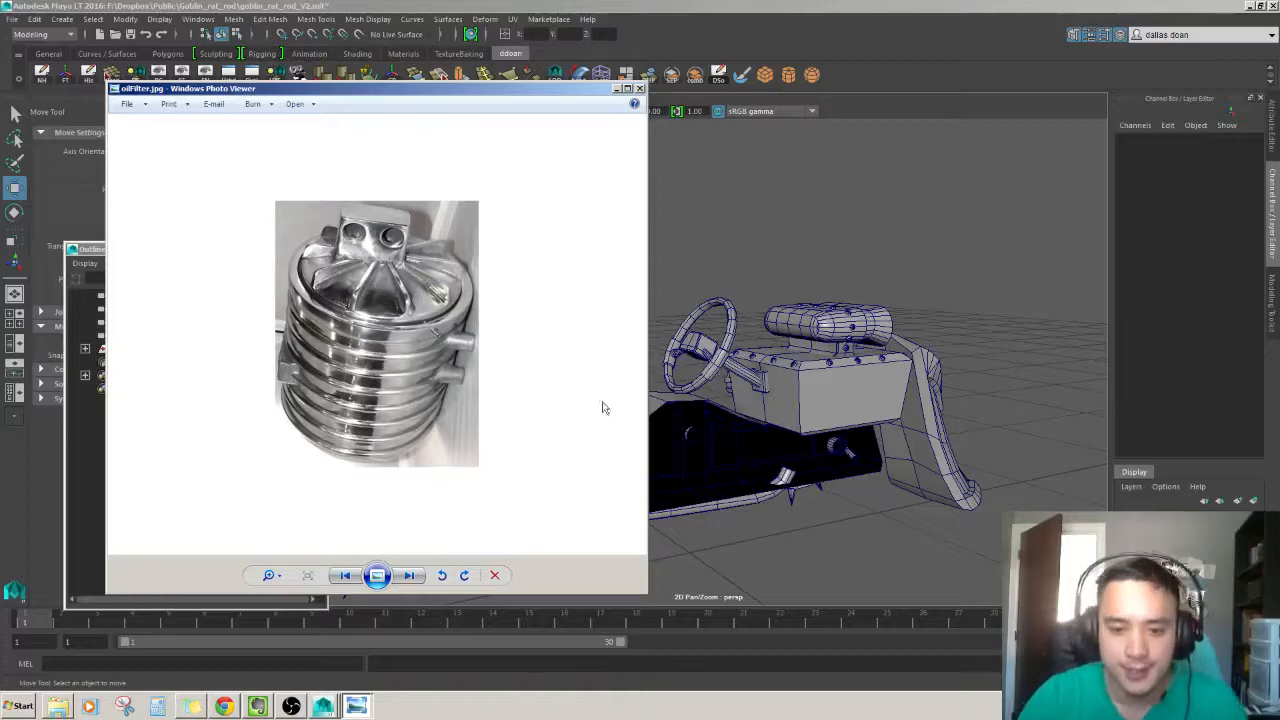
Move the oil filter reference image and the Outliner aside, and examine the rat rod model from several angles.
drag(405, 91, 0, 122)
alt+drag(529, 333, 530, 372)
scroll(552, 324, down, 5)
scroll(640, 370, up, 5)
alt+drag(660, 369, 530, 310)
scroll(600, 330, down, 4)
mouse_move(645, 335)
alt+mouse_down()
mouse_move(592, 341)
mouse_move(600, 362)
mouse_move(640, 352)
mouse_move(625, 338)
alt+mouse_up()
scroll(625, 337, up, 5)
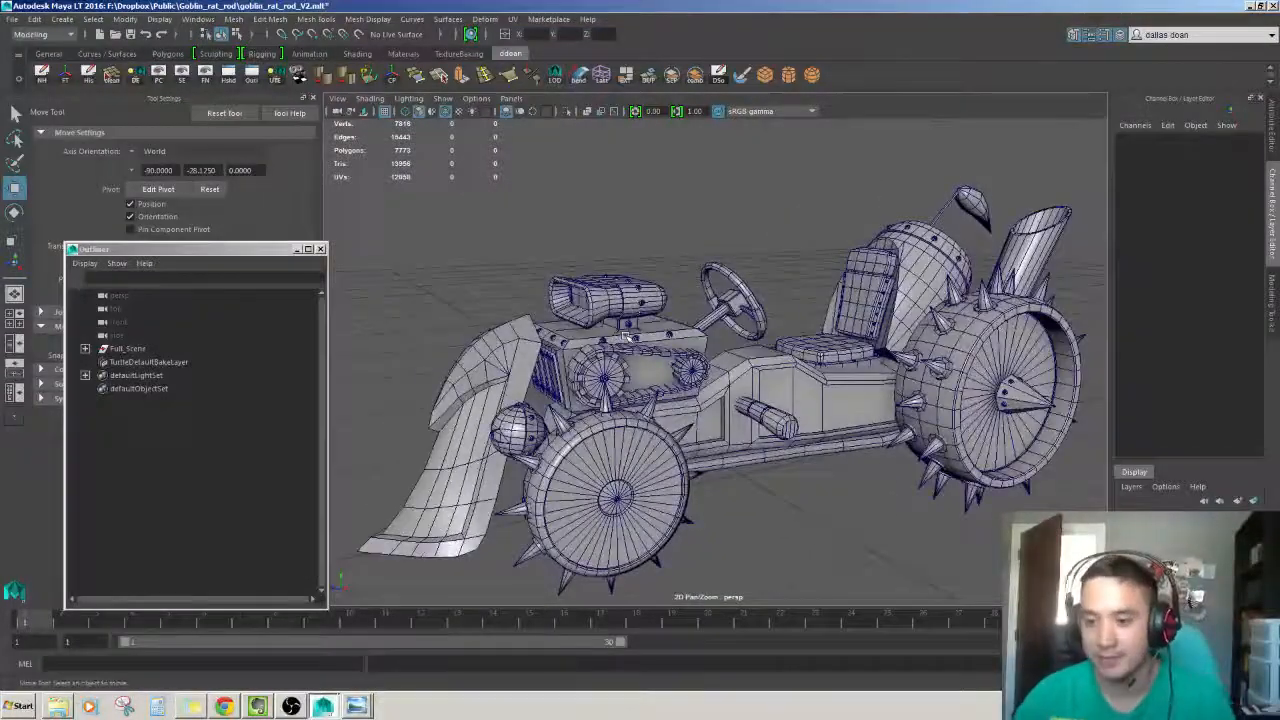
alt+right_drag(619, 332, 580, 338)
alt+drag(580, 338, 586, 385)
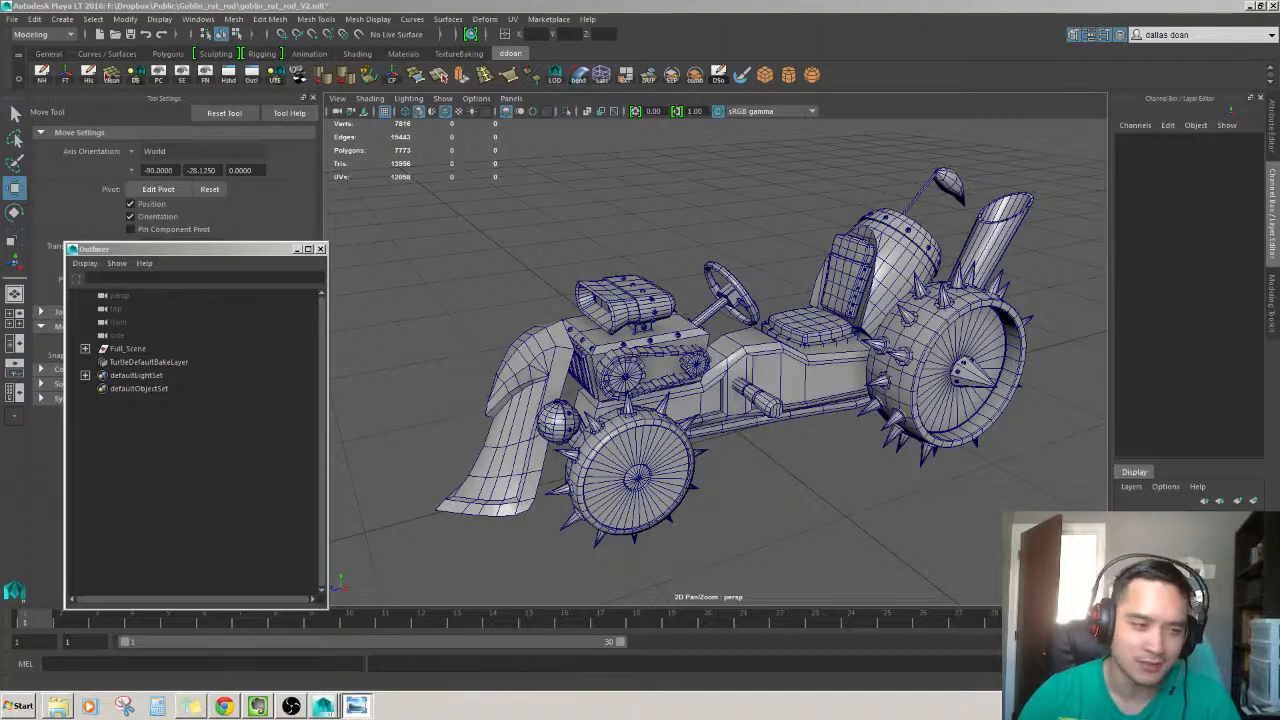
alt+drag(480, 340, 563, 403)
drag(260, 253, 237, 246)
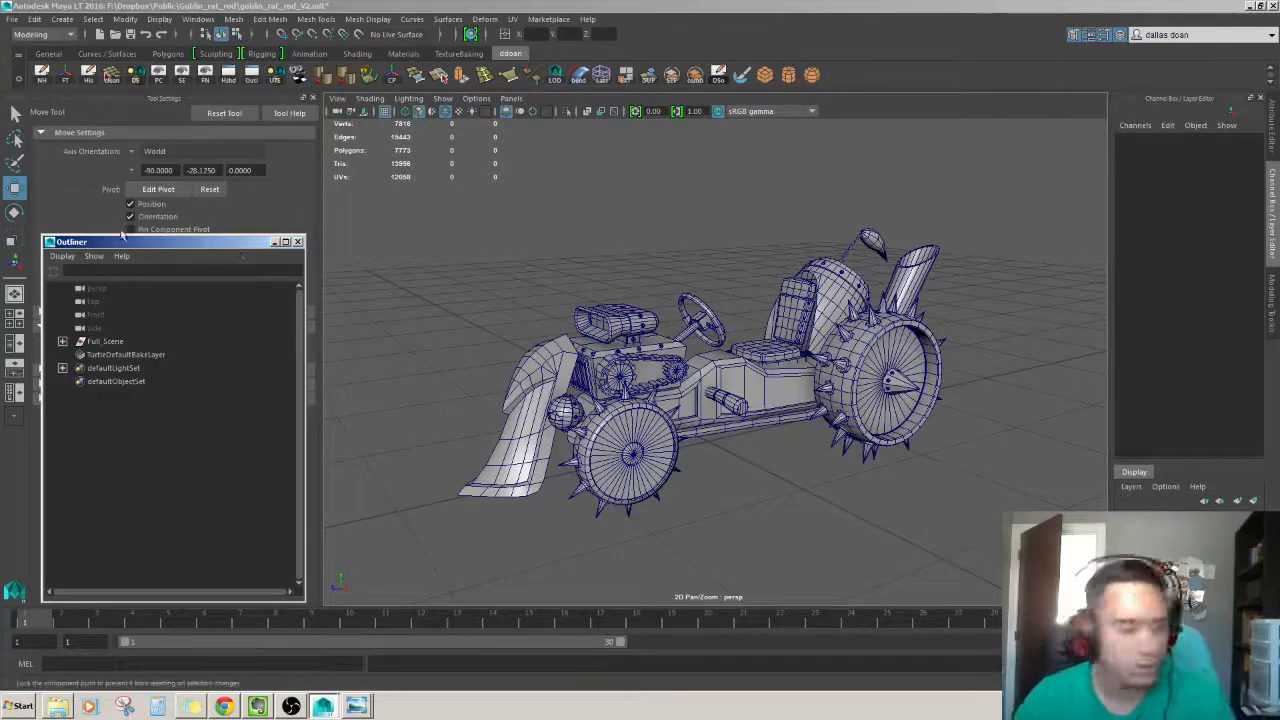
Create a polygon cylinder and move it to Translate Y 0.225 and Translate Z 0.85.
alt+drag(670, 250, 752, 116)
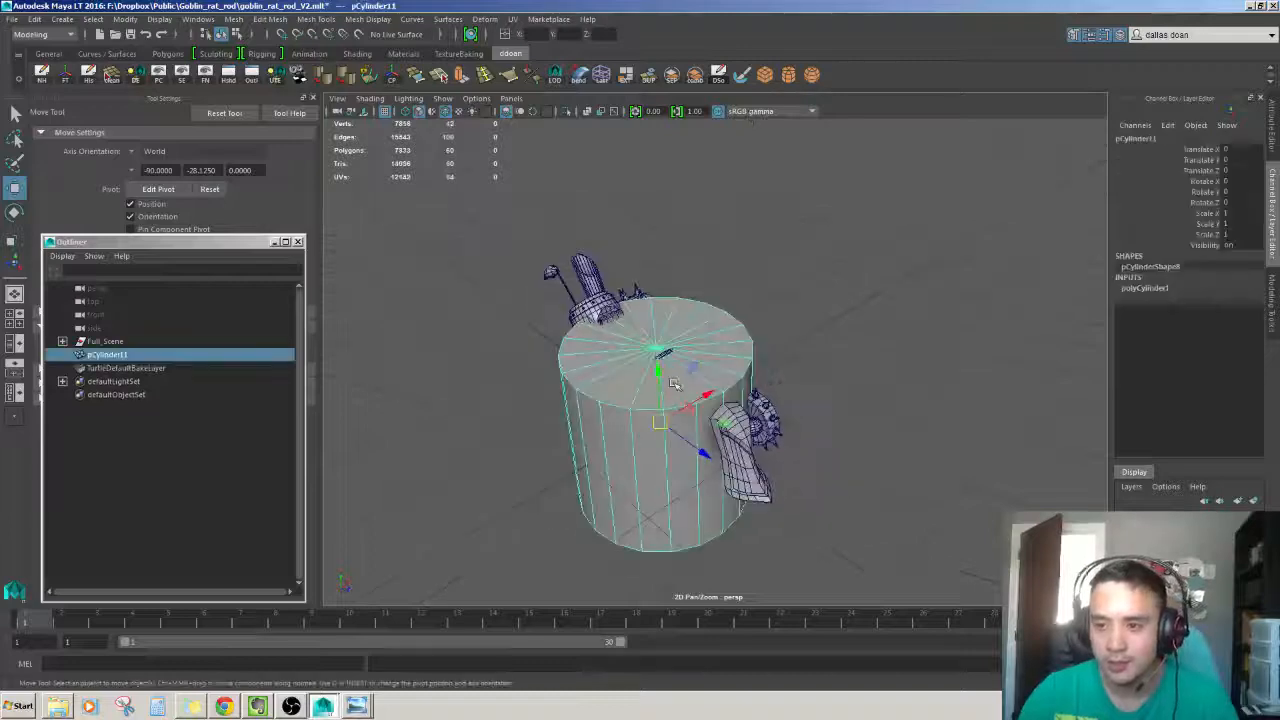
alt+right_drag(722, 400, 740, 425)
alt+drag(740, 425, 856, 494)
drag(803, 408, 802, 374)
alt+drag(802, 374, 819, 391)
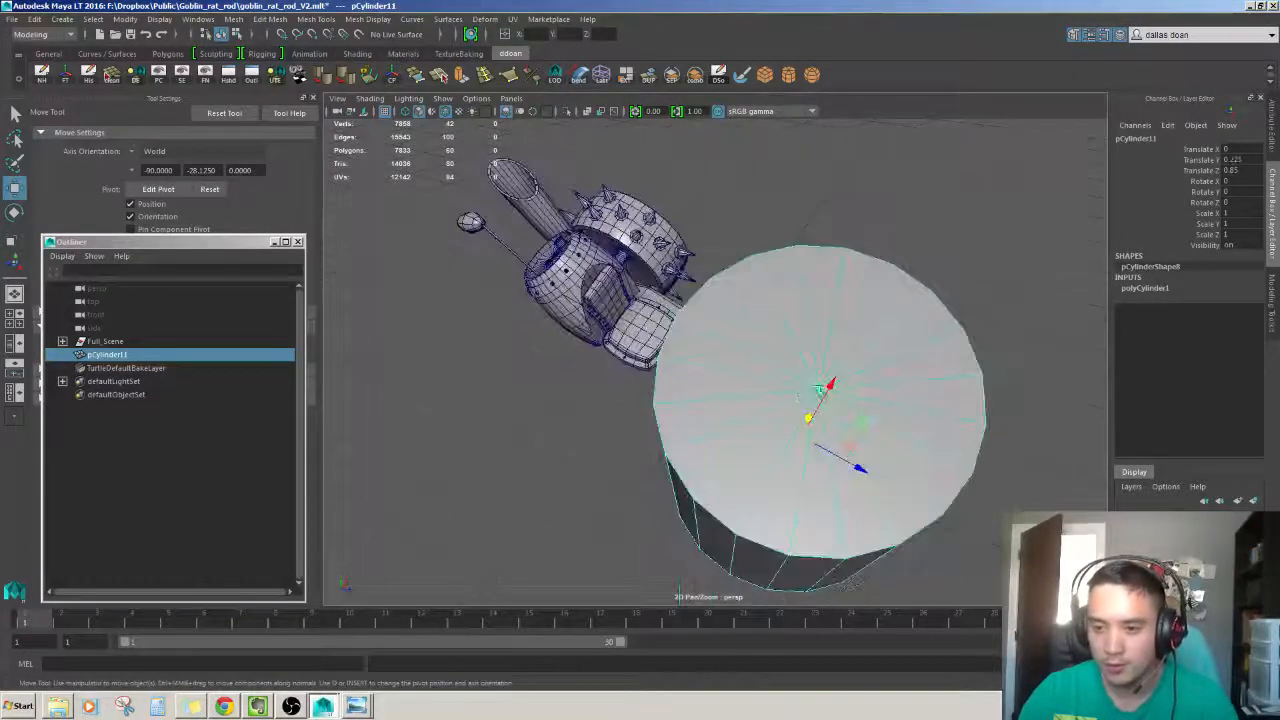
Scale the cylinder down uniformly to 0.405.
drag(799, 443, 772, 441)
alt+right_drag(772, 441, 721, 409)
alt+drag(721, 409, 724, 352)
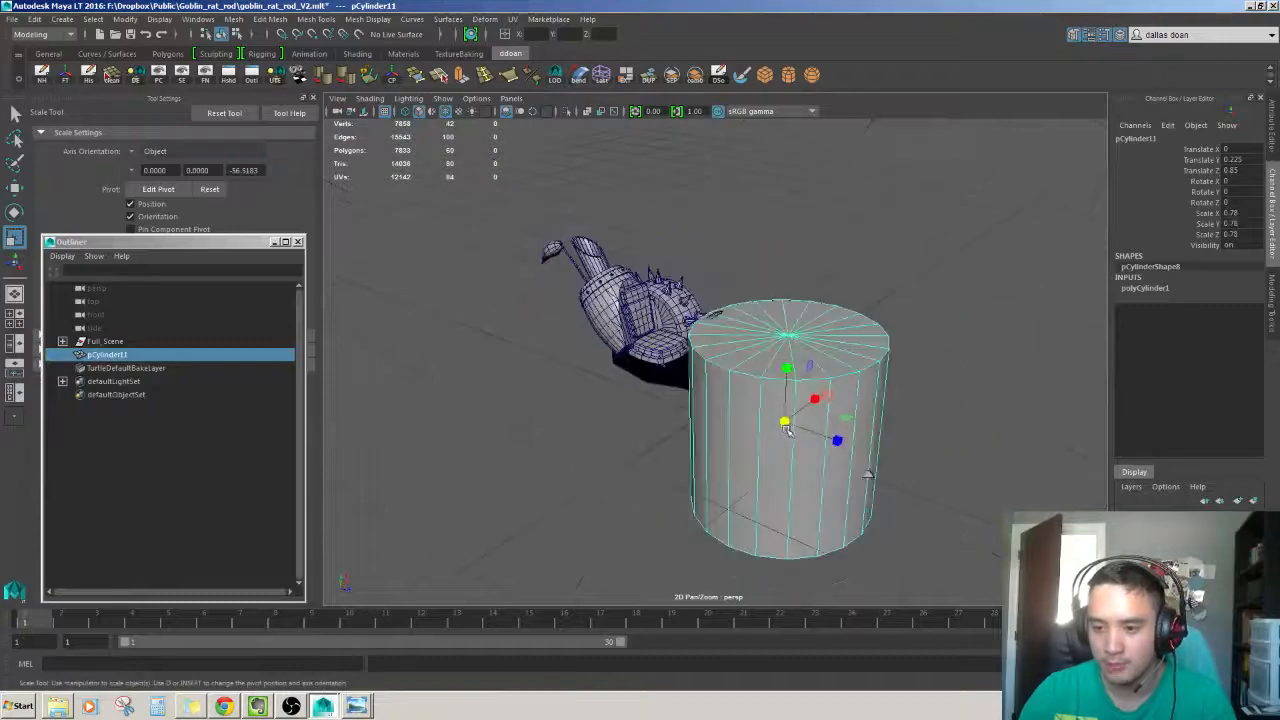
alt+right_drag(687, 398, 770, 425)
alt+drag(770, 425, 640, 402)
alt+right_drag(640, 402, 545, 388)
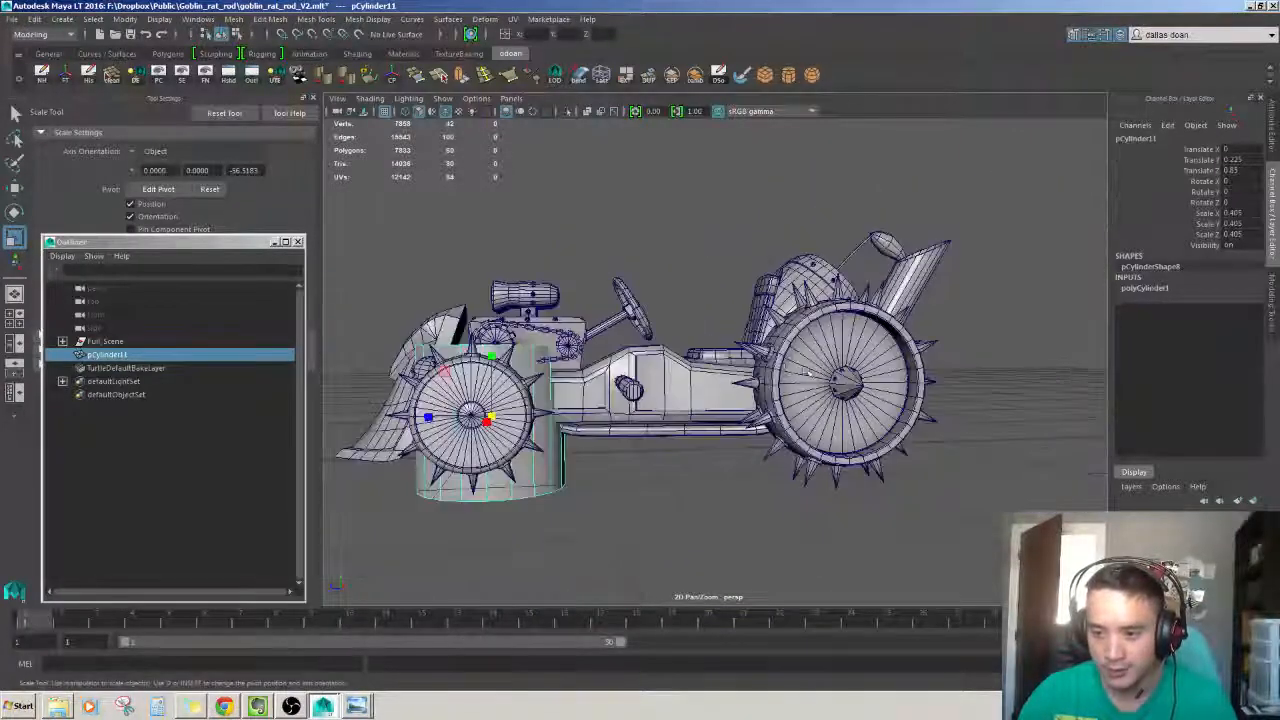
Move the cylinder sideways out of the vehicle body to about Translate X -0.433.
alt+drag(545, 388, 685, 430)
alt+middle_drag(685, 430, 800, 440)
alt+drag(800, 440, 905, 450)
alt+right_drag(905, 450, 935, 485)
alt+middle_drag(935, 485, 858, 421)
key(w)
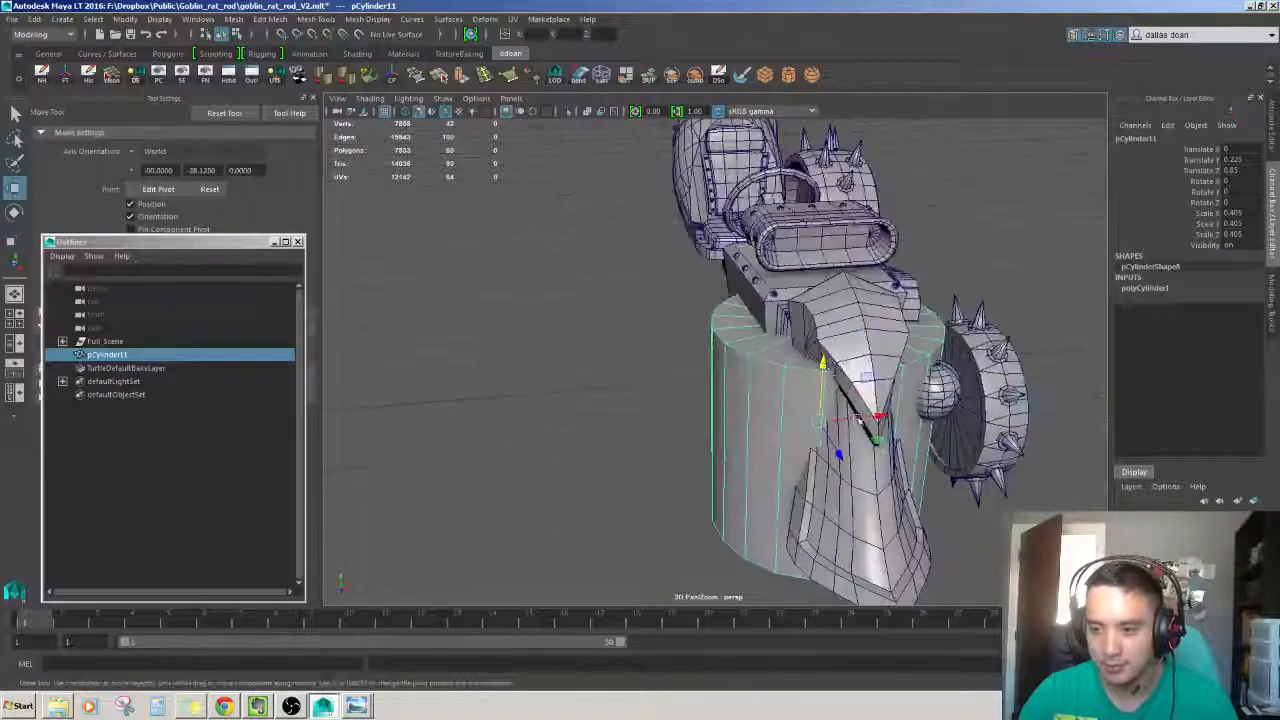
drag(812, 413, 715, 410)
alt+drag(715, 410, 710, 450)
alt+right_drag(710, 450, 600, 345)
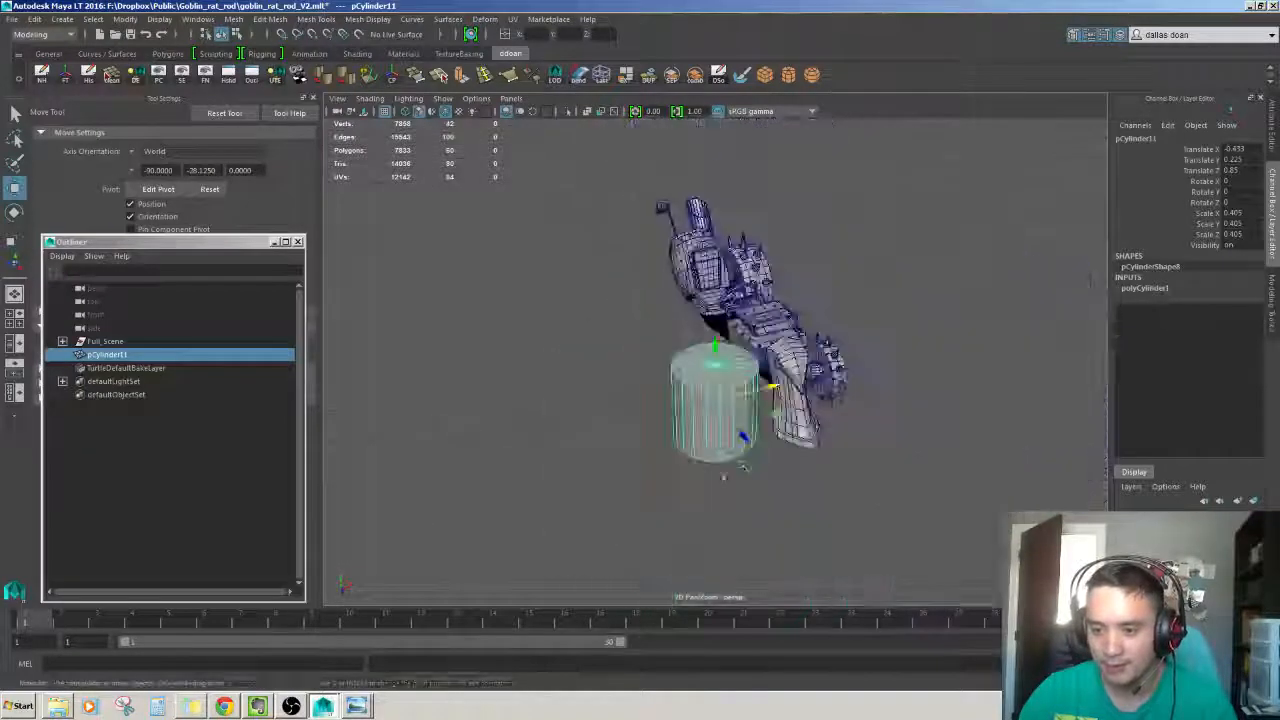
Shrink the cylinder uniformly to 0.207 and move it farther out to Translate X -0.638.
alt+drag(600, 345, 575, 375)
click(573, 372)
alt+right_drag(573, 372, 665, 410)
alt+drag(665, 410, 577, 324)
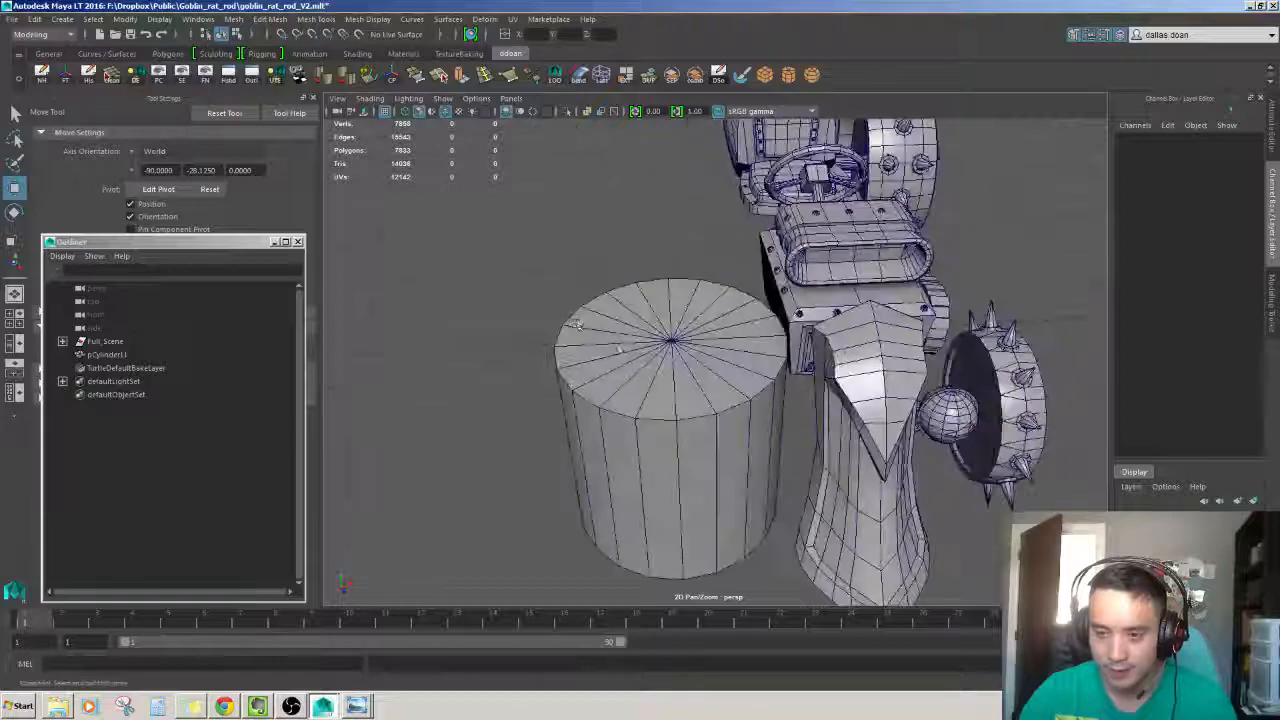
alt+right_drag(745, 313, 650, 275)
alt+drag(650, 275, 600, 286)
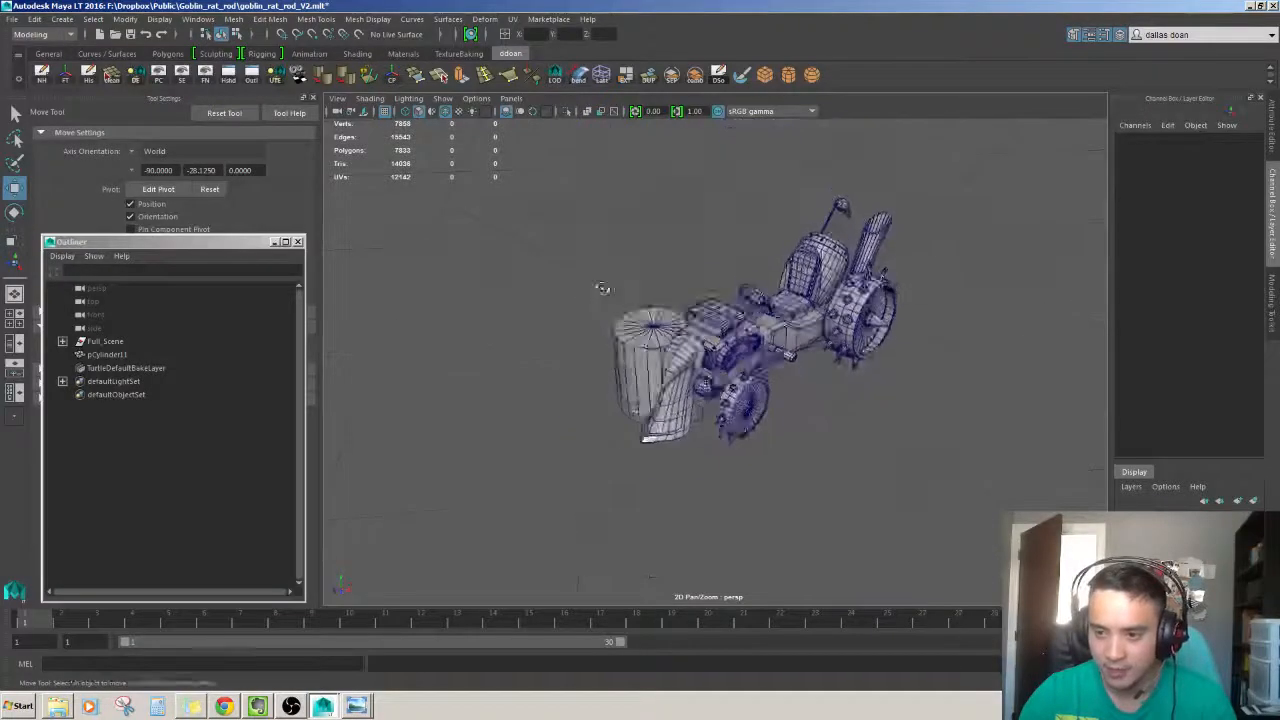
alt+right_drag(600, 286, 660, 330)
alt+drag(660, 330, 600, 372)
click(600, 435)
alt+drag(600, 435, 797, 410)
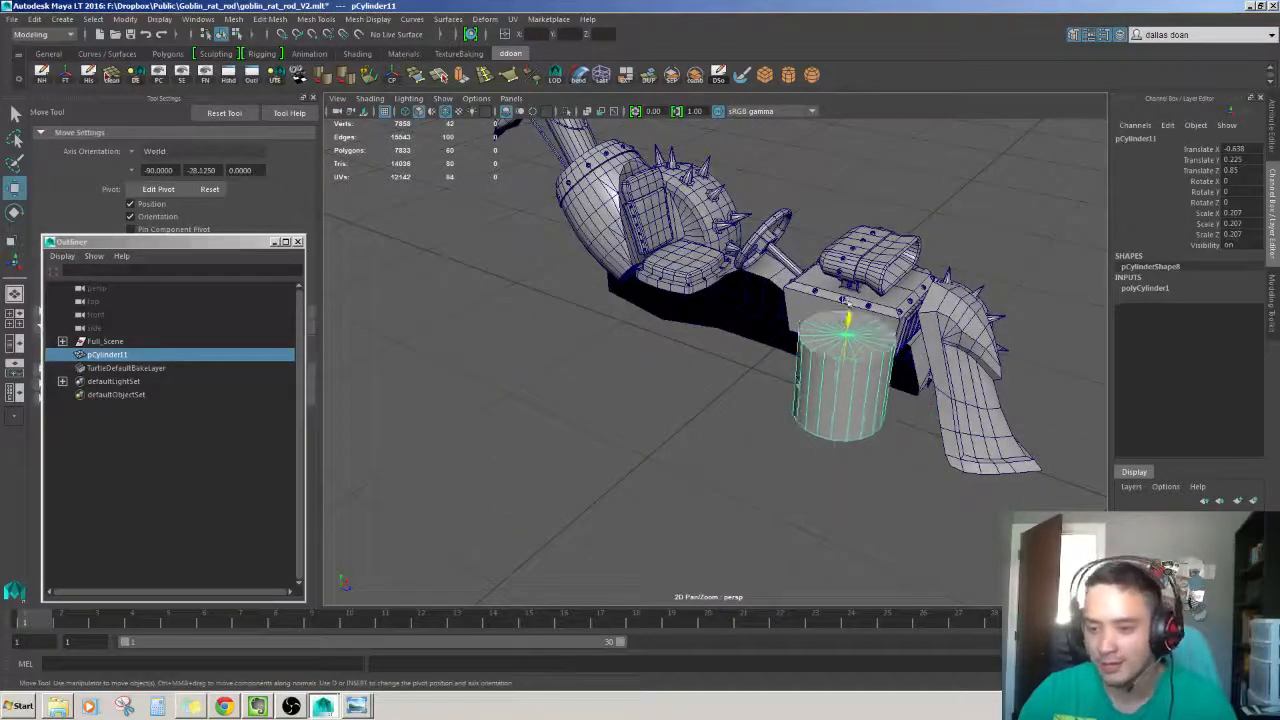
Raise the cylinder to just above the top of the engine block.
drag(845, 301, 847, 165)
key(f)
alt+right_drag(847, 200, 780, 260)
alt+drag(780, 300, 645, 337)
alt+right_drag(645, 337, 697, 352)
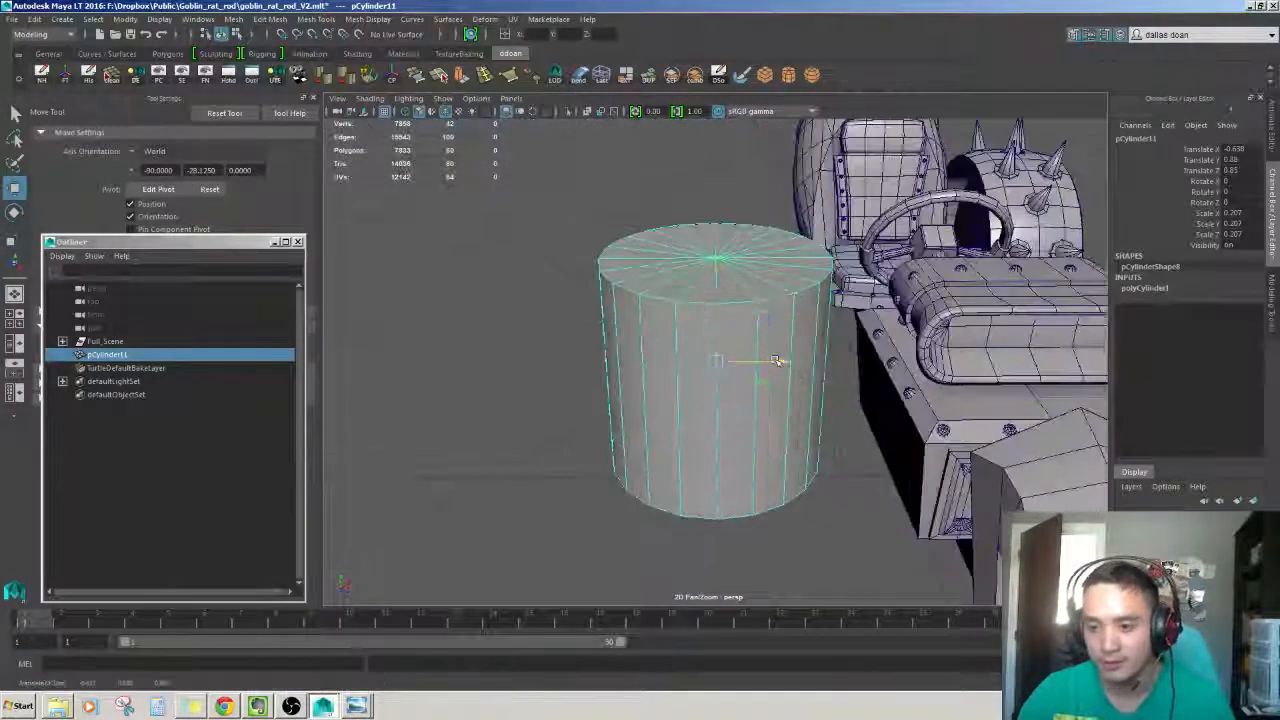
Place the cylinder beside the engine's air intake at about Translate X -0.502, Y 0.809 and Z 0.648.
drag(777, 361, 942, 361)
alt+drag(680, 374, 802, 315)
drag(703, 275, 610, 280)
key(f)
alt+drag(805, 350, 715, 348)
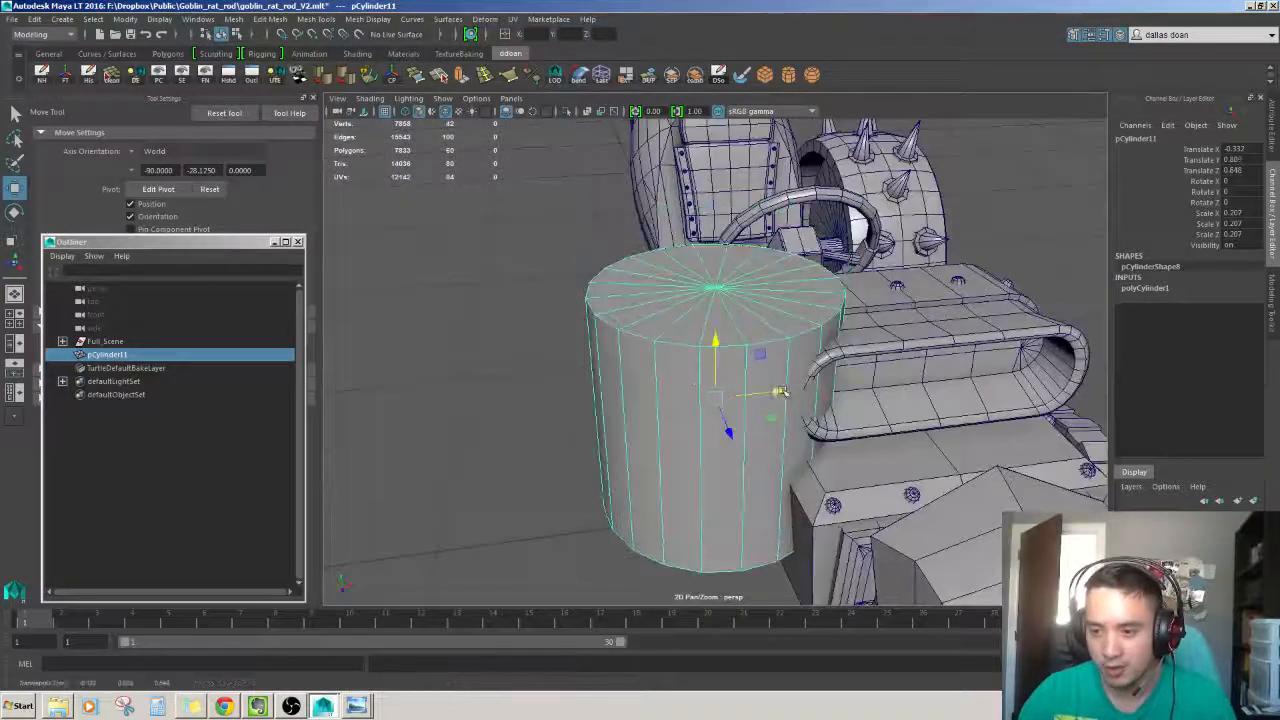
drag(780, 392, 706, 397)
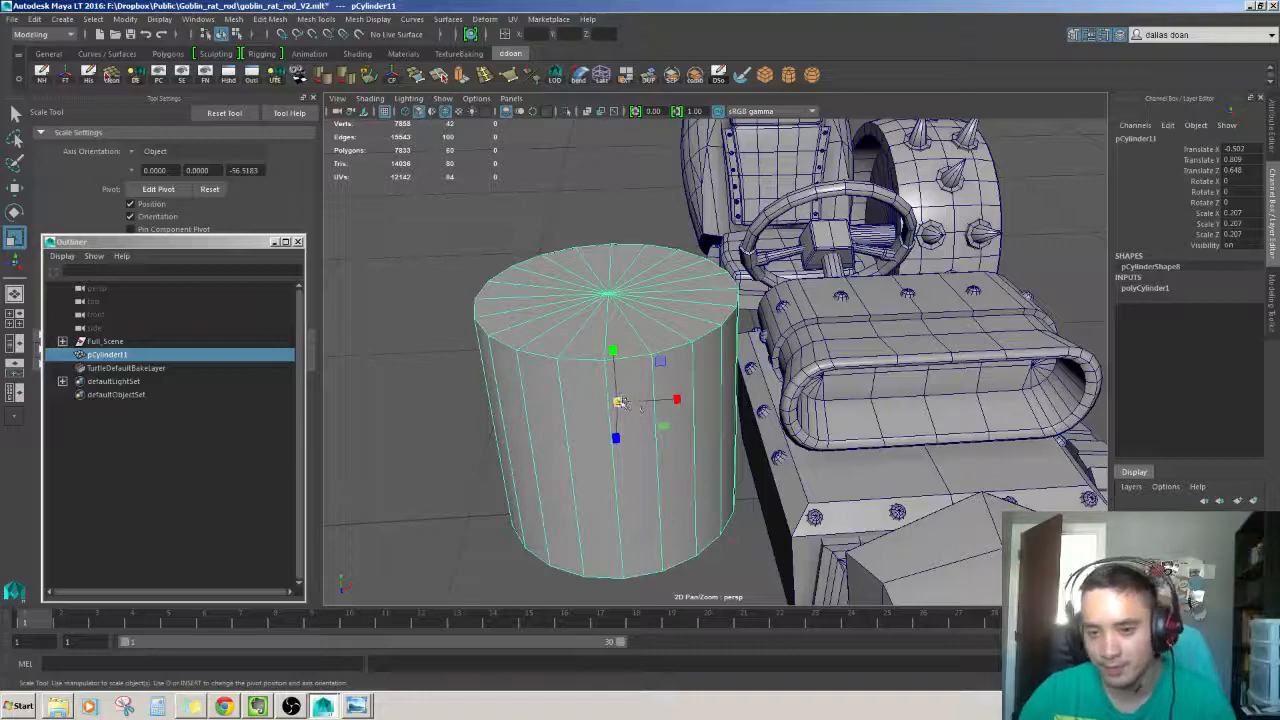
Scale the cylinder uniformly to 0.12 and bring it closer to the engine at about Translate X -0.382.
drag(620, 402, 580, 405)
key(w)
drag(712, 400, 736, 398)
alt+right_drag(736, 398, 660, 410)
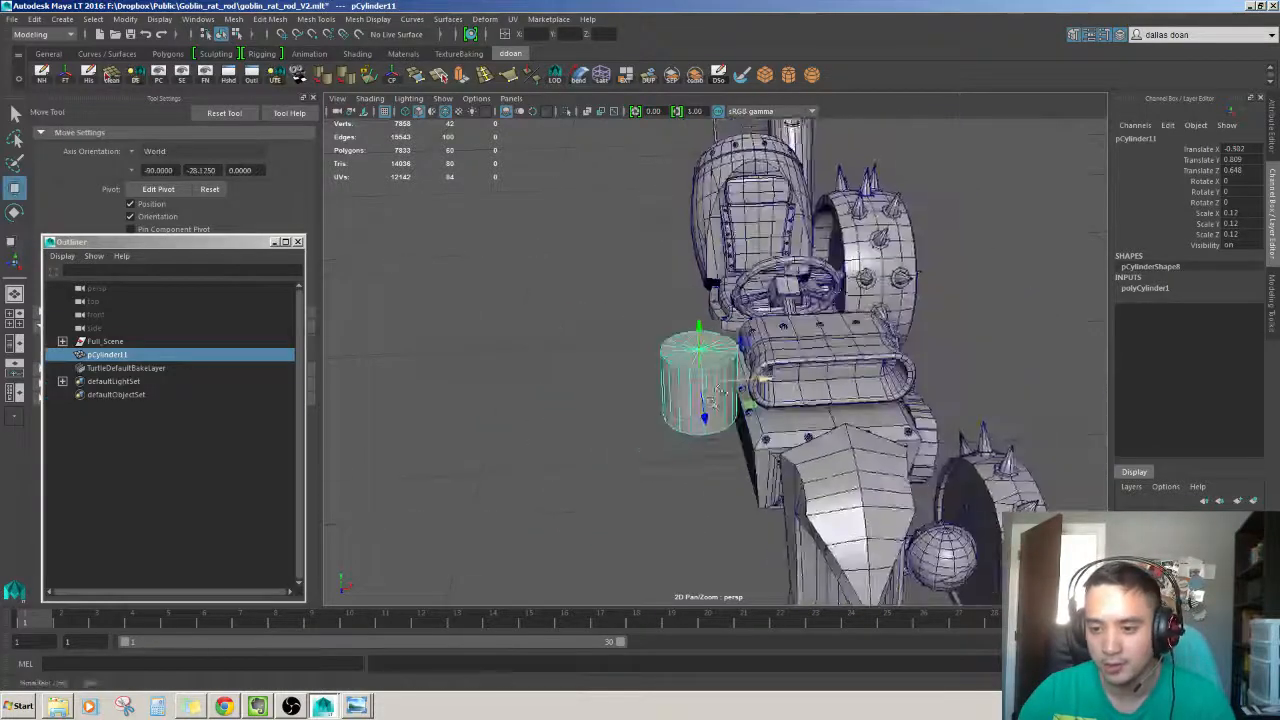
alt+drag(660, 410, 690, 363)
mouse_move(682, 364)
alt+right_down()
mouse_move(650, 372)
mouse_move(700, 350)
alt+right_up()
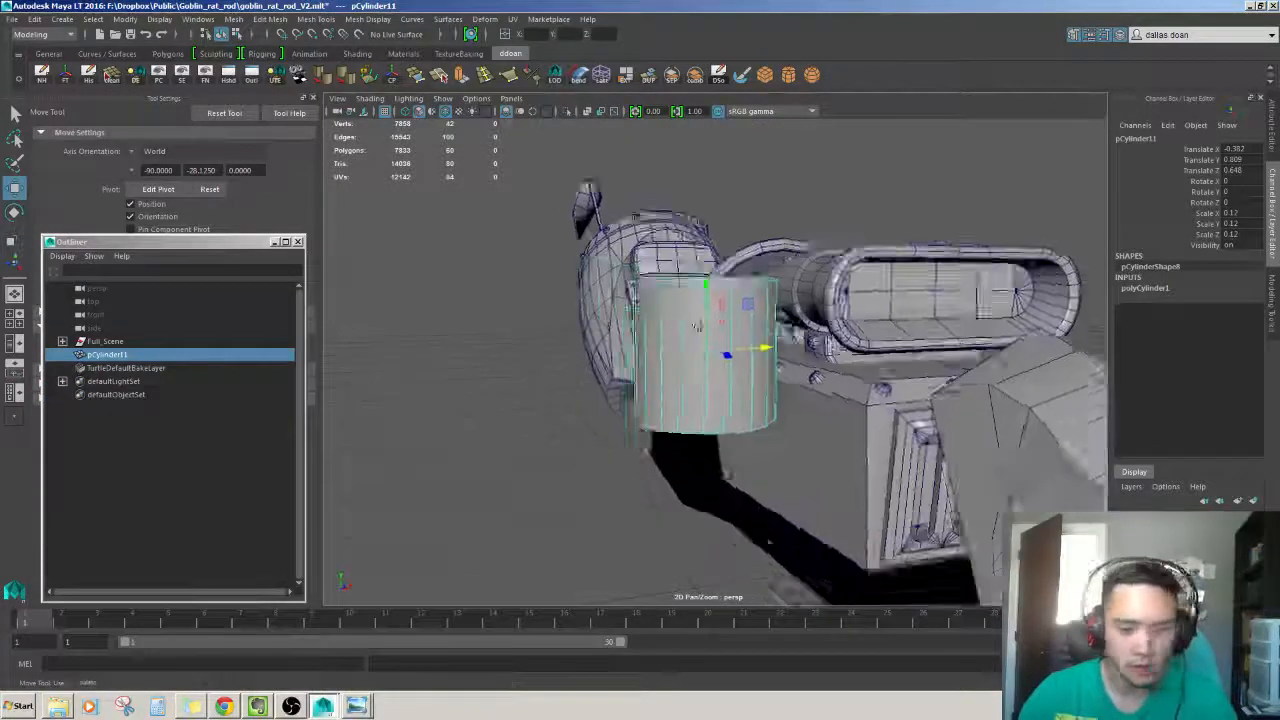
Scale the cylinder uniformly to 0.088 and place it beside the engine block at Translate X -0.37, Y 0.714, Z 0.429.
alt+drag(700, 350, 780, 350)
alt+right_drag(780, 350, 801, 308)
alt+drag(801, 308, 935, 245)
alt+drag(797, 217, 792, 301)
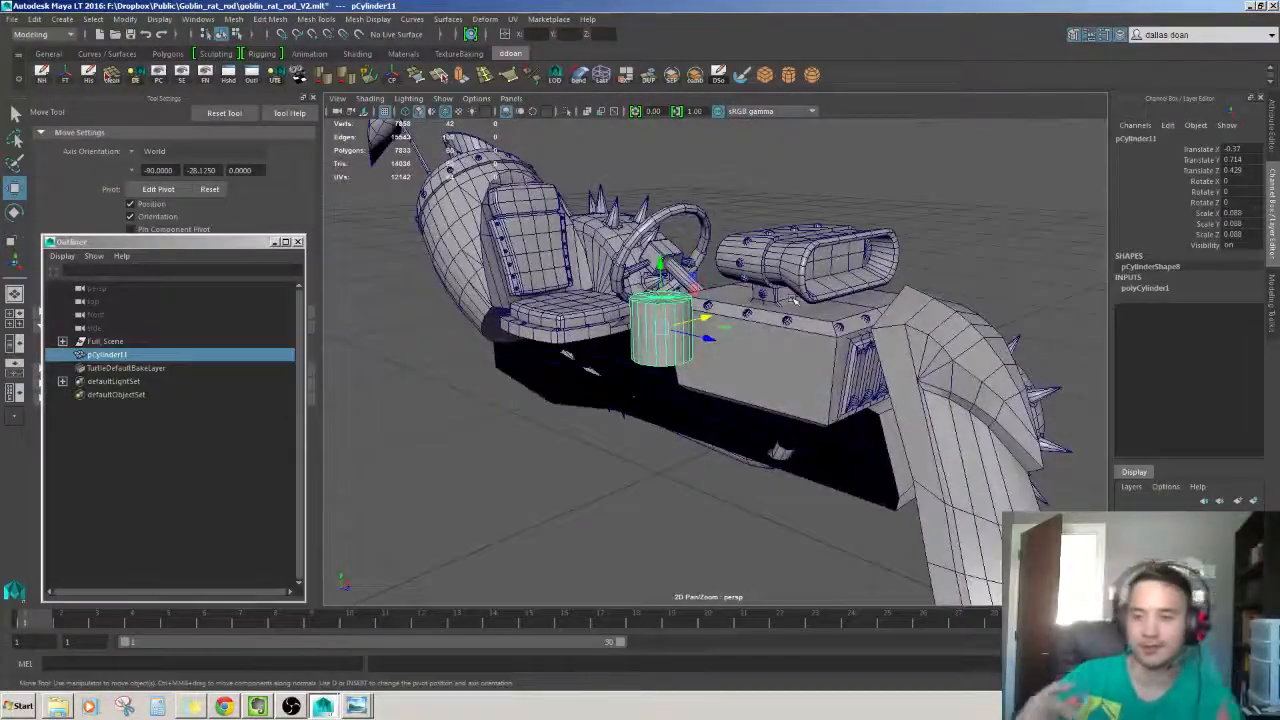
Move the cylinder behind the engine block near the steering column, at Translate X -0.193 and Z 0.255.
alt+drag(777, 279, 823, 357)
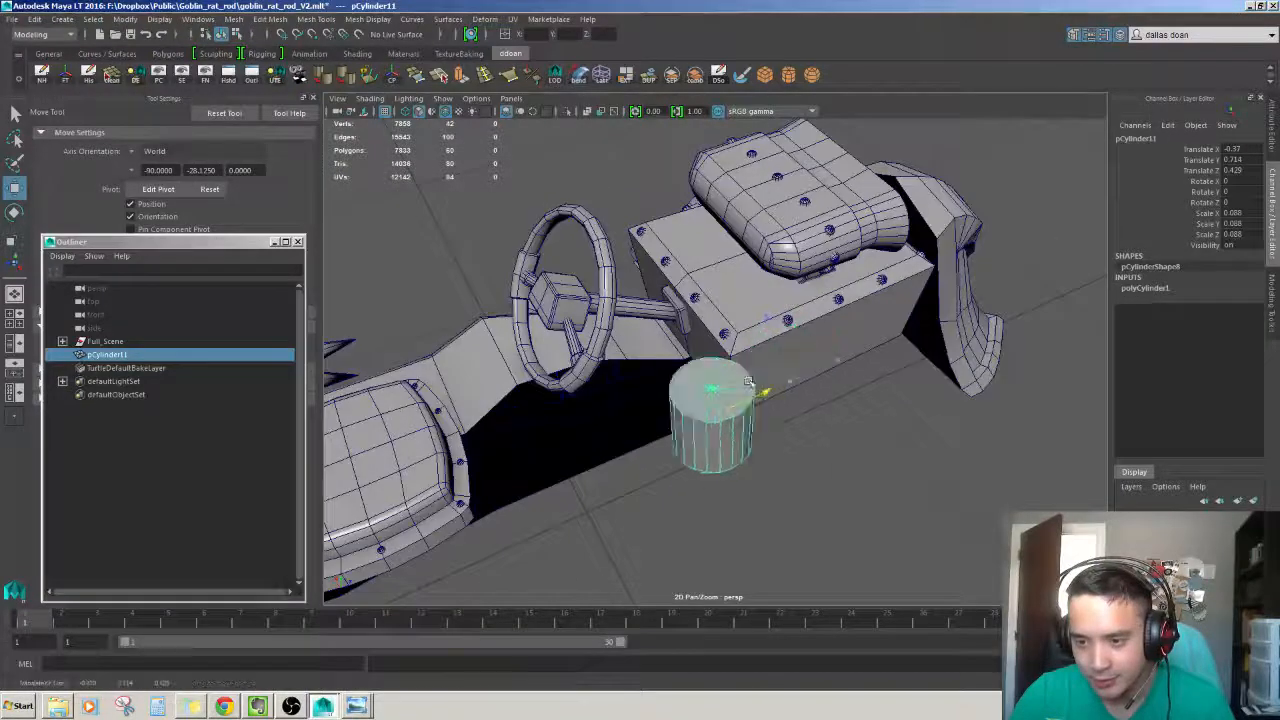
alt+drag(748, 382, 720, 363)
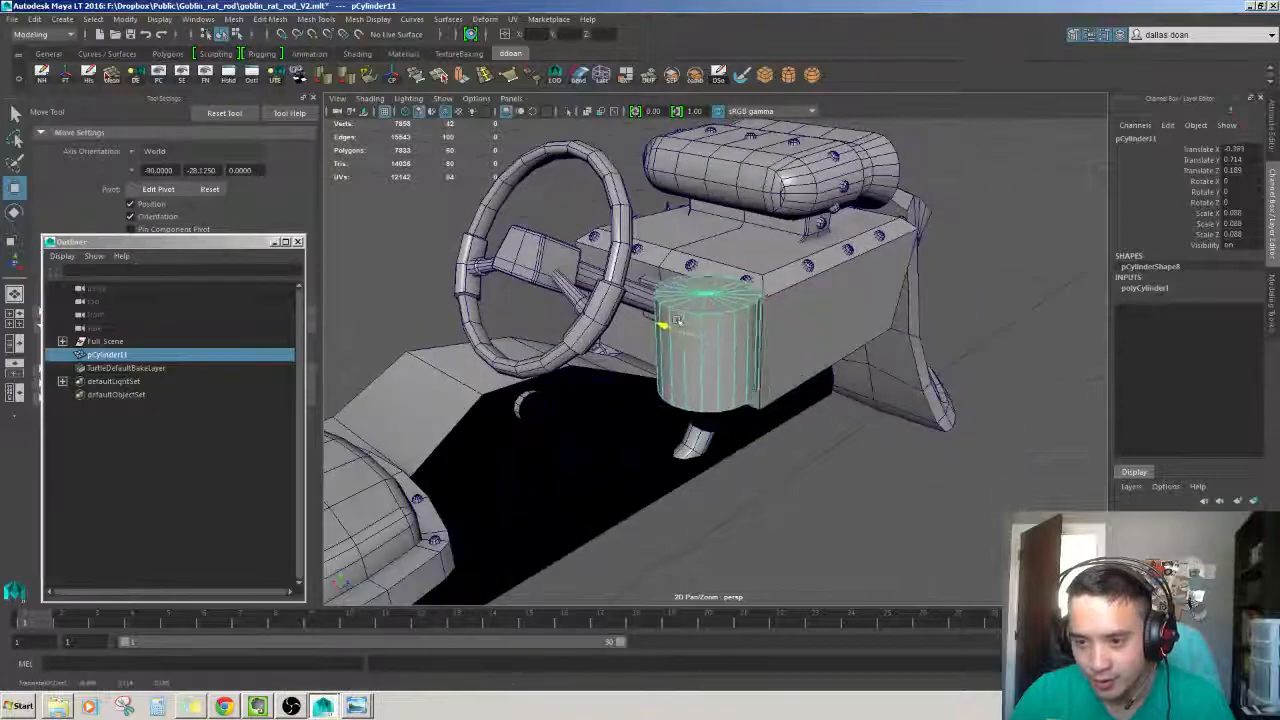
drag(677, 321, 620, 329)
alt+drag(620, 329, 570, 312)
alt+right_drag(570, 312, 620, 322)
alt+drag(620, 322, 693, 368)
alt+drag(693, 368, 622, 360)
alt+right_drag(622, 360, 590, 350)
alt+drag(590, 350, 625, 302)
alt+right_drag(625, 302, 740, 312)
alt+drag(740, 312, 803, 345)
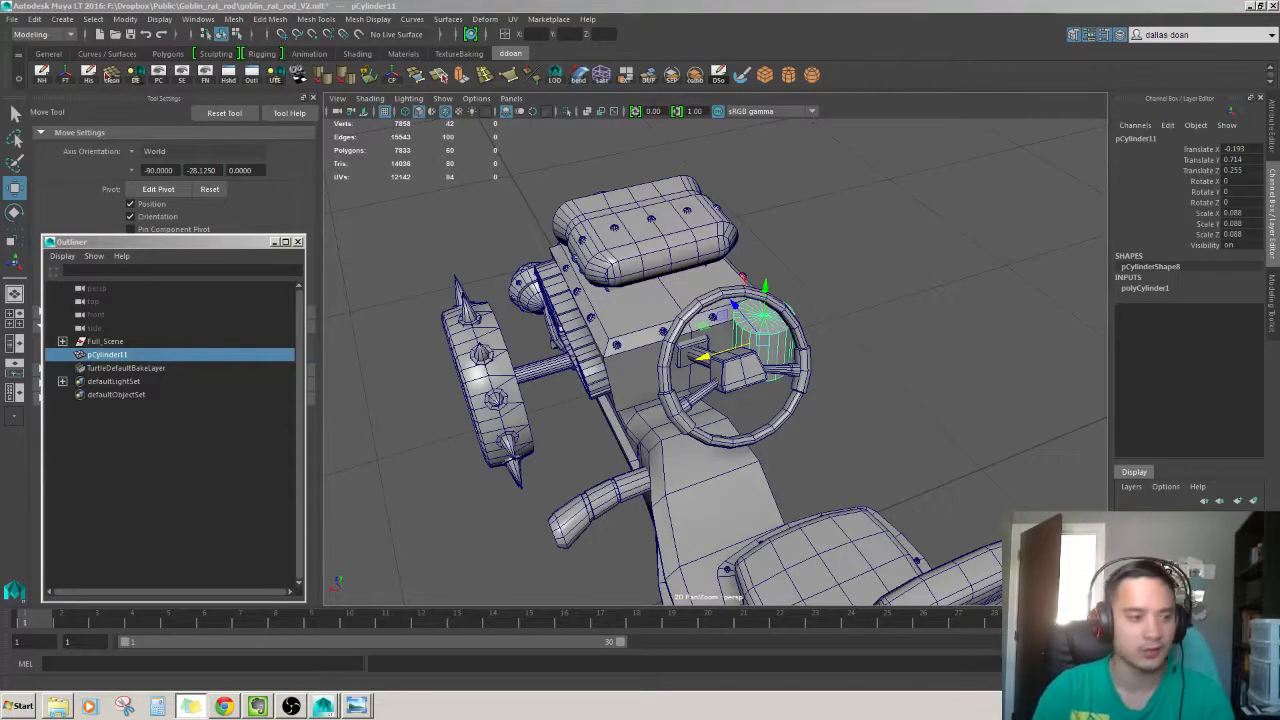
Move the cylinder back outward past the rear corner of the engine block, to about Translate X -0.42.
click(923, 257)
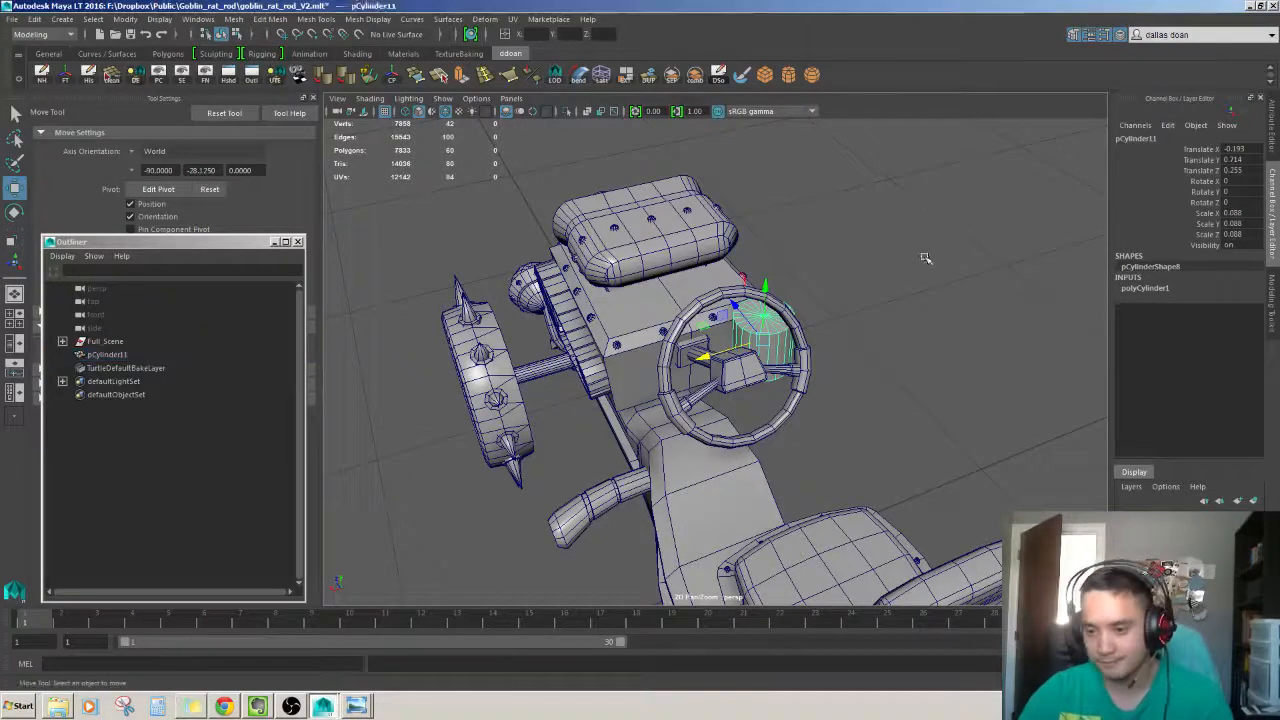
scroll(760, 350, up, 4)
mouse_move(680, 390)
alt+mouse_down()
mouse_move(800, 345)
mouse_move(797, 372)
mouse_move(637, 395)
mouse_move(695, 401)
alt+mouse_up()
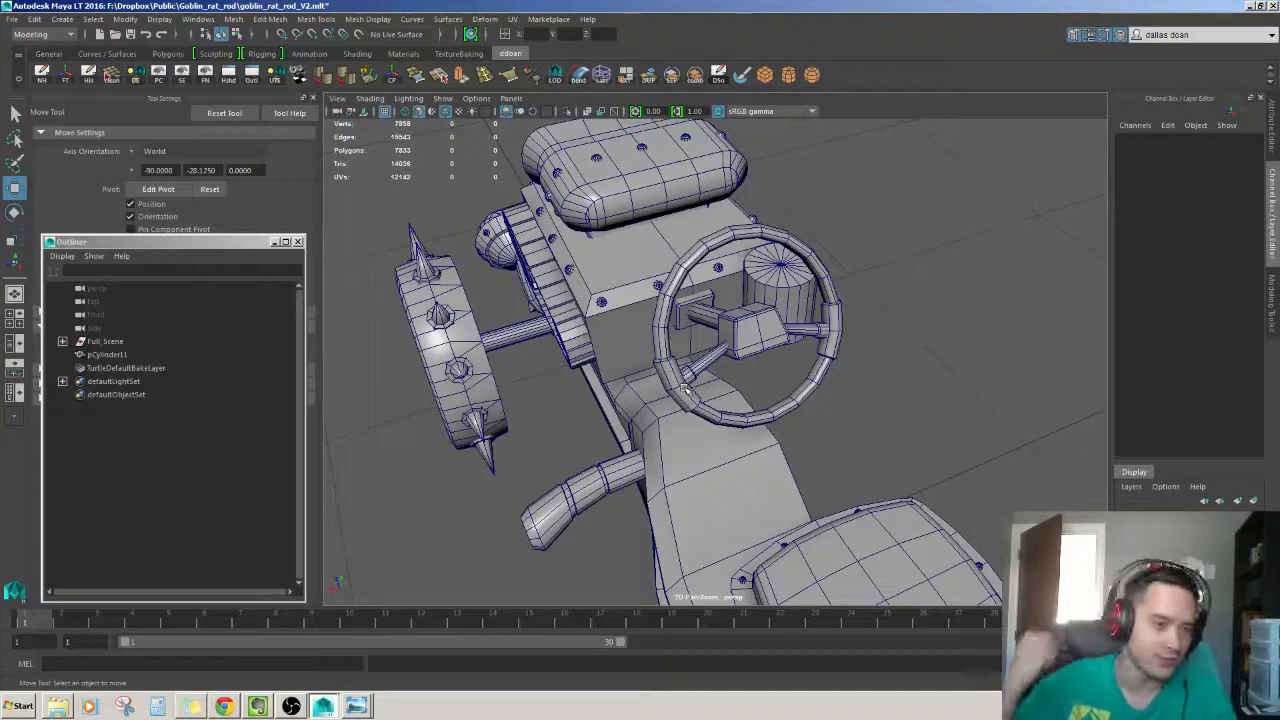
alt+drag(625, 348, 495, 355)
click(750, 346)
key(f)
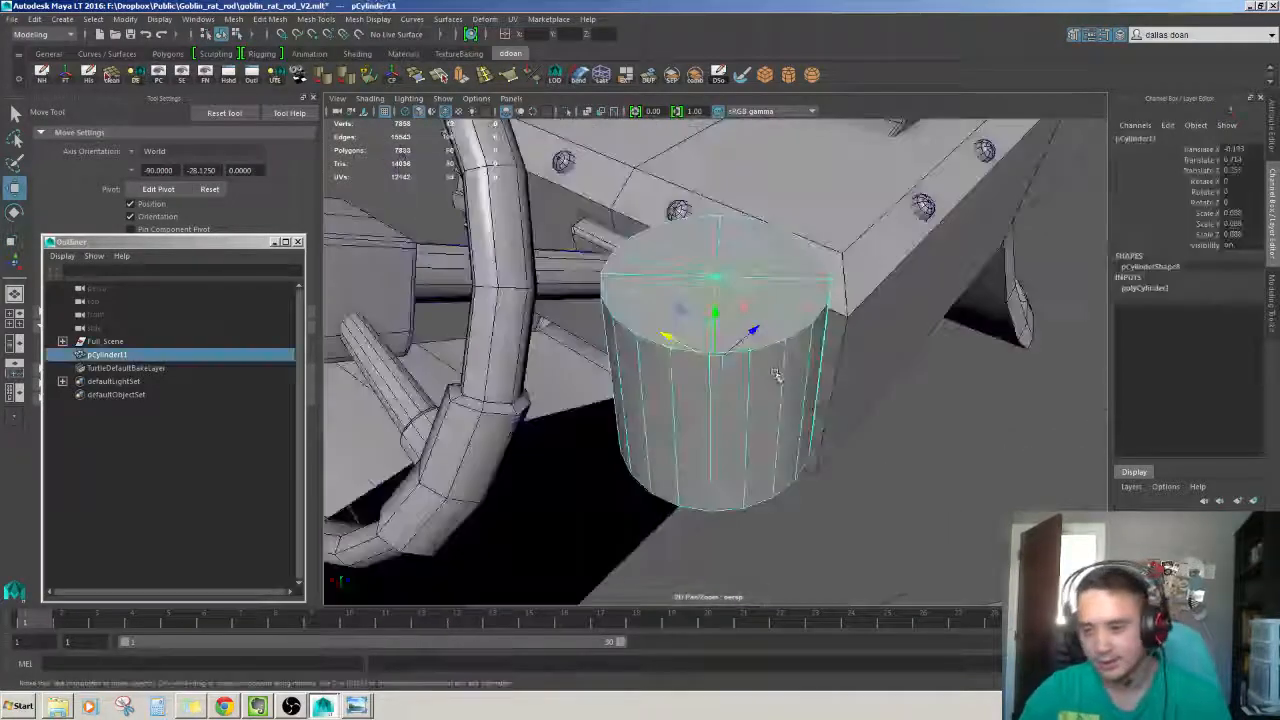
scroll(800, 410, down, 8)
alt+drag(822, 444, 700, 420)
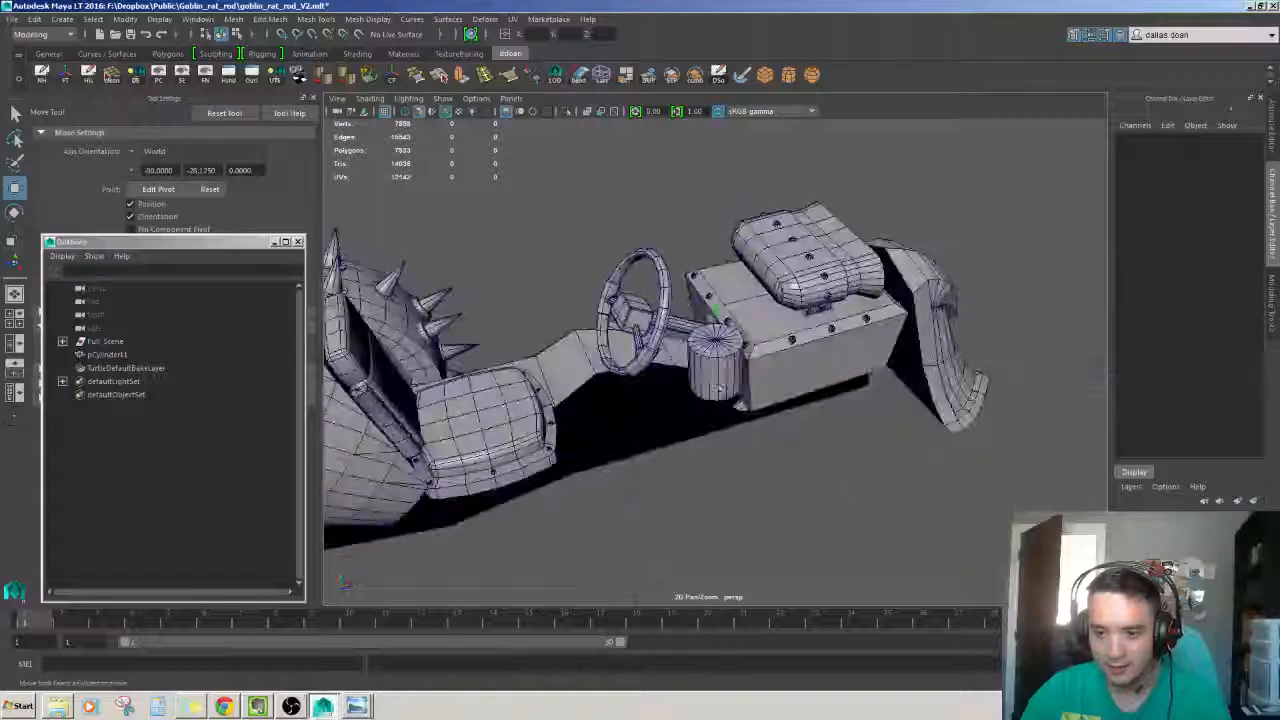
key(f)
scroll(725, 373, down, 5)
alt+drag(725, 373, 560, 400)
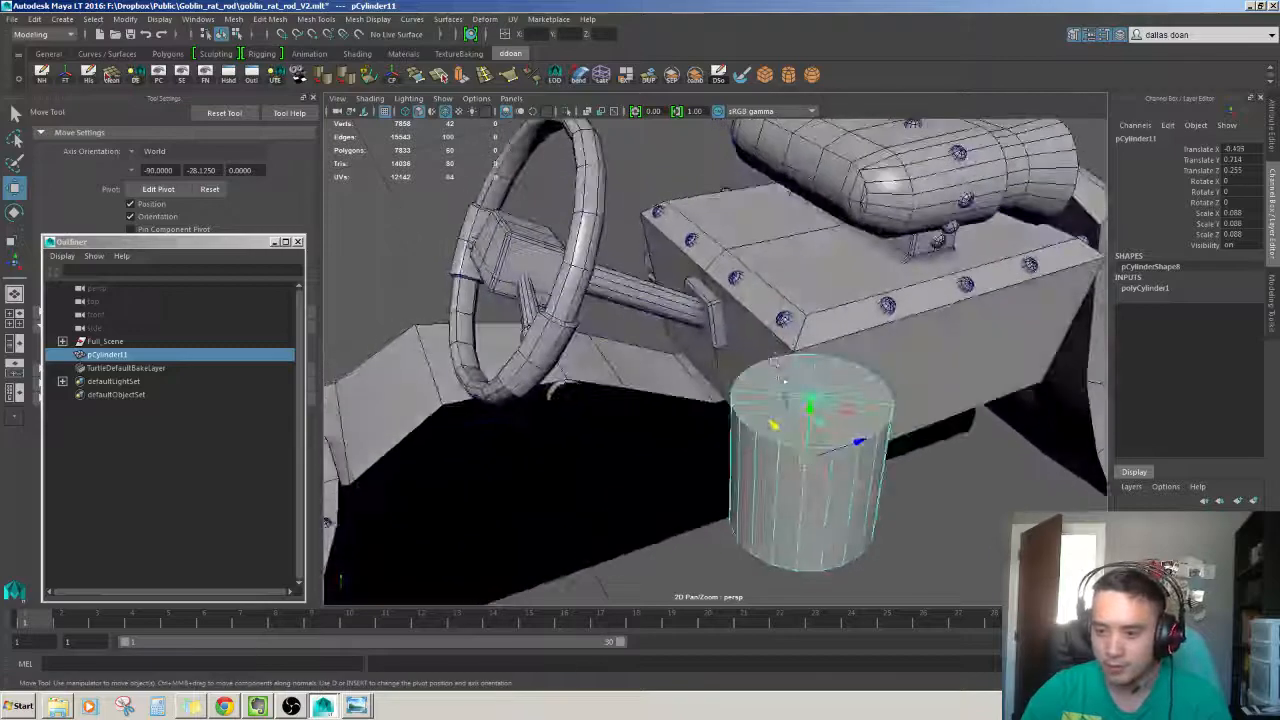
Insert an edge loop around the cylinder's side close to its top rim.
scroll(490, 400, up, 3)
scroll(785, 357, up, 3)
scroll(887, 347, up, 2)
key(F11)
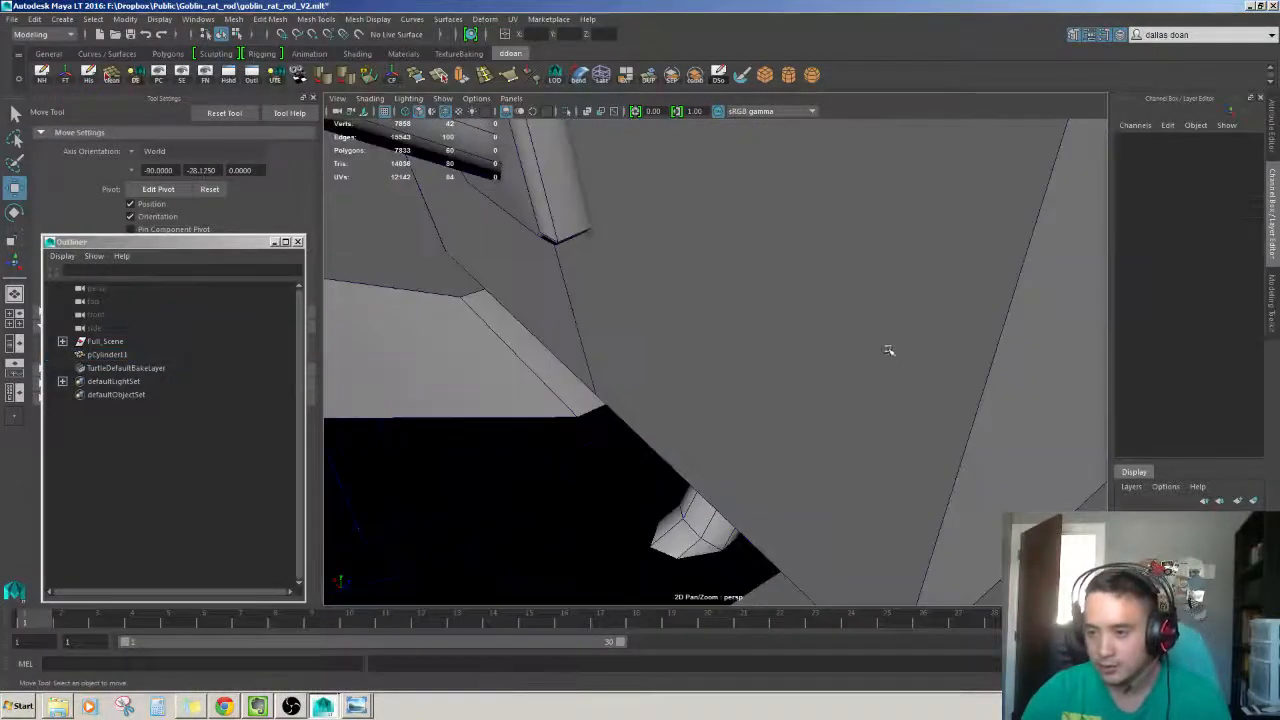
scroll(889, 351, down, 5)
scroll(889, 351, up, 2)
alt+drag(895, 340, 853, 317)
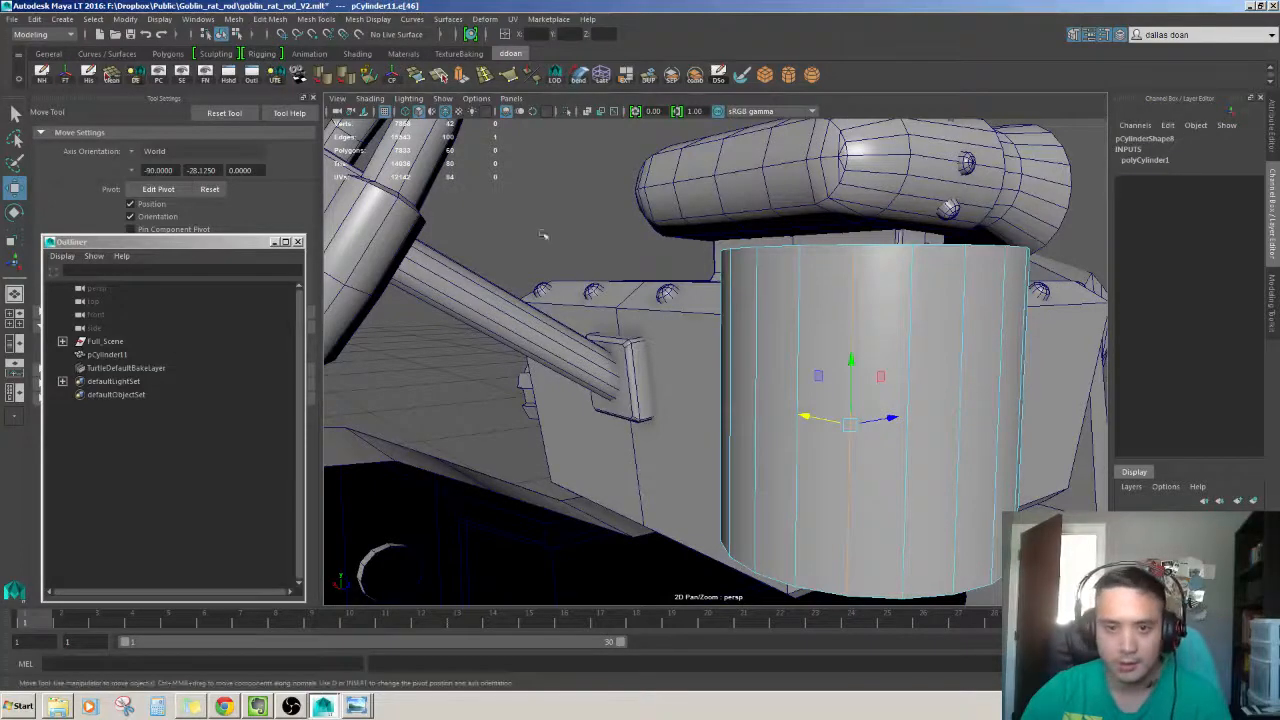
click(484, 75)
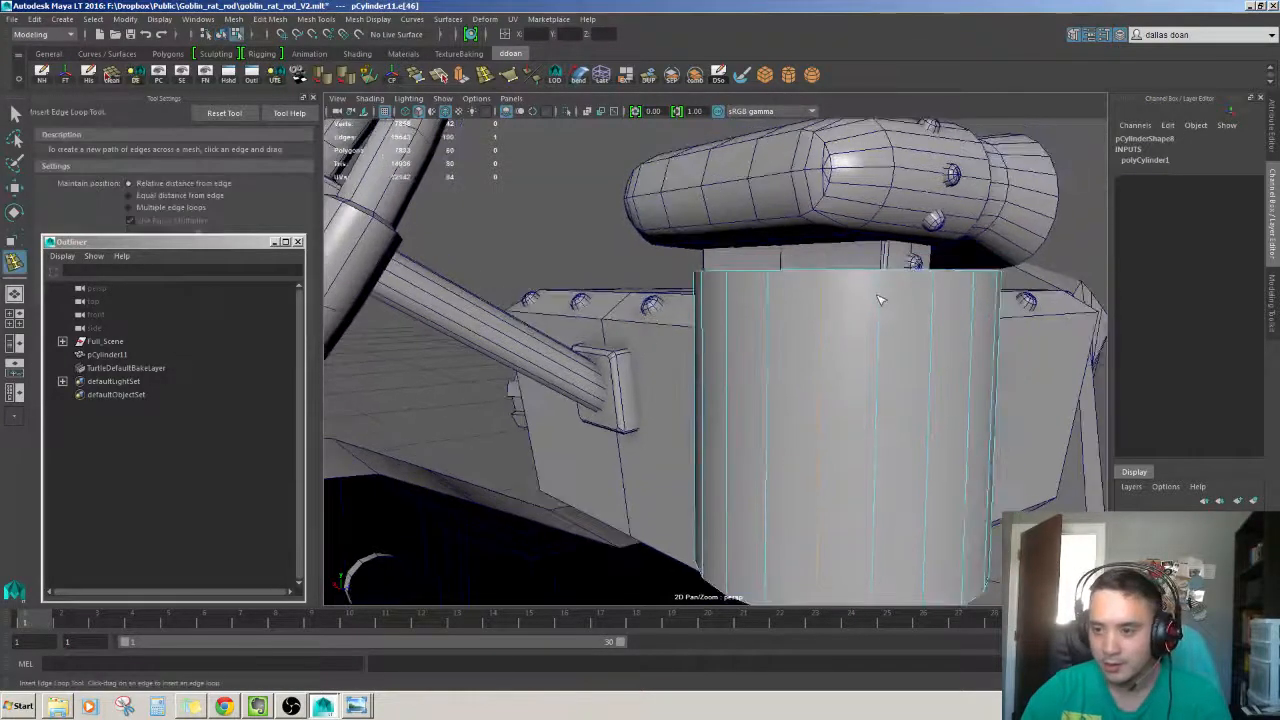
key(w)
mouse_move(914, 318)
alt+mouse_down()
mouse_move(891, 329)
mouse_move(893, 345)
mouse_move(901, 306)
mouse_move(820, 240)
alt+mouse_up()
Select the cylinder's top cap vertices in wireframe and scale them inward to bevel the rim.
key(4)
key(F9)
drag(609, 229, 1044, 283)
alt+drag(1040, 284, 958, 300)
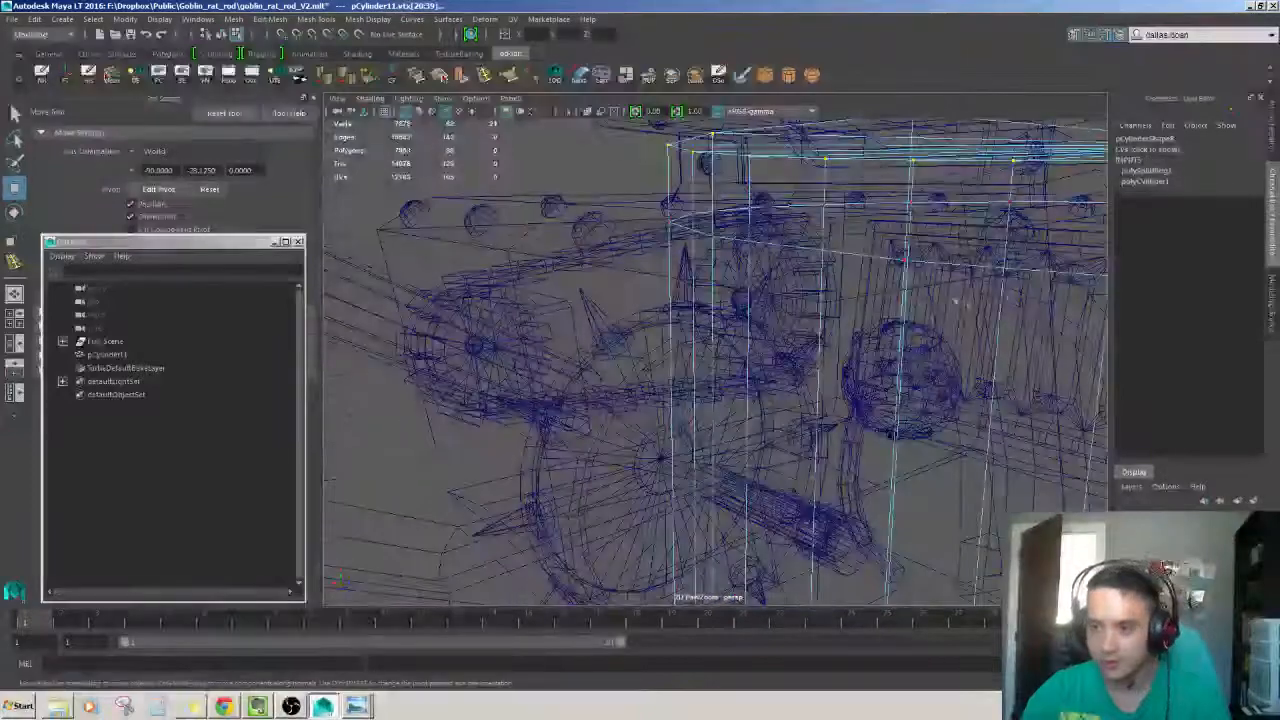
key(f)
key(r)
mouse_move(780, 310)
alt+mouse_down()
mouse_move(755, 345)
mouse_move(750, 312)
mouse_move(762, 337)
mouse_move(716, 362)
alt+mouse_up()
scroll(735, 348, up, 5)
key(5)
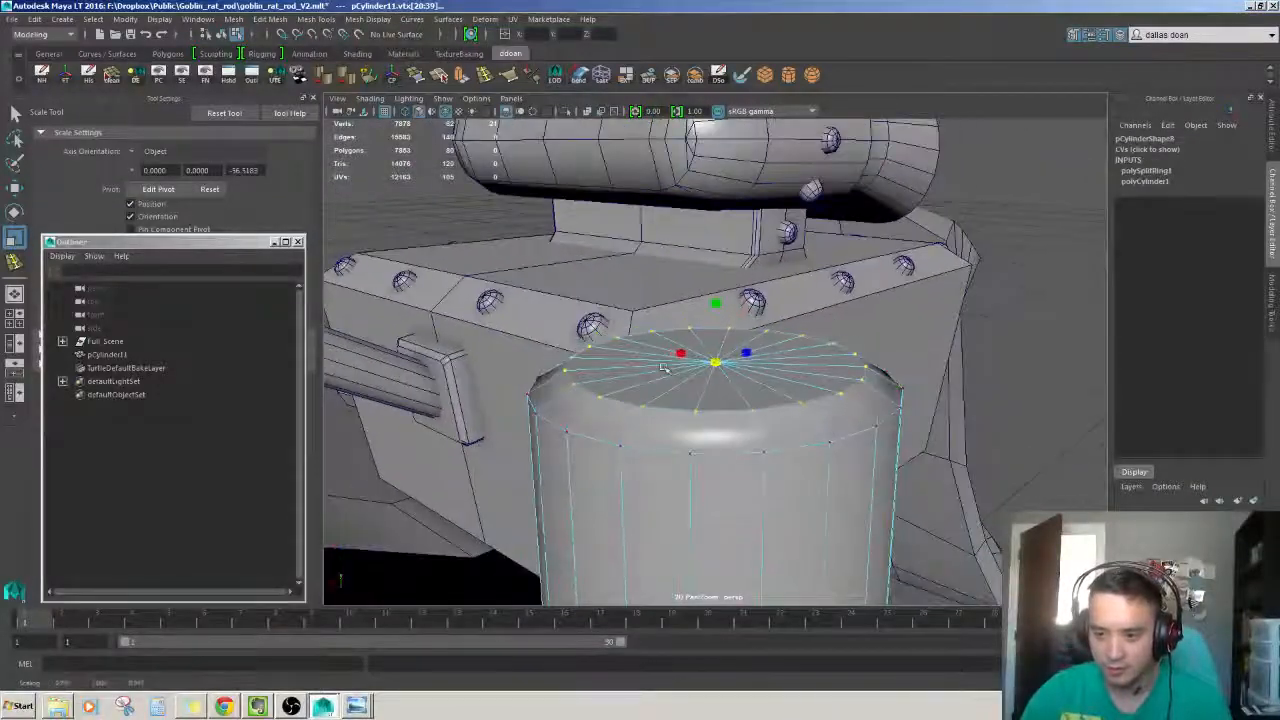
Adjust the scale of the top cap vertices to make the rim bevel slimmer.
scroll(663, 368, down, 6)
key(w)
scroll(735, 420, up, 3)
alt+drag(735, 430, 757, 329)
scroll(758, 342, up, 3)
scroll(758, 345, down, 6)
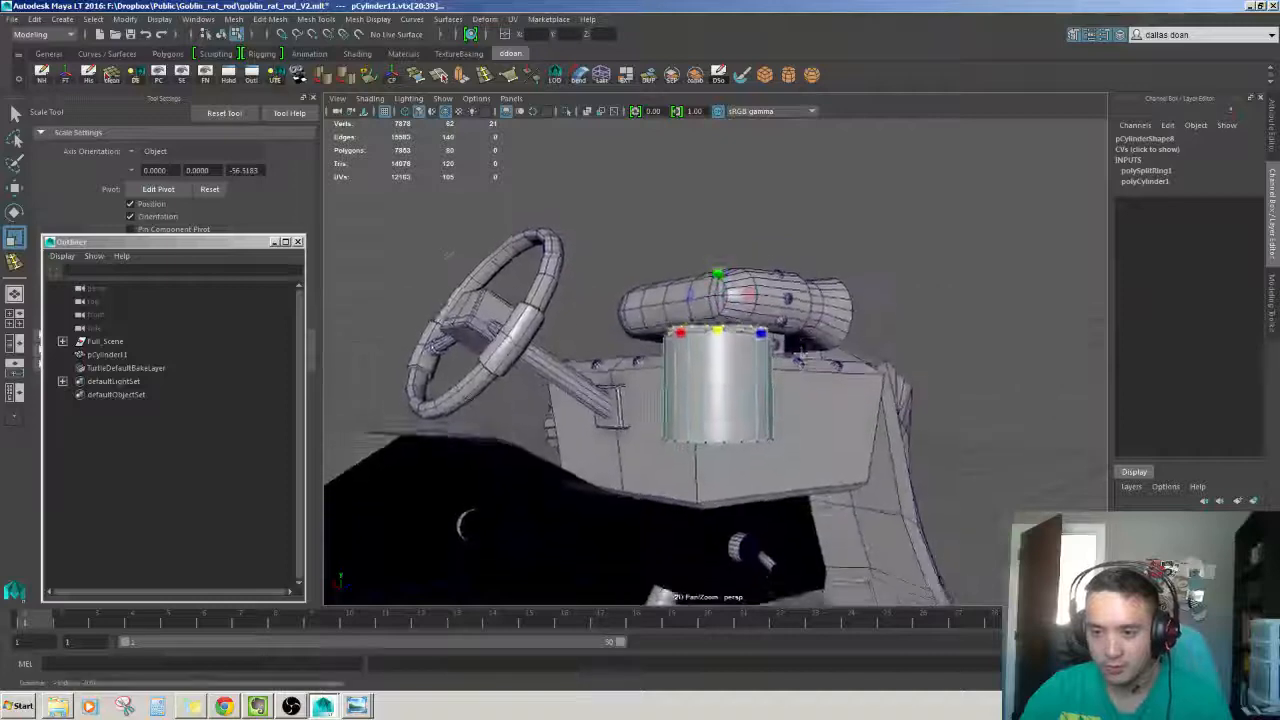
Delete the cylinder's construction history and switch from vertex editing back to object mode.
scroll(757, 329, up, 1)
right_drag(755, 429, 785, 398)
alt+drag(785, 398, 828, 377)
scroll(828, 376, up, 4)
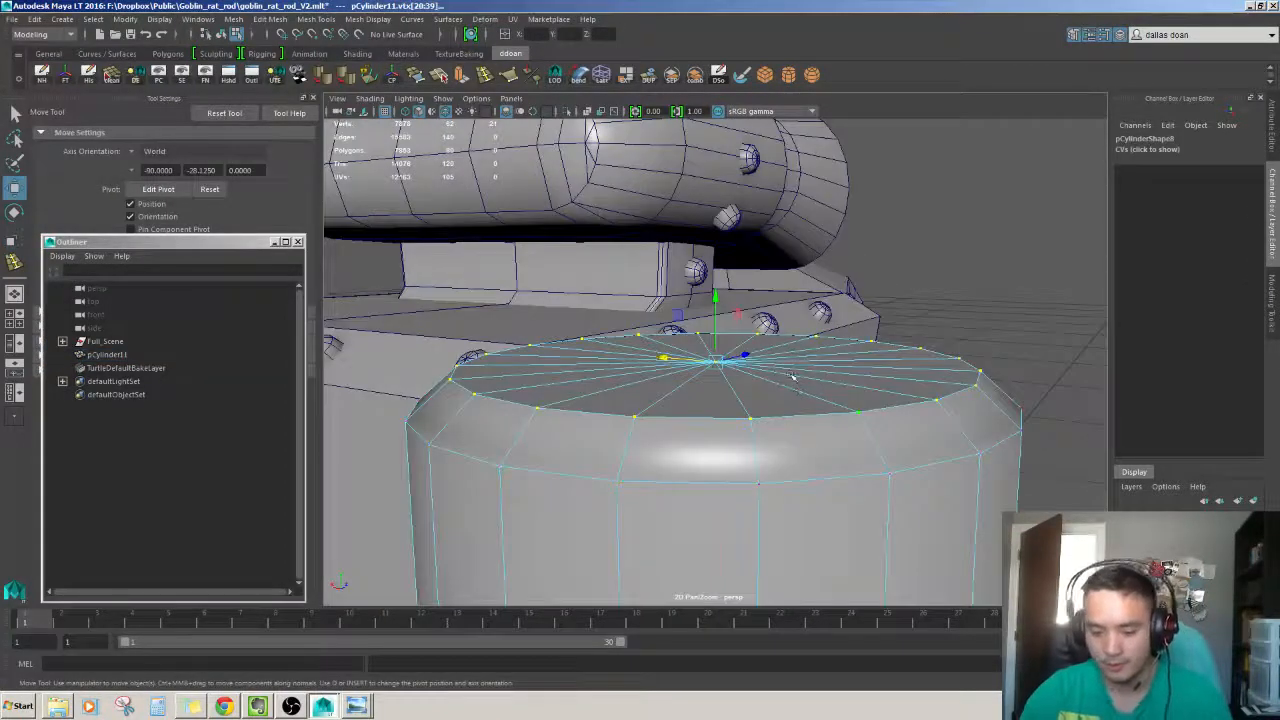
key(F8)
key(f)
alt+drag(791, 375, 768, 333)
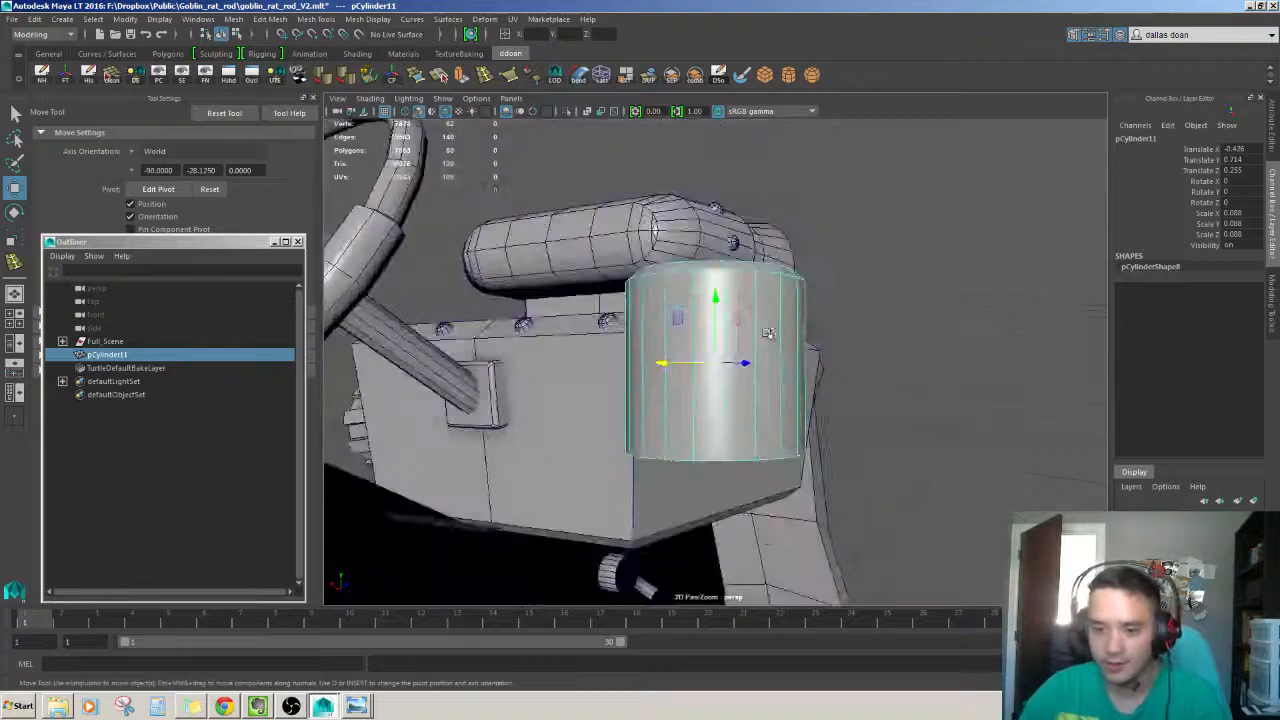
alt+drag(765, 393, 776, 416)
alt+middle_drag(776, 416, 738, 380)
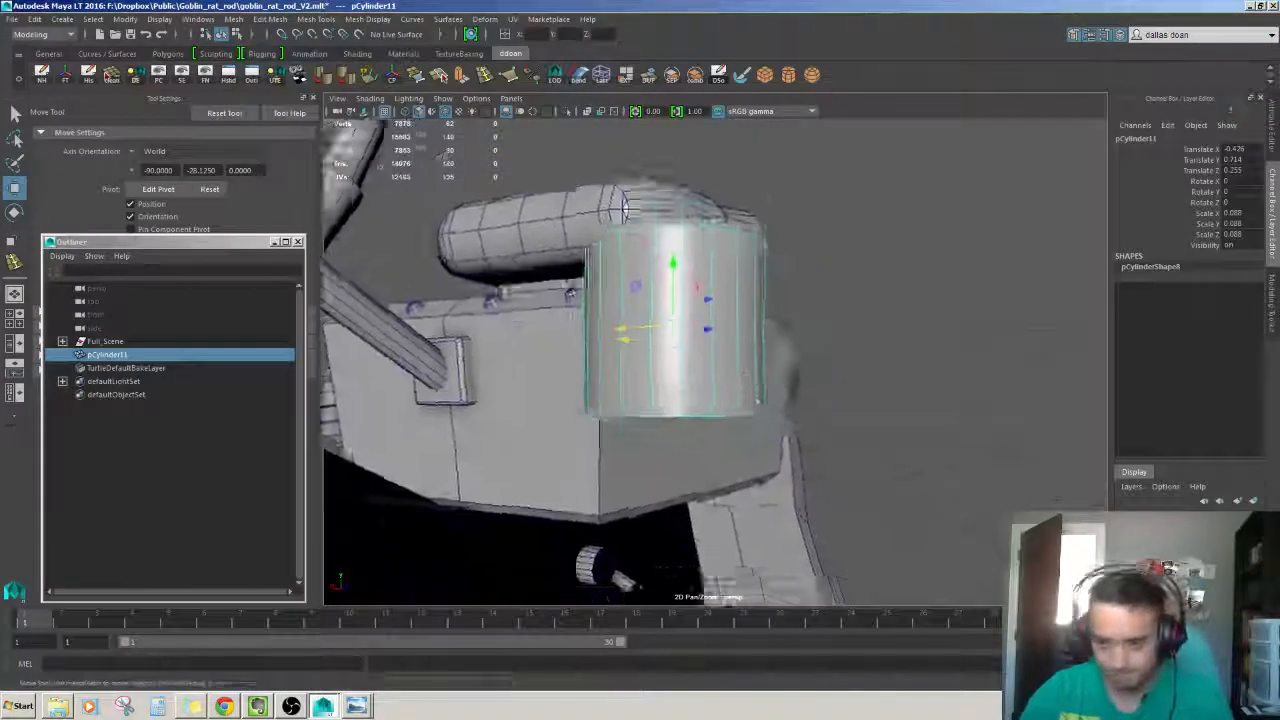
Insert an edge loop around the cylinder's side close to its bottom rim.
alt+drag(738, 380, 680, 366)
key(F10)
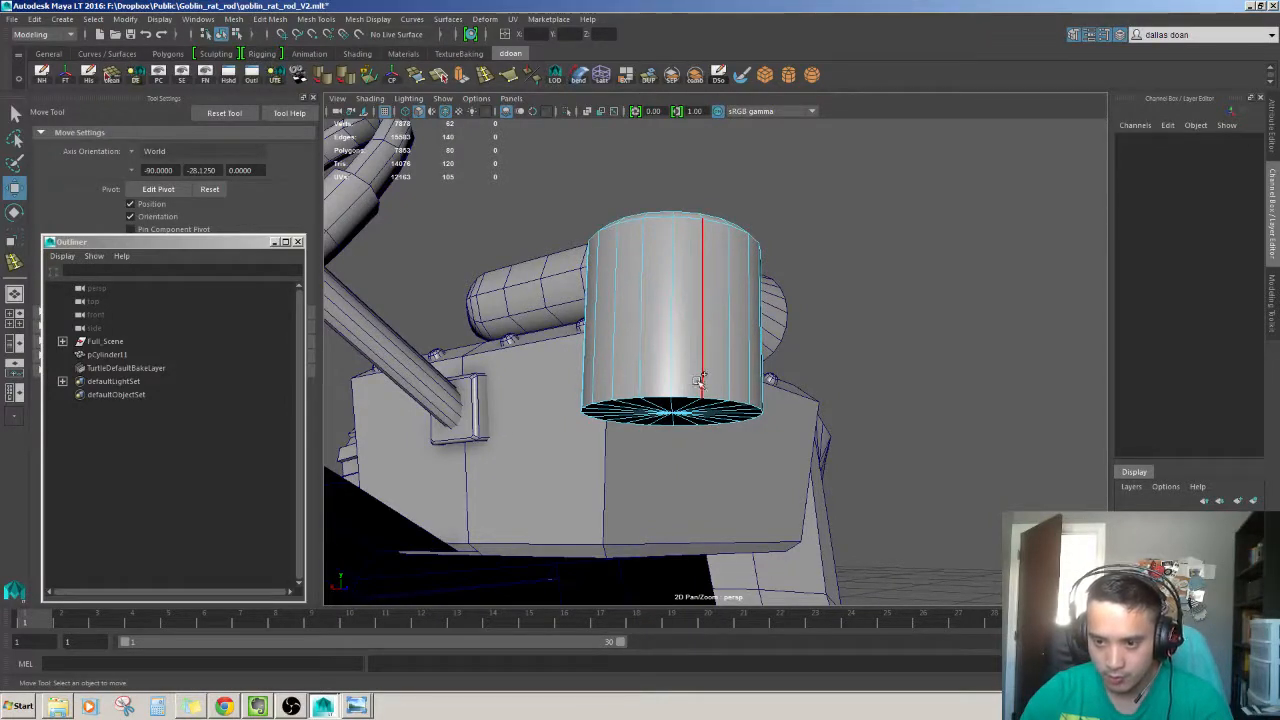
key(y)
alt+drag(698, 380, 700, 334)
click(676, 405)
scroll(677, 400, up, 3)
key(w)
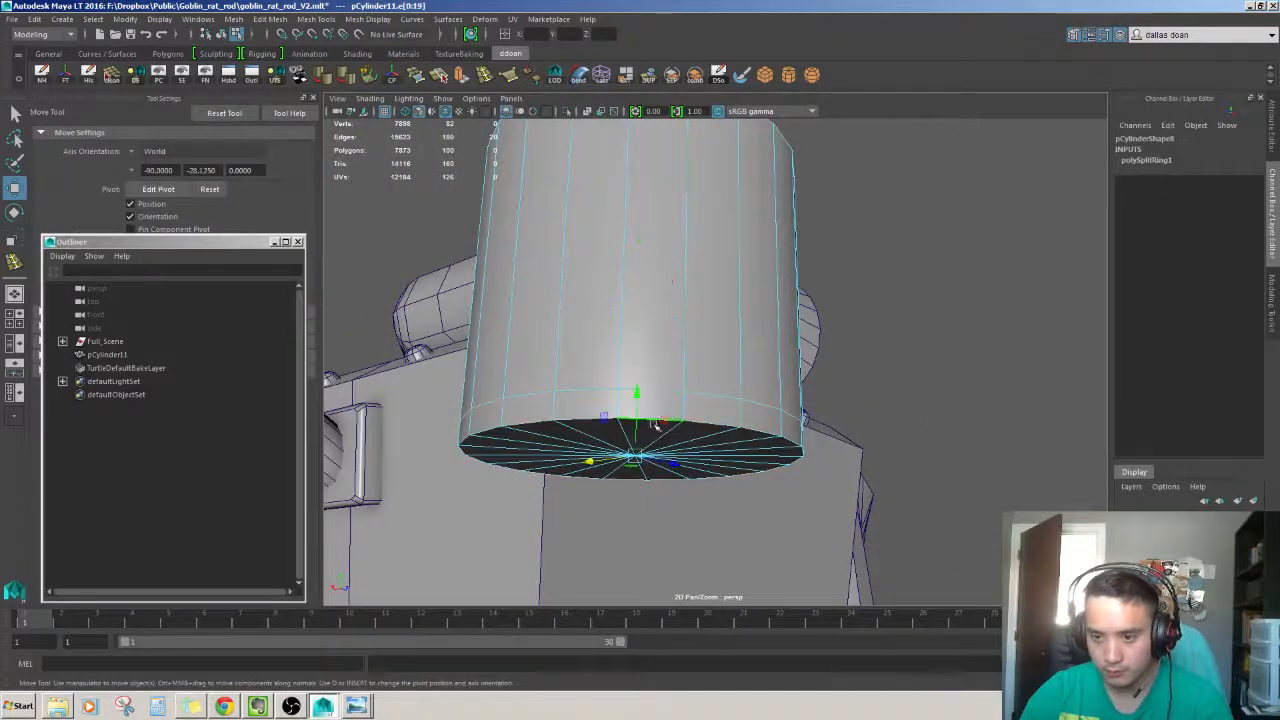
Scale the cylinder's bottom rim edges inward to bevel the base and return to object mode.
key(r)
scroll(597, 460, down, 5)
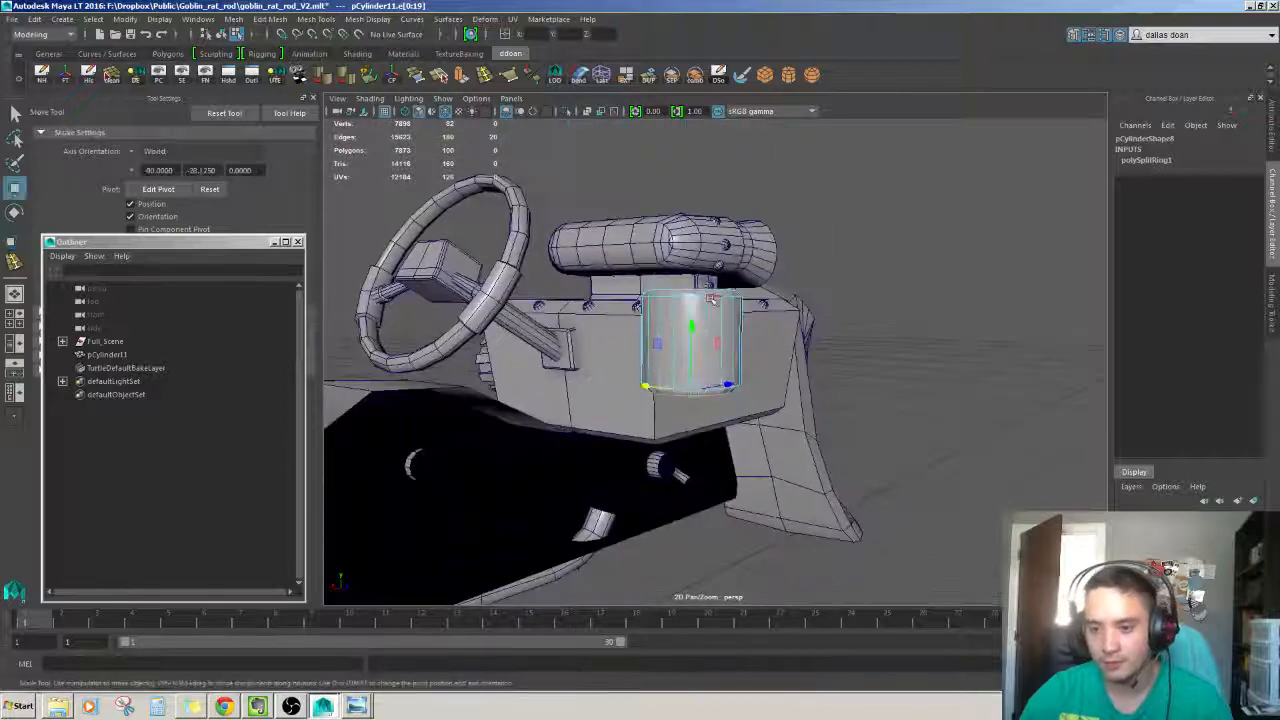
key(F8)
key(w)
scroll(742, 449, up, 6)
scroll(742, 449, down, 2)
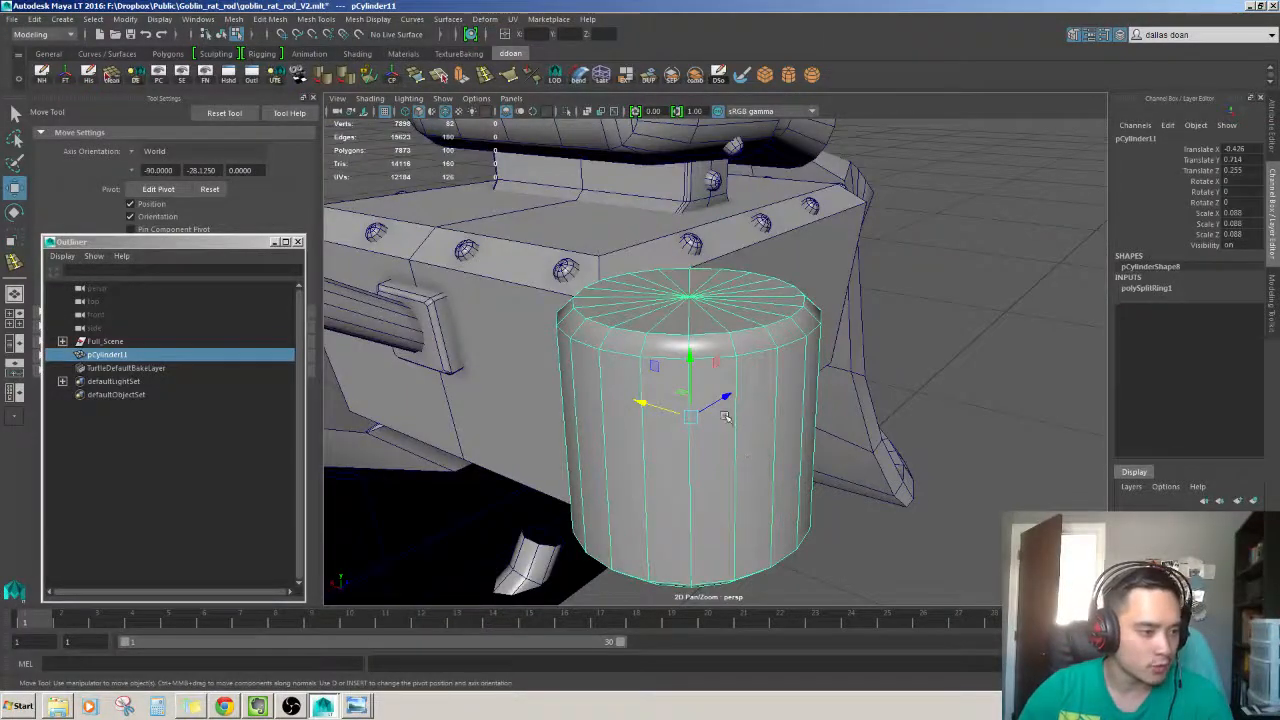
alt+drag(712, 418, 745, 330)
key(F10)
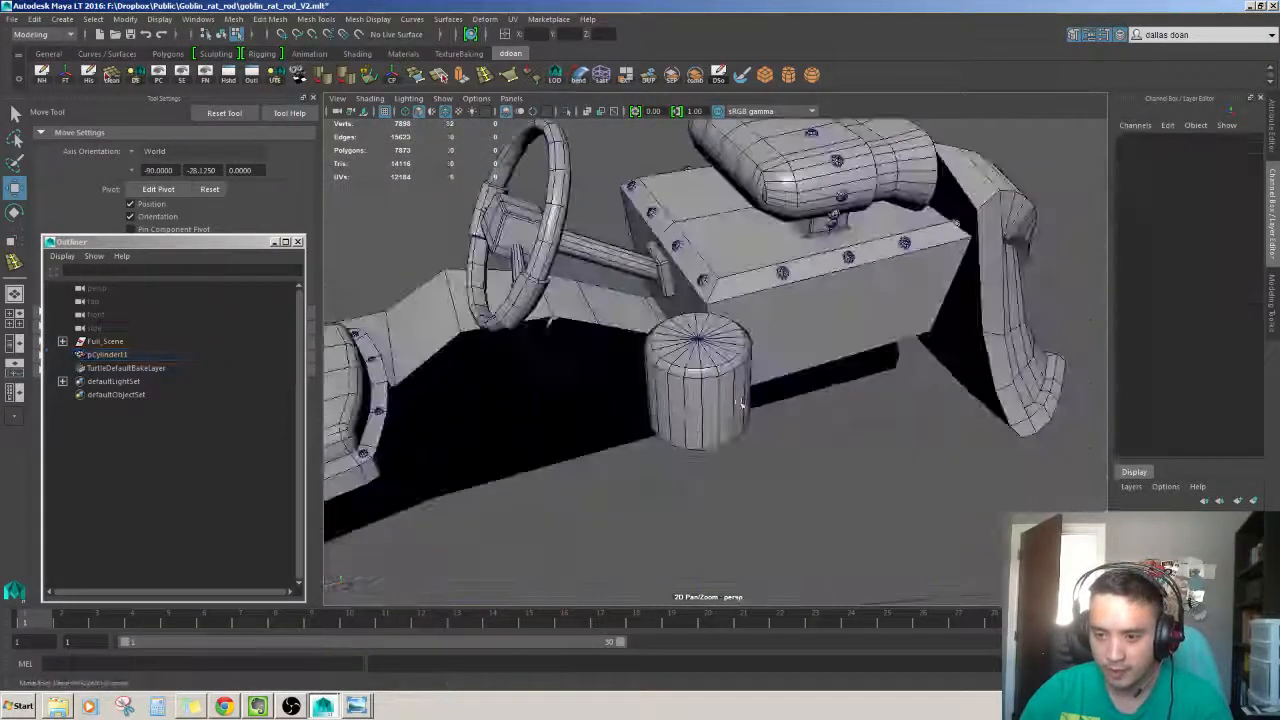
double_click(745, 378)
key(f)
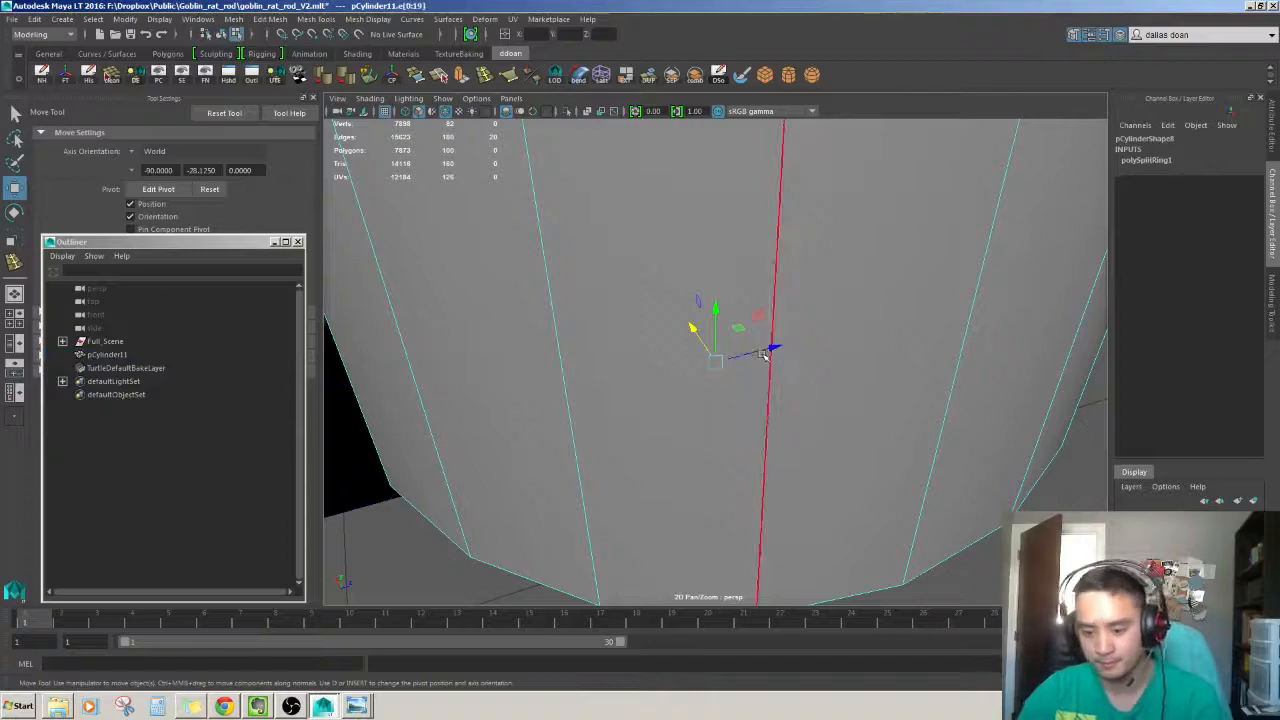
key(F8)
key(a)
alt+drag(749, 363, 718, 345)
Duplicate the beveled cylinder and rotate the copy to -90 about Z so it lies horizontally.
scroll(727, 379, down, 5)
alt+drag(727, 379, 724, 445)
key(ctrl+d)
key(e)
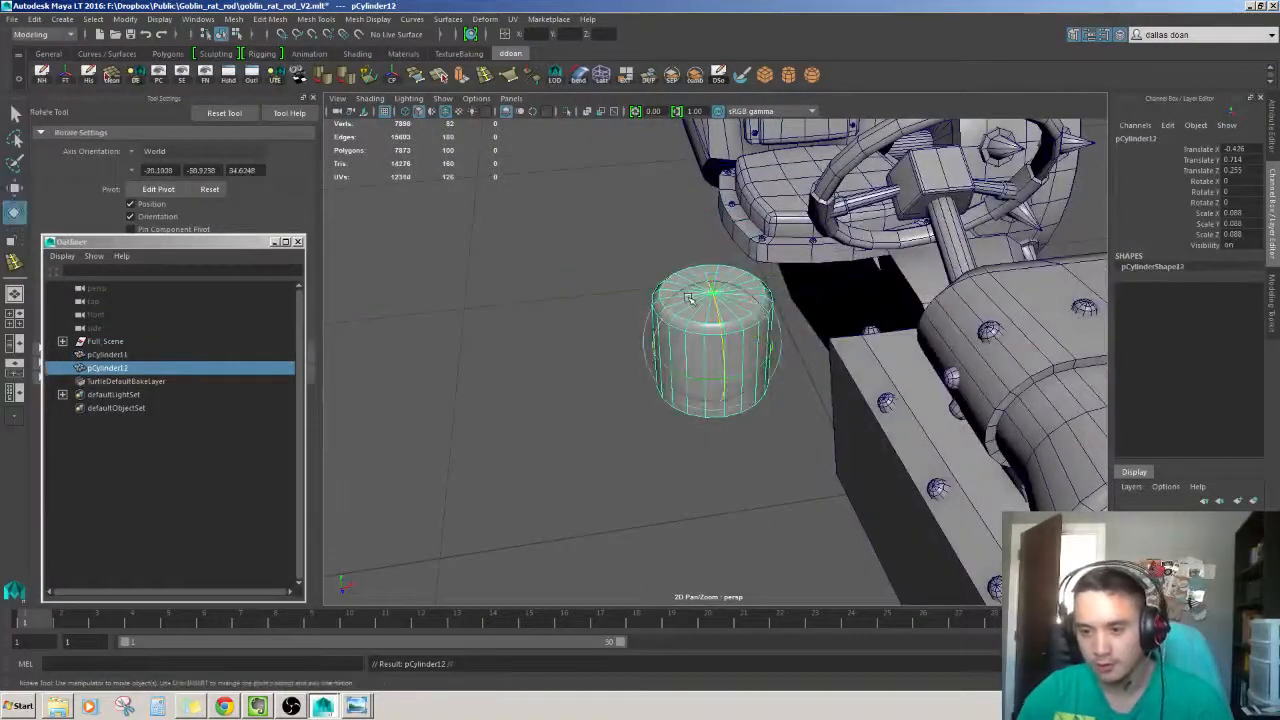
drag(688, 297, 860, 390)
key(w)
Scale the copy down uniformly to 0.033 and move it against the filter's engine-facing side at Translate X -0.356, Z 0.315.
key(r)
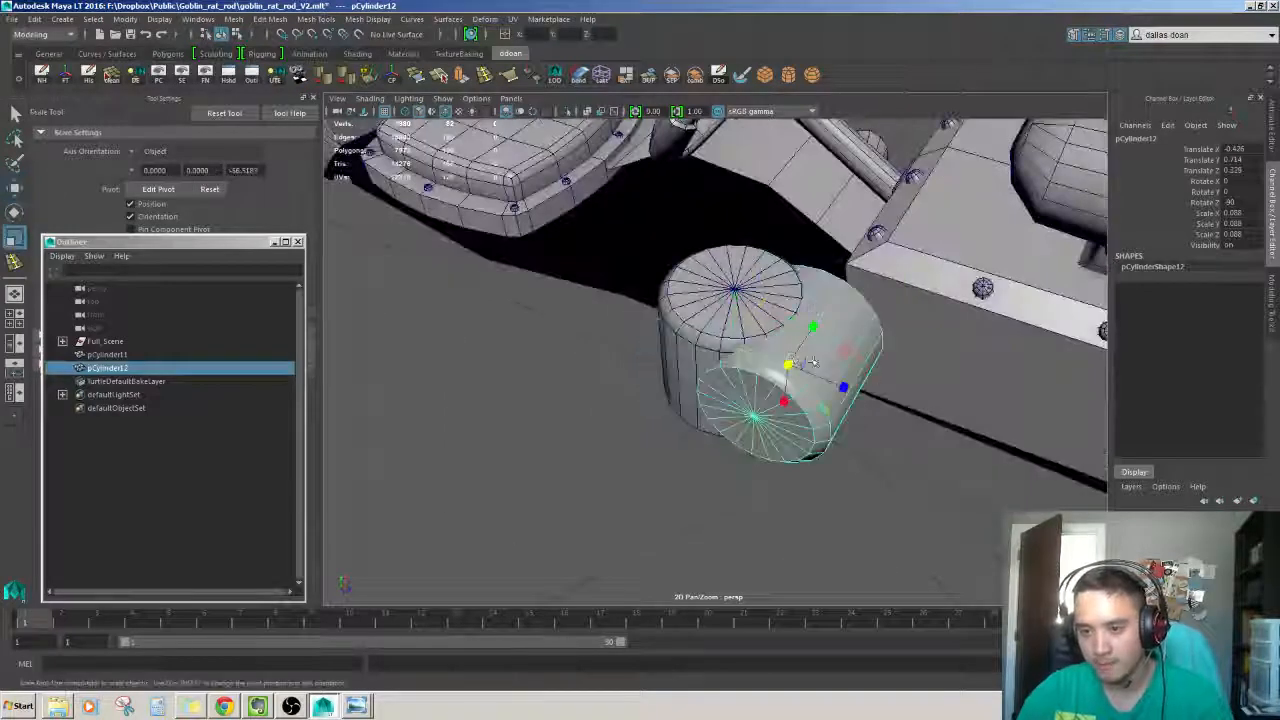
key(w)
alt+drag(717, 390, 812, 342)
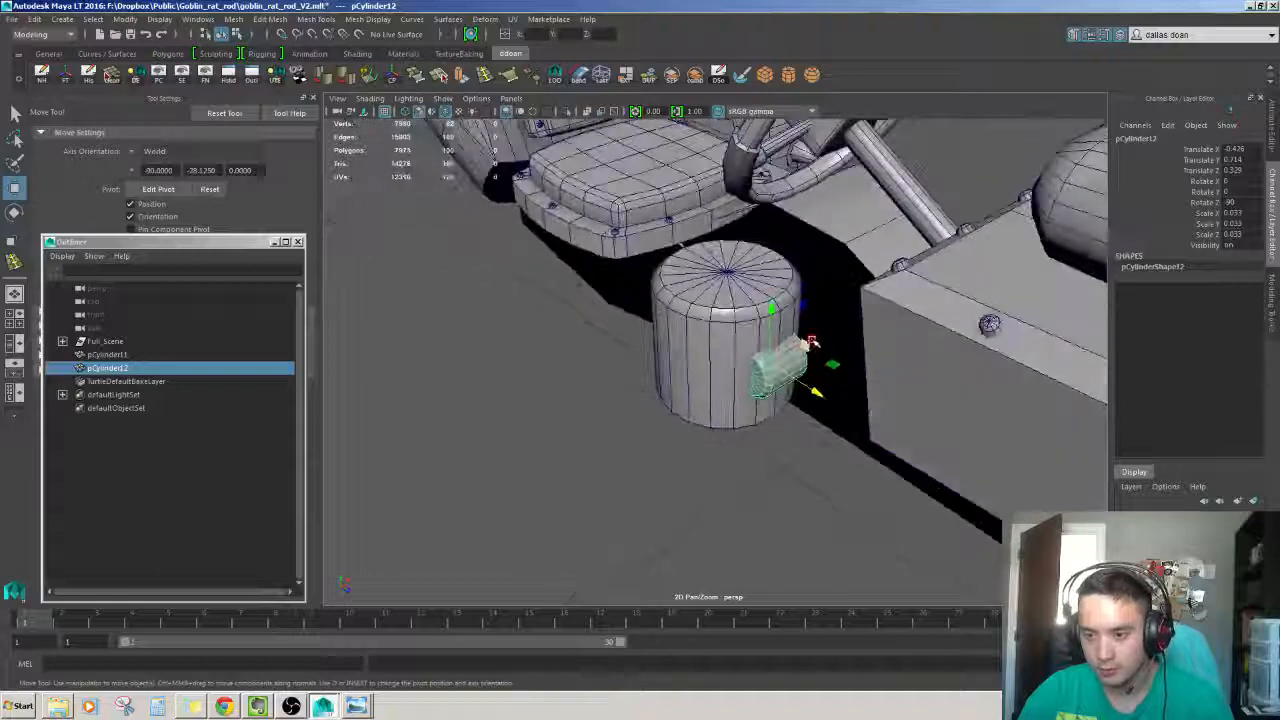
mouse_move(850, 311)
alt+right_down()
mouse_move(930, 335)
mouse_move(845, 325)
alt+right_up()
alt+drag(840, 328, 758, 404)
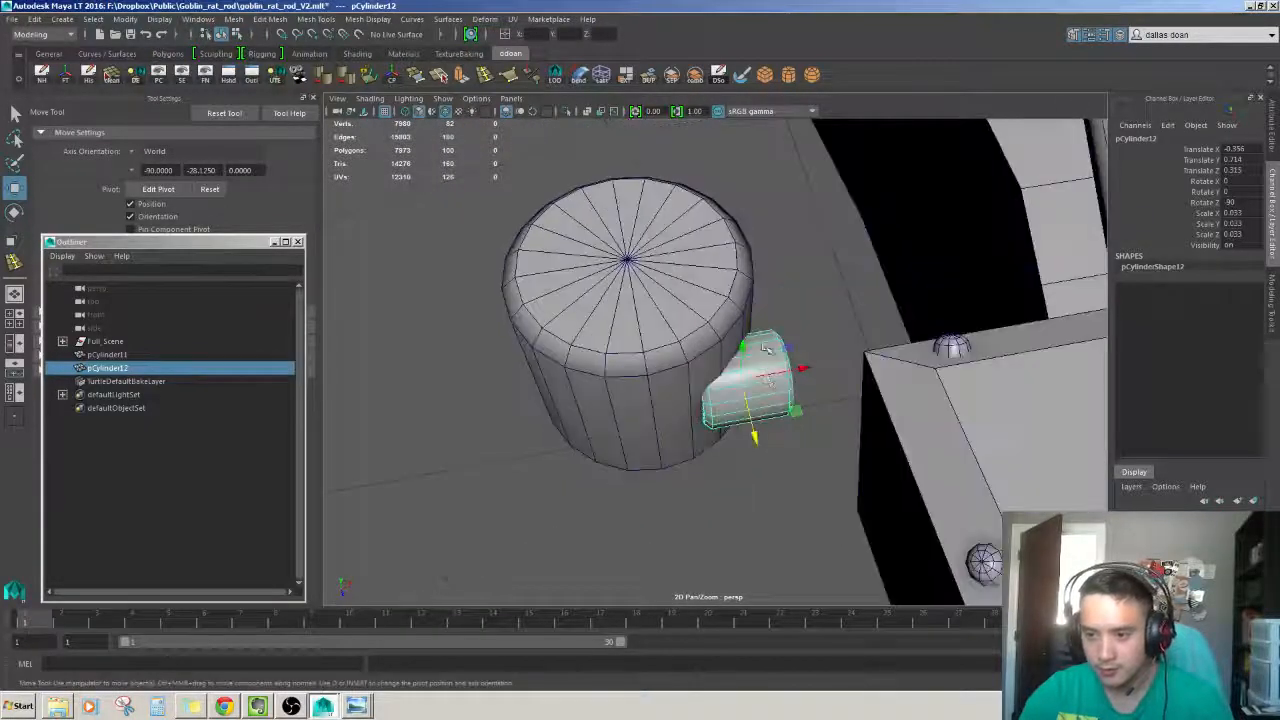
alt+right_drag(758, 404, 840, 420)
alt+drag(840, 420, 862, 392)
alt+right_drag(862, 392, 782, 378)
Thin the small cylinder into a pipe by scaling it to 0.009 in X and Z.
key(f)
alt+drag(808, 350, 735, 383)
key(r)
alt+right_drag(812, 394, 754, 384)
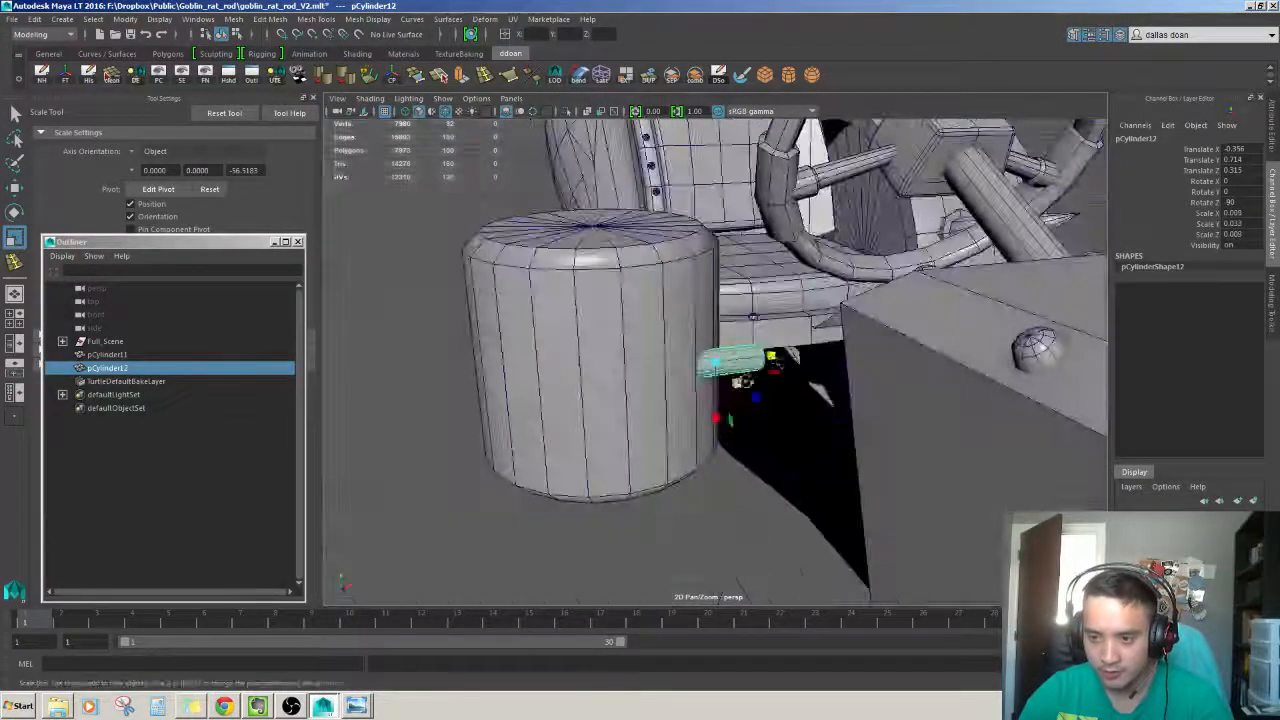
Raise the pipe along the filter's side to Translate Y 0.762.
key(w)
alt+drag(754, 384, 718, 303)
drag(712, 233, 712, 230)
alt+drag(712, 230, 690, 185)
mouse_move(690, 185)
alt+right_down()
mouse_move(765, 210)
mouse_move(705, 200)
alt+right_up()
alt+drag(705, 200, 662, 258)
alt+right_drag(662, 258, 686, 283)
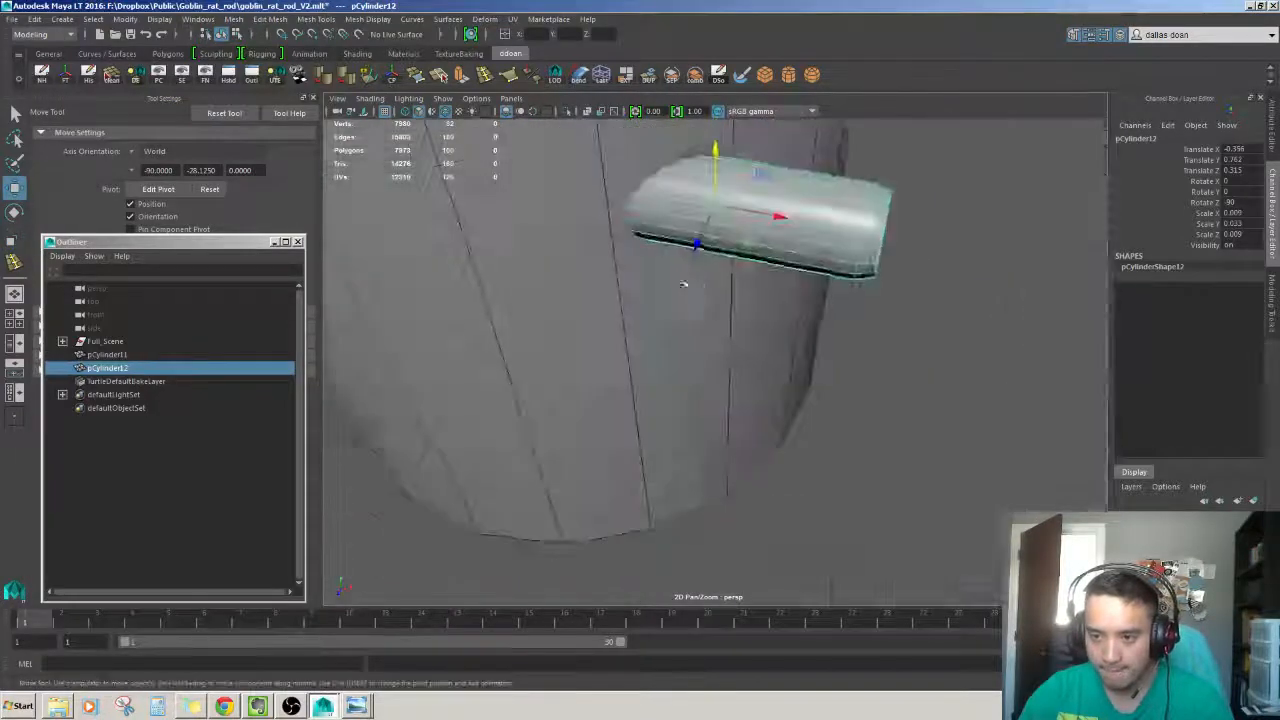
Isolate the pipe in the viewport and select the faces at its ends.
alt+drag(686, 283, 723, 271)
key(ctrl+1)
alt+right_drag(723, 271, 700, 262)
alt+drag(700, 262, 786, 300)
alt+right_drag(794, 287, 689, 289)
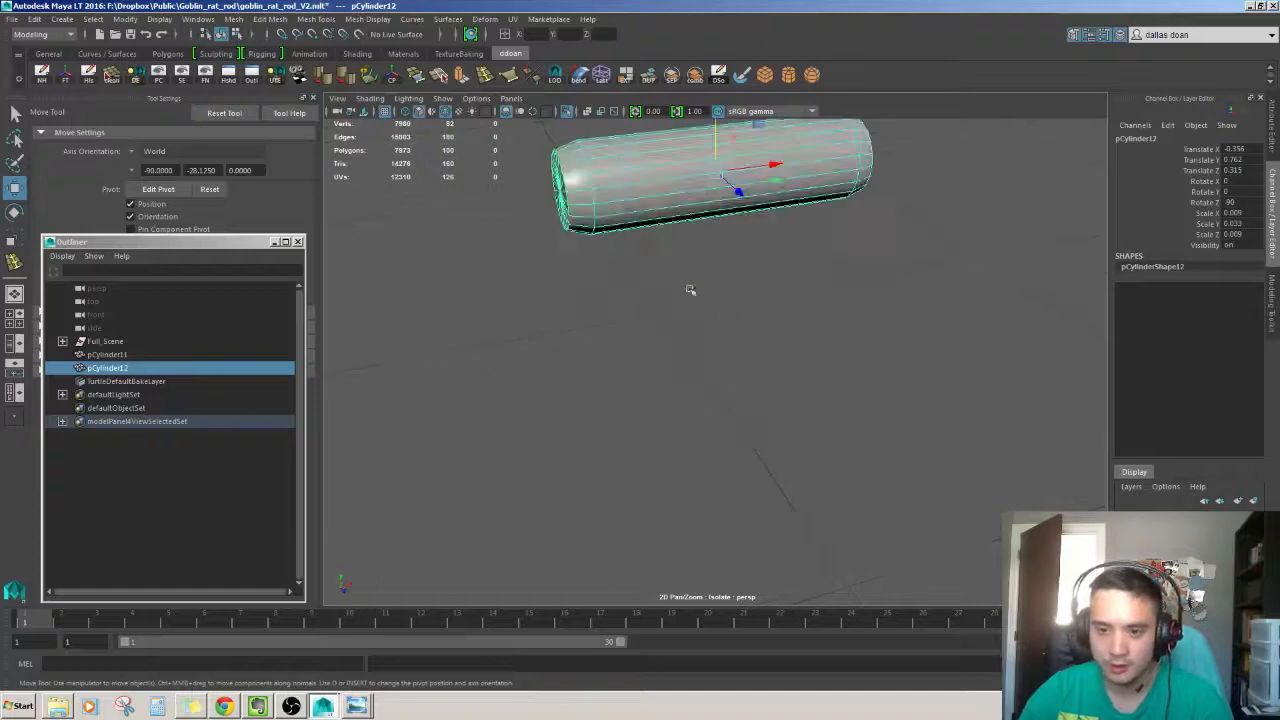
alt+drag(689, 289, 621, 259)
click(620, 242)
drag(686, 400, 686, 400)
alt+drag(686, 400, 885, 402)
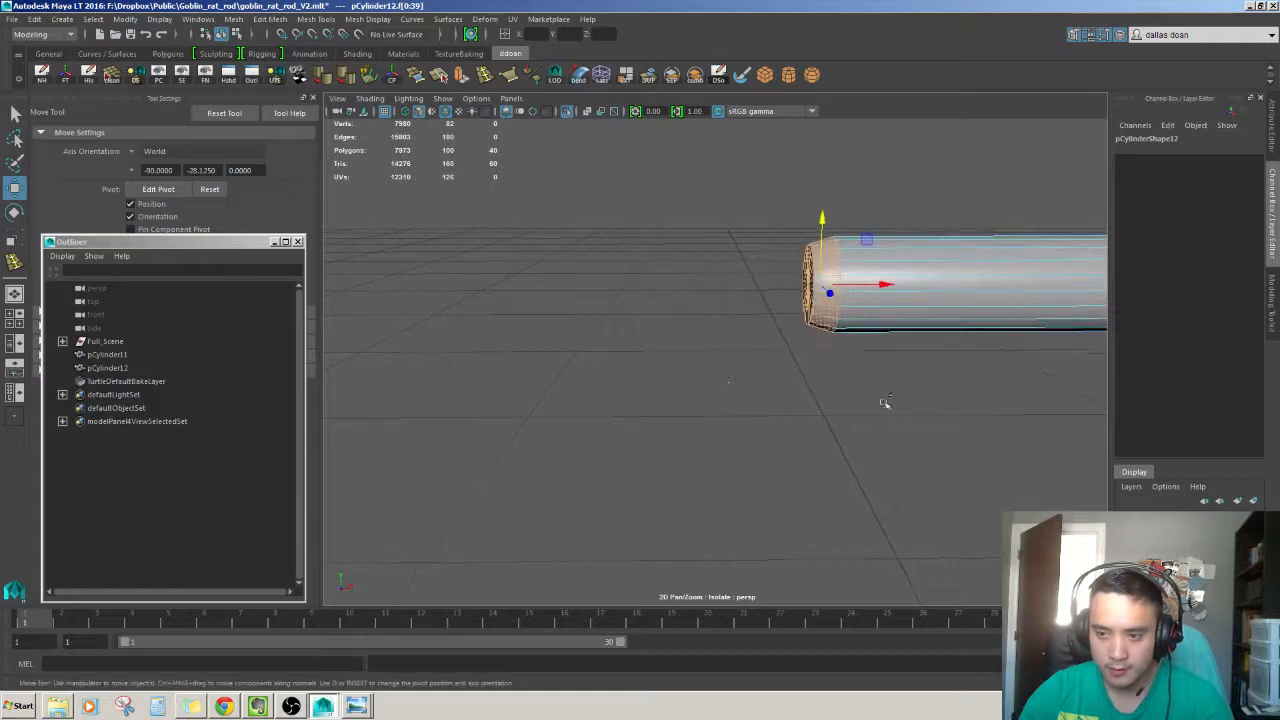
drag(847, 204, 1037, 260)
click(850, 204)
key(ctrl+z)
key(ctrl+z)
Narrow the selection to the cap faces in wireframe, delete the pipe's end caps, and show the whole scene shaded again.
alt+drag(861, 266, 846, 283)
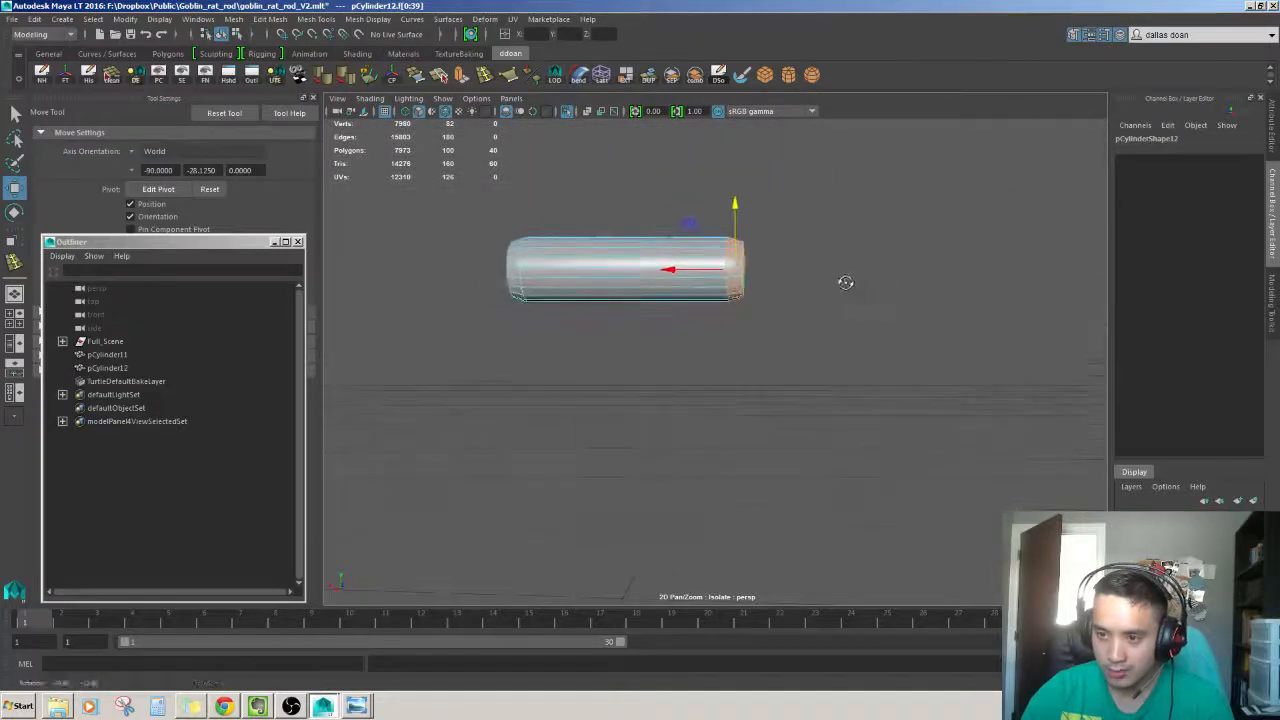
key(4)
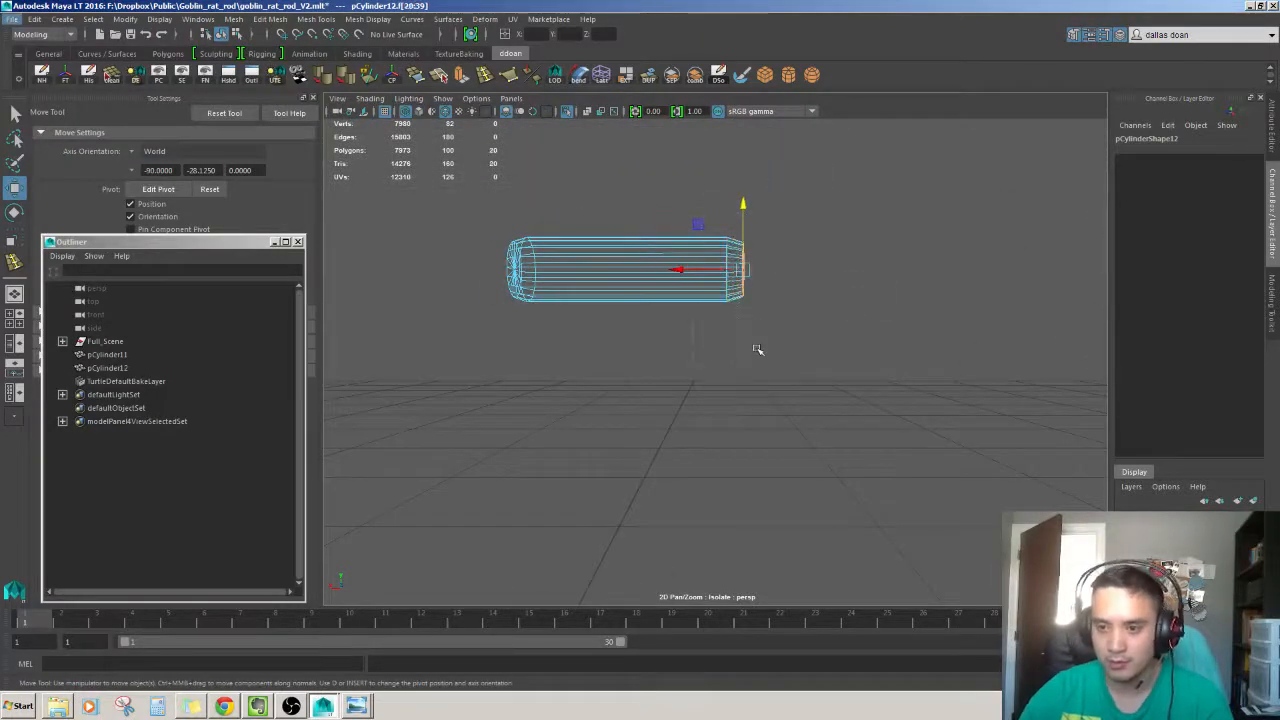
click(757, 349)
mouse_move(754, 349)
alt+mouse_down()
mouse_move(529, 323)
mouse_move(689, 323)
mouse_move(627, 366)
mouse_move(651, 366)
mouse_move(683, 506)
mouse_move(636, 506)
alt+mouse_up()
key(Delete)
key(5)
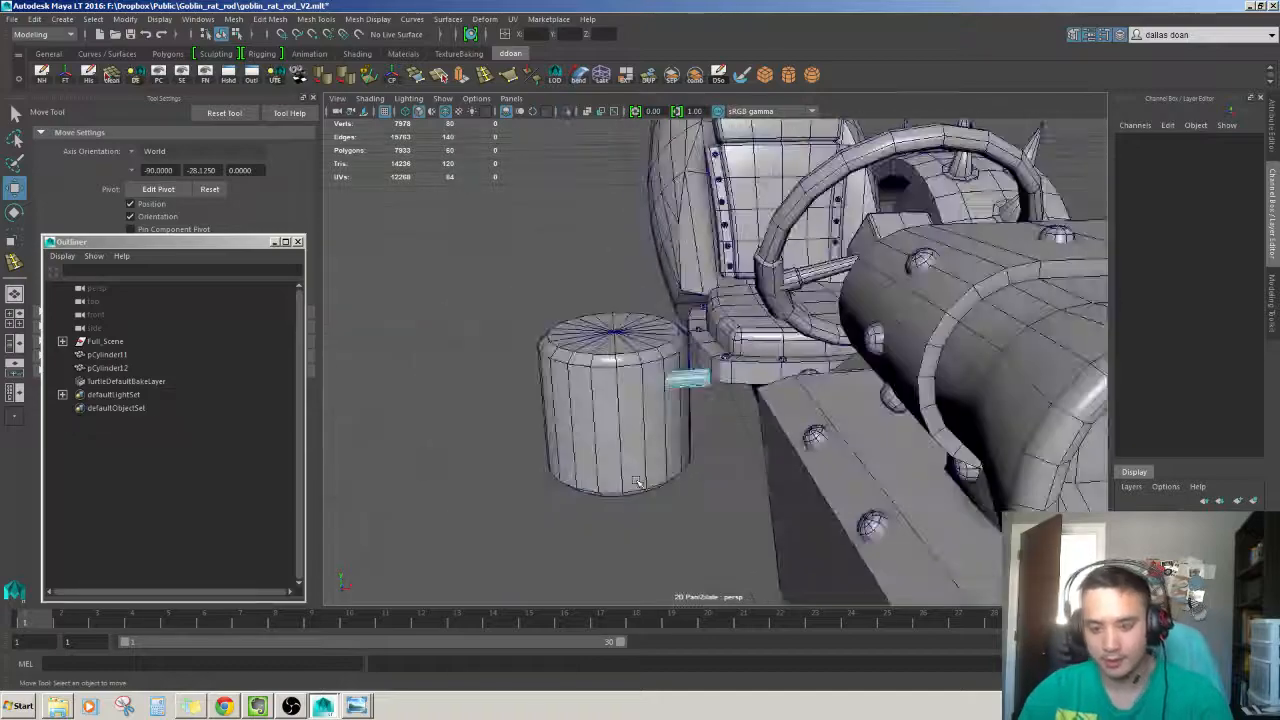
Duplicate the pipe and move the copy down the filter's side to Translate Y 0.671.
click(690, 450)
alt+right_drag(690, 450, 780, 450)
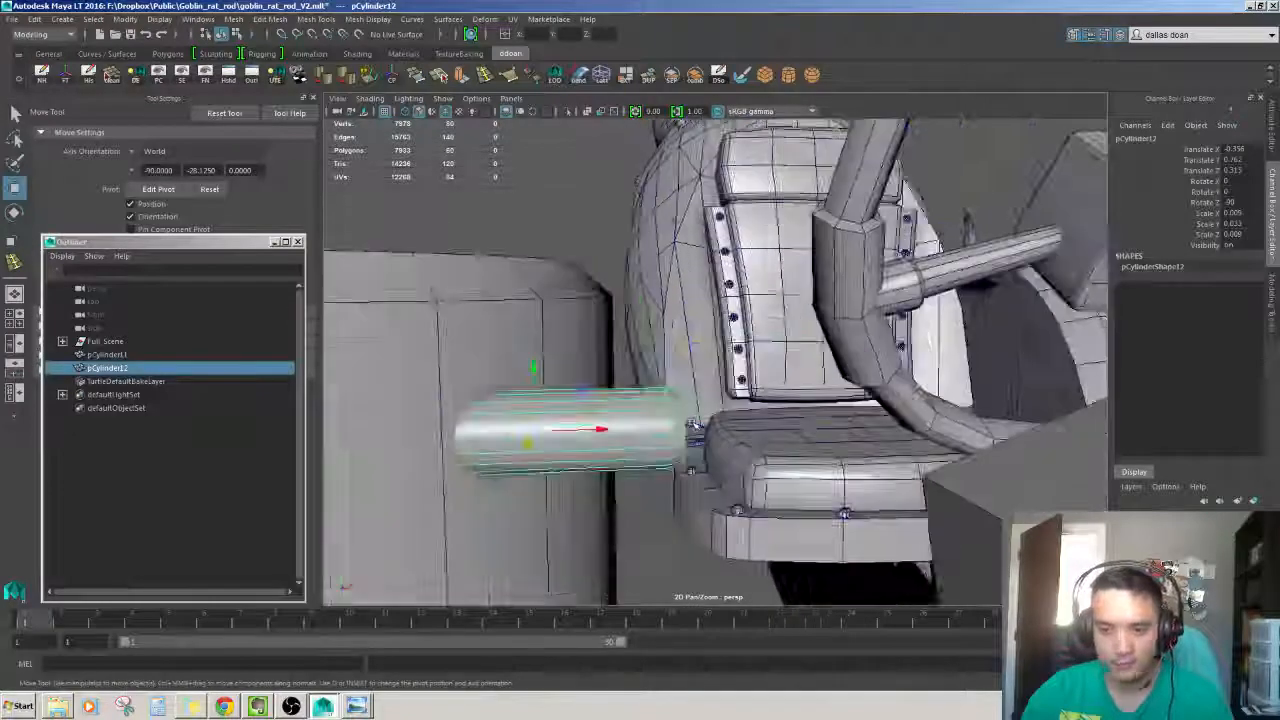
alt+middle_drag(590, 455, 745, 400)
alt+drag(745, 400, 717, 411)
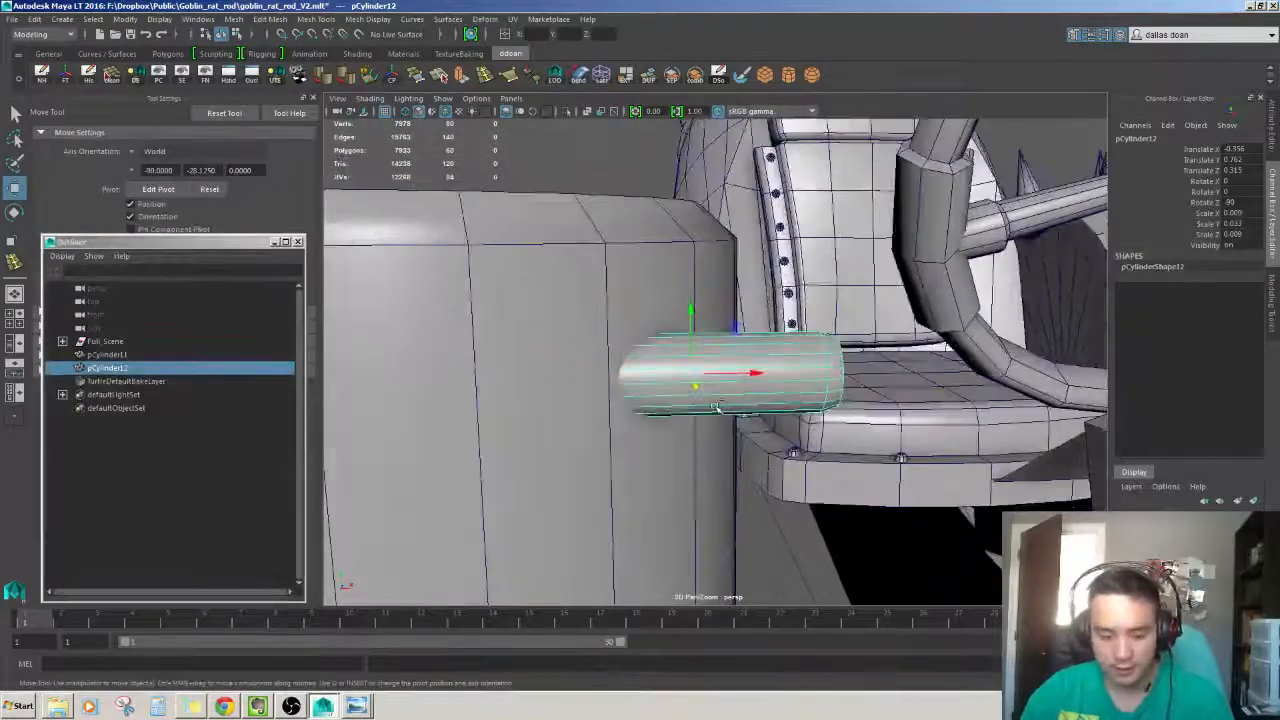
key(ctrl+d)
drag(688, 312, 690, 408)
alt+right_drag(830, 425, 734, 429)
alt+drag(734, 429, 750, 405)
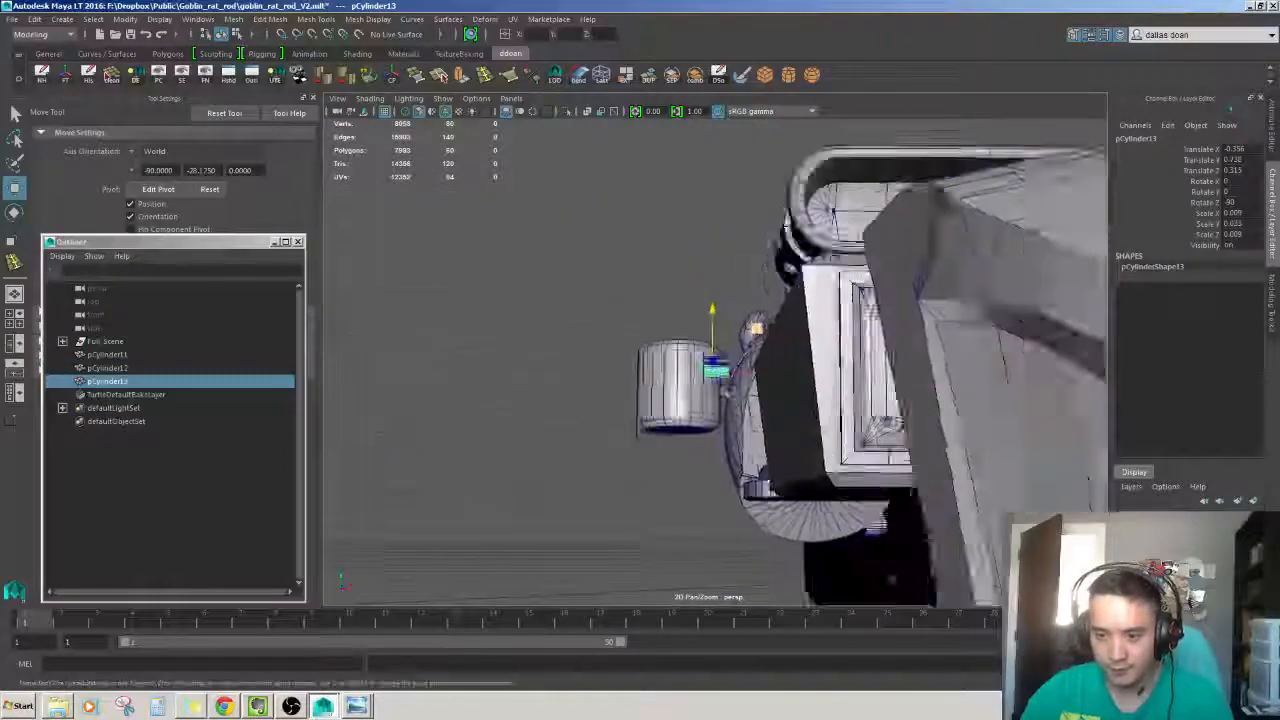
alt+right_drag(750, 440, 700, 432)
alt+drag(700, 432, 708, 470)
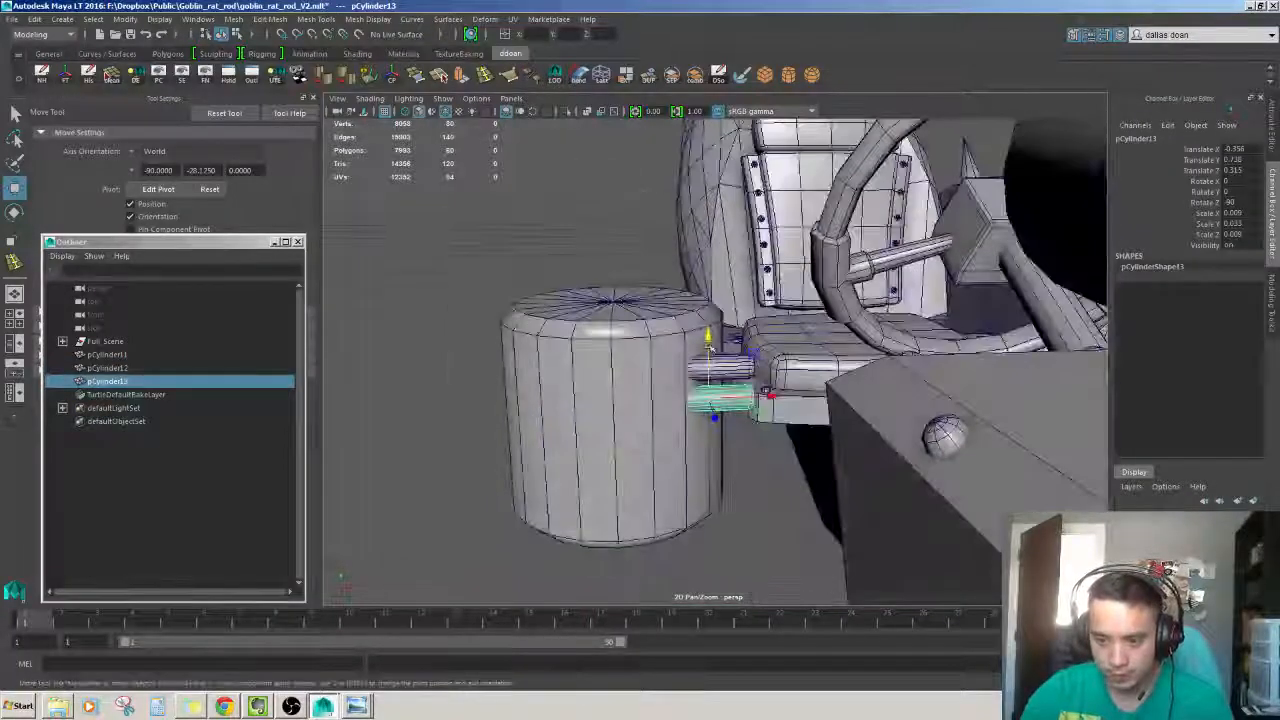
drag(711, 342, 712, 448)
Inspect the two pipes against the filter and delete the lower copy.
key(f)
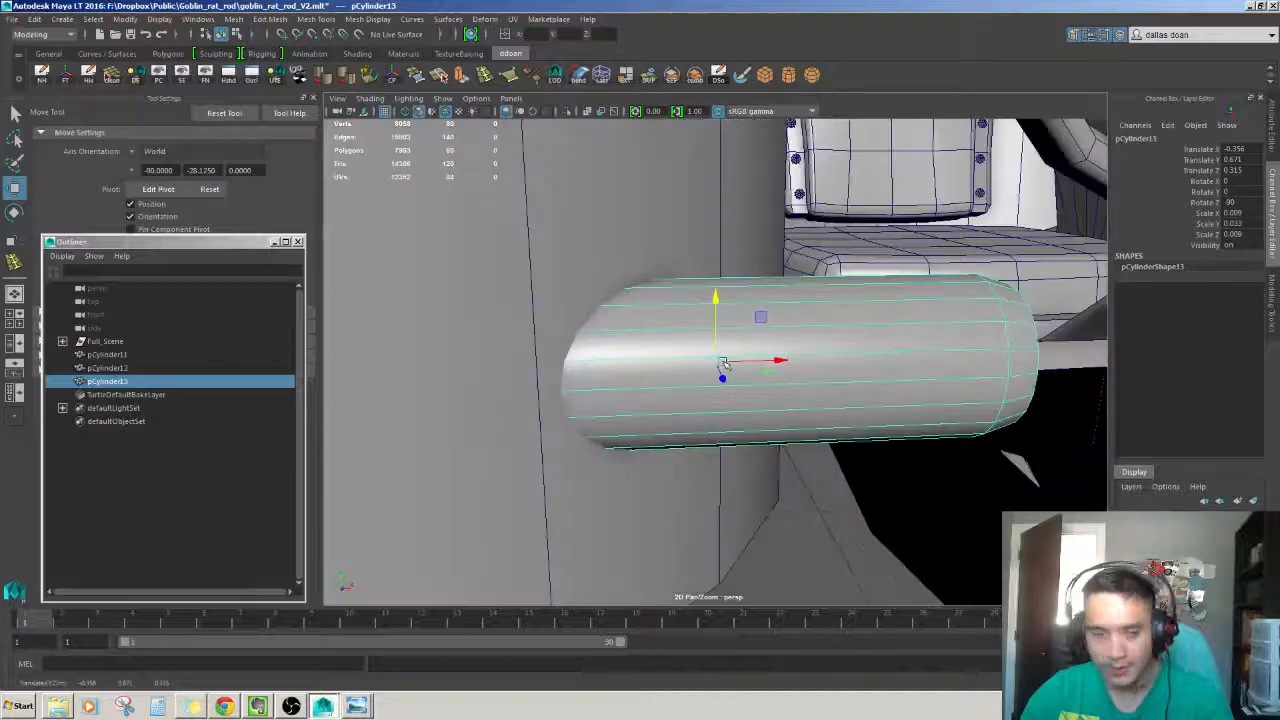
alt+right_drag(880, 365, 773, 356)
drag(729, 305, 825, 412)
click(745, 206)
click(750, 264)
click(777, 342)
scroll(834, 434, up, 5)
click(850, 485)
scroll(850, 475, down, 5)
click(757, 377)
key(Delete)
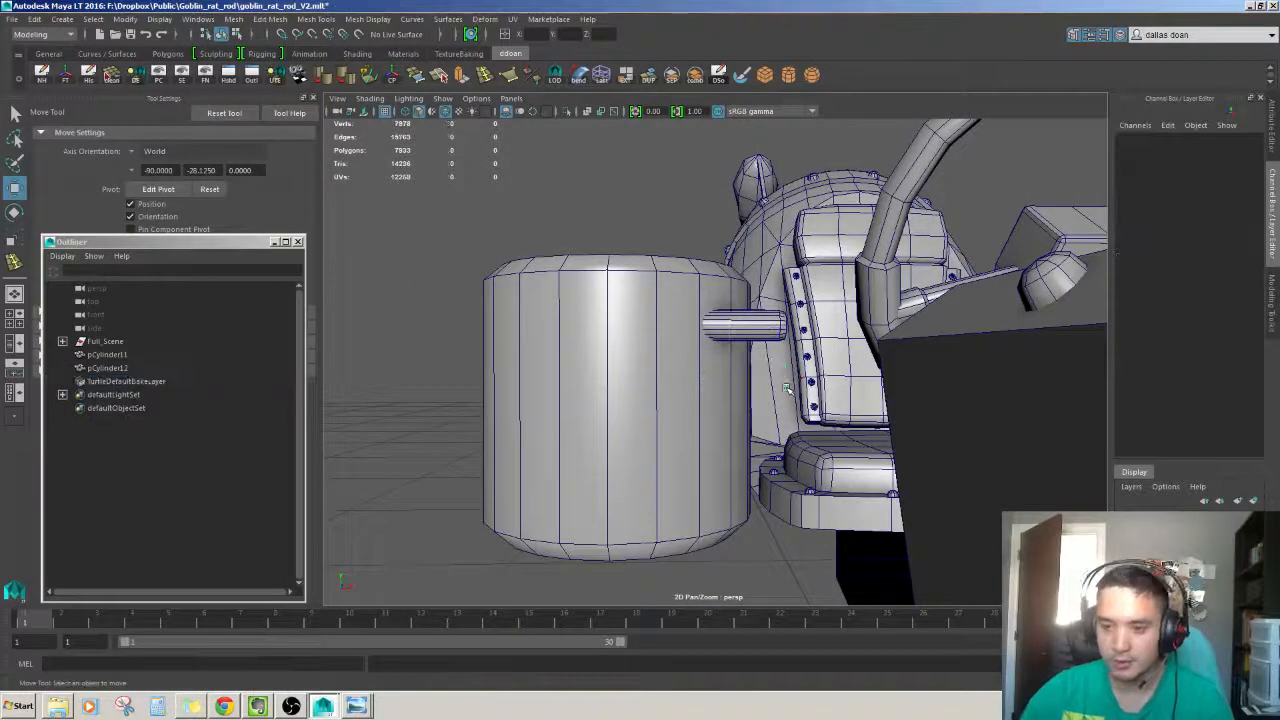
Isolate the remaining pipe and switch to edge selection with its open end in view.
click(762, 305)
click(760, 320)
key(ctrl+1)
alt+drag(751, 295, 612, 362)
key(f)
right_drag(739, 320, 741, 290)
alt+drag(785, 330, 724, 318)
Select every other lengthwise edge loop around the pipe and delete them to halve its side count.
click(632, 360)
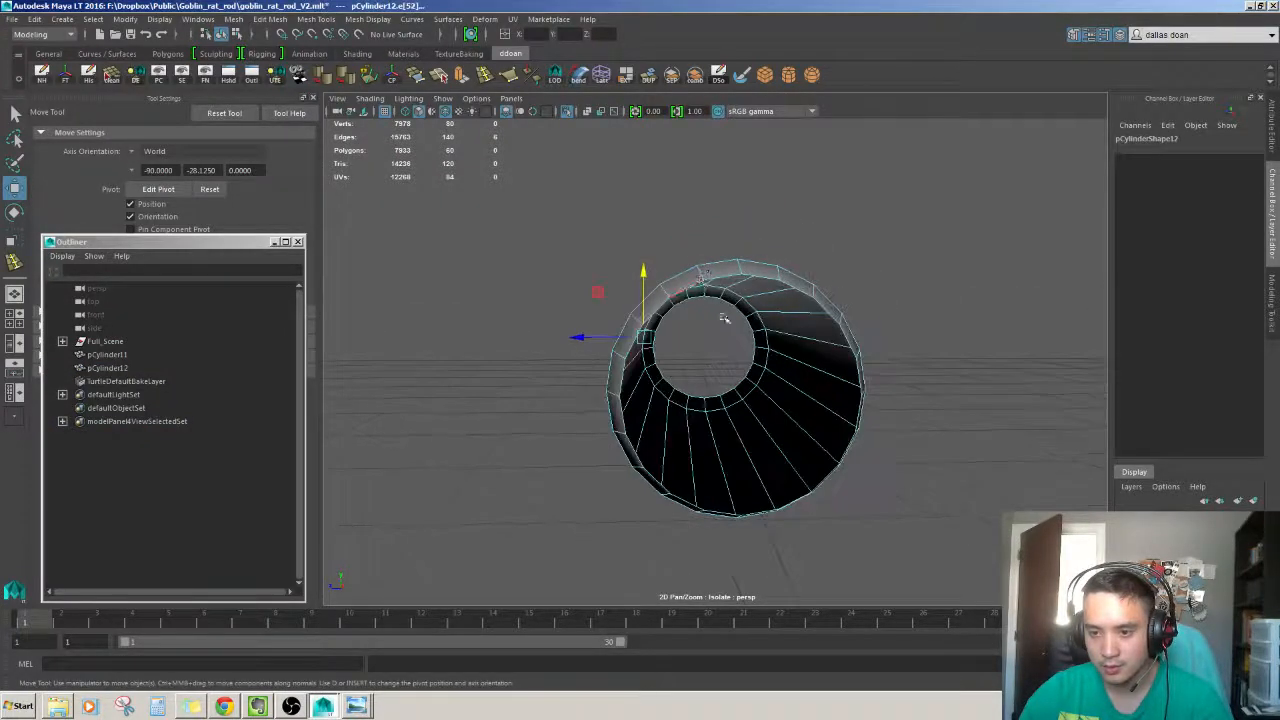
shift+double_click(700, 272)
alt+drag(700, 272, 678, 320)
shift+double_click(765, 320)
shift+double_click(769, 323)
shift+double_click(795, 385)
shift+double_click(752, 428)
shift+double_click(720, 390)
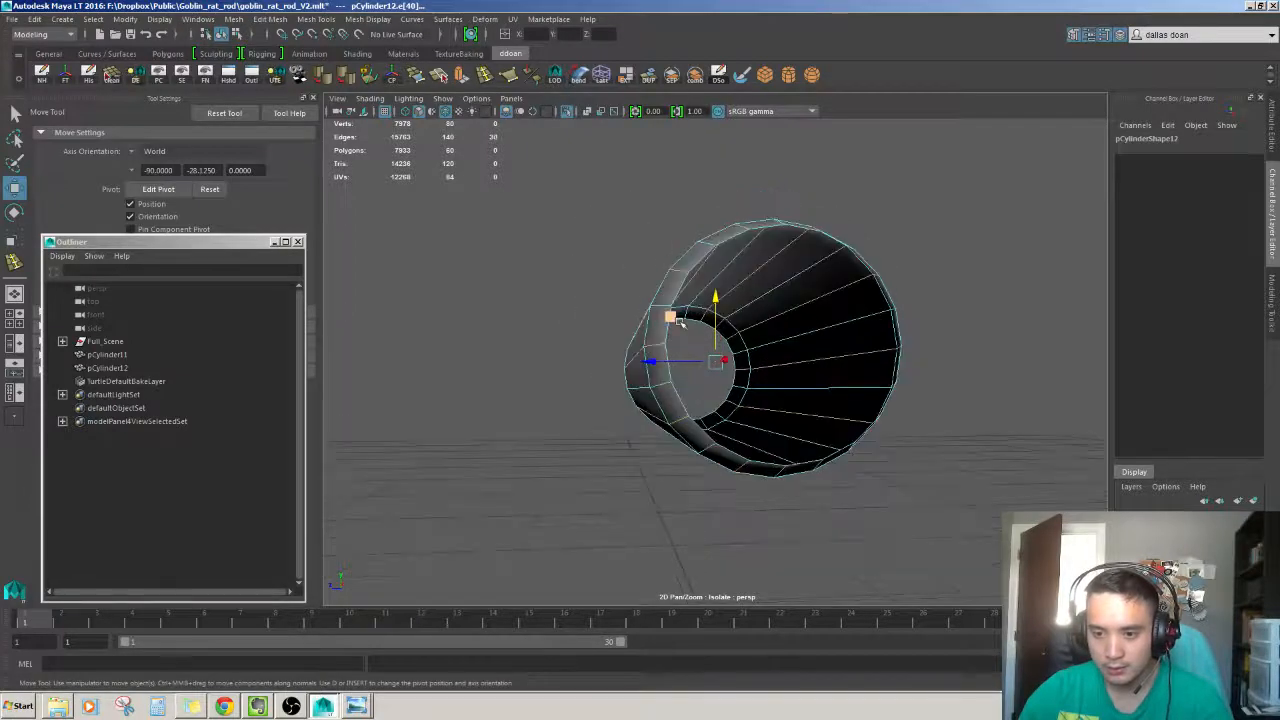
key(Delete)
scroll(640, 362, down, 5)
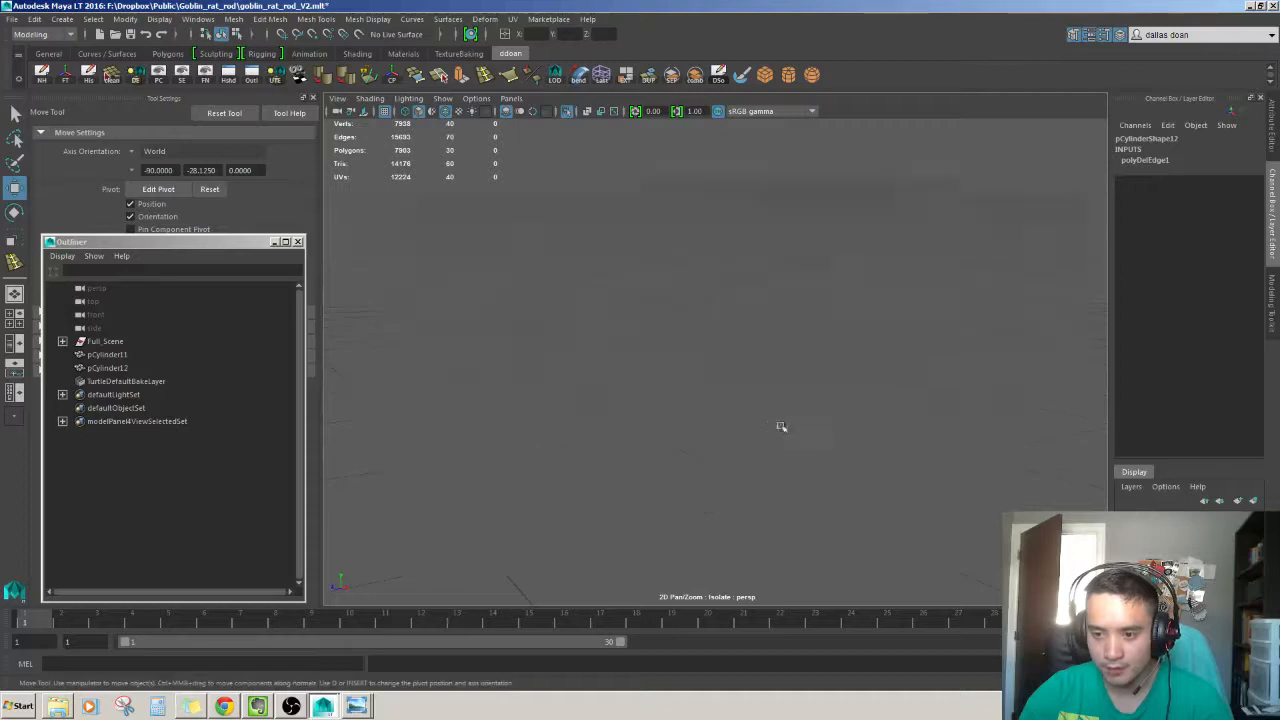
Return the pipe to object mode and turn off isolation to show the full scene.
right_drag(804, 402, 835, 409)
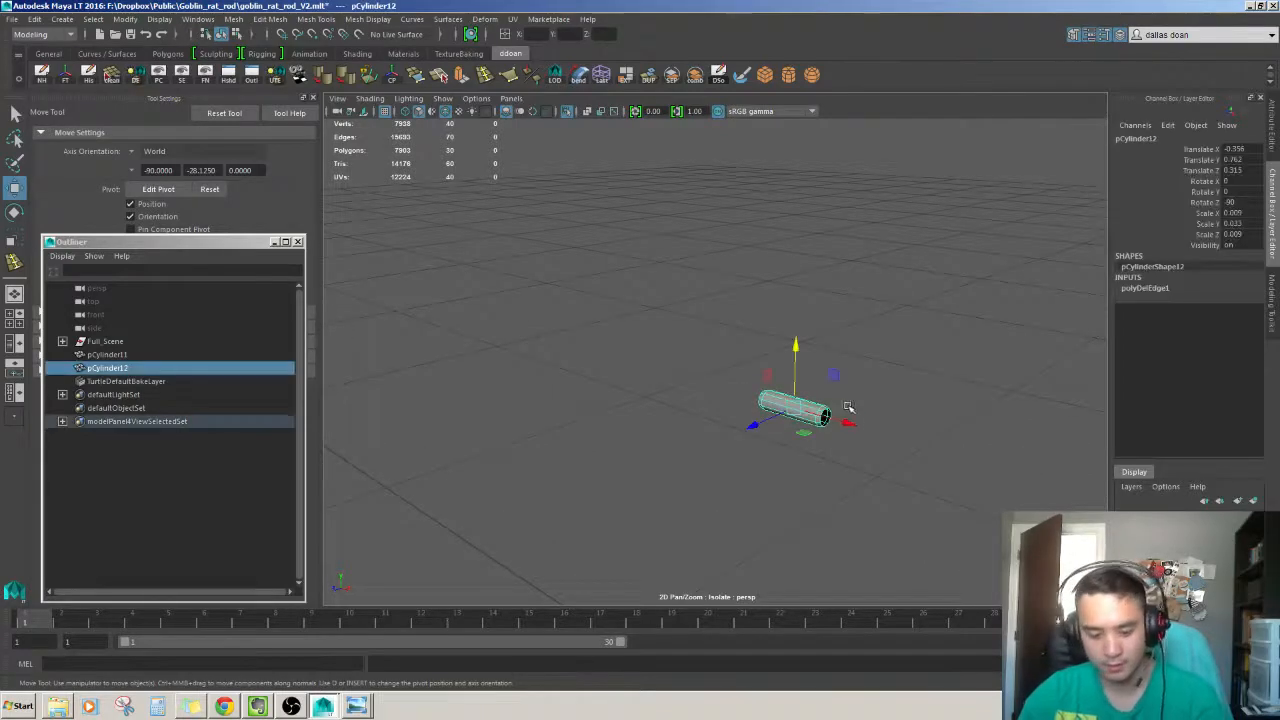
key(ctrl+1)
alt+drag(808, 417, 982, 238)
key(f)
scroll(891, 414, down, 5)
Duplicate the simplified pipe and move the copy directly below the original to Translate Y 0.726.
key(ctrl+d)
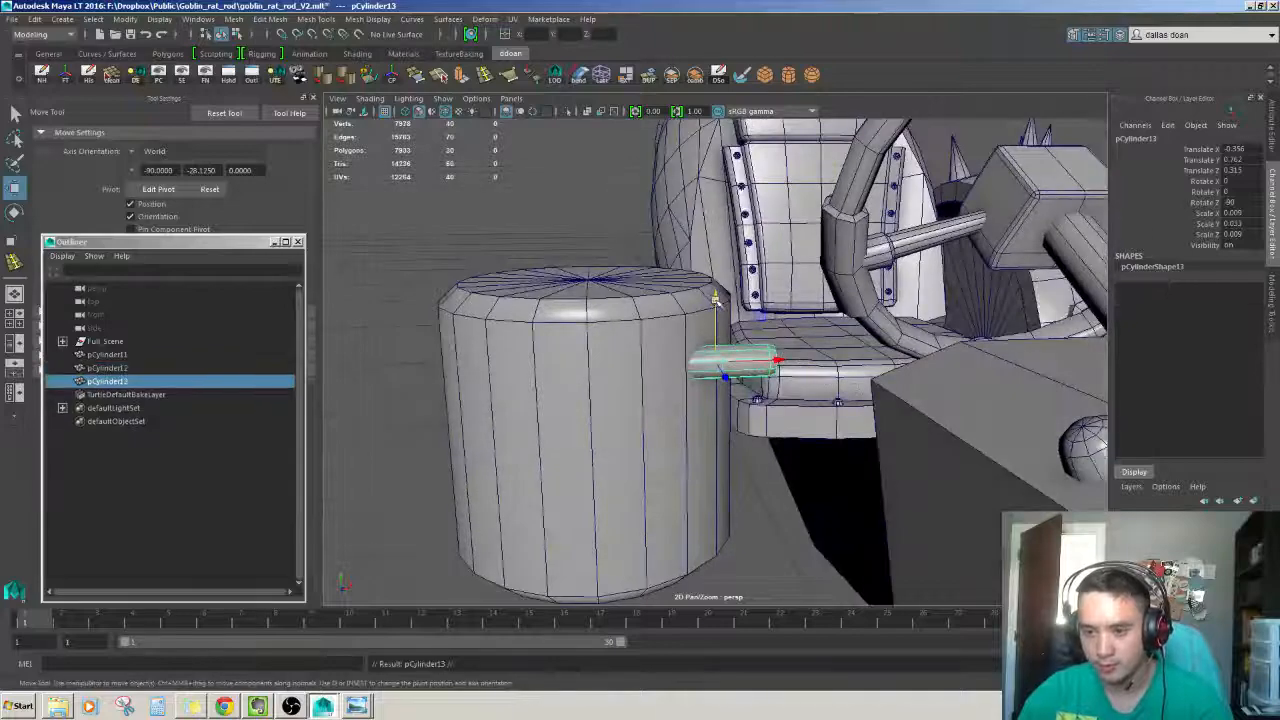
drag(720, 302, 731, 364)
click(622, 226)
scroll(625, 250, down, 5)
alt+drag(640, 270, 728, 360)
scroll(661, 305, up, 4)
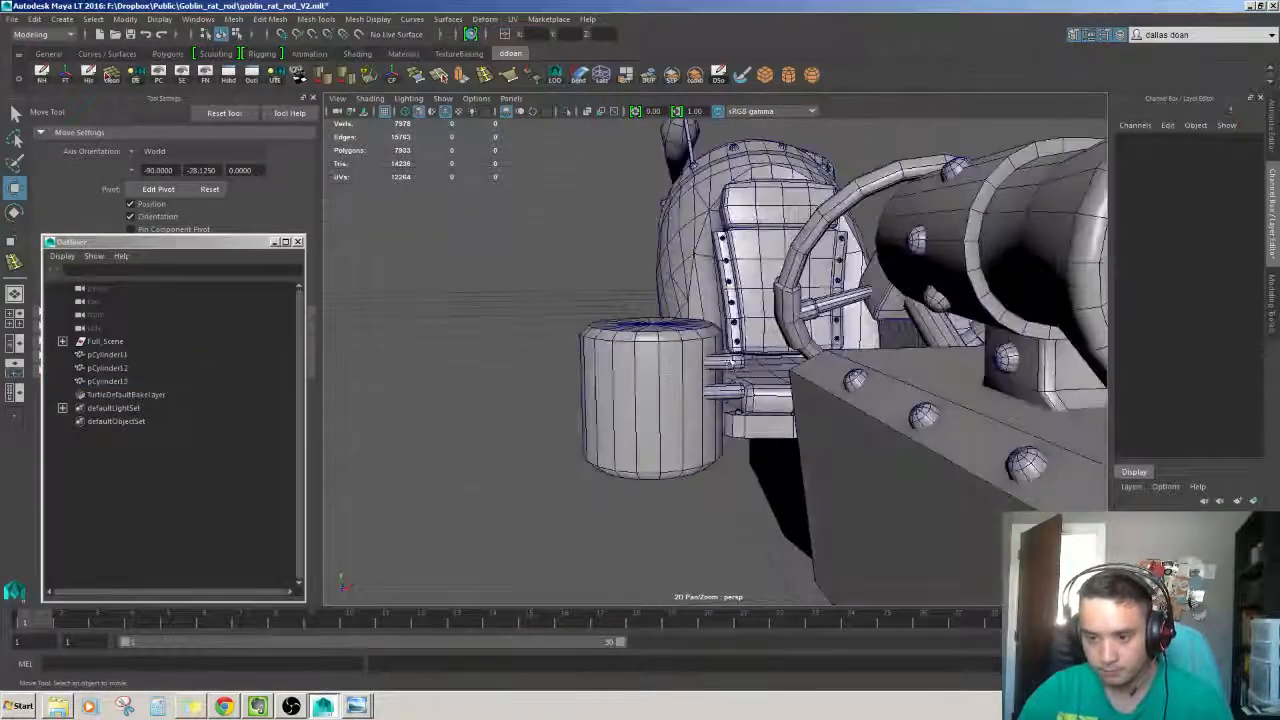
Select both pipes and isolate them in the viewport.
click(731, 364)
key(f)
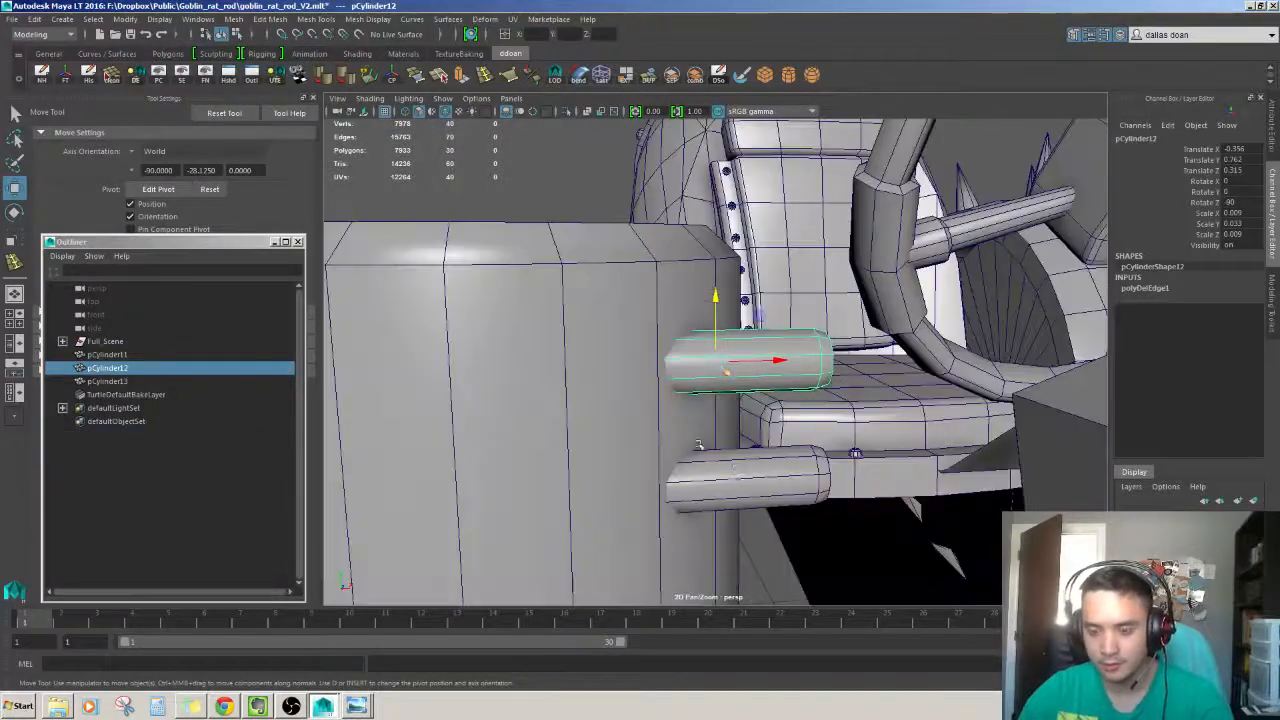
shift+click(735, 461)
key(ctrl+1)
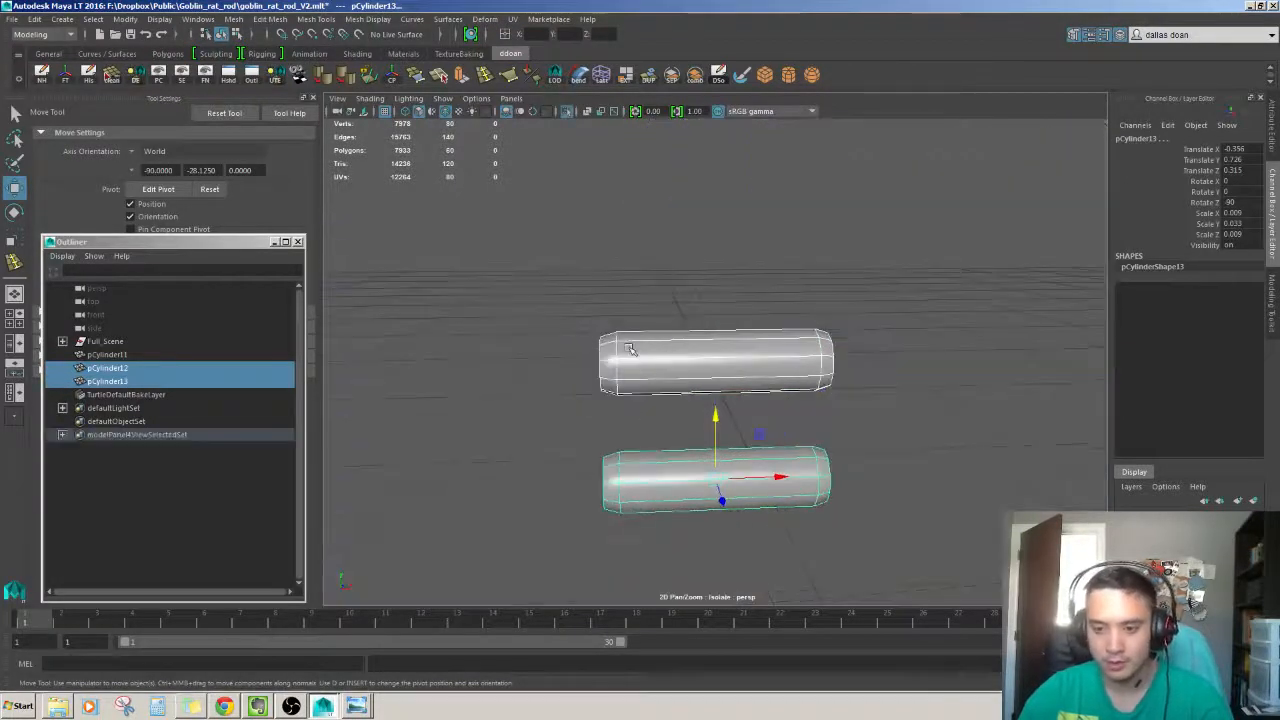
Delete the ring of bevel faces at the upper pipe's filter-side end.
key(F11)
click(607, 368)
drag(616, 340, 654, 346)
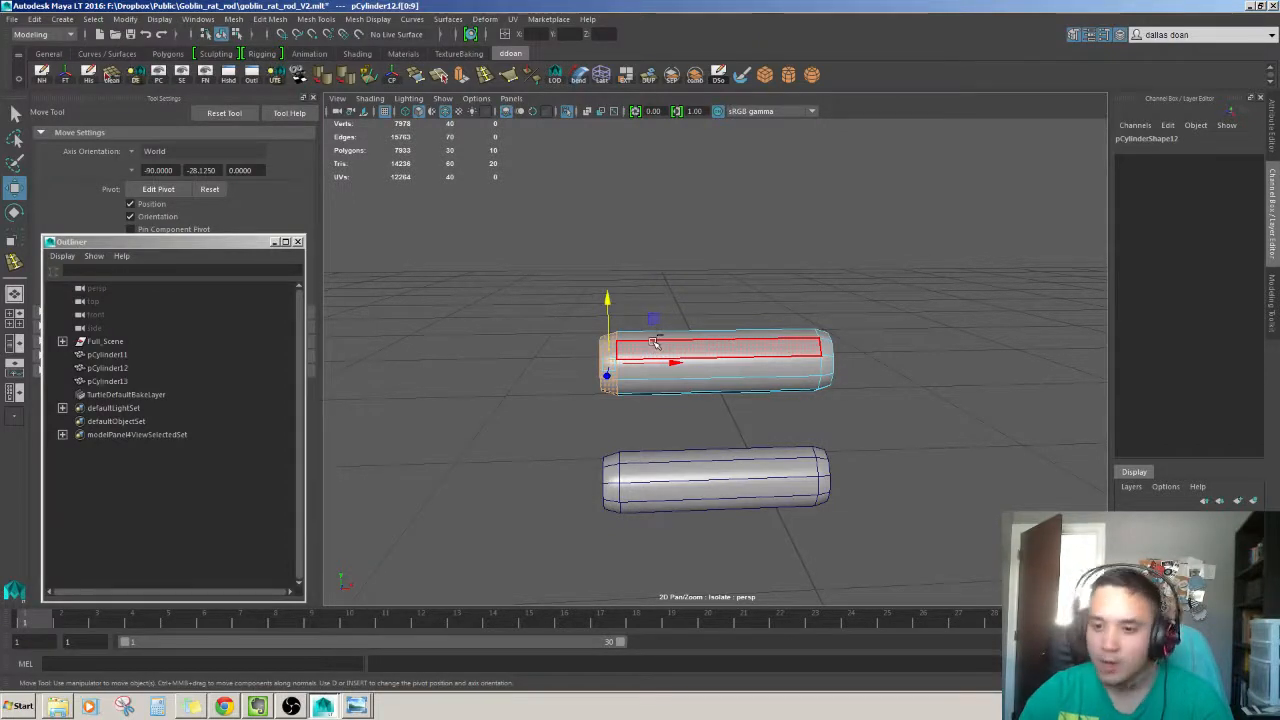
alt+drag(655, 343, 765, 355)
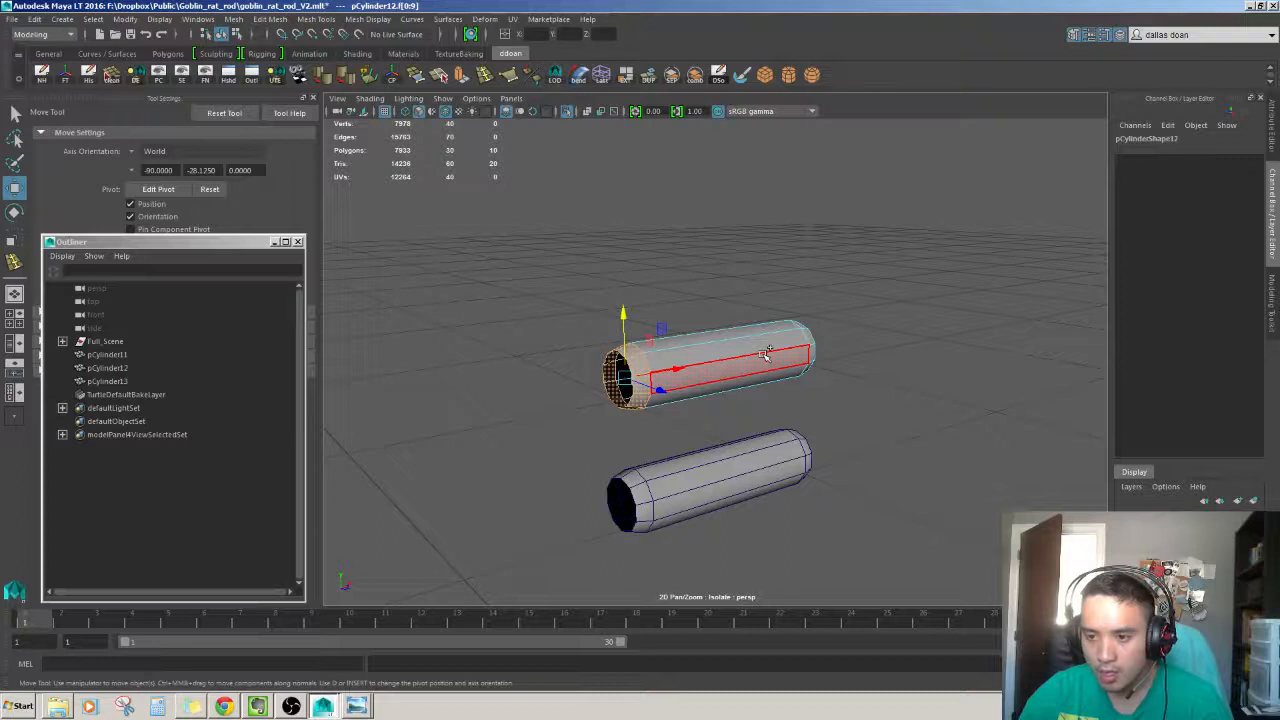
alt+drag(765, 355, 755, 298)
key(Delete)
Delete the ring of bevel faces at the lower pipe's filter-side end and turn off isolation.
click(676, 413)
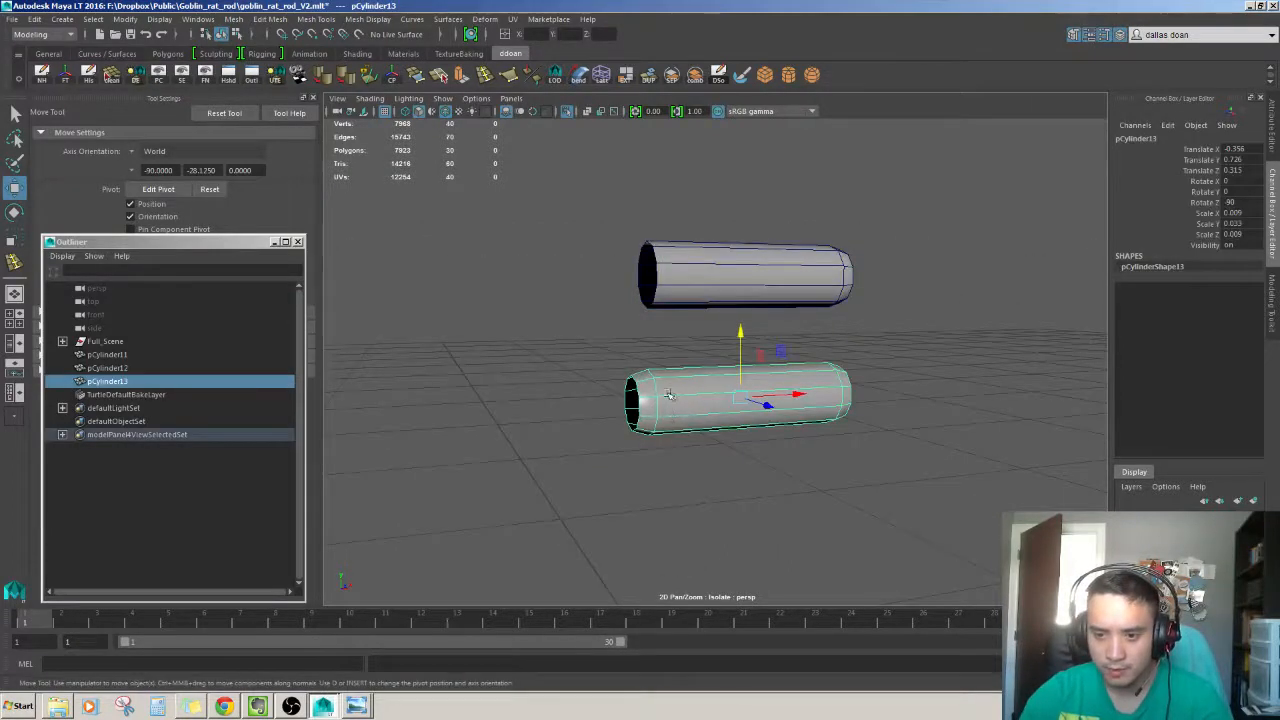
key(F11)
drag(614, 370, 650, 438)
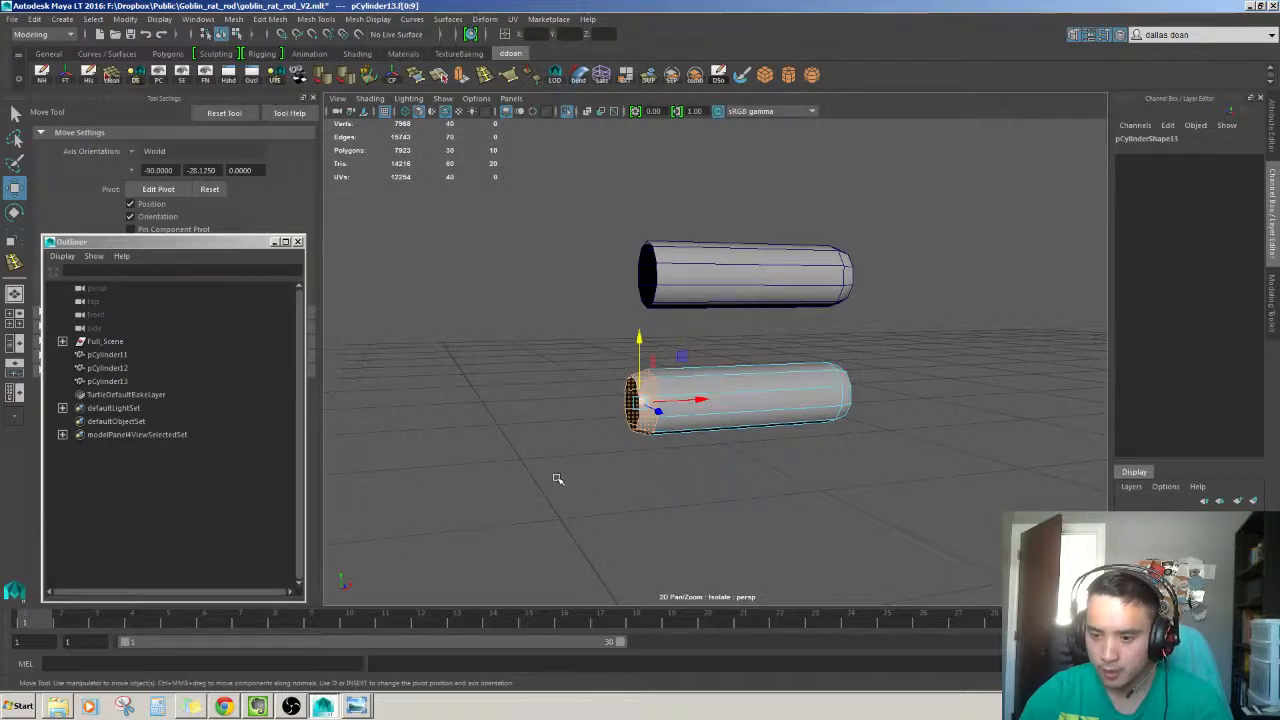
key(Delete)
key(ctrl+1)
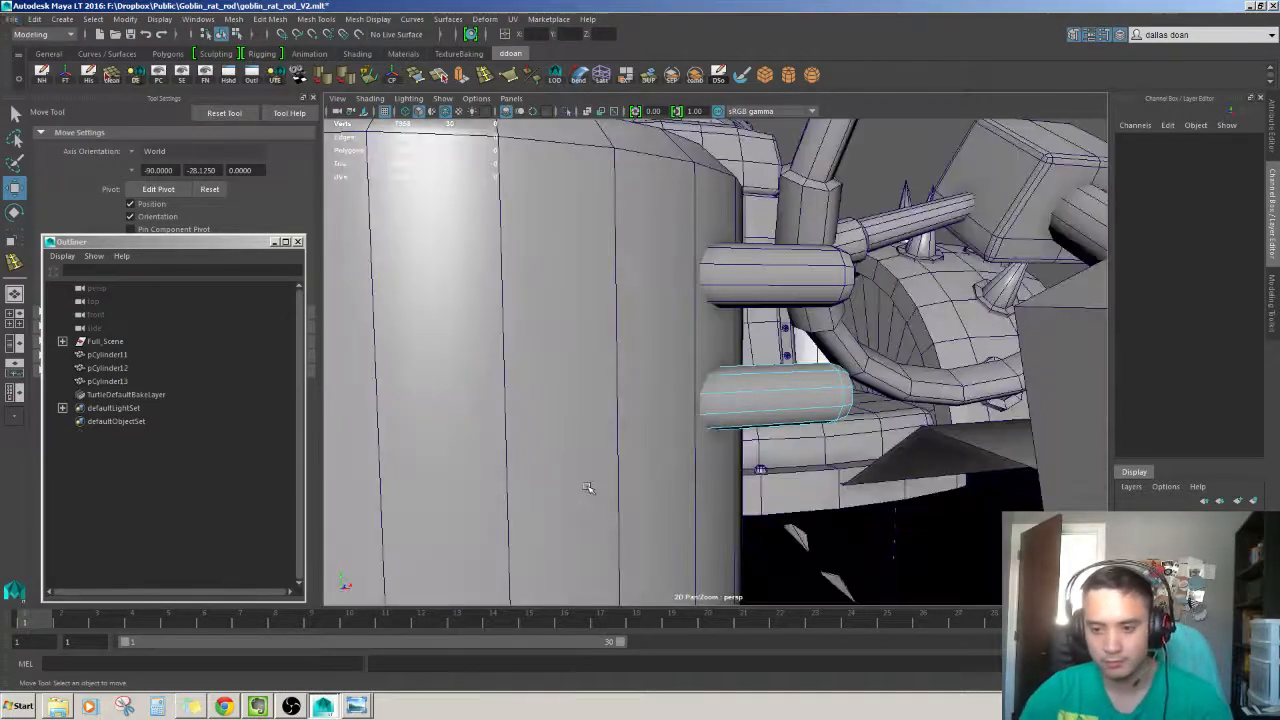
alt+drag(735, 450, 834, 410)
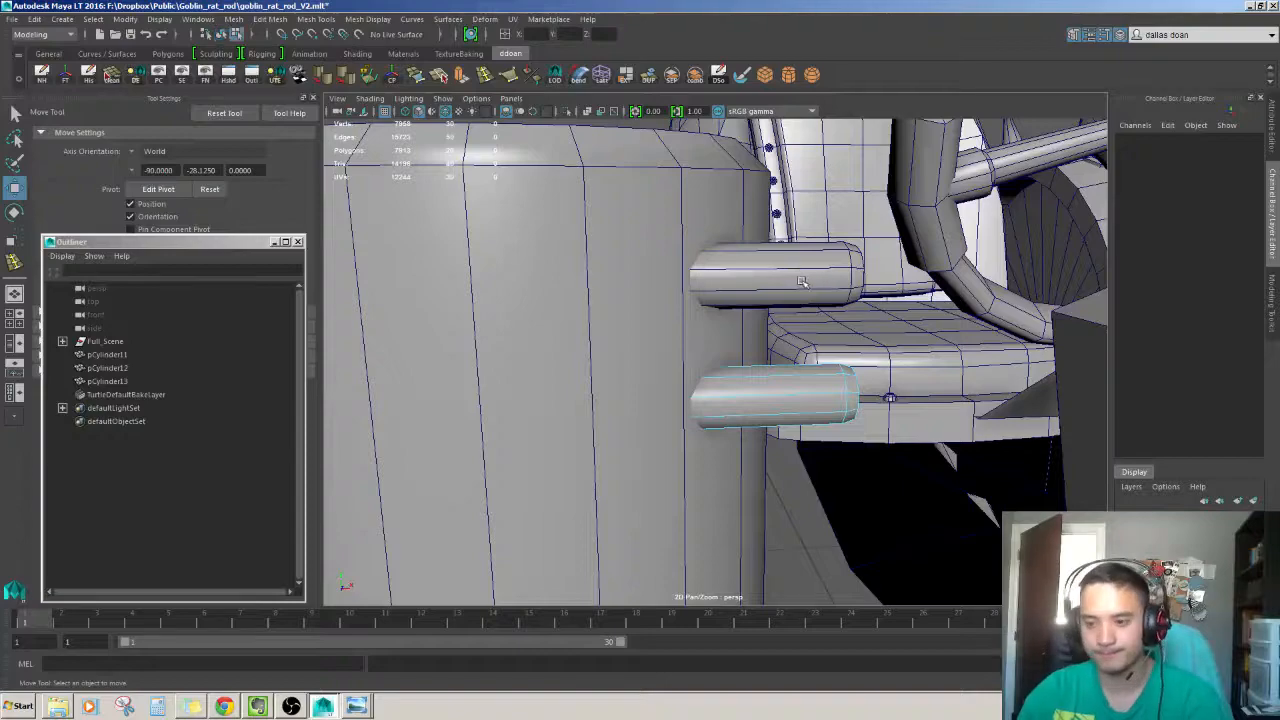
Return to object mode and select the cylinder together with both pipes to check the filter as a whole.
key(F8)
scroll(816, 285, down, 8)
alt+drag(816, 285, 729, 402)
scroll(745, 340, up, 4)
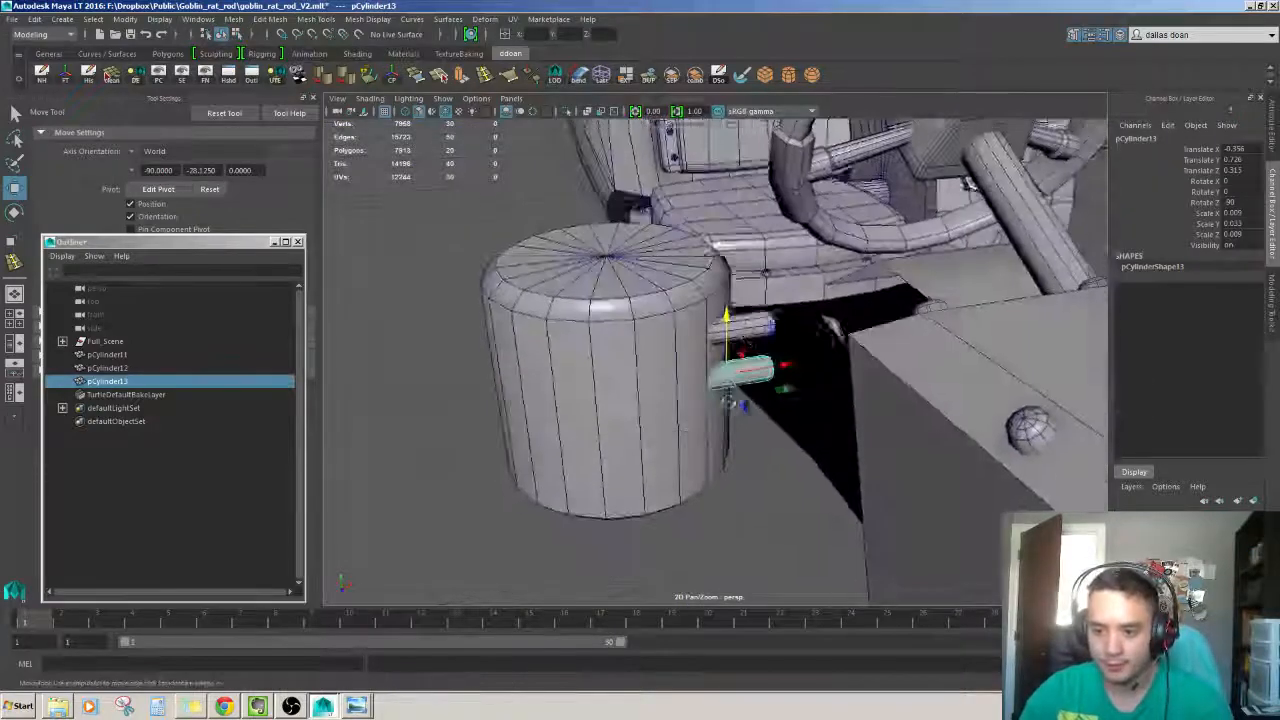
shift+click(748, 325)
shift+click(655, 375)
scroll(655, 385, down, 6)
scroll(623, 366, up, 5)
alt+drag(655, 415, 711, 390)
alt+drag(604, 347, 686, 326)
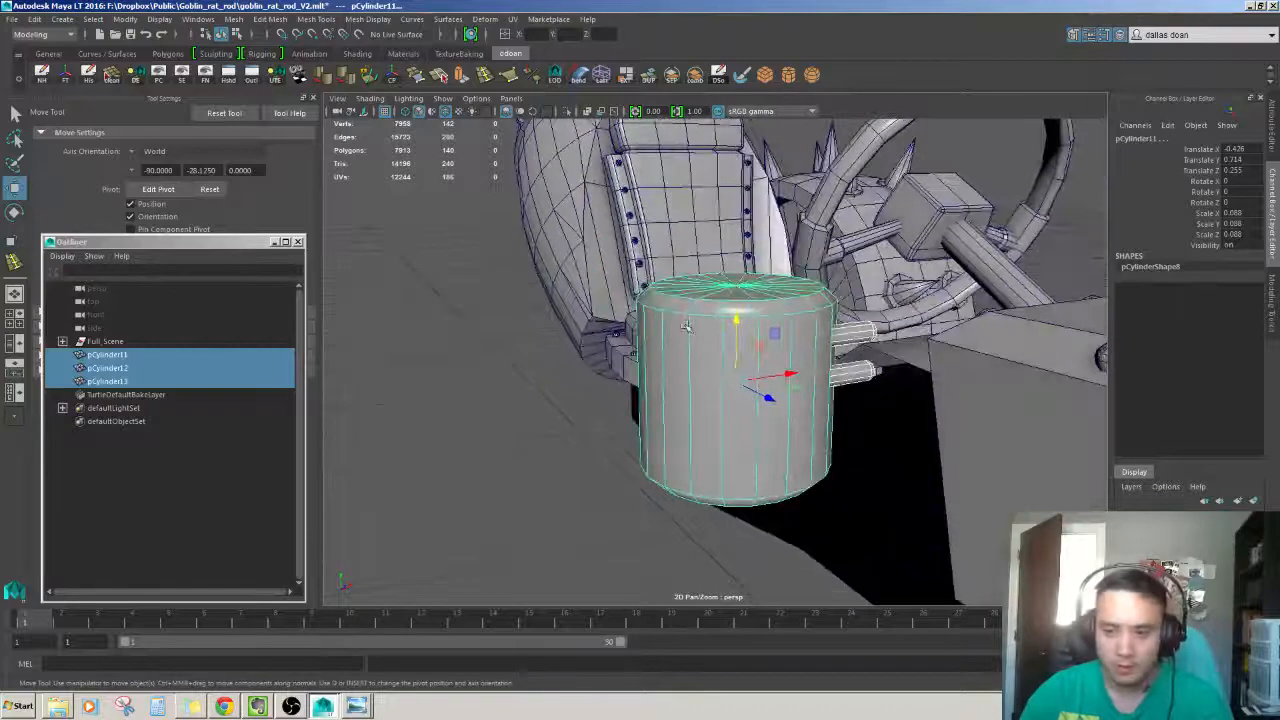
Examine the cylinder's placement beside the seat and engine from several angles.
scroll(691, 335, down, 6)
click(560, 440)
alt+drag(560, 440, 625, 415)
click(724, 380)
scroll(724, 380, up, 3)
alt+drag(724, 400, 694, 363)
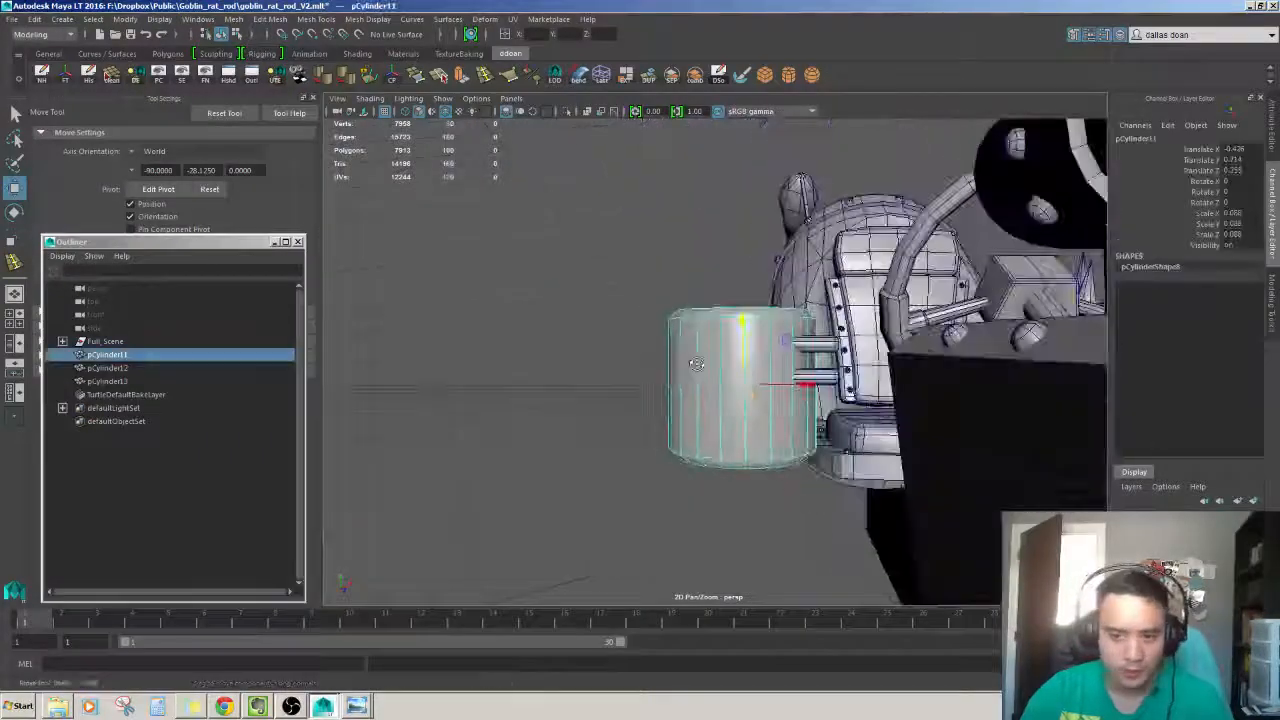
click(584, 370)
scroll(583, 371, down, 5)
alt+drag(584, 371, 755, 418)
scroll(686, 406, up, 4)
scroll(765, 392, up, 3)
Select all the triangular faces of the cylinder's top cap.
click(730, 384)
scroll(732, 385, up, 4)
scroll(738, 389, up, 3)
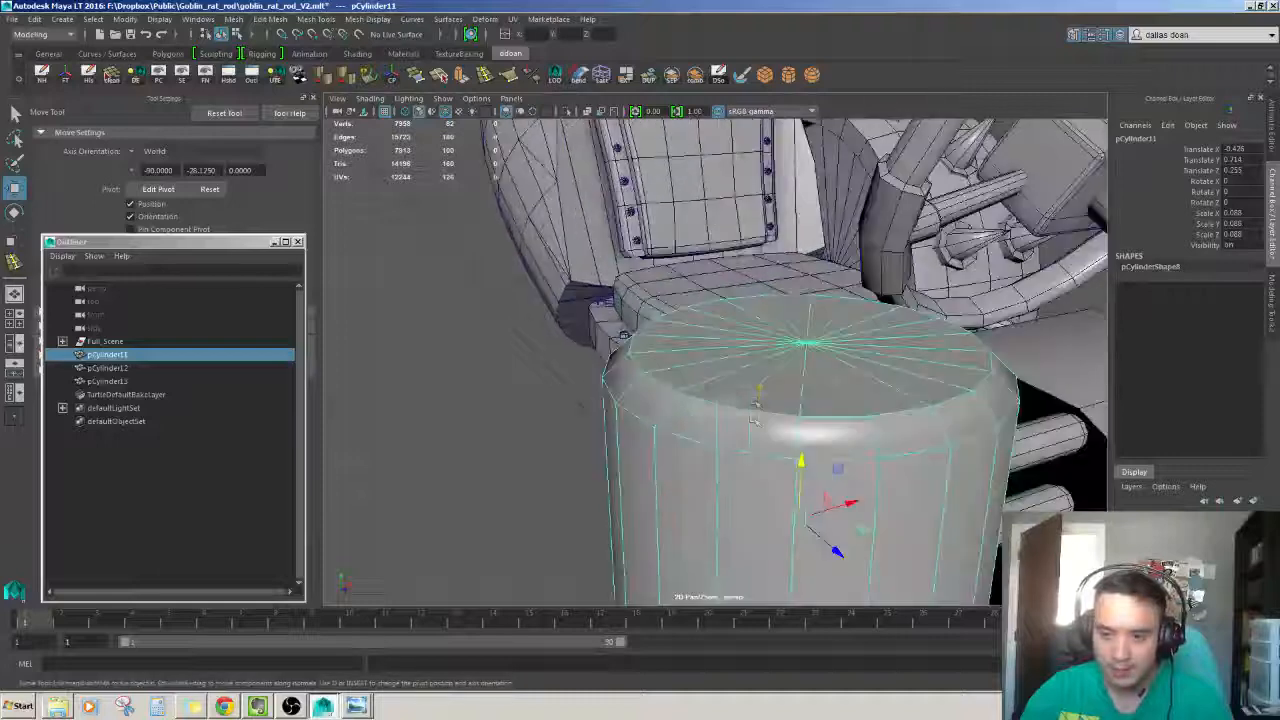
key(F11)
click(765, 385)
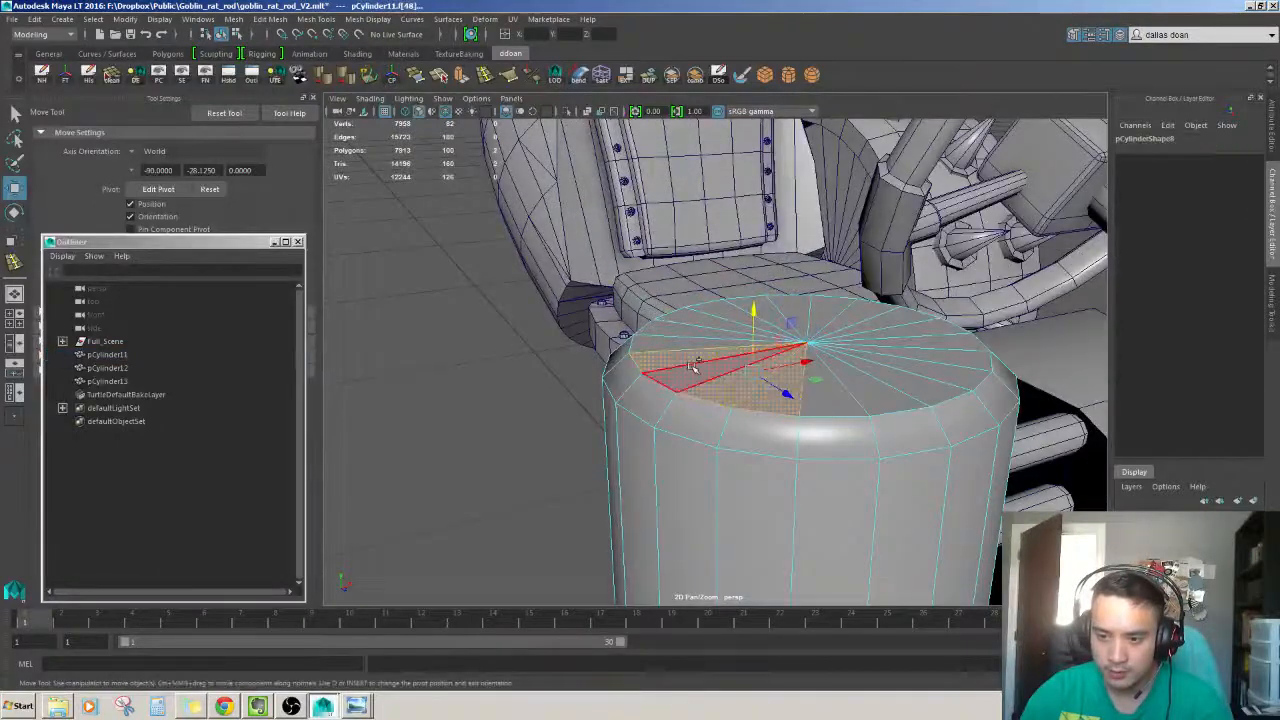
shift+click(691, 368)
shift+click(688, 346)
alt+drag(688, 346, 690, 370)
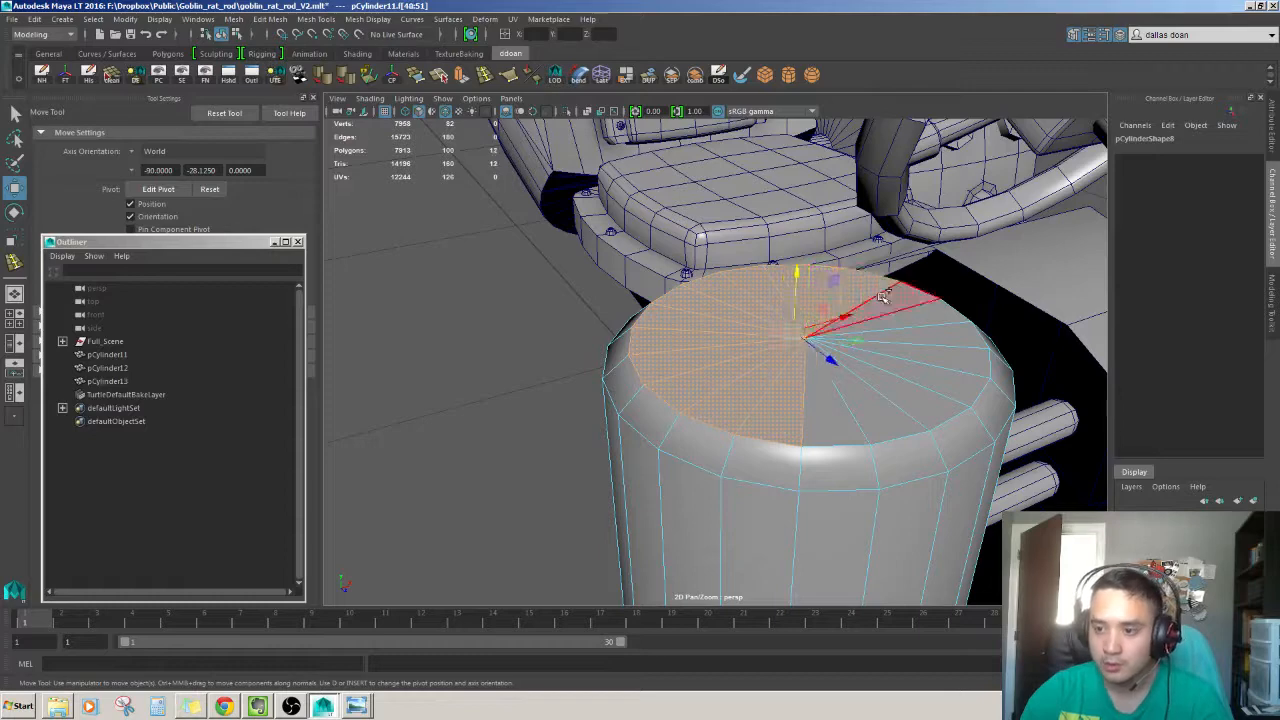
shift+click(911, 340)
shift+click(922, 359)
shift+click(923, 378)
shift+click(911, 398)
shift+click(876, 413)
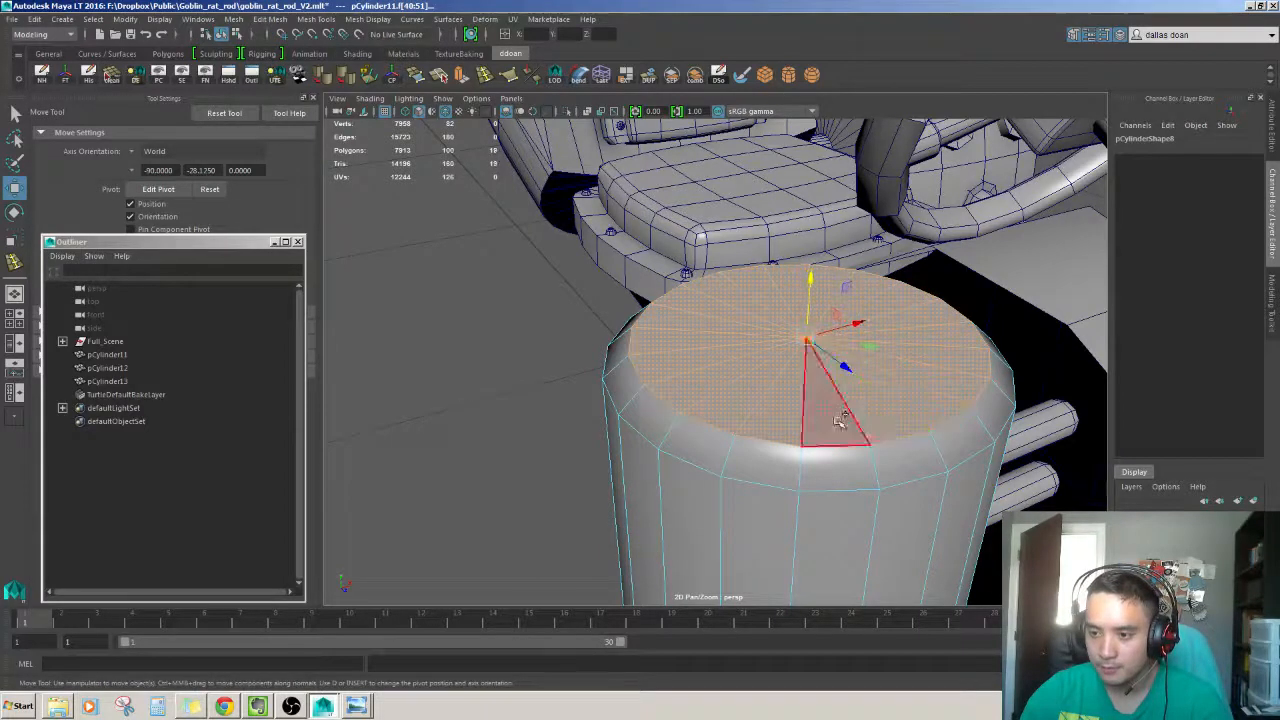
shift+click(837, 421)
Extrude the selected top cap faces slightly upward to form a low raised lid.
scroll(831, 405, down, 4)
scroll(834, 403, up, 5)
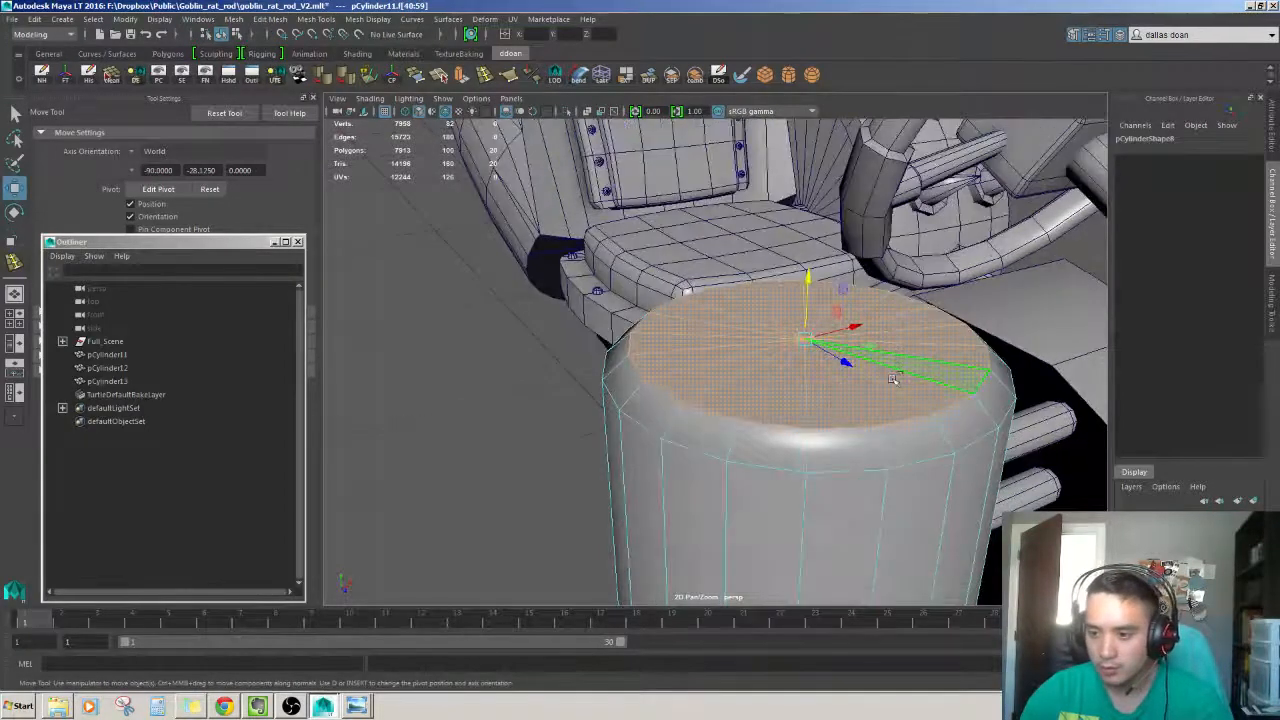
key(ctrl+e)
alt+drag(893, 378, 843, 300)
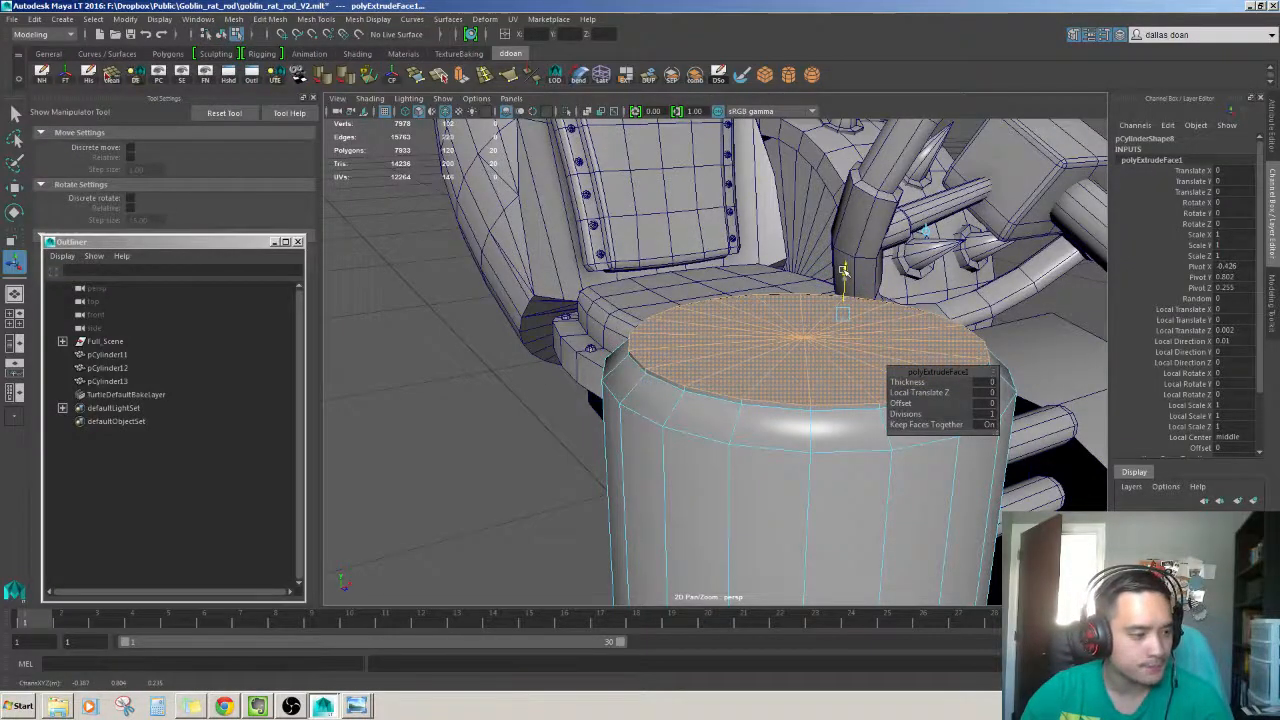
drag(843, 271, 845, 258)
alt+drag(831, 324, 819, 224)
Extrude the cap faces again with local scale 0.923 and Local Translate Z 0.006 to bevel the lid's rim.
key(ctrl+e)
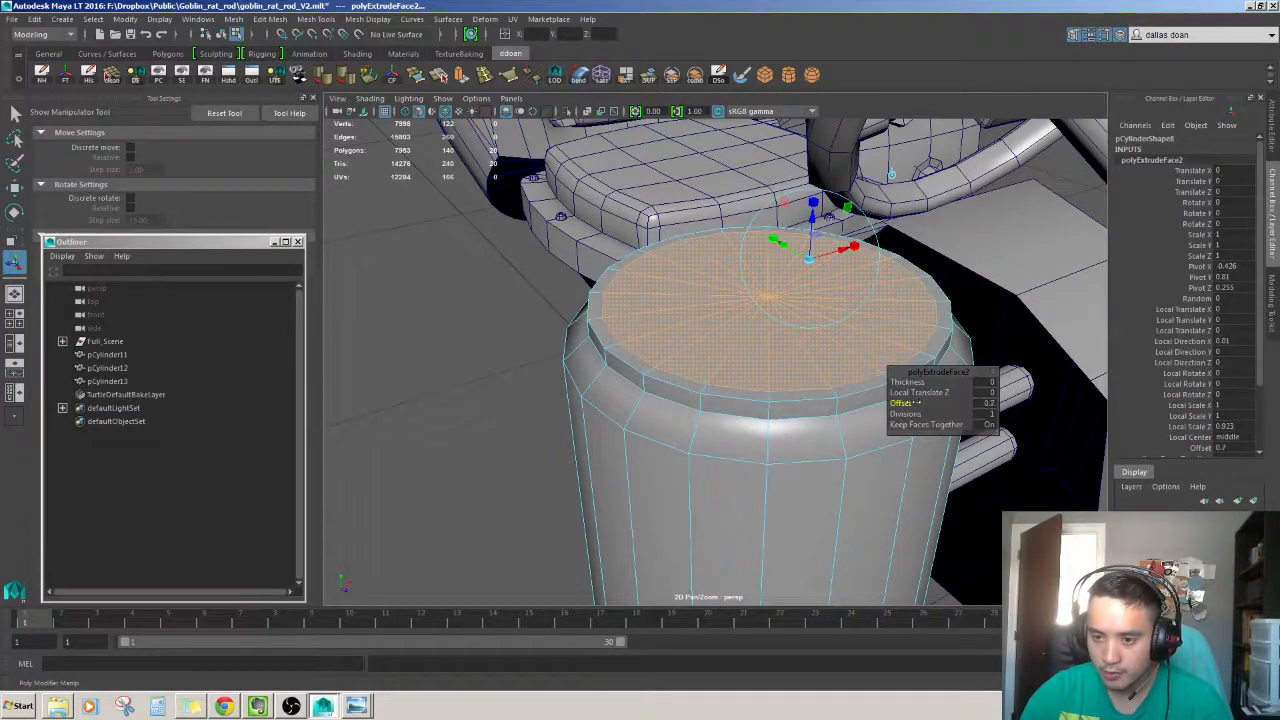
mouse_move(815, 222)
mouse_down()
mouse_move(815, 165)
mouse_move(808, 207)
mouse_up()
scroll(810, 207, down, 5)
scroll(810, 207, up, 5)
key(w)
alt+drag(700, 349, 706, 347)
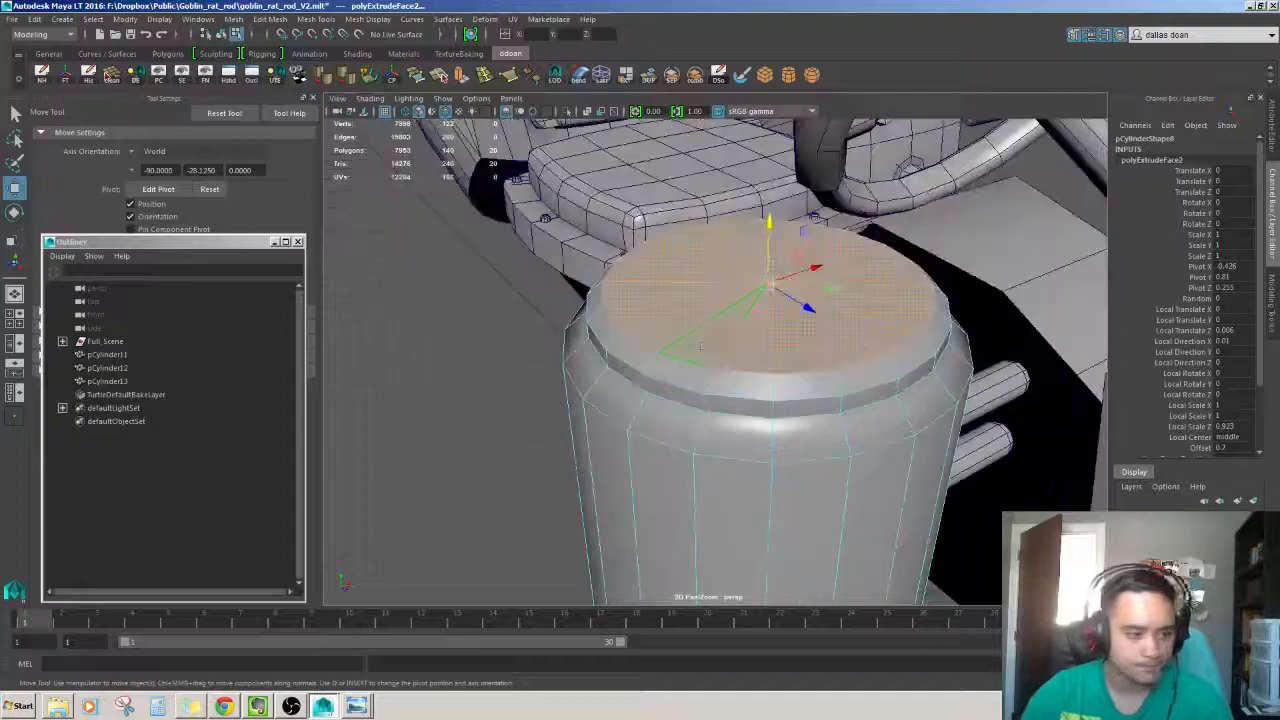
Leave face editing and inspect the cylinder's stepped lid and side walls in object mode.
key(F8)
scroll(703, 398, down, 4)
alt+drag(703, 398, 661, 374)
scroll(589, 346, up, 4)
key(F11)
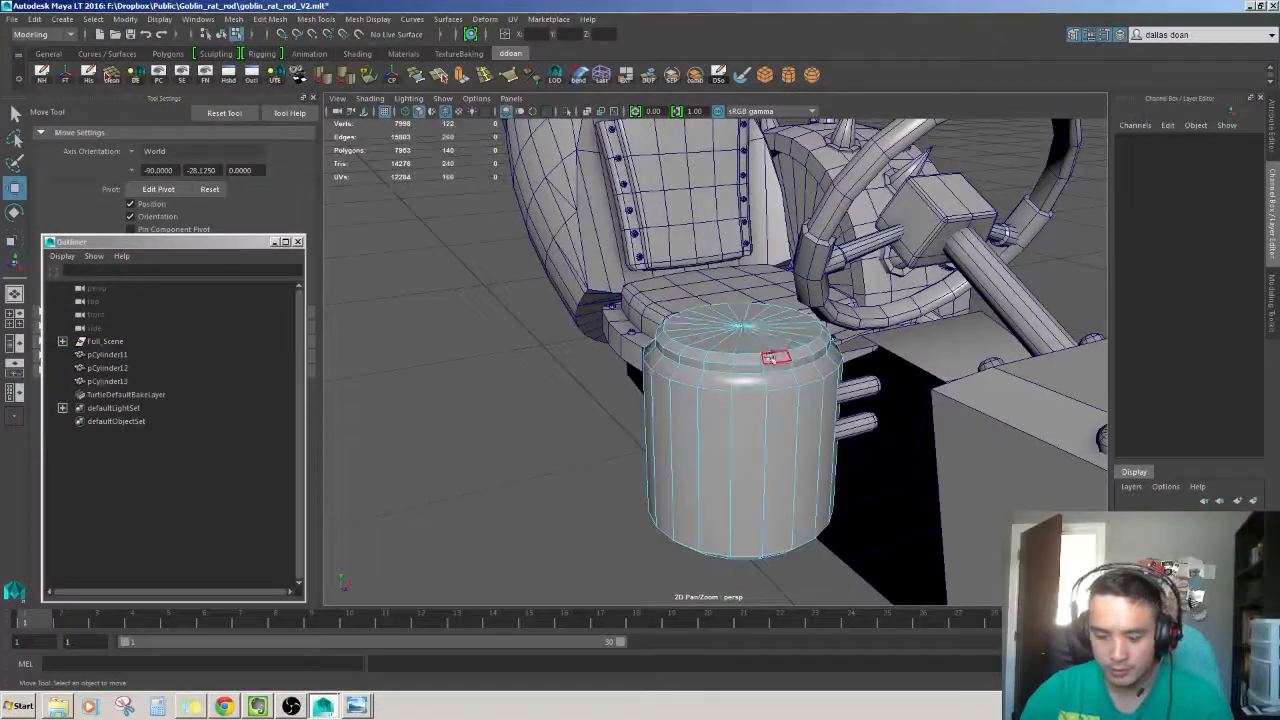
key(F8)
alt+drag(772, 357, 740, 380)
scroll(740, 380, up, 4)
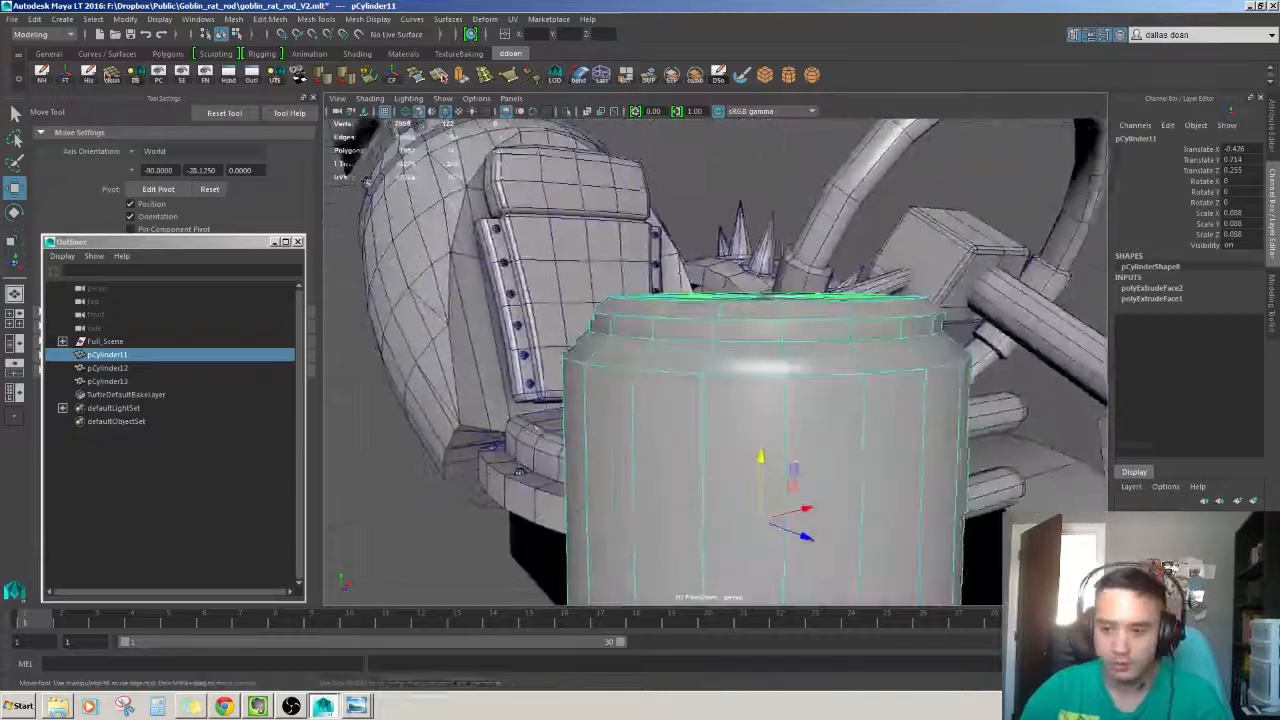
scroll(740, 380, down, 5)
scroll(640, 437, up, 3)
alt+drag(440, 430, 640, 460)
scroll(607, 465, up, 4)
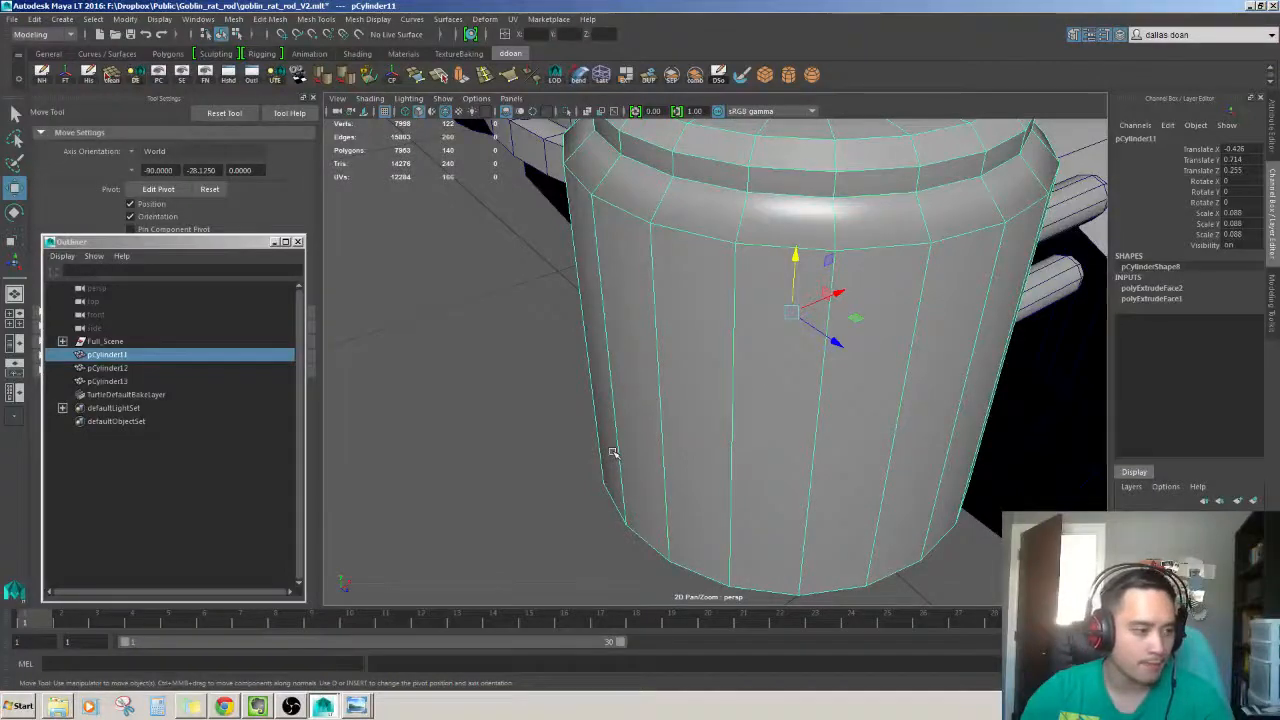
mouse_move(612, 452)
alt+mouse_down()
mouse_move(777, 398)
mouse_move(763, 385)
alt+mouse_up()
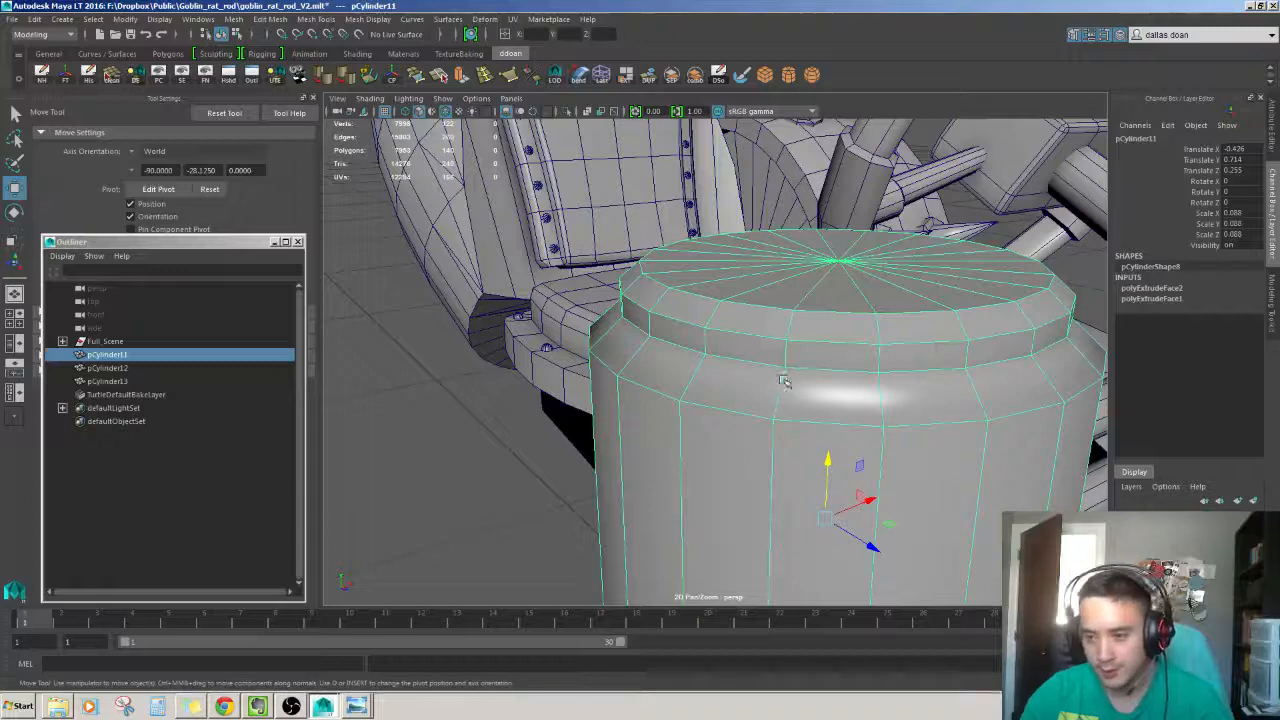
Insert an edge loop around the cylinder's shoulder bevel, close to the base of the raised lid.
key(F10)
click(777, 388)
scroll(760, 370, down, 5)
scroll(801, 413, up, 4)
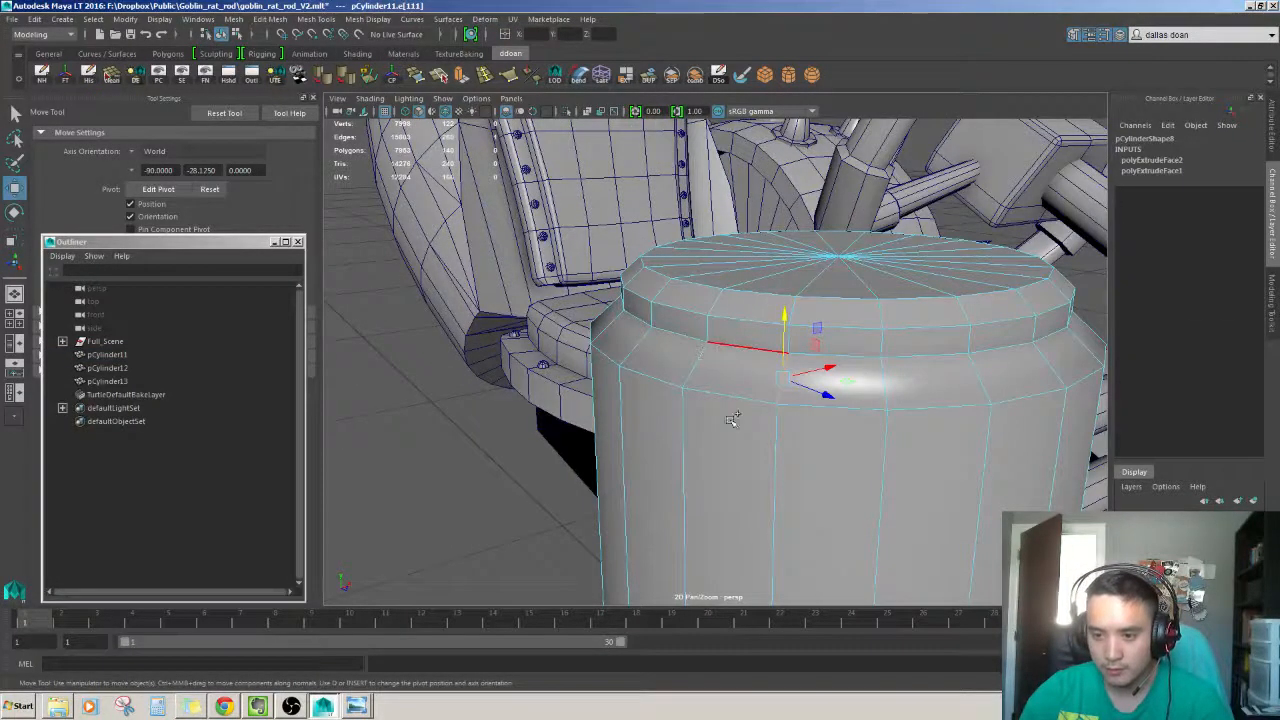
shift+right_drag(732, 419, 740, 376)
click(706, 352)
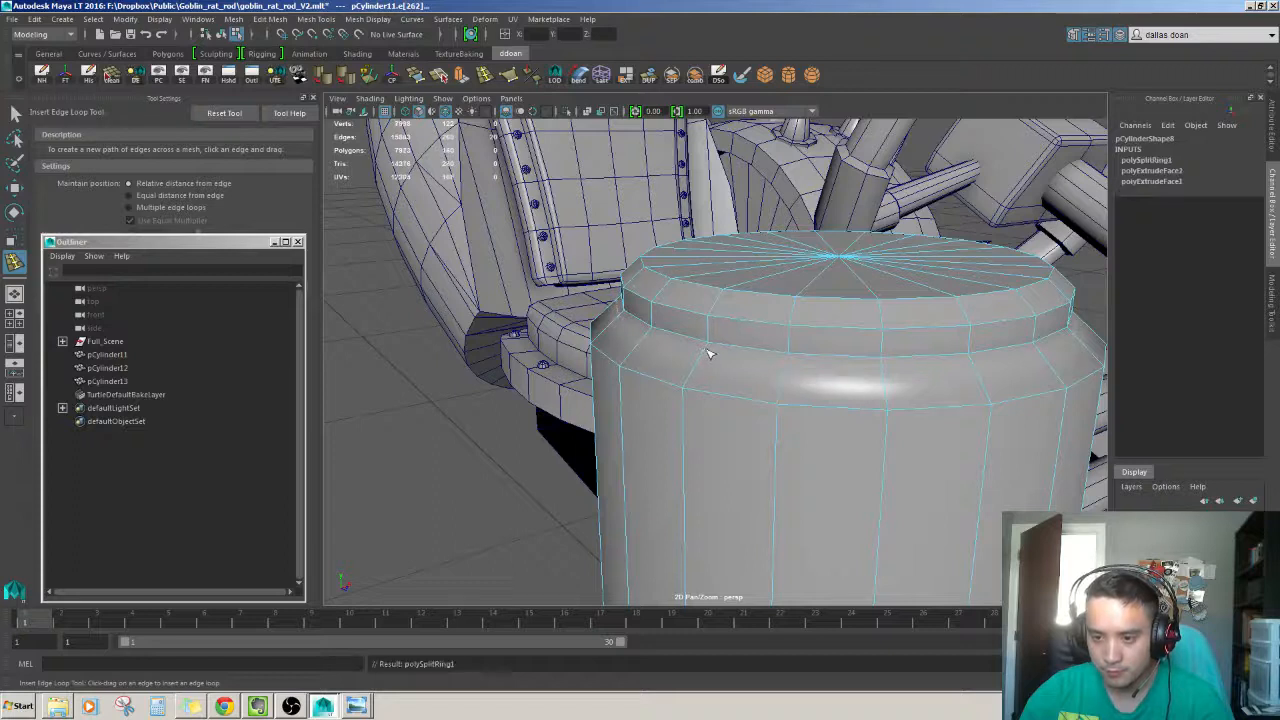
Adjust the scale and height of the new edge loop to shape the seam below the lid.
key(r)
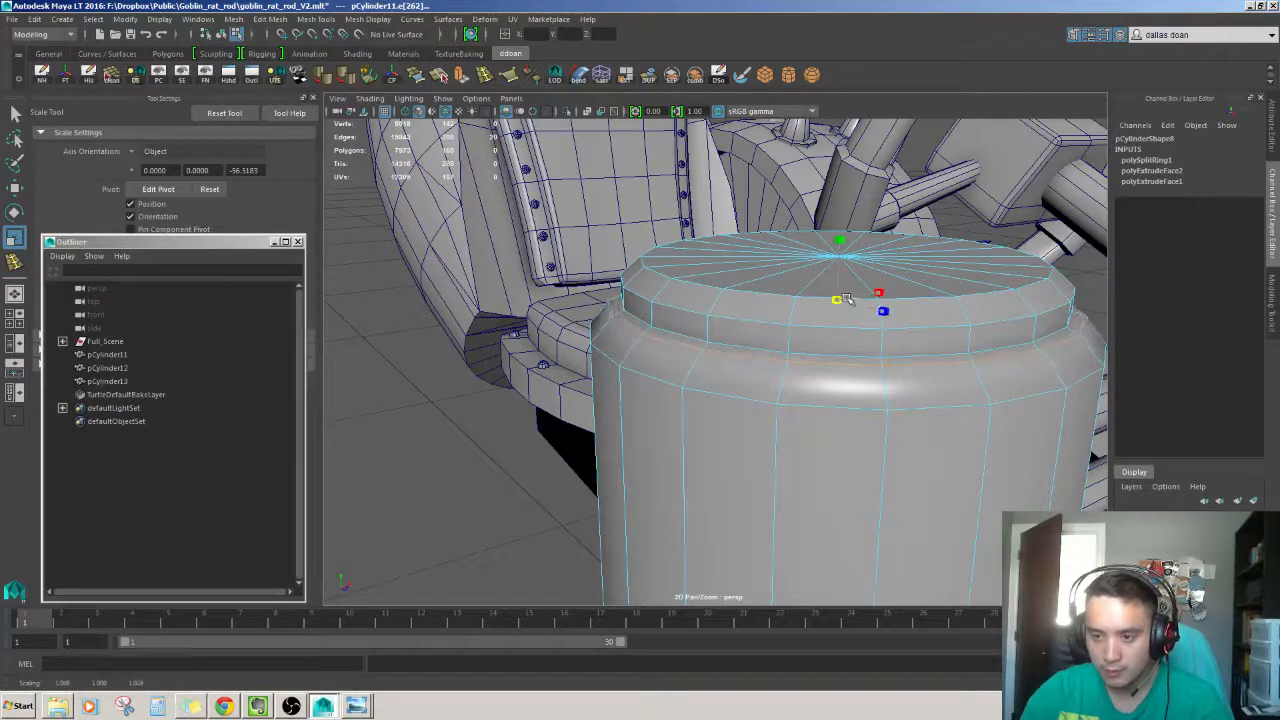
key(w)
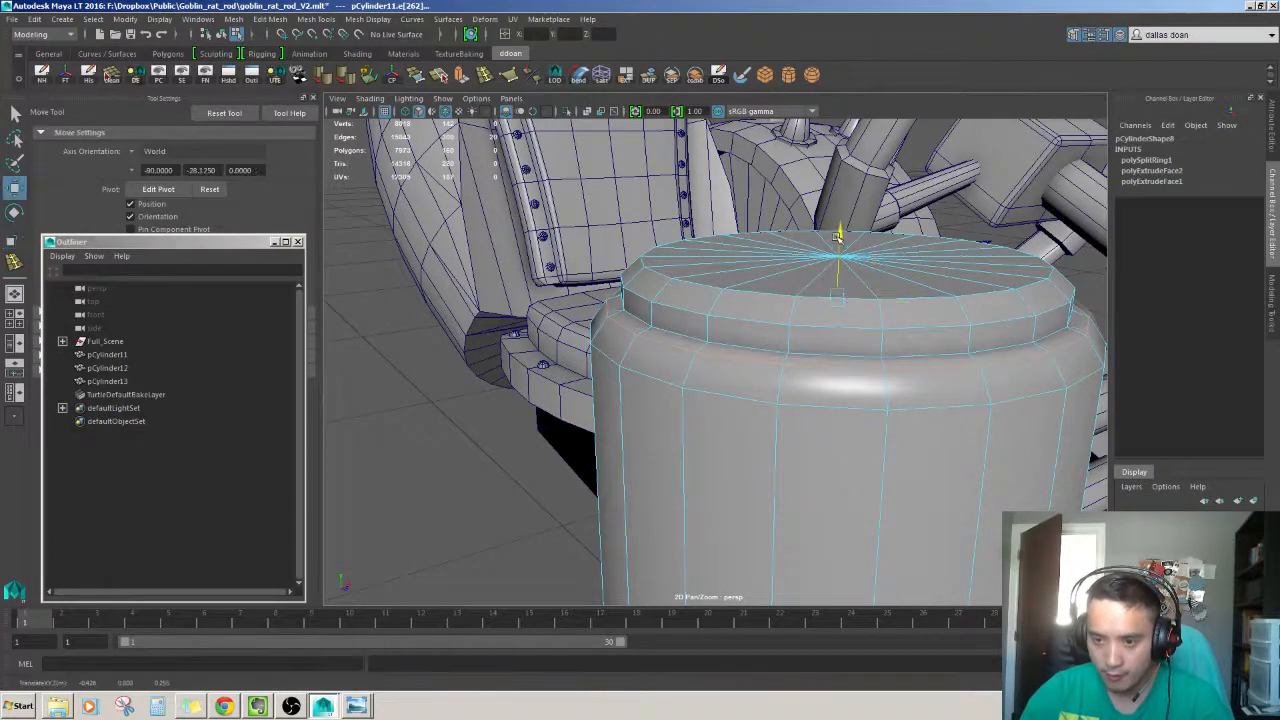
mouse_move(830, 280)
alt+mouse_down()
mouse_move(815, 289)
mouse_move(822, 300)
mouse_move(820, 260)
alt+mouse_up()
key(r)
key(w)
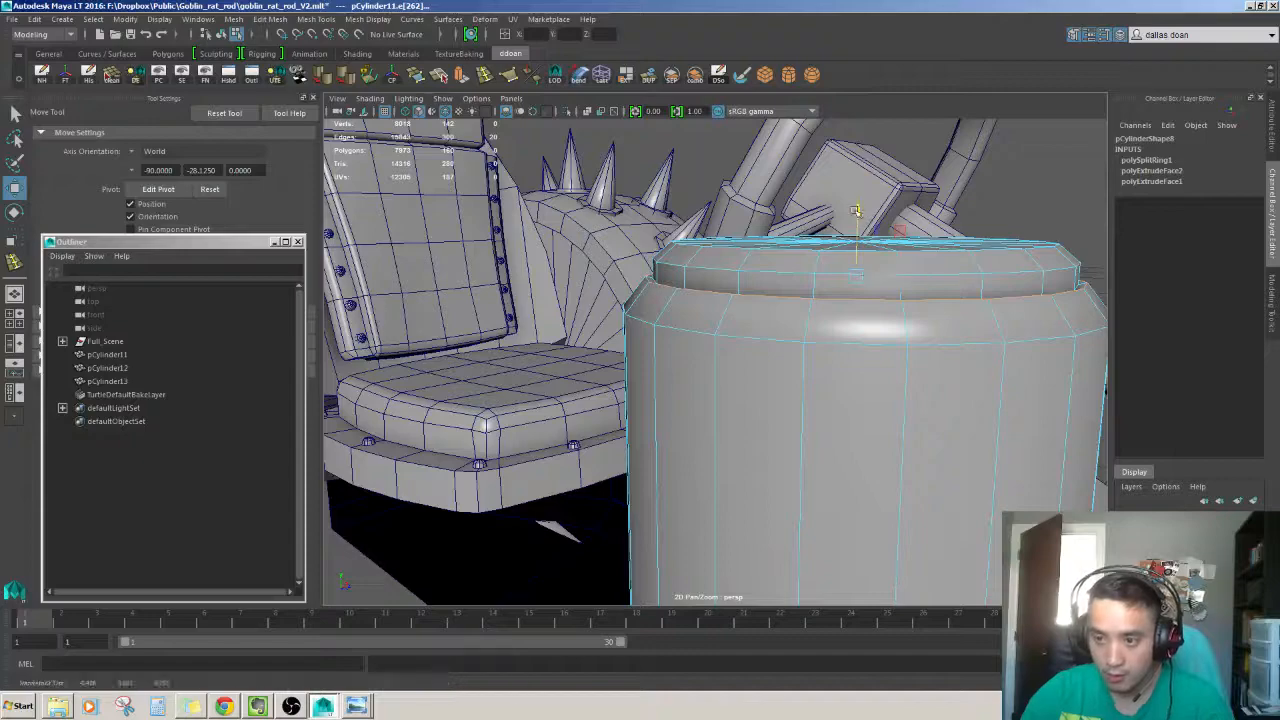
alt+drag(855, 212, 850, 262)
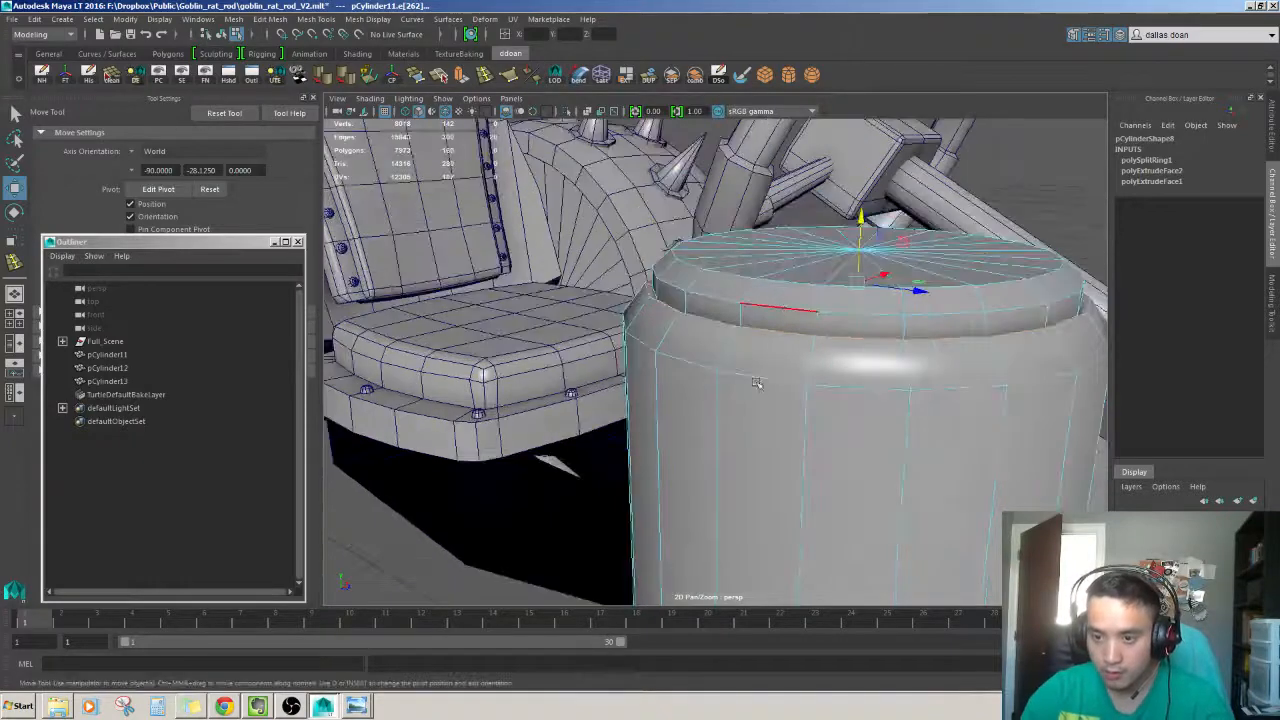
Return the cylinder to object mode.
right_drag(757, 383, 786, 362)
scroll(786, 362, down, 5)
click(630, 487)
alt+drag(786, 362, 597, 471)
scroll(630, 487, up, 4)
right_drag(703, 445, 701, 412)
key(F8)
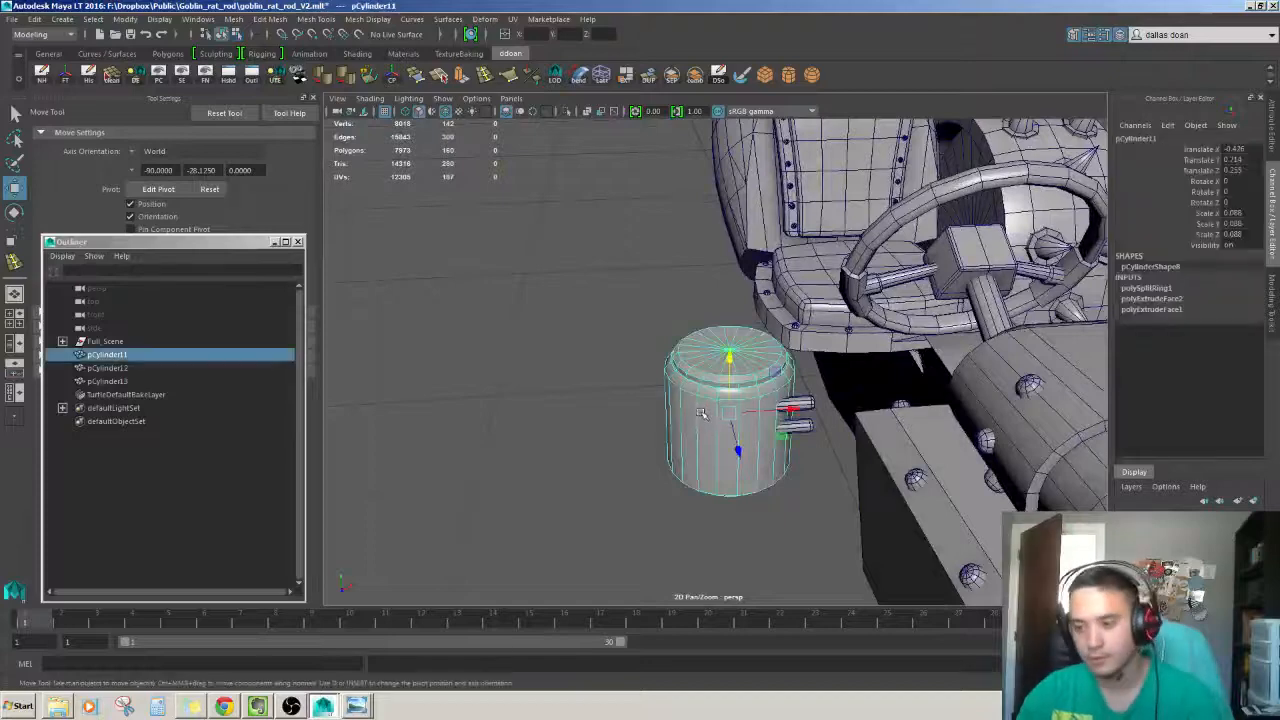
Select both pipes along with the cylinder, examine the whole filter up close, and clear the selection.
shift+click(803, 403)
shift+click(799, 427)
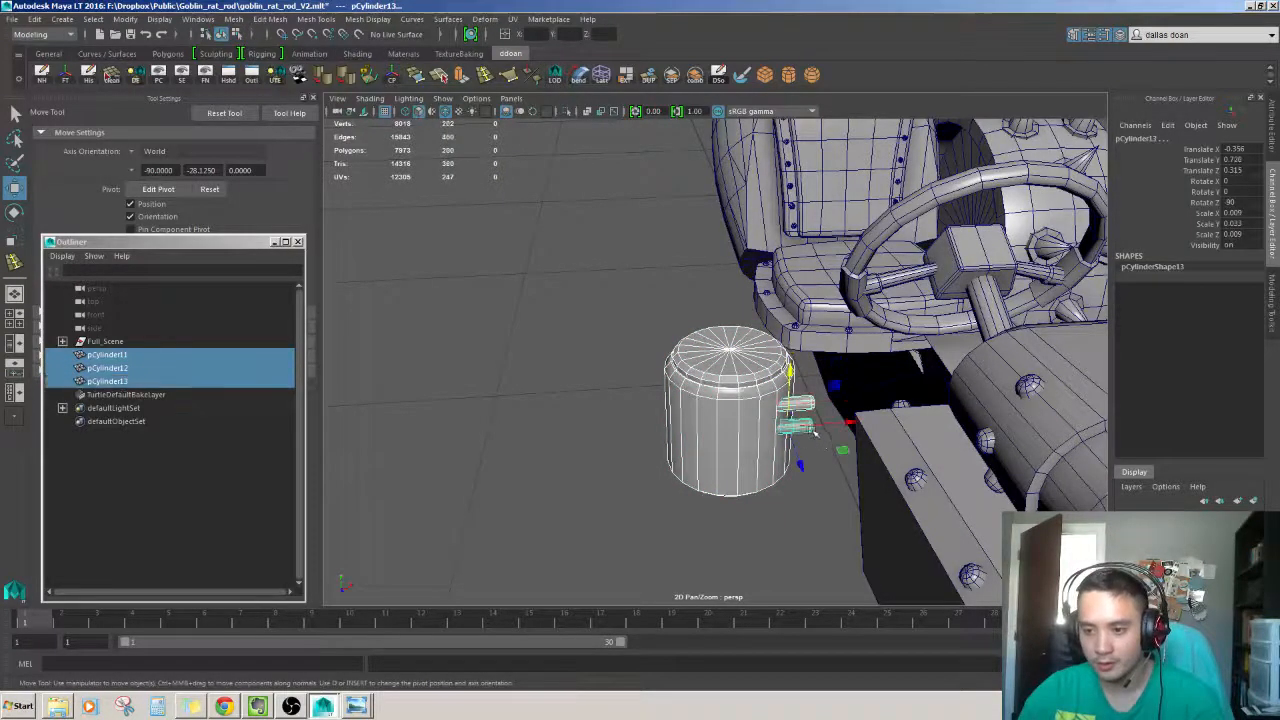
alt+drag(799, 428, 824, 434)
scroll(720, 431, up, 5)
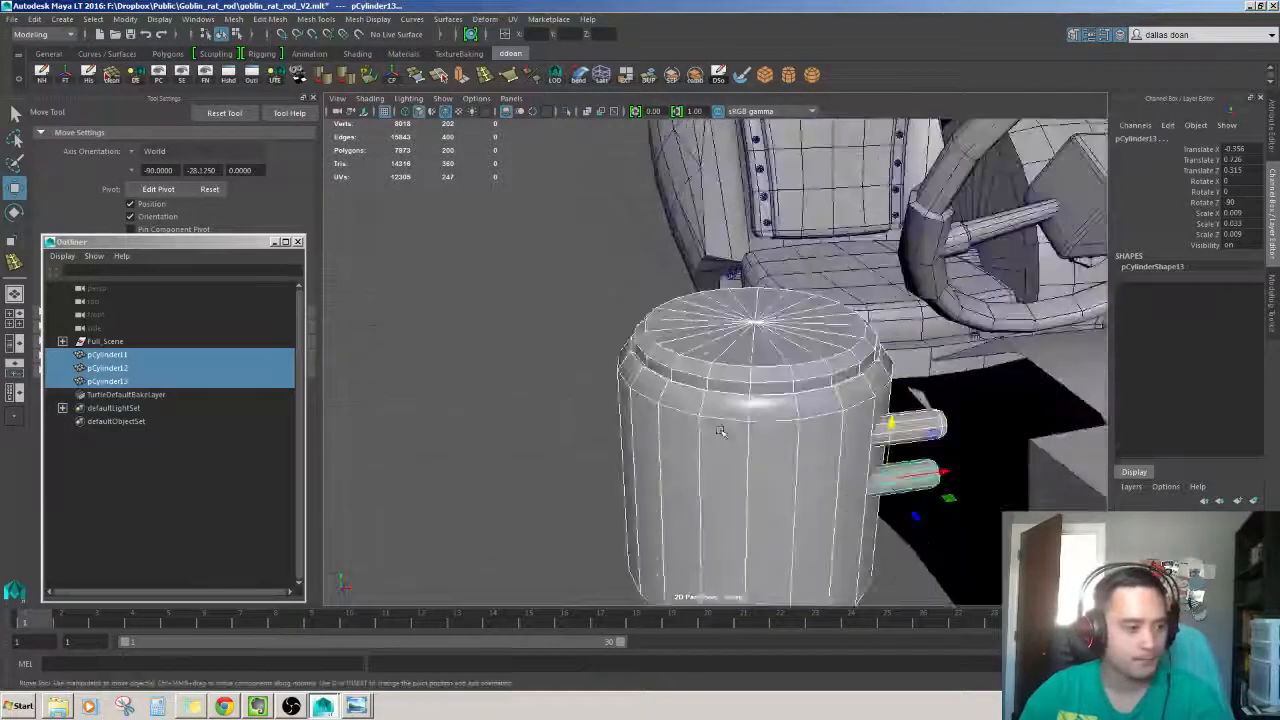
scroll(720, 431, up, 5)
alt+drag(720, 431, 690, 440)
scroll(712, 450, down, 10)
click(668, 376)
scroll(668, 376, down, 3)
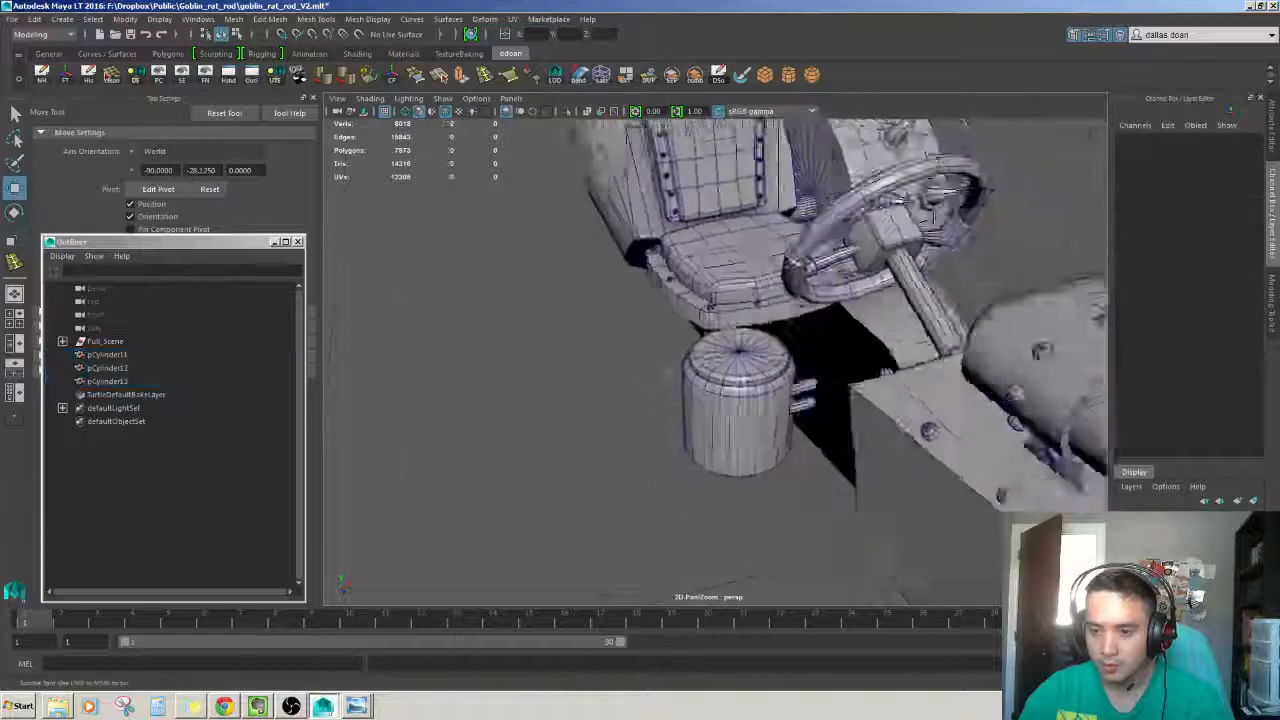
Create a cube, snap it to the center of the filter's lid, and scale it to about 0.076.
alt+drag(668, 376, 756, 268)
scroll(855, 302, down, 6)
alt+drag(756, 268, 784, 324)
key(r)
key(w)
middle_drag(784, 324, 838, 262)
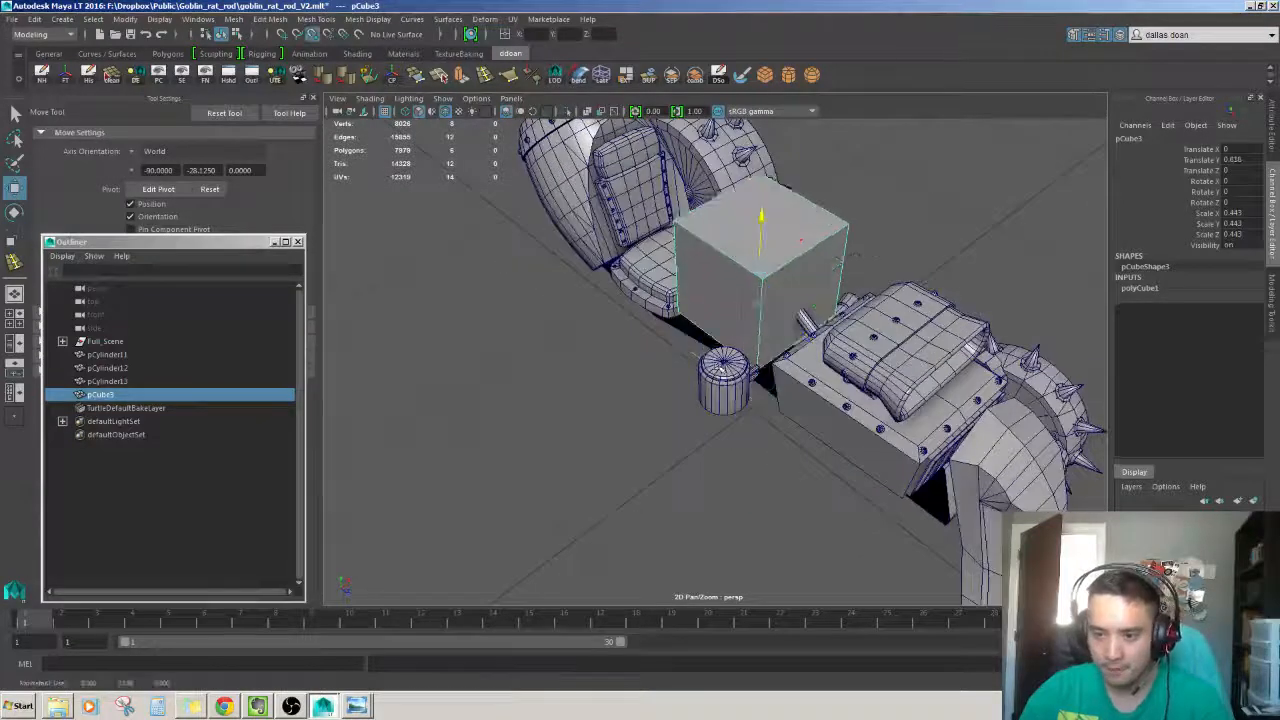
drag(755, 256, 630, 378)
key(r)
key(f)
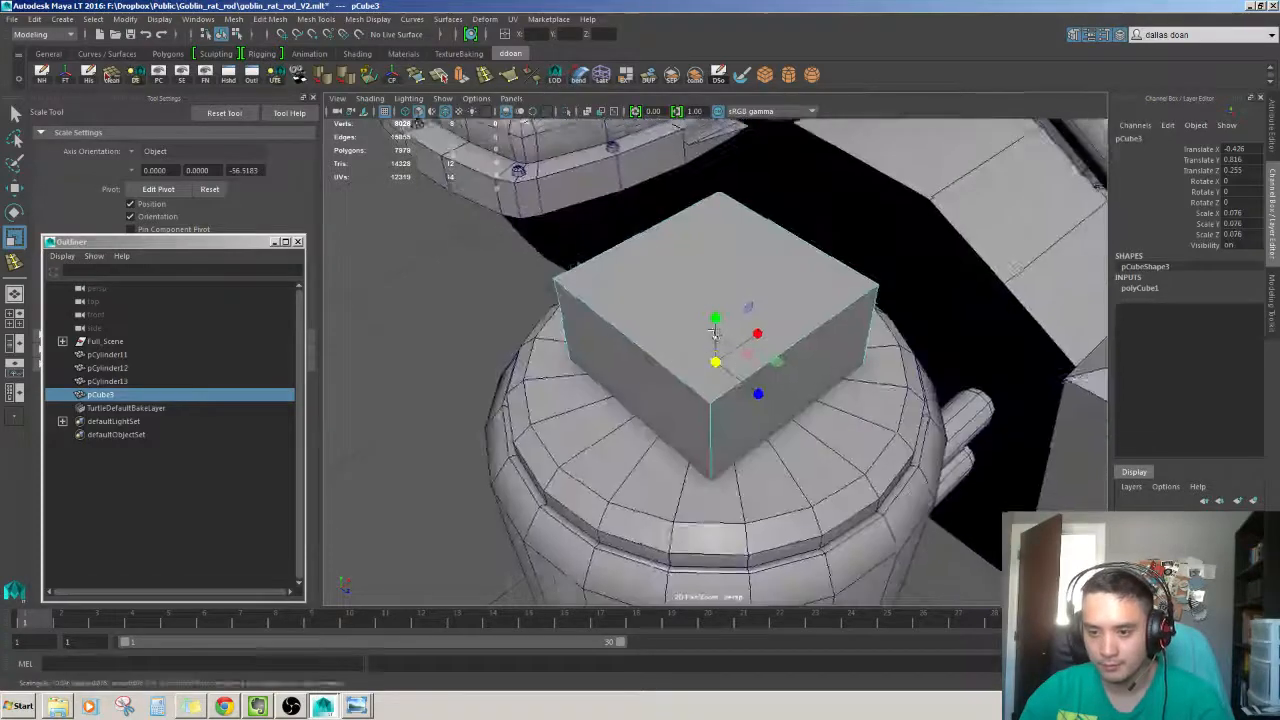
Delete the cube from the top of the filter.
scroll(714, 333, down, 8)
alt+drag(714, 333, 726, 375)
scroll(722, 350, up, 3)
key(Delete)
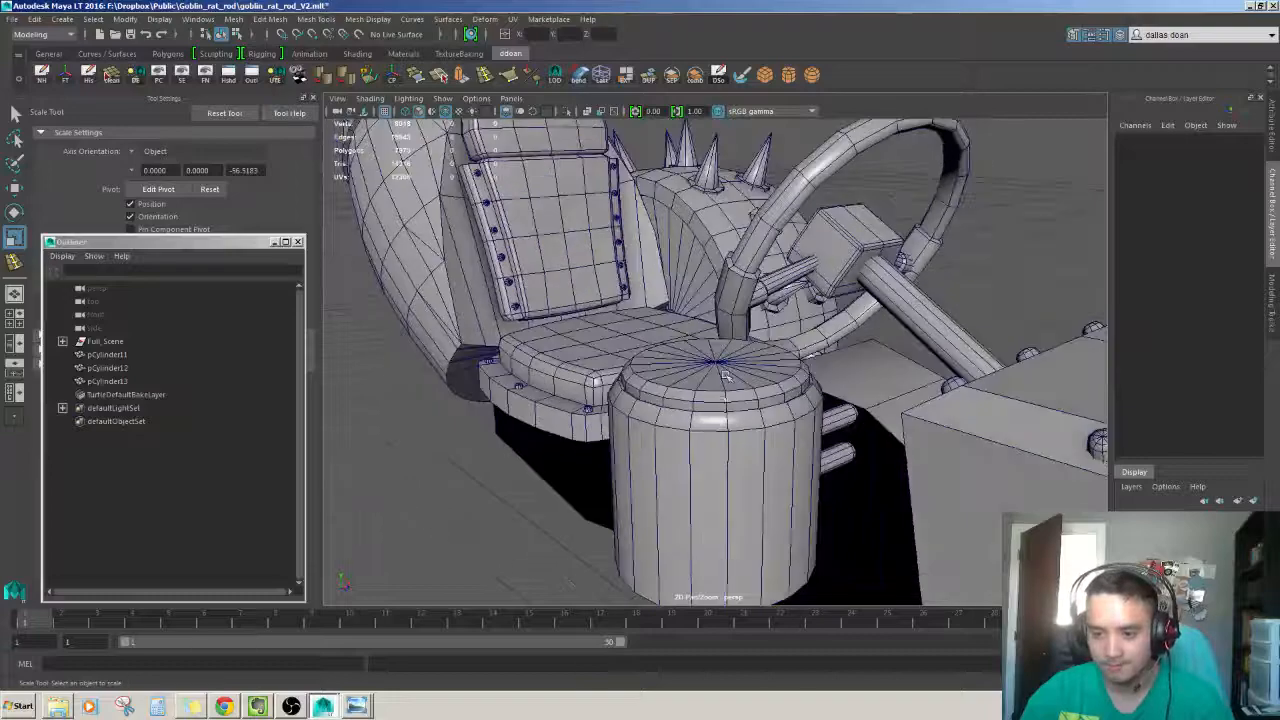
right_drag(726, 375, 680, 373)
click(717, 361)
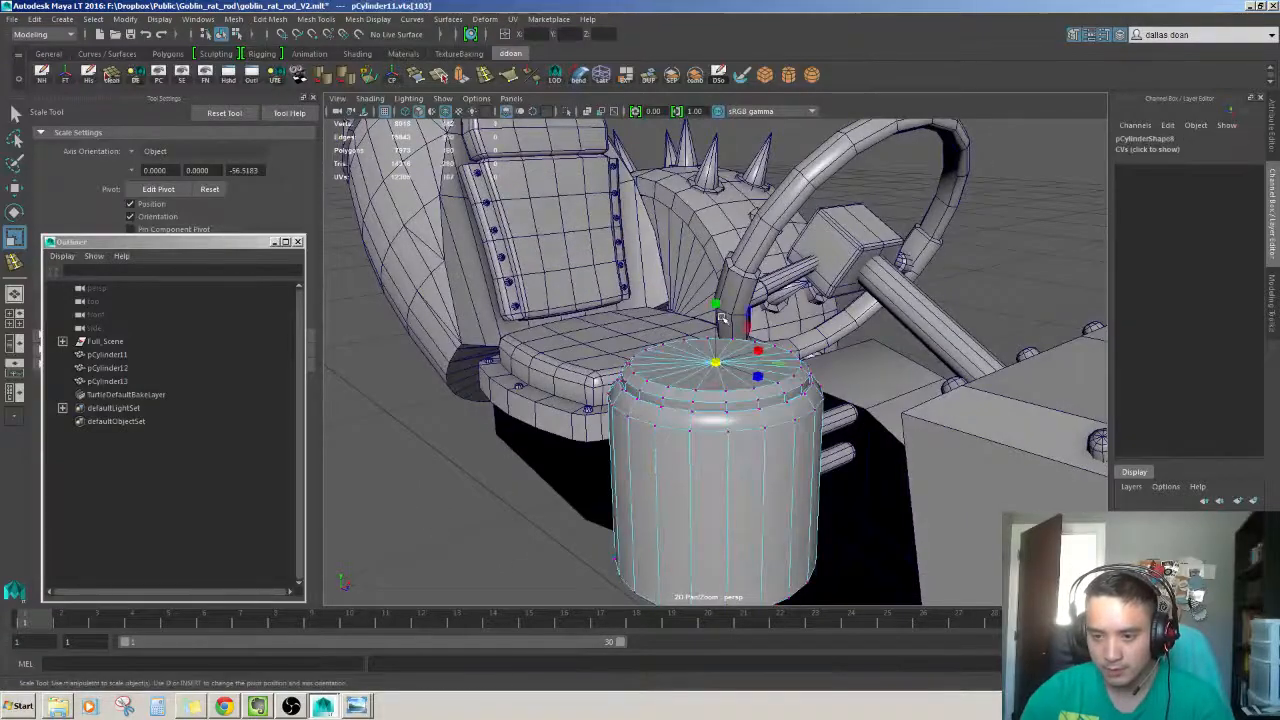
key(w)
alt+drag(722, 318, 736, 368)
scroll(742, 328, up, 5)
right_drag(736, 370, 734, 347)
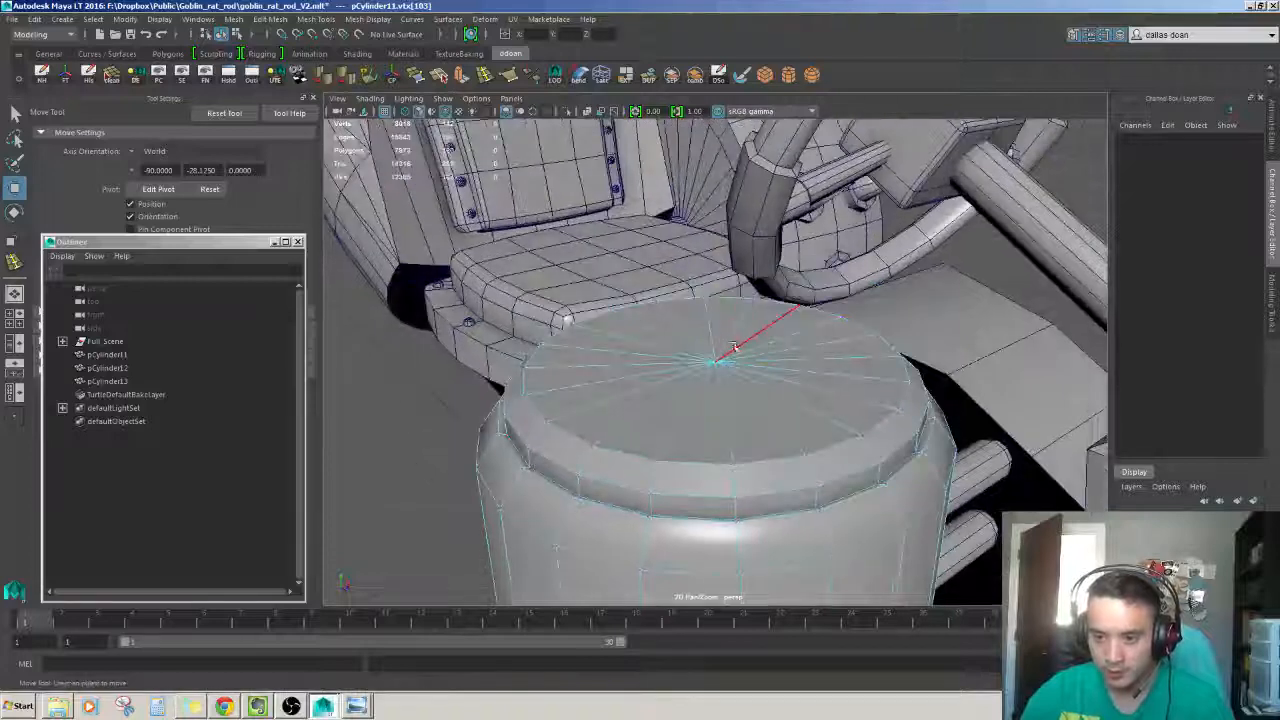
alt+drag(734, 347, 730, 430)
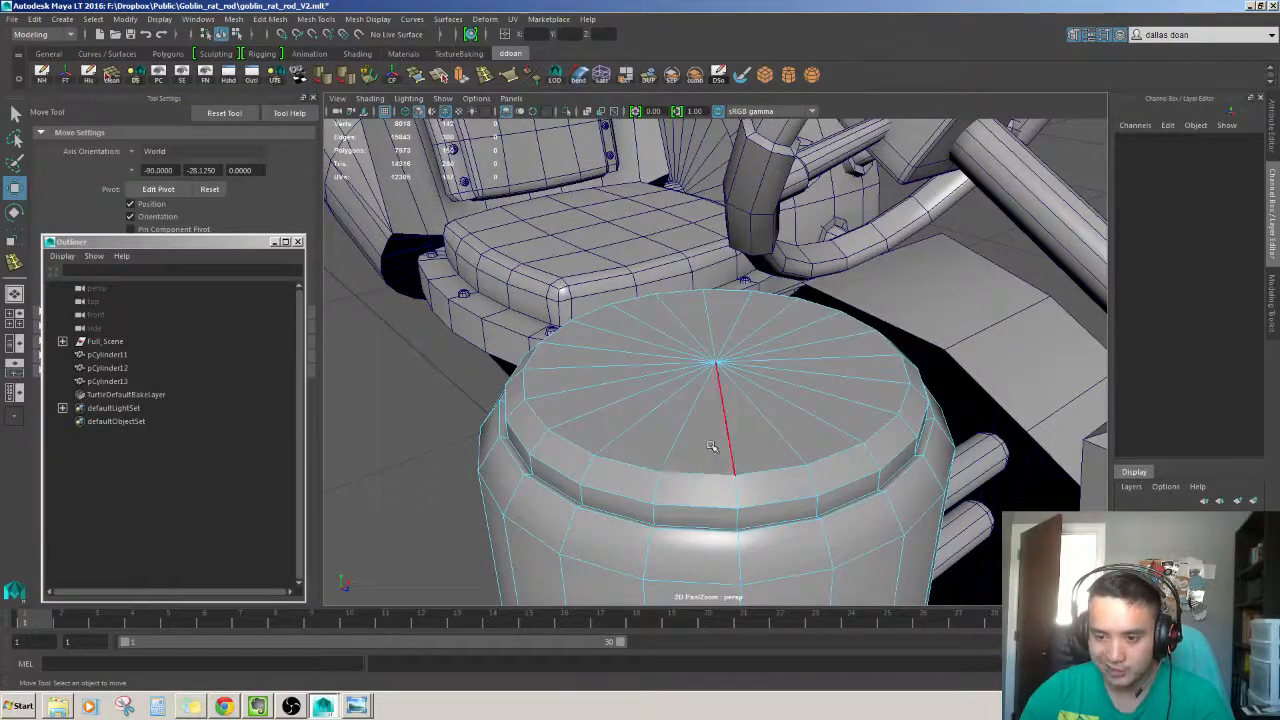
Extrude the vertex at the center of the filter's lid with a width of 0.6 to form an inner ring.
right_drag(722, 374, 682, 369)
click(716, 363)
drag(716, 363, 723, 386)
key(ctrl+z)
key(ctrl+e)
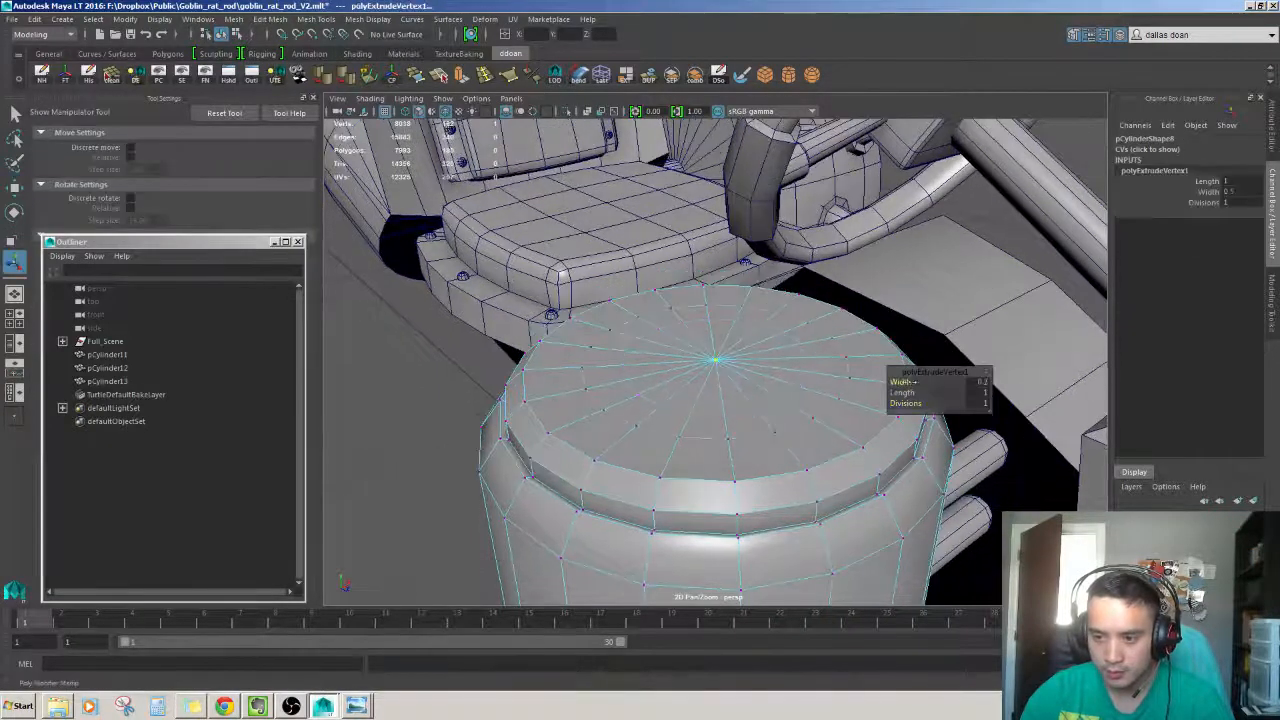
drag(910, 379, 903, 379)
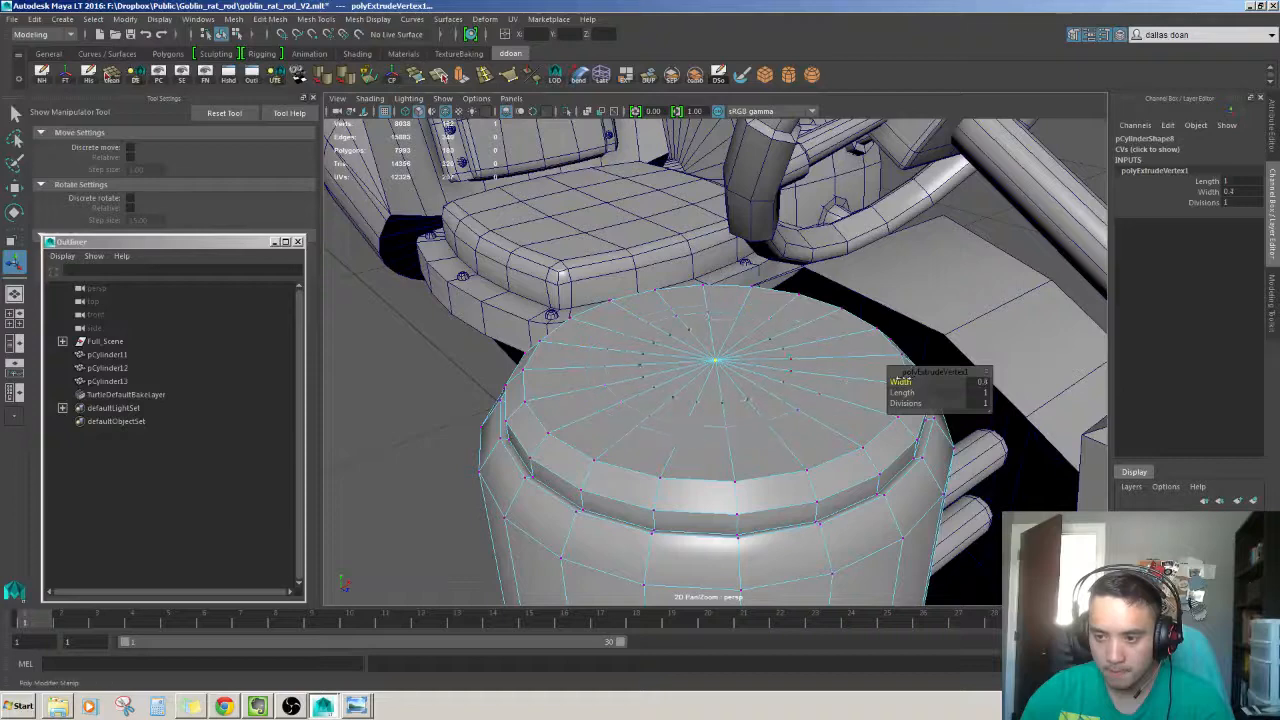
key(w)
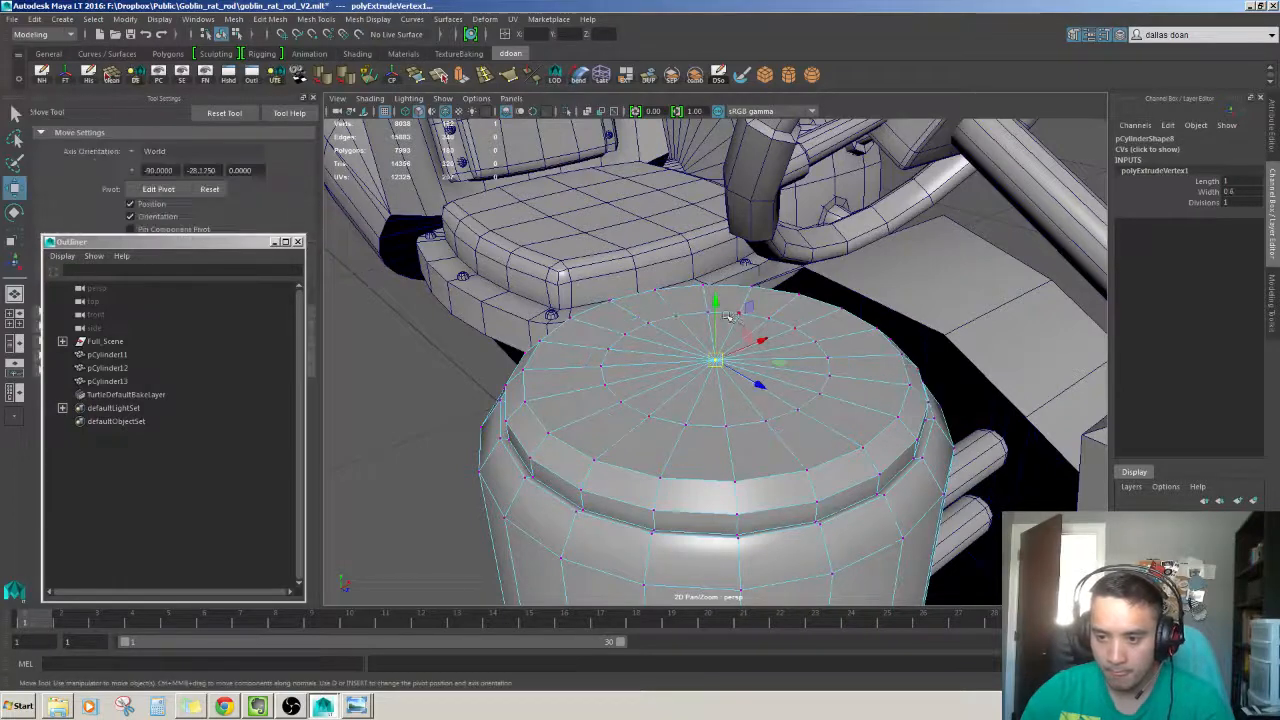
Select the lid's inner ring loop, convert it to vertices, and raise them so the lid becomes domed.
double_click(806, 332)
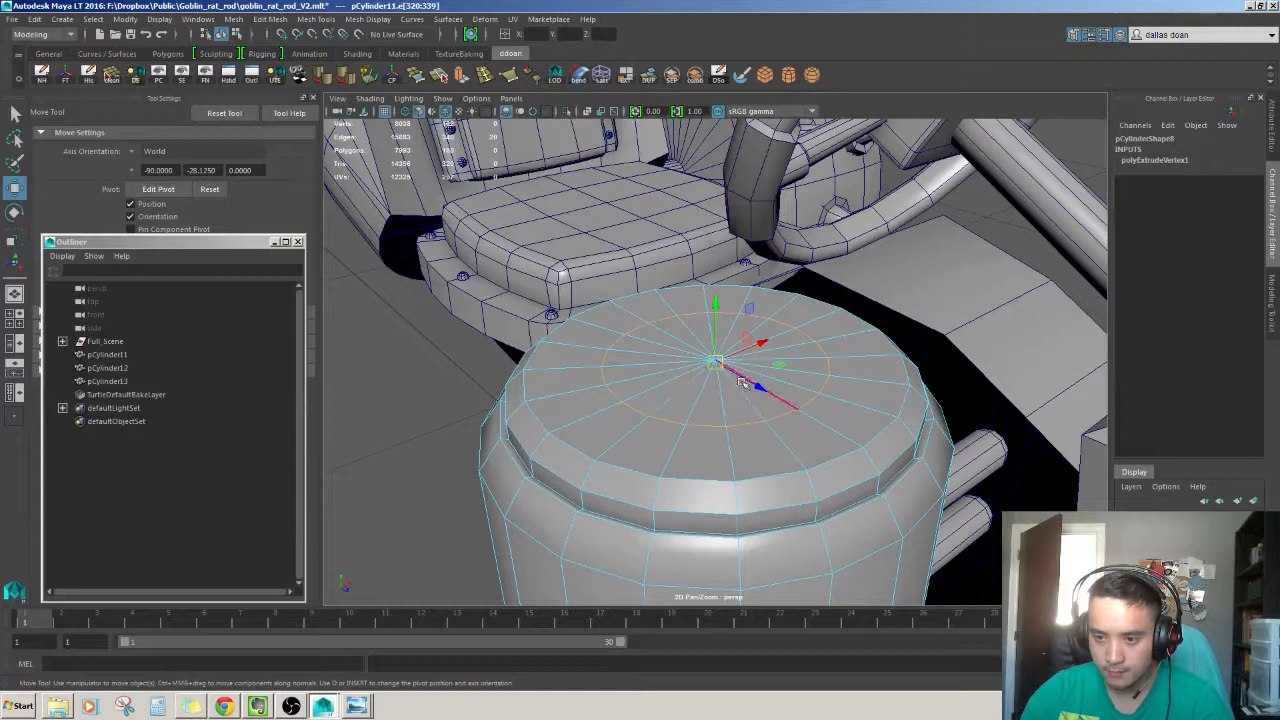
key(f)
key([)
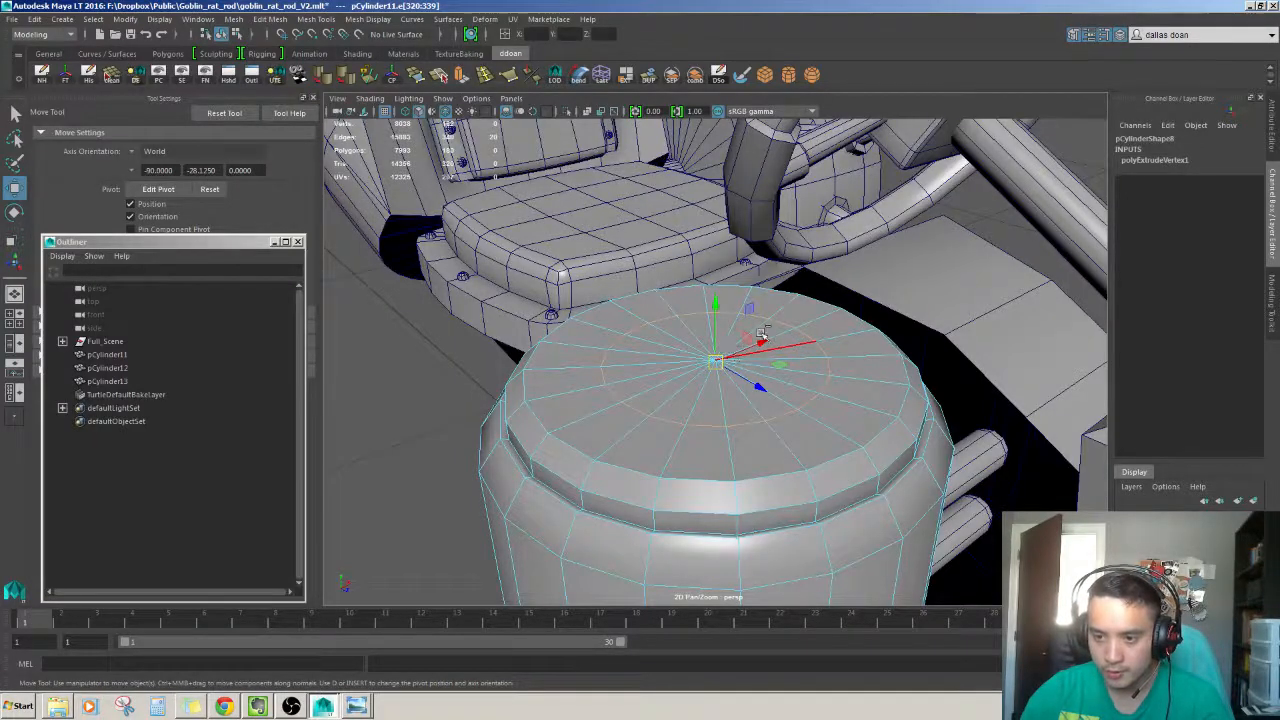
key(ctrl+F9)
mouse_move(690, 355)
alt+mouse_down()
mouse_move(686, 398)
mouse_move(724, 458)
mouse_move(869, 422)
mouse_move(722, 240)
alt+mouse_up()
key(5)
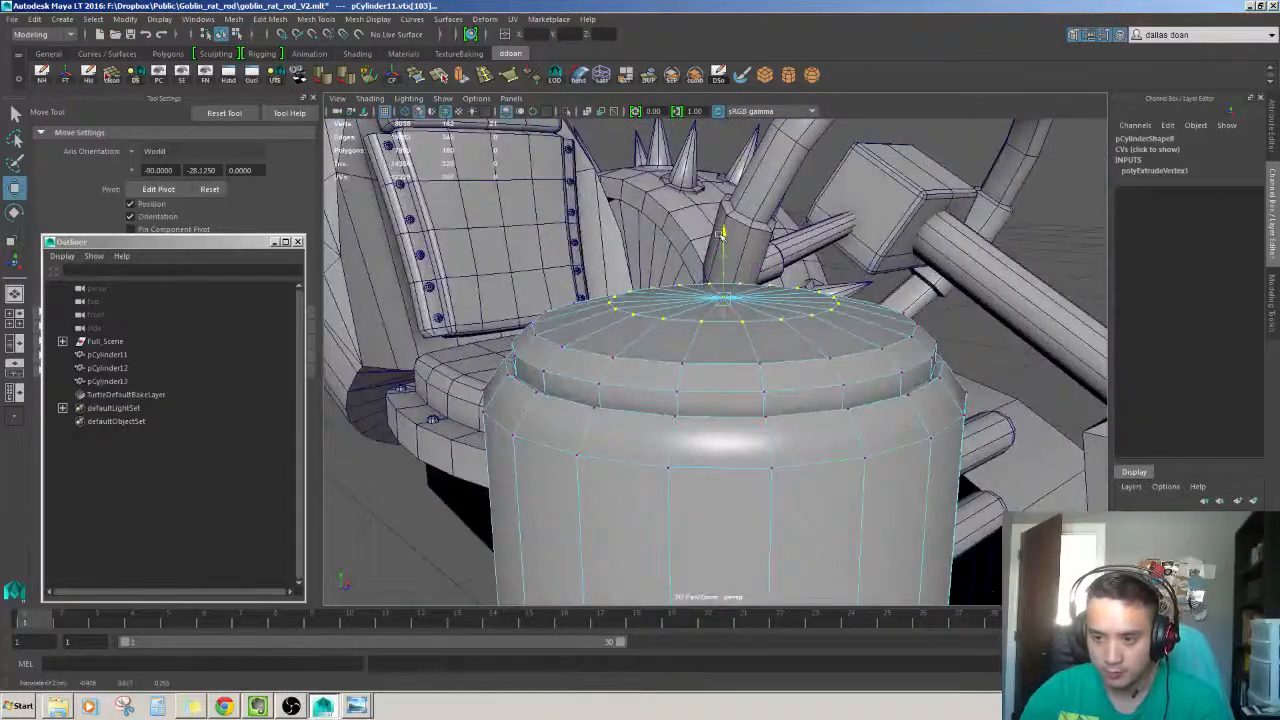
alt+drag(727, 263, 737, 311)
alt+drag(737, 311, 792, 272)
Select the lid's center vertex and adjust its height within the raised ring.
drag(609, 255, 675, 300)
drag(781, 226, 771, 323)
alt+right_drag(771, 323, 722, 396)
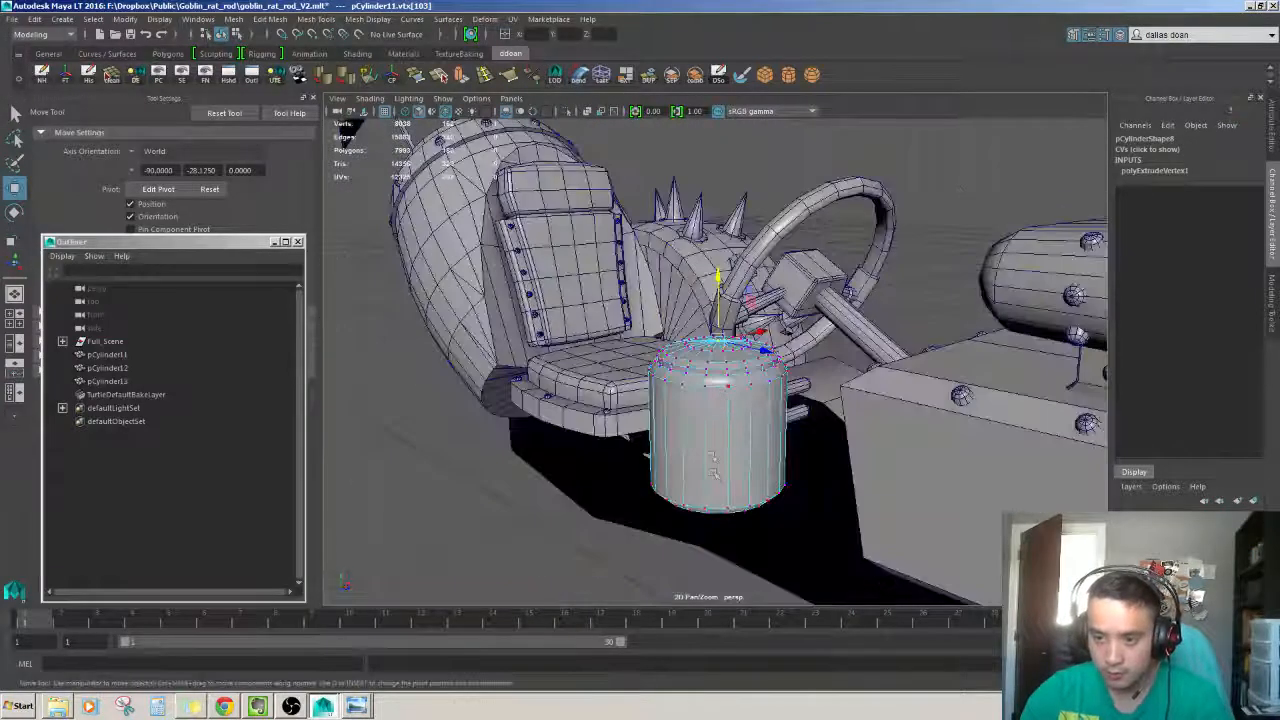
Combine the filter body and both pipes into a single mesh and delete its construction history.
right_drag(713, 472, 746, 440)
alt+drag(746, 440, 655, 437)
shift+click(768, 404)
shift+click(774, 432)
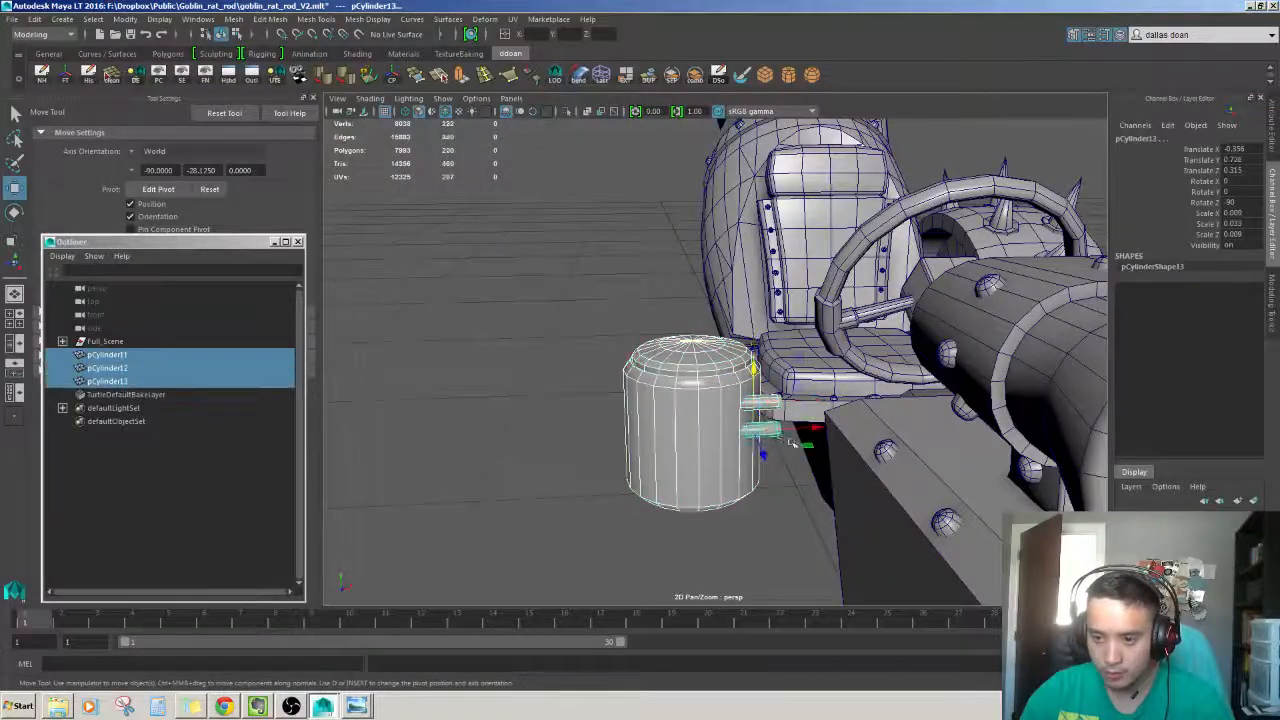
alt+drag(793, 443, 686, 421)
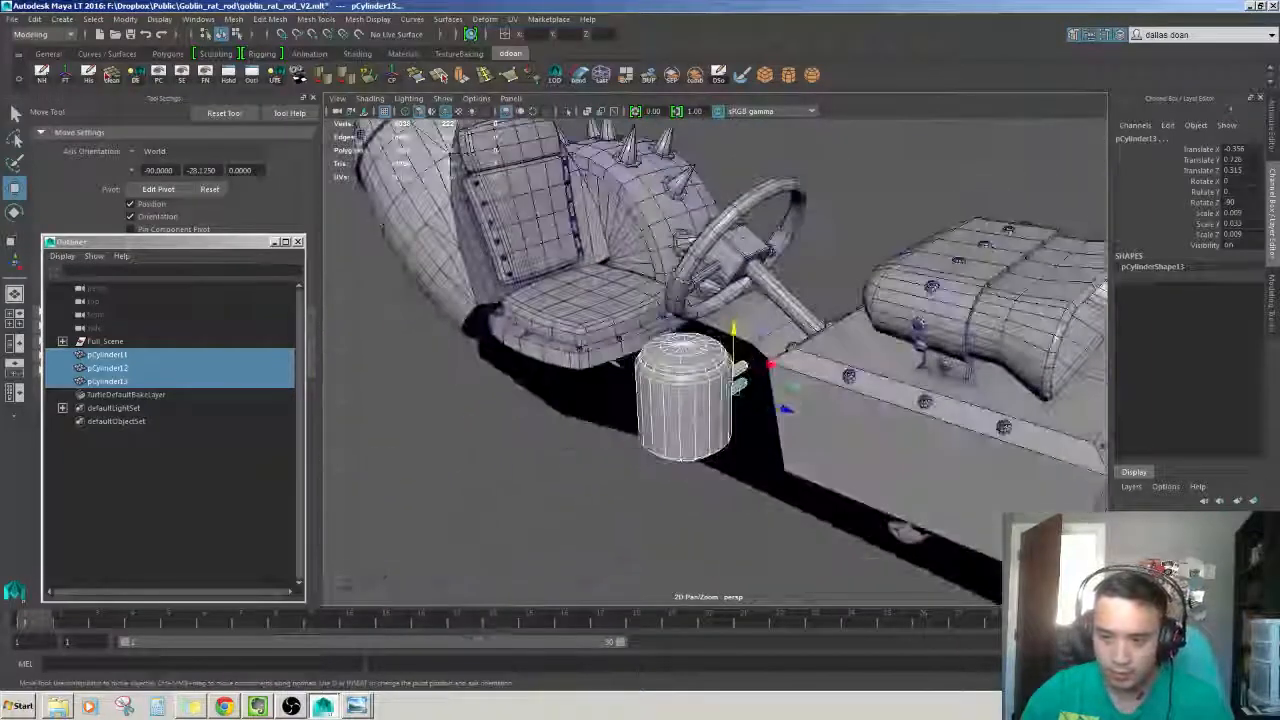
mouse_move(617, 364)
alt+mouse_down()
mouse_move(456, 413)
mouse_move(557, 427)
mouse_move(601, 363)
alt+mouse_up()
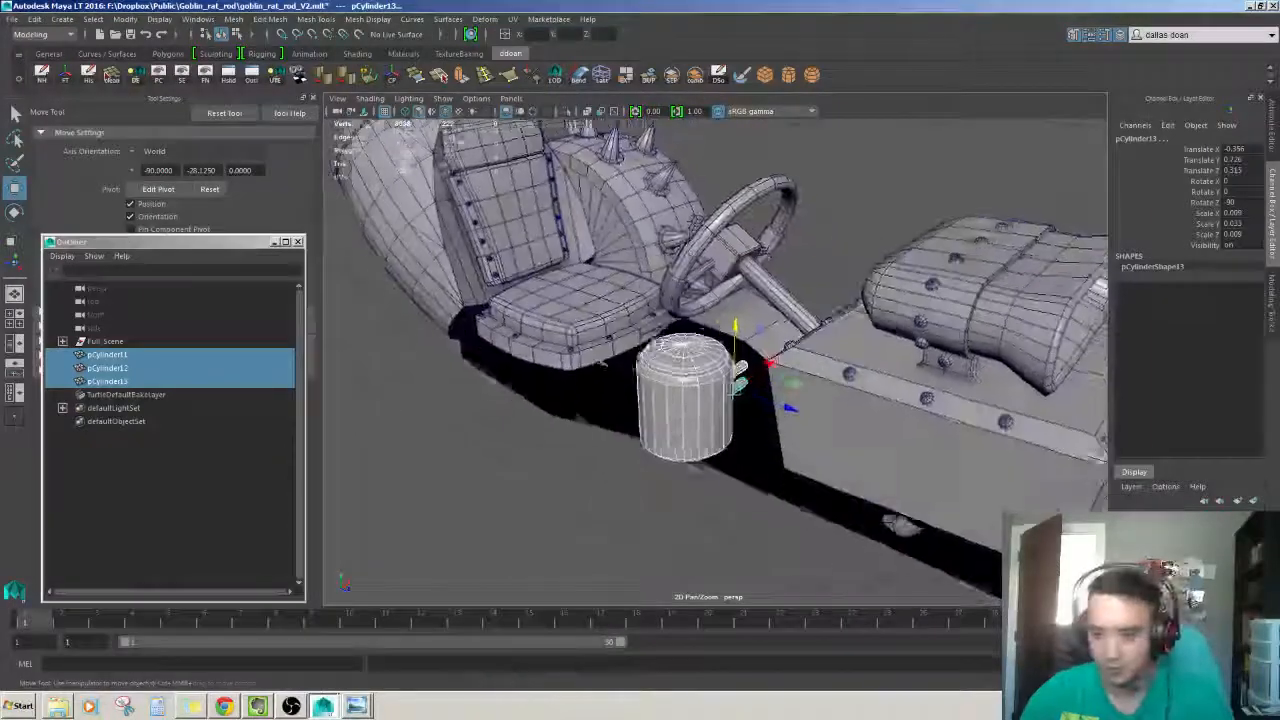
click(696, 76)
alt+drag(765, 318, 717, 332)
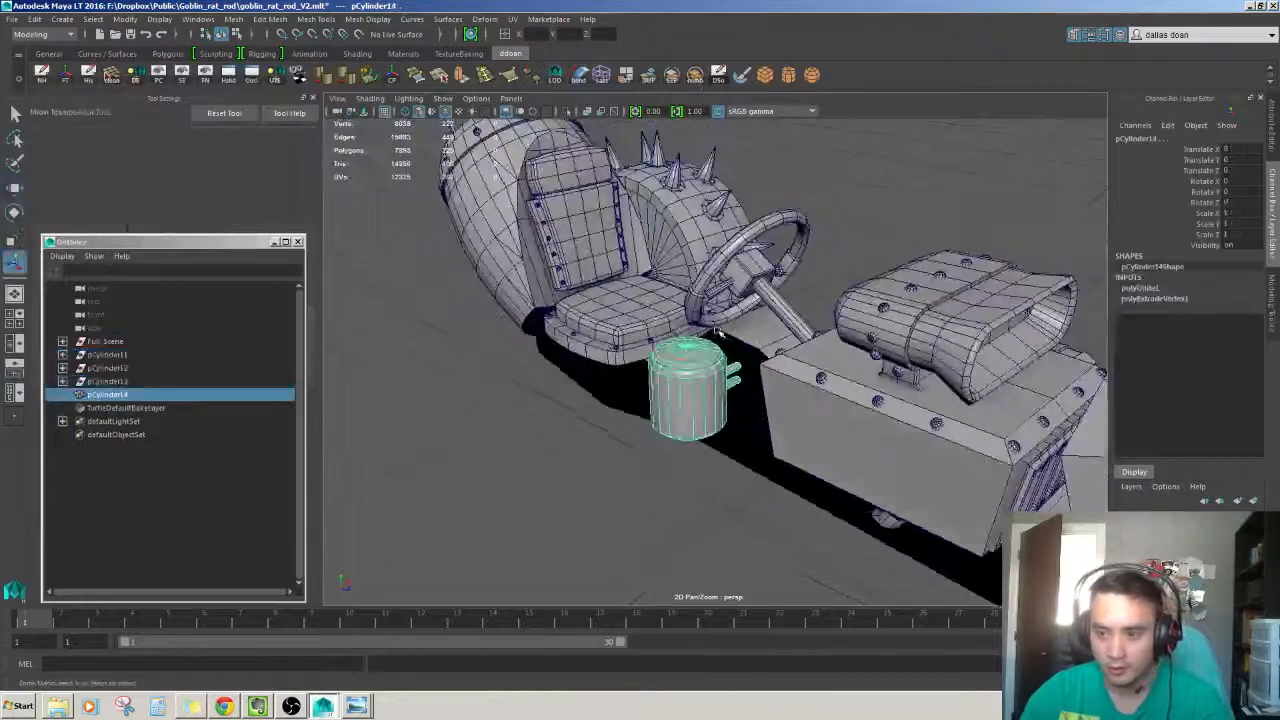
key(alt+shift+d)
Rename the combined filter mesh to oilFilter.
key(w)
click(155, 384)
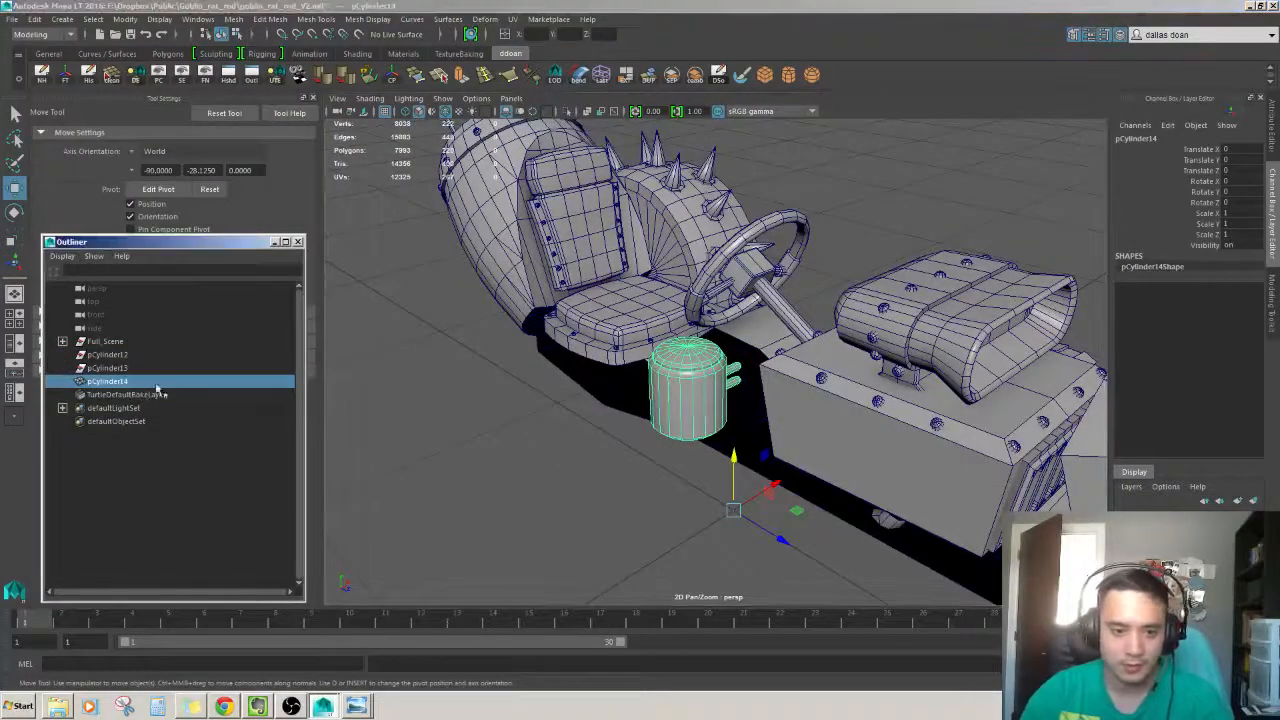
double_click(150, 383)
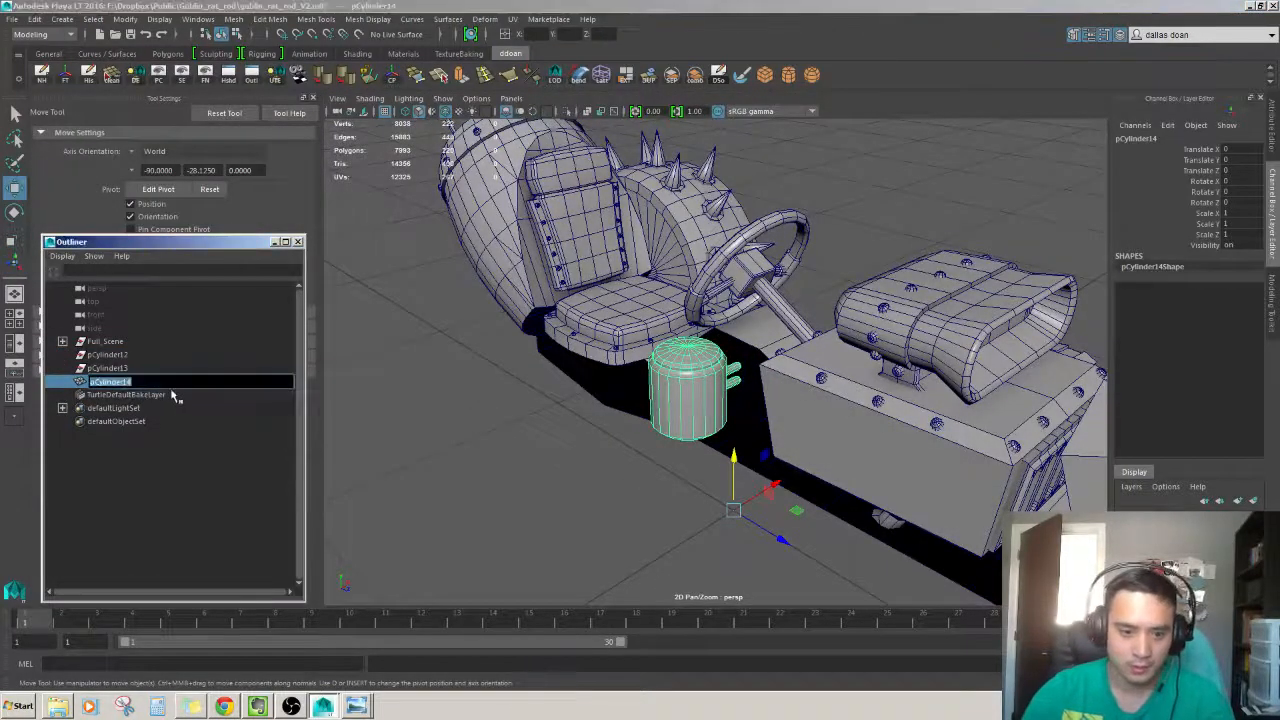
text(oilFilter)
key(Return)
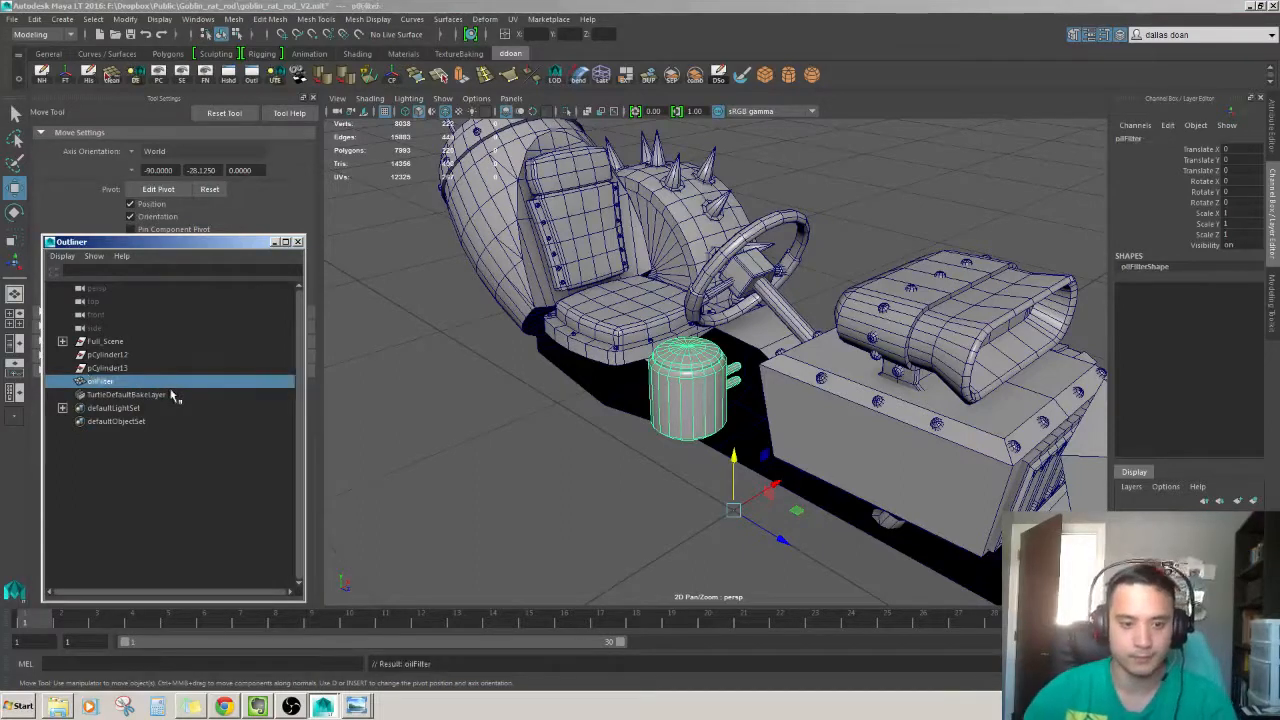
Delete the leftover pCylinder12 and pCylinder13 nodes and select oilFilter.
click(110, 368)
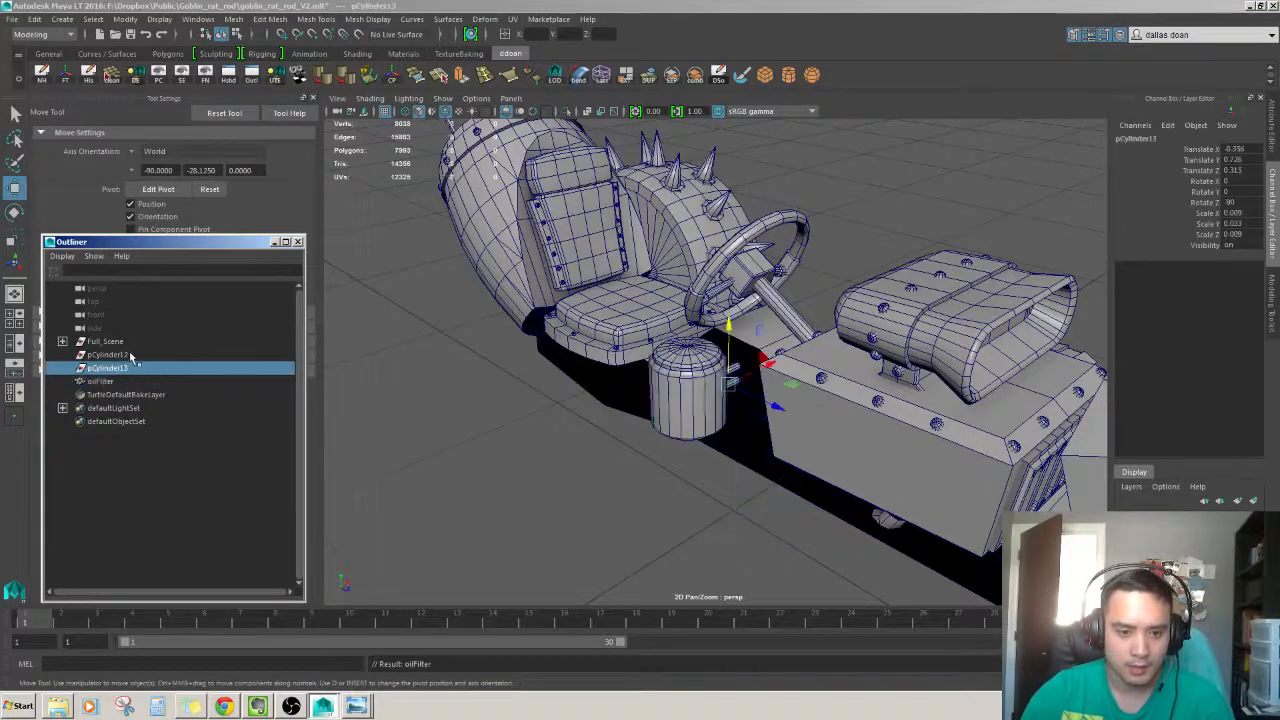
shift+click(110, 355)
key(Delete)
click(118, 357)
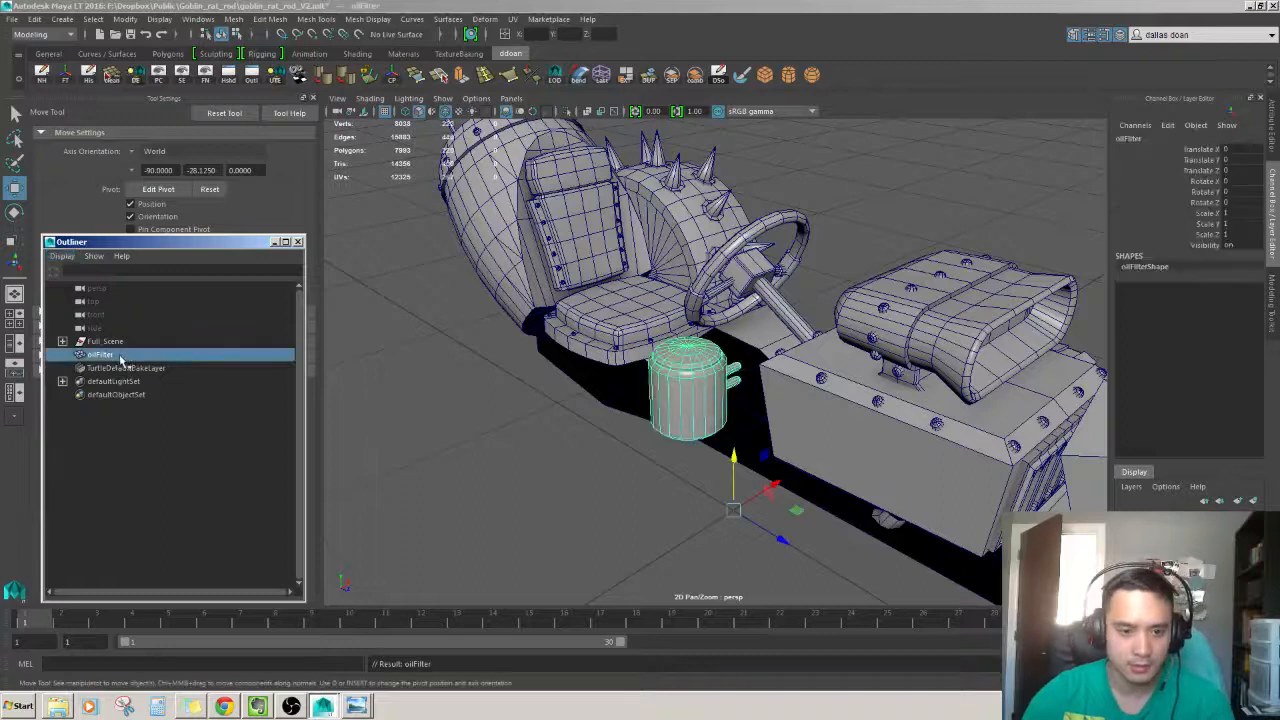
Parent oilFilter under the Engine group inside Goblin_Hot_Rod and select it there.
click(62, 341)
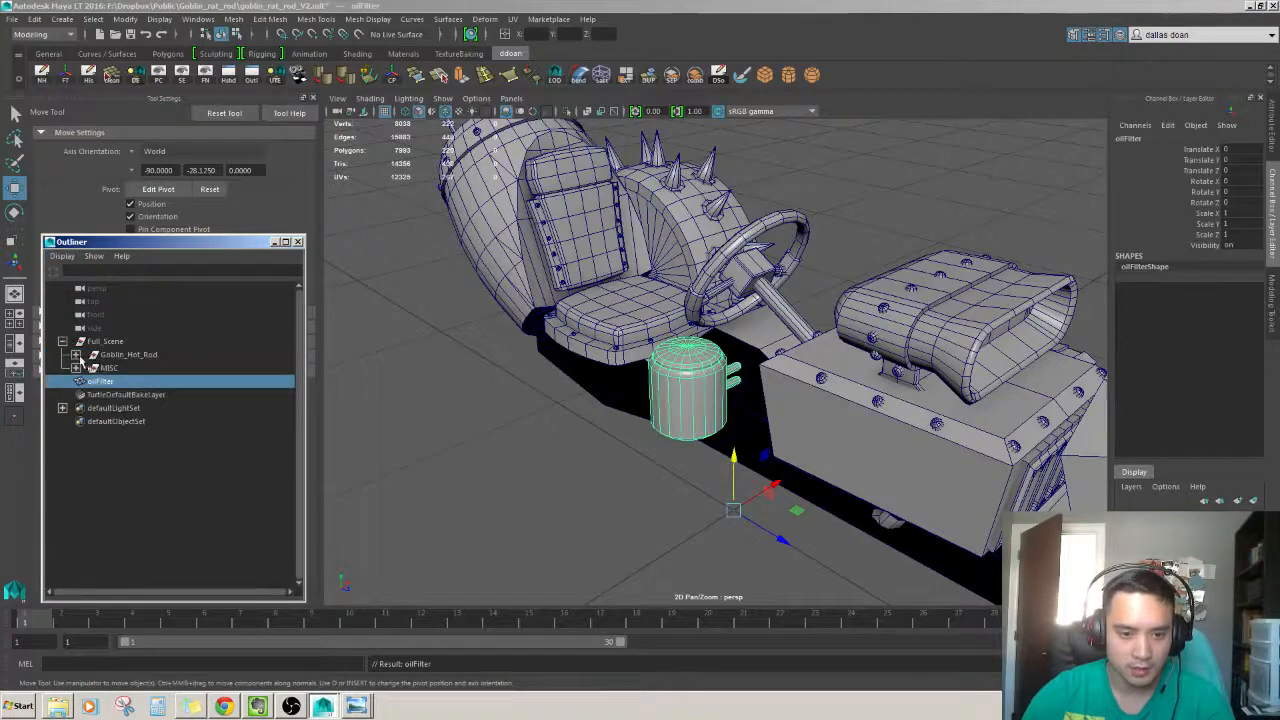
click(76, 355)
middle_drag(110, 548, 138, 421)
click(441, 476)
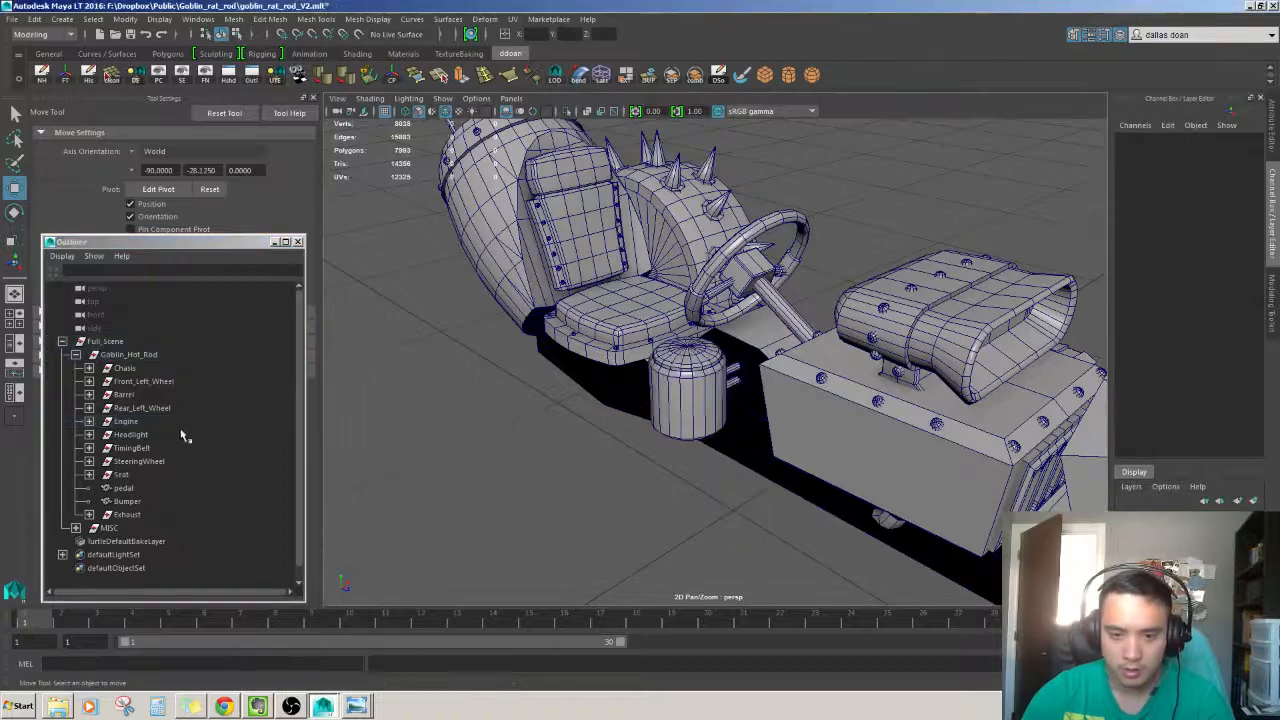
click(120, 422)
click(89, 421)
click(153, 528)
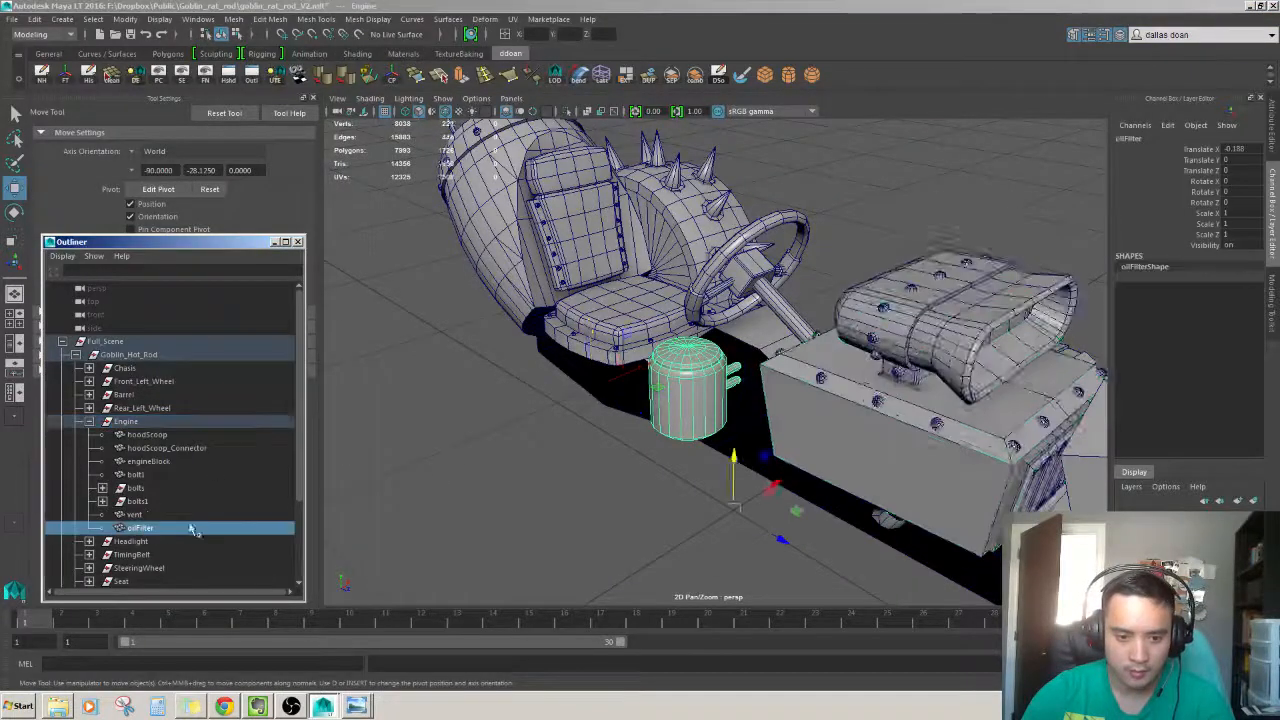
Center the oil filter's pivot, then snap the pivot to the outer end of the pipes.
alt+drag(590, 395, 520, 442)
click(397, 79)
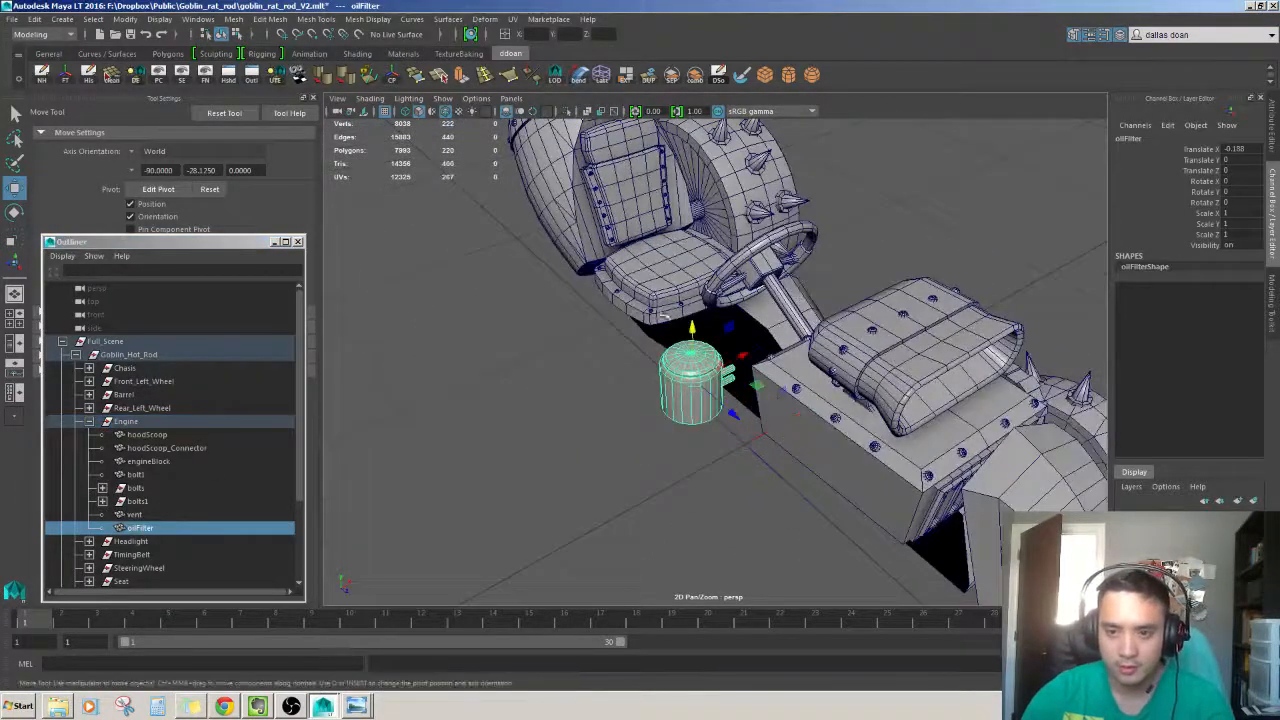
alt+drag(800, 372, 692, 392)
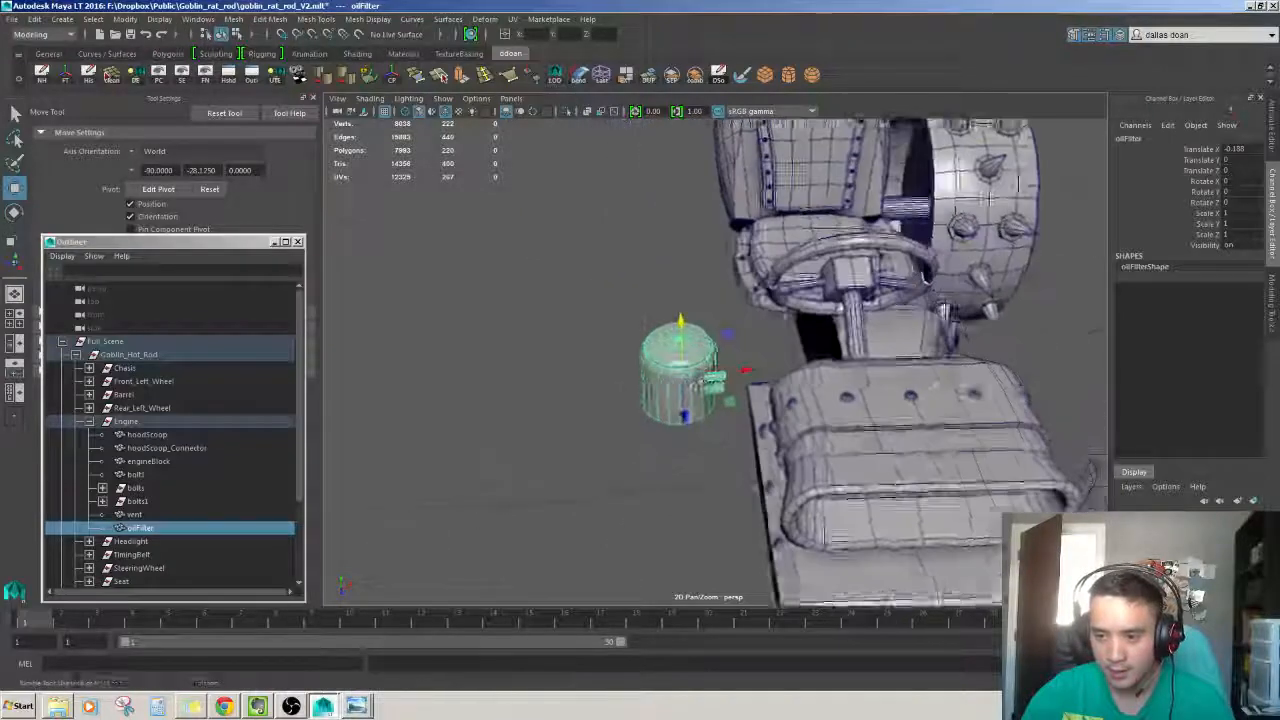
alt+right_drag(692, 392, 718, 408)
key(d)
key(v)
middle_drag(722, 394, 732, 387)
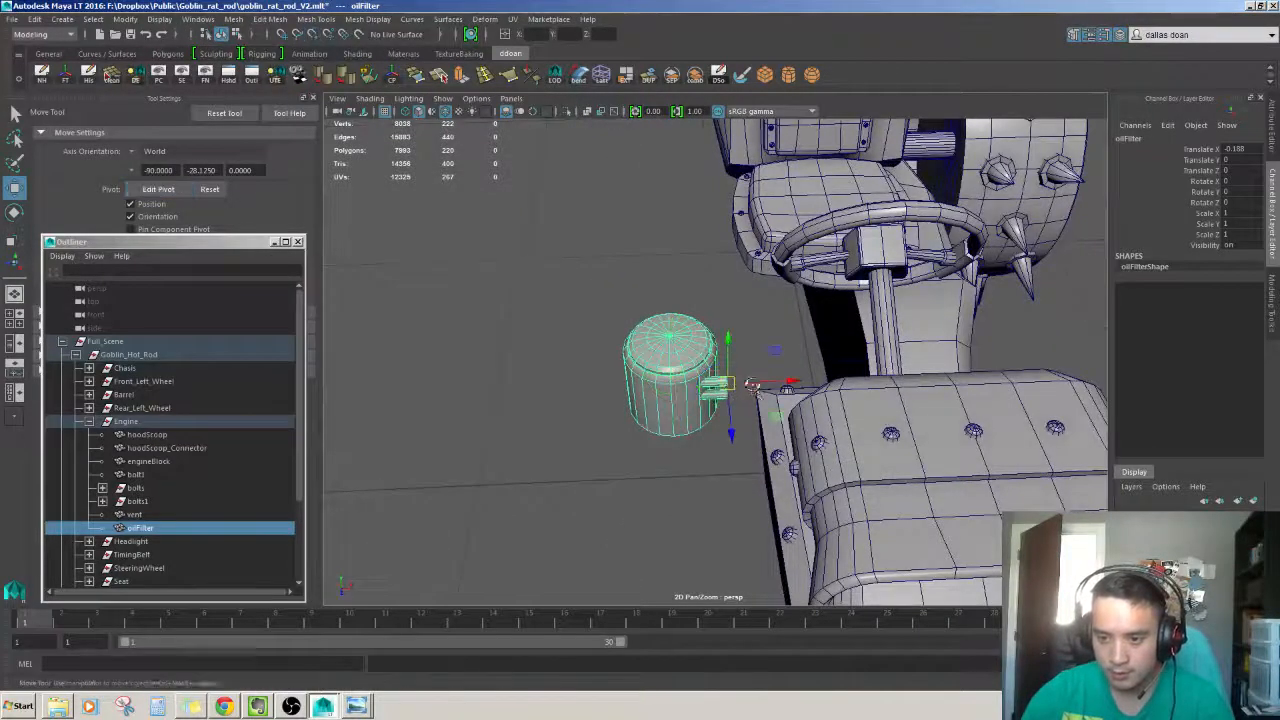
Move the oil filter against the engine block's side, to about -0.118, -0.055, 0.125 in translation.
alt+drag(732, 387, 803, 470)
click(750, 467)
click(716, 386)
drag(792, 410, 768, 346)
click(795, 412)
key(ctrl+z)
drag(771, 302, 772, 334)
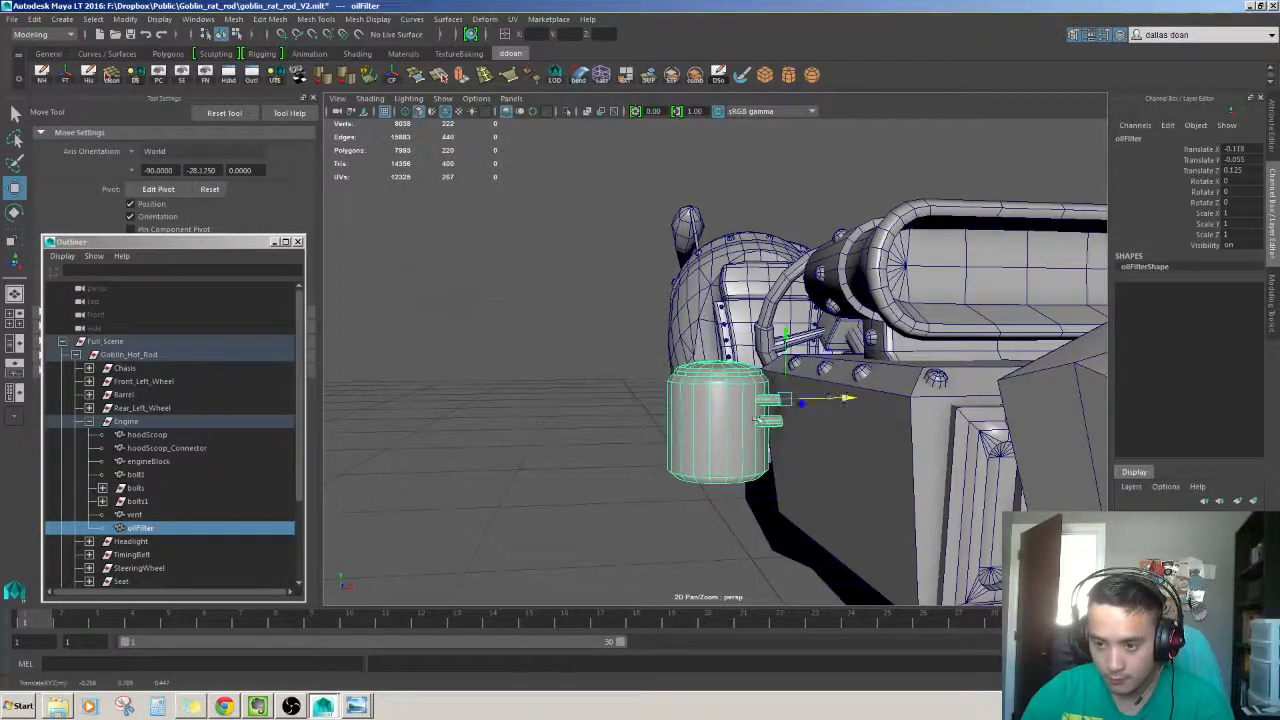
Tilt the oil filter to about 5.111 degrees in Z to follow the engine block's slanted side.
alt+drag(845, 397, 734, 370)
key(e)
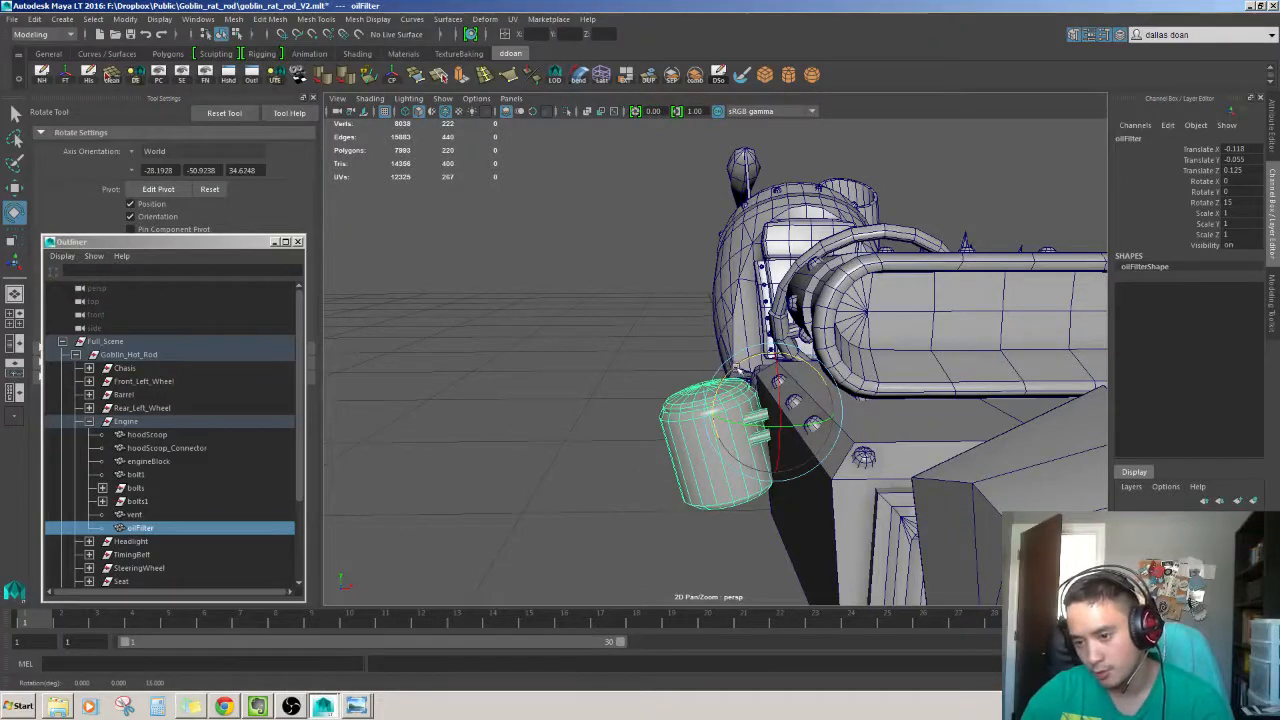
key(w)
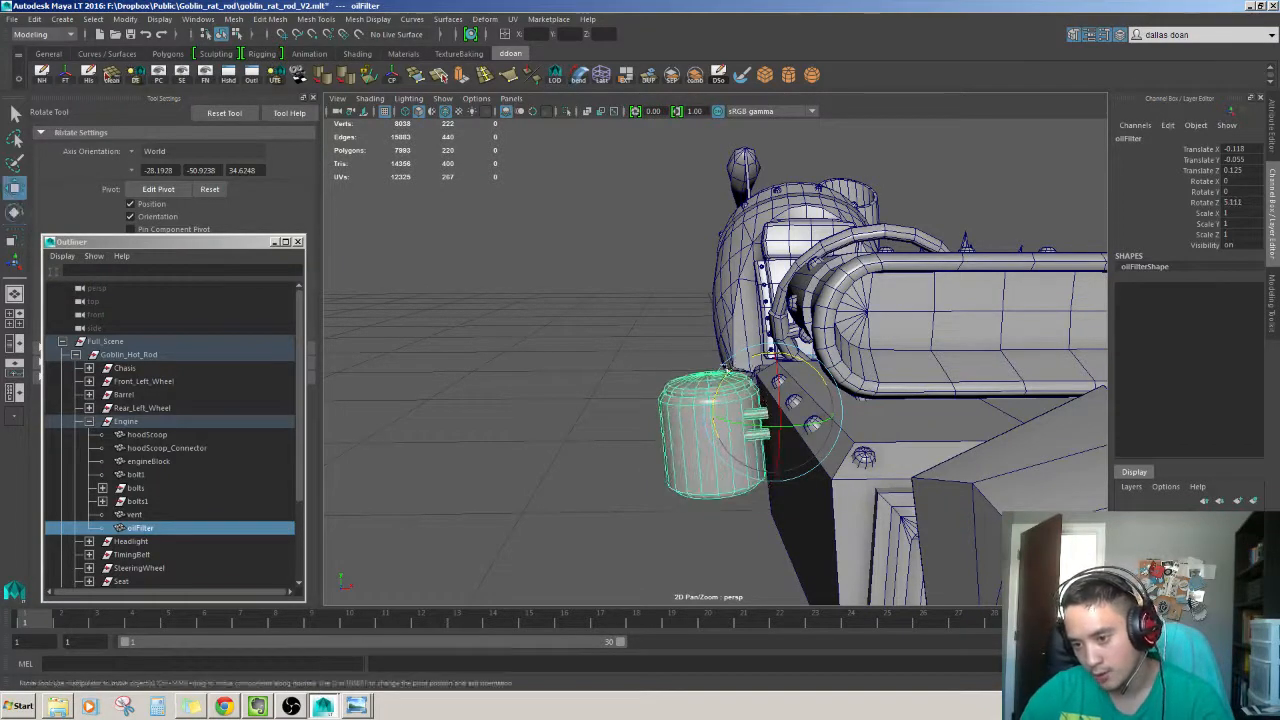
Shift the oil filter along the engine block's side to a Translate Z of about 0.149.
alt+drag(743, 383, 900, 396)
click(988, 443)
click(771, 403)
click(682, 474)
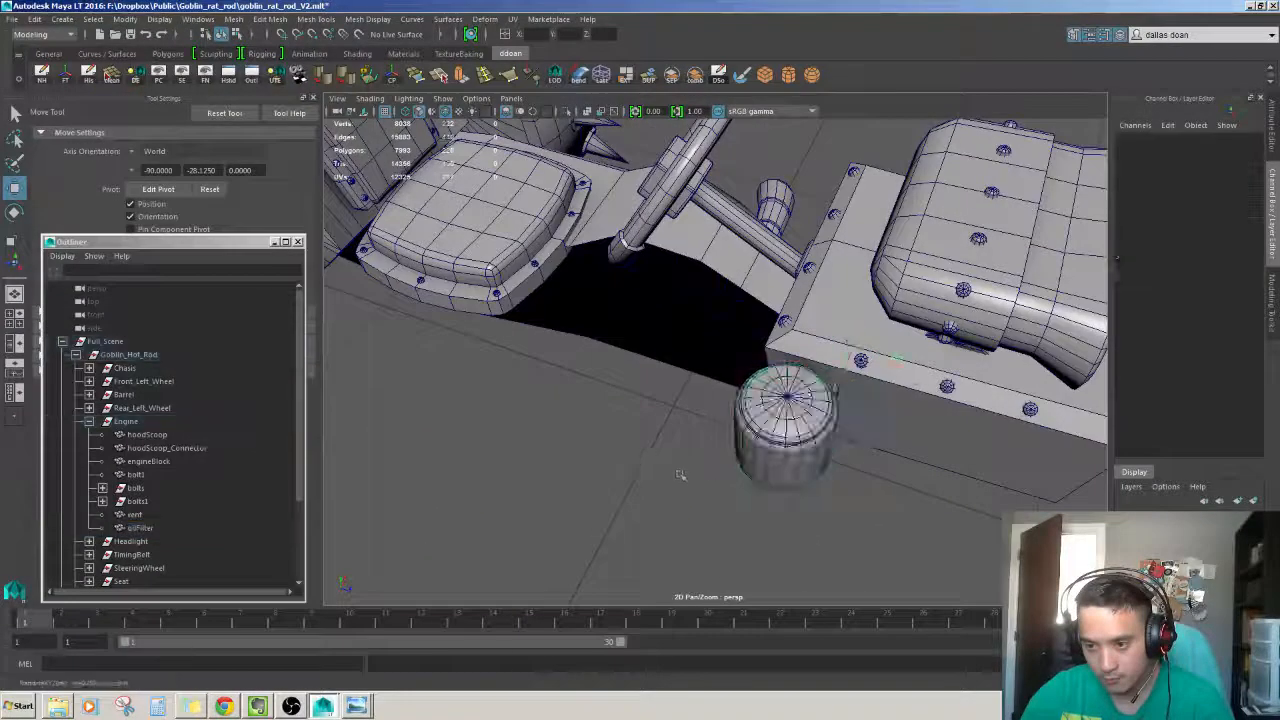
alt+drag(682, 474, 562, 415)
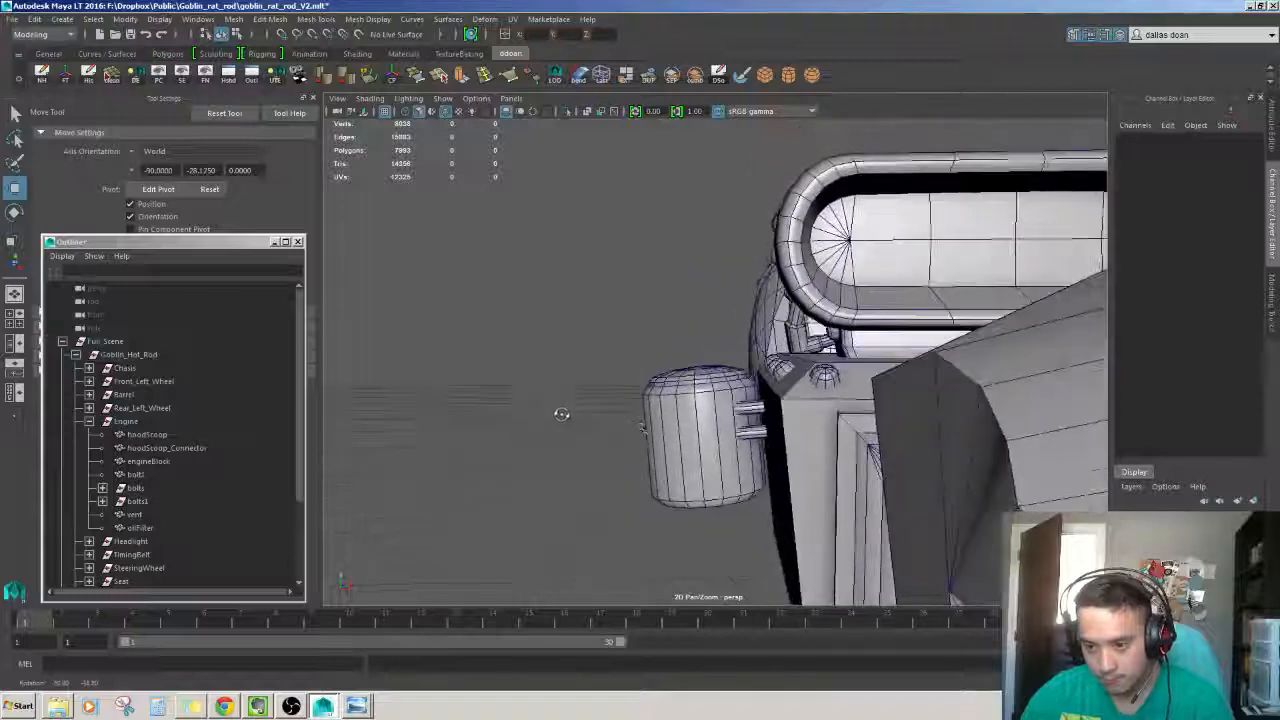
Increase the oil filter's tilt to about 6.299 degrees in Z and set the move axis to Object.
click(690, 426)
alt+drag(690, 426, 733, 443)
key(e)
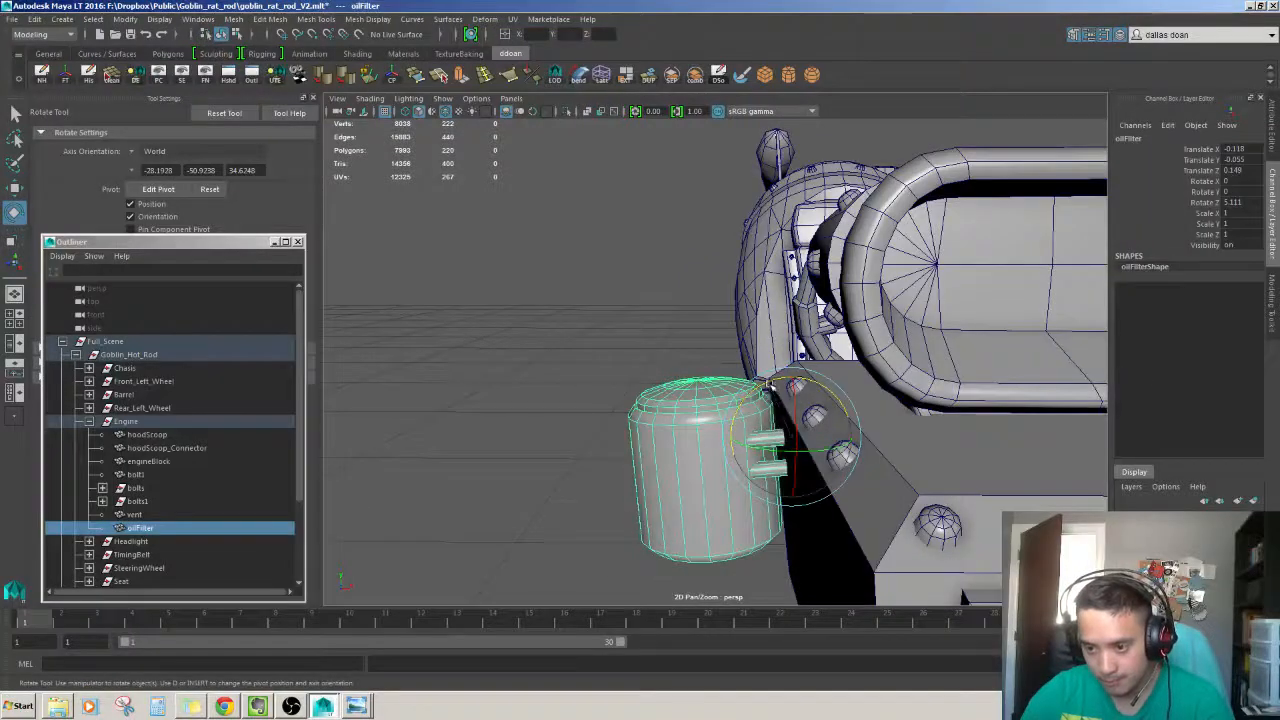
drag(768, 383, 583, 366)
key(w)
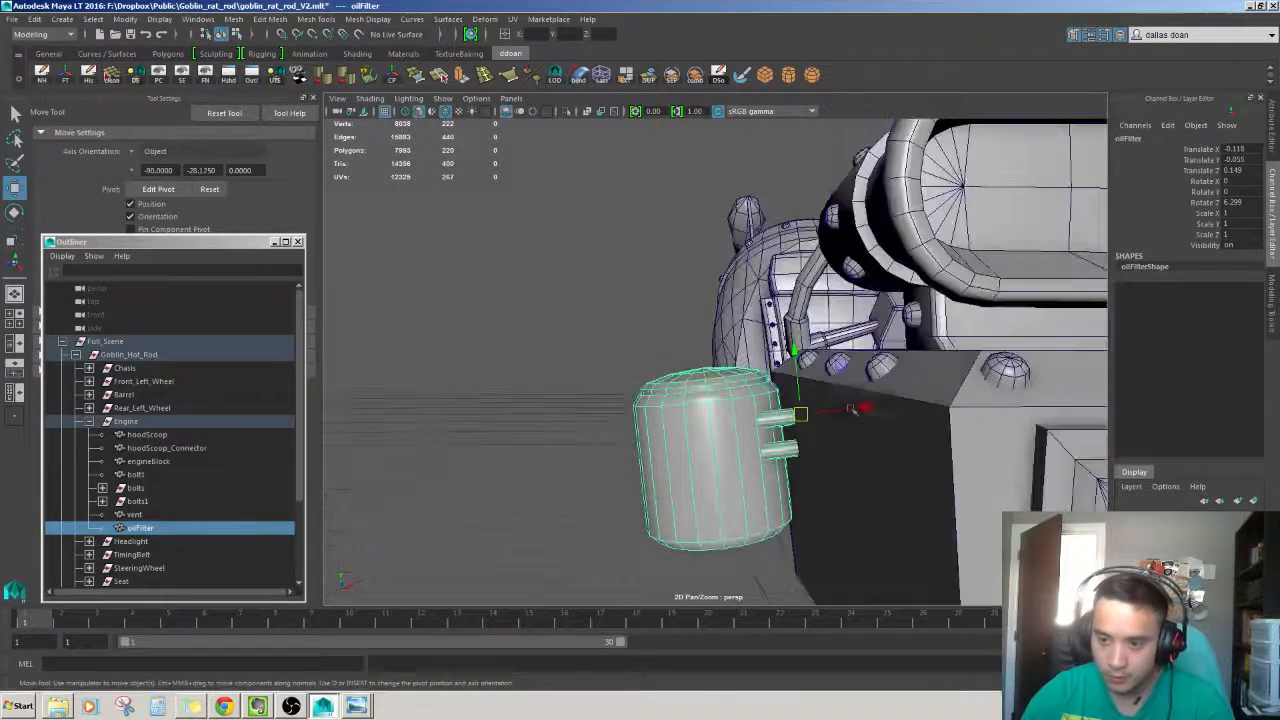
Slide the oil filter along its own tilted axis to fit its pipes to the engine block, and check the whole car.
drag(872, 407, 820, 425)
click(540, 434)
mouse_move(540, 434)
alt+mouse_down()
mouse_move(551, 420)
mouse_move(400, 475)
mouse_move(829, 474)
mouse_move(874, 437)
mouse_move(633, 437)
mouse_move(574, 460)
mouse_move(514, 391)
mouse_move(466, 400)
mouse_move(693, 367)
mouse_move(703, 412)
alt+mouse_up()
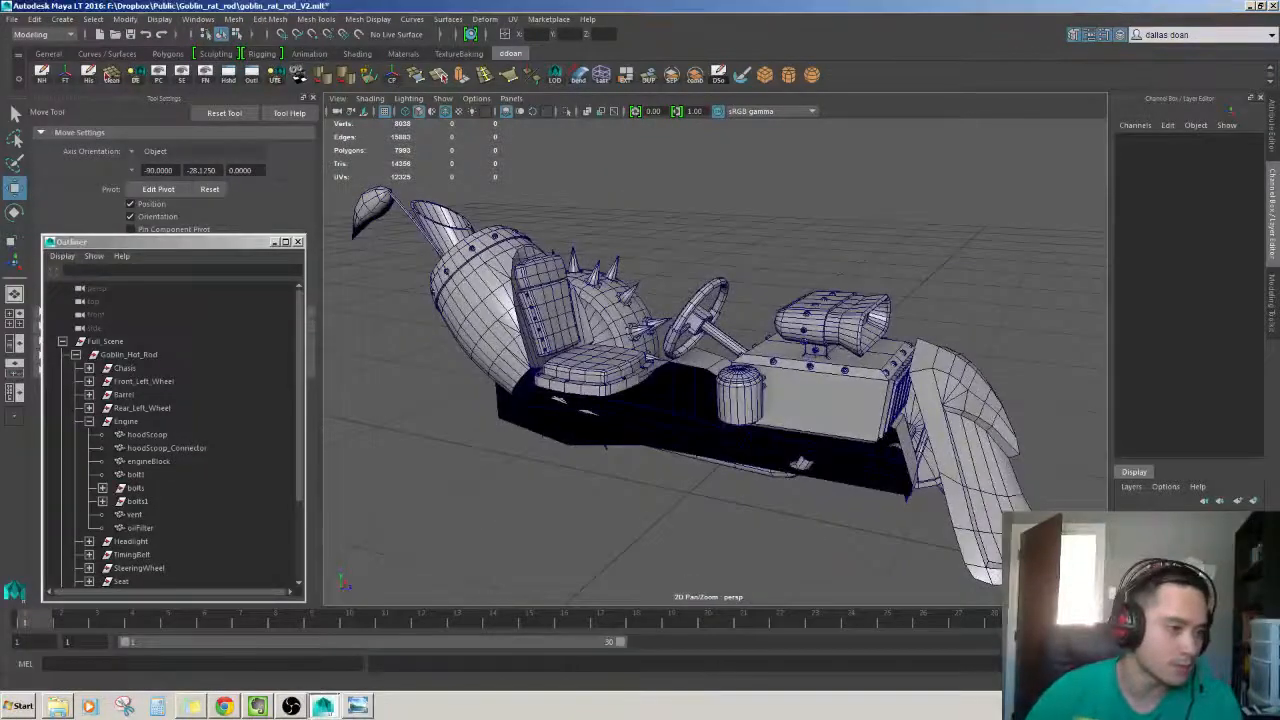
alt+drag(736, 368, 705, 405)
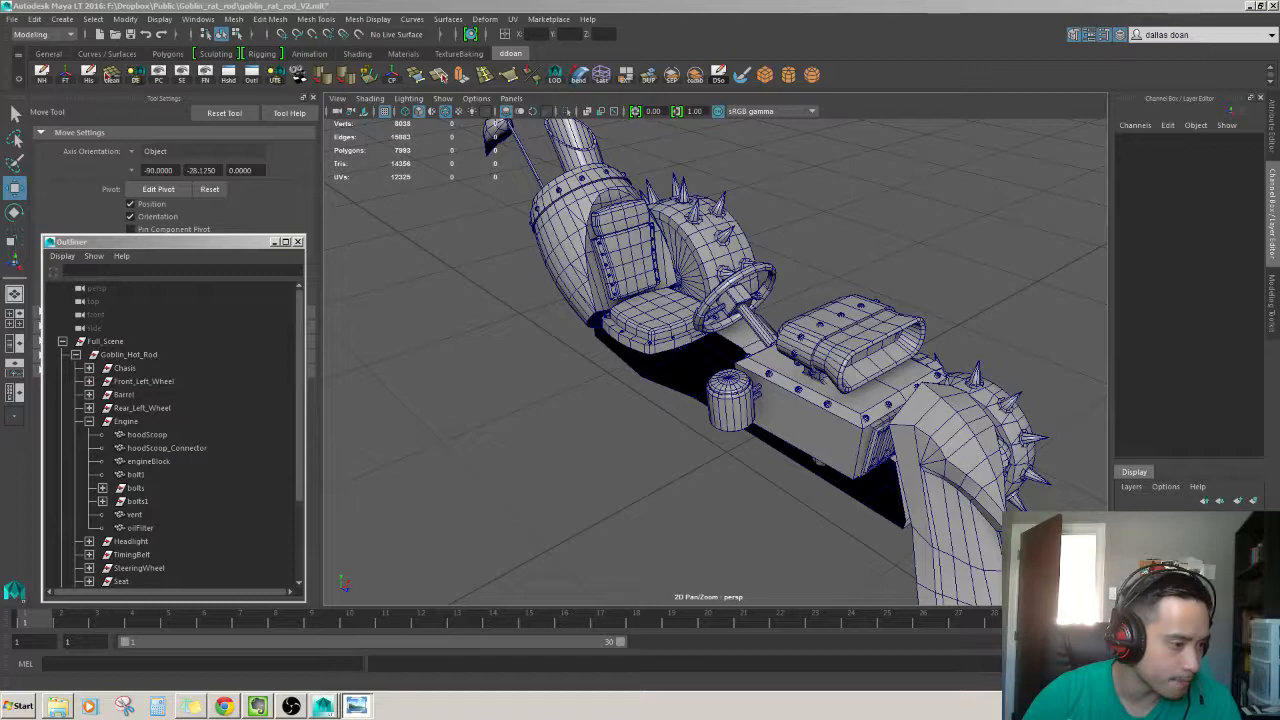
click(356, 706)
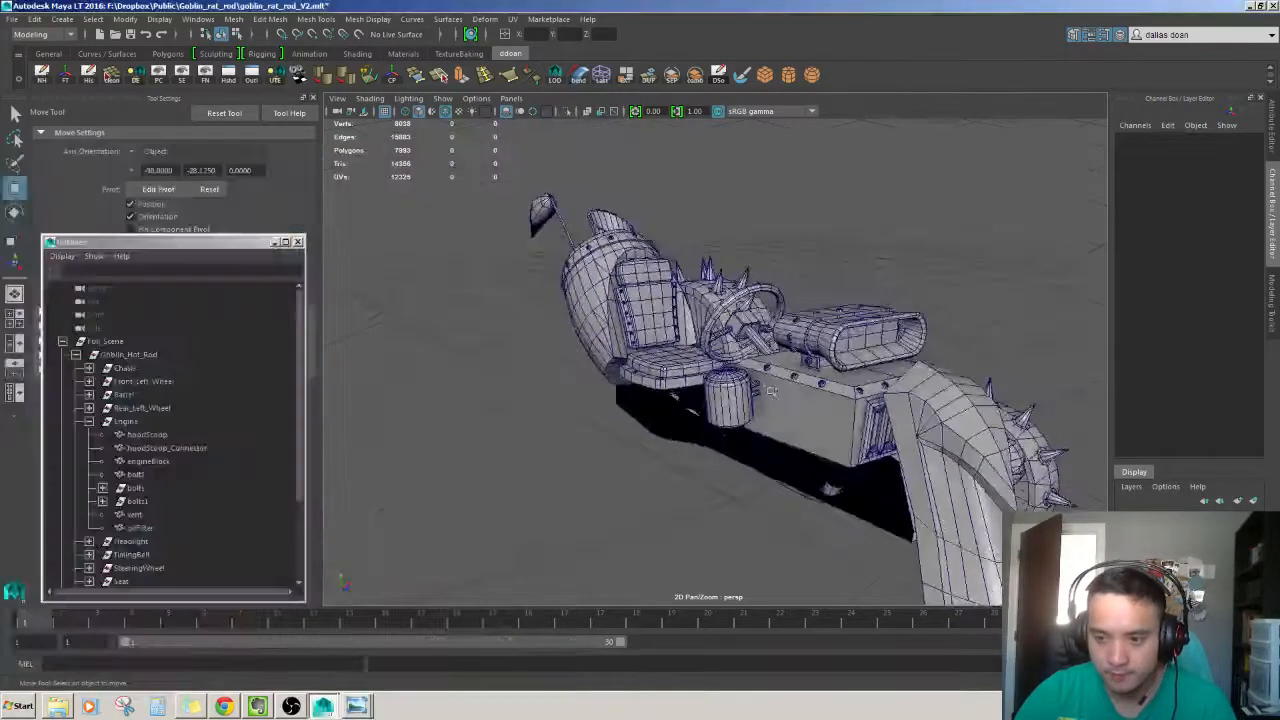
Examine from several angles how the oil filter and its pipes sit against the engine block.
key(f)
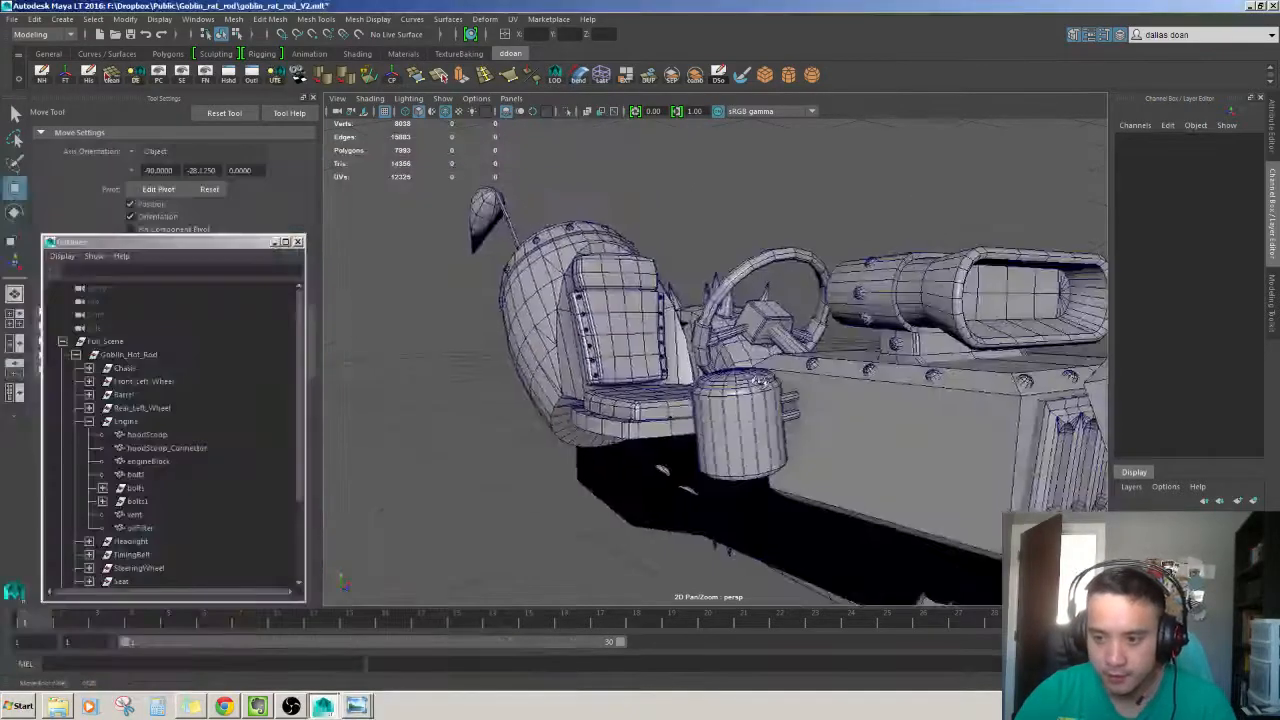
alt+drag(720, 390, 758, 392)
scroll(773, 407, up, 5)
scroll(773, 407, down, 6)
alt+drag(755, 448, 760, 400)
click(630, 487)
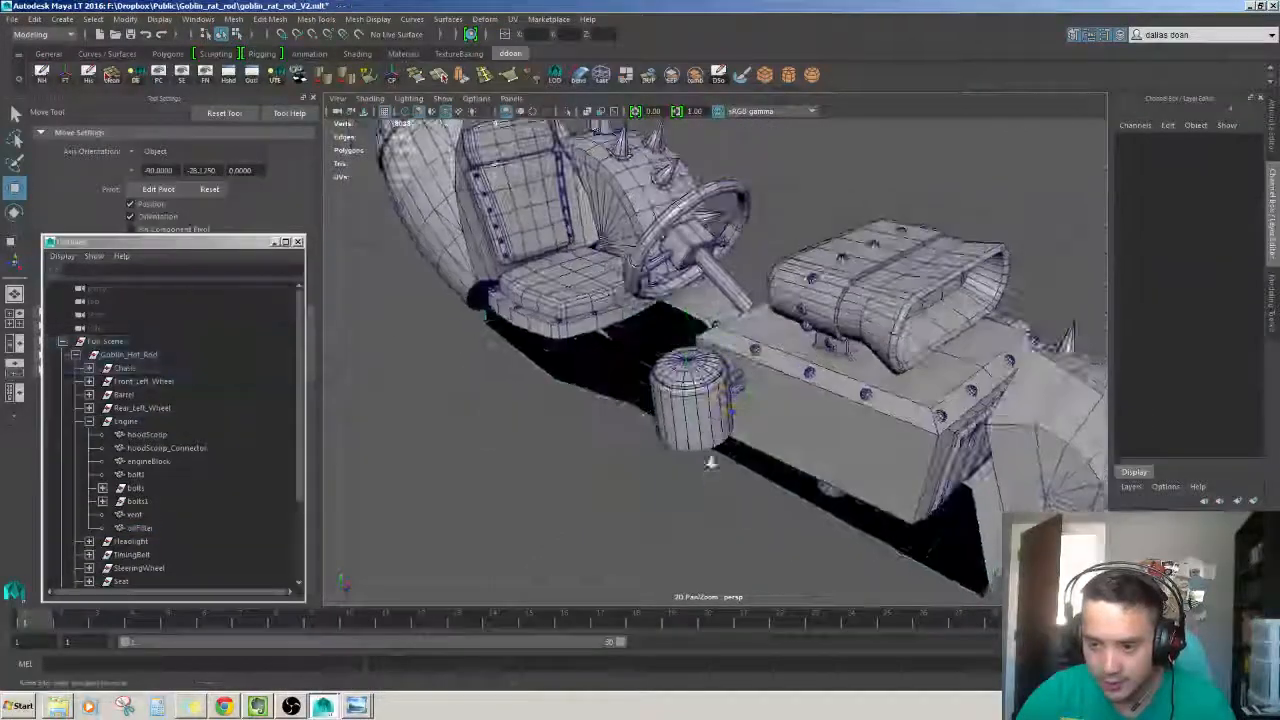
alt+right_drag(711, 460, 980, 371)
alt+drag(700, 430, 850, 470)
alt+drag(775, 428, 660, 438)
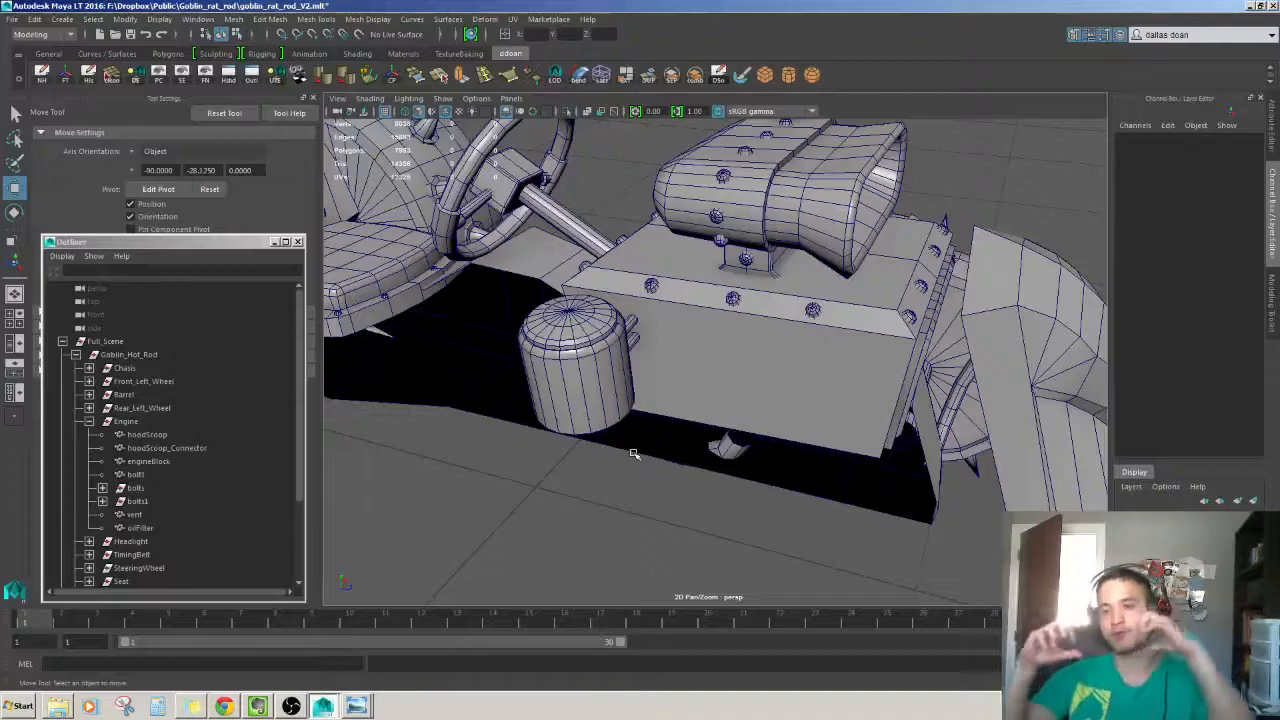
Create a polygon cube, scale it uniformly to about 0.387 and move it beside the oil filter.
alt+drag(633, 454, 540, 382)
click(557, 348)
key(f)
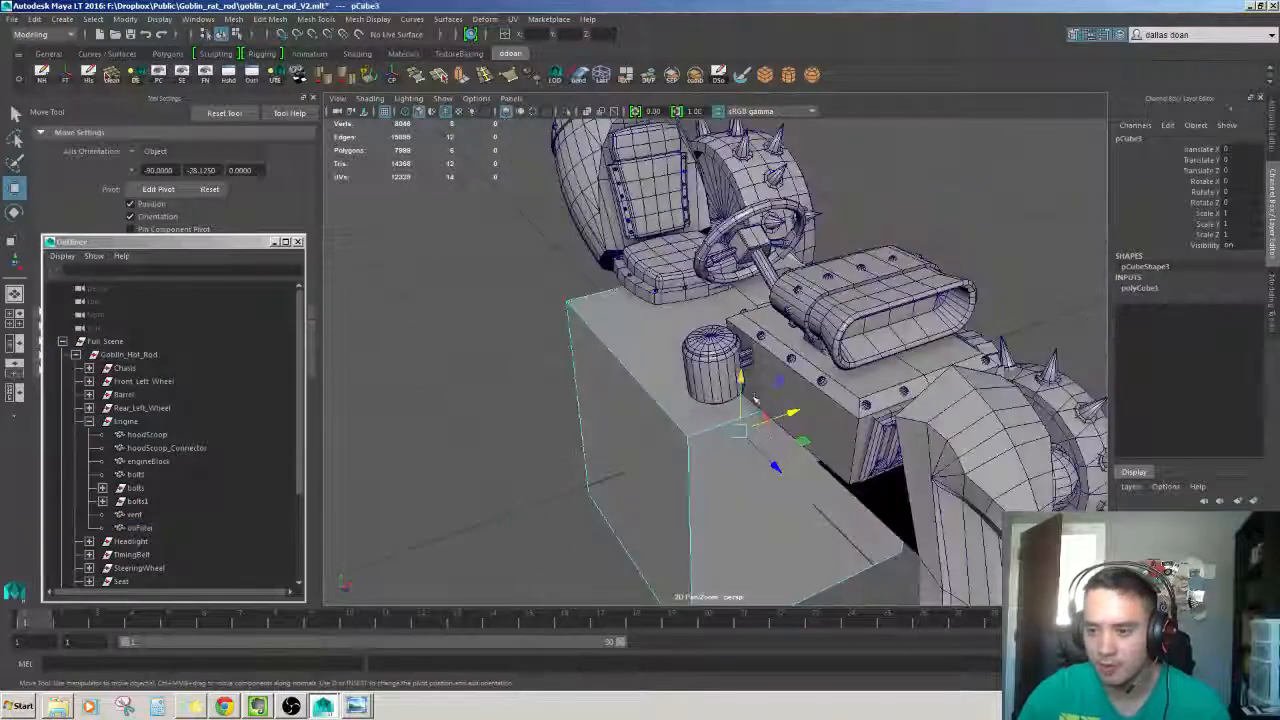
drag(742, 383, 771, 380)
key(r)
key(w)
mouse_move(840, 342)
mouse_down()
mouse_move(843, 313)
mouse_move(862, 347)
mouse_up()
key(r)
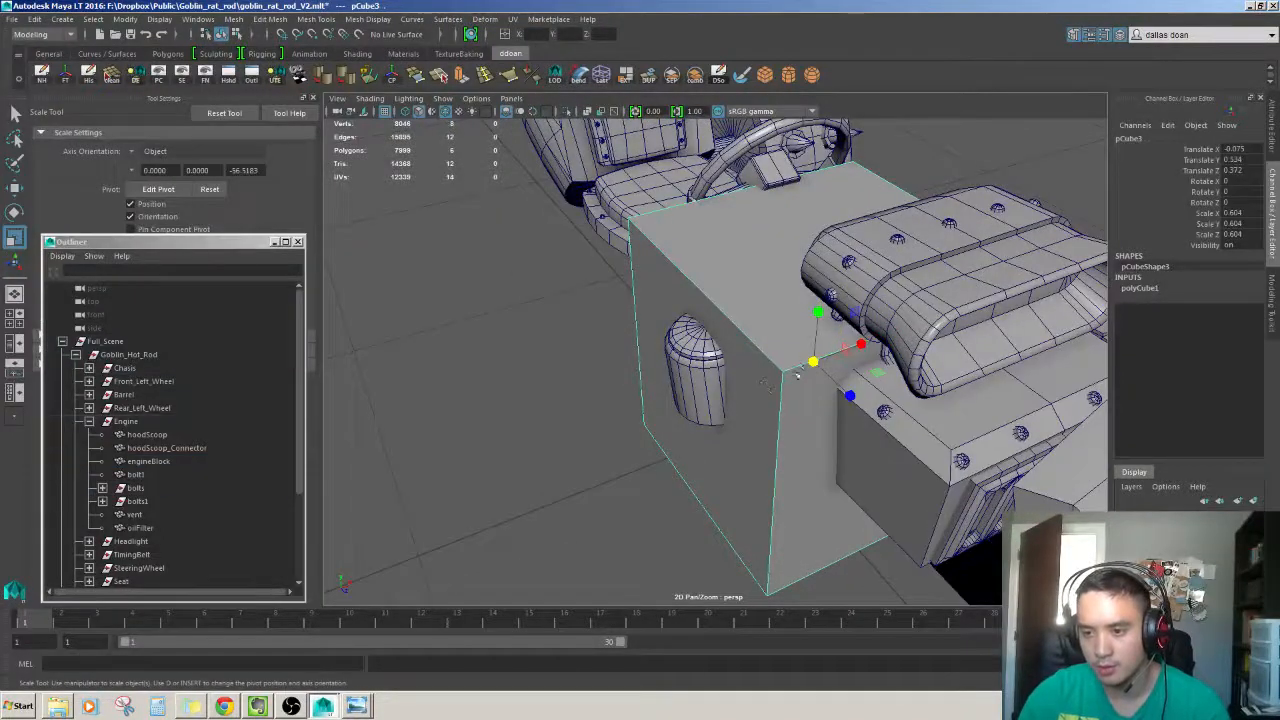
drag(789, 373, 865, 368)
key(w)
alt+drag(864, 378, 857, 365)
drag(848, 414, 893, 468)
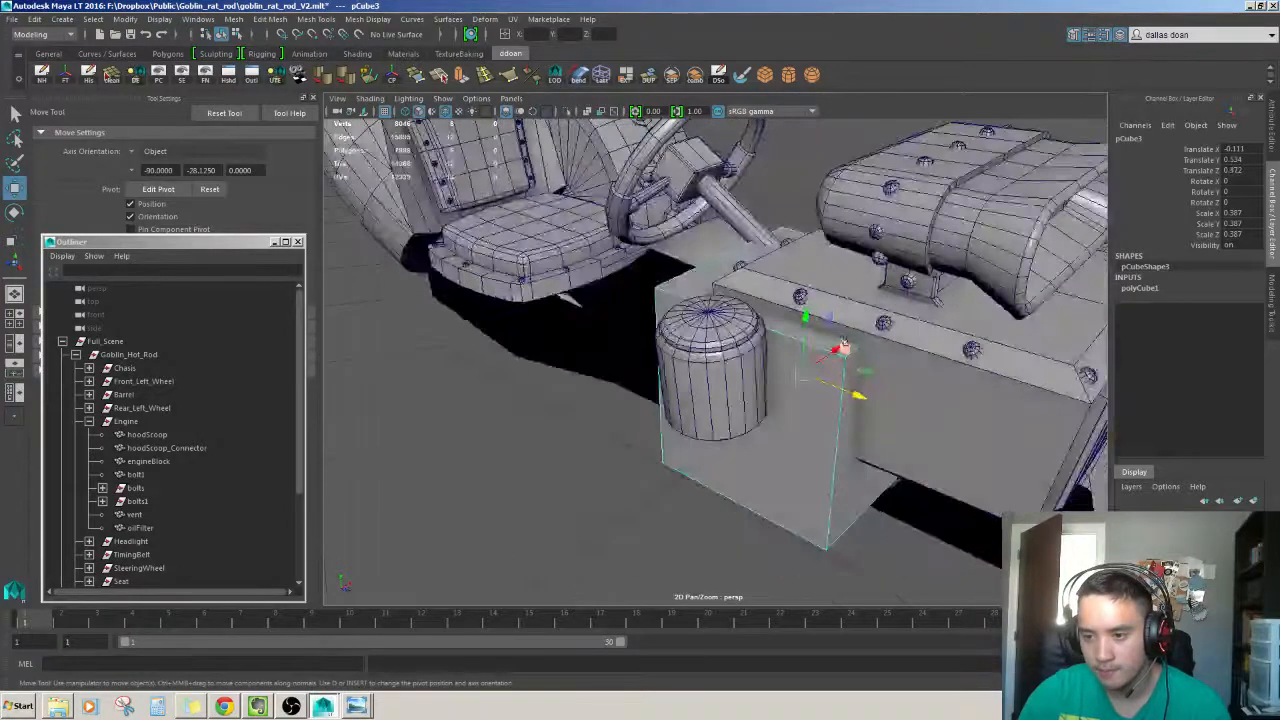
Scale the cube uniformly down to about 0.288 and raise it toward the oil filter's pipes.
drag(806, 326, 808, 286)
alt+right_drag(808, 286, 820, 348)
key(r)
drag(817, 323, 797, 323)
alt+drag(797, 325, 735, 335)
key(w)
drag(920, 343, 878, 359)
alt+drag(878, 359, 910, 338)
key(r)
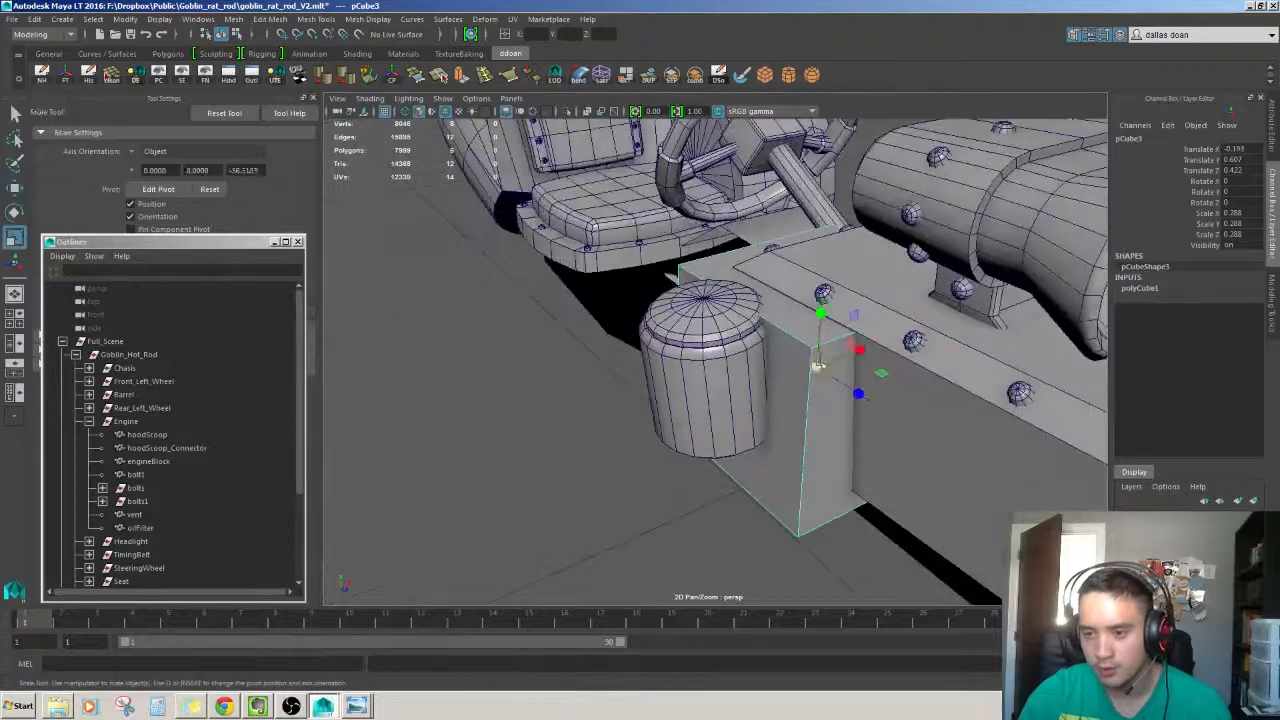
Scale the cube to about 0.133 and place it at the pipe ends, with Translate Y about 0.675 and Z about 0.467.
drag(817, 367, 783, 386)
key(w)
drag(868, 349, 842, 360)
alt+drag(842, 360, 856, 373)
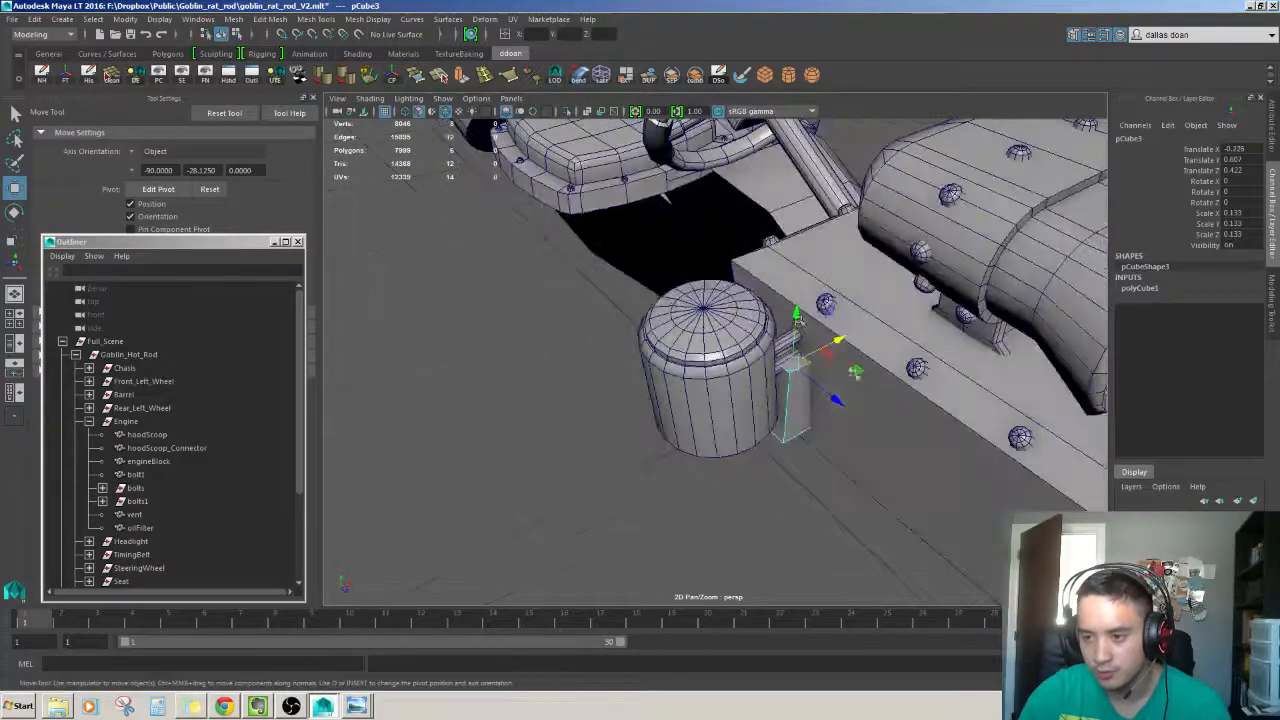
alt+right_drag(861, 377, 900, 400)
alt+drag(810, 440, 837, 457)
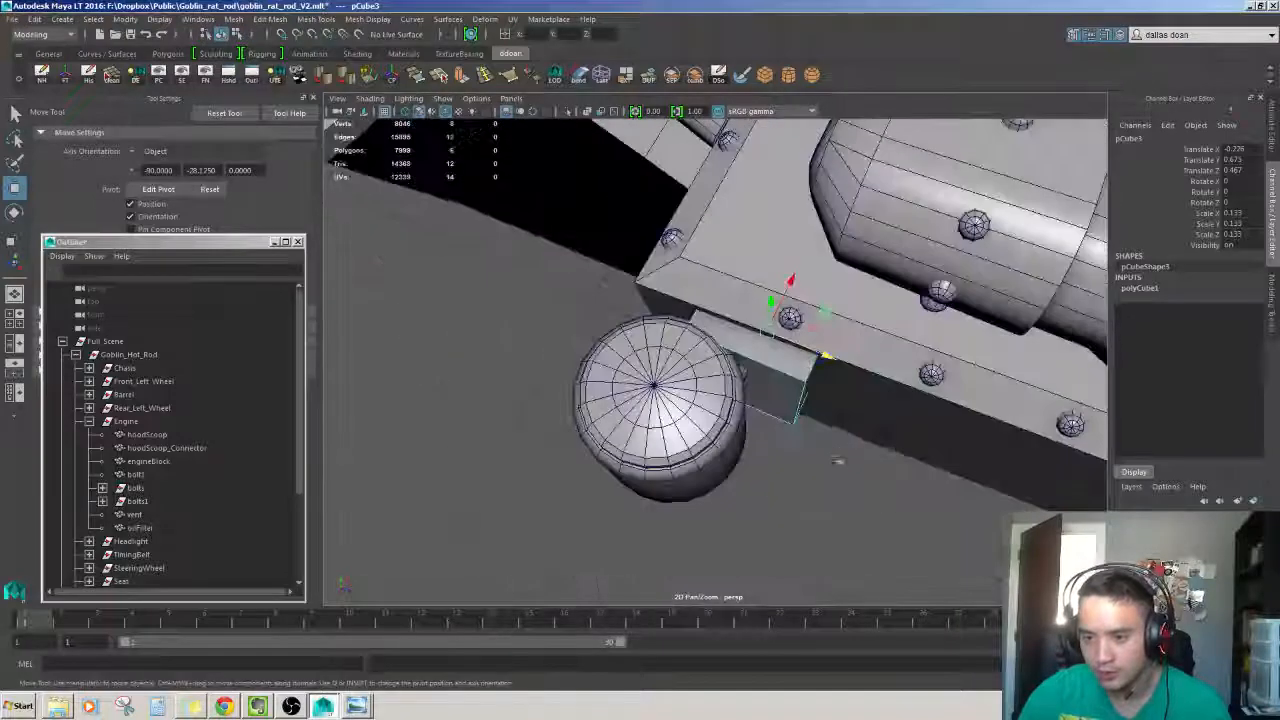
Thin the cube into a plate with Scale Z about 0.046 and pull it clear of the oil filter to Translate X about -0.607.
key(r)
drag(820, 360, 690, 285)
key(w)
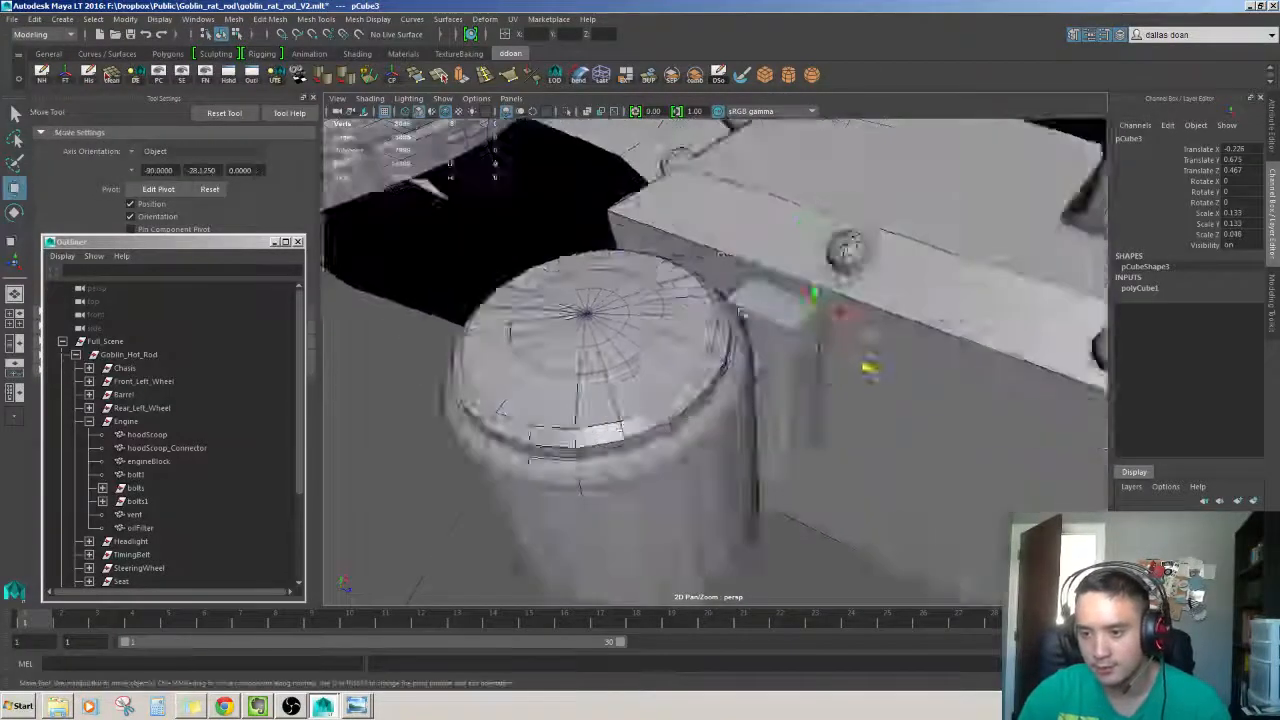
mouse_move(600, 270)
alt+right_down()
mouse_move(669, 289)
mouse_move(600, 260)
alt+right_up()
alt+drag(700, 310, 655, 440)
alt+right_drag(655, 440, 605, 425)
drag(800, 398, 562, 412)
alt+middle_drag(562, 412, 692, 358)
Delete the plate's narrow side face that points toward the engine block.
key(F11)
click(728, 358)
click(816, 361)
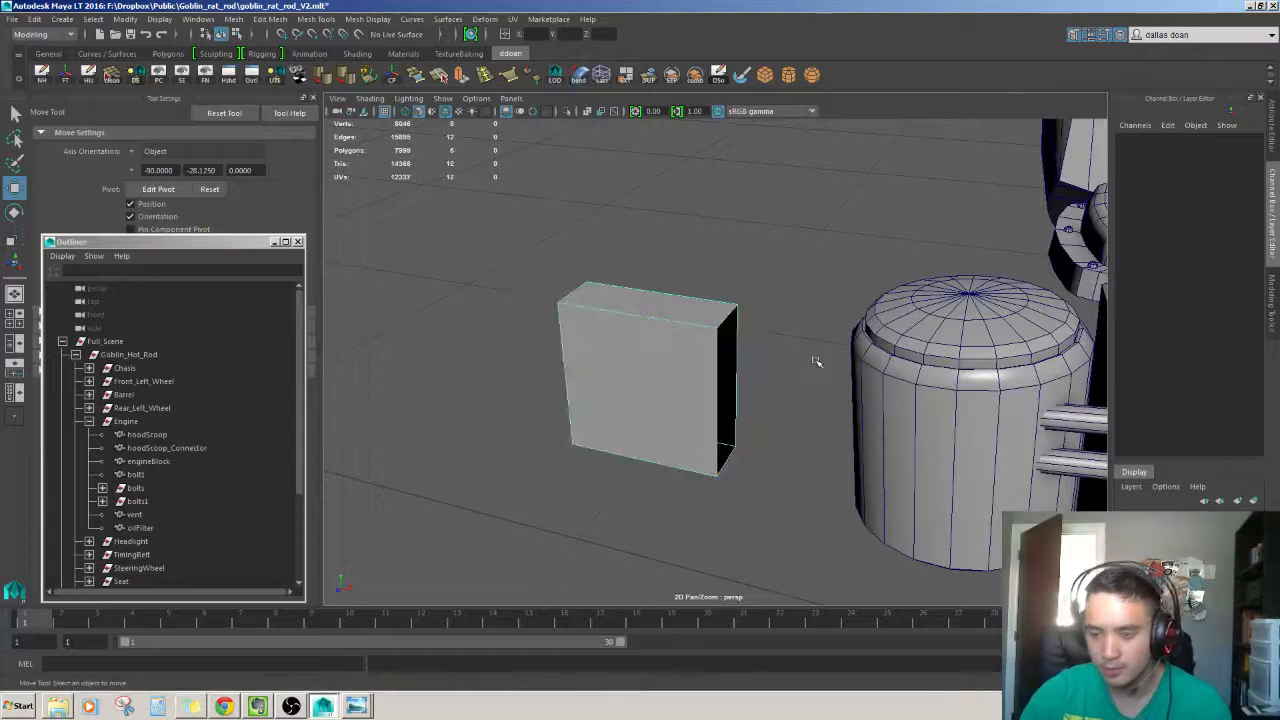
alt+drag(820, 357, 677, 351)
click(684, 298)
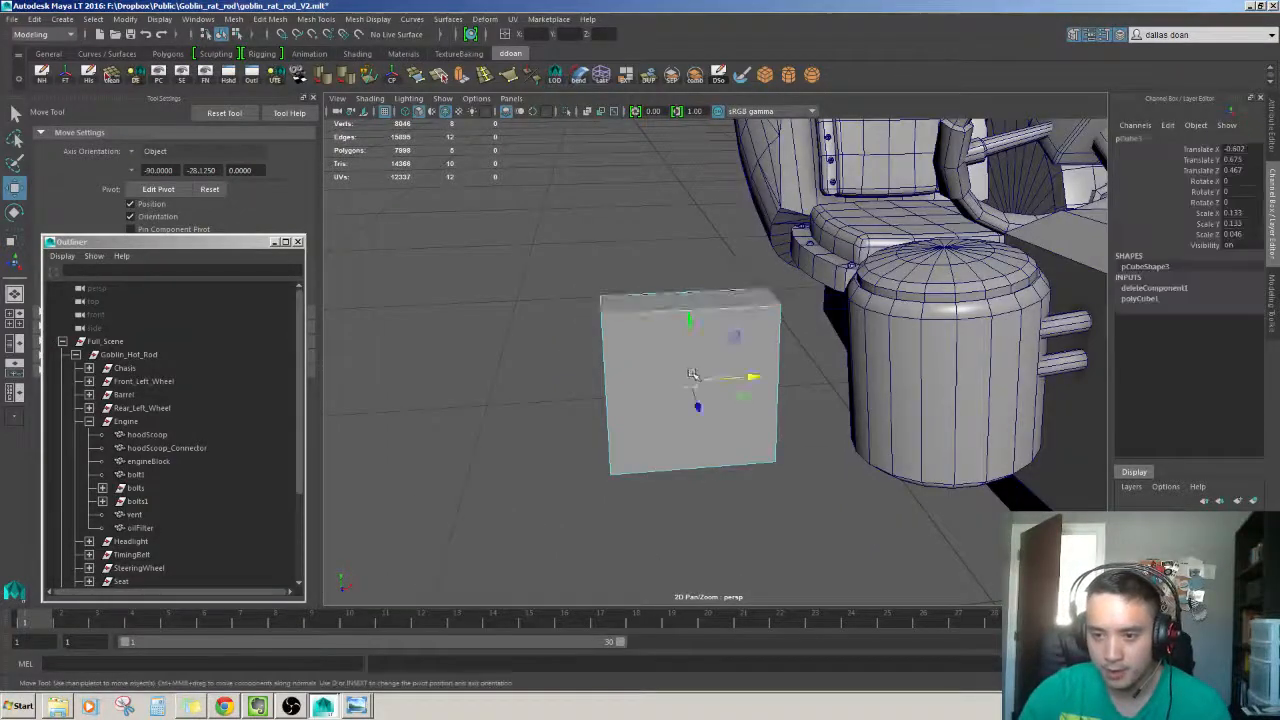
alt+drag(684, 298, 693, 374)
Slide the plate along X back to the ends of the oil filter's pipes, at about -0.306.
key(F11)
click(656, 412)
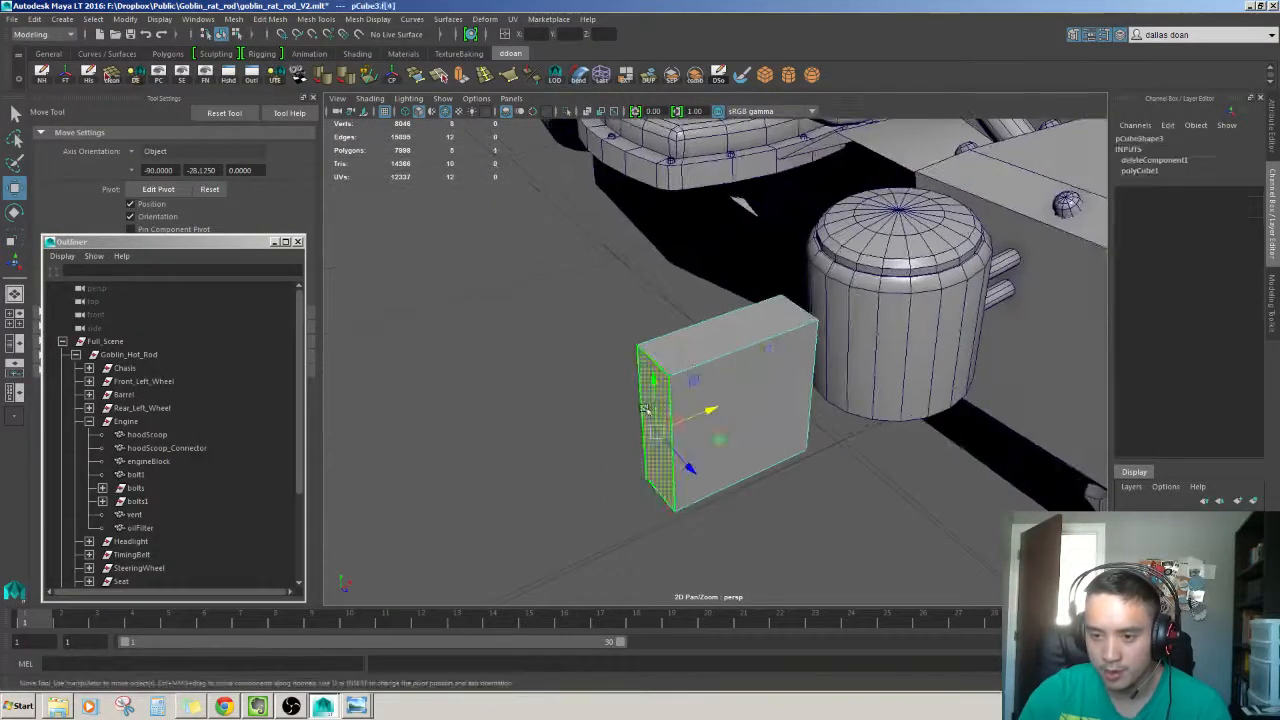
alt+drag(656, 412, 1070, 358)
click(769, 343)
key(F8)
key(f)
alt+drag(1037, 357, 900, 300)
Rotate the plate to about 5.533 degrees in Z to match the engine block's slanted side.
key(e)
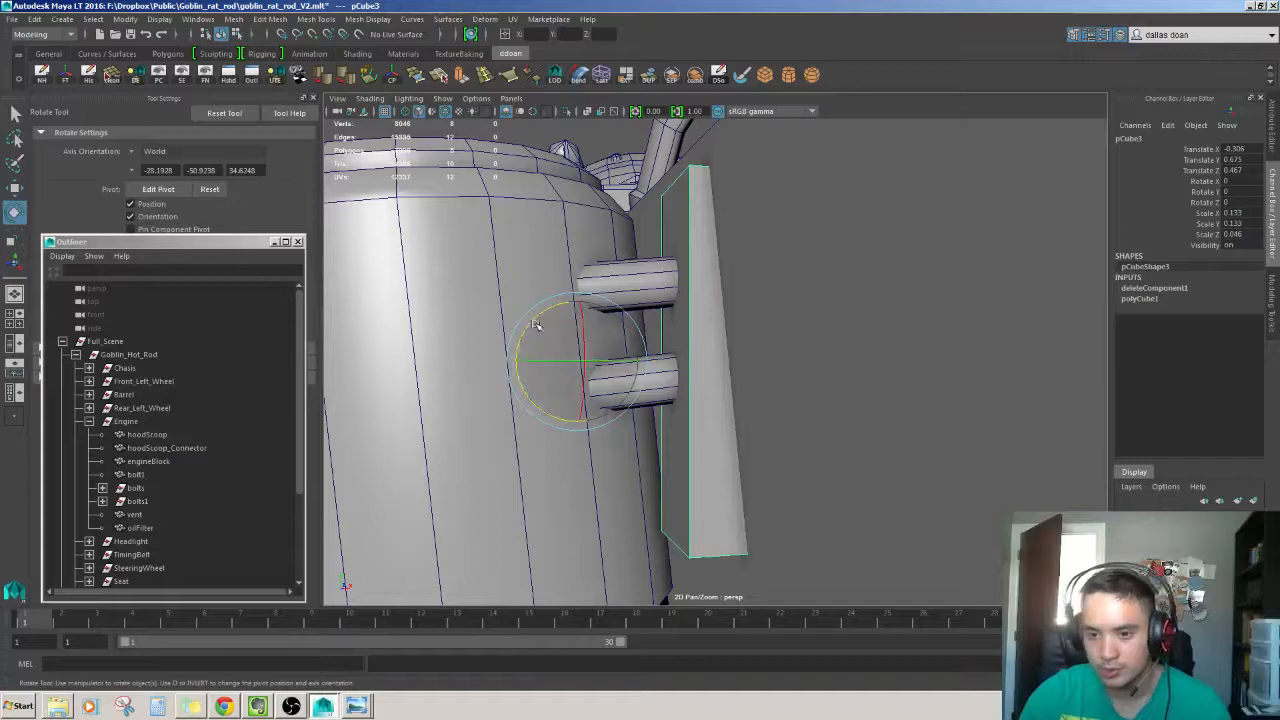
drag(535, 318, 586, 377)
key(w)
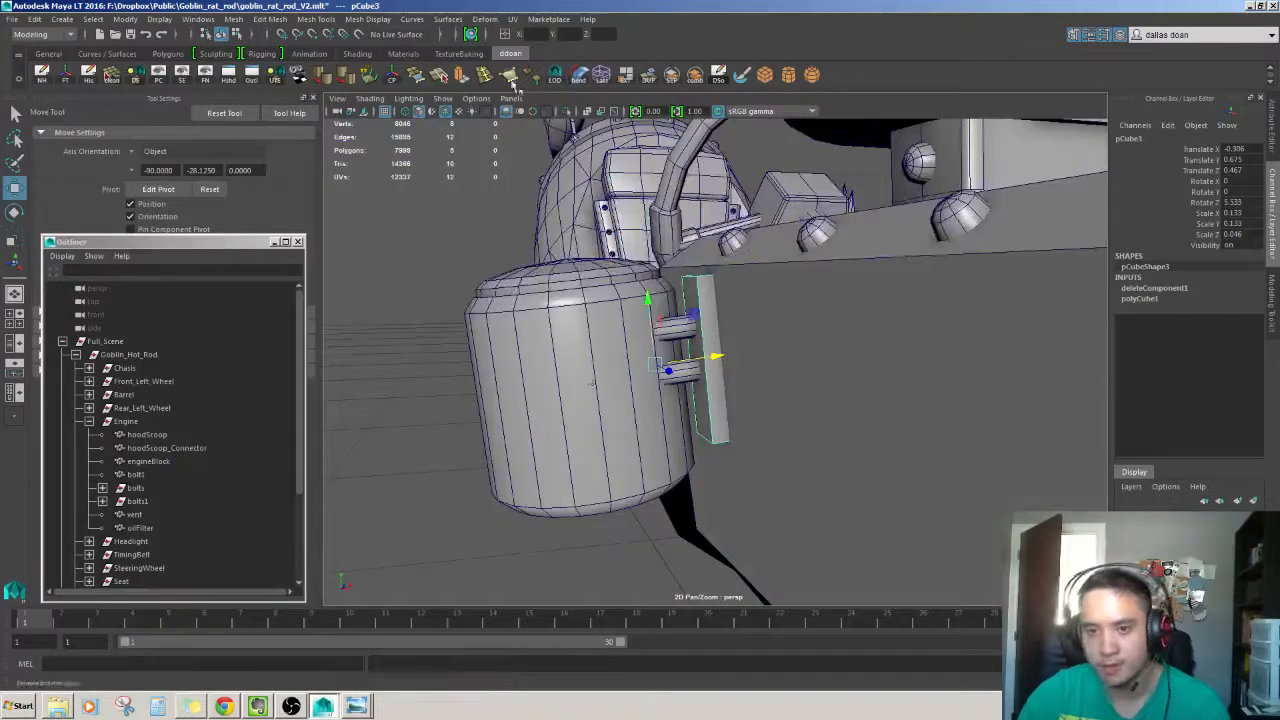
Center the plate's pivot, shorten the plate to a Scale Y of about 0.089 and fit it around the two pipes.
click(392, 78)
alt+drag(610, 255, 650, 305)
alt+right_drag(650, 305, 695, 330)
alt+drag(695, 330, 764, 353)
key(r)
key(w)
alt+drag(764, 353, 697, 276)
key(r)
key(w)
Bevel the border edges of the plate's front face with a fraction of 0.2 and 1 segment.
right_drag(697, 276, 697, 236)
click(692, 227)
shift+click(720, 275)
alt+drag(697, 448, 868, 383)
key(ctrl+b)
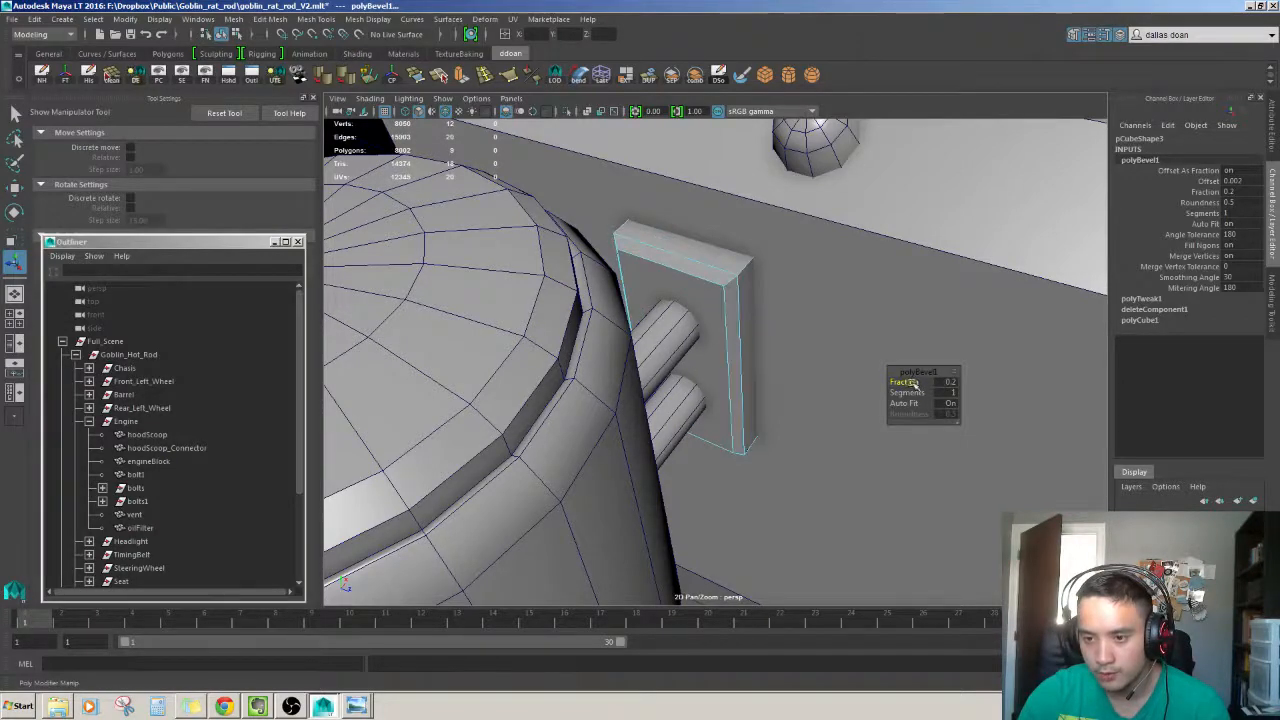
alt+drag(913, 385, 706, 306)
key(w)
Check the beveled mounting plate against the oil filter and the engine block.
click(719, 367)
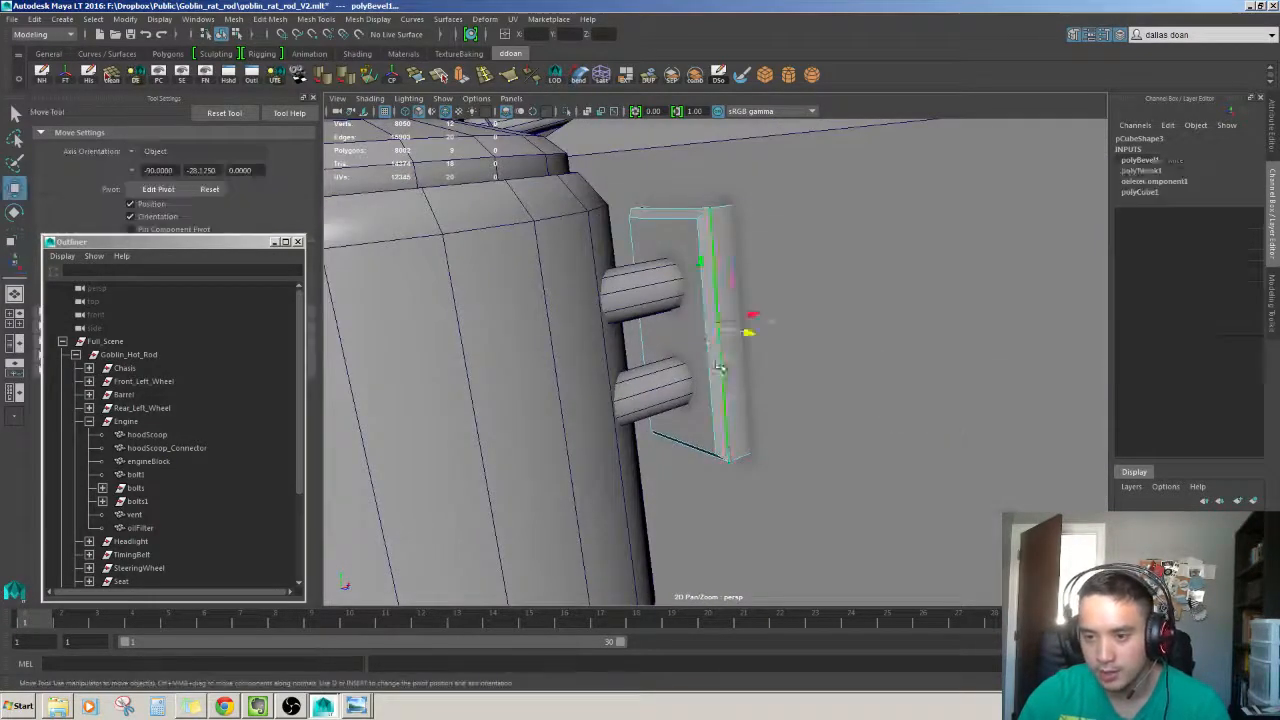
scroll(719, 367, down, 5)
alt+drag(719, 367, 672, 413)
key(F8)
click(466, 466)
scroll(563, 457, up, 8)
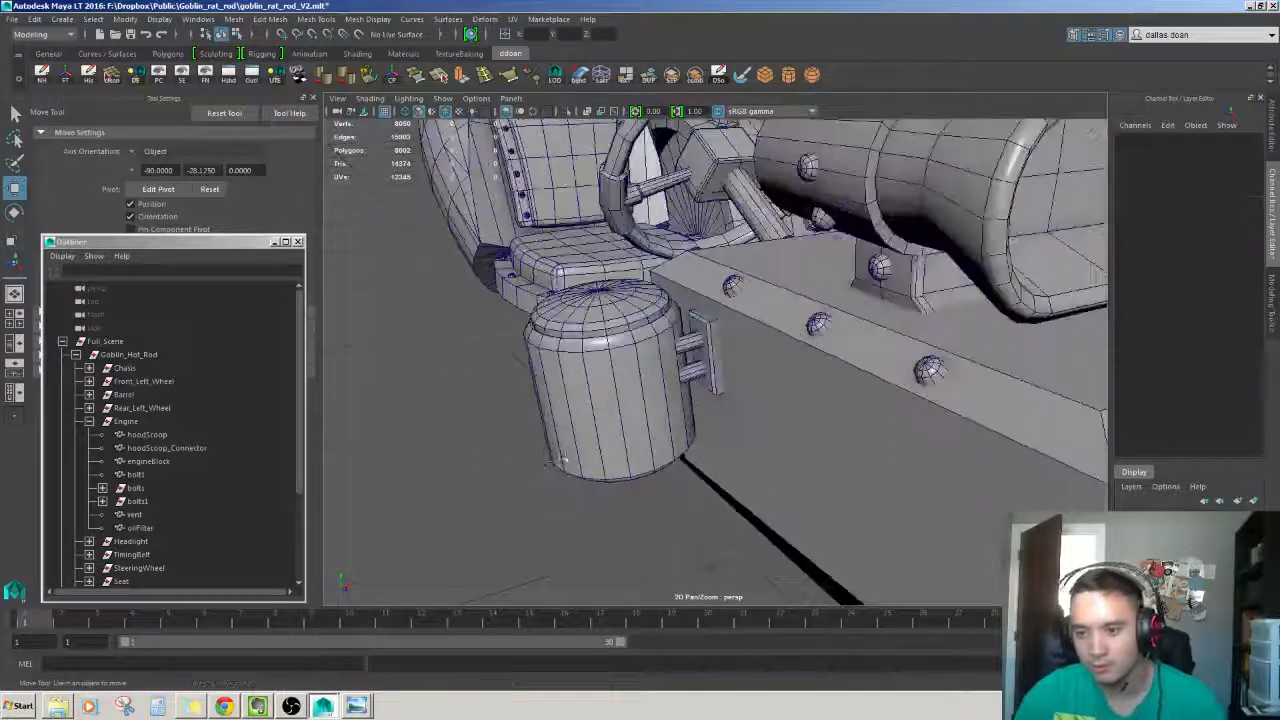
scroll(551, 429, down, 5)
alt+drag(551, 429, 640, 440)
scroll(622, 436, up, 5)
scroll(606, 402, down, 5)
scroll(640, 440, up, 8)
Split the plate's horizontal edge ring to insert a vertical edge loop down its middle.
click(676, 318)
mouse_move(676, 318)
alt+mouse_down()
mouse_move(668, 396)
mouse_move(668, 300)
alt+mouse_up()
key(F10)
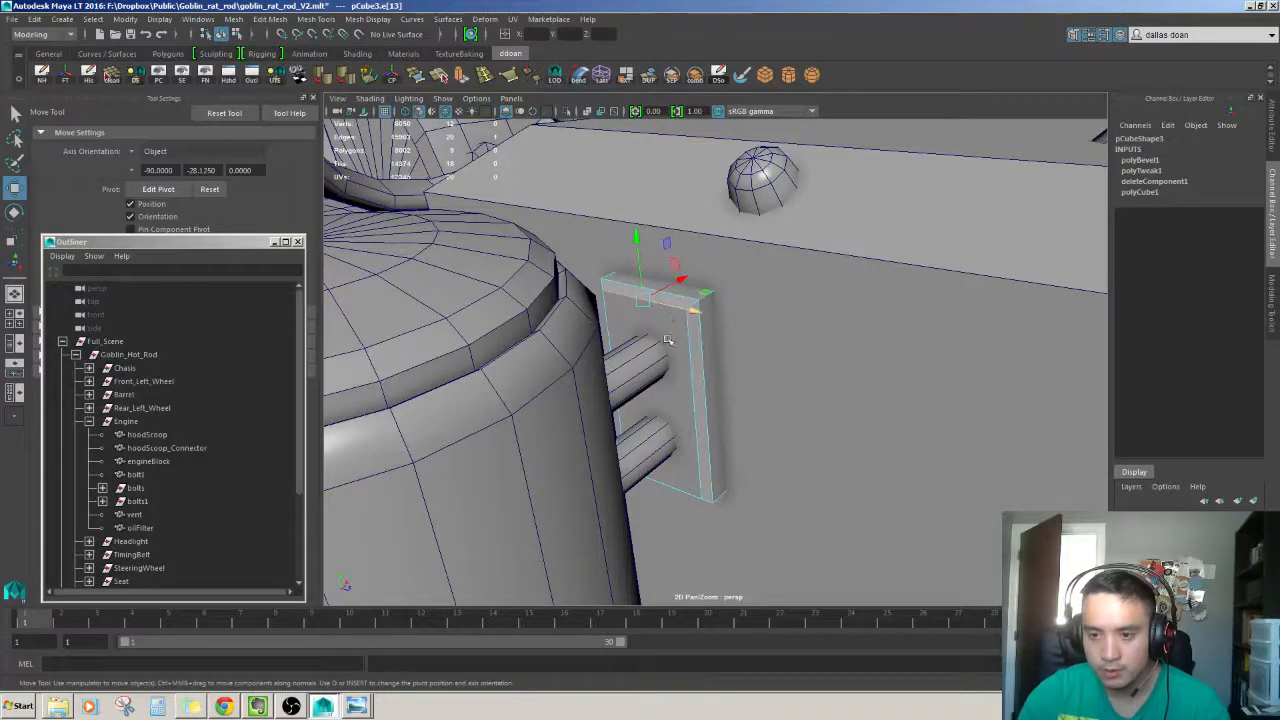
ctrl+right_drag(612, 328, 703, 349)
alt+drag(703, 349, 663, 340)
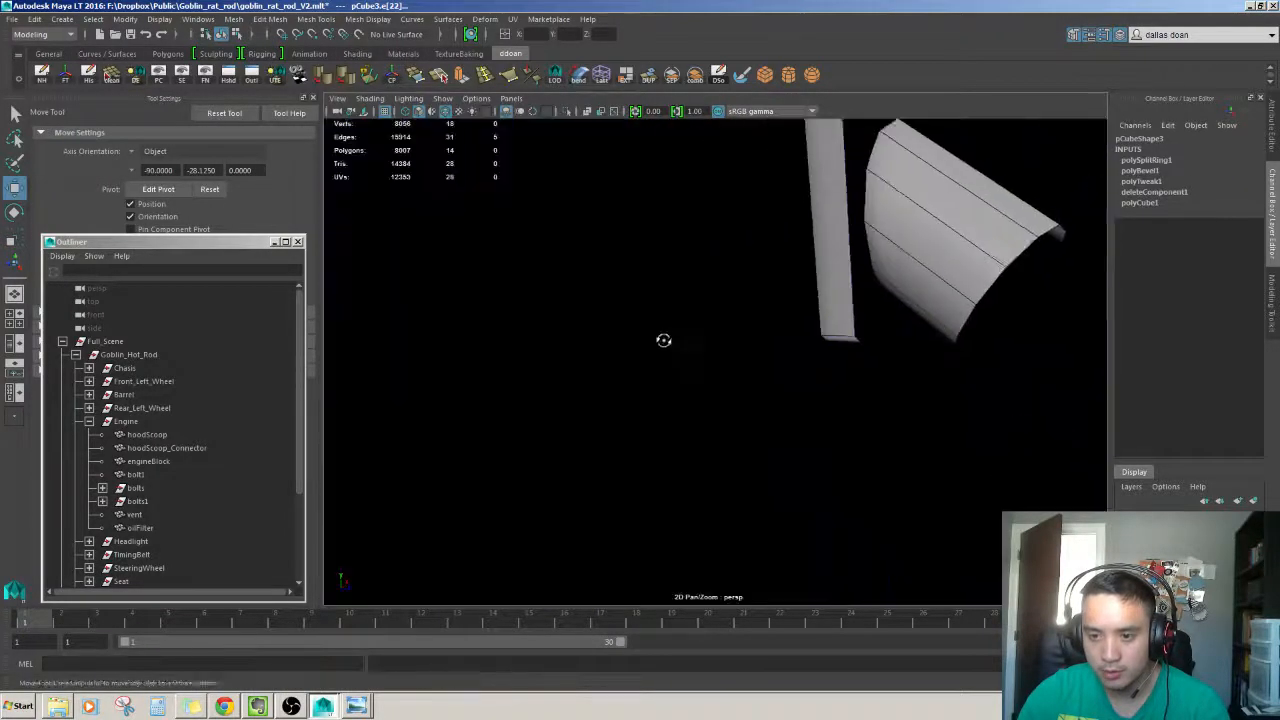
alt+right_drag(663, 340, 697, 371)
alt+drag(697, 371, 677, 388)
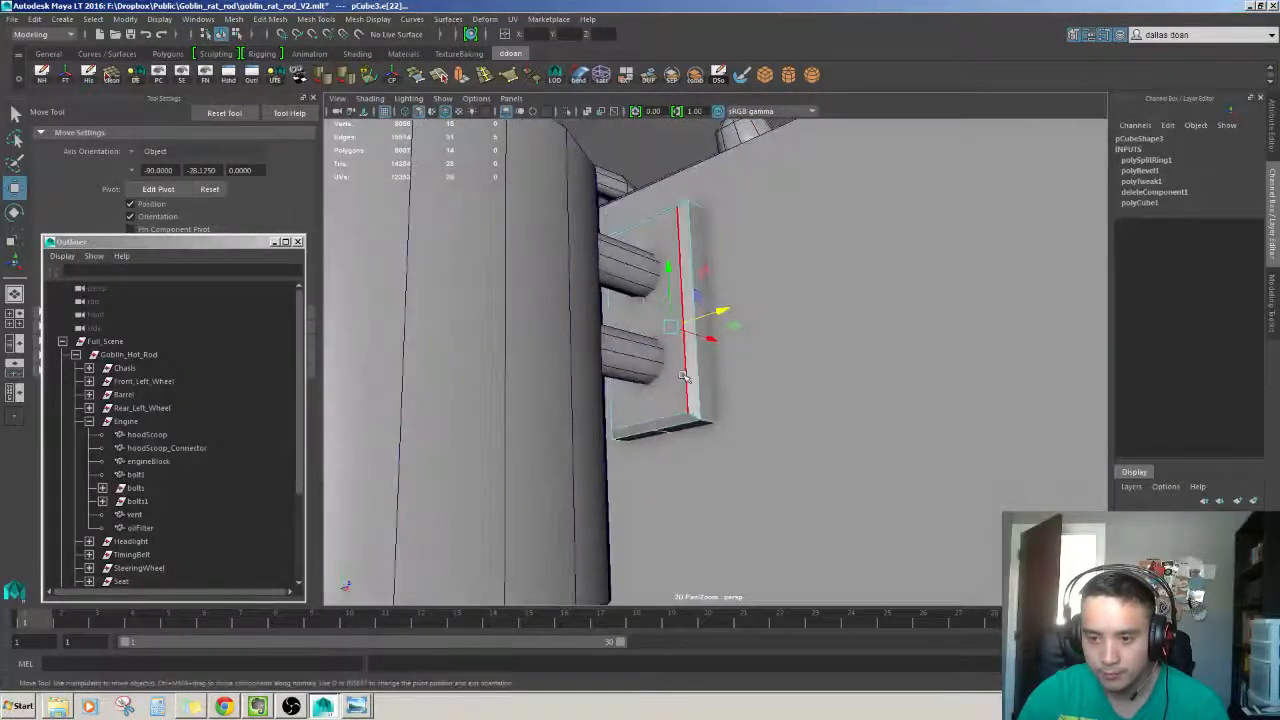
Insert two more vertical edge loops so the plate is divided into four columns.
key(g)
click(631, 432)
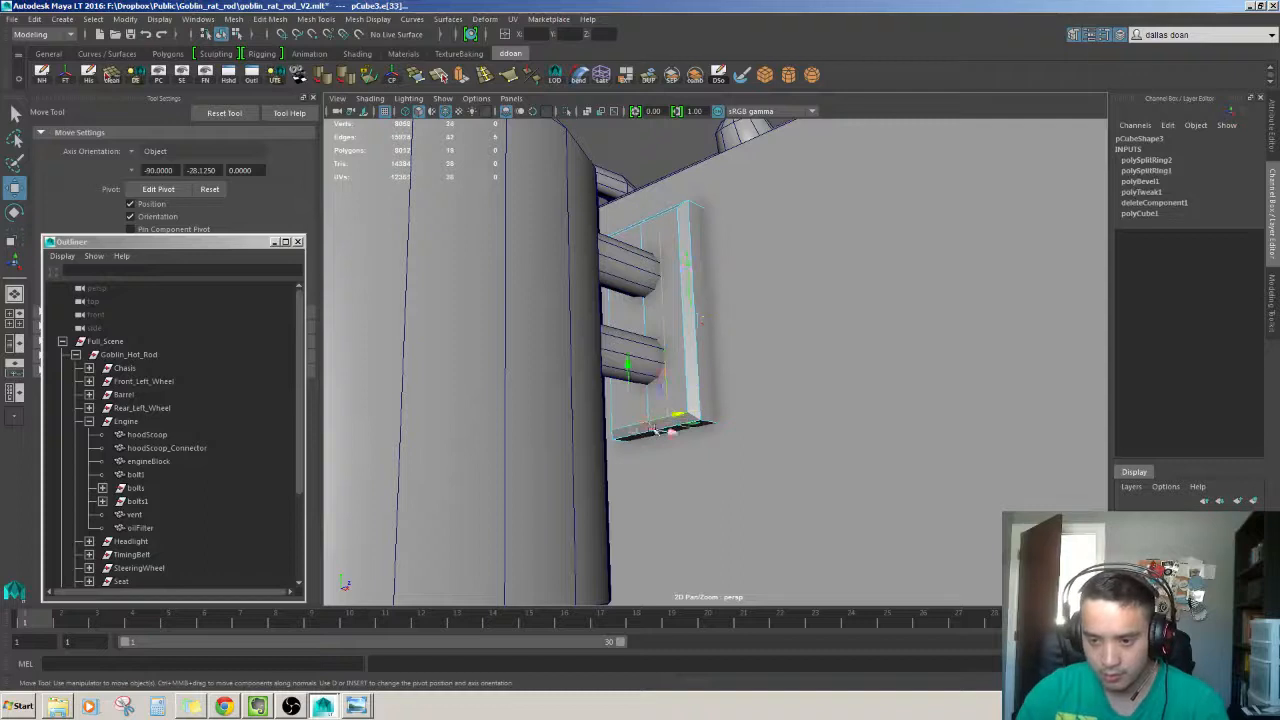
key(g)
alt+drag(634, 431, 650, 427)
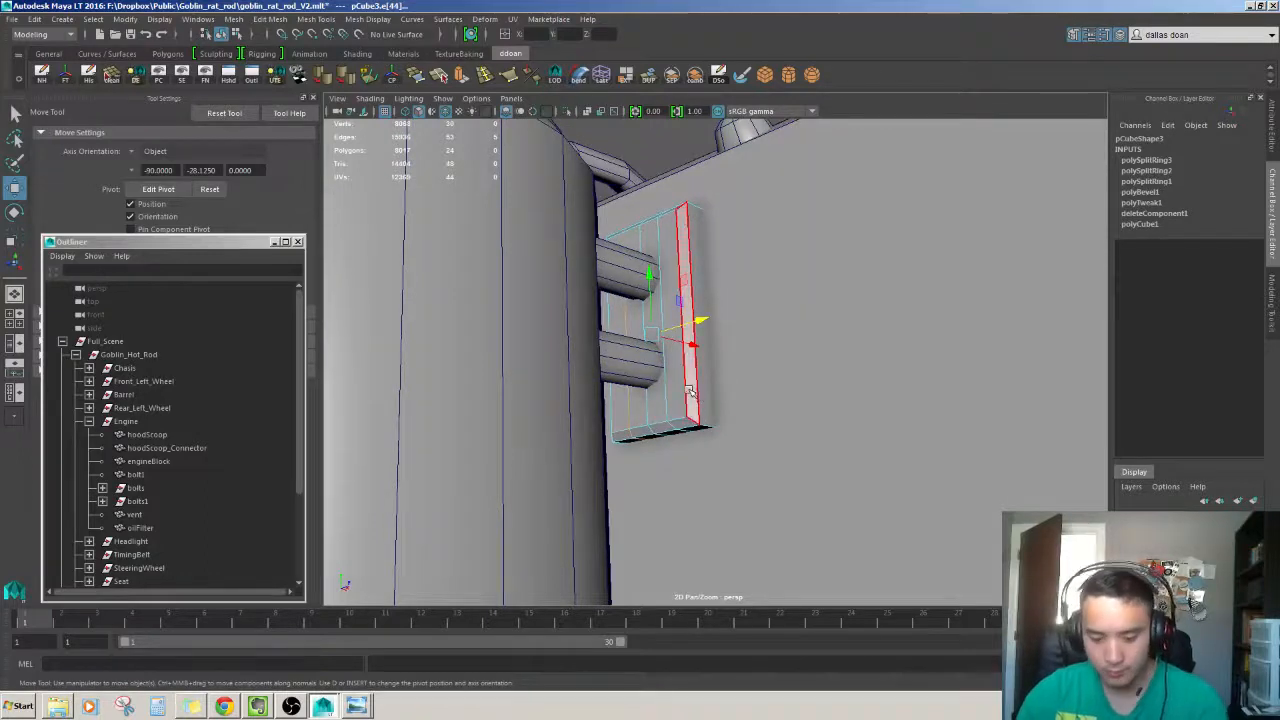
Isolate the mounting plate in the viewport and switch to editing its vertices.
key(F8)
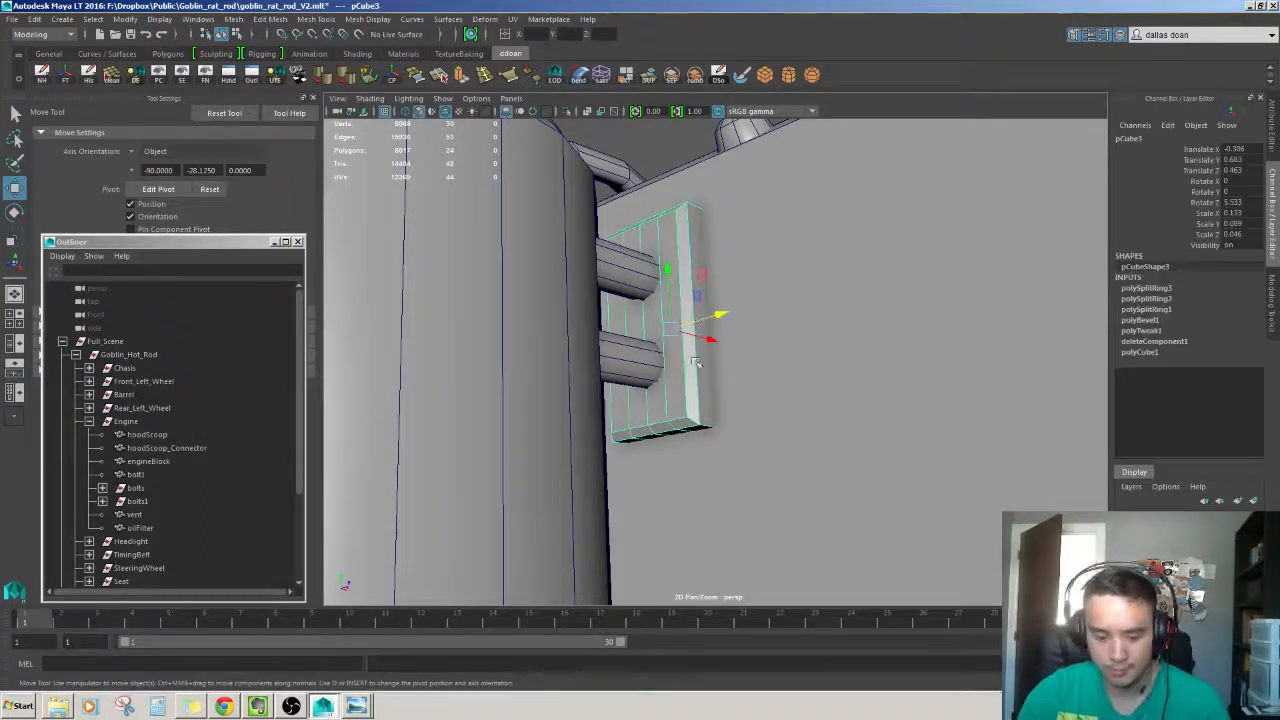
key(ctrl+1)
alt+drag(680, 400, 600, 472)
key(F8)
alt+drag(646, 266, 657, 303)
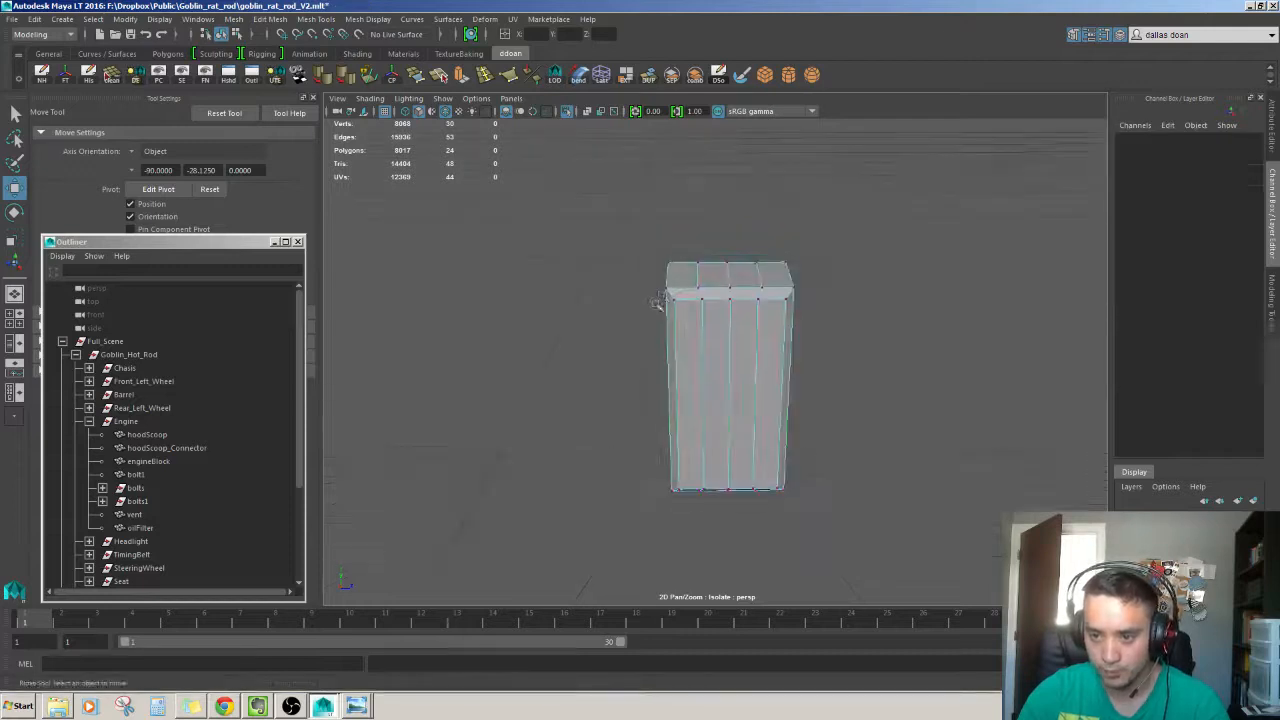
Scale the vertices of the plate's two outer edge columns down in height to chamfer its four corners.
drag(645, 223, 684, 332)
alt+drag(684, 375, 676, 346)
shift+drag(637, 387, 684, 484)
alt+drag(676, 475, 685, 438)
key(r)
alt+drag(712, 355, 668, 291)
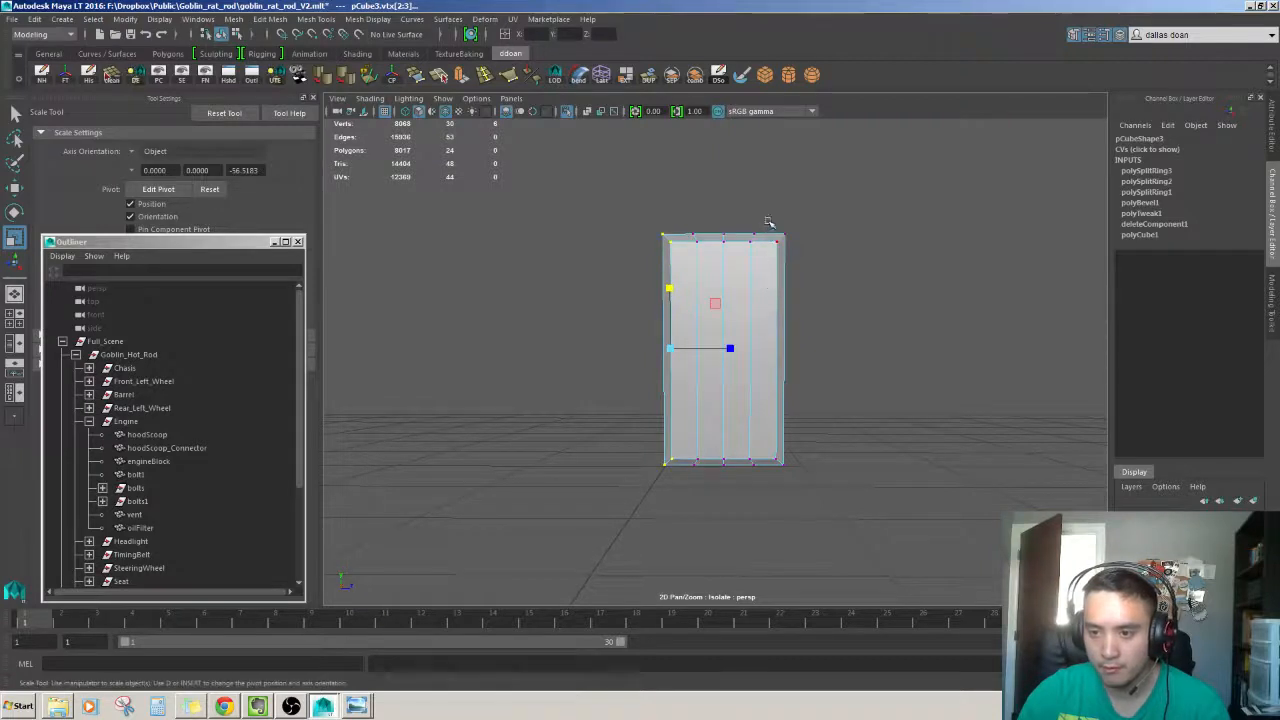
alt+drag(766, 223, 751, 445)
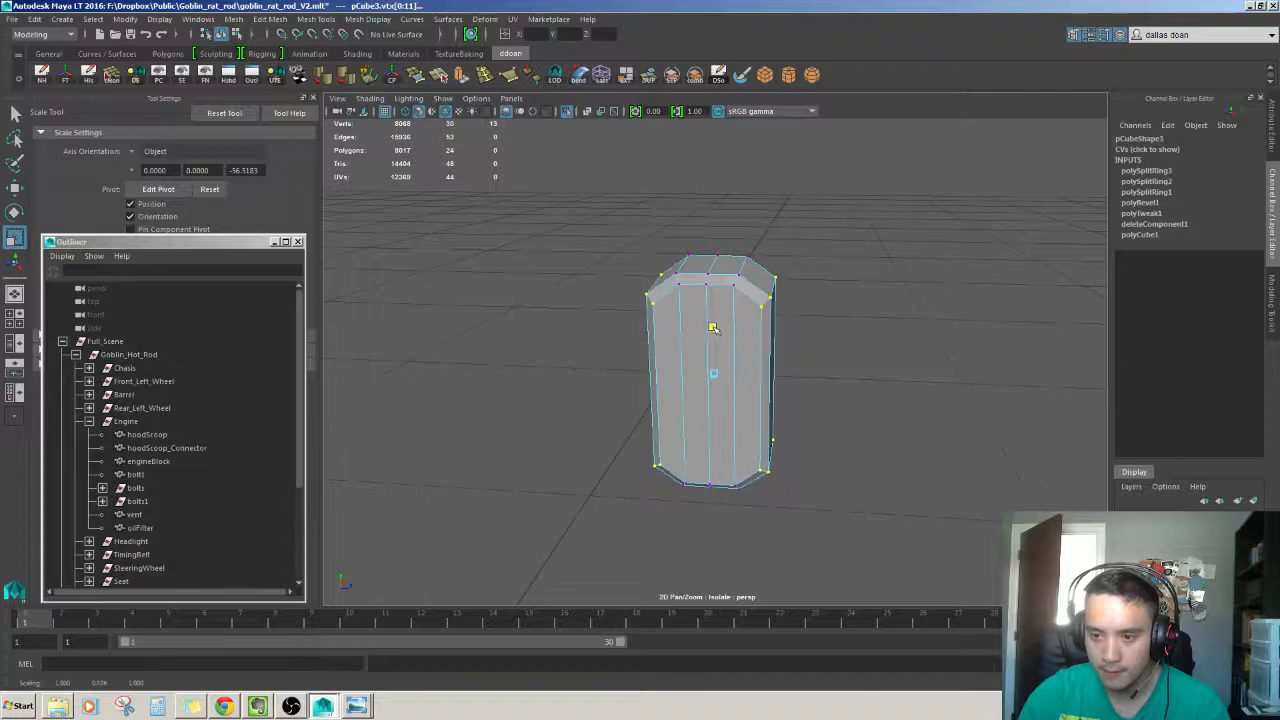
alt+drag(712, 328, 703, 260)
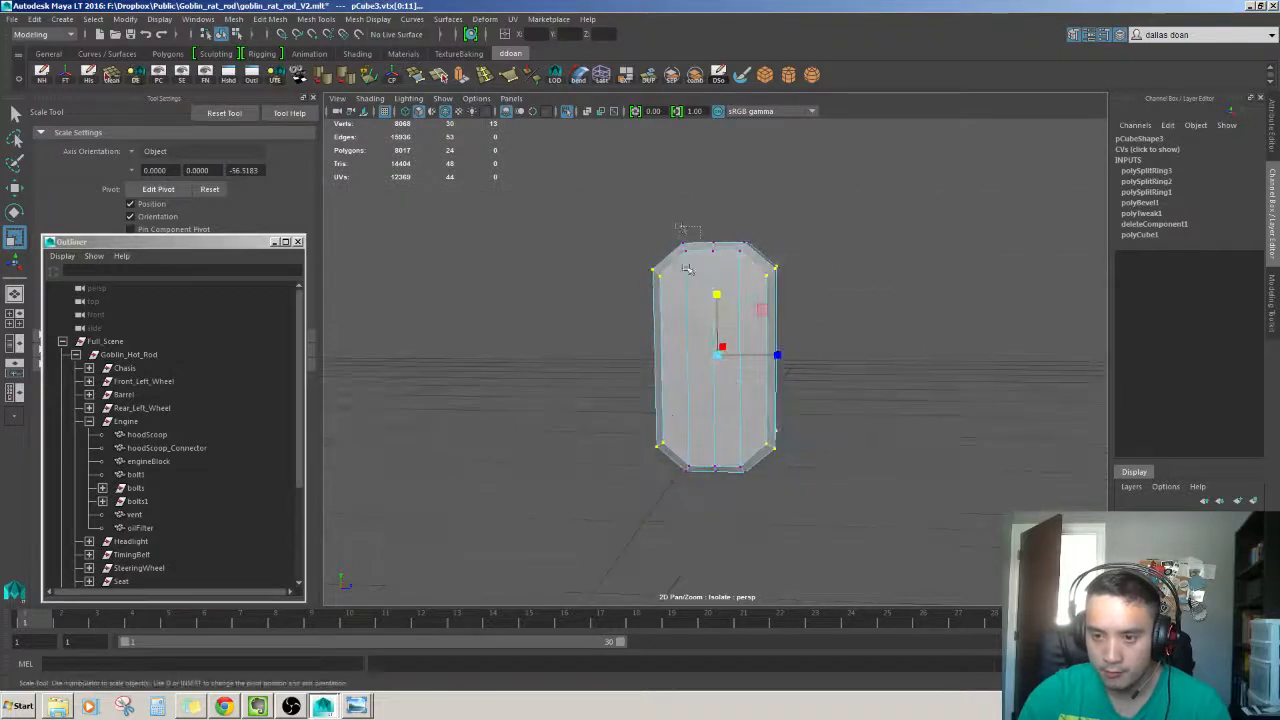
alt+drag(697, 513, 717, 279)
key(ctrl+z)
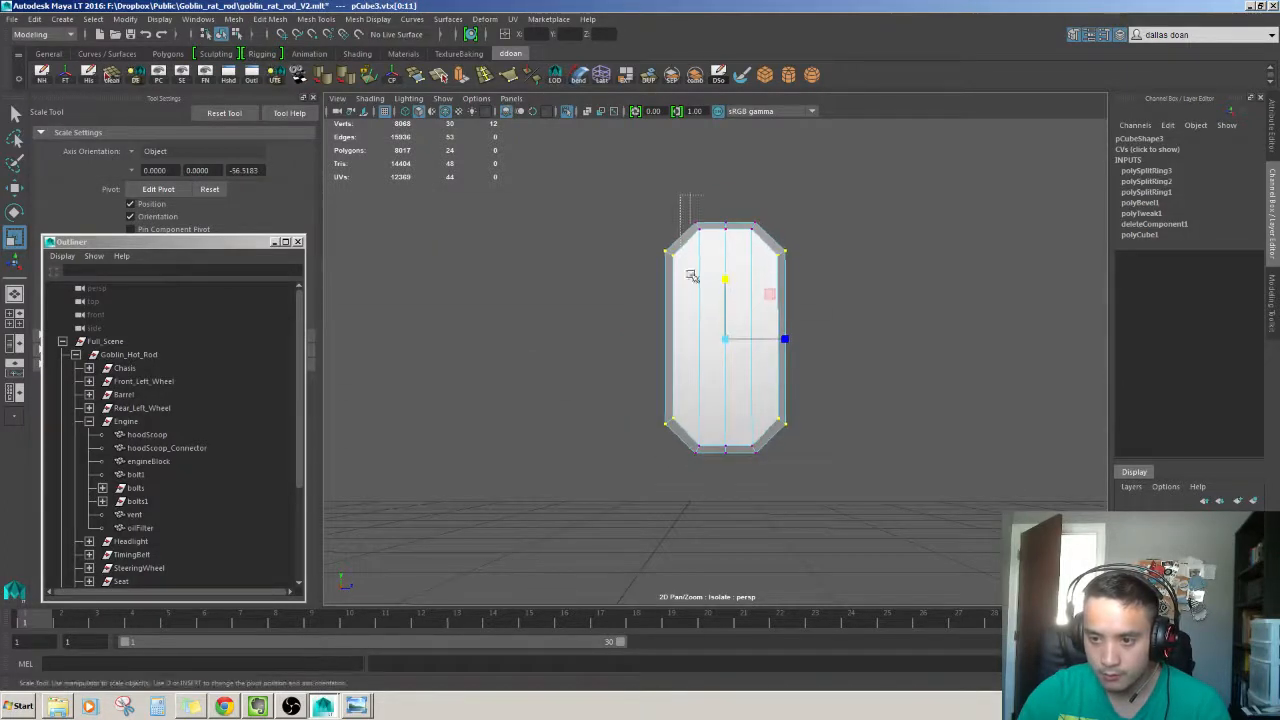
Scale the vertices on both sides of the plate's center line slightly down in height to round its ends.
alt+drag(710, 485, 722, 410)
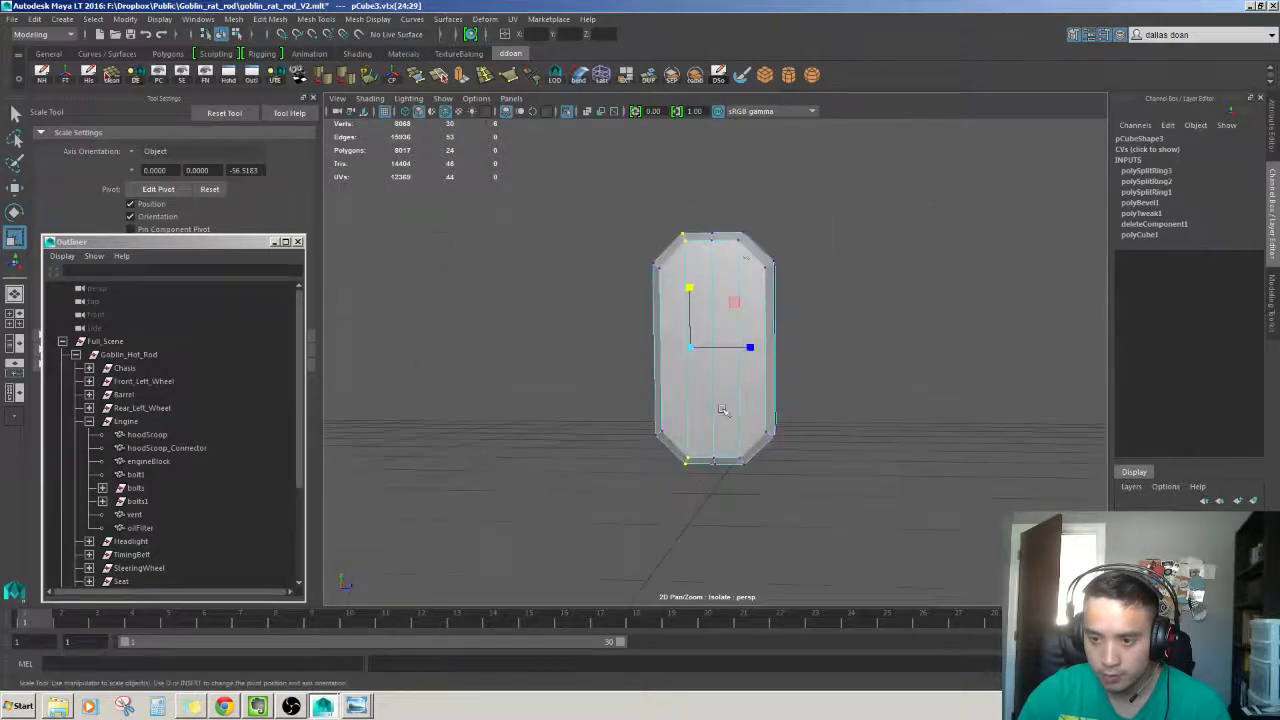
drag(760, 498, 760, 498)
alt+drag(760, 497, 729, 506)
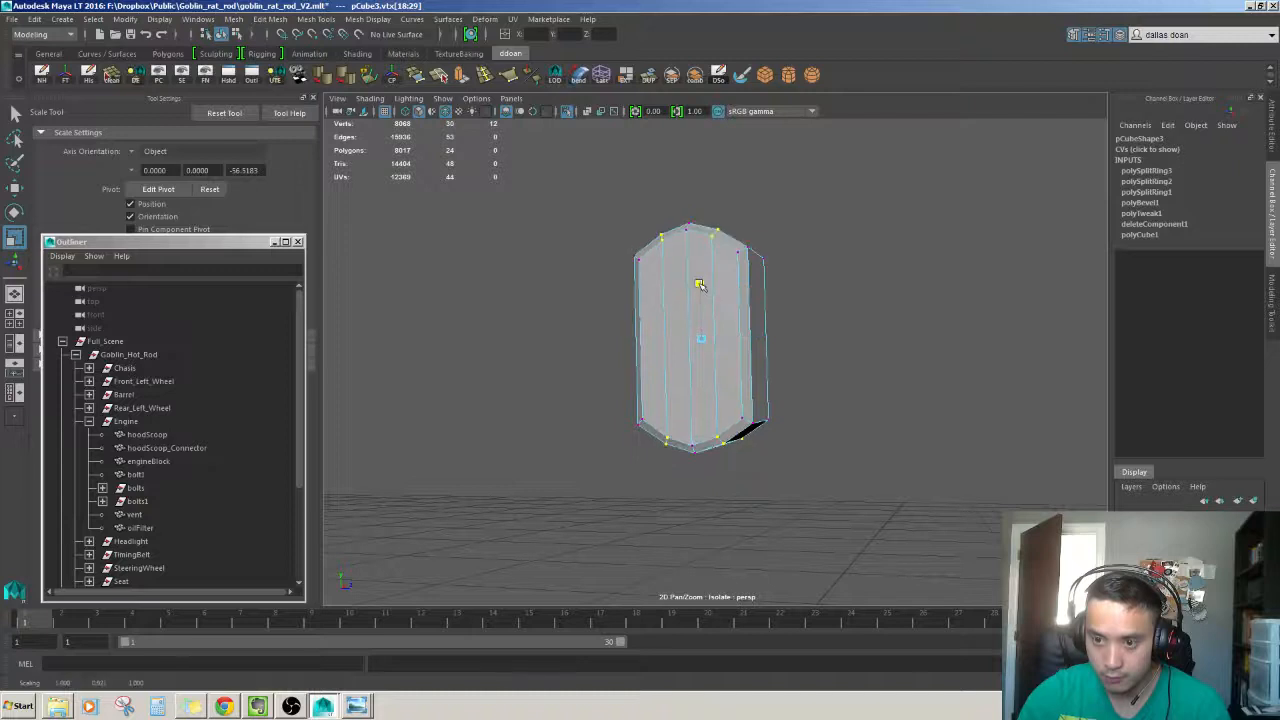
alt+drag(700, 284, 736, 330)
key(F8)
Delete the plate's construction history and leave isolation to show the whole car.
scroll(706, 381, down, 3)
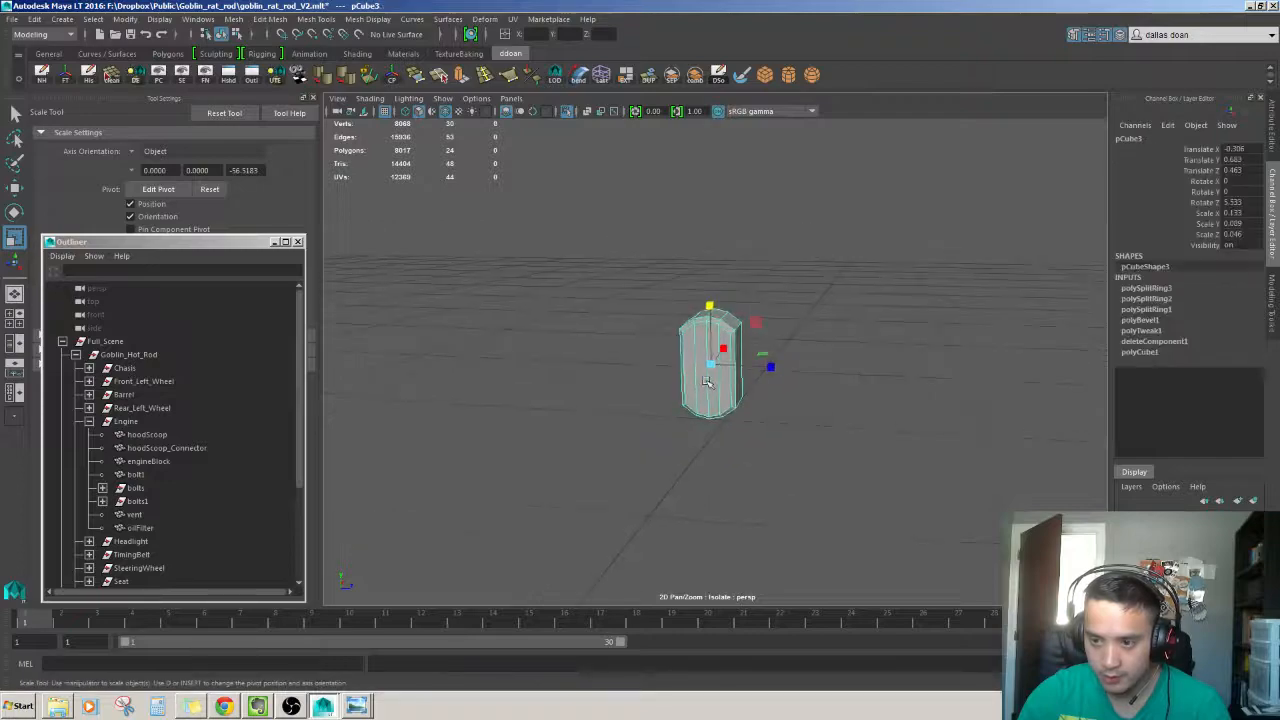
key(alt+shift+d)
key(ctrl+1)
alt+drag(724, 374, 579, 571)
scroll(700, 378, up, 5)
key(w)
Inspect the rounded mounting plate on the oil filter up close and within the whole car.
scroll(701, 404, down, 7)
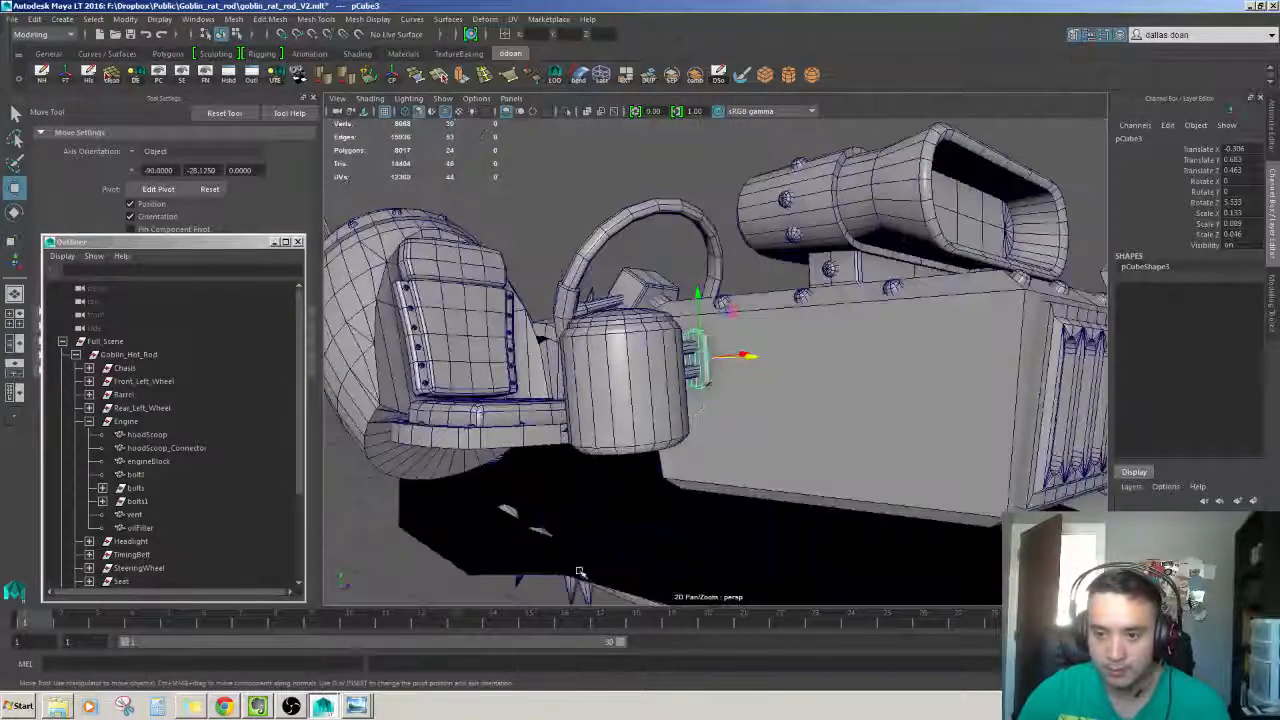
click(579, 155)
scroll(634, 329, up, 5)
alt+drag(634, 329, 745, 388)
click(697, 374)
scroll(690, 378, up, 5)
scroll(693, 368, down, 6)
scroll(731, 335, down, 6)
click(520, 444)
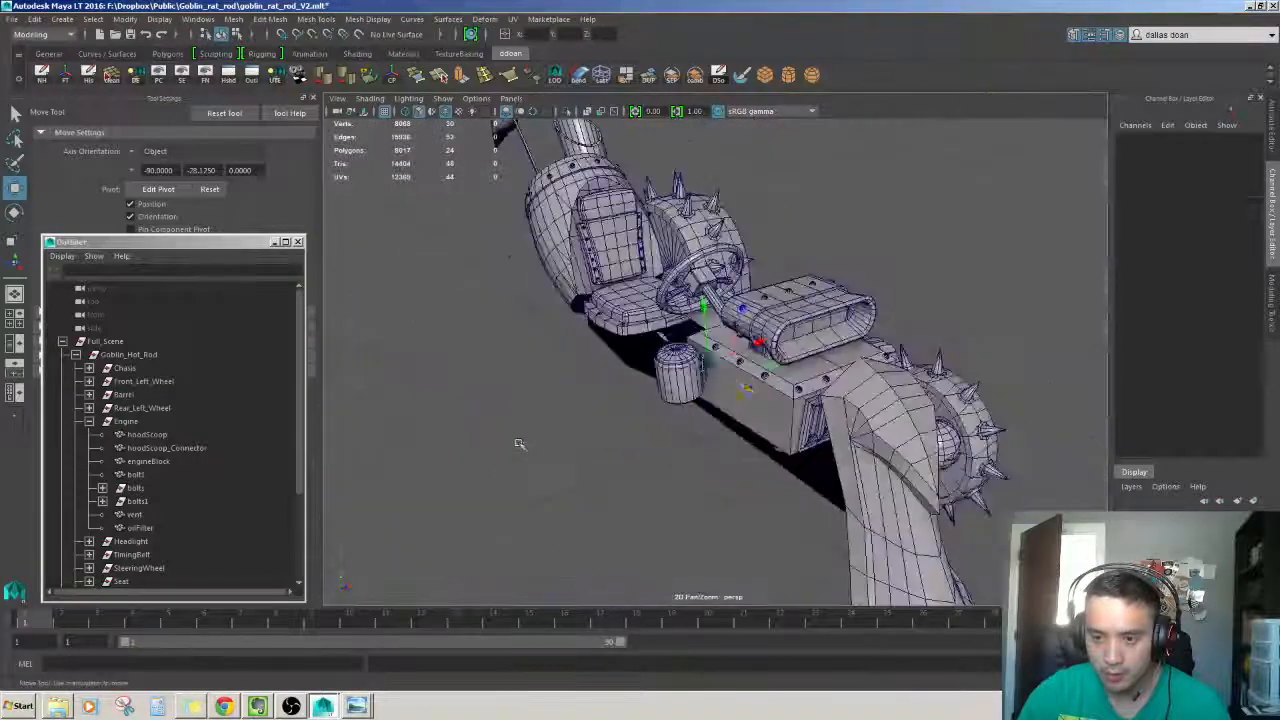
scroll(521, 443, up, 8)
alt+drag(521, 443, 594, 380)
click(670, 361)
scroll(671, 360, up, 6)
alt+drag(671, 360, 494, 355)
click(680, 352)
key(r)
key(ctrl+z)
key(F9)
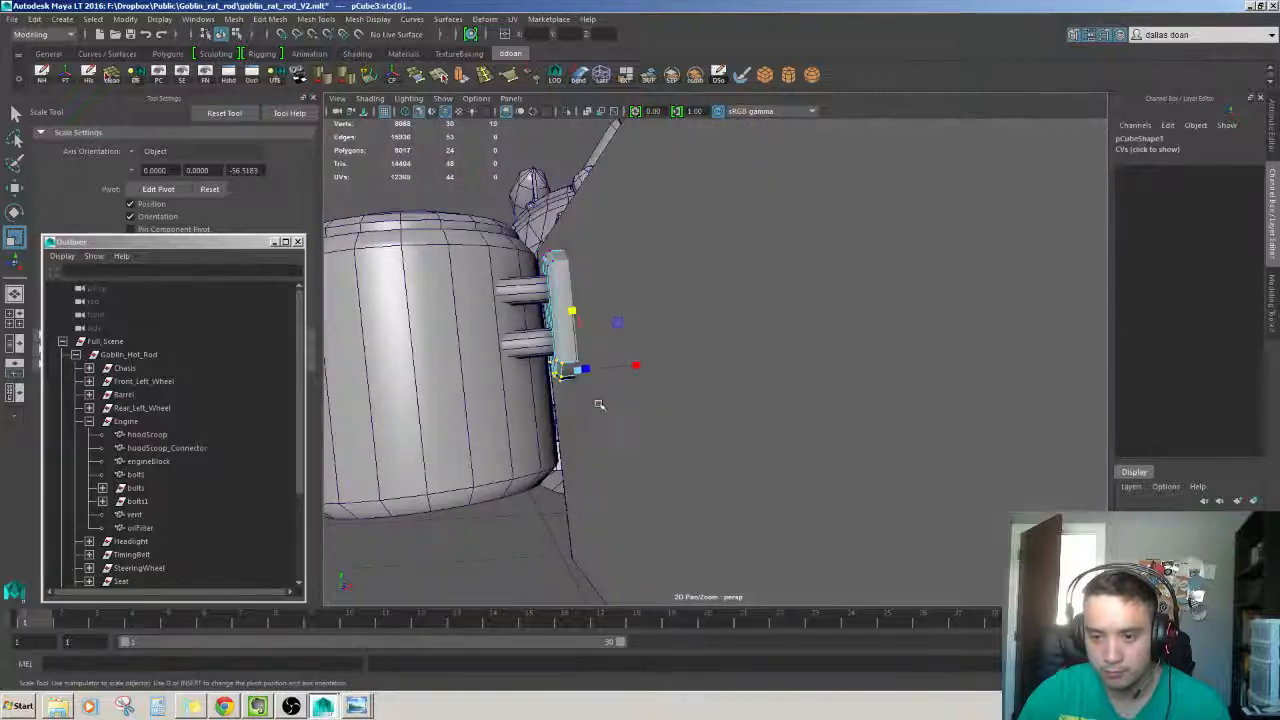
alt+drag(598, 404, 645, 375)
key(w)
Duplicate the engine's edge bolt nearest the oil filter and select the mounting plate as the live surface.
alt+drag(645, 375, 672, 385)
click(715, 208)
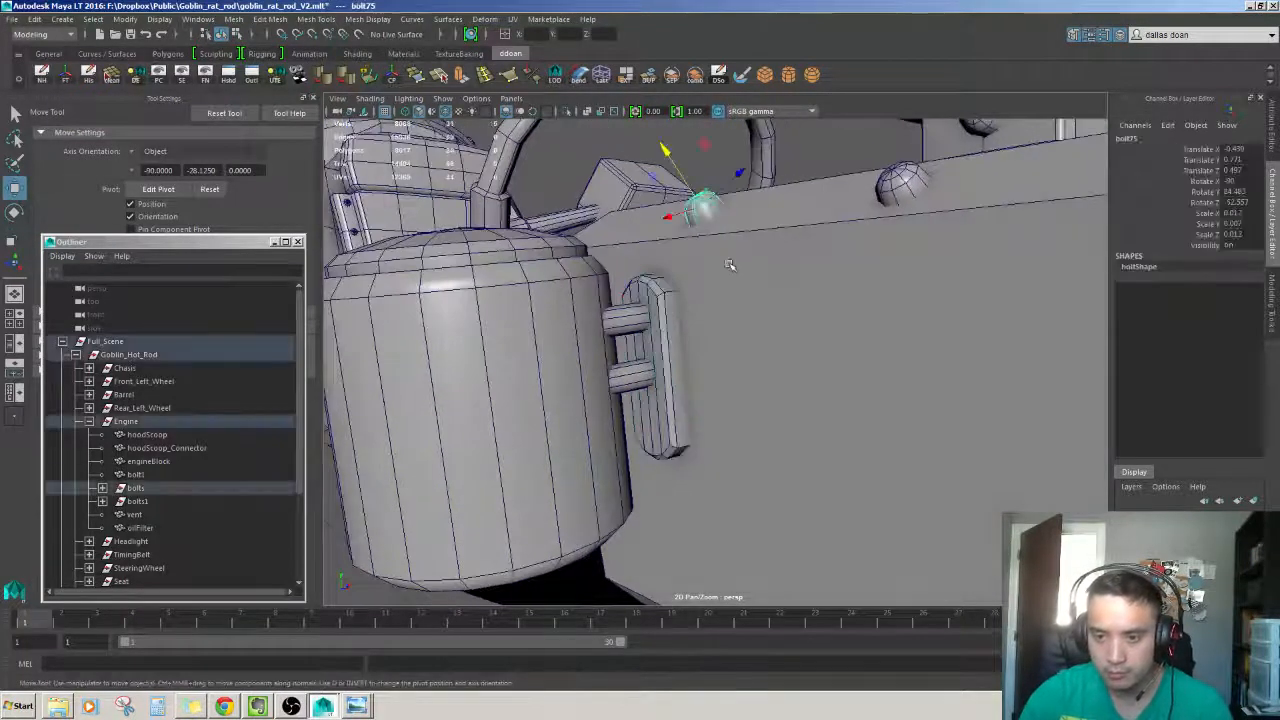
alt+drag(731, 267, 778, 293)
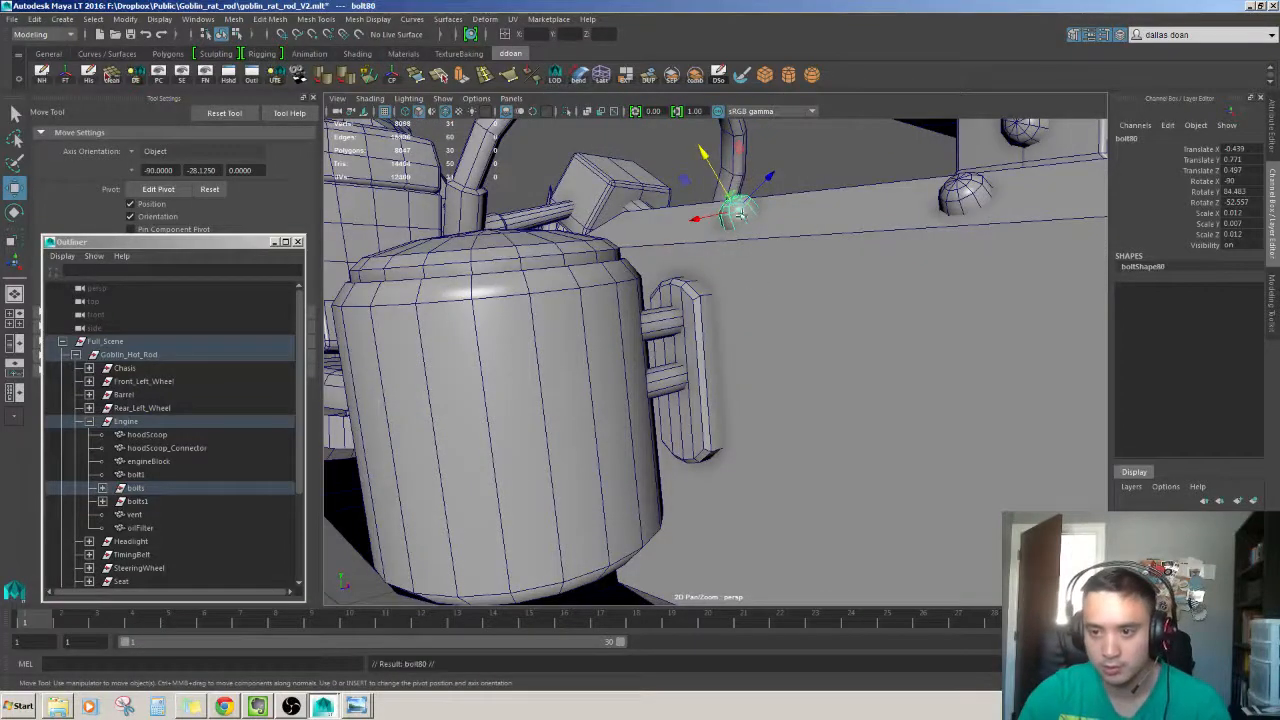
click(702, 410)
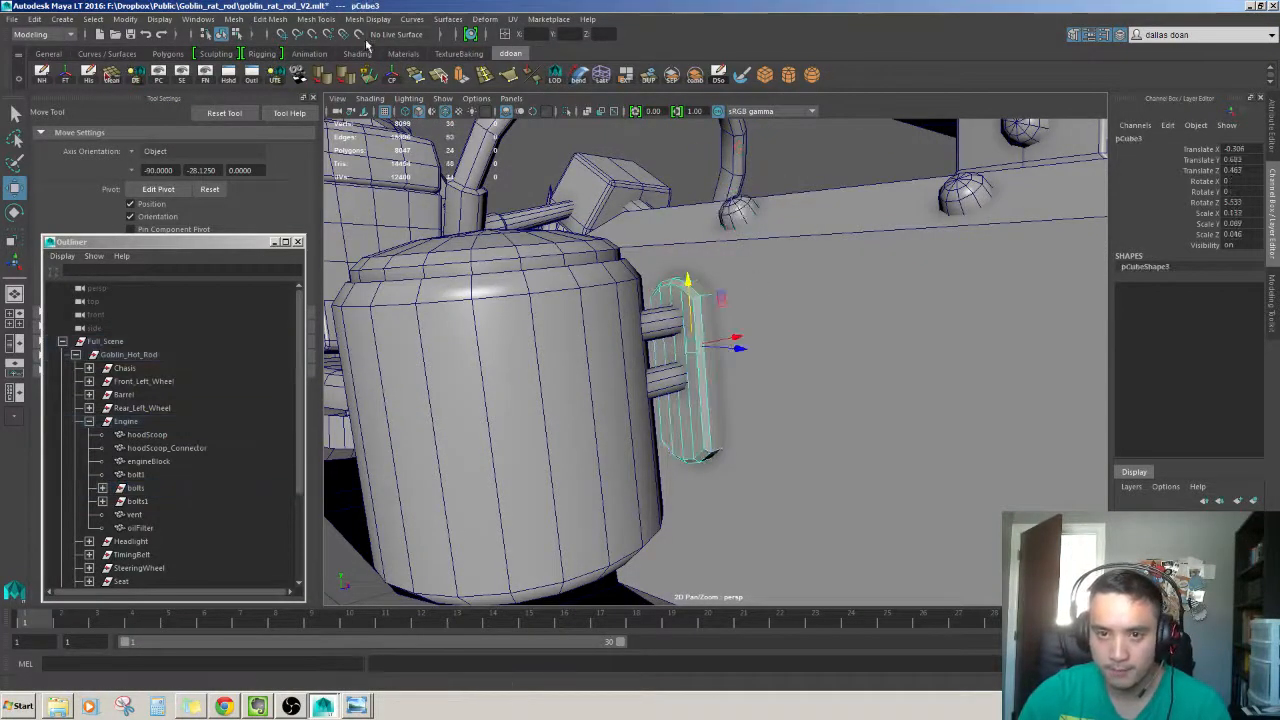
Delete the original edge bolt beside the oil filter, keeping its duplicate in the same place.
click(738, 205)
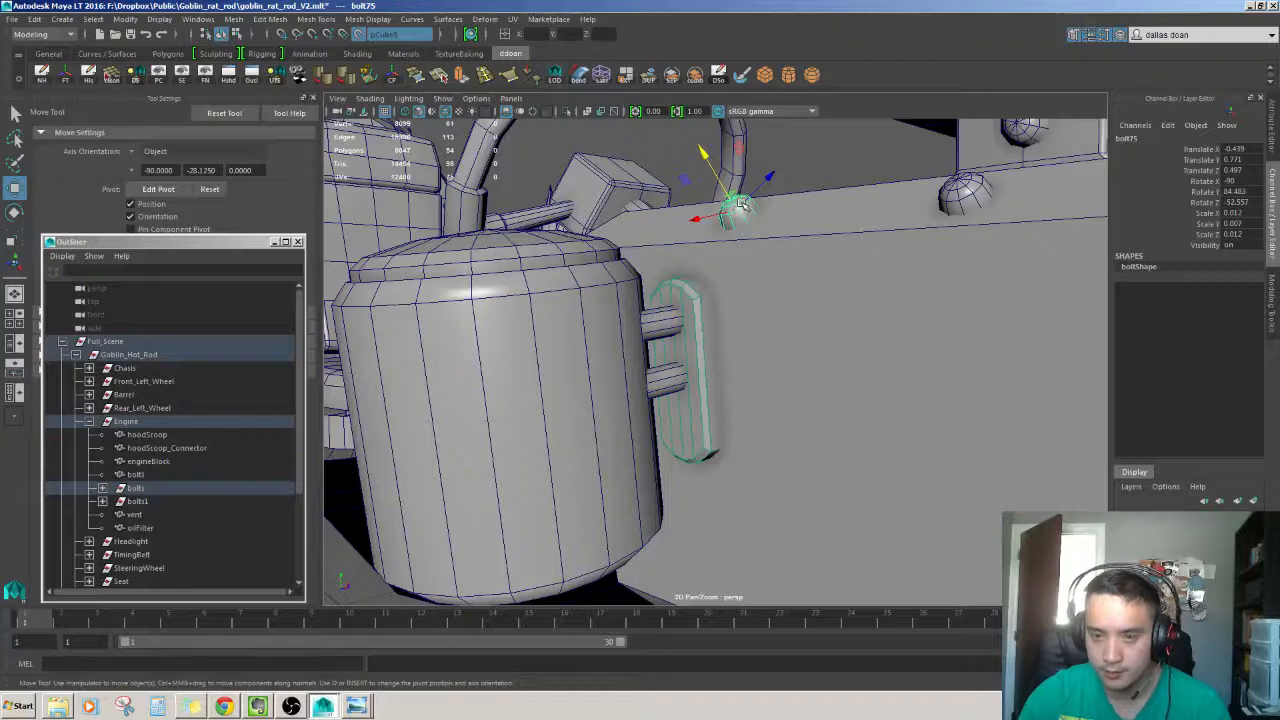
key(ctrl+z)
click(740, 204)
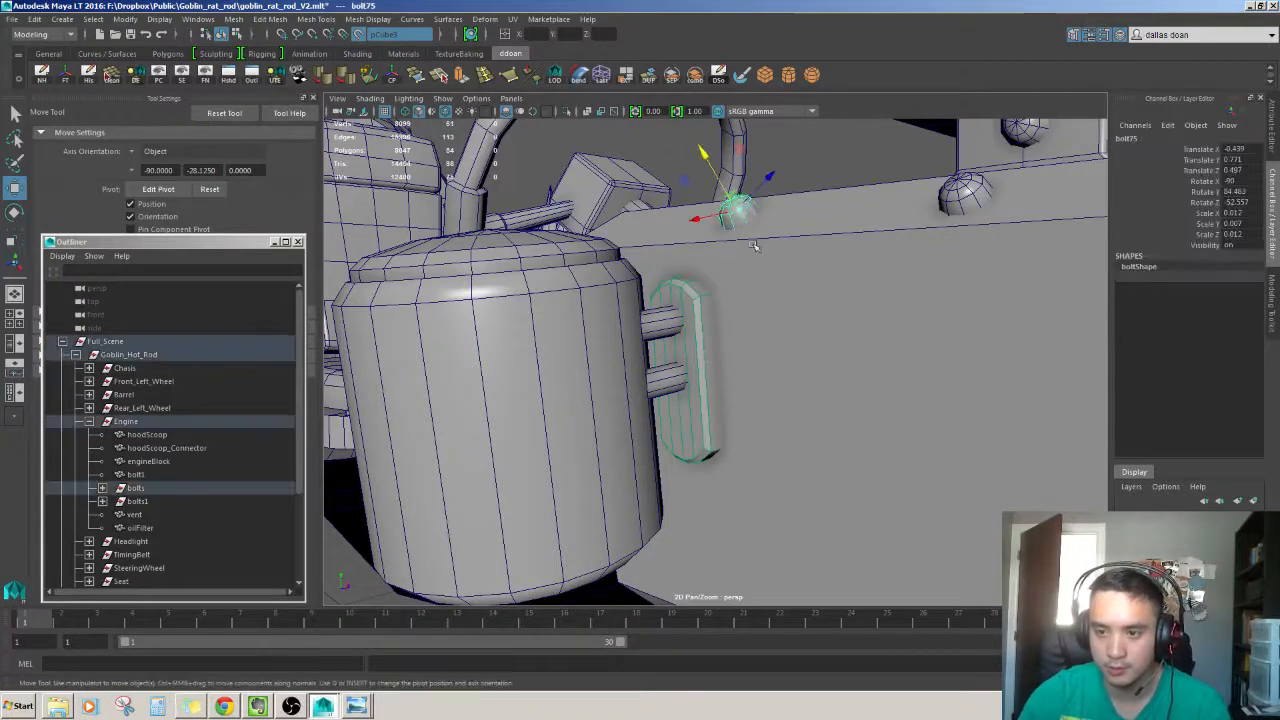
key(Delete)
click(738, 212)
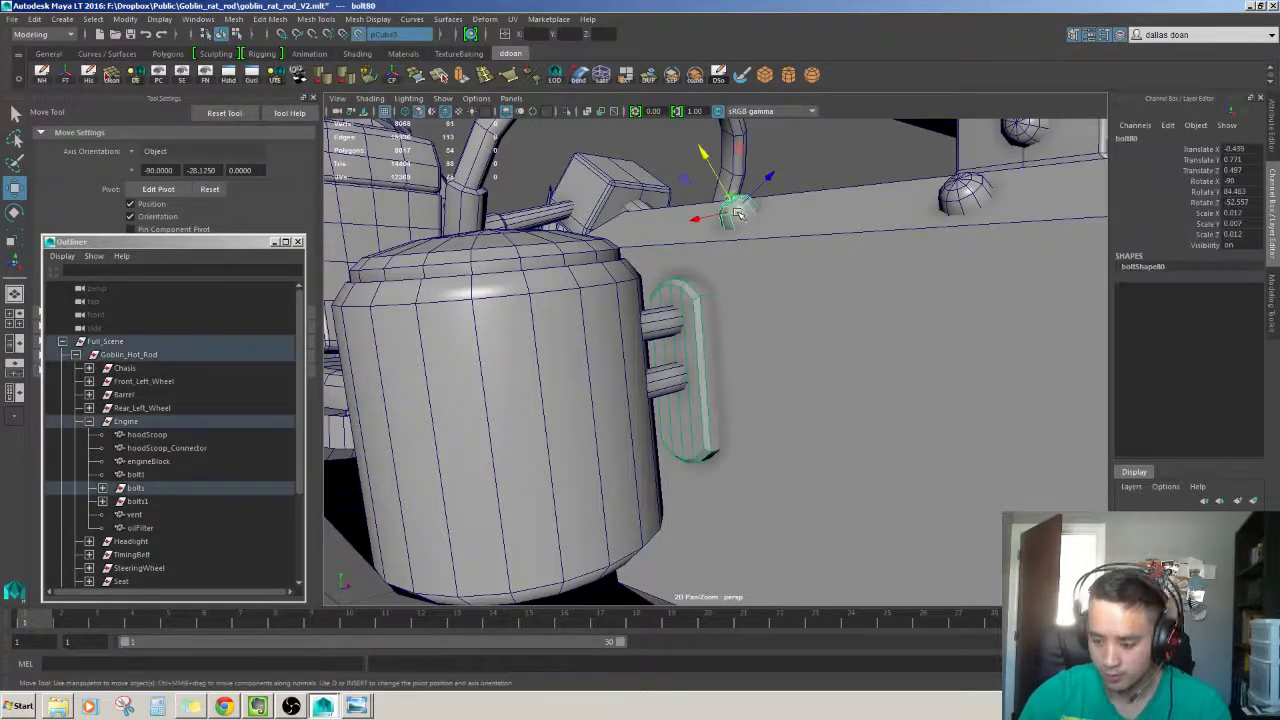
key(Delete)
key(ctrl+z)
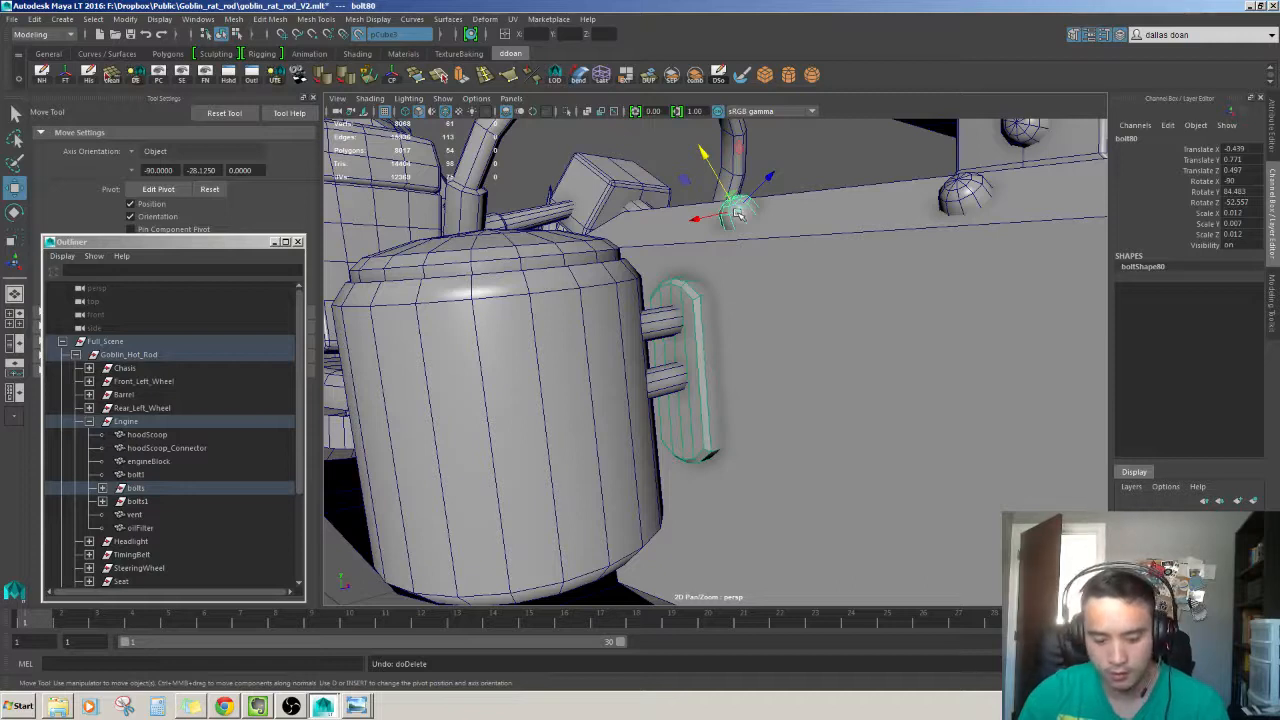
Place a copy of the edge bolt on the lower end of the mounting plate and rotate it to face outward.
key(v)
middle_drag(701, 360, 696, 366)
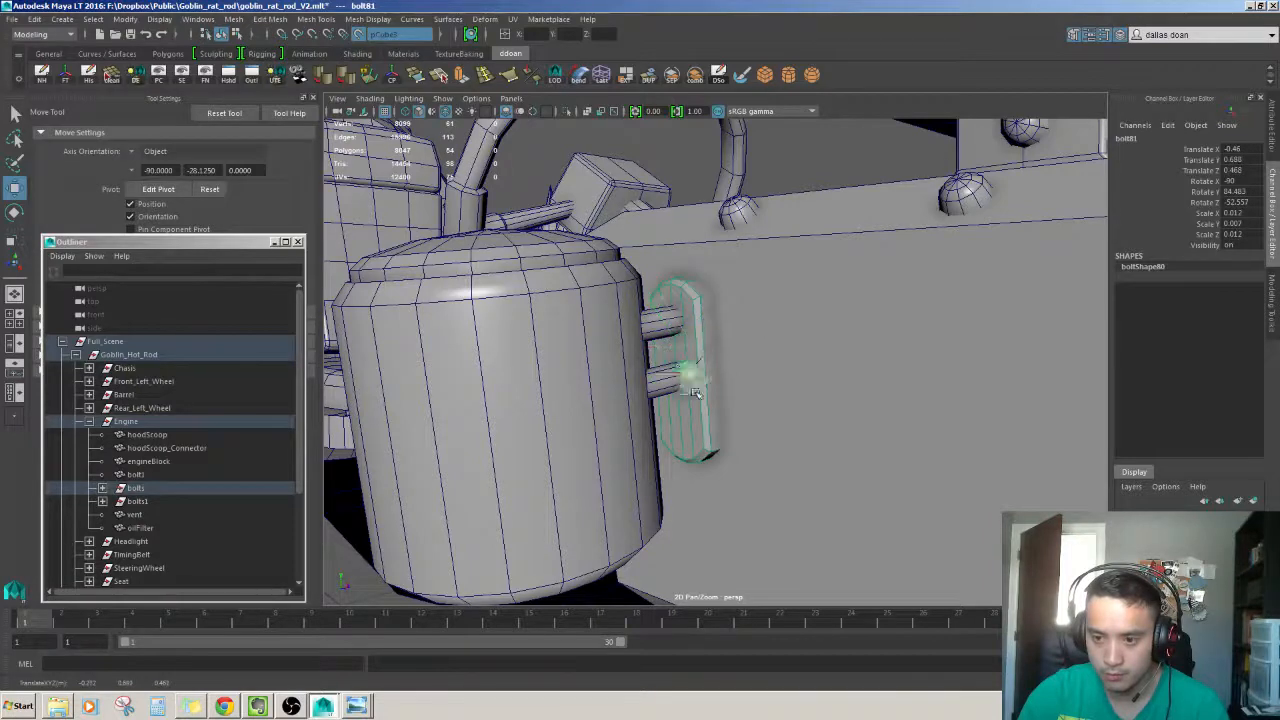
key(f)
alt+drag(705, 385, 713, 462)
key(e)
key(w)
alt+drag(713, 462, 803, 321)
Display the vertices of the bolt on the plate and stop using the plate as the live surface.
click(610, 380)
click(713, 366)
key(F9)
click(706, 372)
scroll(745, 390, down, 5)
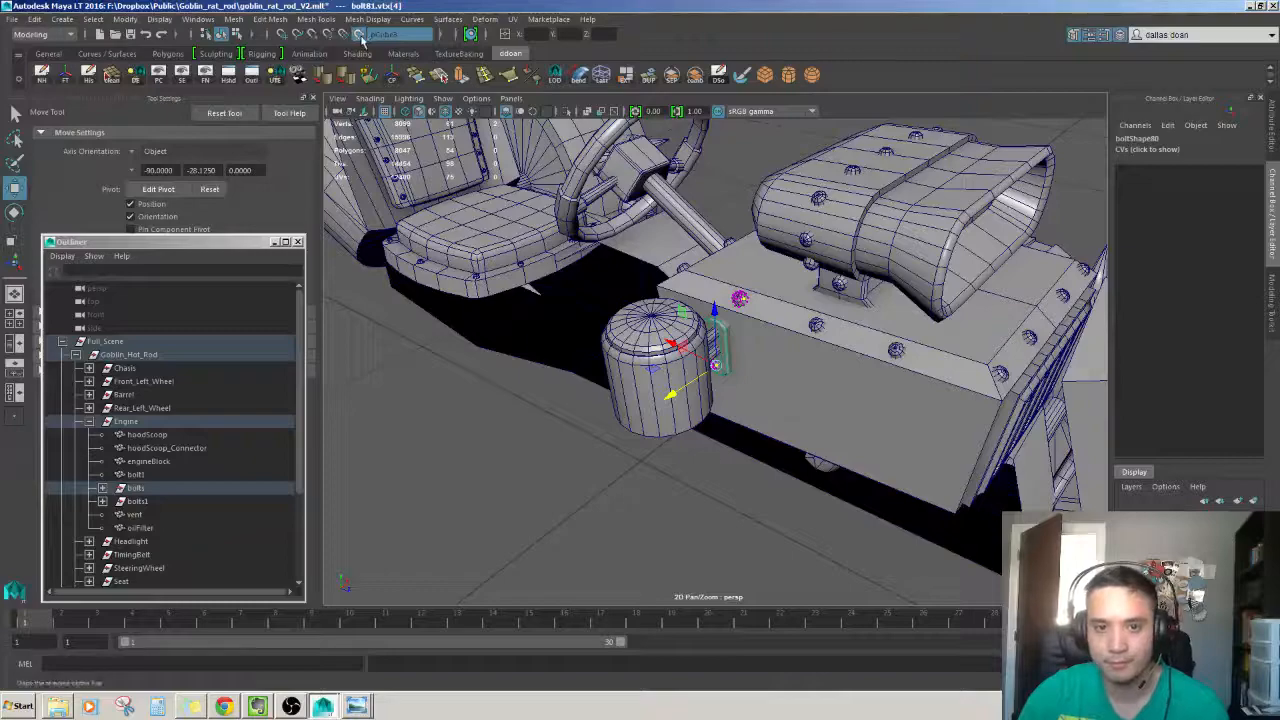
click(361, 37)
alt+drag(636, 392, 597, 406)
click(597, 406)
alt+right_drag(600, 406, 712, 400)
Check which bolts share instanced geometry by comparing the vertices of the hood scoop bolts with the edge bolt beside the filter.
click(729, 347)
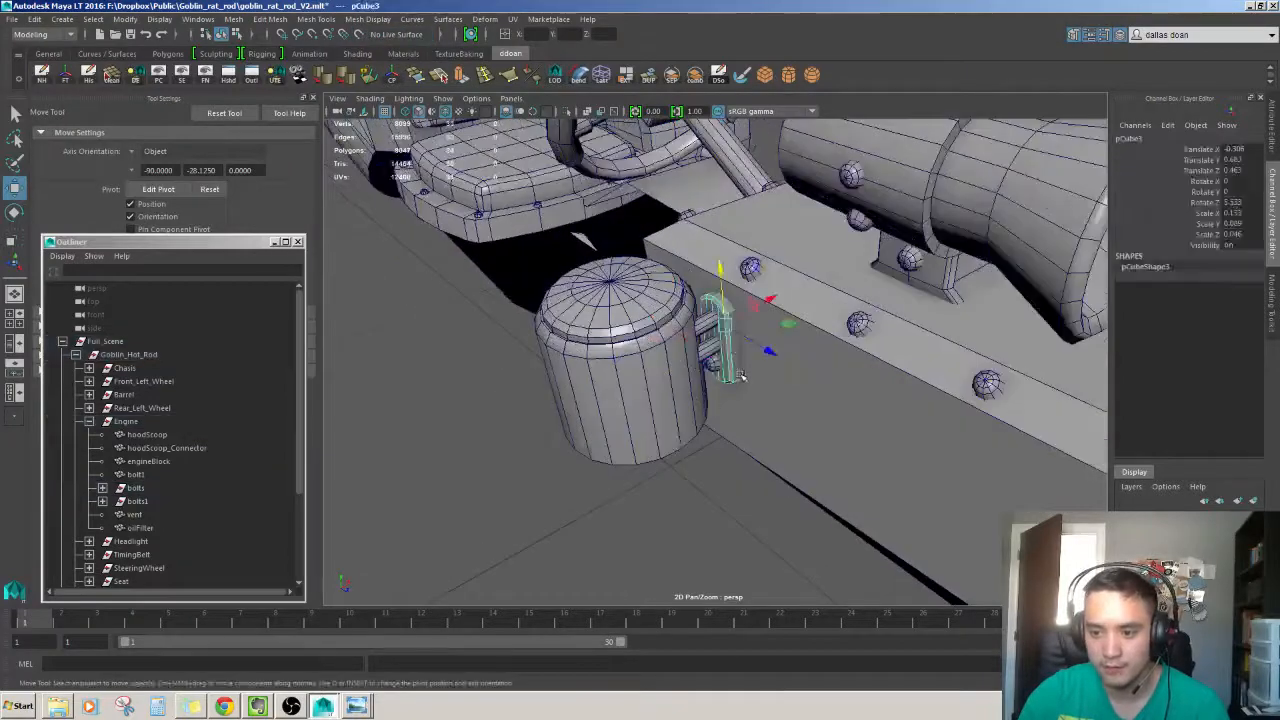
alt+drag(741, 376, 795, 345)
click(749, 258)
alt+drag(915, 335, 880, 348)
alt+right_drag(880, 348, 829, 363)
alt+middle_drag(829, 363, 766, 452)
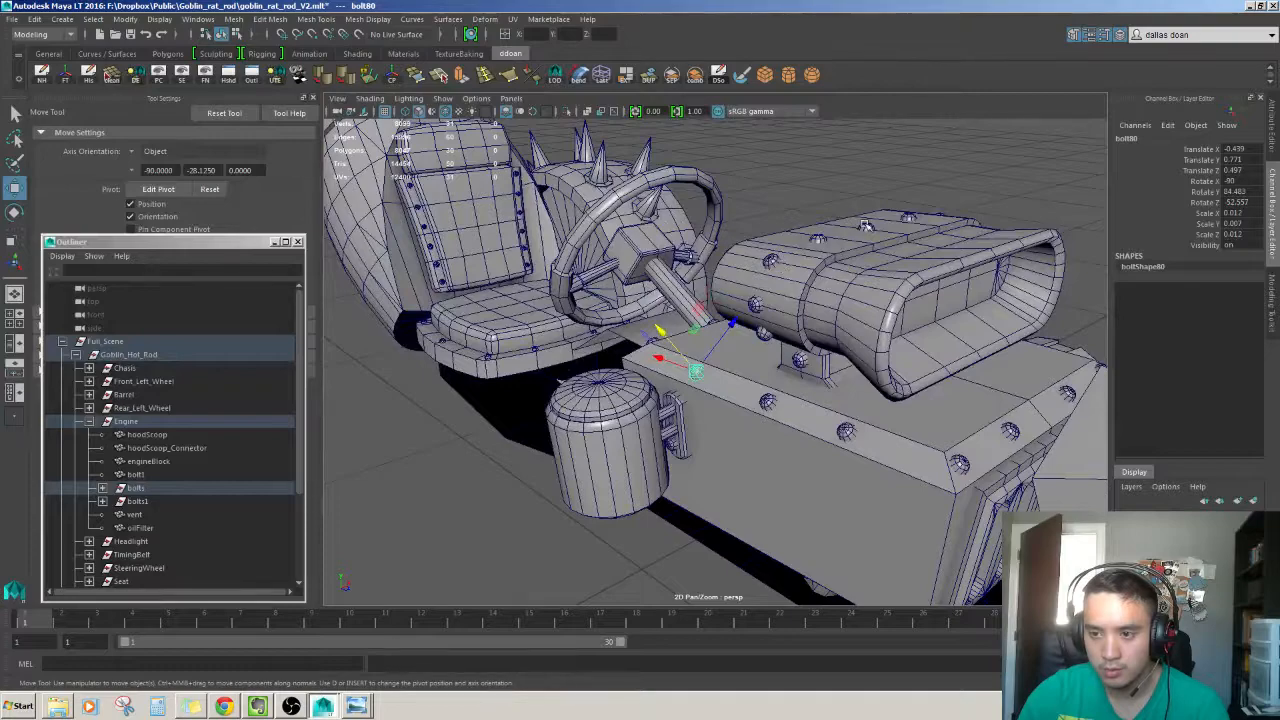
click(866, 226)
right_drag(866, 226, 841, 225)
drag(848, 213, 870, 228)
alt+drag(841, 281, 868, 238)
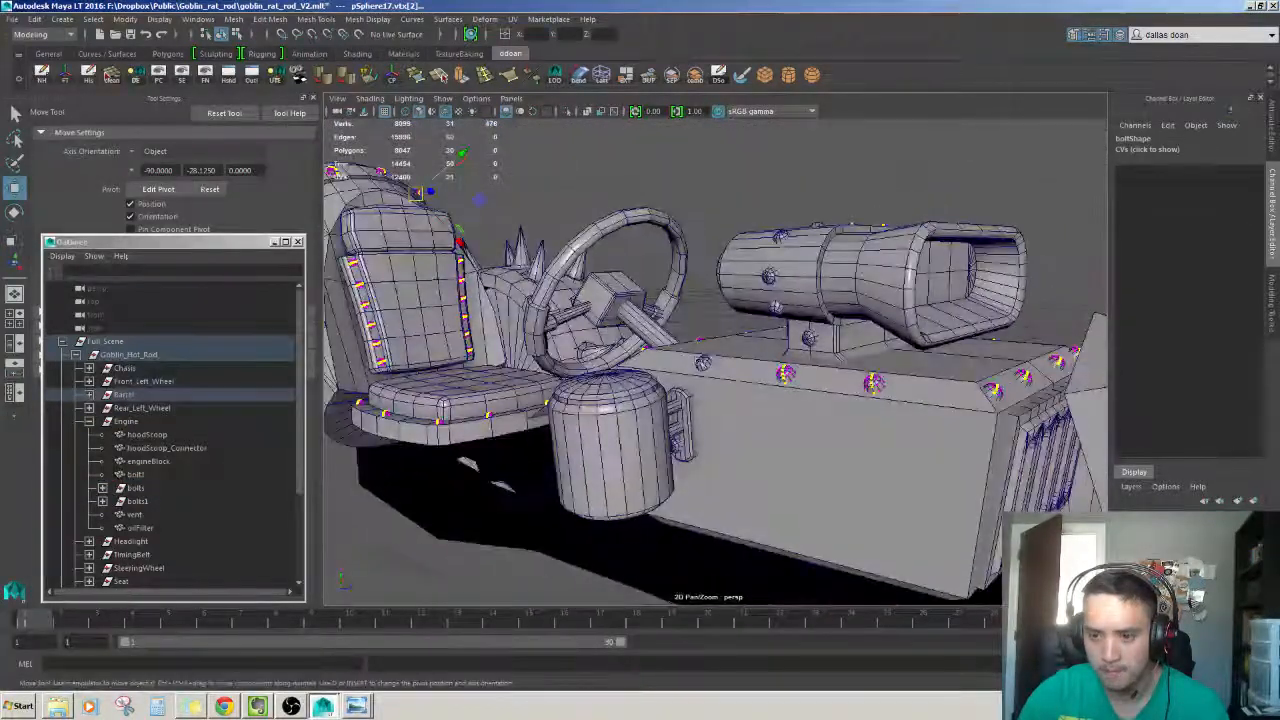
click(705, 364)
alt+drag(717, 374, 650, 395)
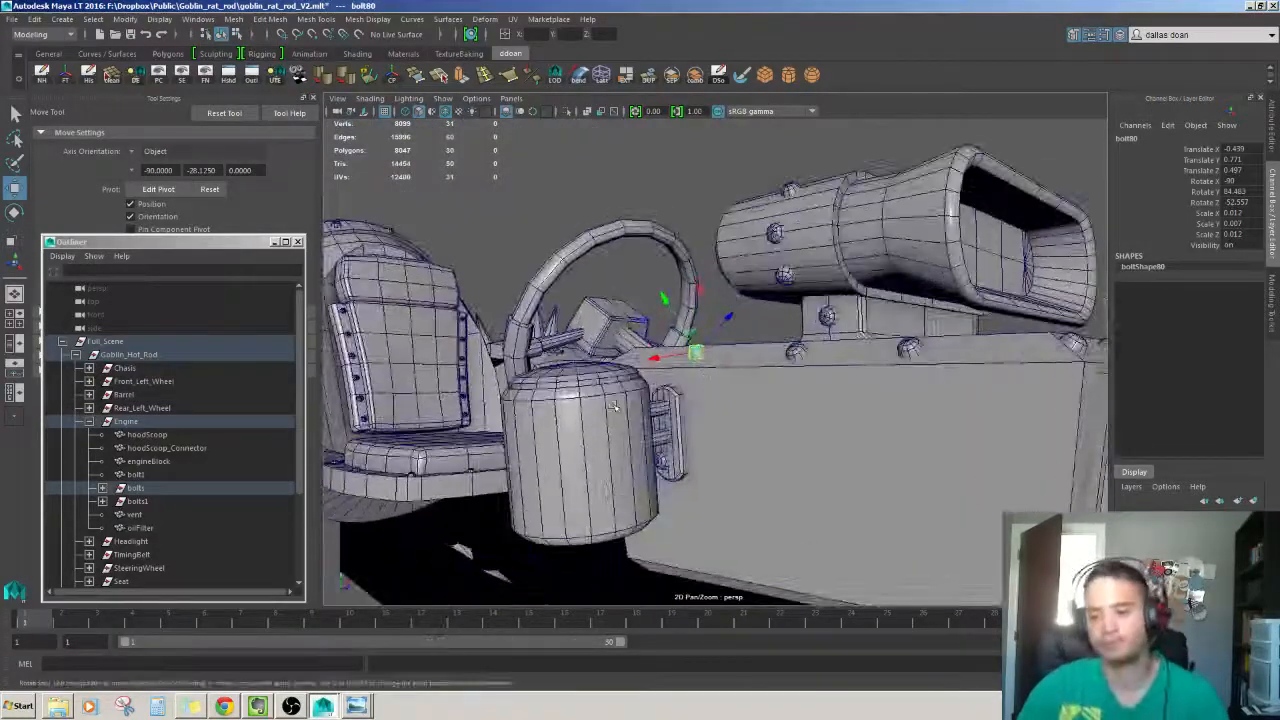
Delete the non-instanced edge bolt beside the filter and its copy on the mounting plate.
click(614, 405)
click(662, 464)
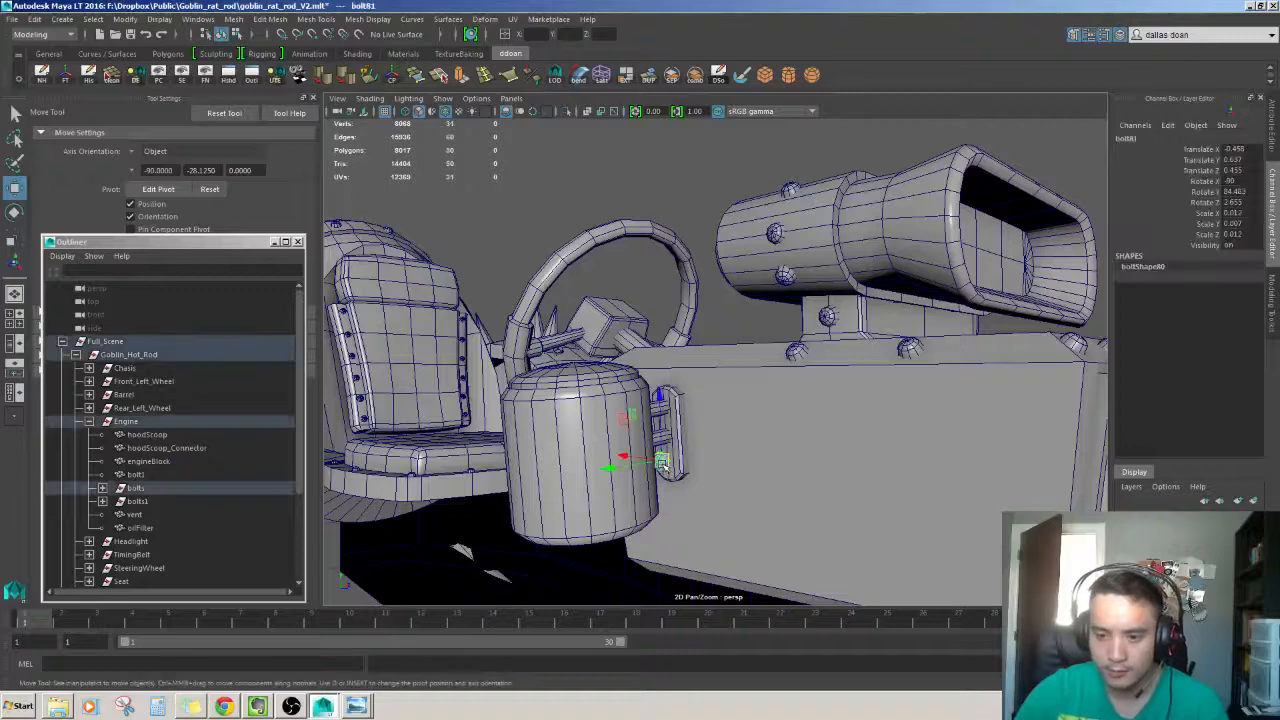
key(Delete)
Duplicate the neighboring edge bolt as an instance and slide it along the engine's edge into the empty spot near the oil filter.
alt+drag(706, 380, 765, 415)
click(808, 402)
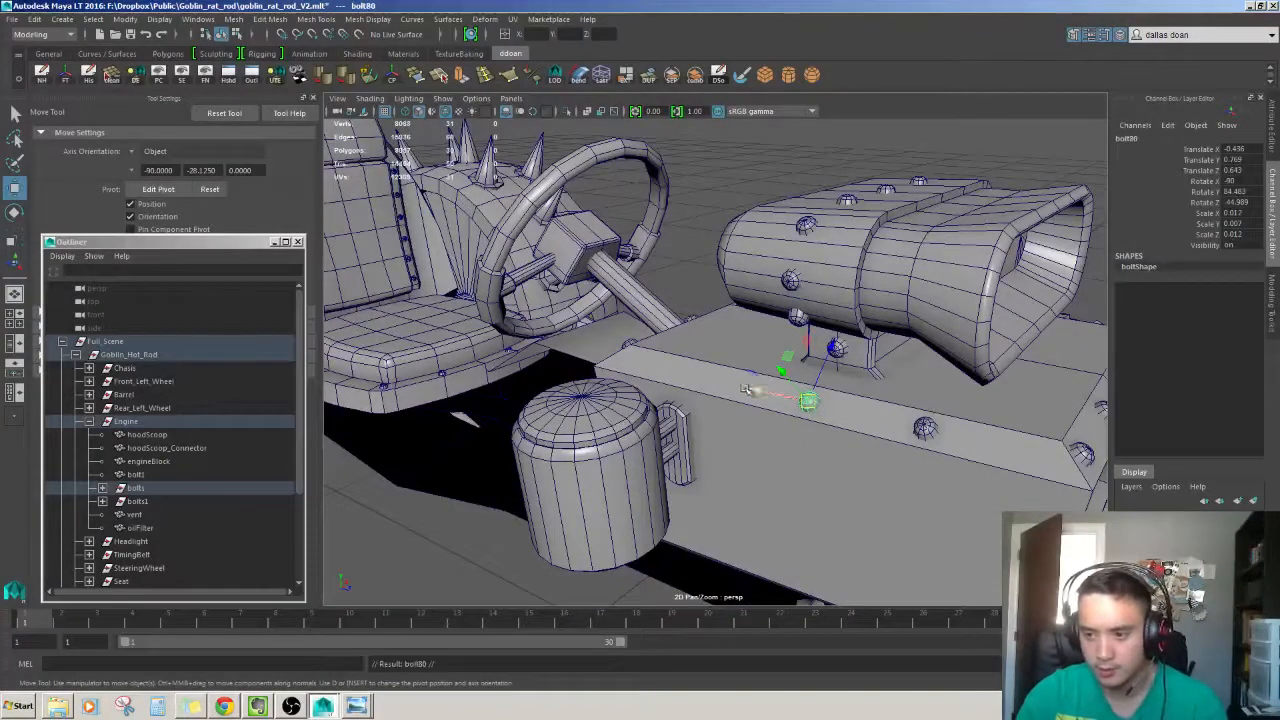
drag(752, 388, 660, 367)
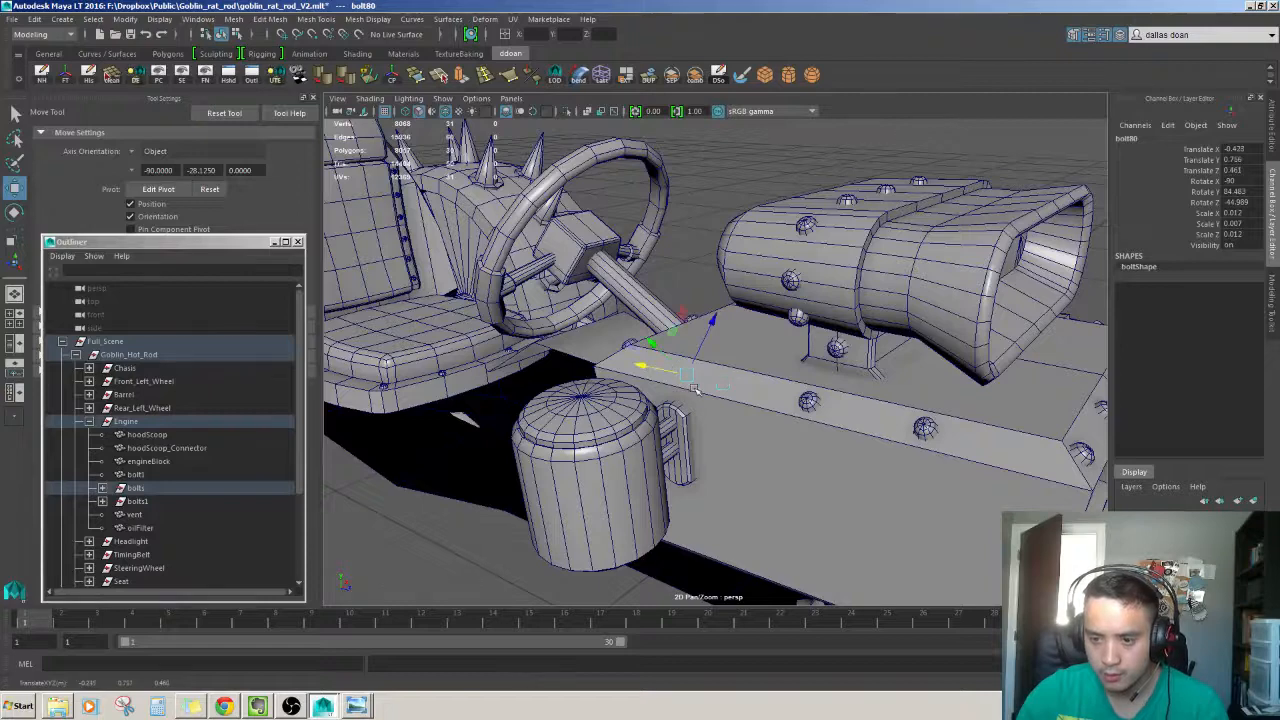
drag(655, 347, 641, 333)
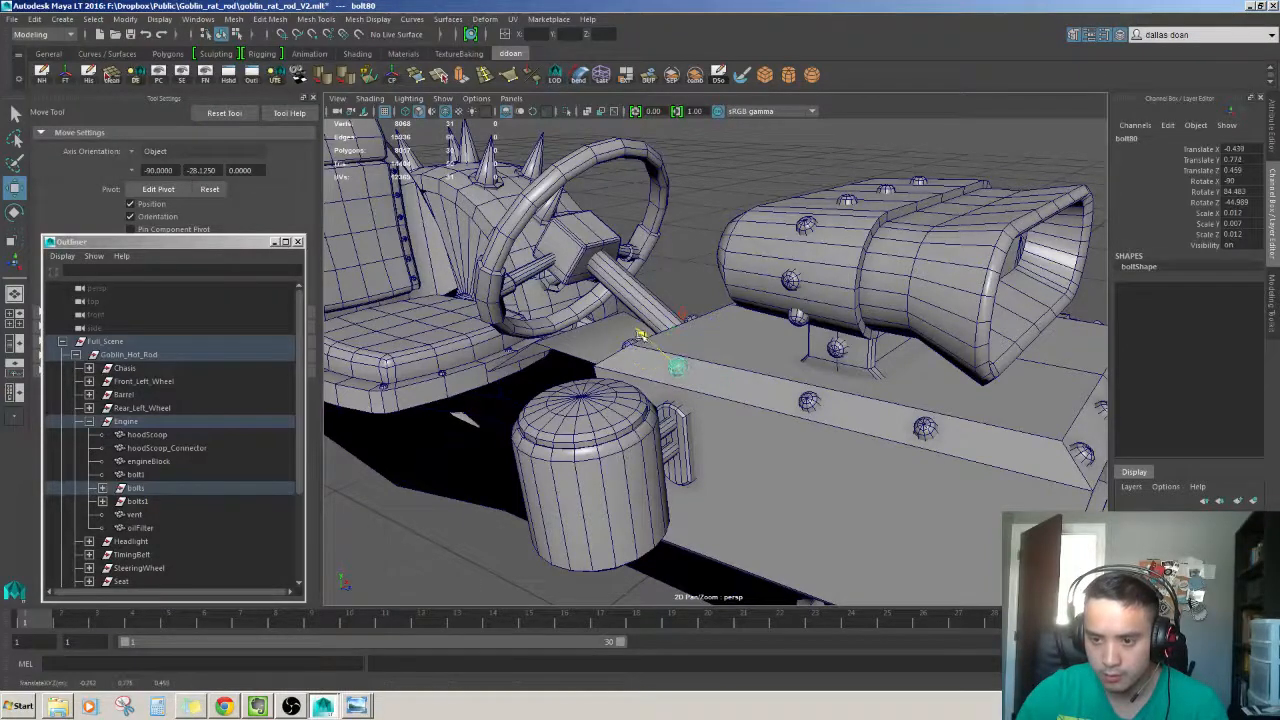
scroll(713, 420, up, 5)
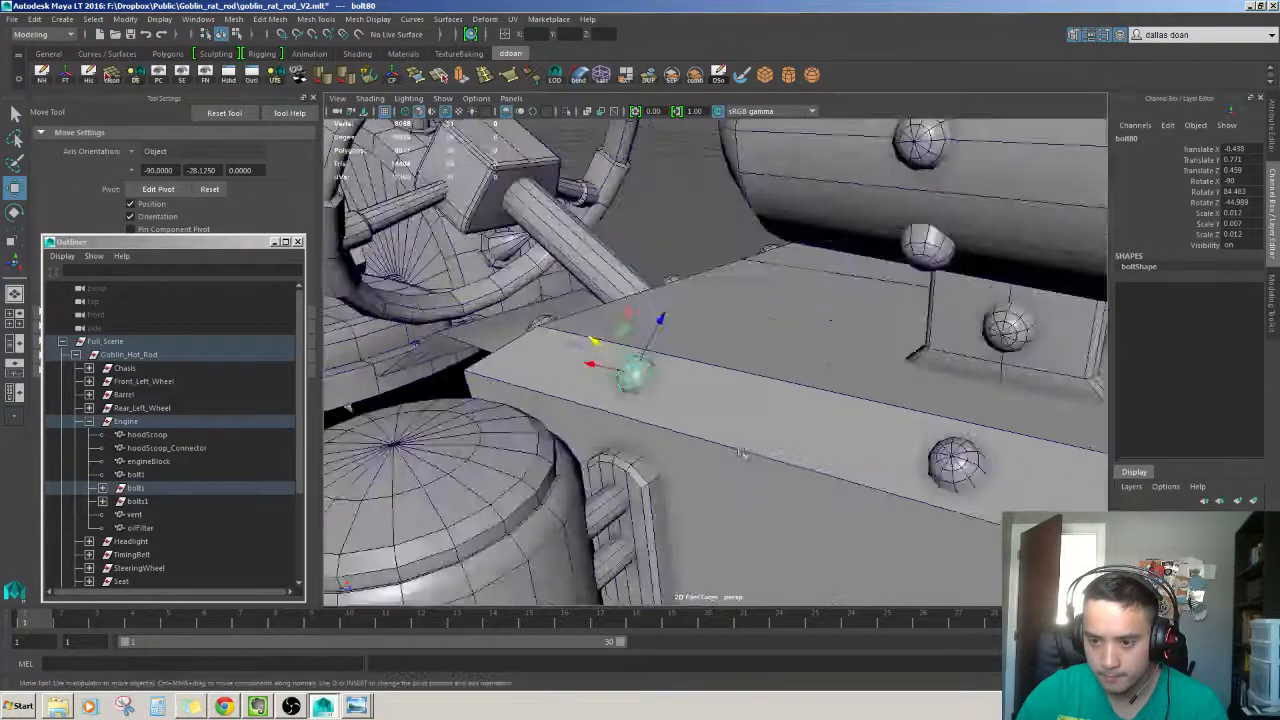
alt+drag(668, 404, 868, 404)
scroll(800, 440, down, 5)
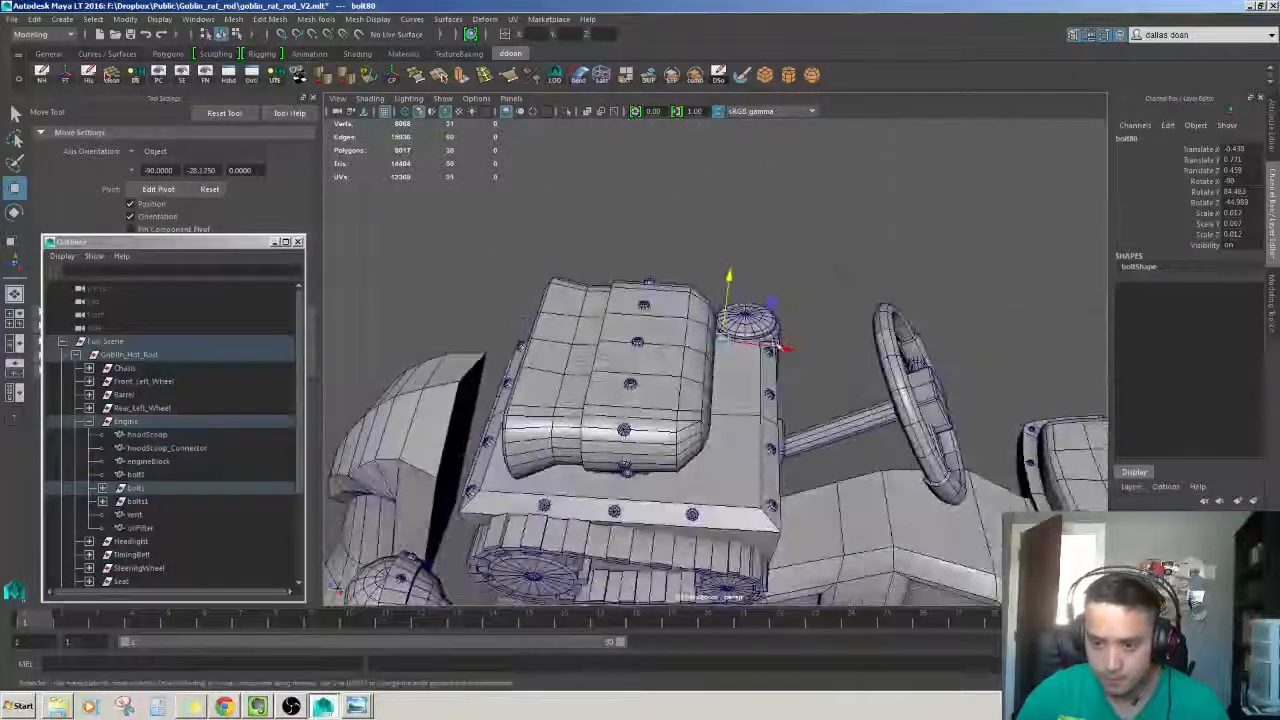
Align the instanced edge bolt in the top wireframe view by moving it along the engine's edge to Translate Z 0.492.
mouse_move(780, 349)
alt+mouse_down()
mouse_move(640, 373)
mouse_move(688, 328)
mouse_move(691, 286)
mouse_move(700, 294)
alt+mouse_up()
key(4)
key(space)
key(space)
key(f)
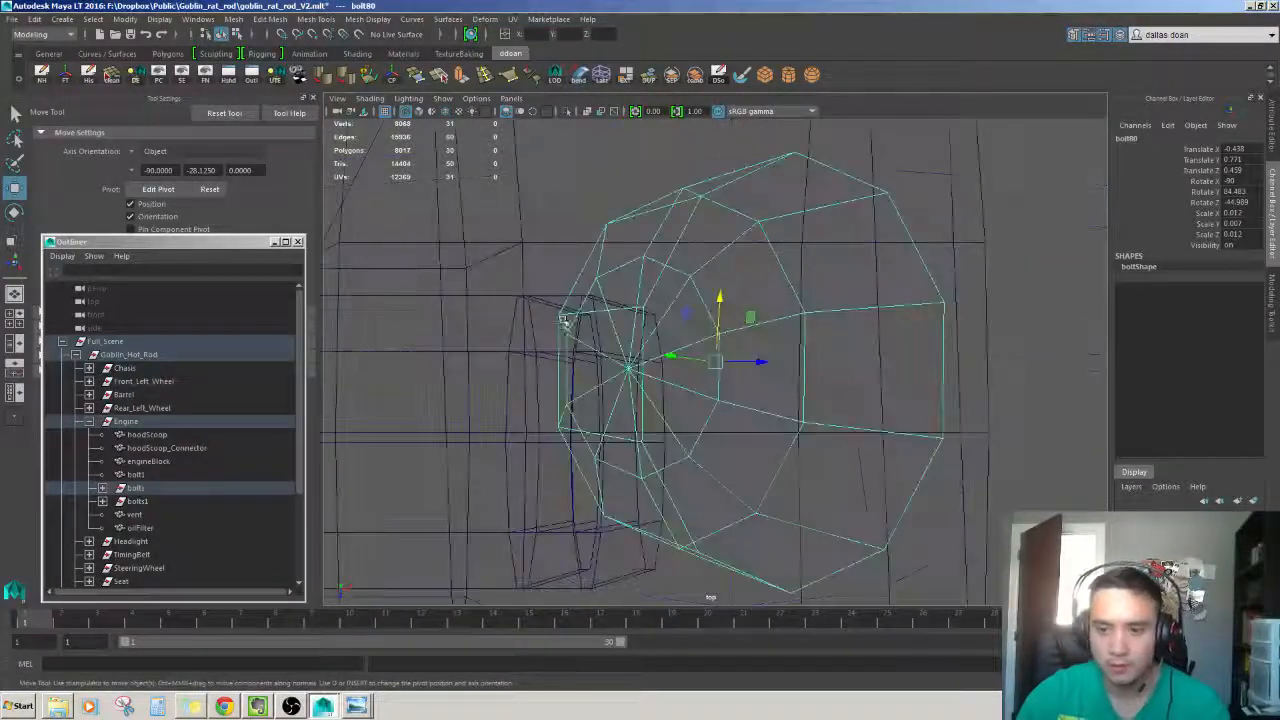
scroll(577, 380, down, 15)
scroll(580, 386, up, 7)
scroll(603, 390, up, 10)
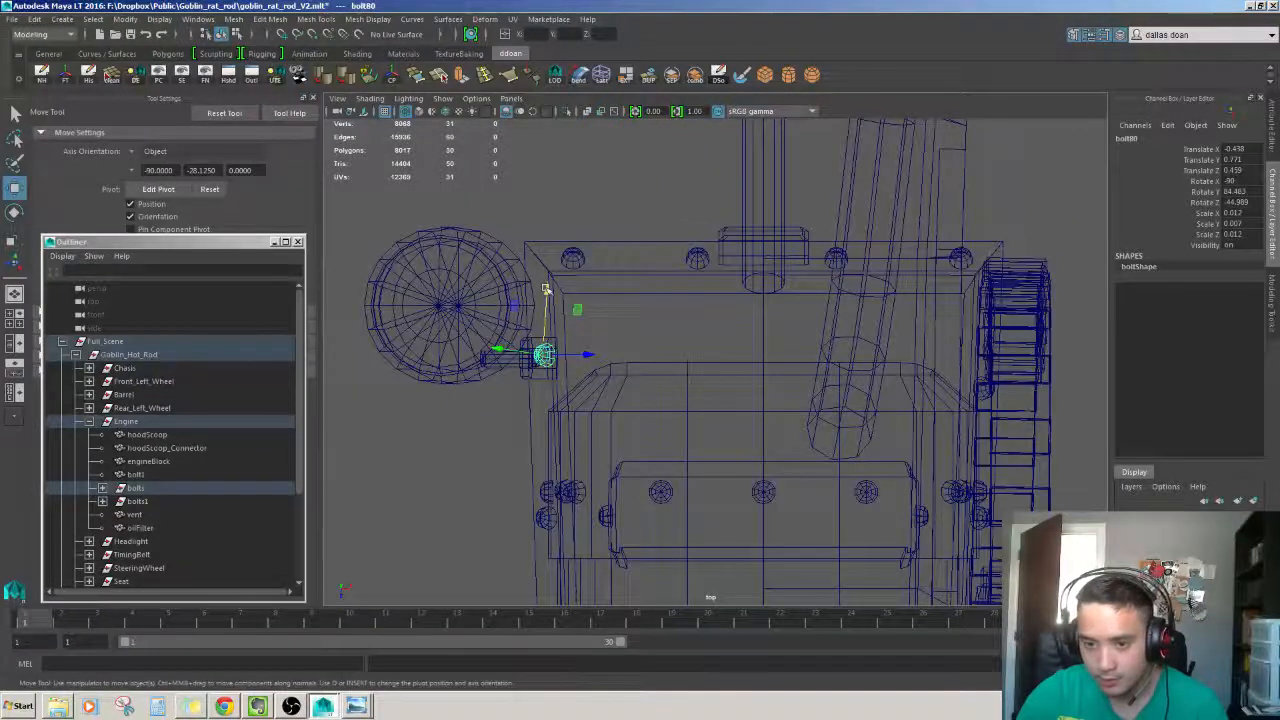
drag(547, 293, 548, 309)
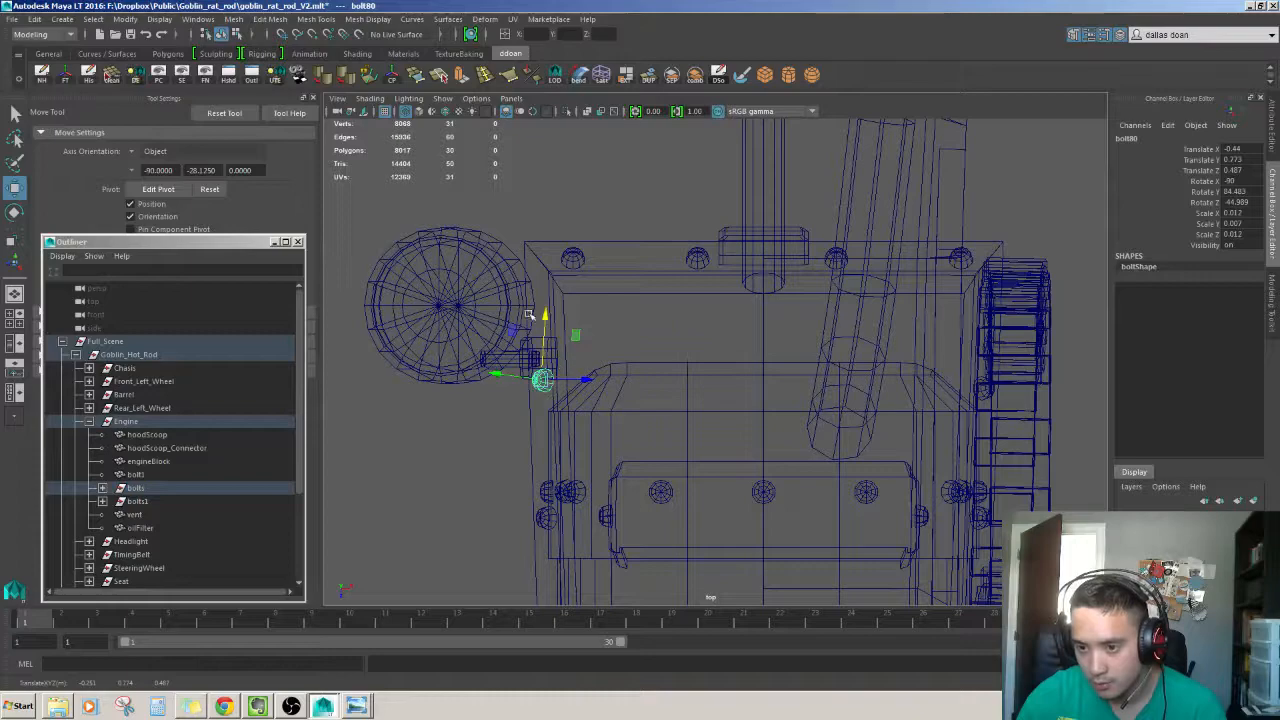
key(space)
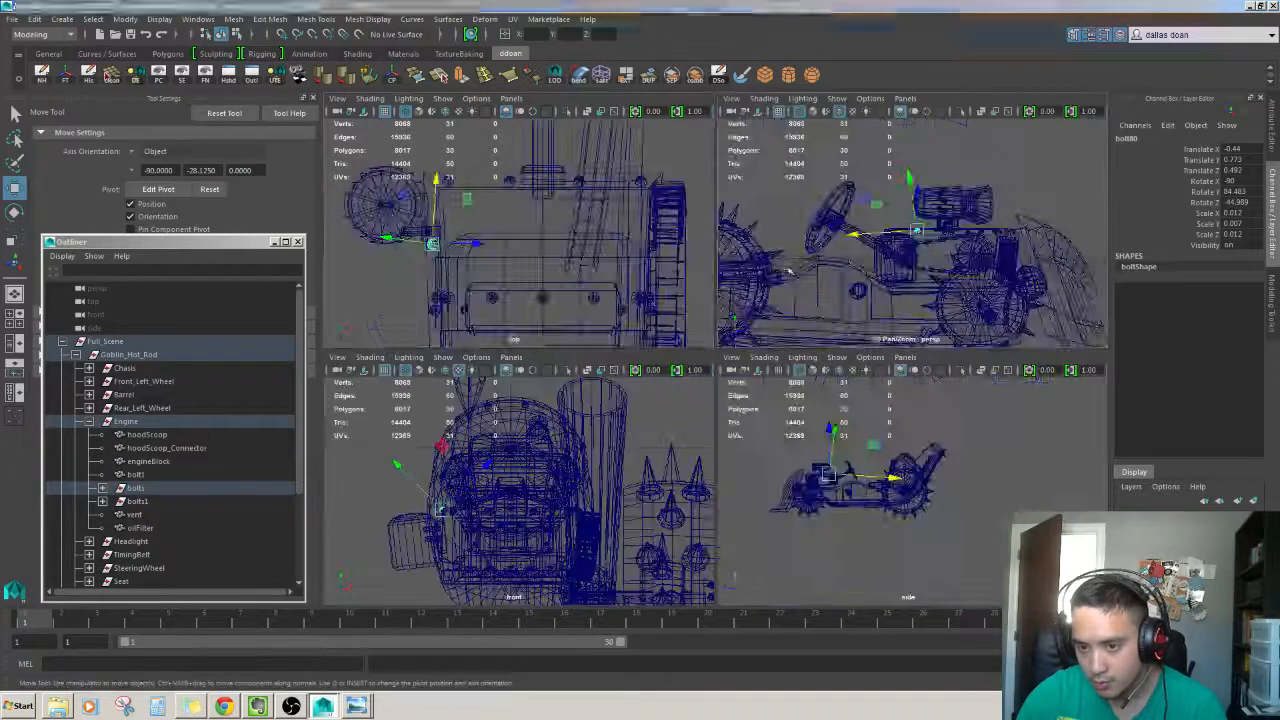
key(space)
Seat the instanced bolt on the engine's beveled edge and check that it shares its vertices with the other bolts.
alt+drag(742, 275, 775, 305)
key(5)
alt+drag(736, 240, 755, 362)
alt+right_drag(755, 362, 748, 399)
key(F9)
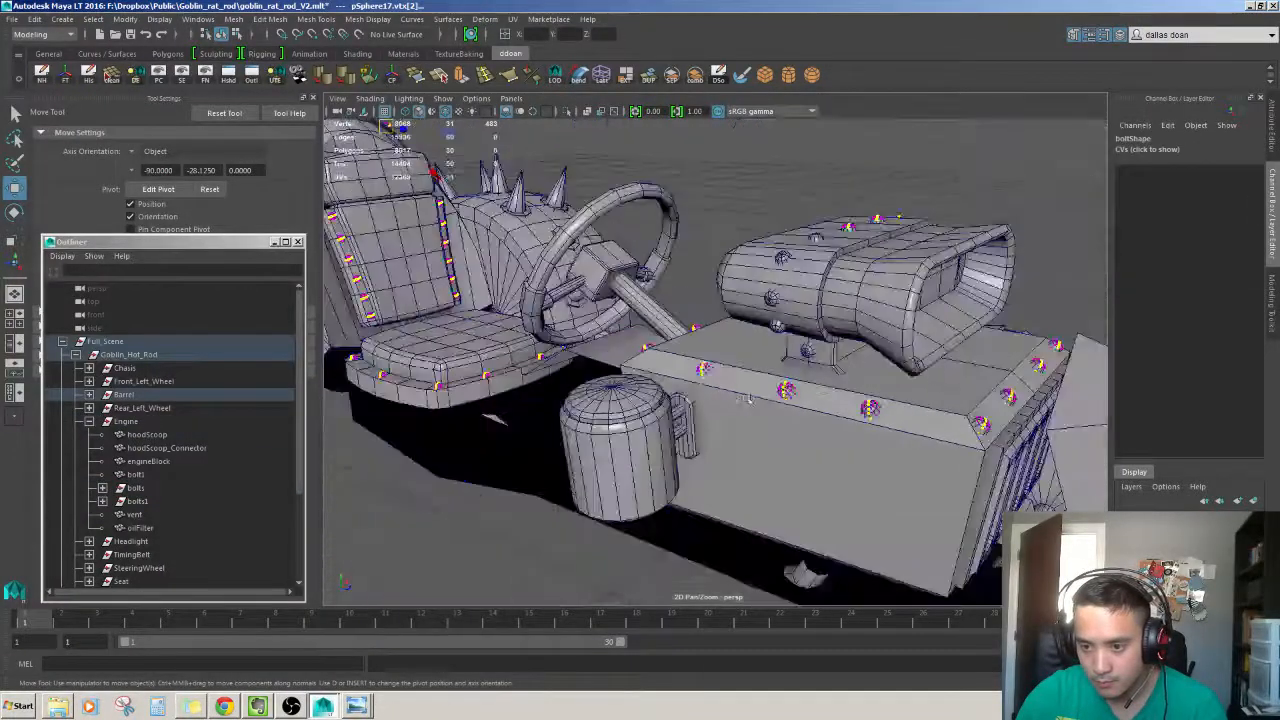
alt+drag(748, 399, 790, 440)
right_drag(706, 379, 725, 368)
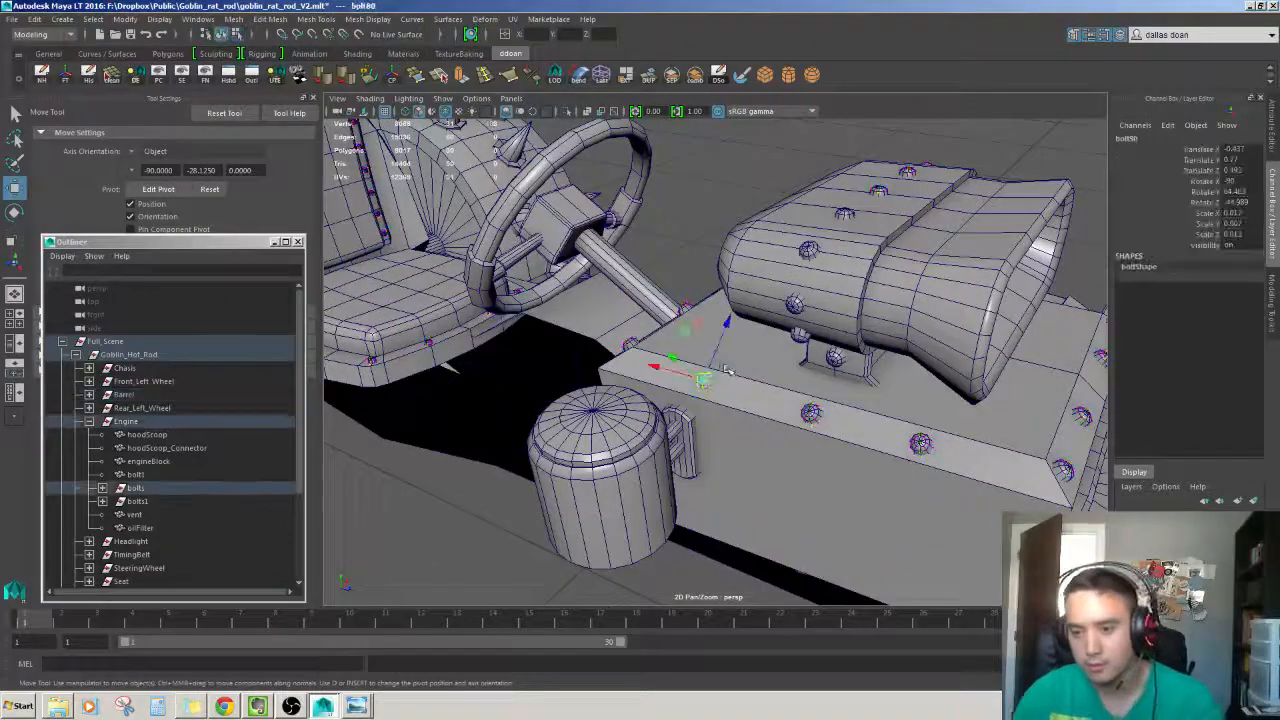
Make the mounting plate the live surface and place an instanced copy of the nearest edge bolt on its lower end.
scroll(720, 360, up, 3)
alt+drag(677, 383, 712, 342)
click(687, 348)
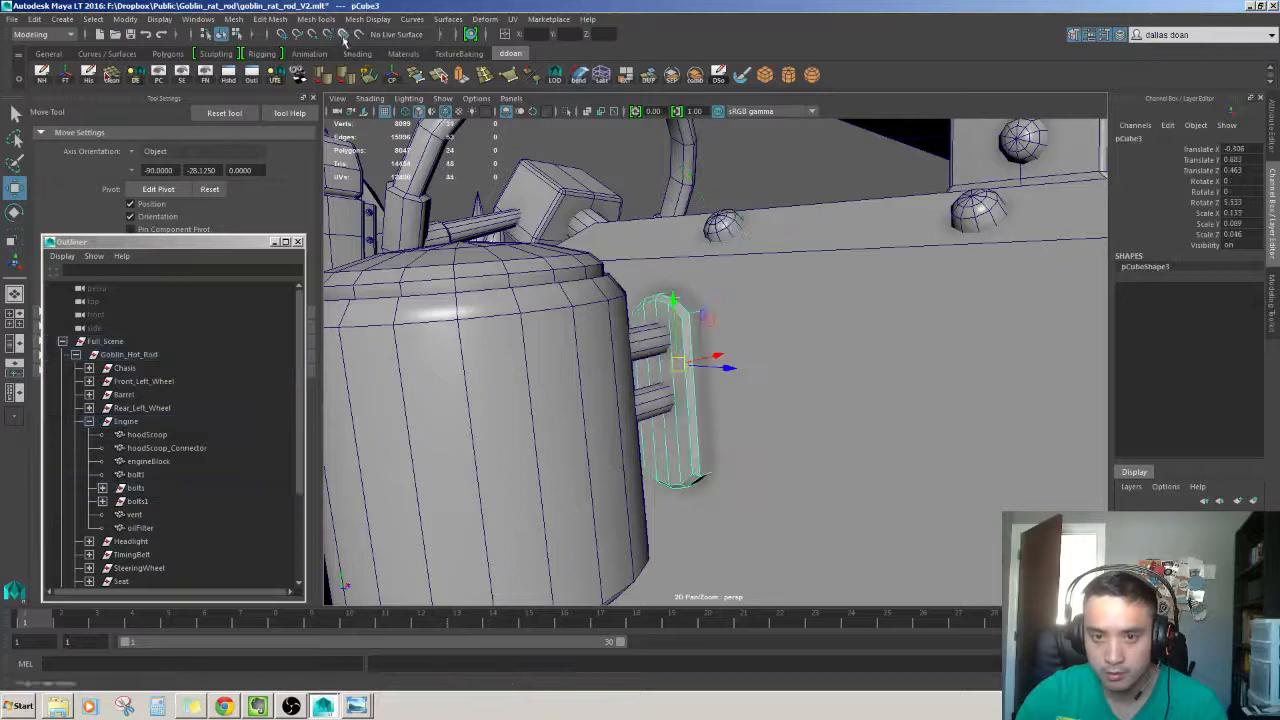
click(359, 34)
click(716, 225)
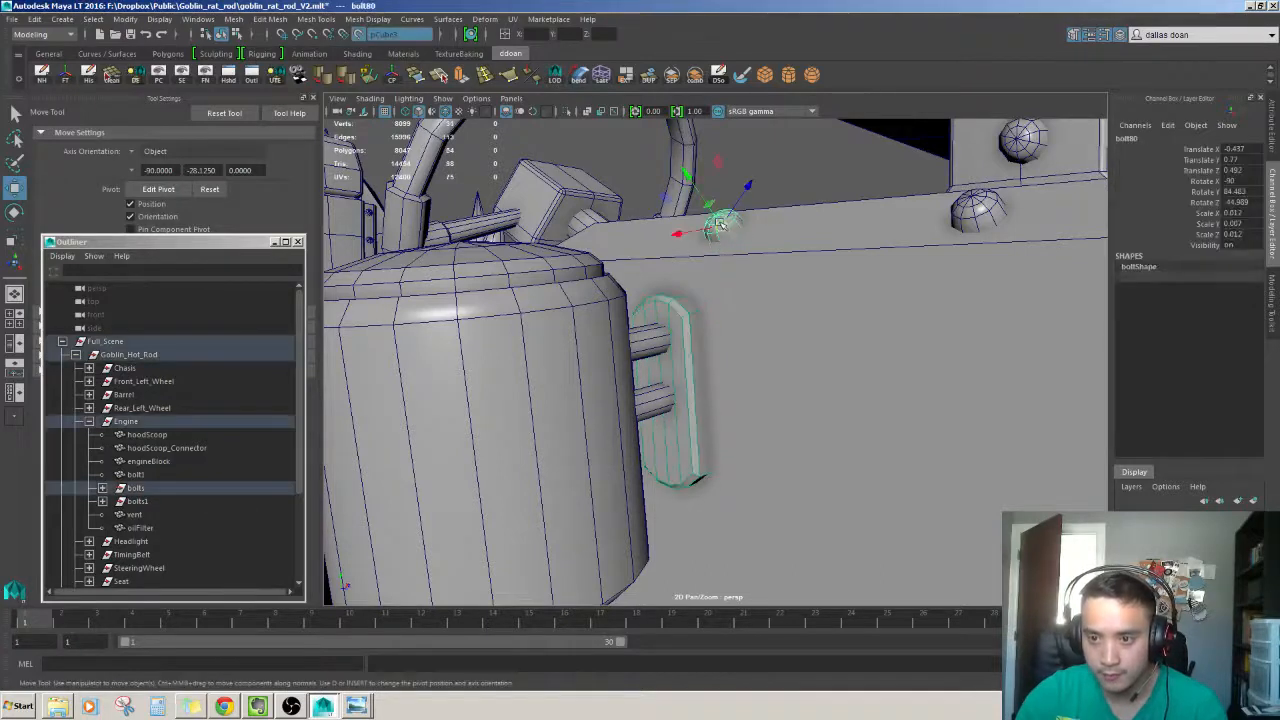
drag(718, 225, 663, 443)
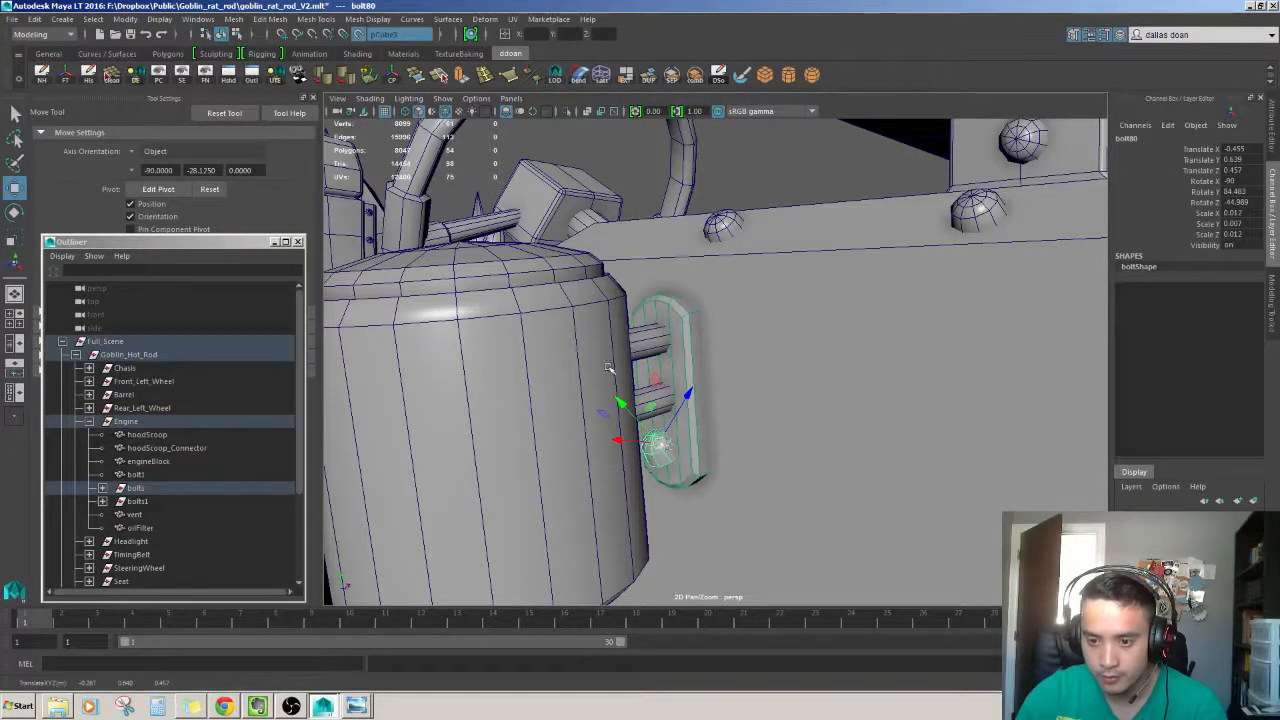
Check the plate bolt's shared vertices and rotate it to Rotate Z 7.483 so it faces outward from the plate.
key(F9)
scroll(672, 436, down, 7)
scroll(672, 430, up, 6)
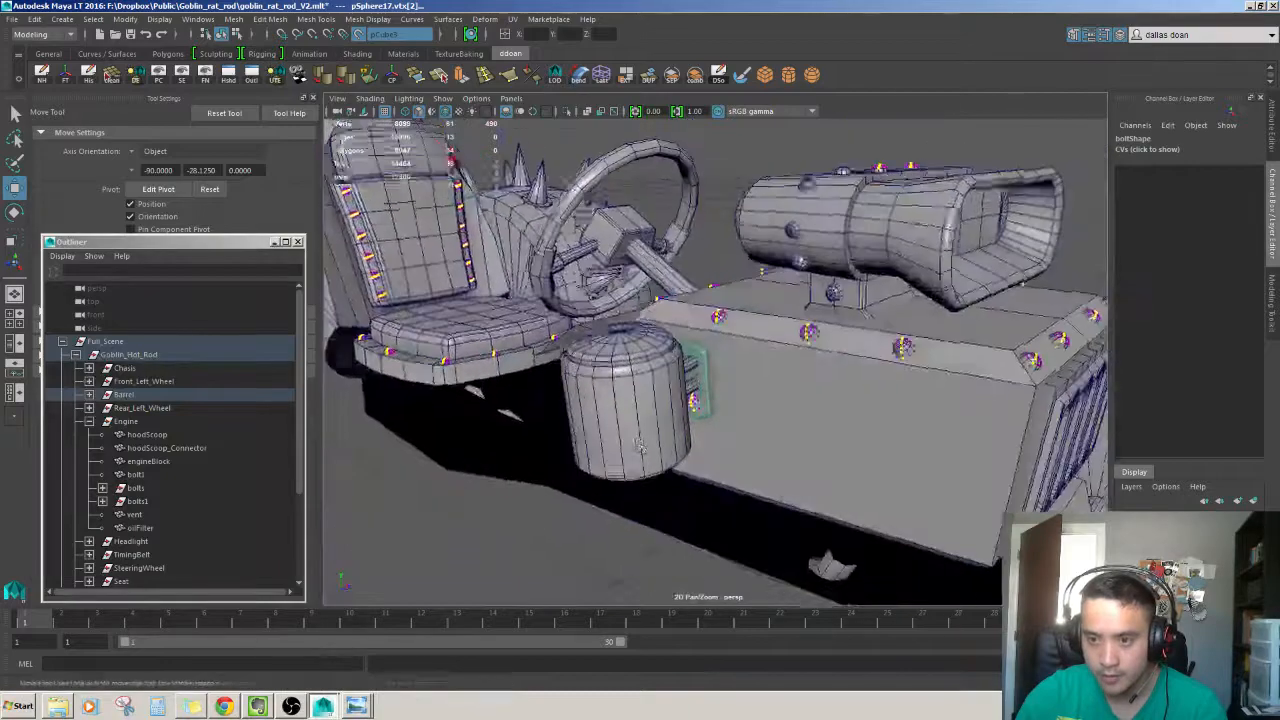
alt+drag(667, 424, 660, 418)
key(F8)
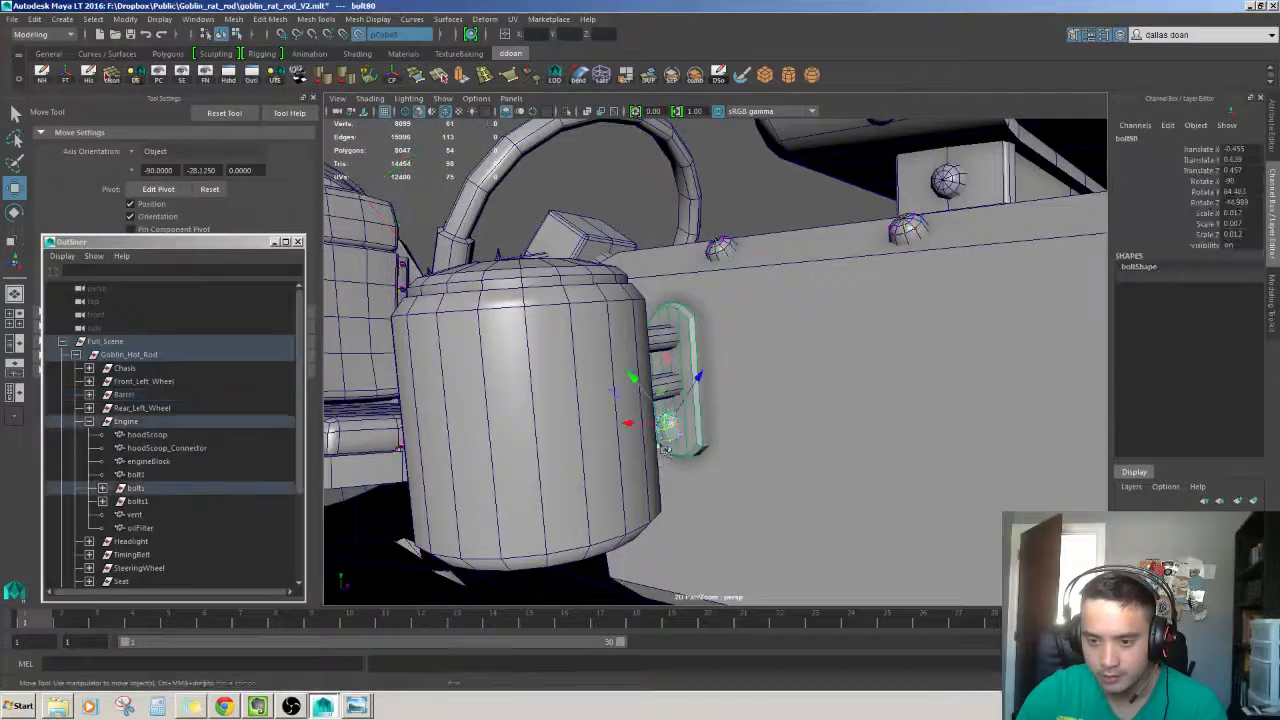
key(e)
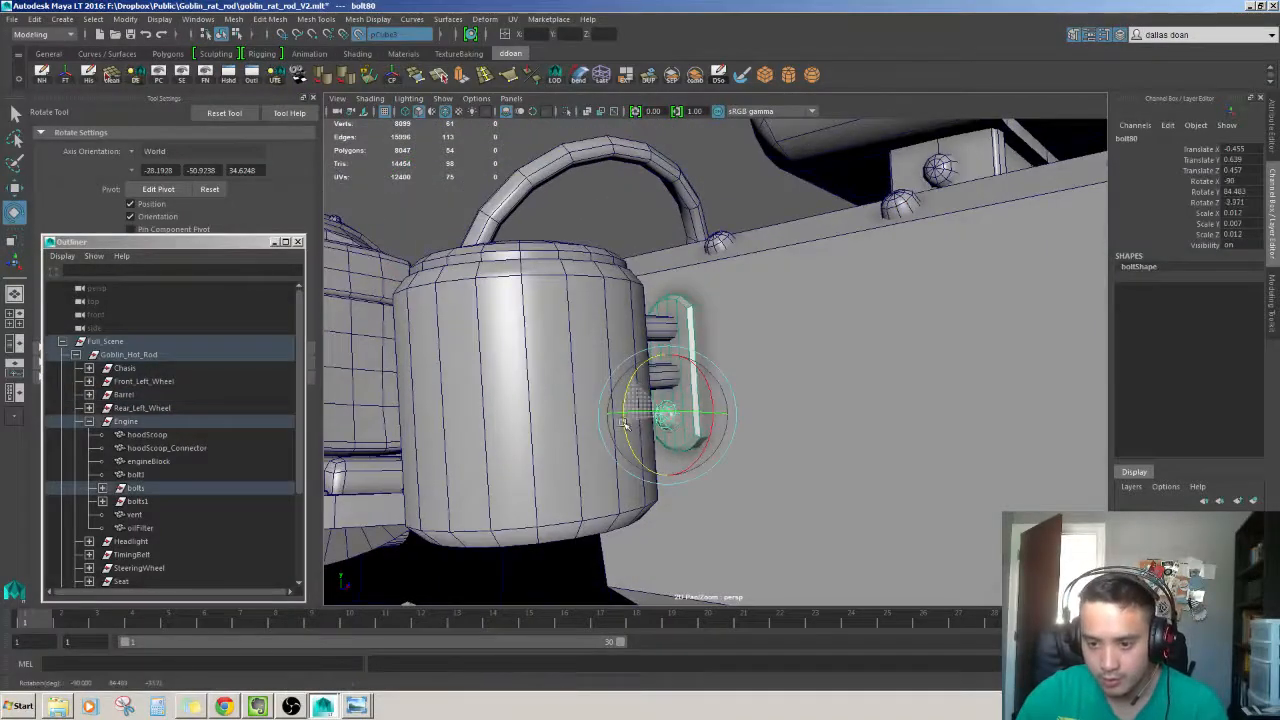
key(w)
mouse_move(622, 430)
alt+mouse_down()
mouse_move(591, 430)
mouse_move(636, 446)
alt+mouse_up()
scroll(636, 440, down, 6)
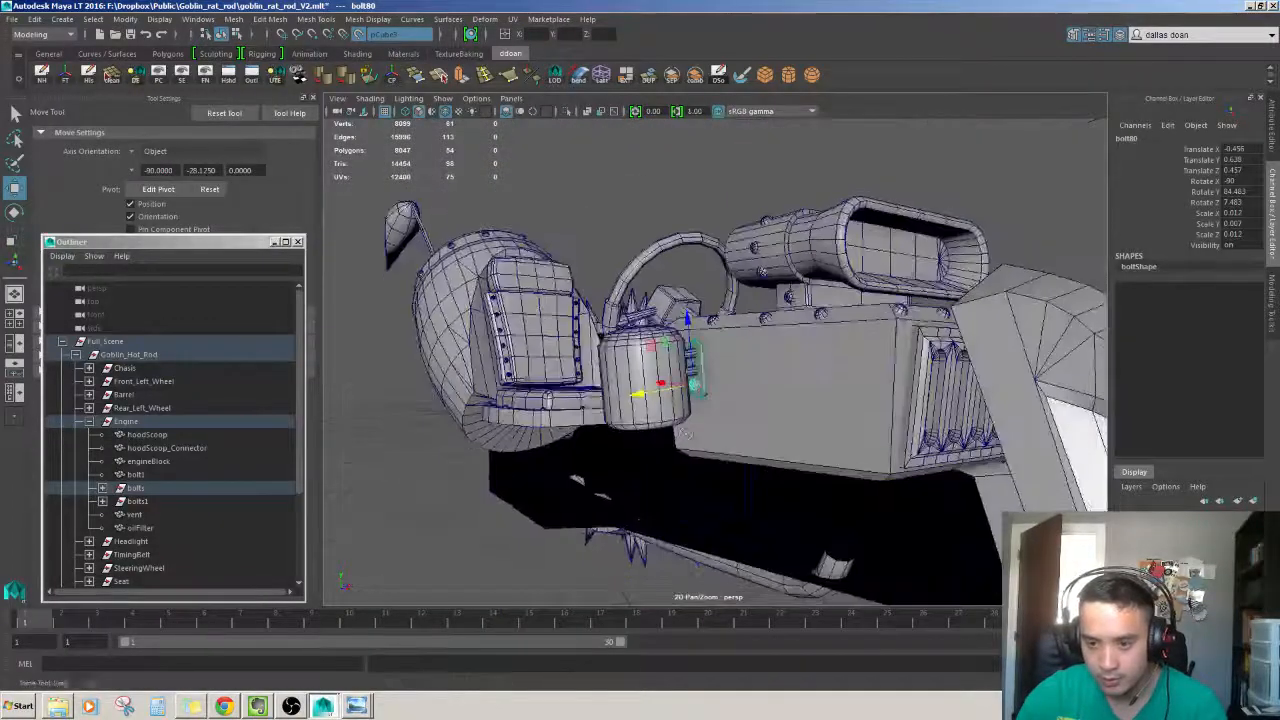
Deselect the bolt and stop using the mounting plate as the live surface.
click(628, 250)
scroll(628, 250, up, 3)
alt+drag(628, 250, 618, 282)
click(357, 34)
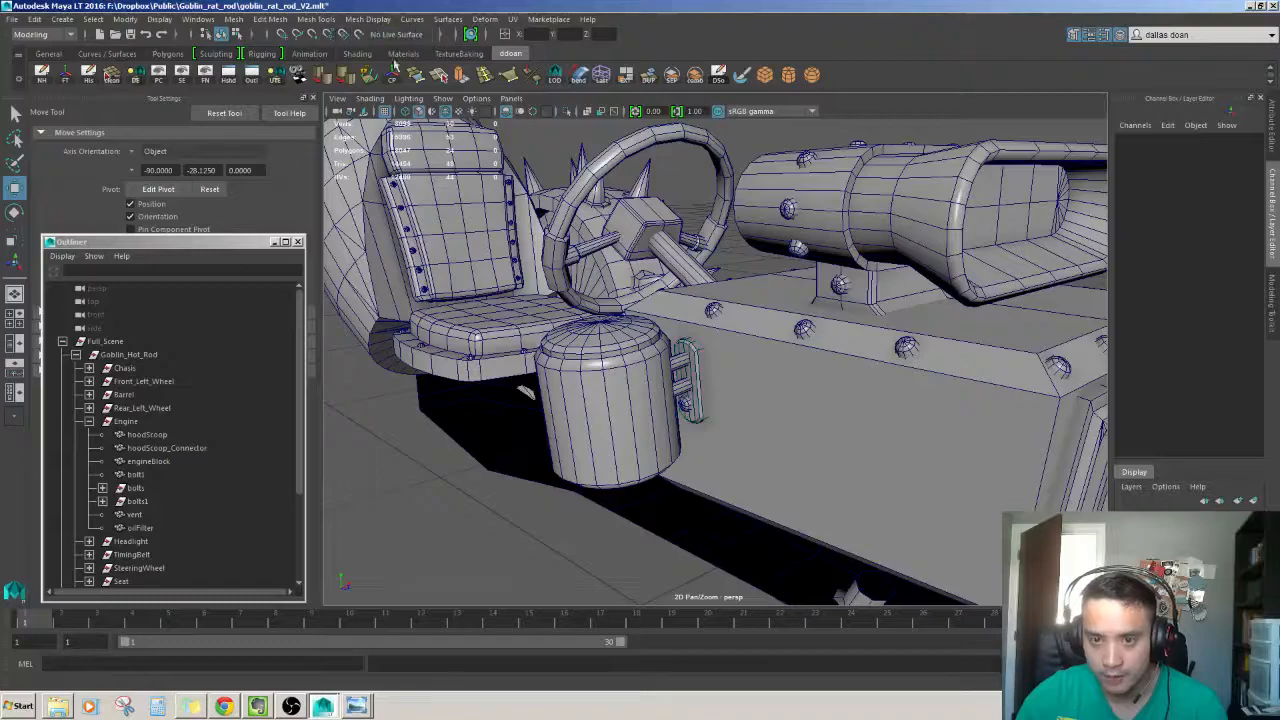
Inspect the new bolt on the lower end of the mounting plate from several angles.
scroll(680, 400, down, 3)
alt+drag(680, 400, 654, 450)
scroll(654, 450, up, 4)
scroll(672, 314, up, 5)
scroll(672, 308, down, 8)
alt+drag(674, 300, 780, 335)
scroll(740, 345, up, 5)
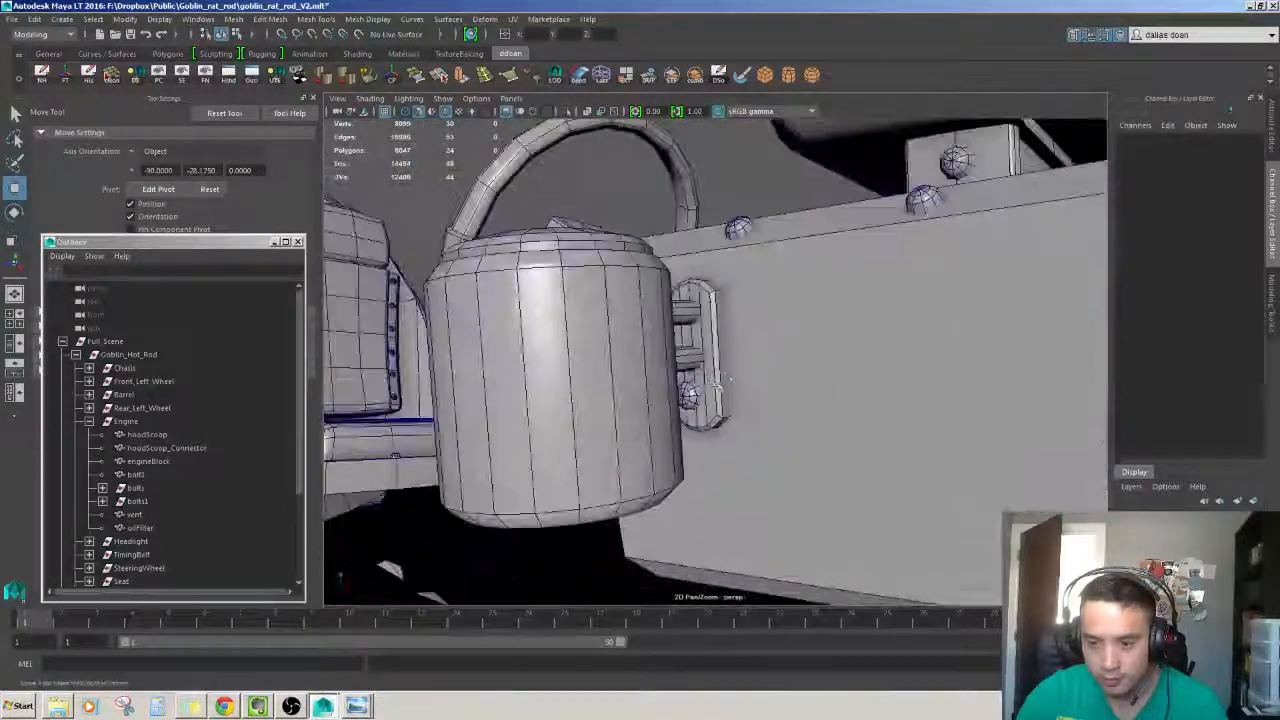
Group the oil filter with its mounting bracket pieces and name the group oilFilter.
click(714, 345)
shift+click(688, 395)
click(699, 352)
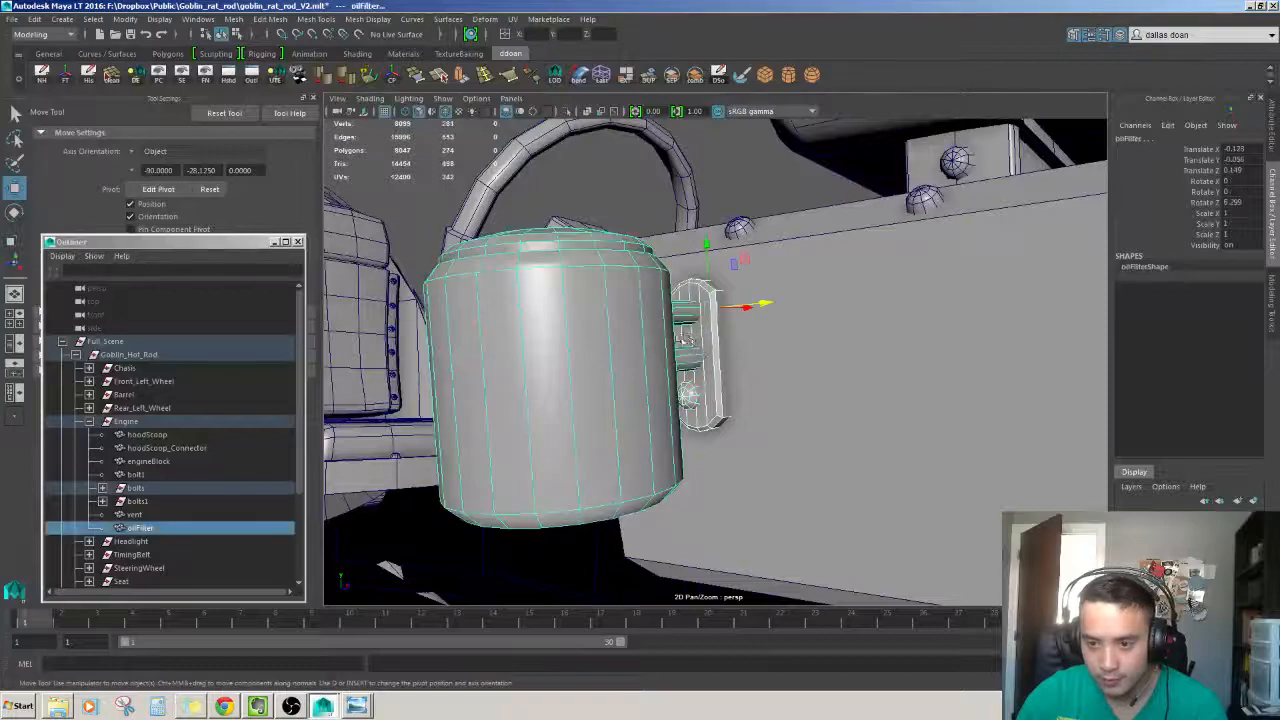
scroll(686, 340, down, 8)
alt+drag(686, 340, 672, 425)
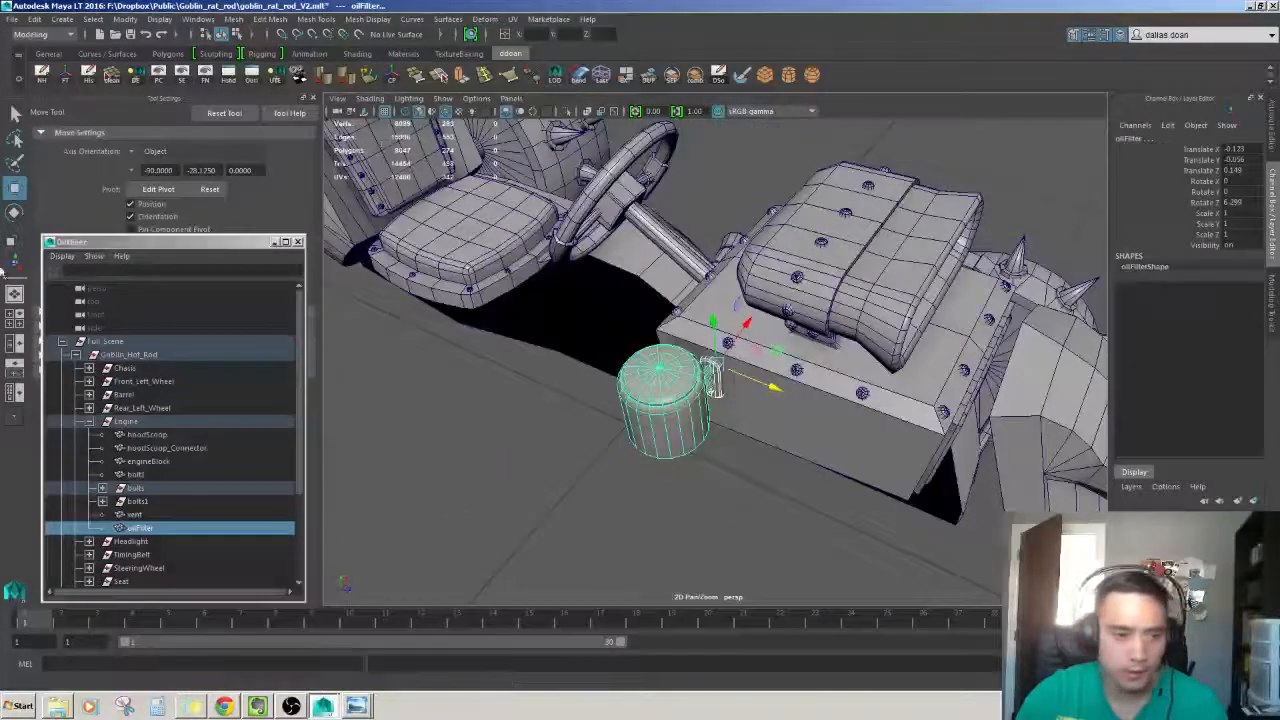
scroll(186, 440, down, 4)
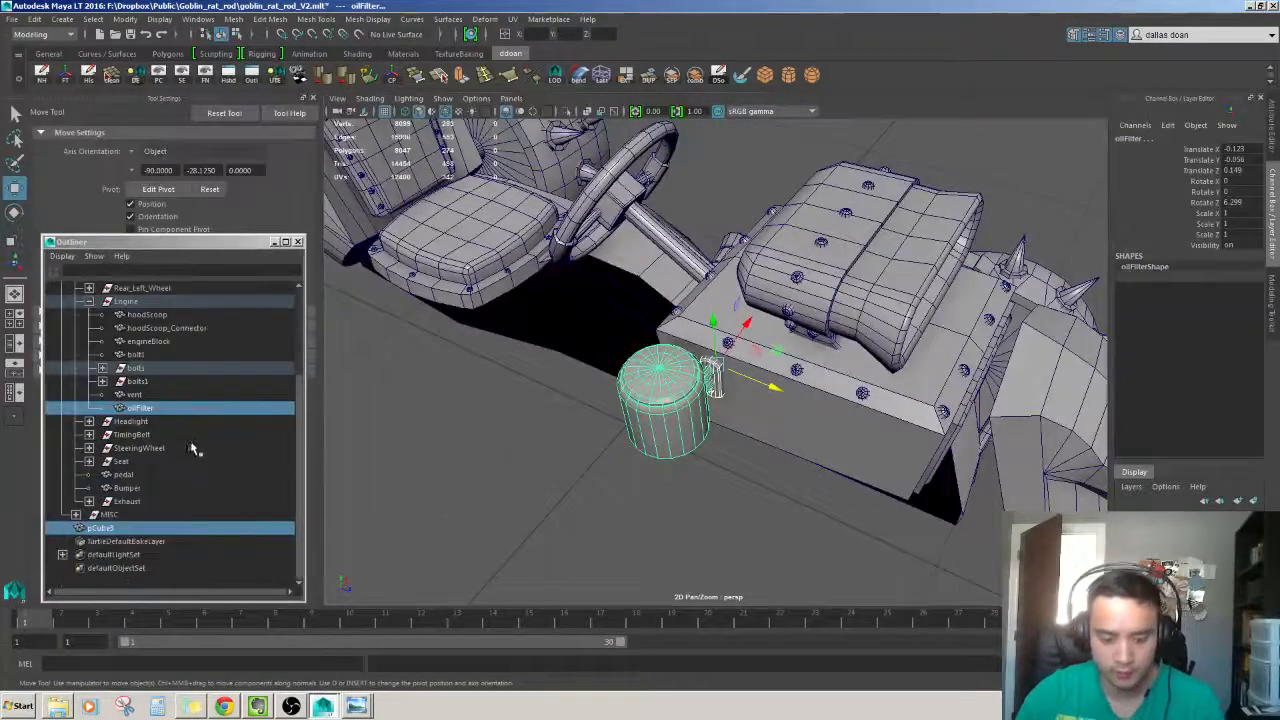
key(ctrl+g)
double_click(99, 529)
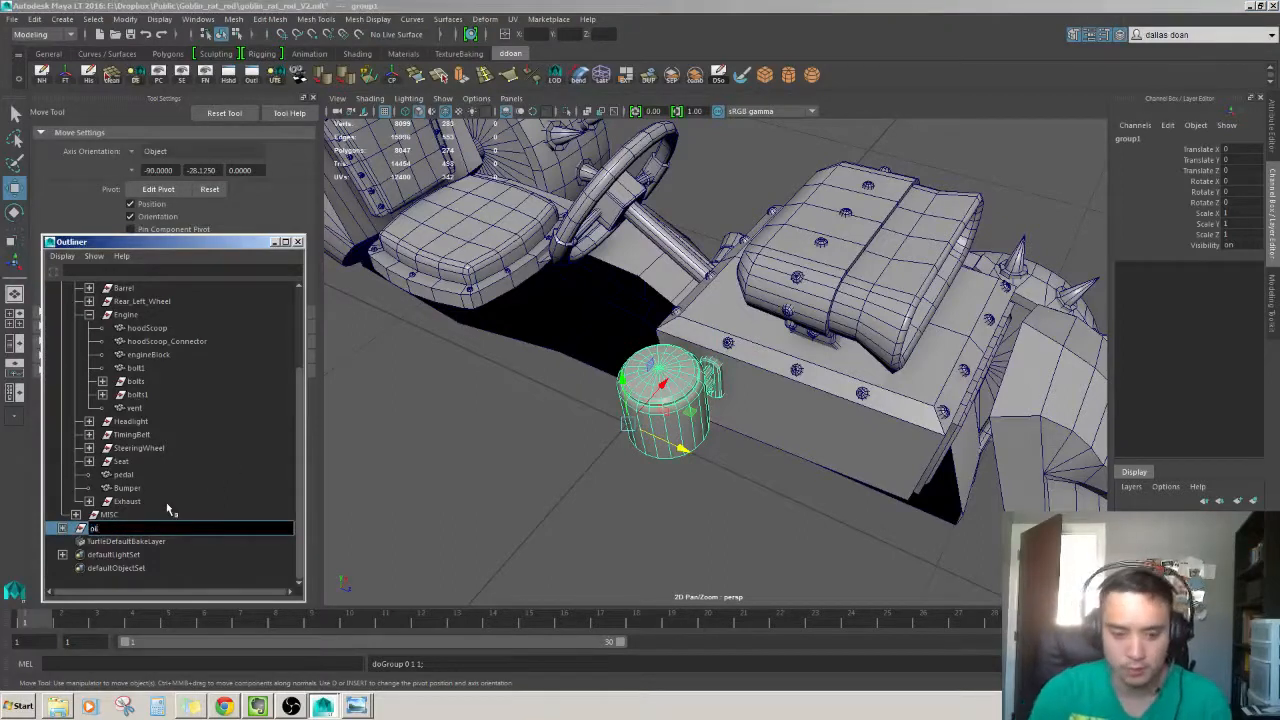
text(oilFilter)
key(Return)
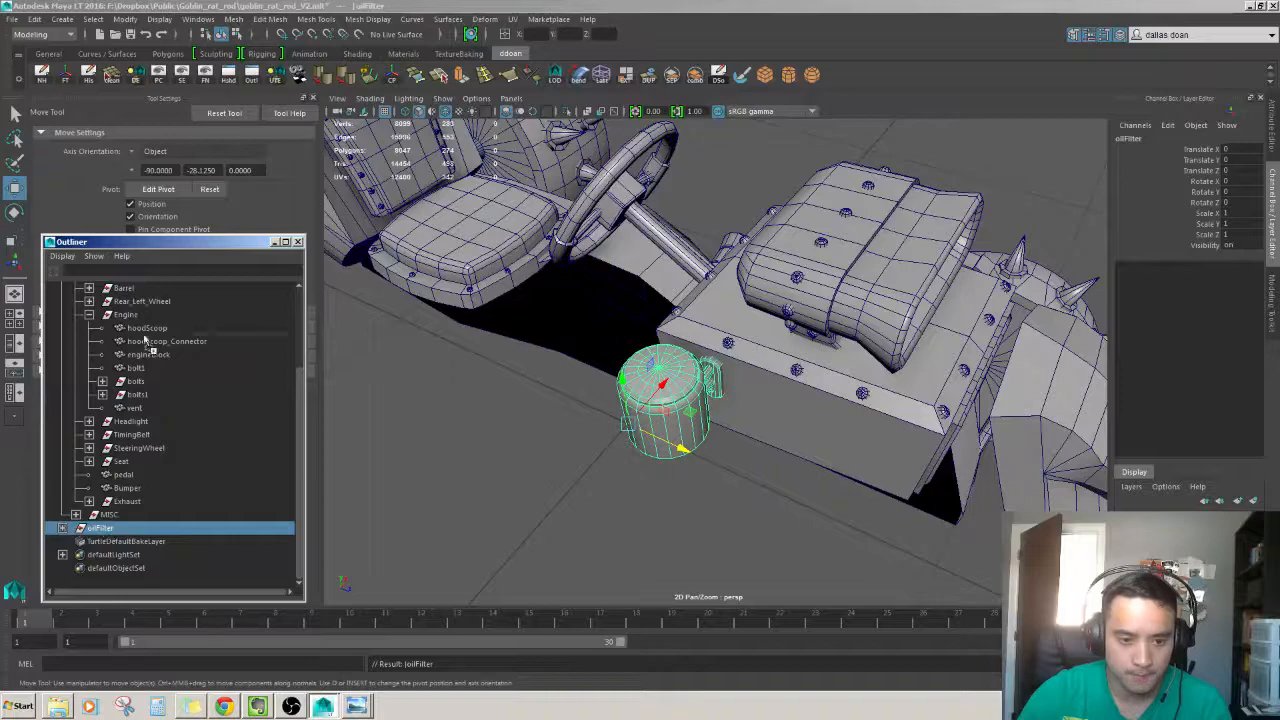
Parent the oilFilter group under the Engine group.
middle_drag(141, 318, 142, 318)
click(543, 500)
alt+drag(543, 500, 508, 474)
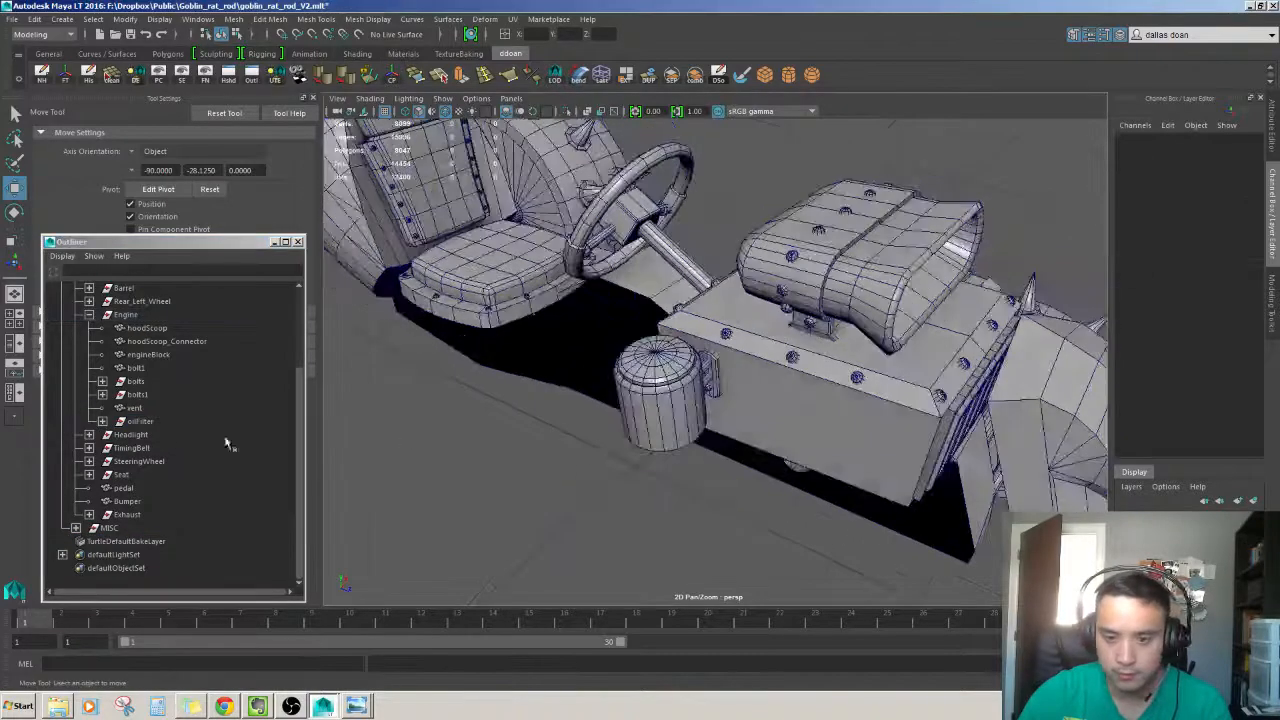
Center the pivot of the oilFilter group and clear the selection.
click(141, 421)
key(f)
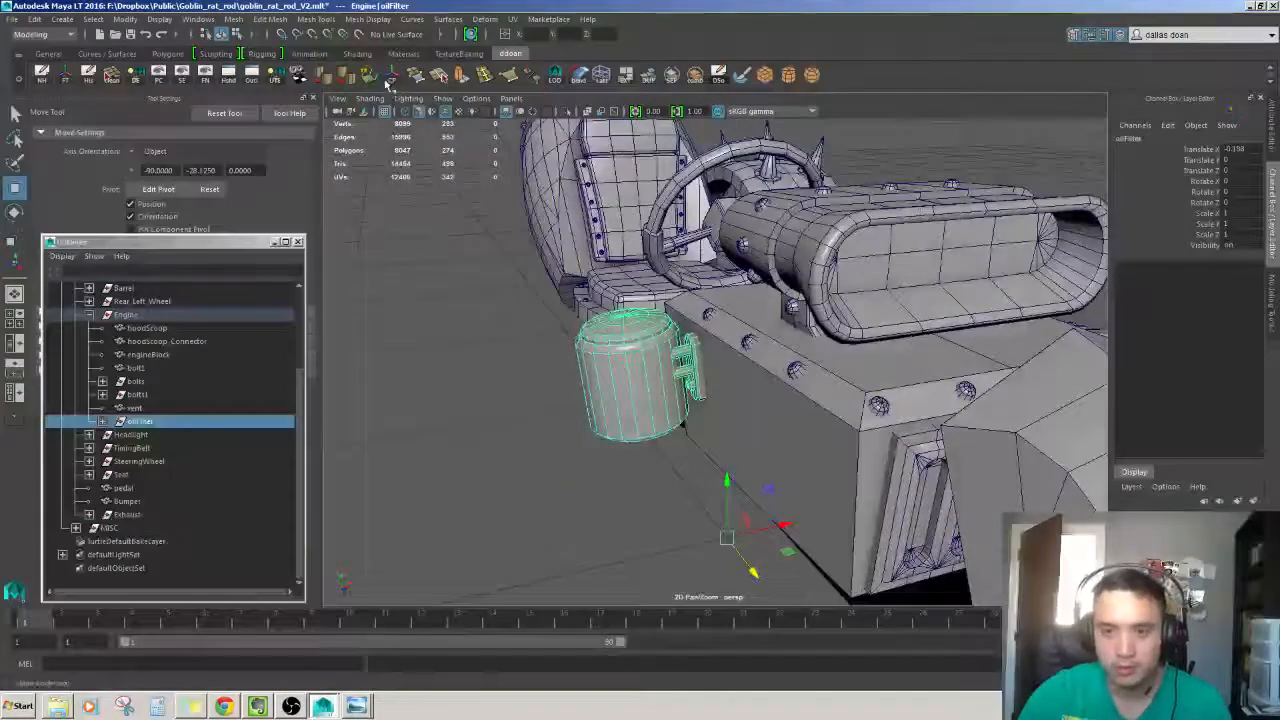
click(389, 80)
alt+drag(525, 345, 601, 381)
click(530, 430)
Save the scene.
scroll(601, 381, down, 4)
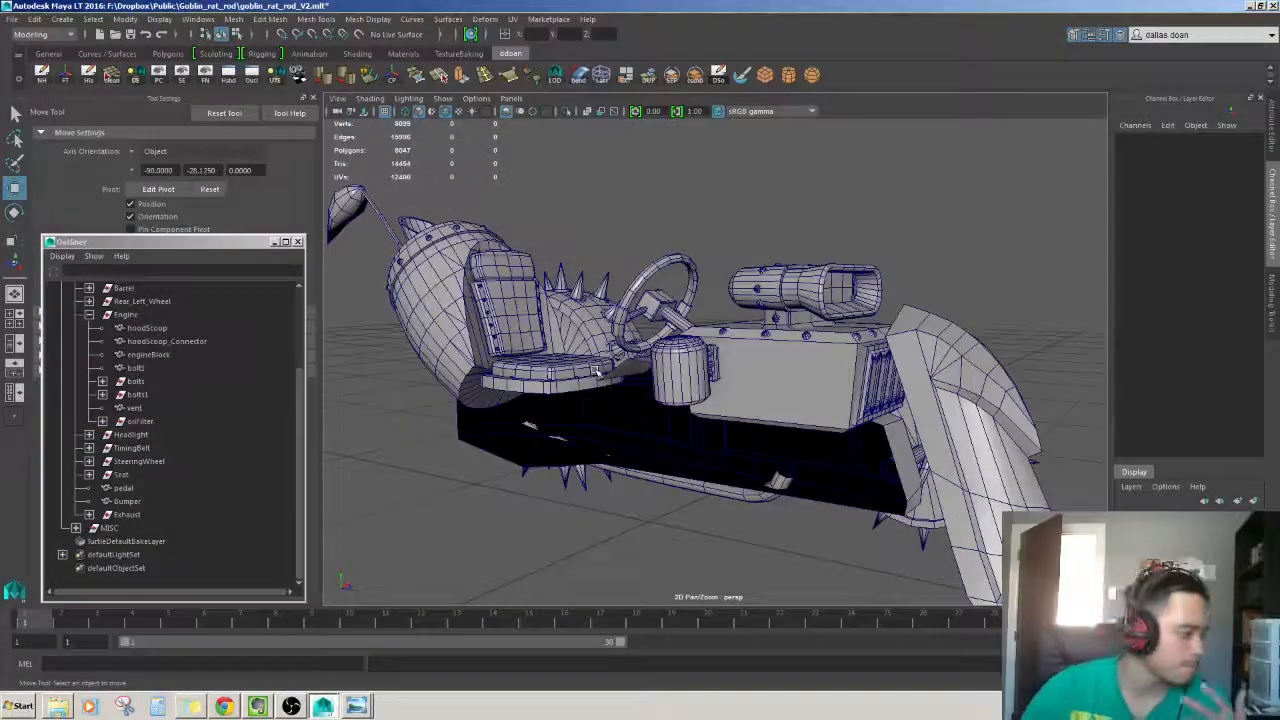
mouse_move(757, 366)
alt+mouse_down()
mouse_move(686, 370)
mouse_move(738, 396)
mouse_move(720, 380)
mouse_move(749, 348)
alt+mouse_up()
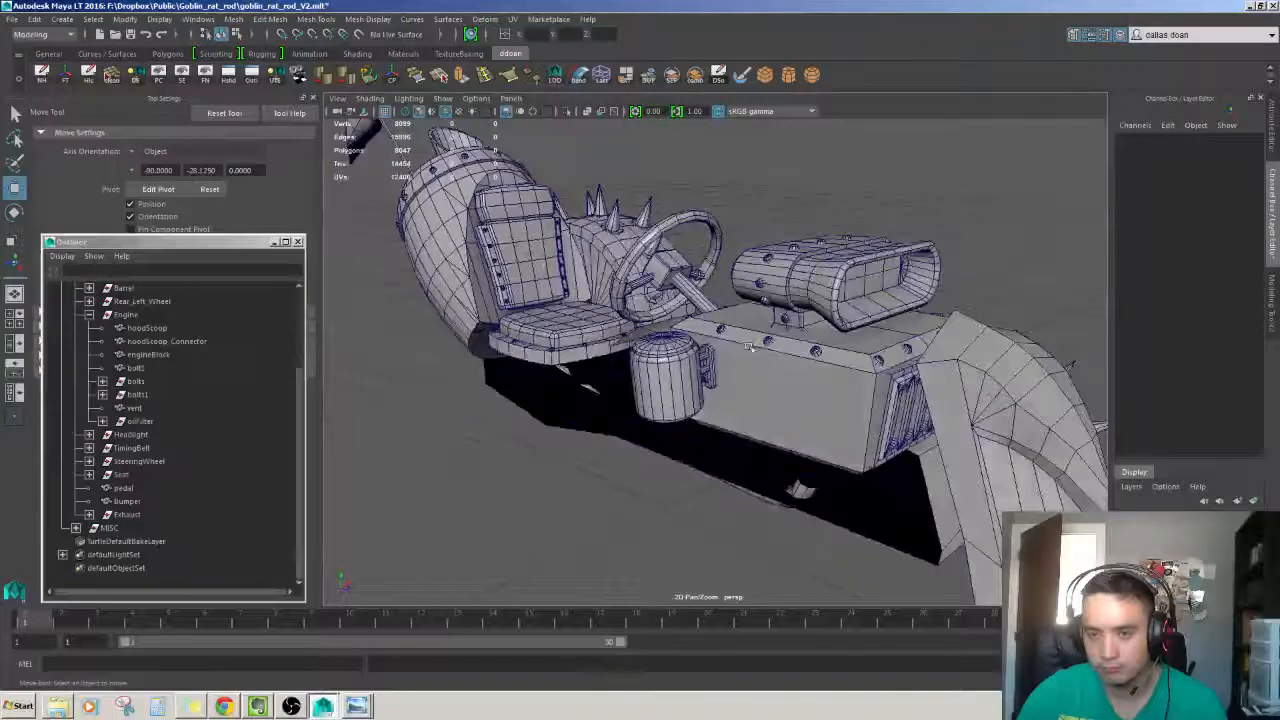
key(ctrl+s)
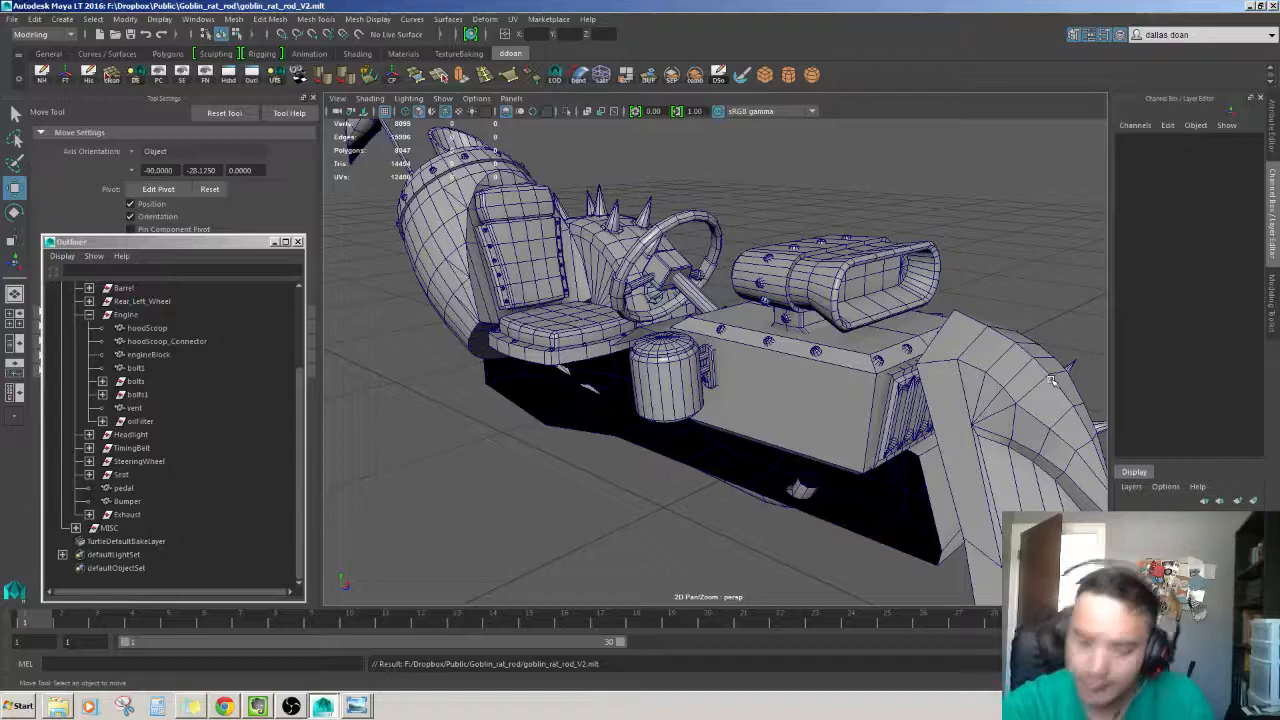
Examine the oil filter, its bracket and the surrounding engine block from several angles.
alt+drag(570, 290, 755, 350)
click(697, 395)
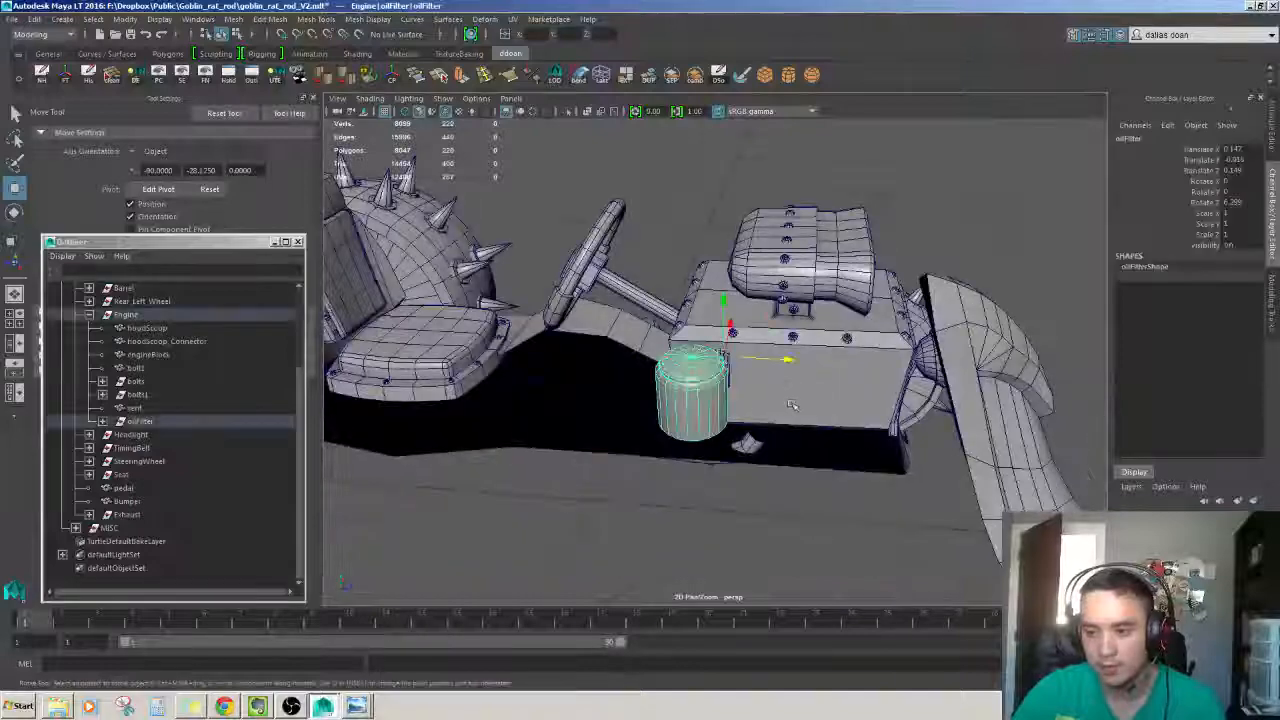
alt+drag(790, 405, 731, 373)
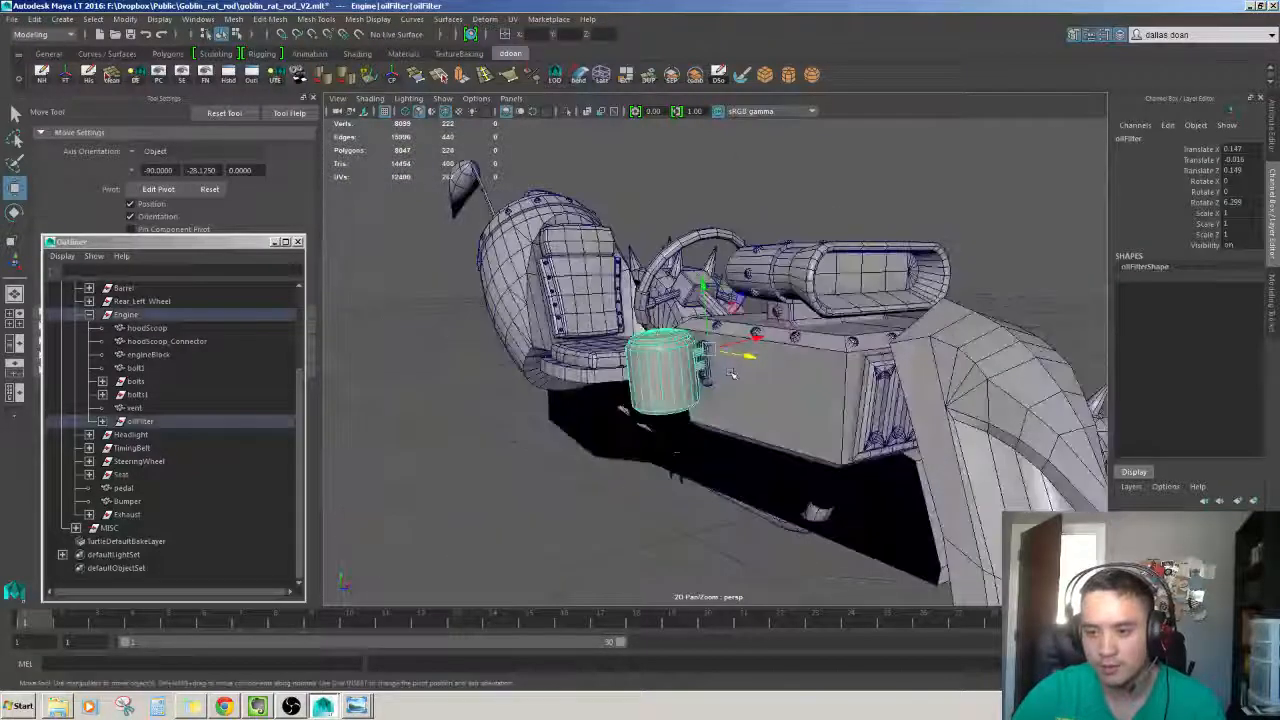
click(844, 203)
alt+drag(791, 214, 836, 391)
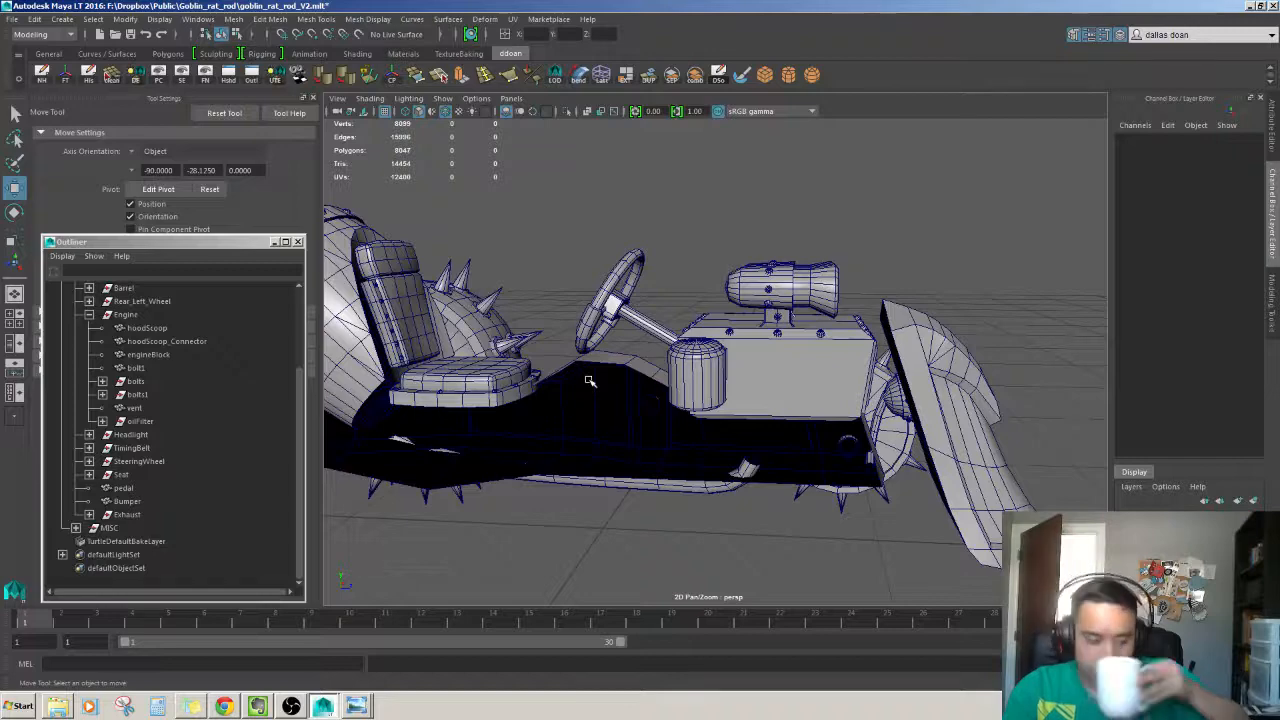
alt+drag(594, 387, 703, 427)
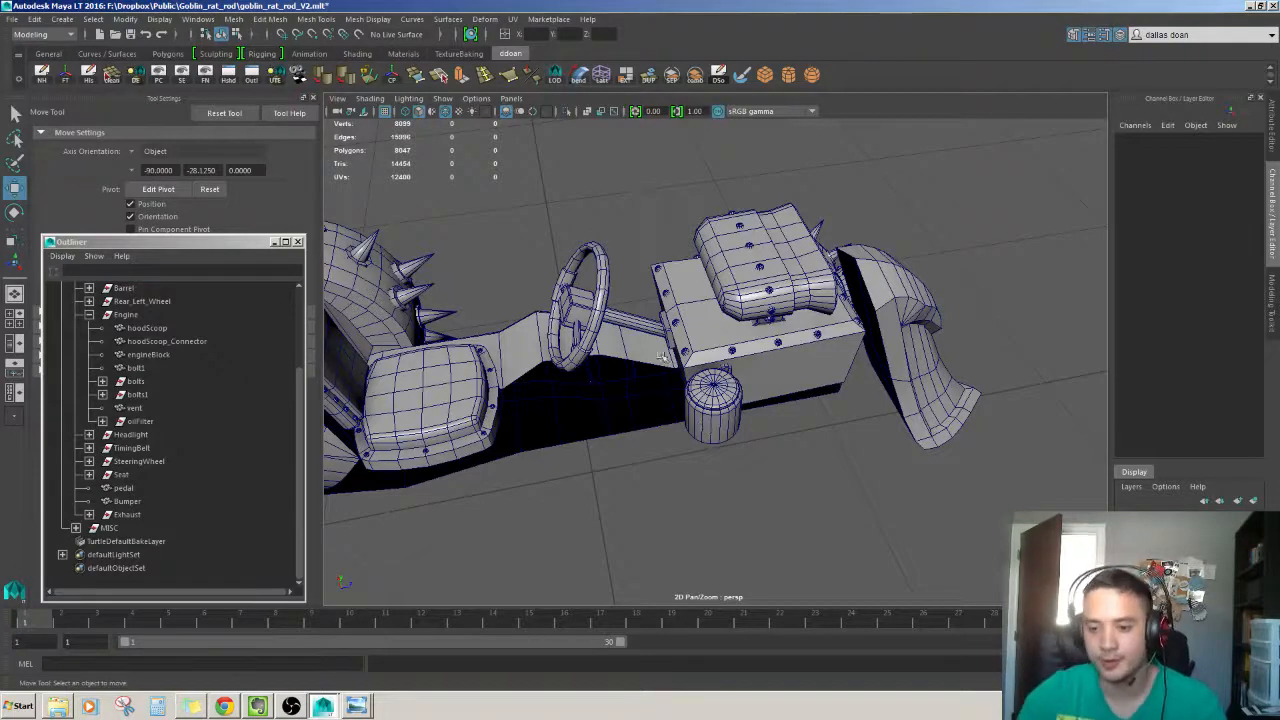
alt+drag(661, 357, 707, 348)
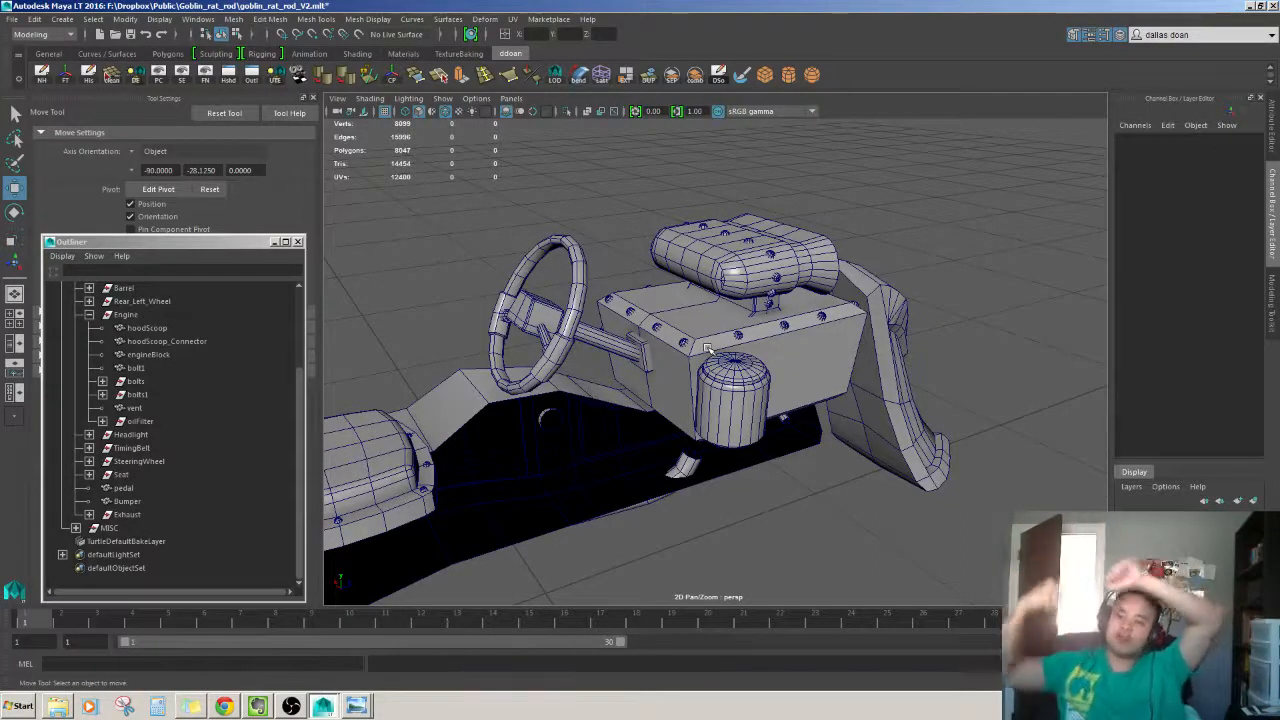
alt+drag(652, 245, 709, 264)
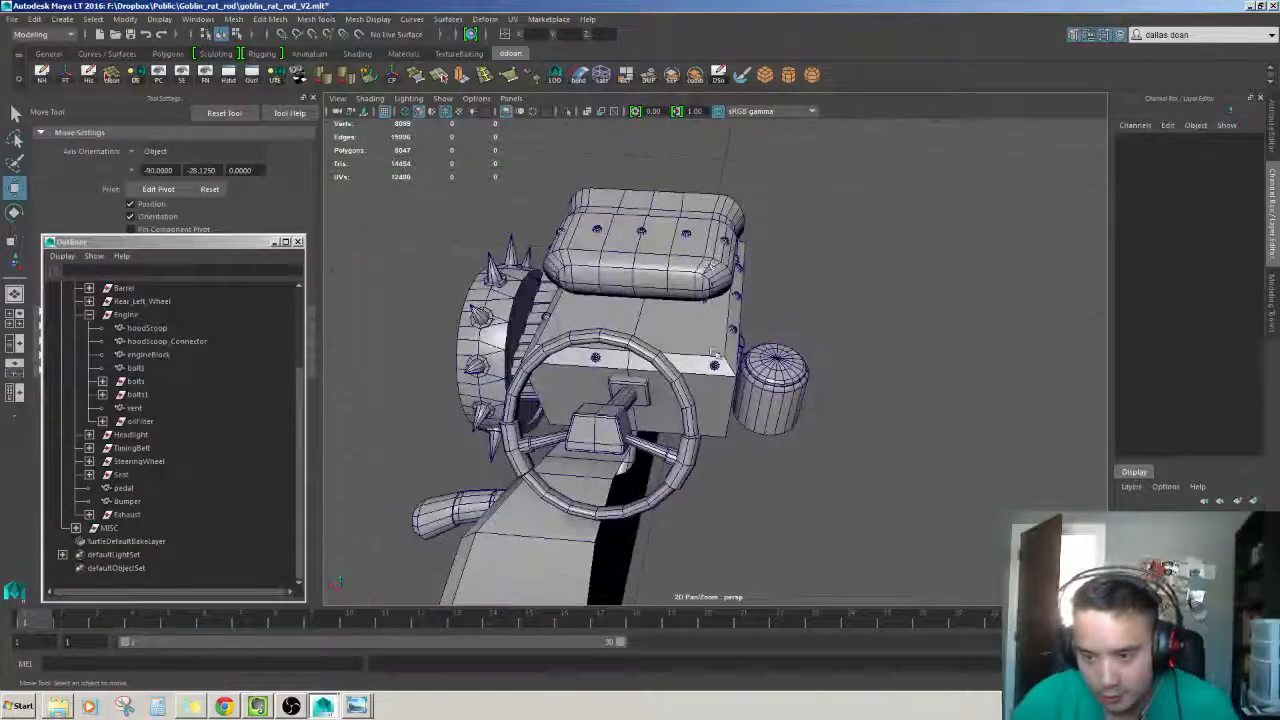
alt+drag(640, 300, 533, 298)
click(642, 408)
mouse_move(642, 408)
alt+mouse_down()
mouse_move(672, 404)
mouse_move(640, 390)
alt+mouse_up()
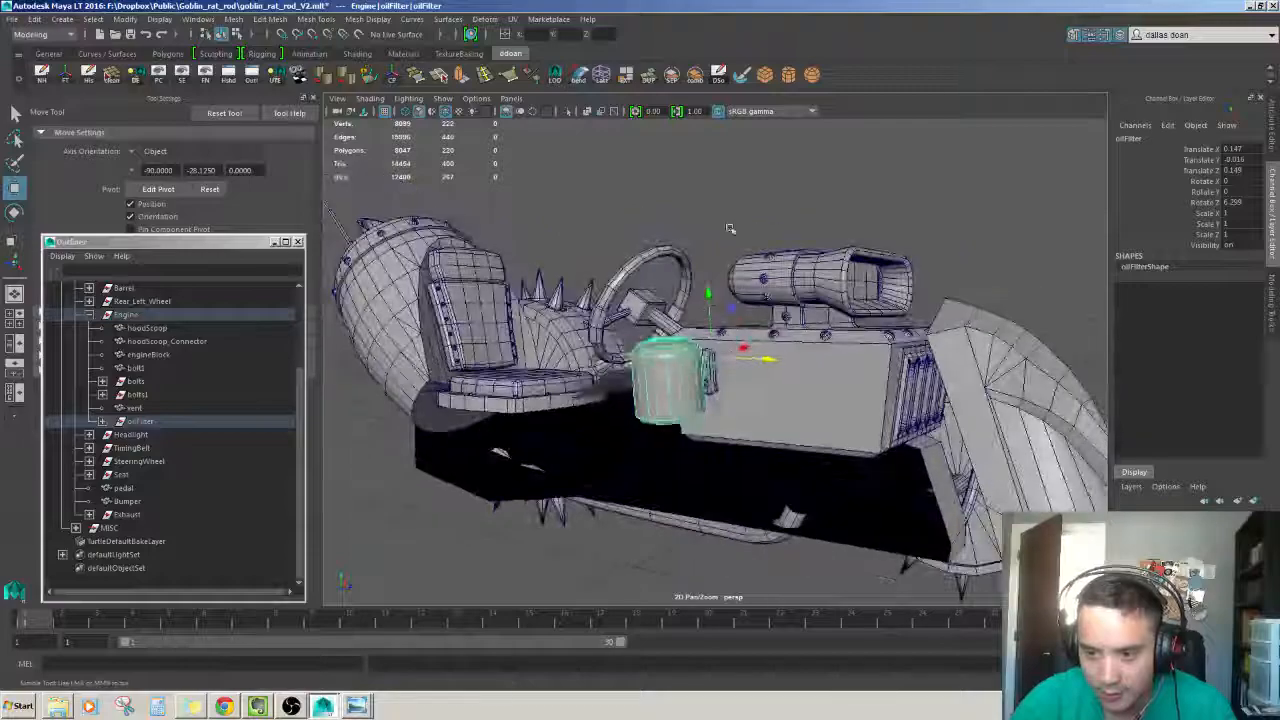
click(729, 229)
alt+drag(729, 229, 780, 385)
alt+right_drag(780, 385, 736, 352)
alt+drag(736, 352, 700, 345)
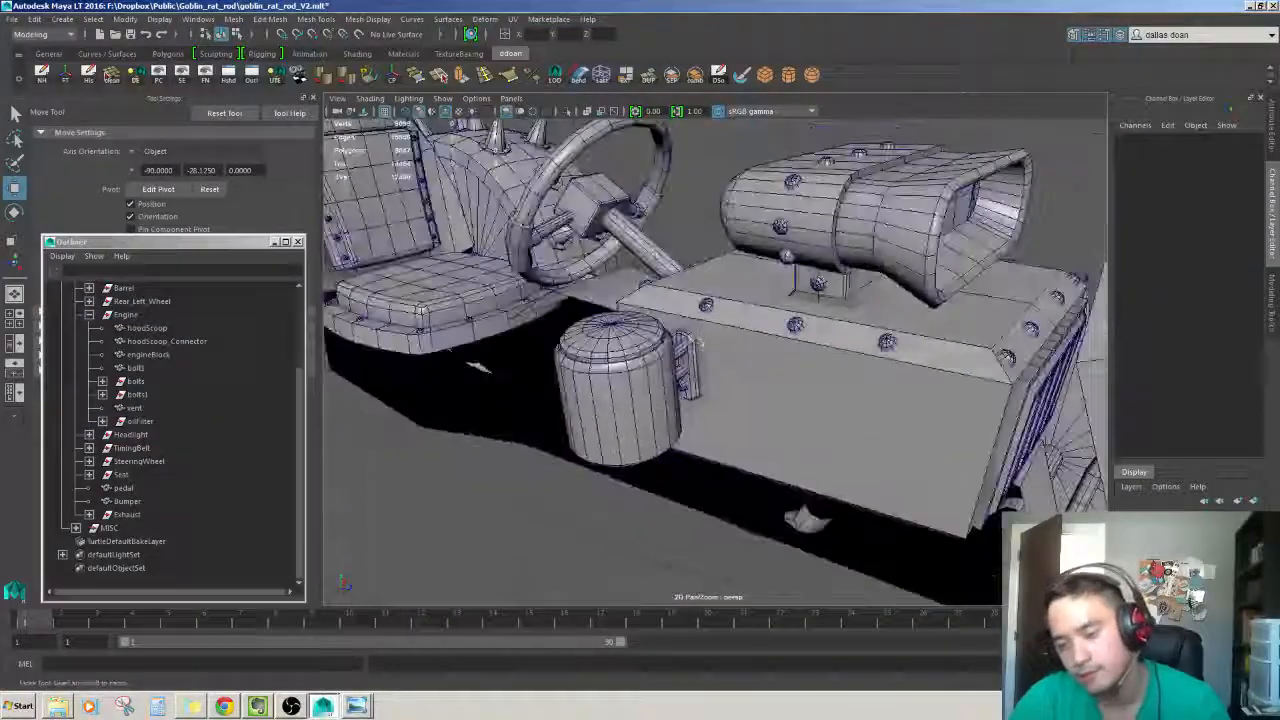
alt+right_drag(700, 345, 730, 350)
alt+drag(730, 350, 821, 350)
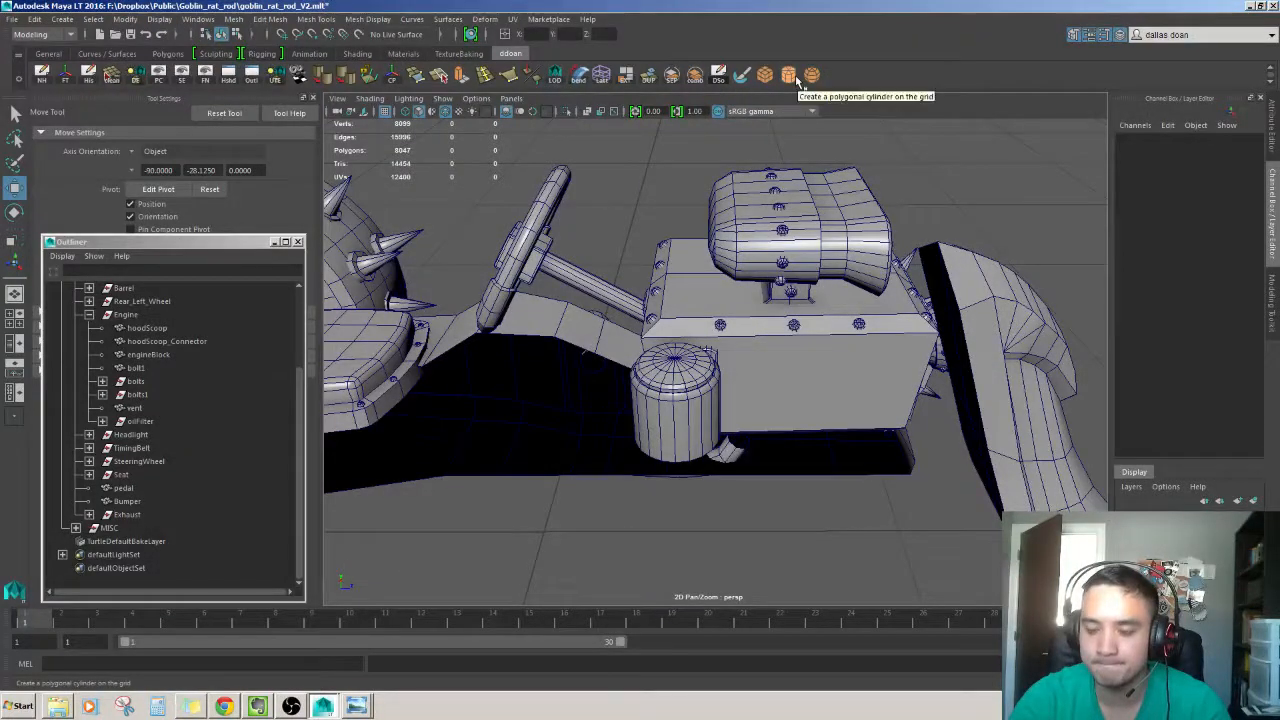
Create a polygon cylinder and scale it uniformly to about 0.431.
click(796, 81)
alt+right_drag(790, 370, 672, 391)
key(r)
drag(672, 391, 589, 413)
key(w)
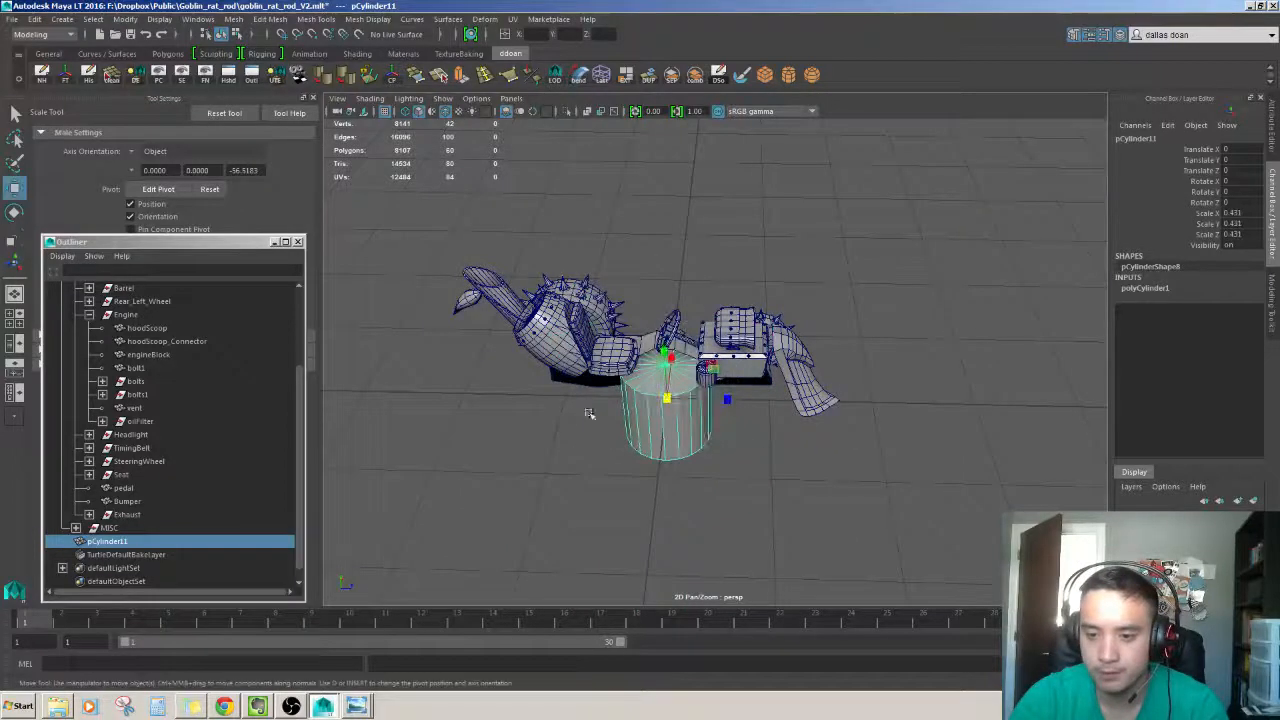
Move the new cylinder out beside the engine block, near the oil filter.
drag(714, 397, 794, 402)
alt+drag(794, 402, 765, 345)
alt+drag(765, 345, 732, 418)
alt+drag(732, 418, 740, 408)
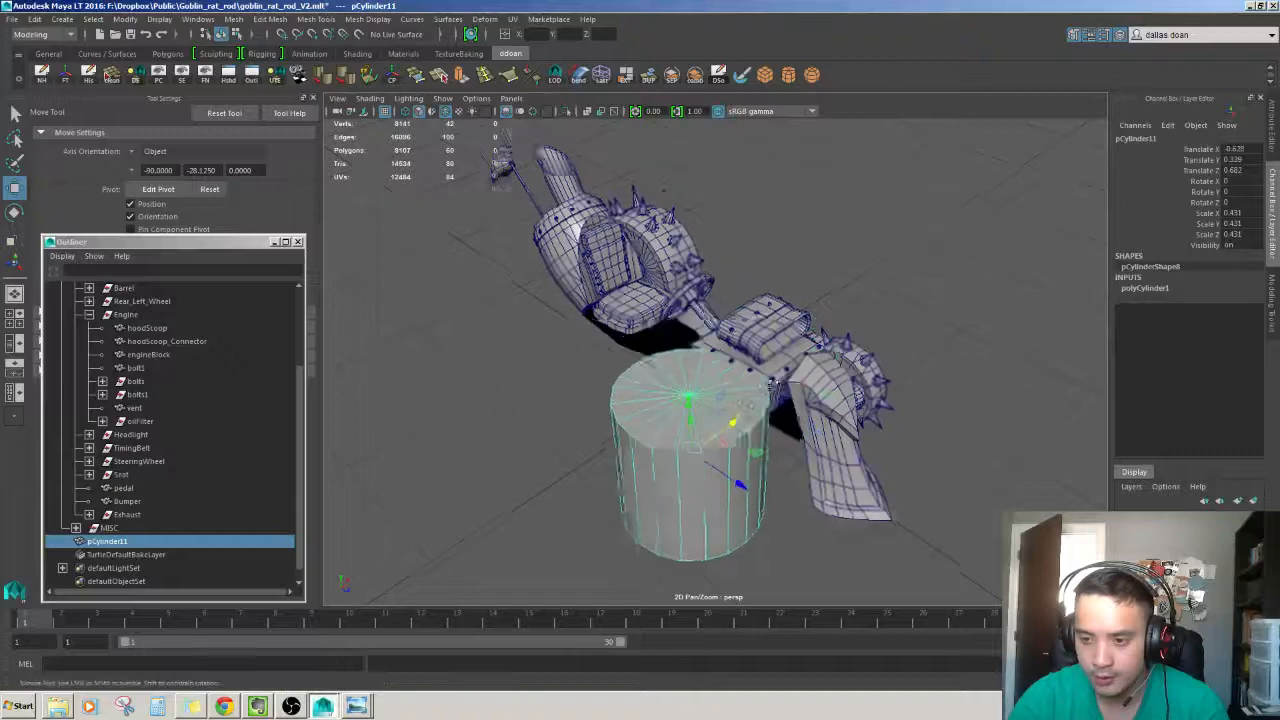
alt+right_drag(740, 408, 728, 440)
drag(723, 442, 758, 418)
alt+right_drag(758, 418, 735, 535)
alt+drag(735, 535, 620, 530)
Scale the cylinder uniformly to about 0.179 and raise it to a Translate Y of about 0.382.
key(r)
key(w)
drag(714, 442, 714, 371)
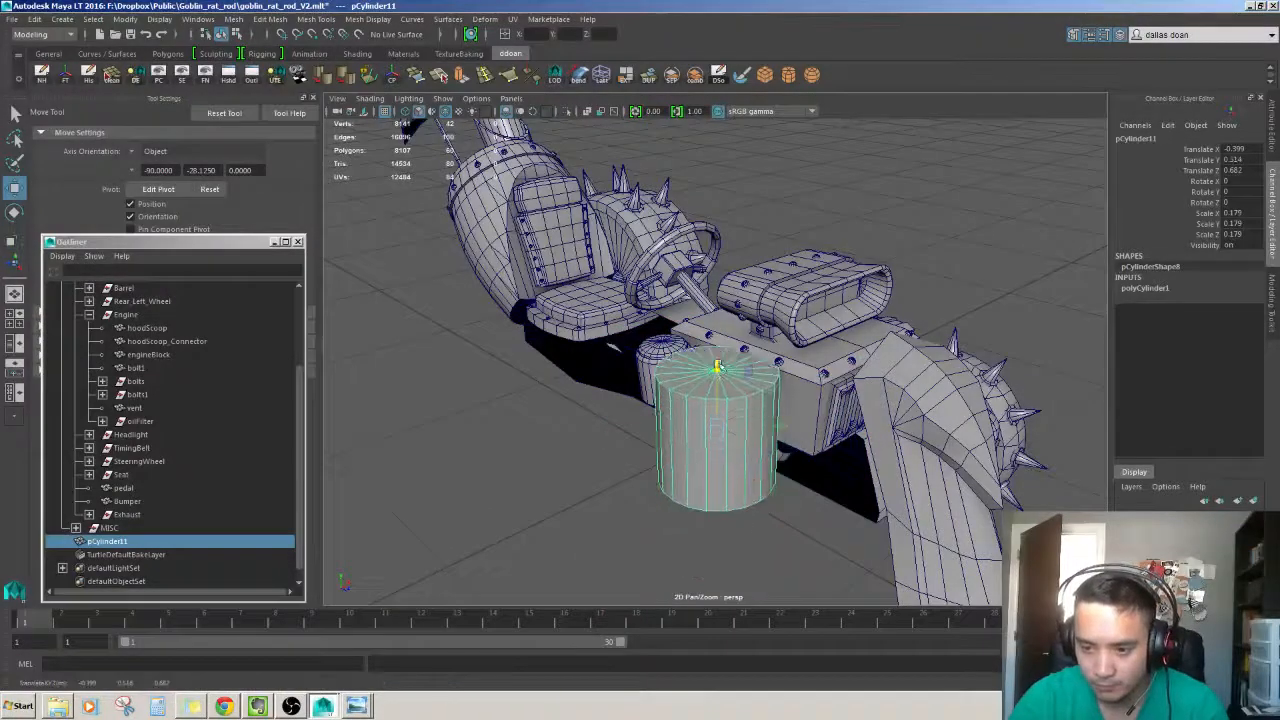
Set the cylinder's axis subdivisions to 12.
alt+right_drag(714, 371, 765, 385)
alt+drag(765, 385, 780, 425)
click(1145, 290)
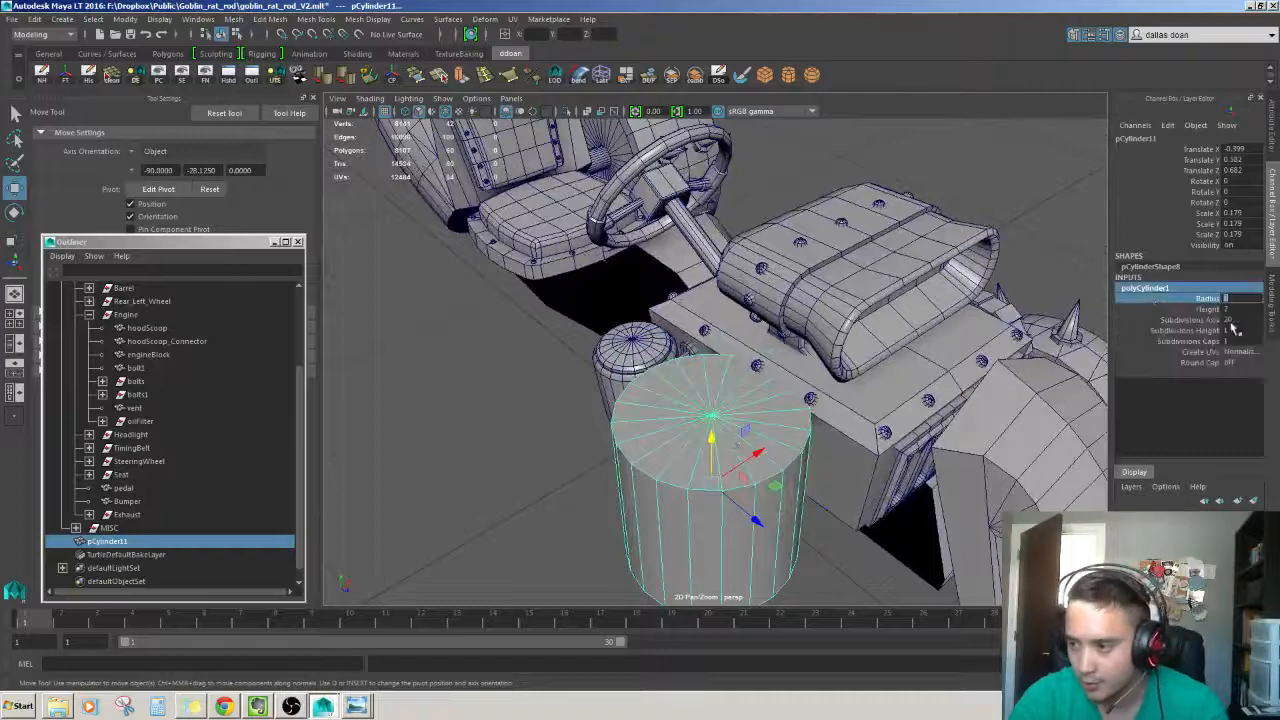
click(1229, 321)
text(12)
key(Return)
Soften the vertical side edges of the cylinder and return to object mode.
alt+drag(618, 252, 815, 350)
key(F8)
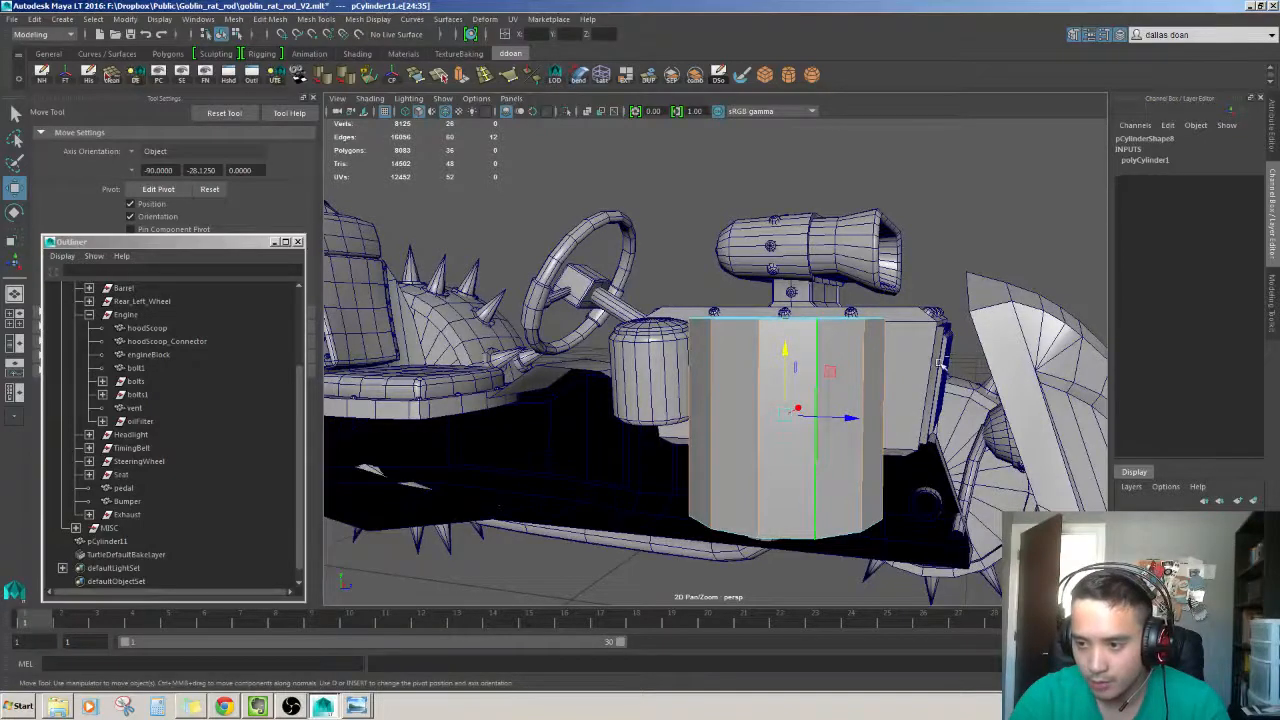
alt+drag(941, 364, 795, 474)
key(F8)
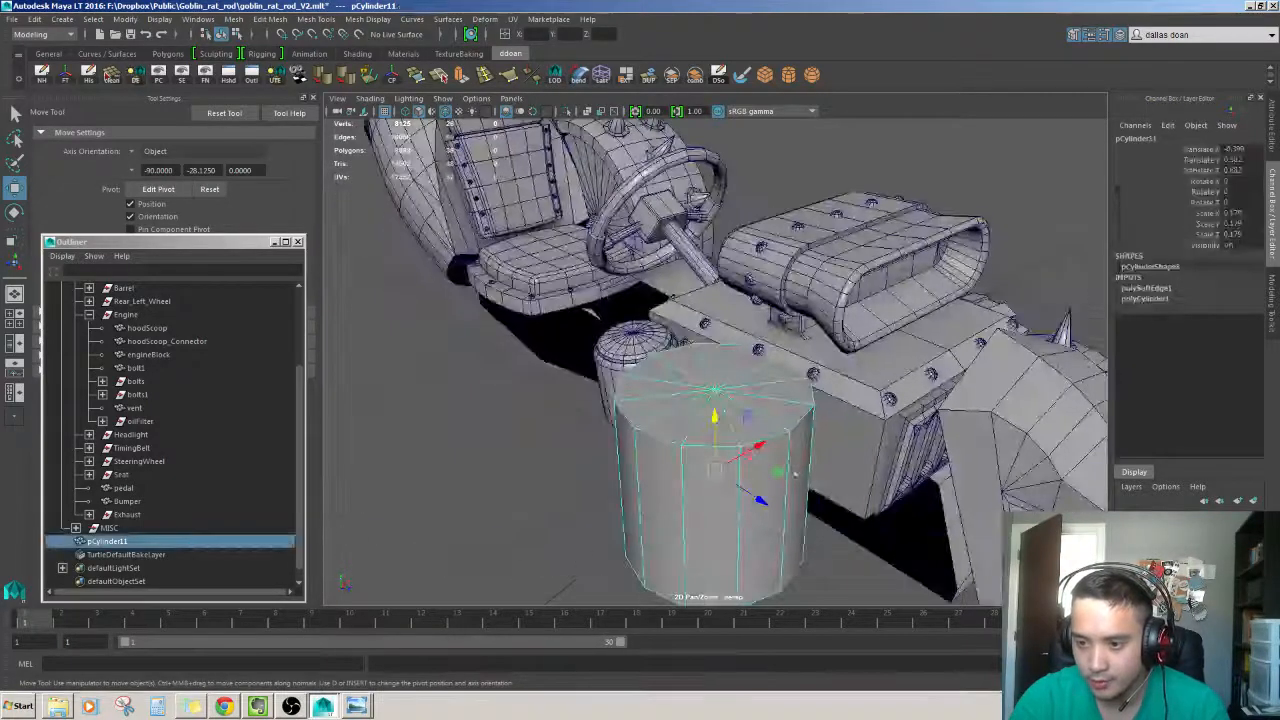
Scale the cylinder uniformly down to about 0.046.
key(r)
drag(713, 471, 592, 503)
key(w)
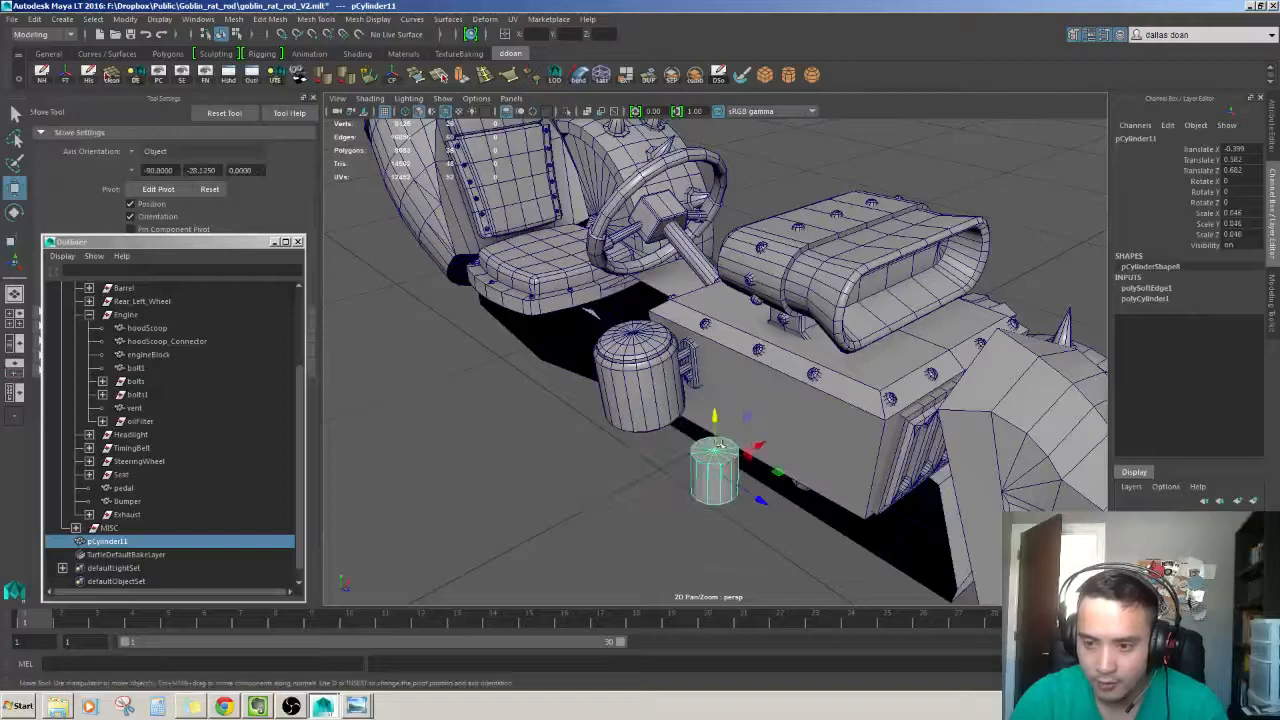
Raise the small cylinder beside the engine block to a Translate Y of about 0.689.
drag(713, 368, 713, 364)
key(ctrl+z)
drag(714, 417, 706, 374)
key(f)
alt+right_drag(706, 374, 600, 360)
drag(715, 302, 715, 330)
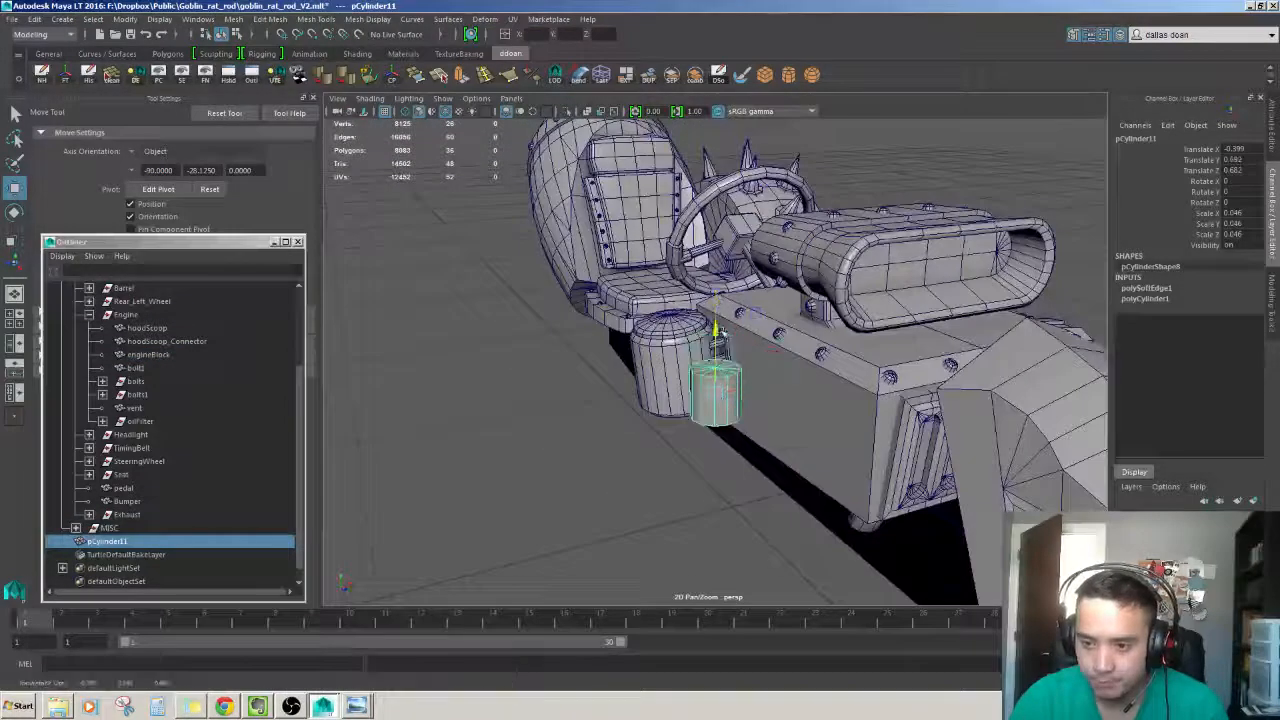
alt+right_drag(706, 372, 745, 388)
alt+drag(745, 388, 714, 392)
alt+right_drag(714, 380, 762, 385)
alt+drag(762, 345, 770, 370)
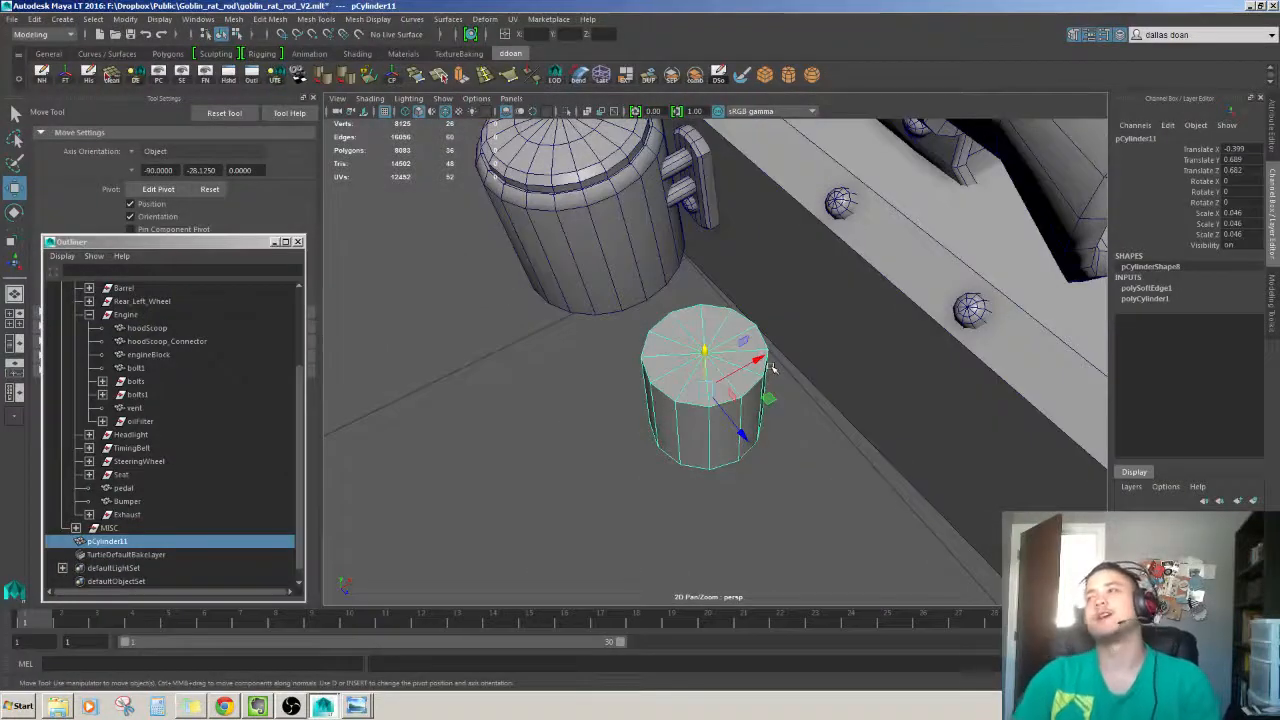
Extrude the center vertex of the cylinder's top cap with a width of 0.5.
scroll(772, 368, up, 5)
alt+drag(772, 370, 750, 285)
scroll(777, 394, down, 5)
right_drag(776, 291, 734, 299)
click(721, 299)
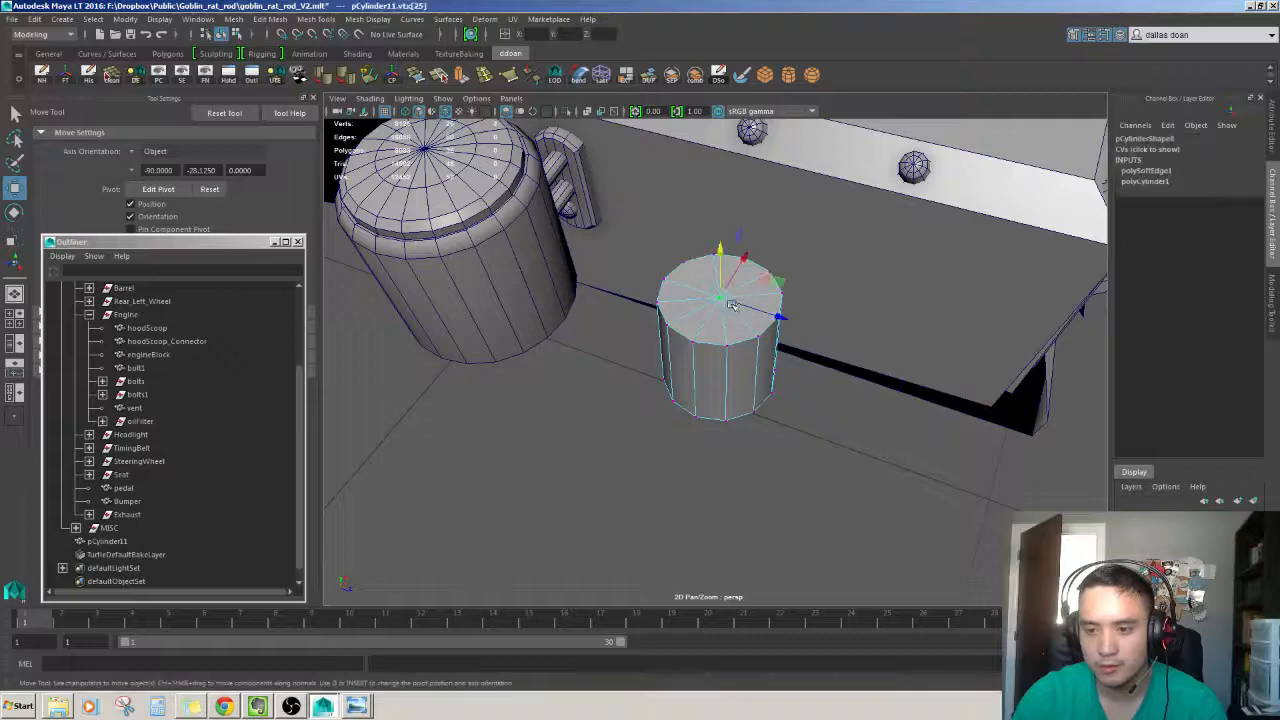
alt+drag(723, 299, 743, 311)
shift+right_drag(743, 311, 749, 329)
alt+middle_drag(749, 329, 746, 317)
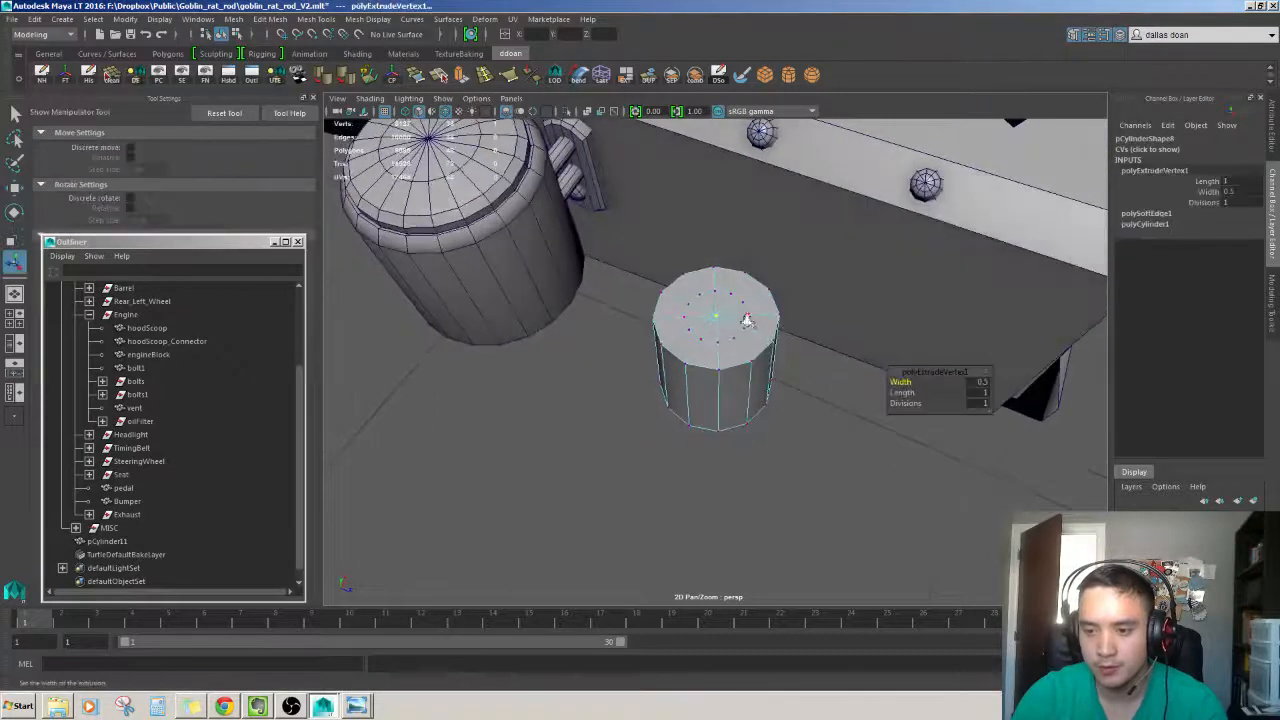
Select the inner edge loop on the cylinder's top cap and scale it outward.
scroll(746, 317, up, 6)
right_drag(770, 210, 774, 180)
double_click(801, 246)
key(w)
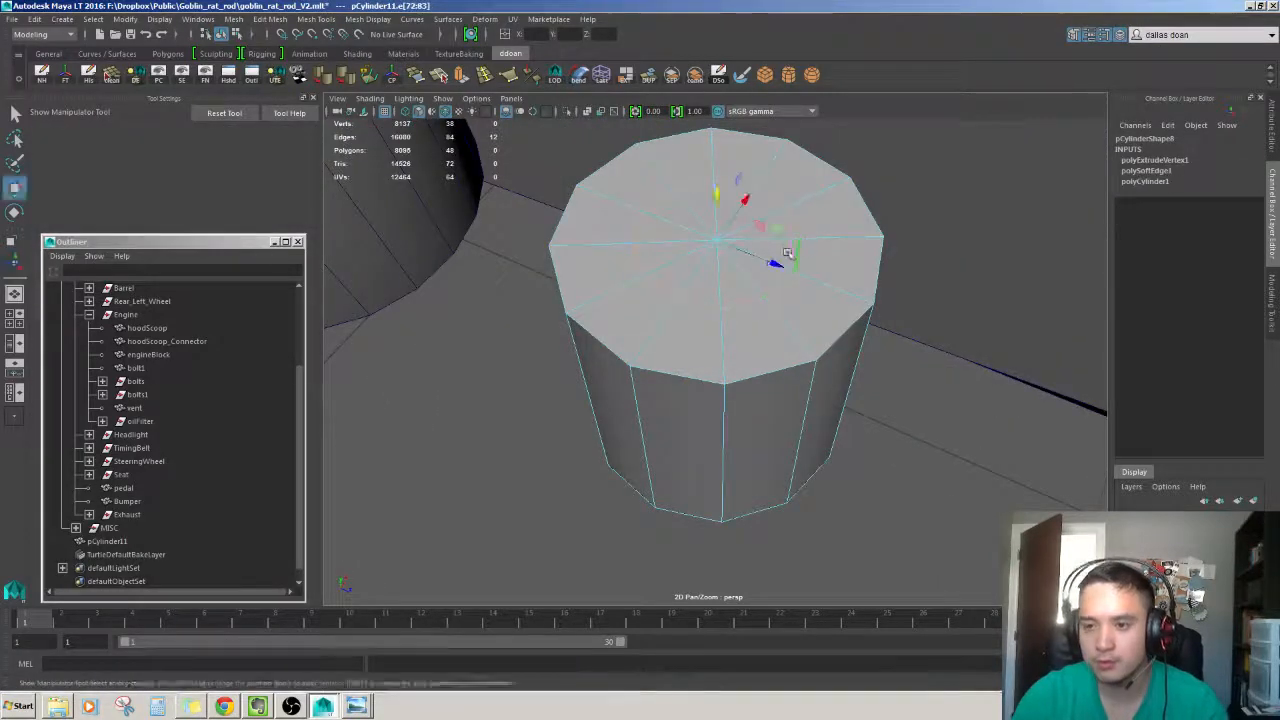
key(r)
alt+drag(755, 261, 748, 272)
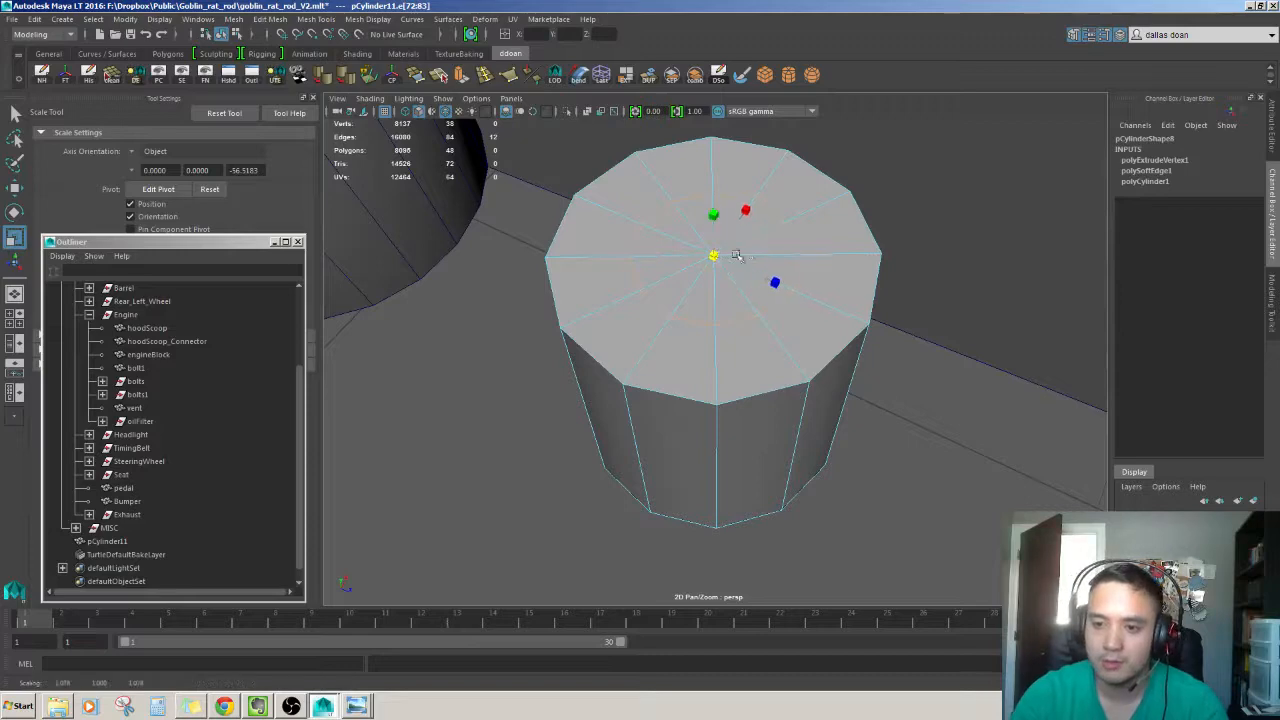
alt+drag(788, 262, 777, 223)
key(w)
Try to extrude the inner edge loop on the top cap, and undo the extrusion.
key(f)
scroll(770, 250, down, 8)
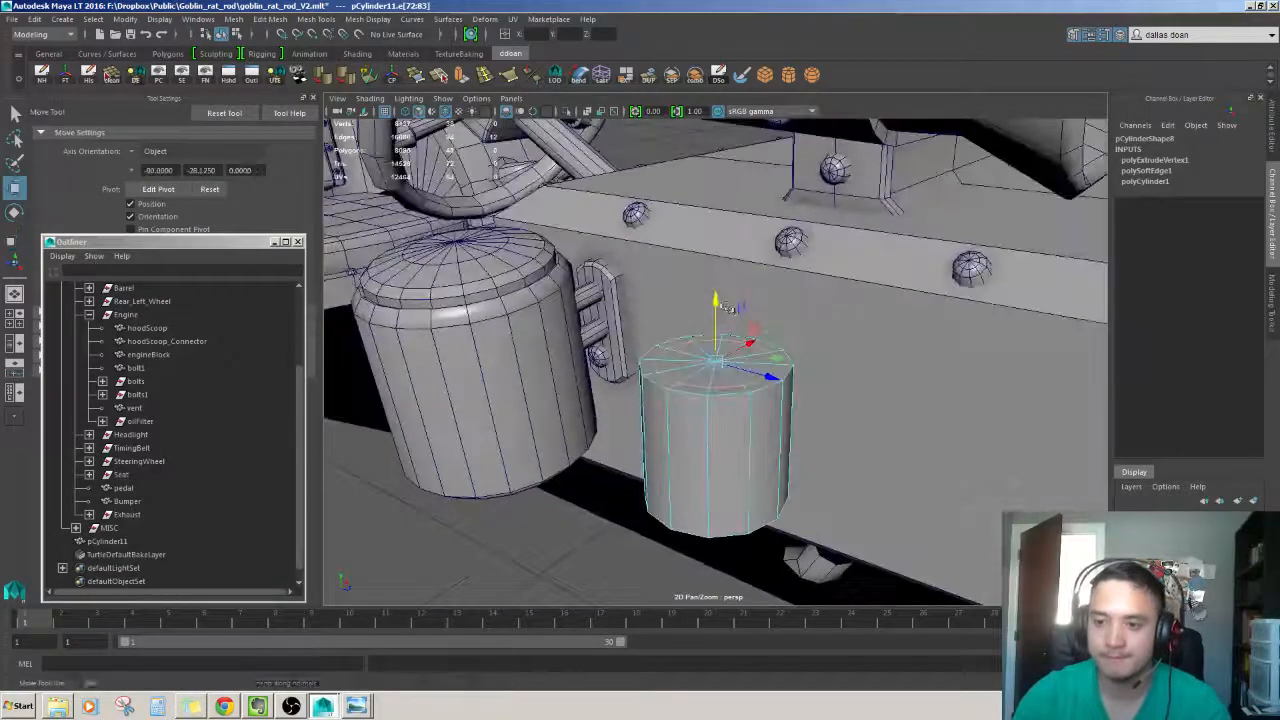
alt+drag(717, 340, 735, 283)
key(f)
scroll(684, 374, down, 8)
key(f)
scroll(720, 383, down, 6)
key(ctrl+e)
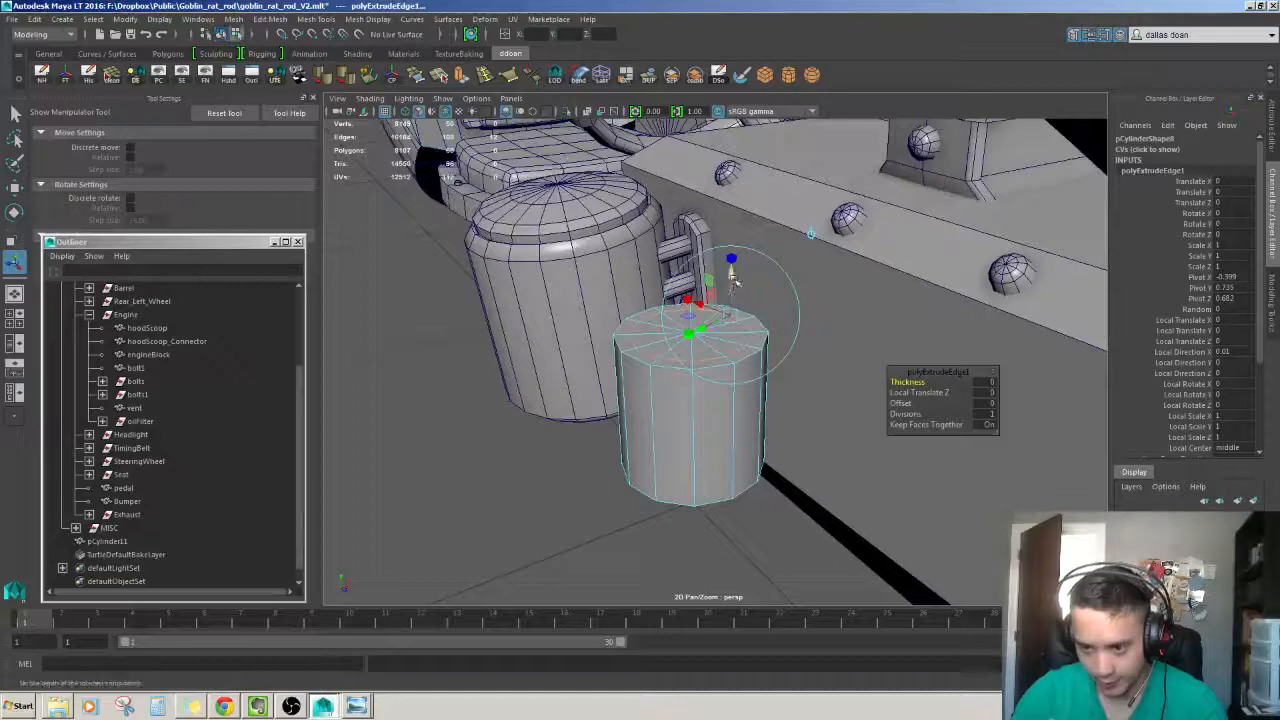
key(ctrl+z)
key(w)
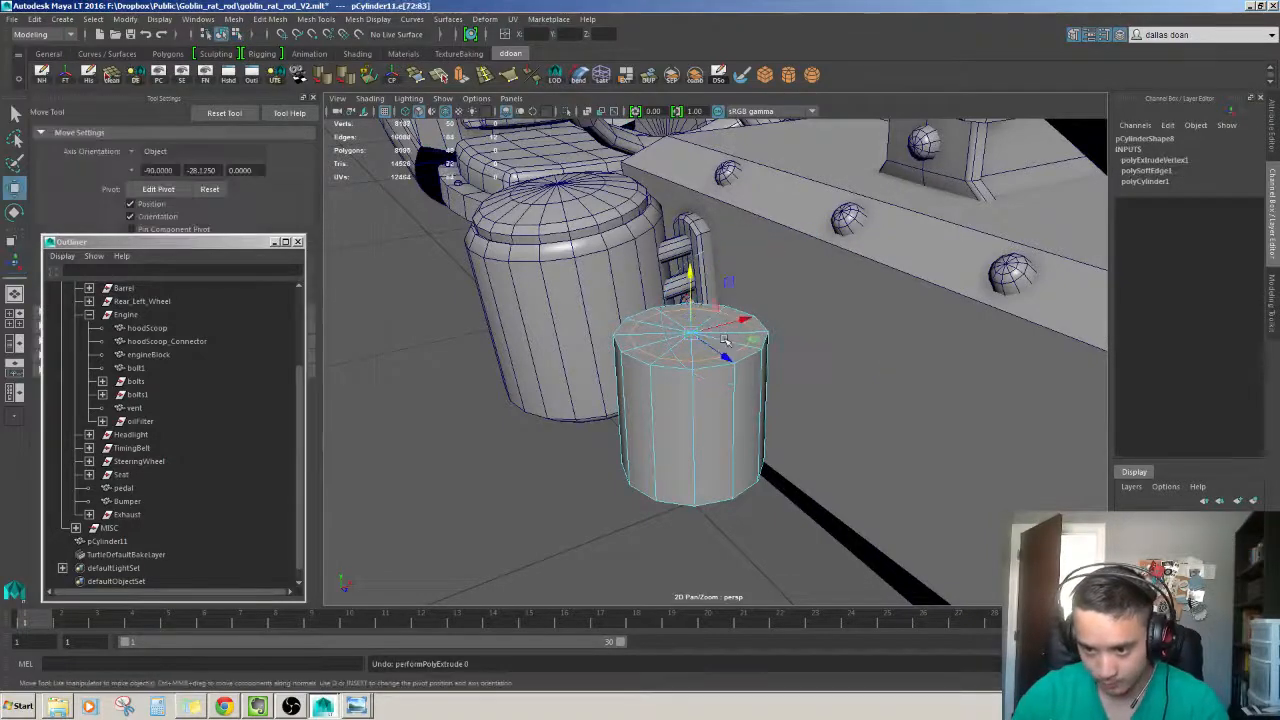
Select the faces of the inner circle on the cylinder's top cap and extrude them upward into a narrower neck.
key(F11)
click(734, 343)
alt+drag(734, 343, 730, 354)
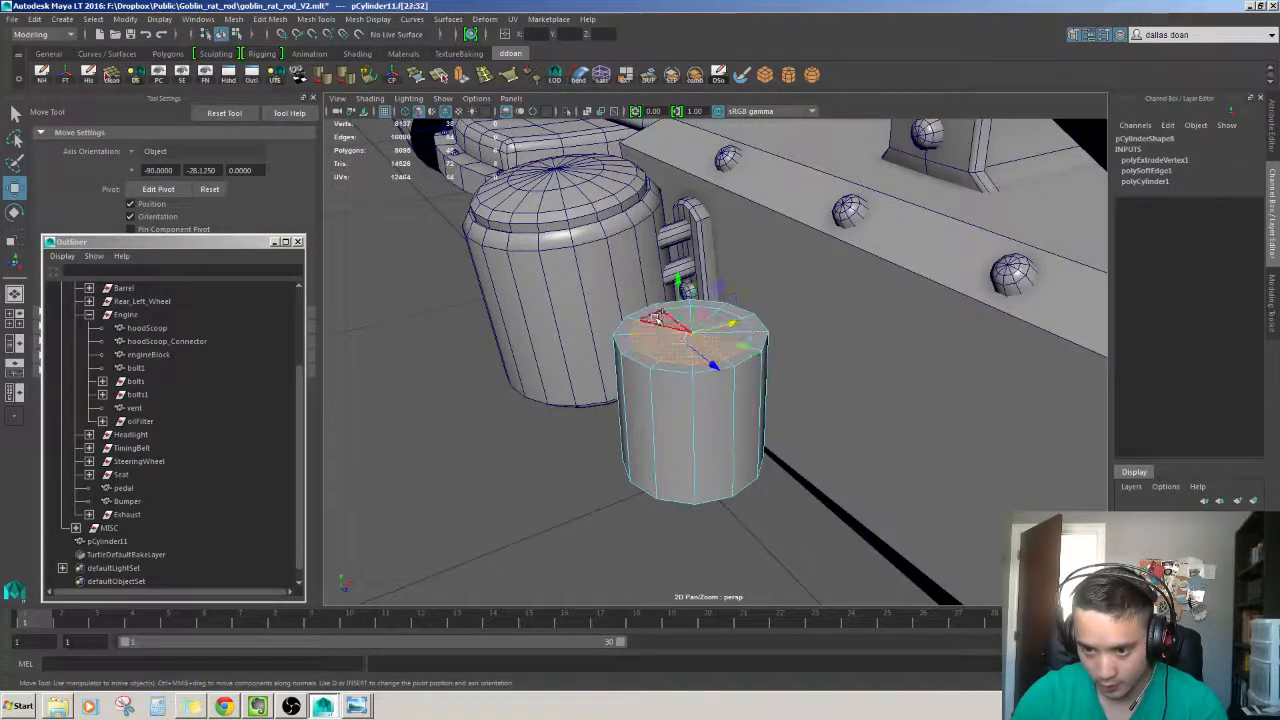
alt+drag(657, 318, 698, 320)
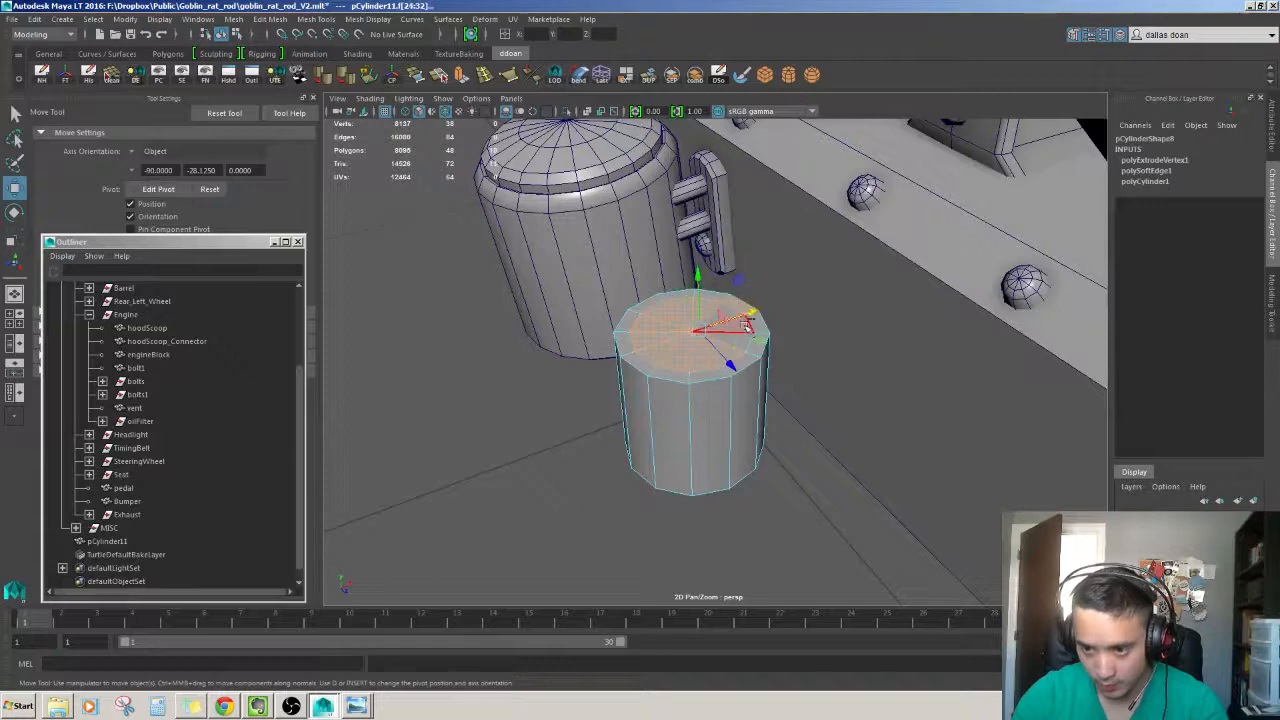
alt+drag(745, 322, 700, 249)
key(ctrl+e)
mouse_move(724, 322)
alt+mouse_down()
mouse_move(740, 345)
mouse_move(722, 300)
alt+mouse_up()
Select the ring of side faces around the extruded neck and scale it, returning to object selection.
click(722, 363)
shift+double_click(738, 348)
key(r)
alt+right_drag(722, 300, 740, 440)
key(w)
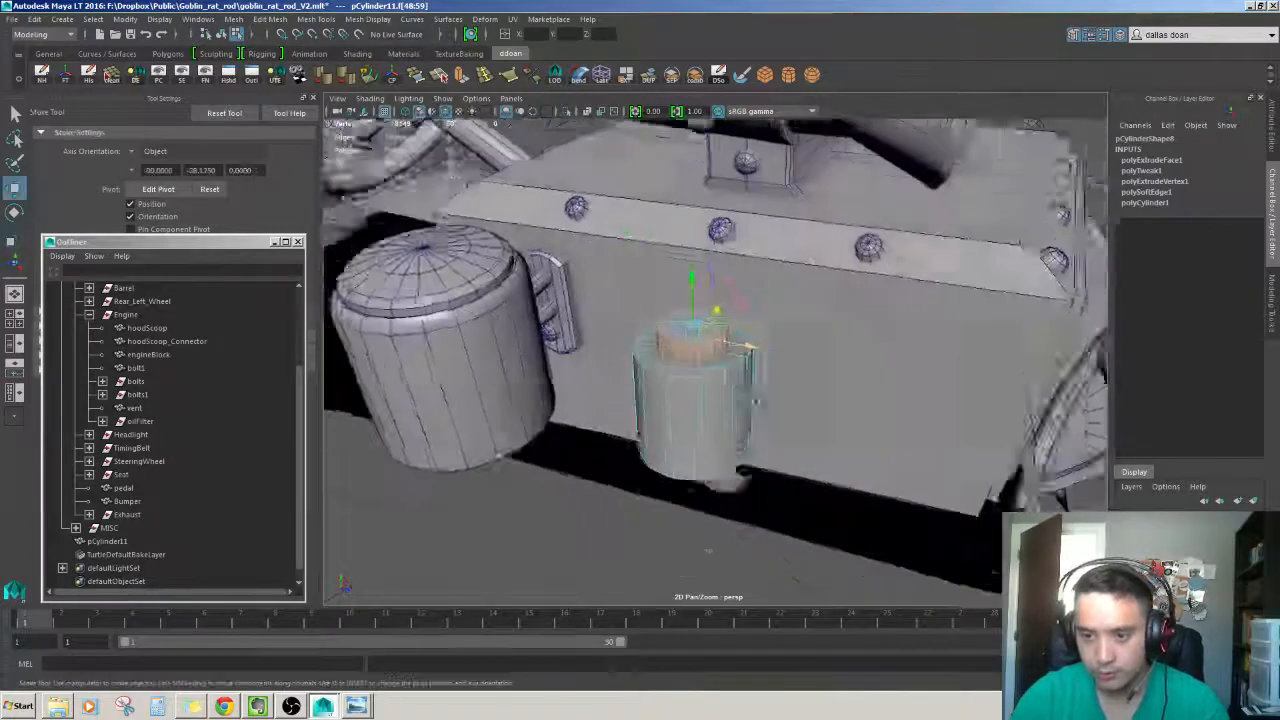
alt+drag(740, 440, 744, 458)
key(F8)
Move the cylinder toward the side of the engine block to a Translate X of about -0.292.
alt+drag(742, 403, 727, 451)
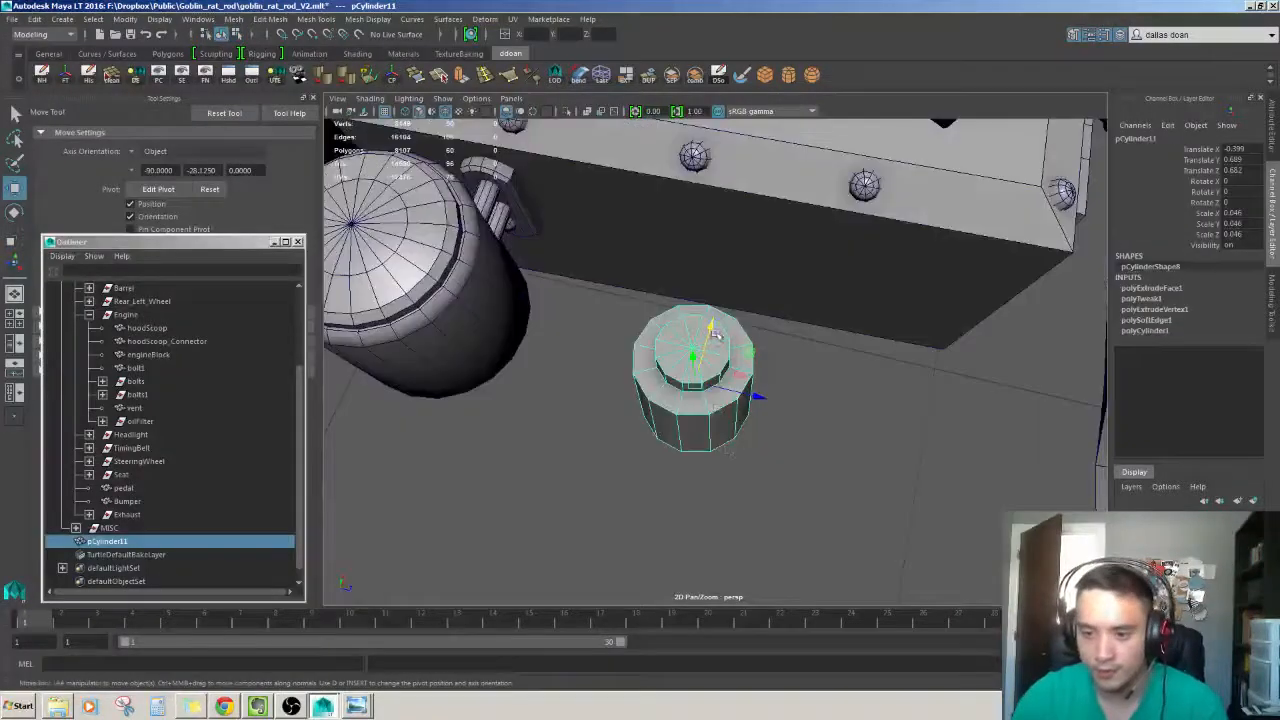
drag(713, 334, 731, 228)
key(f)
Try to shift the cylinder's pivot along the engine block, and undo the pivot move.
key(d)
alt+right_drag(757, 268, 660, 325)
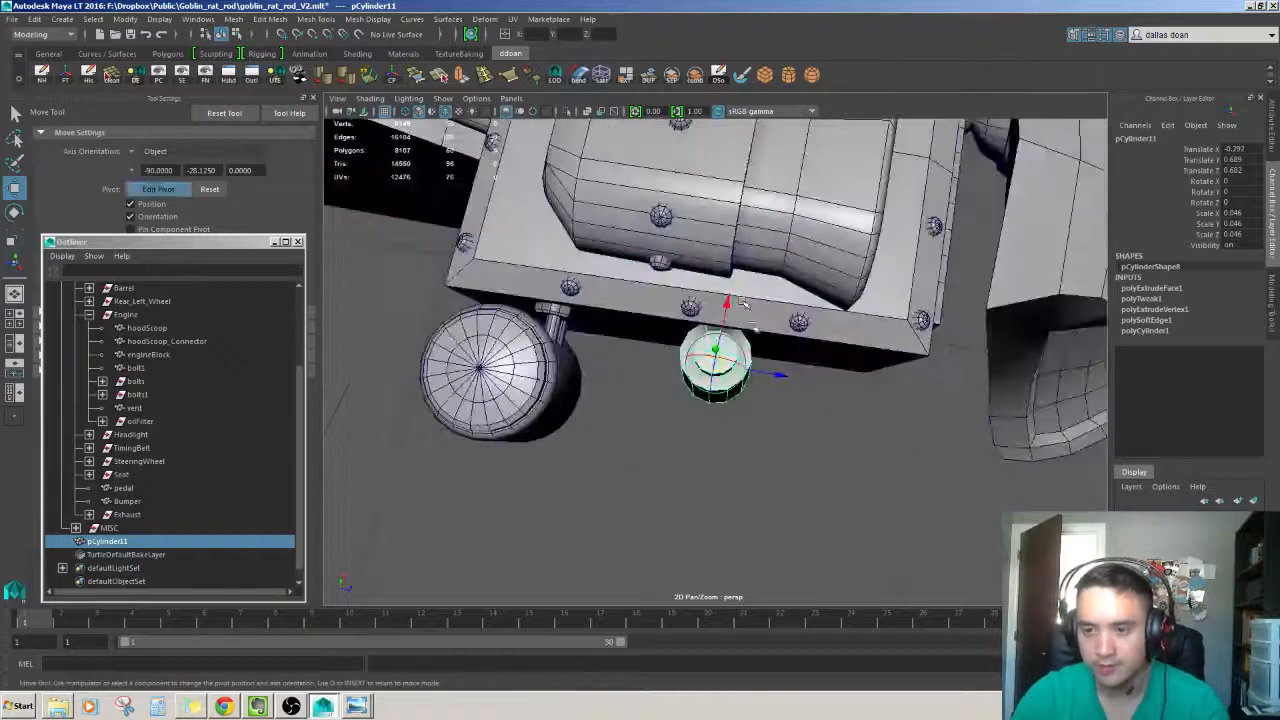
alt+drag(690, 340, 706, 352)
drag(778, 370, 713, 376)
key(ctrl+z)
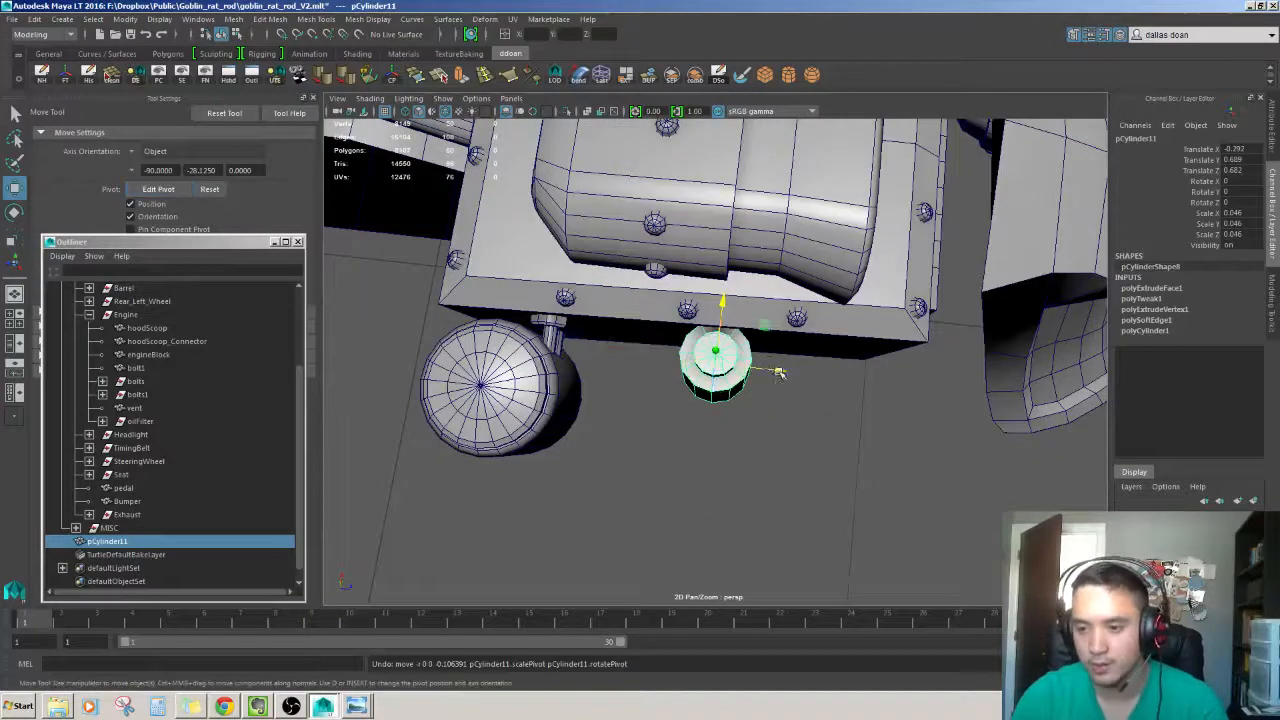
Duplicate the cylinder three times and place the copies in a row along the engine block's side.
alt+drag(698, 366, 782, 375)
key(ctrl+d)
key(ctrl+d)
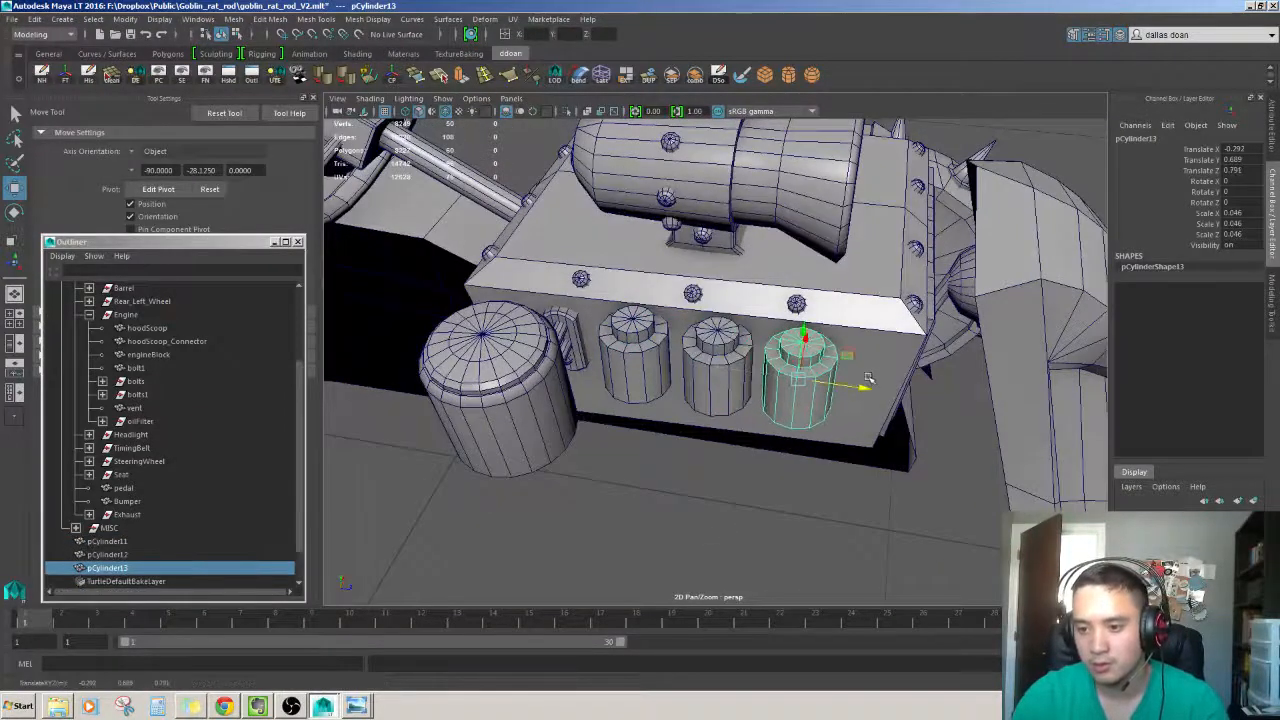
alt+drag(868, 378, 942, 394)
key(ctrl+d)
alt+right_drag(942, 394, 900, 385)
alt+drag(900, 385, 903, 360)
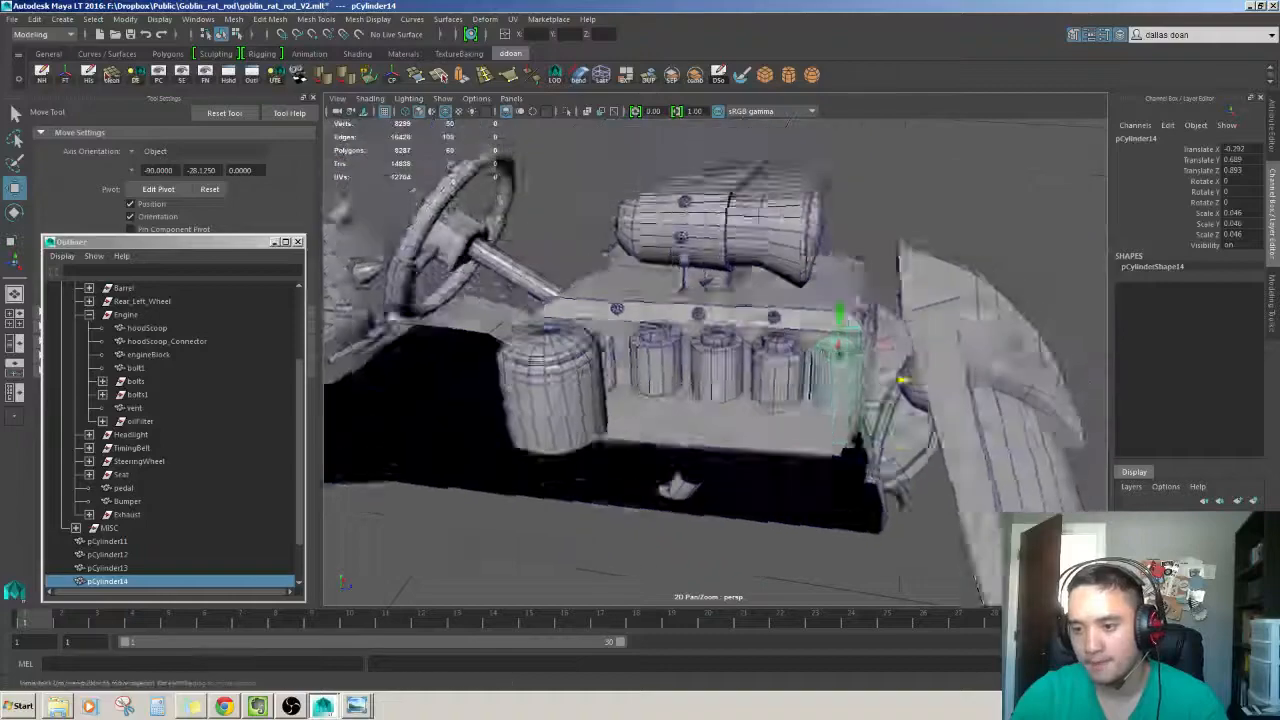
Slide the first cylinder to a Translate Z of about 0.548 and space the other three along the engine block.
alt+drag(706, 283, 755, 381)
click(644, 378)
click(760, 385)
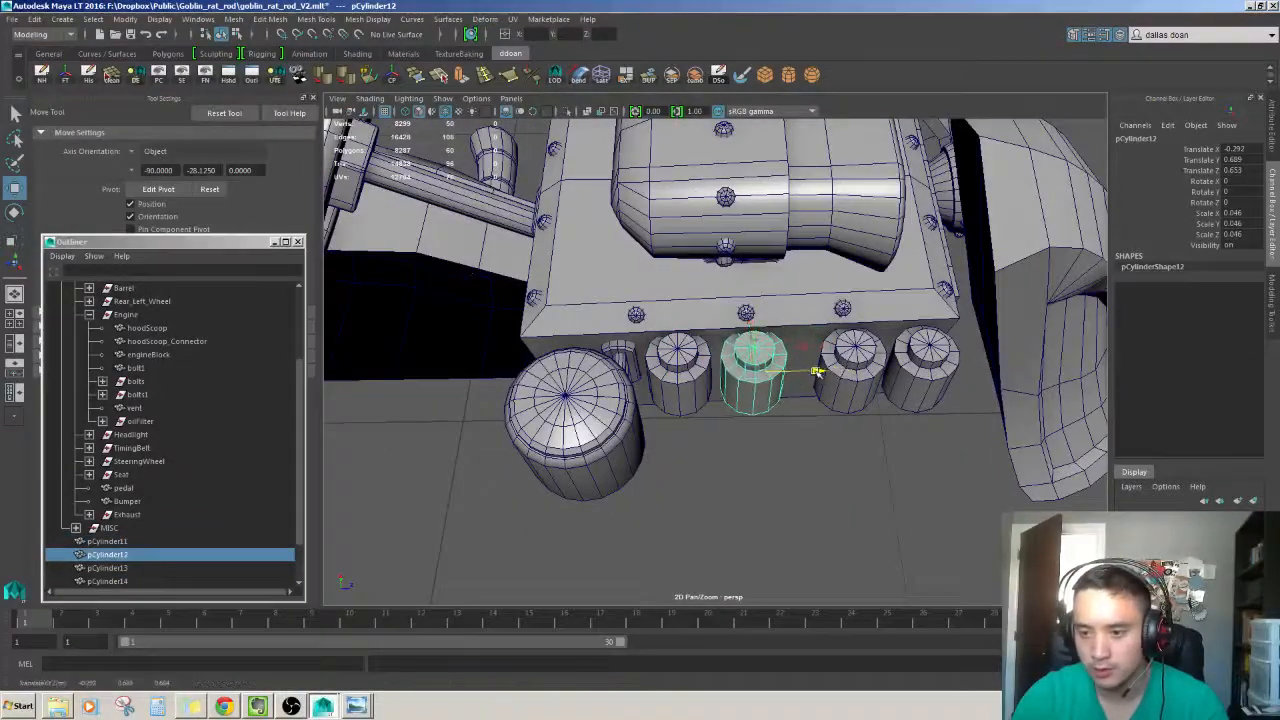
click(870, 375)
click(950, 369)
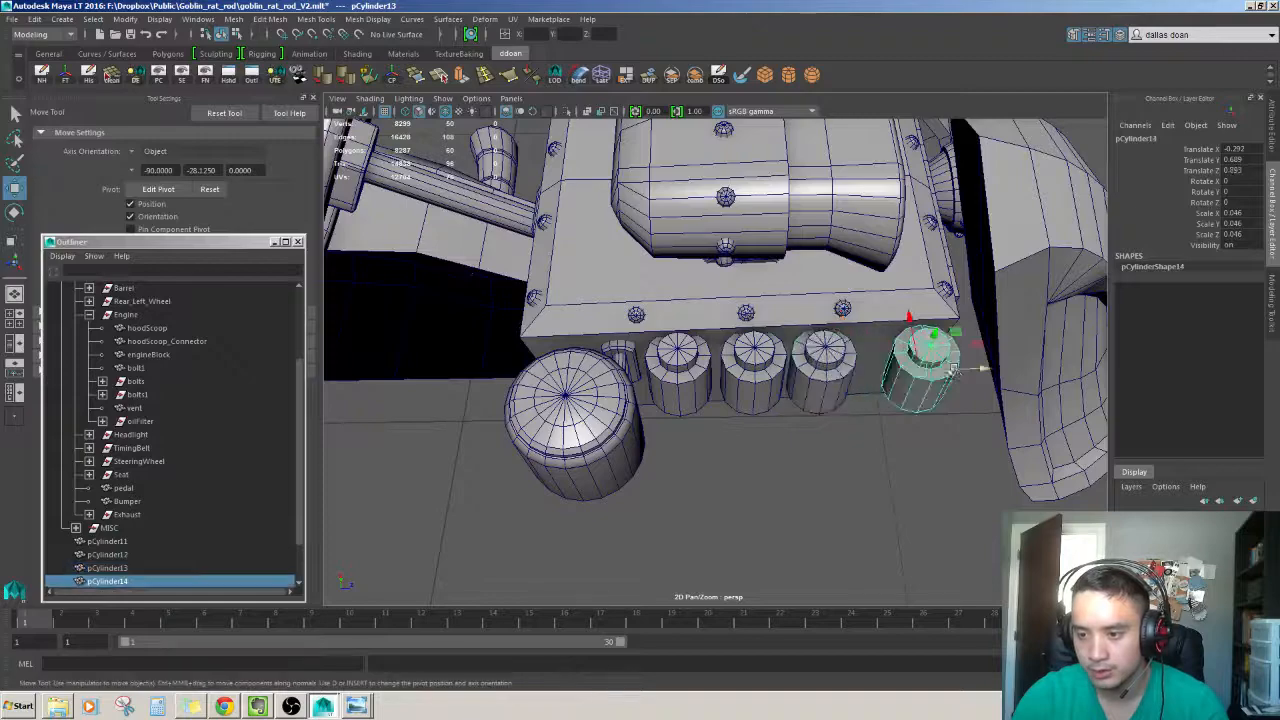
alt+drag(960, 366, 708, 316)
Narrow the first cylinder next to the oil filter to a Scale X and Scale Z of 0.02.
click(695, 401)
scroll(695, 400, up, 5)
key(r)
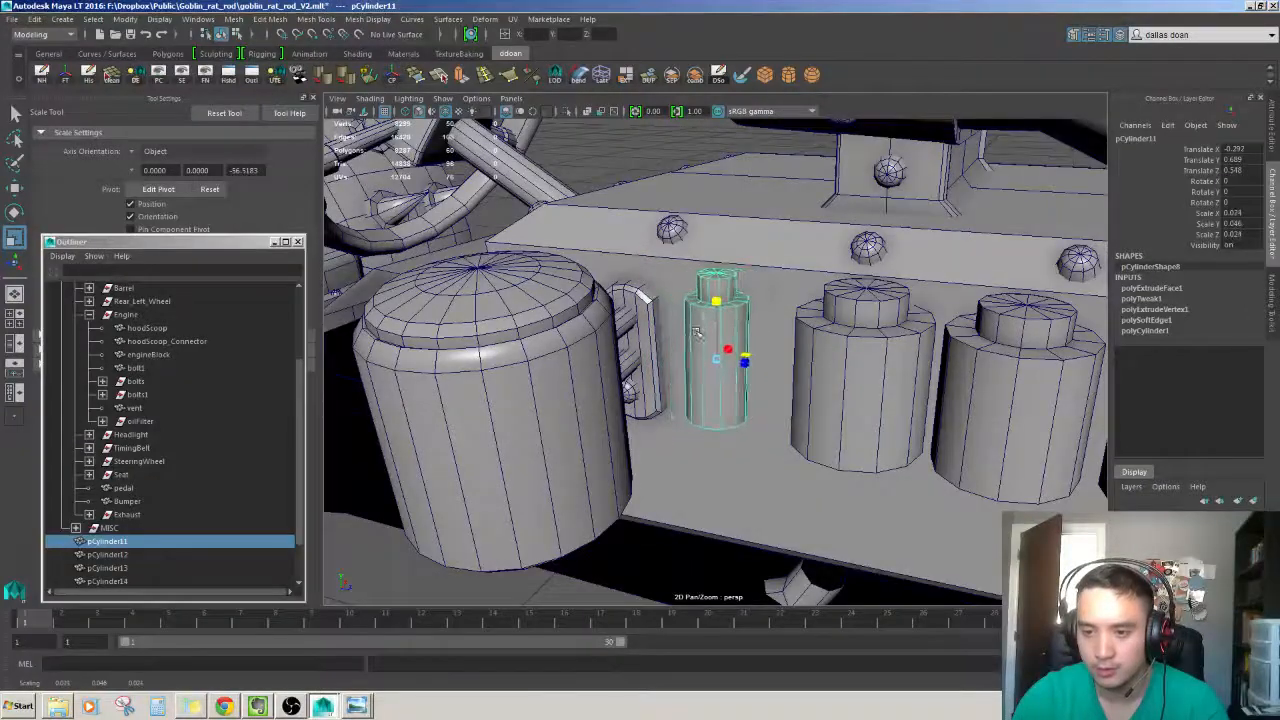
alt+drag(703, 363, 728, 385)
key(w)
Delete the three wide duplicate cylinders, leaving only the narrow one beside the oil filter.
click(864, 352)
alt+drag(864, 352, 842, 388)
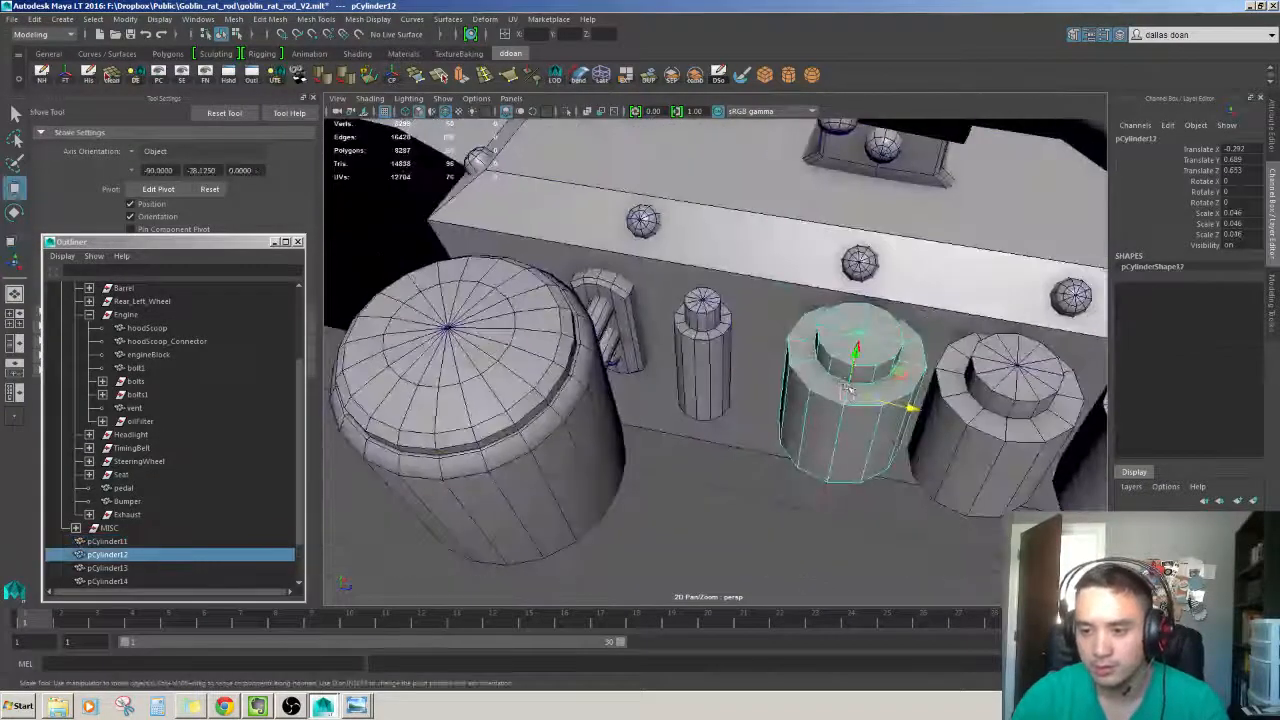
scroll(840, 388, down, 6)
key(Delete)
click(790, 377)
shift+click(850, 385)
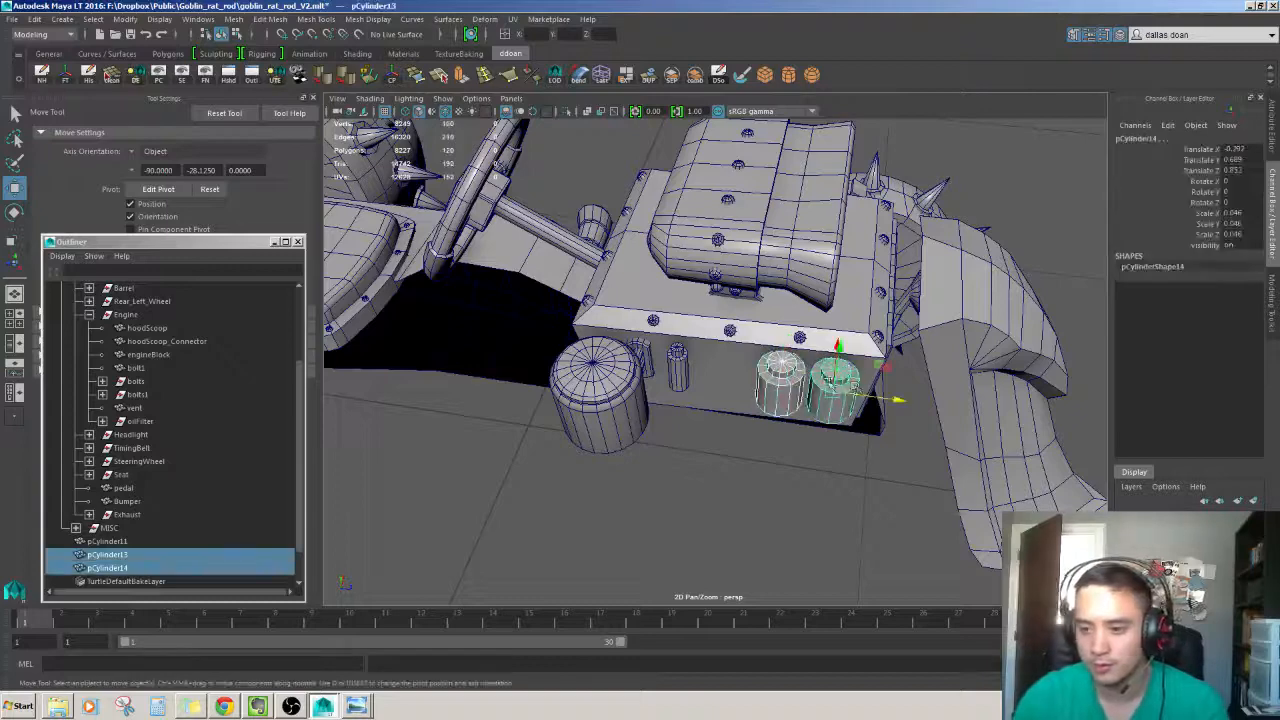
key(Delete)
Frame the narrow cylinder, then bring up the Ford Model A hot rod engine photo and move it off the viewport.
click(680, 372)
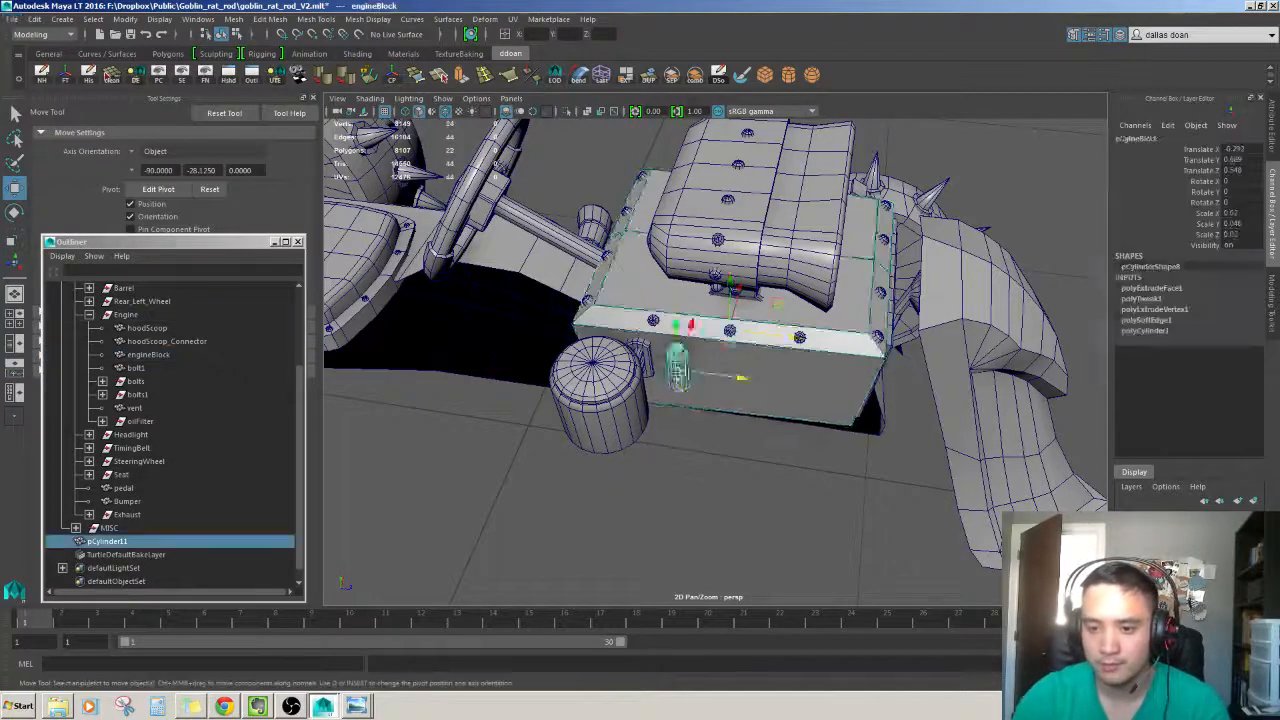
key(f)
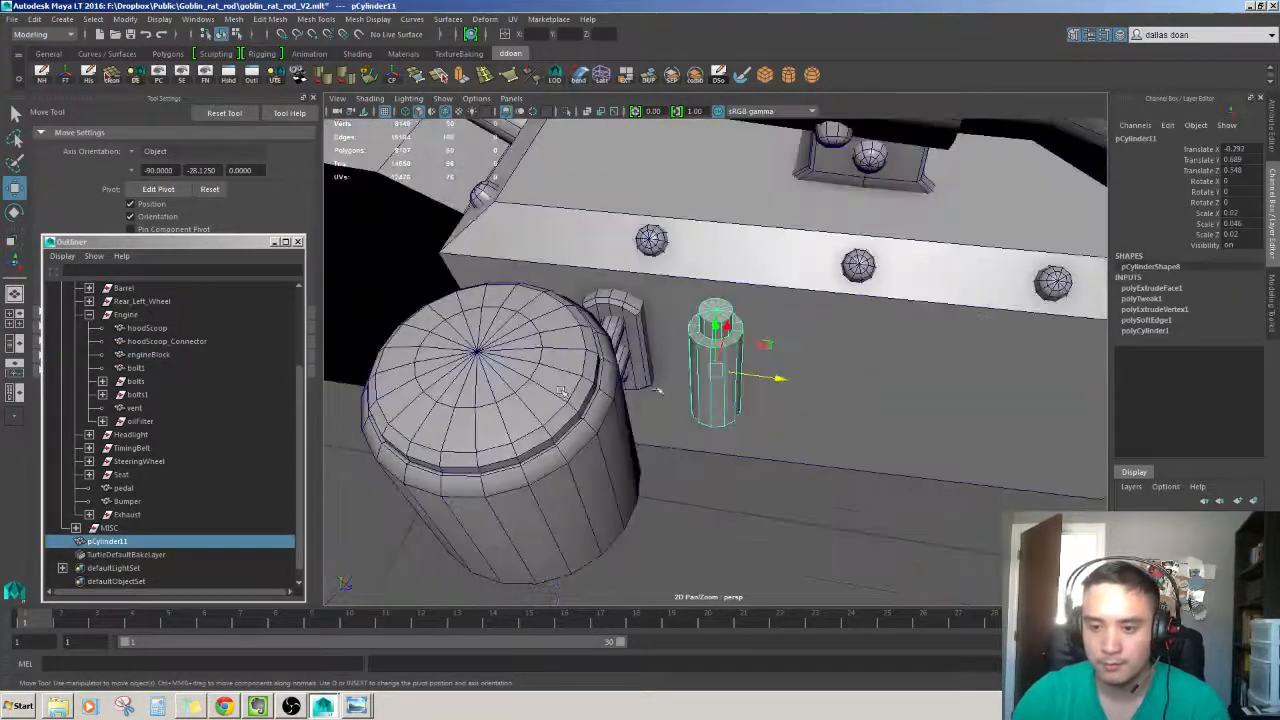
click(358, 707)
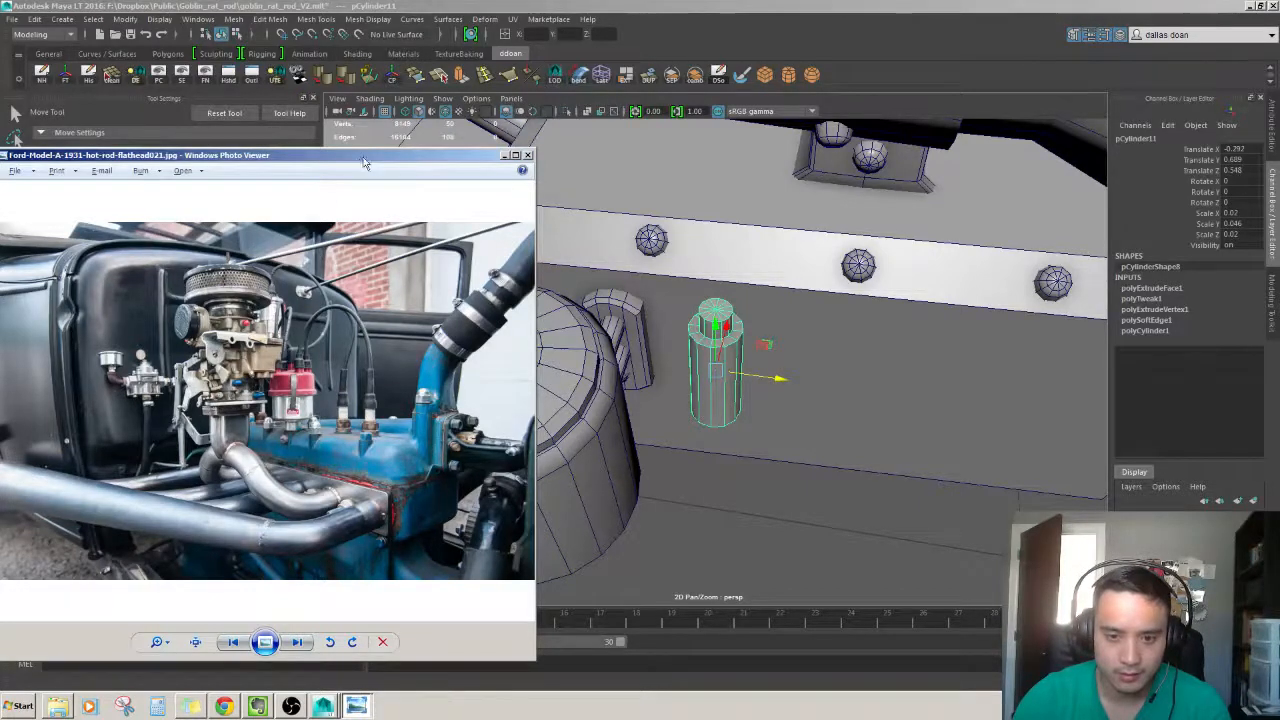
drag(364, 160, 0, 170)
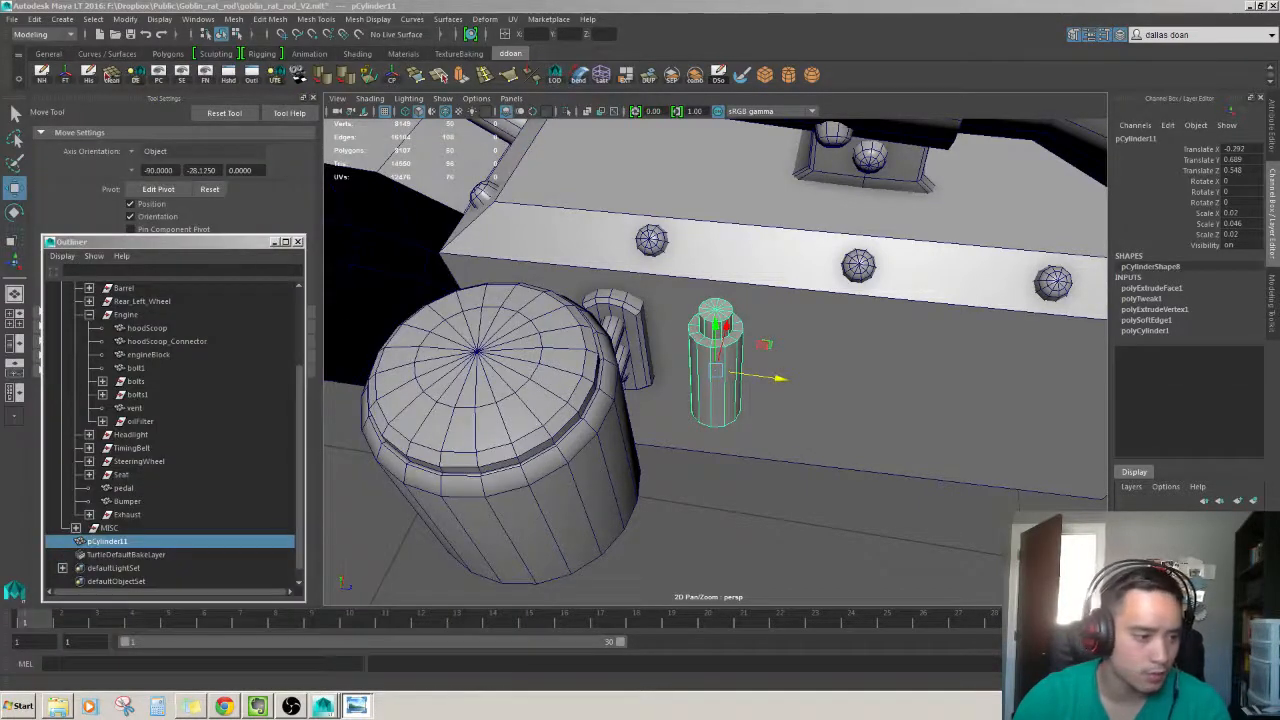
Examine the narrow cylinder's shape and placement against the engine block and oil filter from several angles.
alt+middle_drag(859, 407, 811, 389)
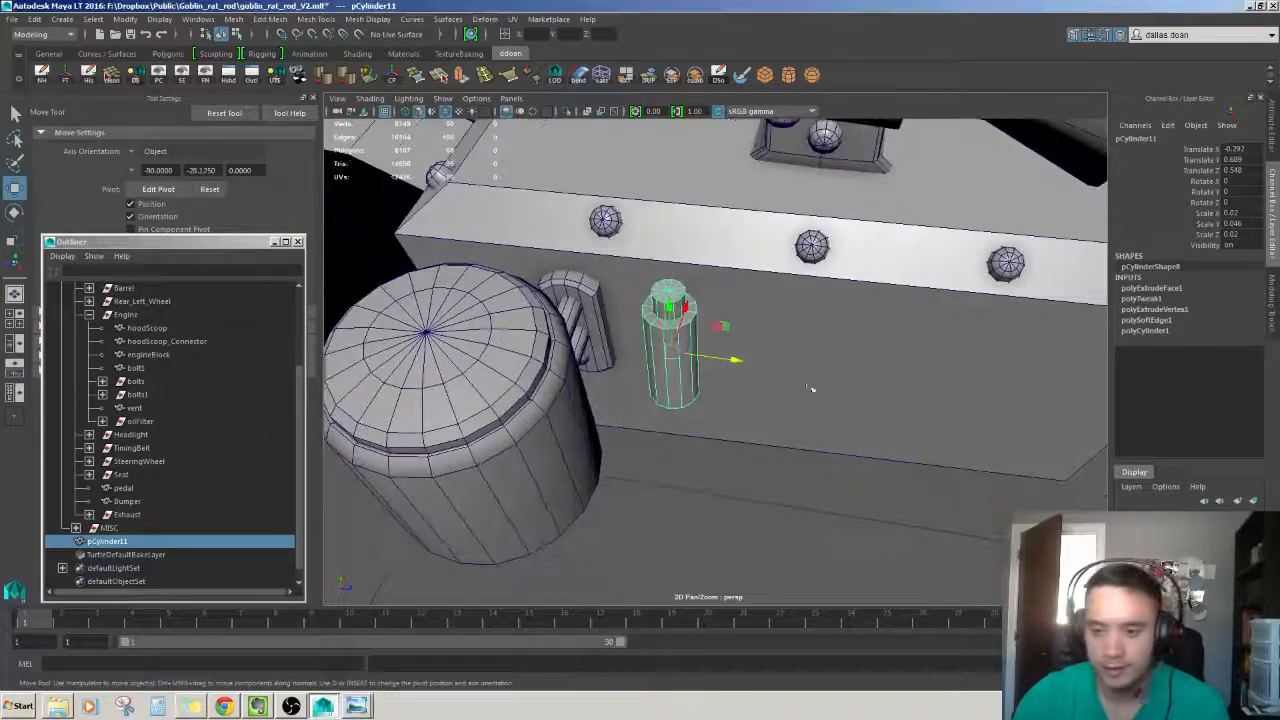
alt+drag(738, 389, 640, 318)
alt+right_drag(740, 350, 670, 350)
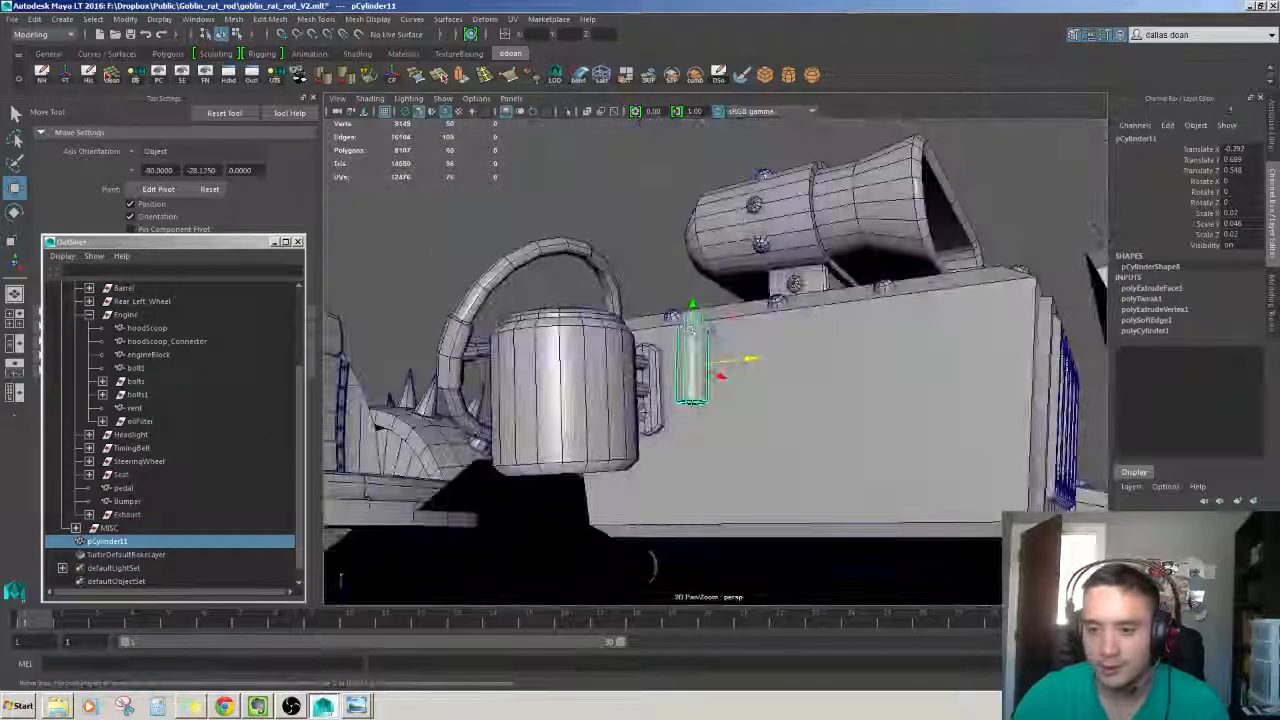
alt+drag(670, 350, 705, 340)
alt+right_drag(660, 350, 725, 362)
alt+drag(725, 368, 700, 358)
mouse_move(700, 358)
alt+right_down()
mouse_move(645, 362)
mouse_move(705, 350)
alt+right_up()
mouse_move(705, 350)
alt+mouse_down()
mouse_move(690, 318)
mouse_move(695, 388)
mouse_move(670, 396)
mouse_move(660, 358)
mouse_move(622, 342)
mouse_move(665, 345)
mouse_move(666, 378)
mouse_move(728, 345)
alt+mouse_up()
key(e)
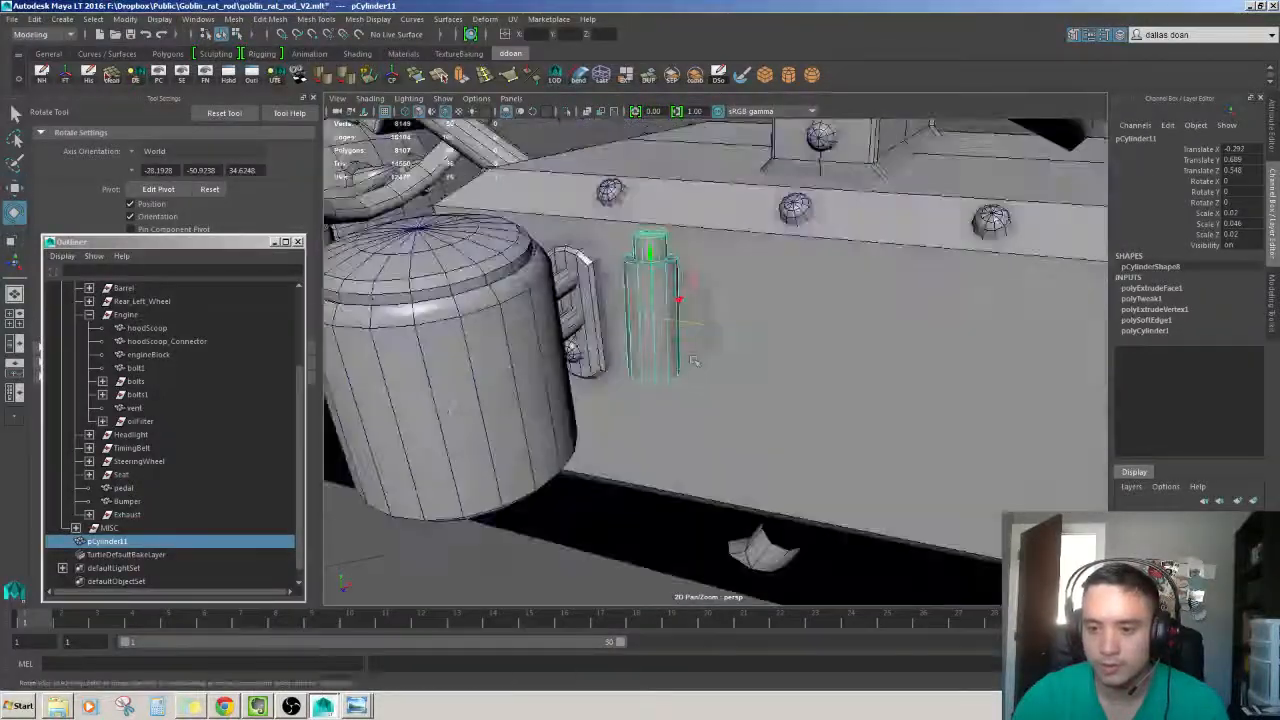
key(w)
alt+right_drag(728, 345, 690, 345)
alt+drag(700, 345, 724, 371)
alt+right_drag(731, 350, 716, 360)
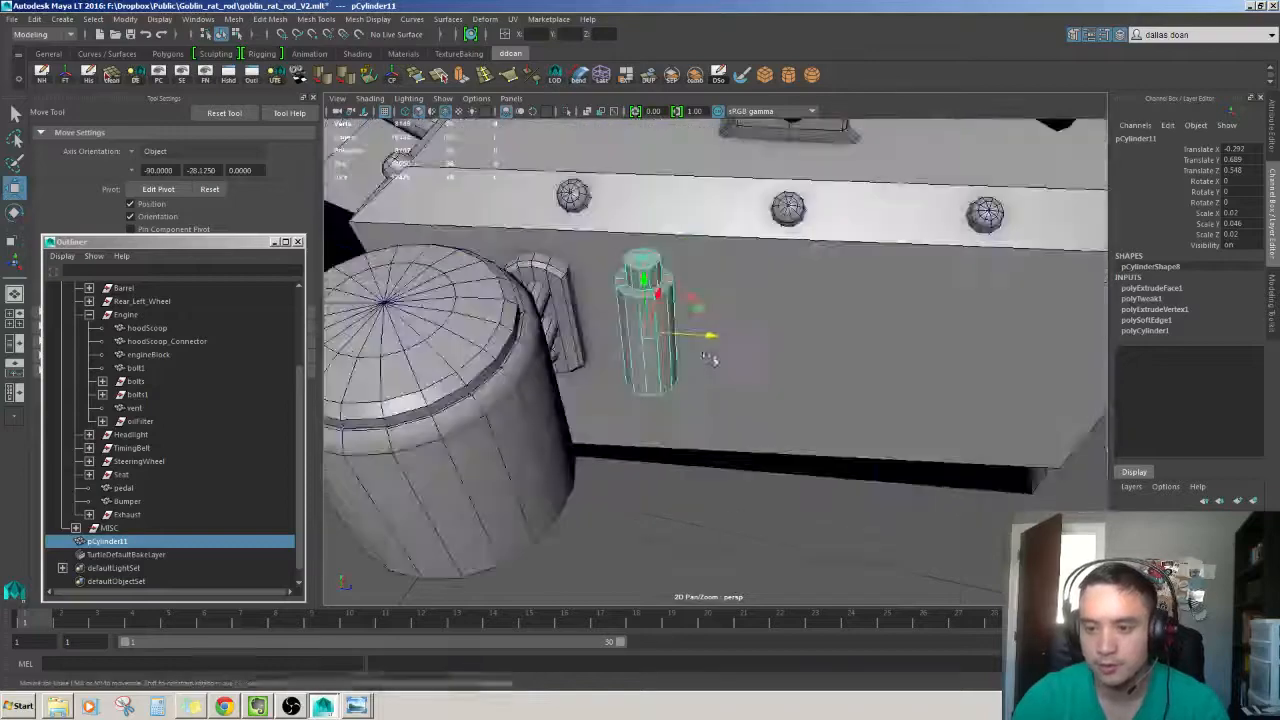
Select the top vertices of the cylinder's neck and lower them slightly to shorten the neck.
alt+drag(716, 360, 741, 315)
right_drag(741, 315, 705, 314)
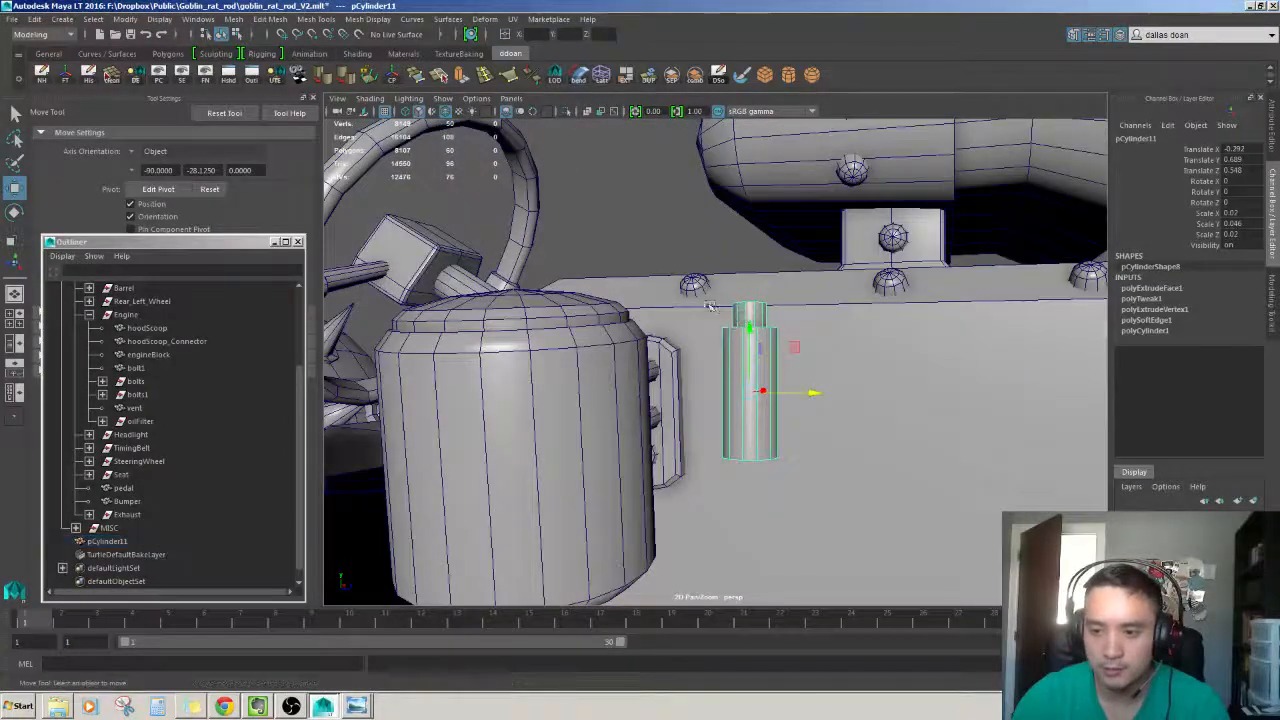
drag(714, 284, 771, 291)
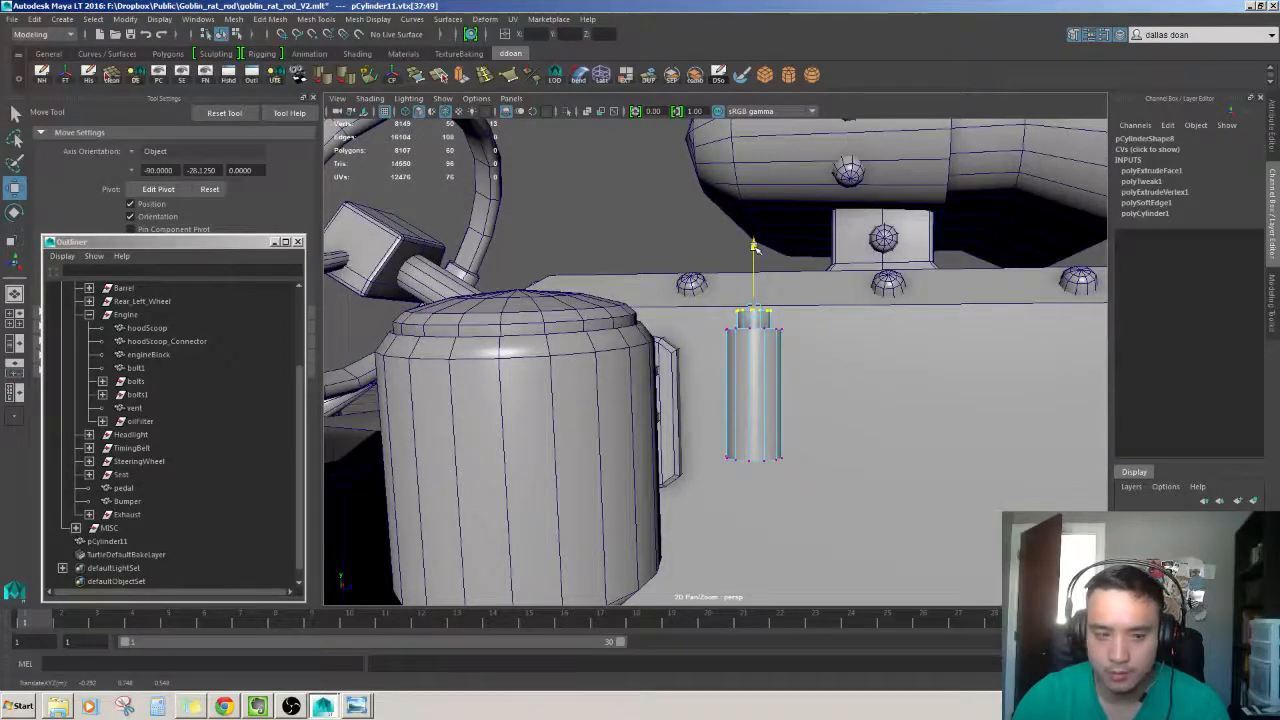
alt+drag(753, 245, 740, 348)
Select the cylinder's bottom vertices and move them down to lengthen the body.
right_drag(743, 393, 774, 365)
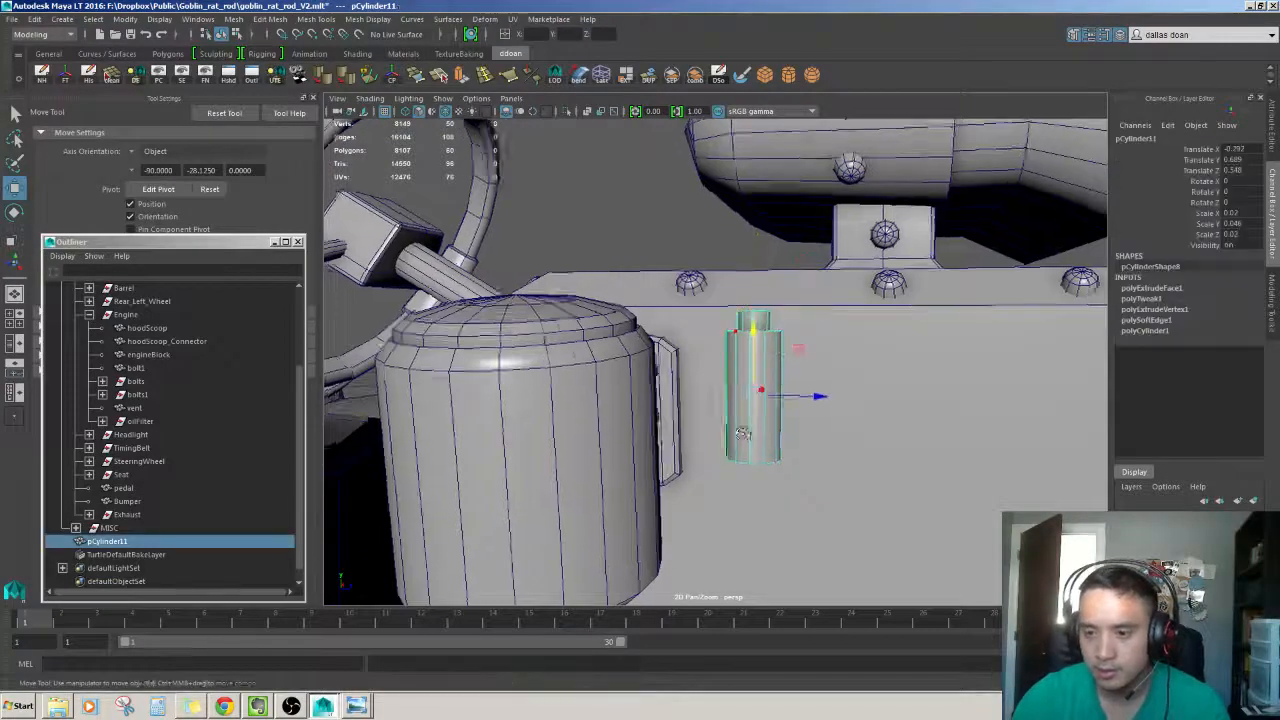
alt+drag(758, 415, 722, 400)
right_drag(735, 400, 680, 398)
drag(643, 397, 866, 492)
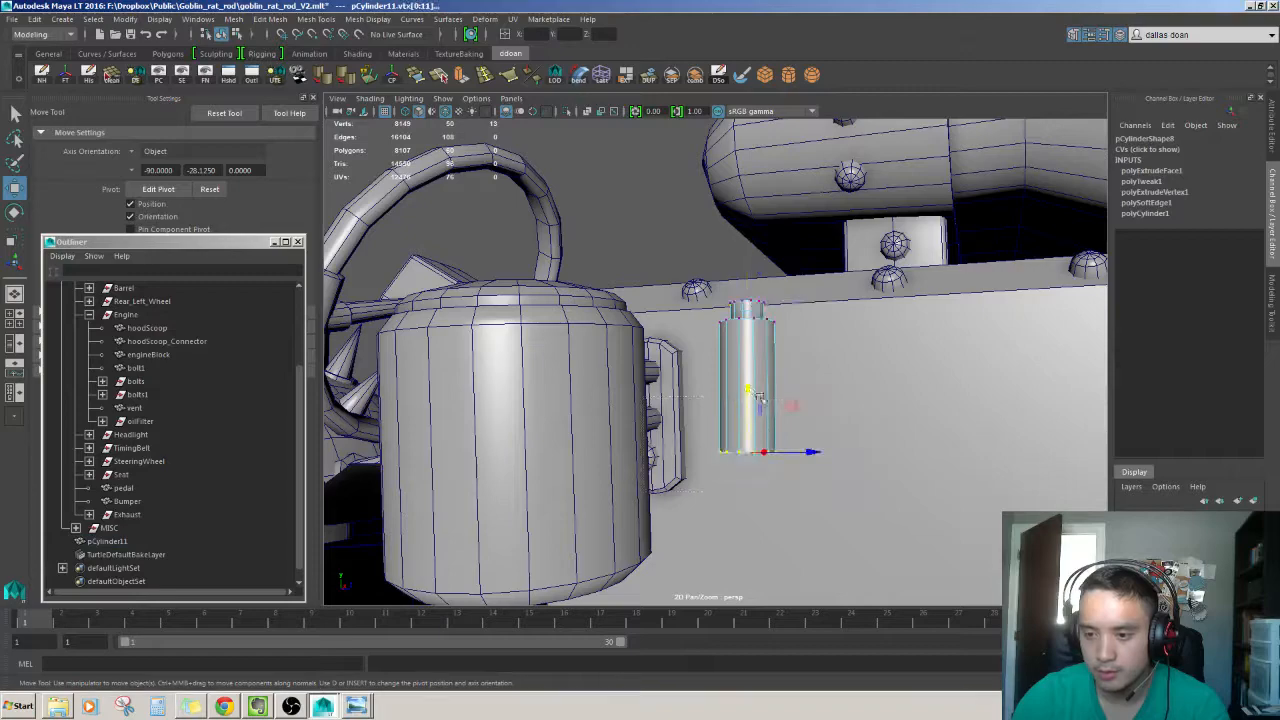
drag(752, 424, 753, 443)
alt+drag(753, 443, 758, 481)
alt+right_drag(758, 481, 772, 402)
Move the narrow cylinder outward, away from the side of the engine block.
alt+drag(775, 325, 722, 446)
scroll(709, 435, up, 3)
scroll(728, 430, down, 3)
scroll(722, 448, up, 3)
scroll(694, 466, down, 3)
scroll(696, 464, up, 5)
scroll(702, 462, down, 5)
drag(720, 344, 618, 358)
key(f)
alt+drag(670, 398, 778, 316)
Select six adjoining side faces on one half of the cylinder body and extrude them outward to thicken that side.
key(F11)
click(706, 401)
shift+click(699, 394)
shift+click(674, 394)
shift+click(668, 414)
shift+click(703, 386)
key(ctrl+e)
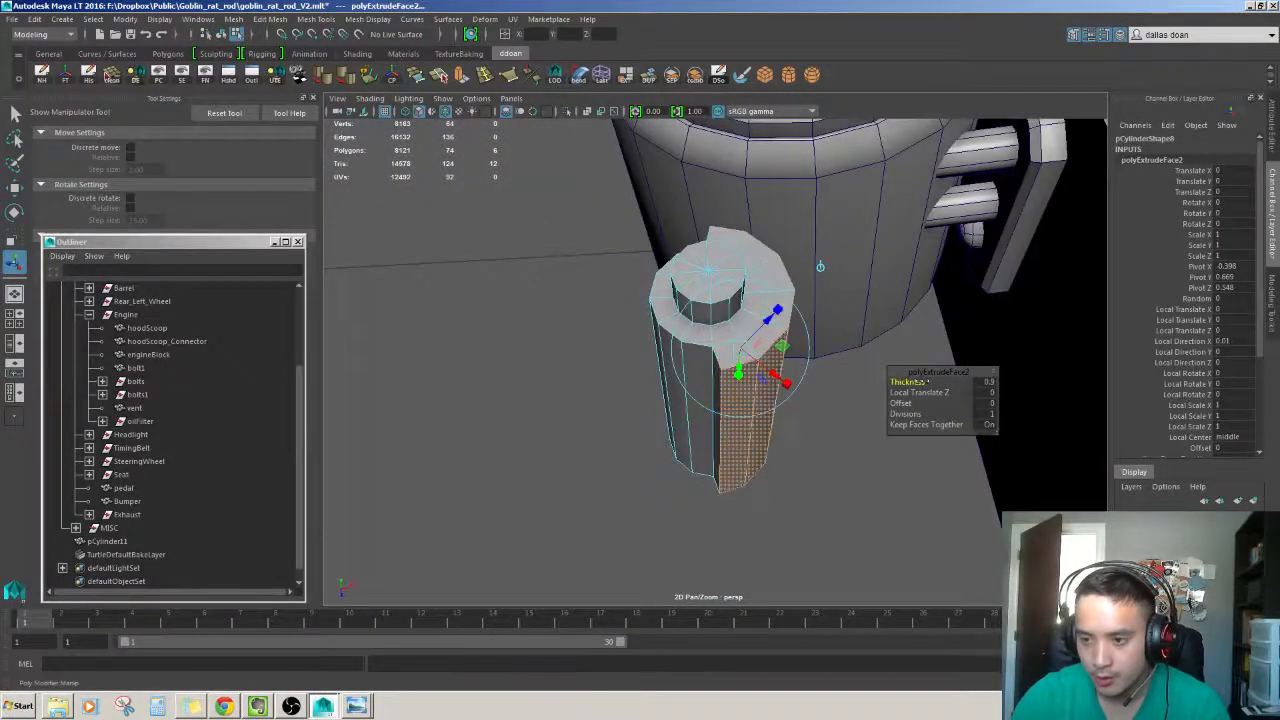
scroll(803, 411, up, 5)
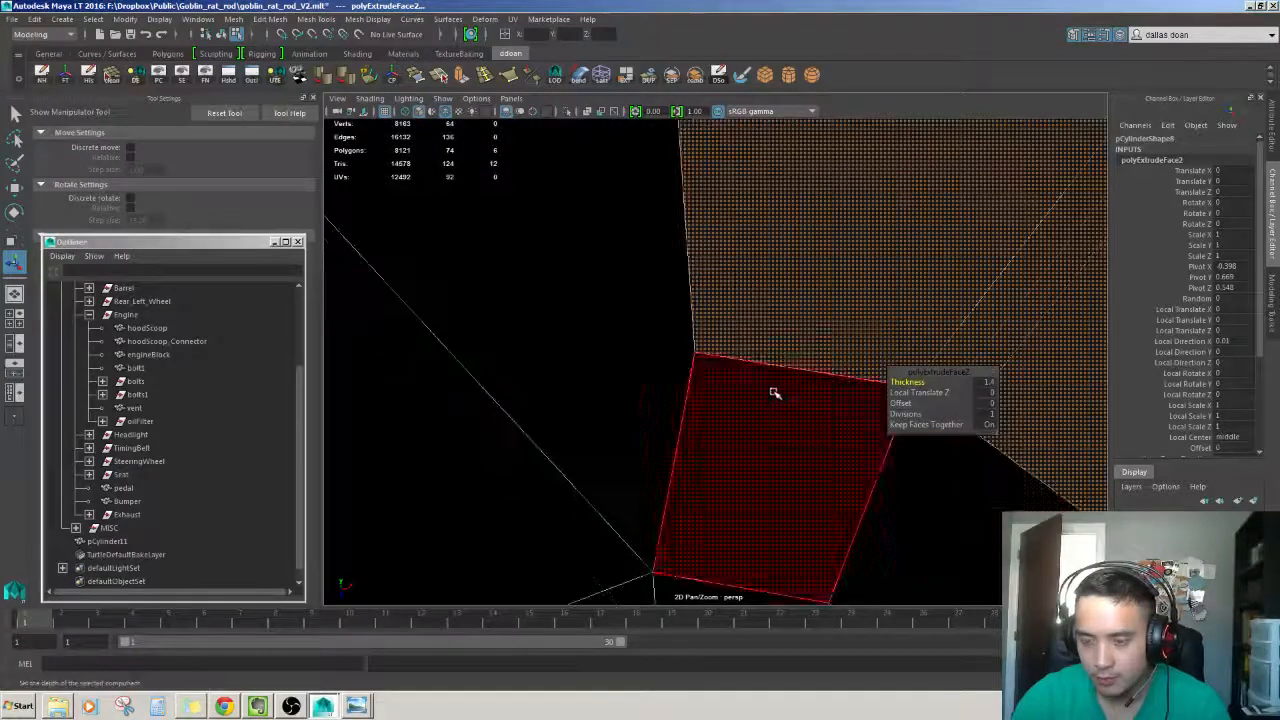
scroll(774, 391, down, 5)
Select the vertical edge at the end of the thickened side section and move it to reshape the step.
alt+drag(774, 391, 794, 409)
click(768, 324)
key(w)
scroll(790, 418, down, 5)
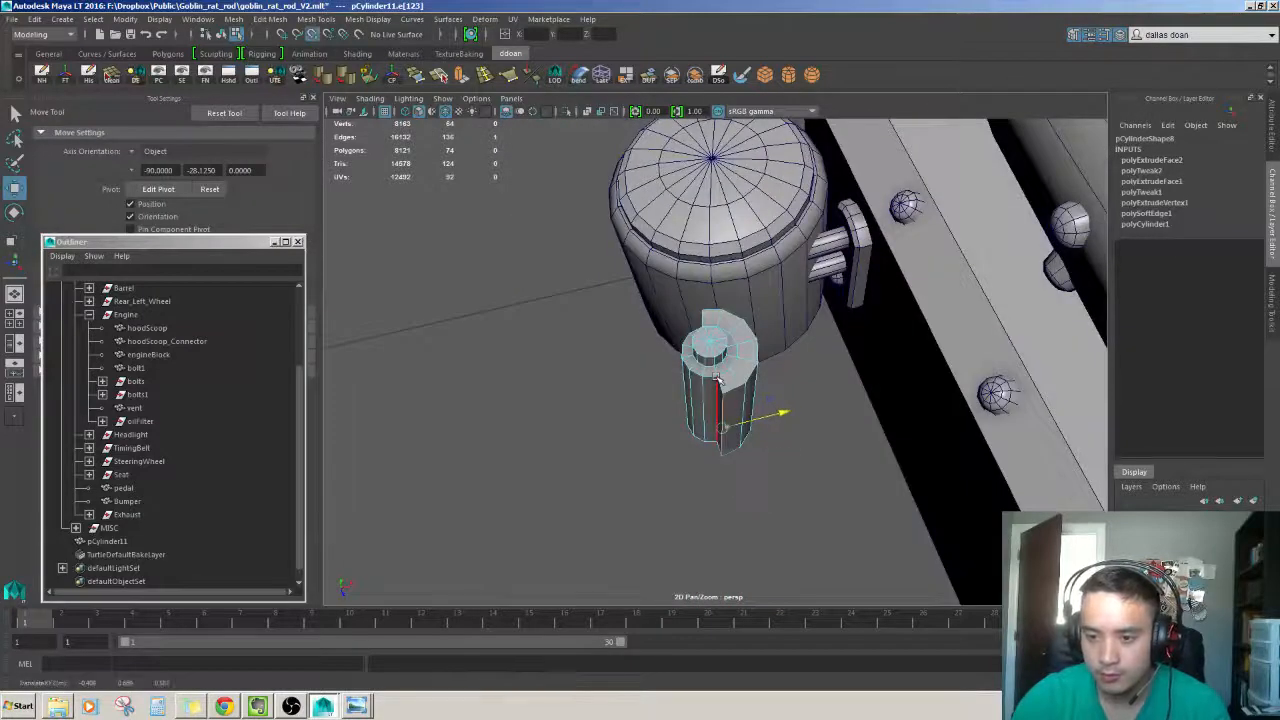
alt+drag(717, 378, 786, 346)
Select the top faces of the thickened half and extrude them upward with a Local Translate Z of about 0.0253.
scroll(752, 385, up, 5)
right_drag(786, 346, 797, 374)
click(799, 376)
shift+click(812, 418)
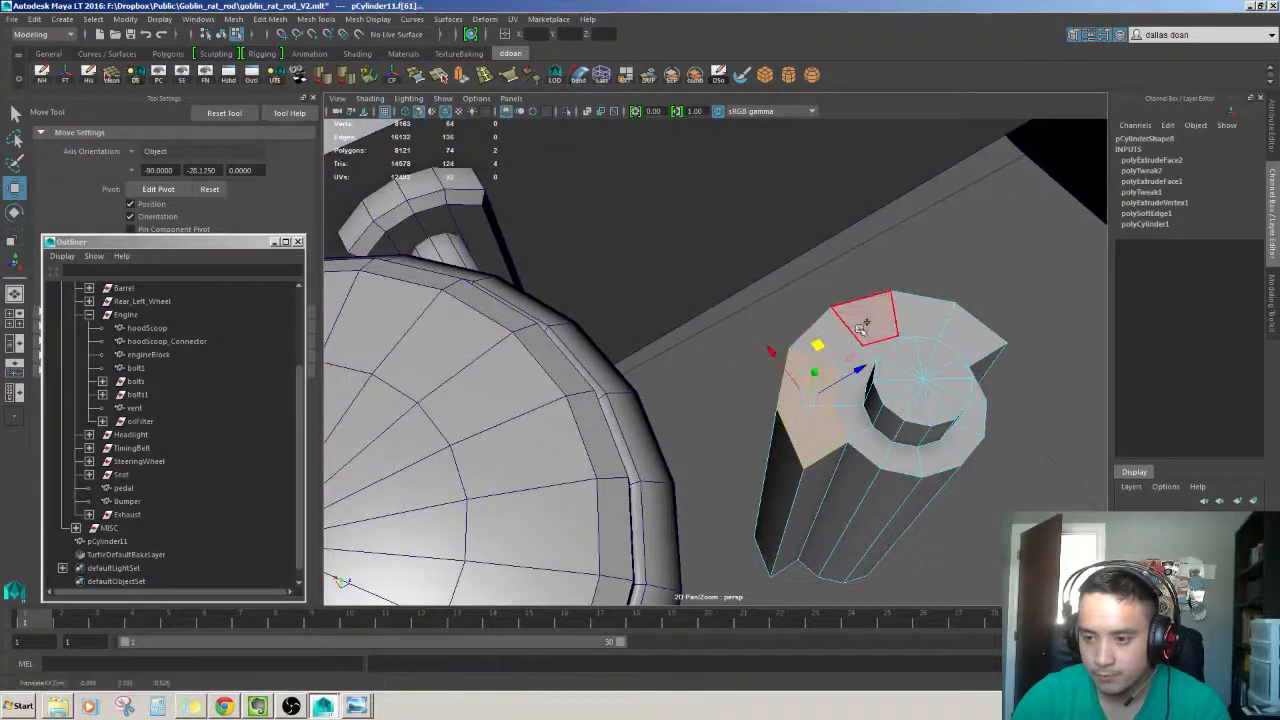
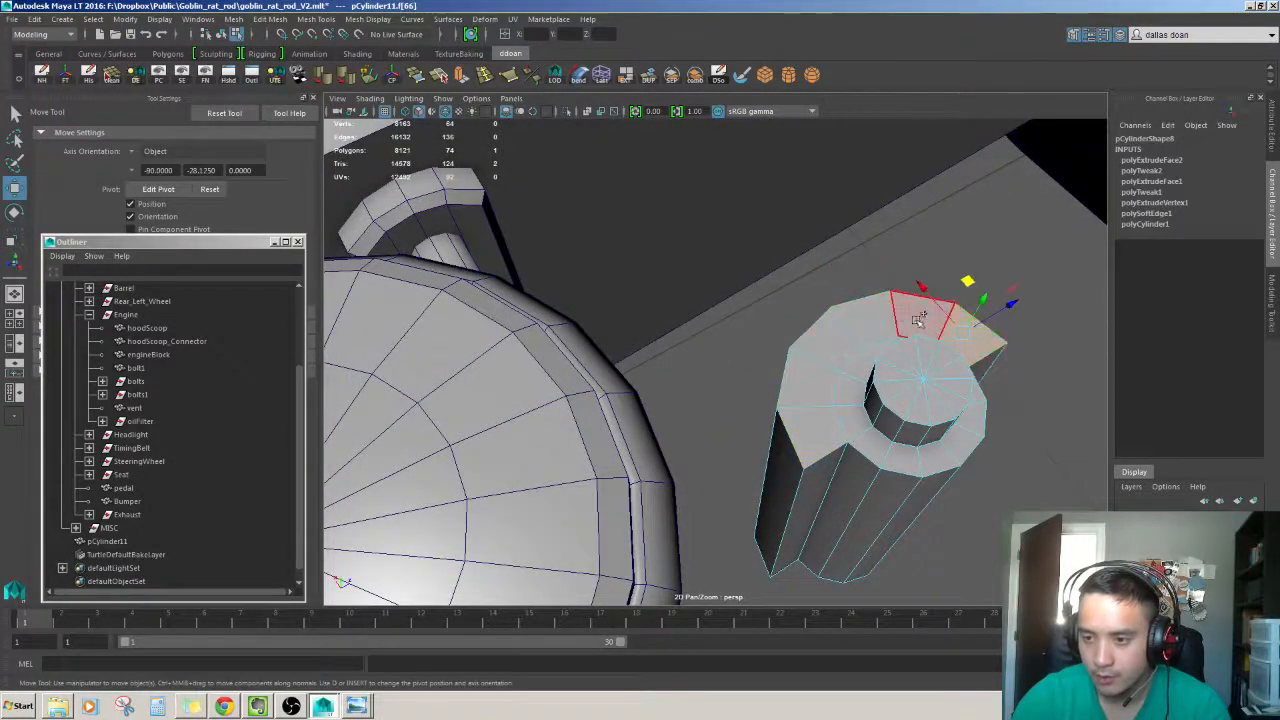
shift+click(821, 424)
scroll(821, 424, down, 6)
alt+drag(820, 422, 758, 292)
key(ctrl+e)
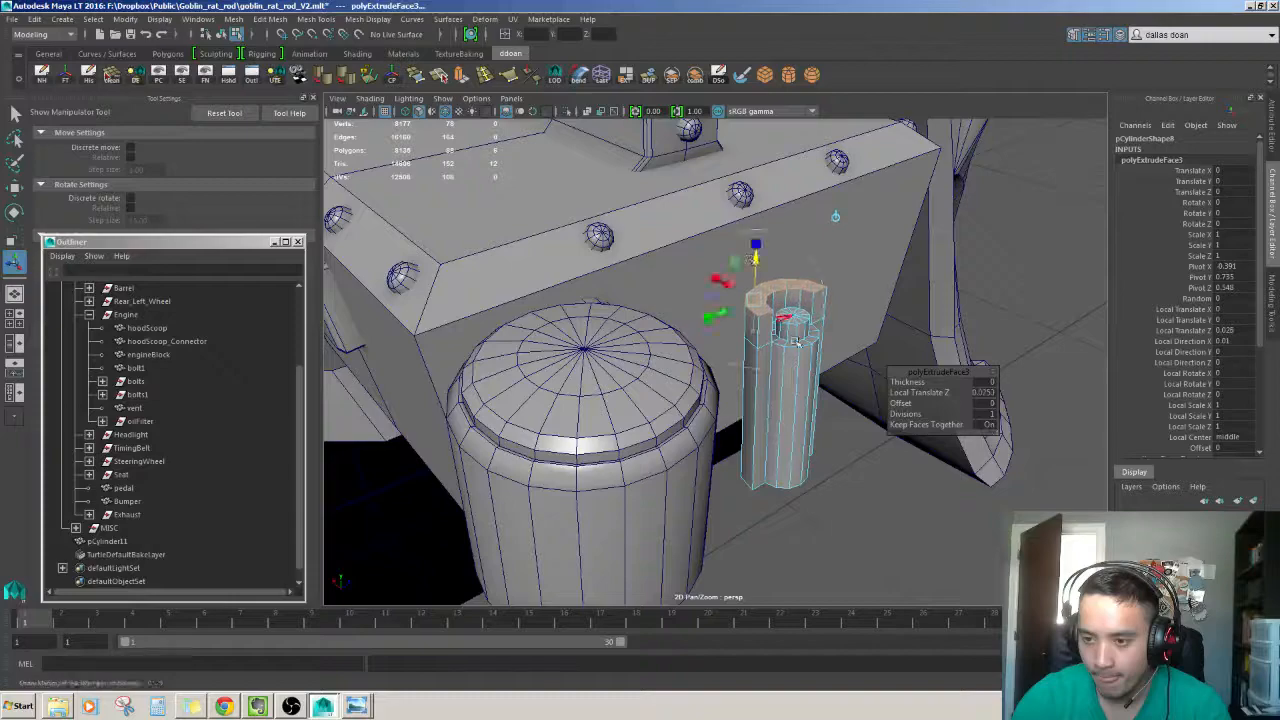
alt+drag(797, 342, 806, 363)
key(w)
Return the cylinder to object selection and delete its construction history.
key(F8)
alt+drag(798, 430, 765, 416)
click(830, 480)
right_drag(765, 416, 764, 456)
mouse_move(764, 456)
alt+mouse_down()
mouse_move(721, 428)
mouse_move(749, 480)
mouse_move(748, 468)
alt+mouse_up()
key(F8)
key(alt+shift+d)
click(572, 425)
Select all edges of the cylinder part and soften them.
alt+drag(572, 425, 588, 388)
right_drag(700, 394, 701, 432)
alt+drag(701, 432, 712, 485)
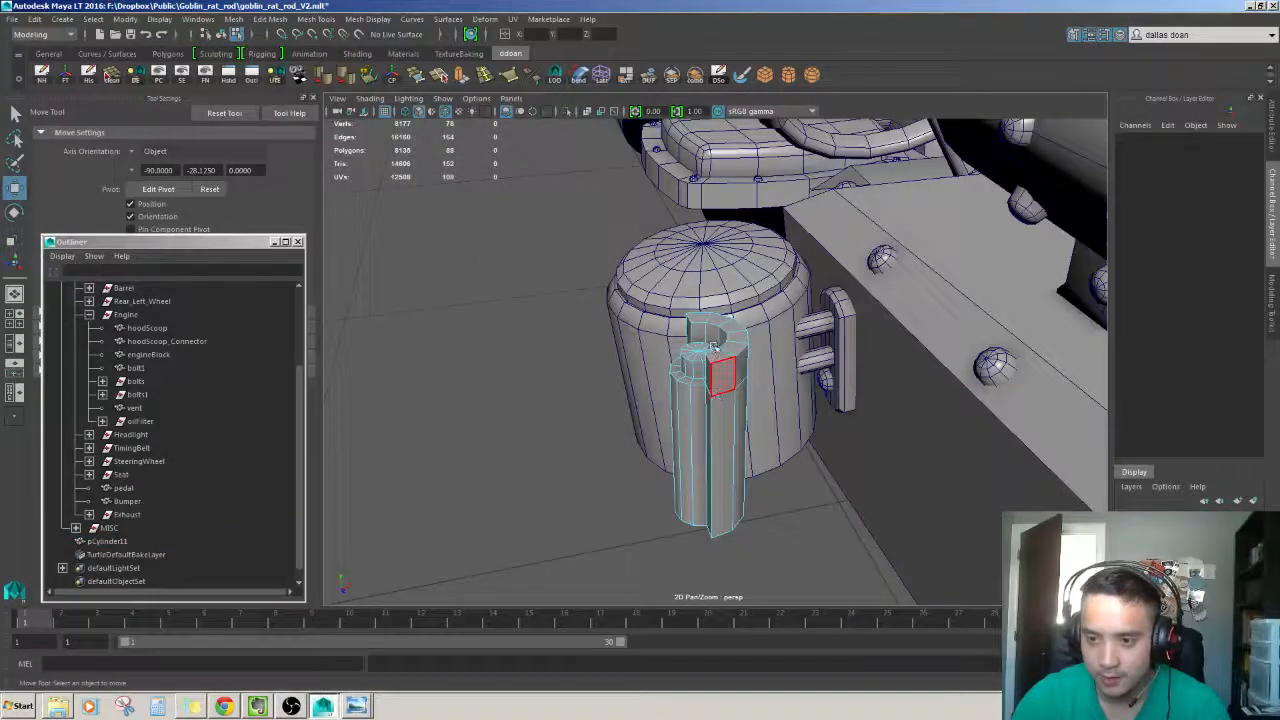
alt+drag(713, 347, 702, 284)
drag(580, 212, 832, 540)
alt+drag(742, 300, 750, 378)
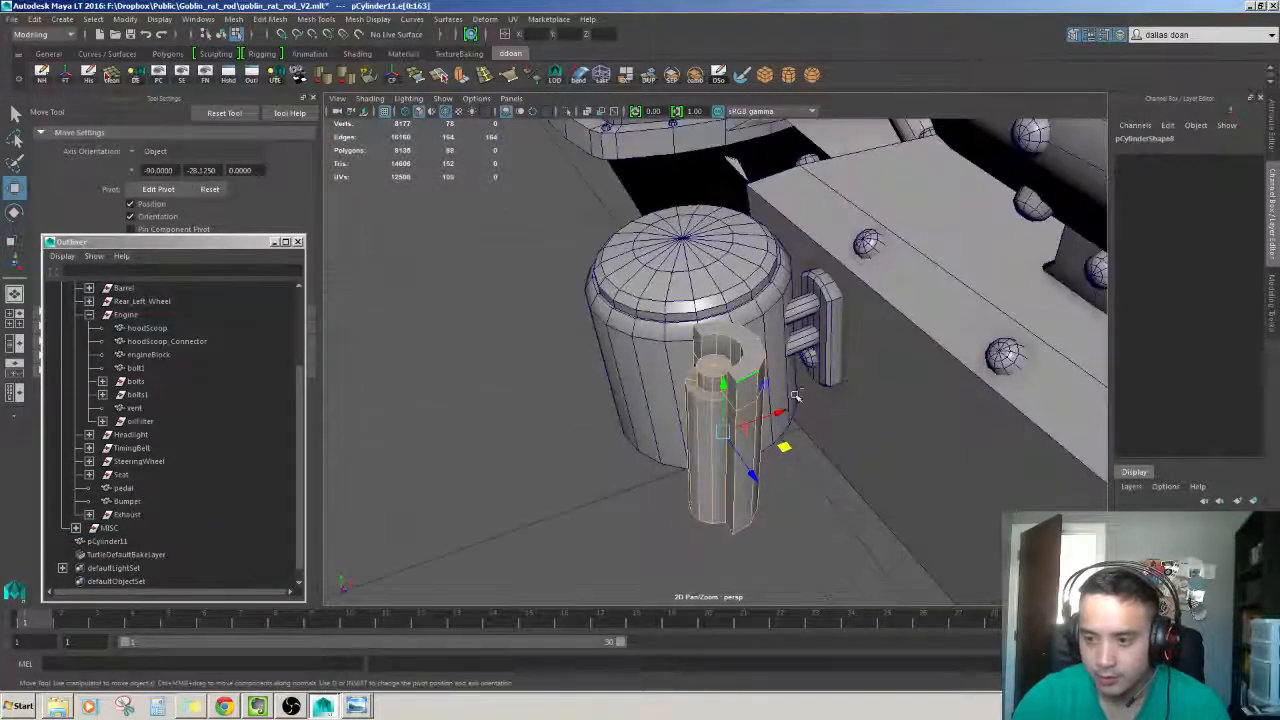
click(648, 430)
Select the top edges and end edges of the raised curved rim and harden them.
click(745, 381)
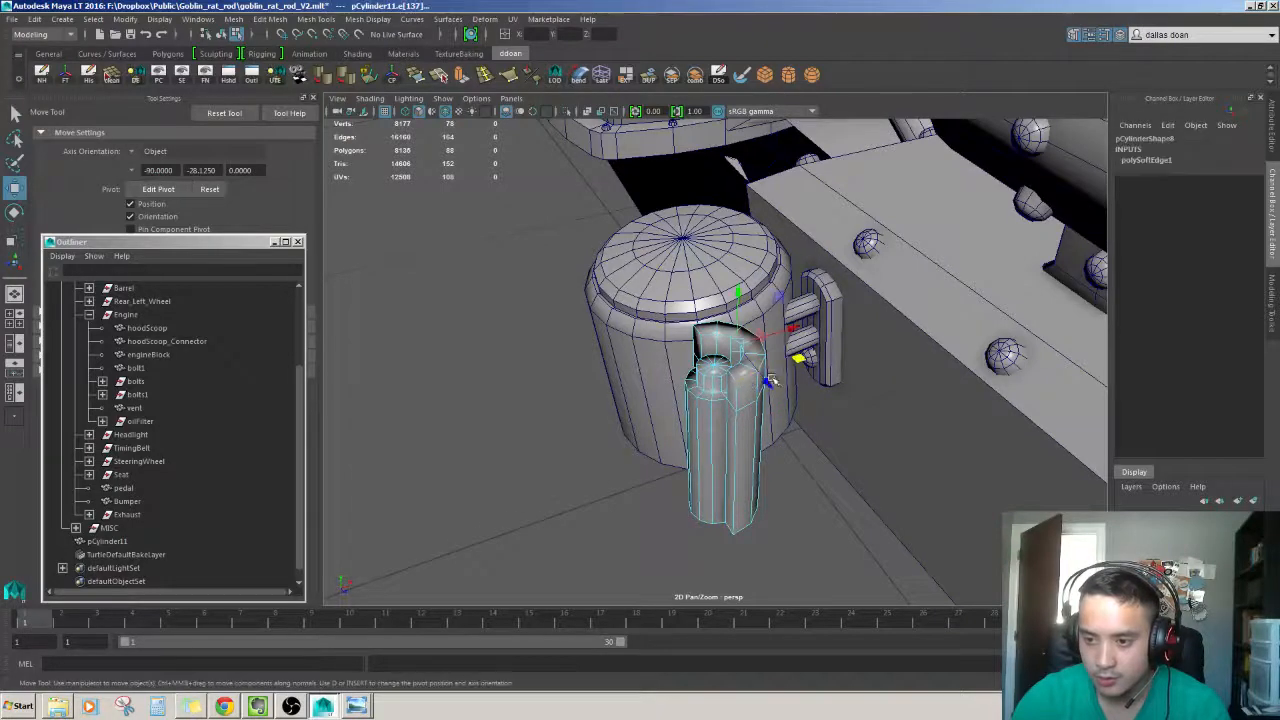
alt+drag(745, 381, 709, 338)
shift+click(712, 338)
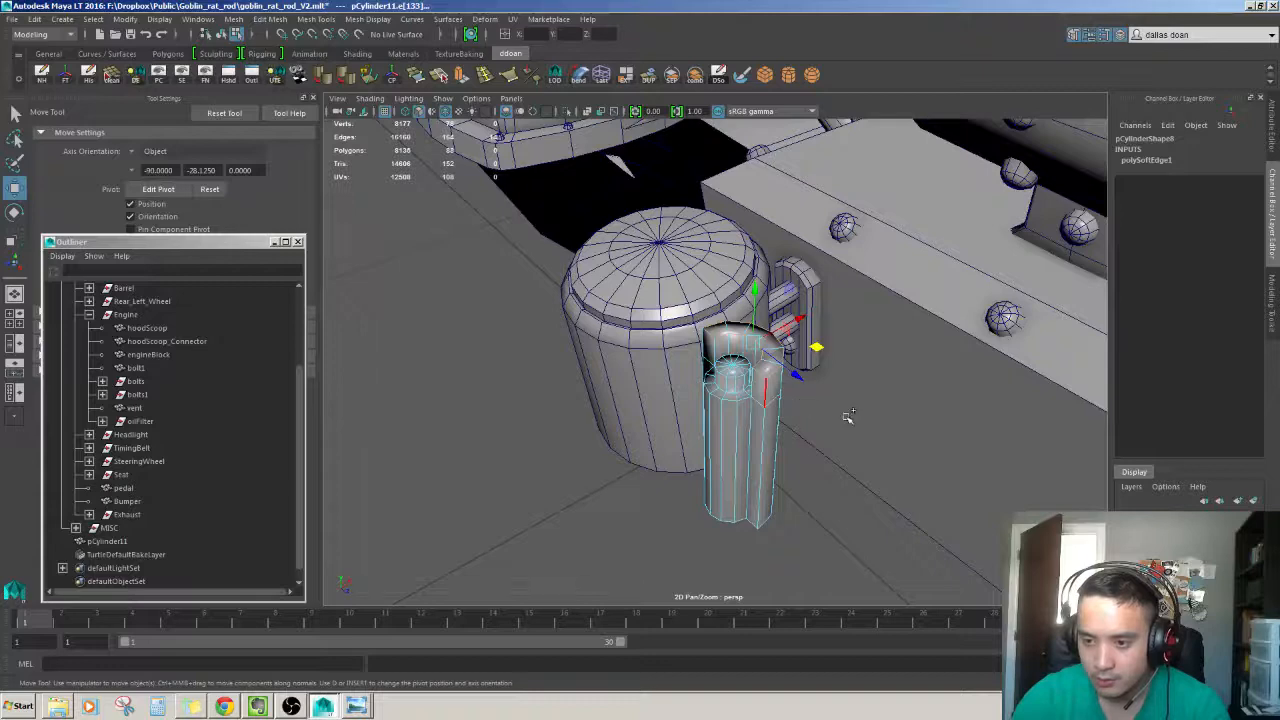
scroll(792, 435, up, 5)
alt+drag(792, 435, 936, 394)
shift+click(822, 398)
key(g)
key(F8)
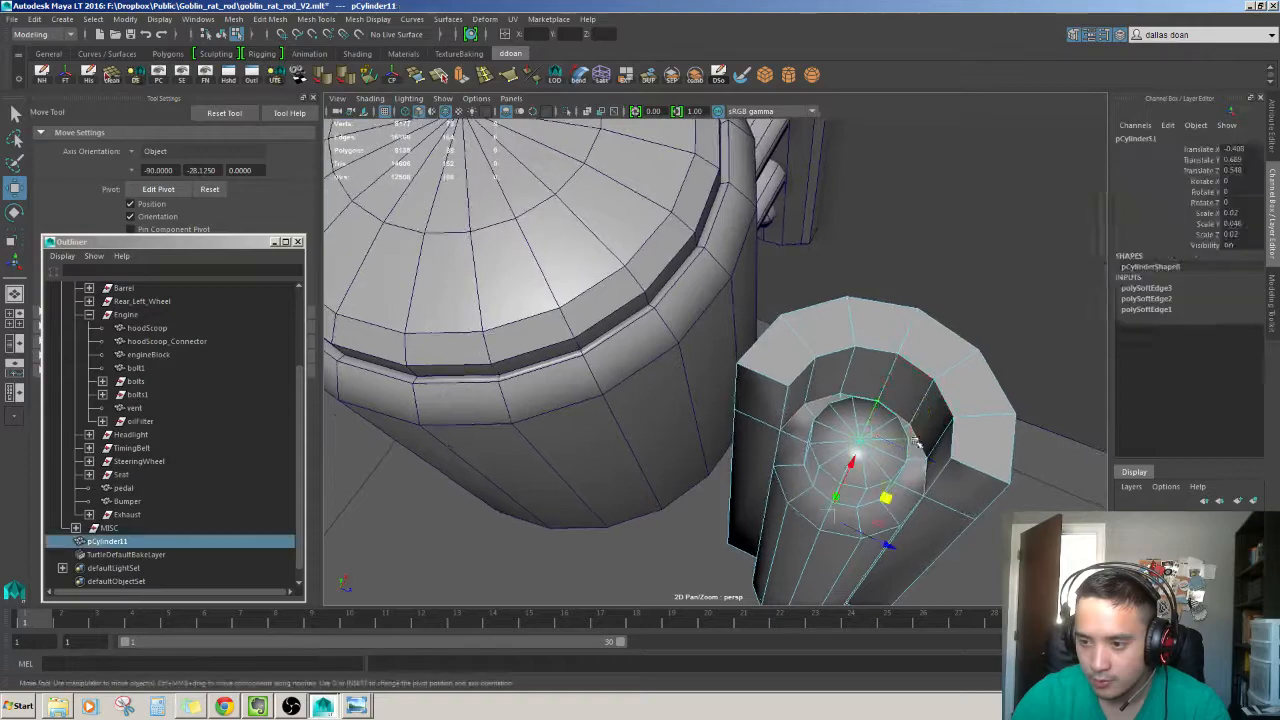
Select the vertical edges where the thickened side section meets the round cylinder body and harden them.
scroll(850, 430, down, 8)
key(F10)
alt+drag(800, 430, 795, 395)
scroll(795, 395, up, 3)
drag(705, 268, 850, 535)
scroll(799, 400, up, 5)
scroll(821, 381, down, 6)
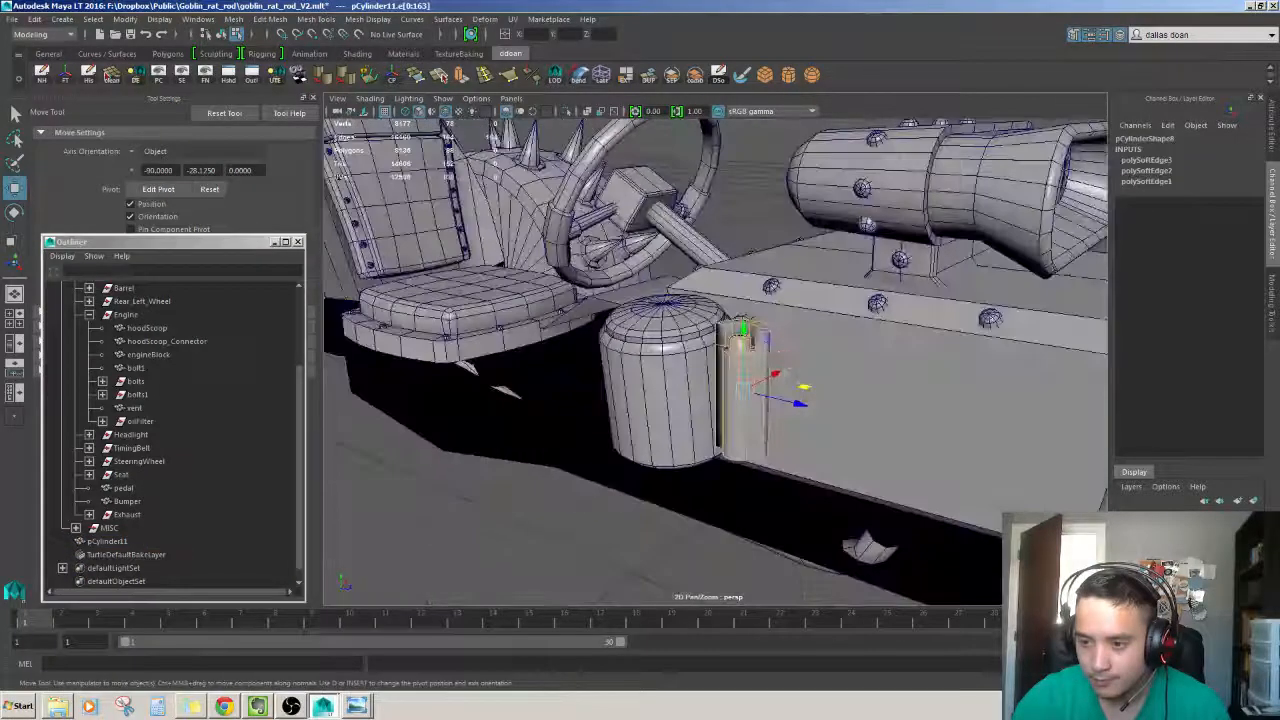
alt+drag(763, 380, 795, 400)
scroll(803, 405, up, 4)
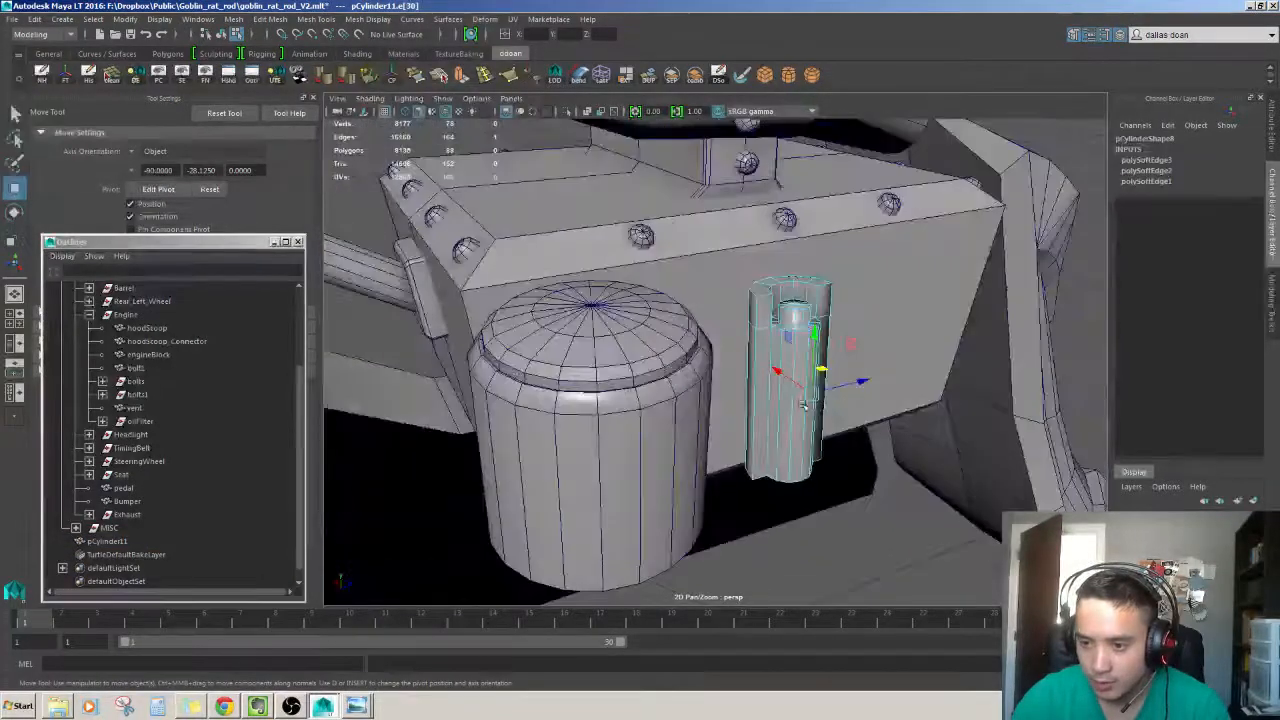
click(795, 340)
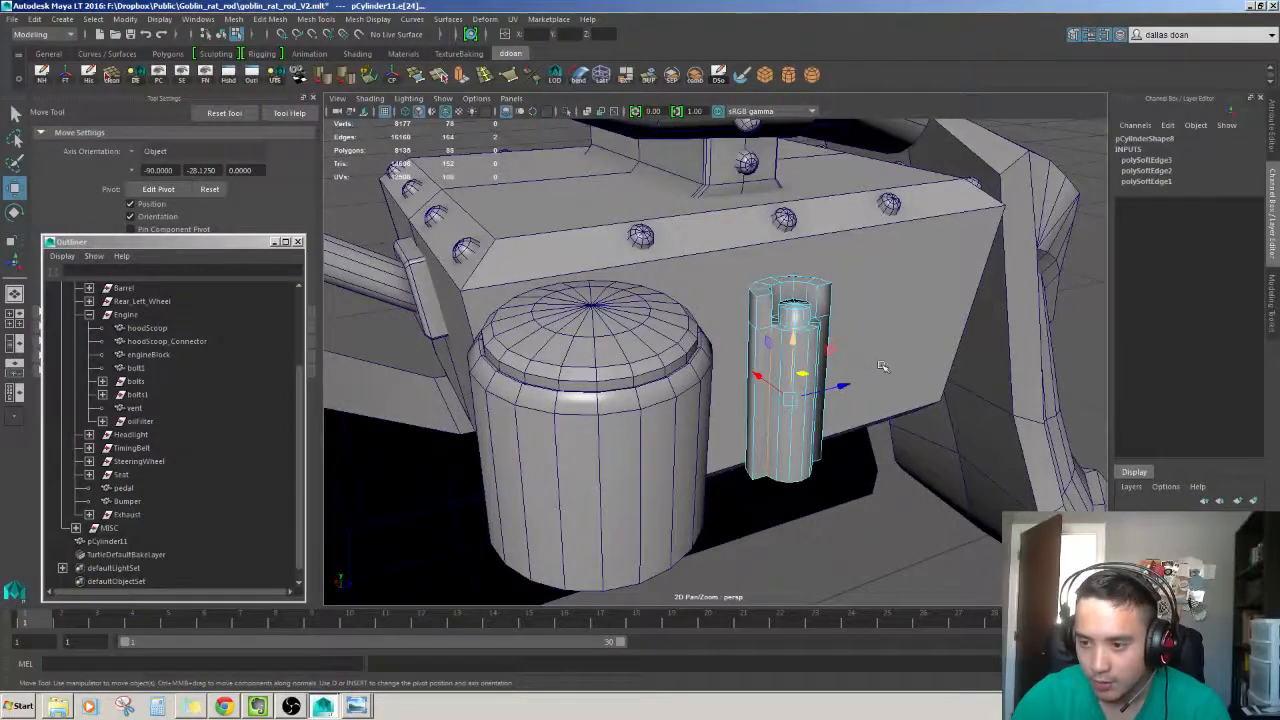
key(g)
alt+drag(882, 366, 862, 371)
key(F8)
click(914, 466)
scroll(882, 430, up, 6)
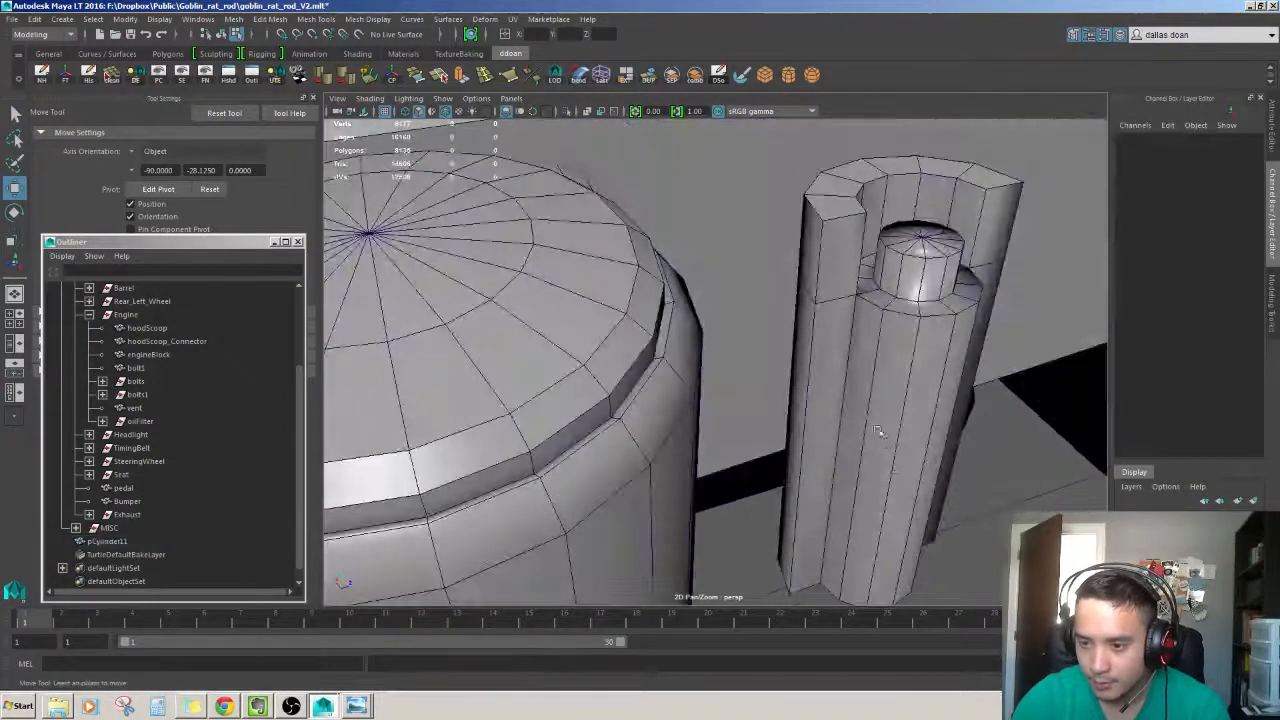
Harden the cylinder's shoulder edges and the edge loops around the neck, and return the part to object selection.
alt+drag(882, 428, 806, 425)
click(708, 400)
click(694, 376)
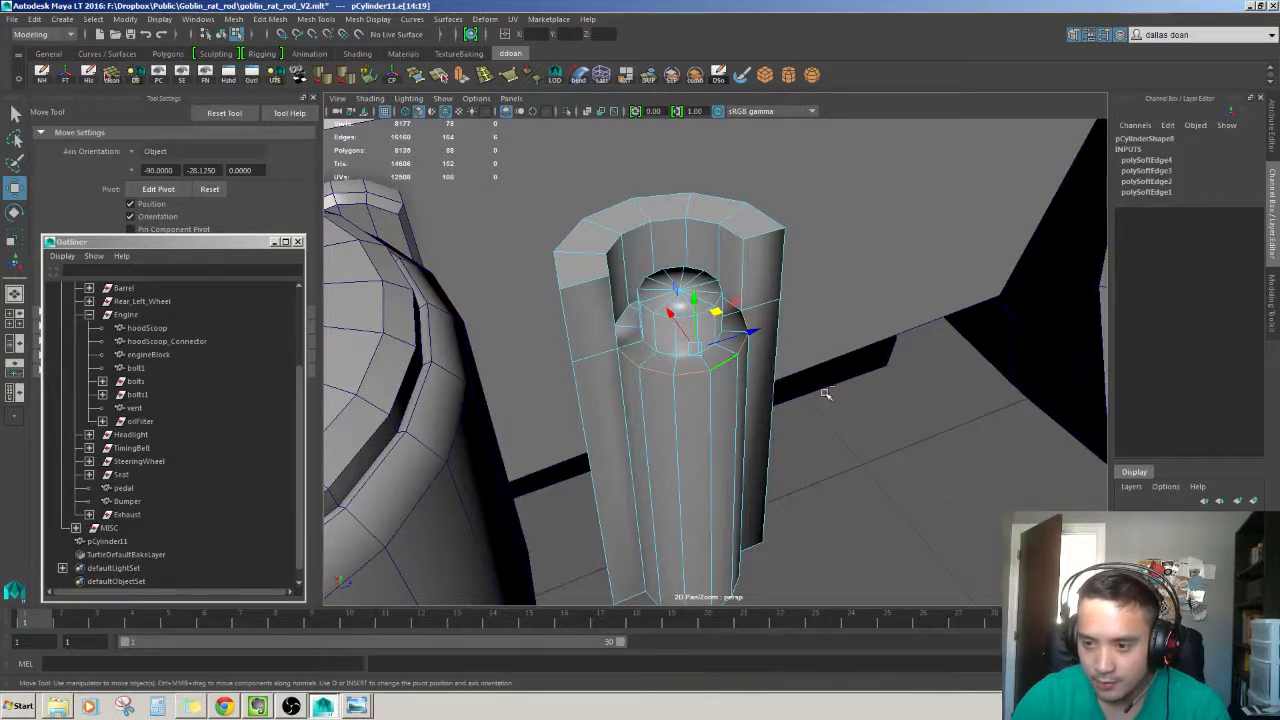
shift+right_drag(825, 393, 825, 370)
alt+drag(825, 393, 718, 400)
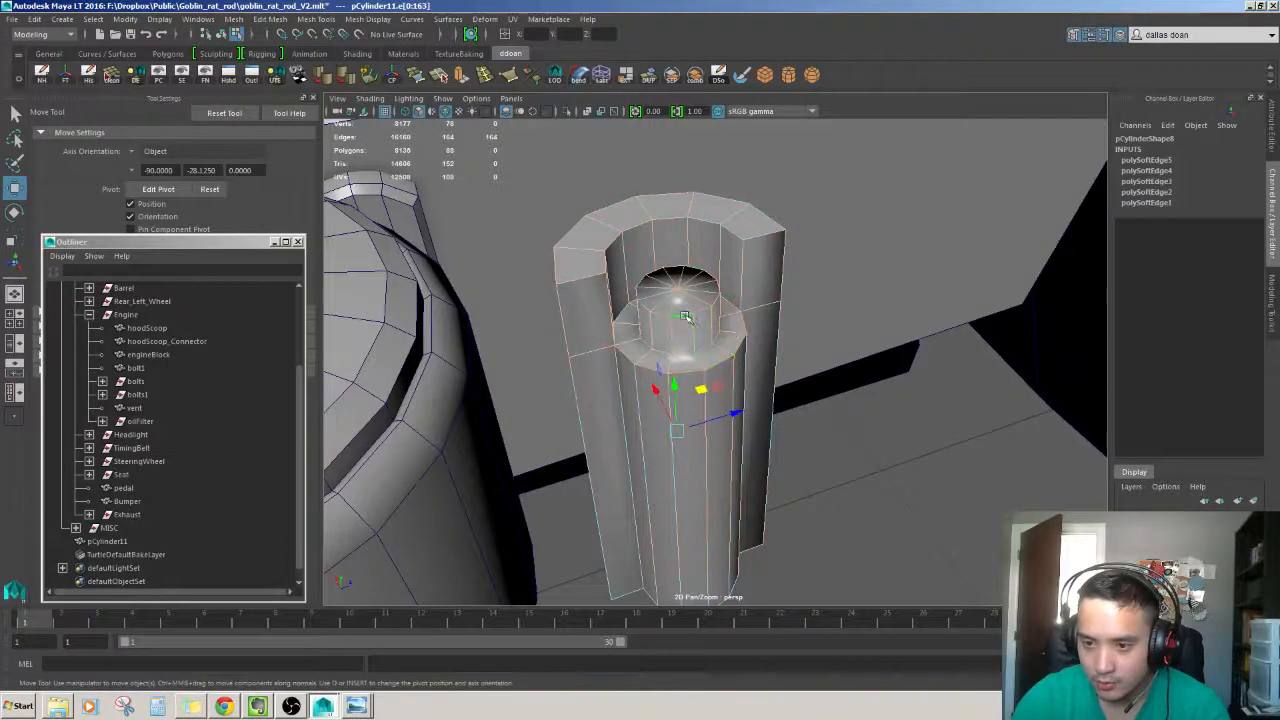
double_click(720, 337)
shift+right_drag(768, 355, 727, 358)
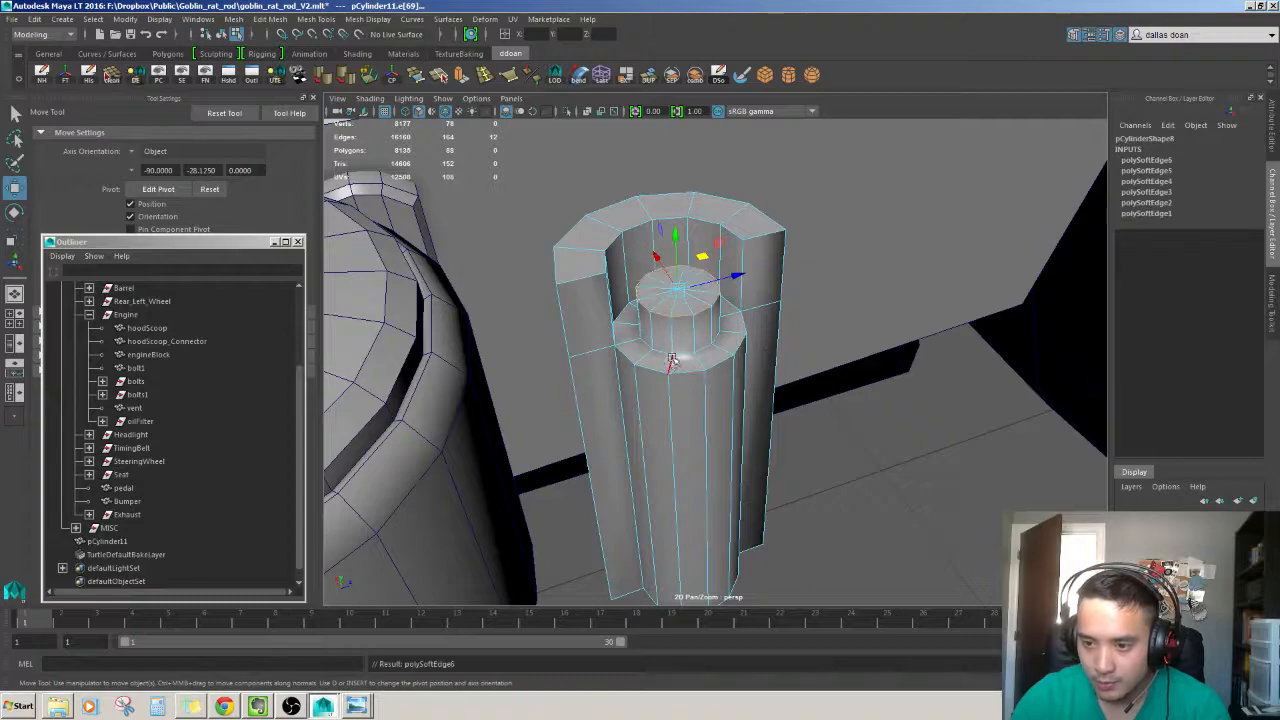
key(F8)
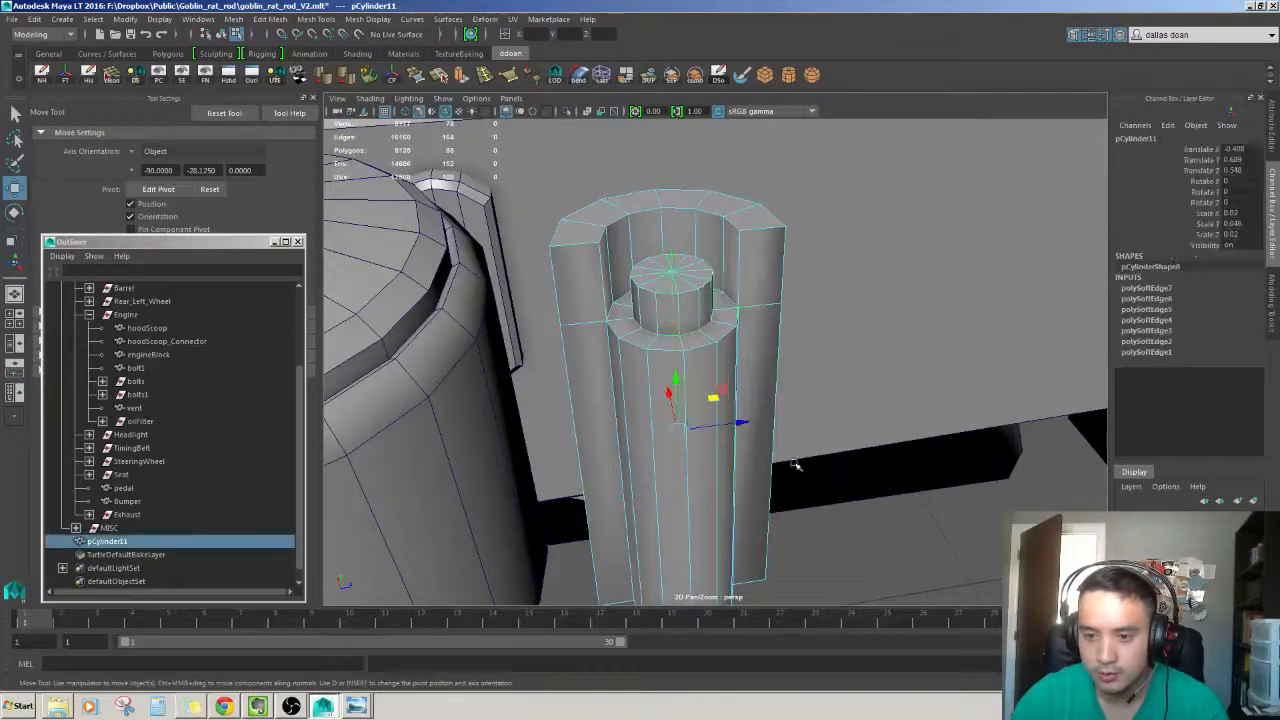
Select the outer vertical corner edges at both ends of the curved rim section and harden them.
scroll(755, 495, down, 5)
alt+drag(755, 495, 738, 435)
scroll(738, 435, up, 2)
click(738, 435)
key(f)
key(F8)
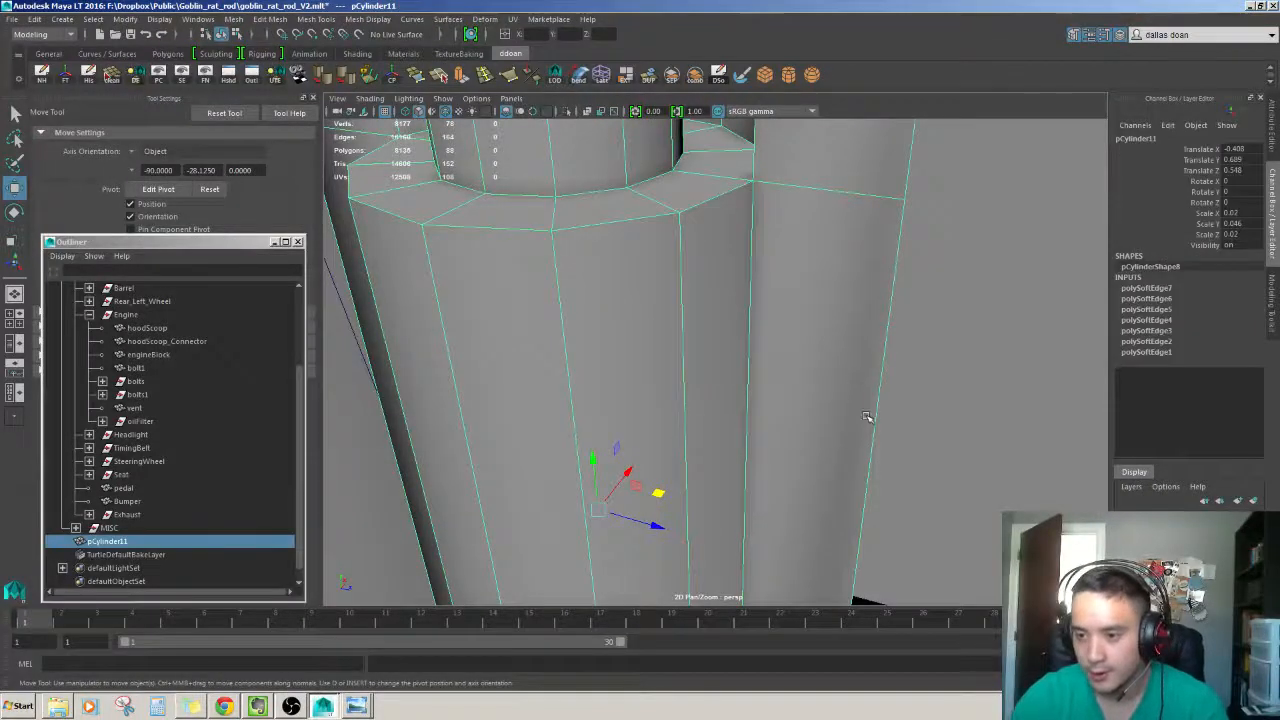
scroll(867, 417, down, 3)
alt+drag(867, 417, 795, 424)
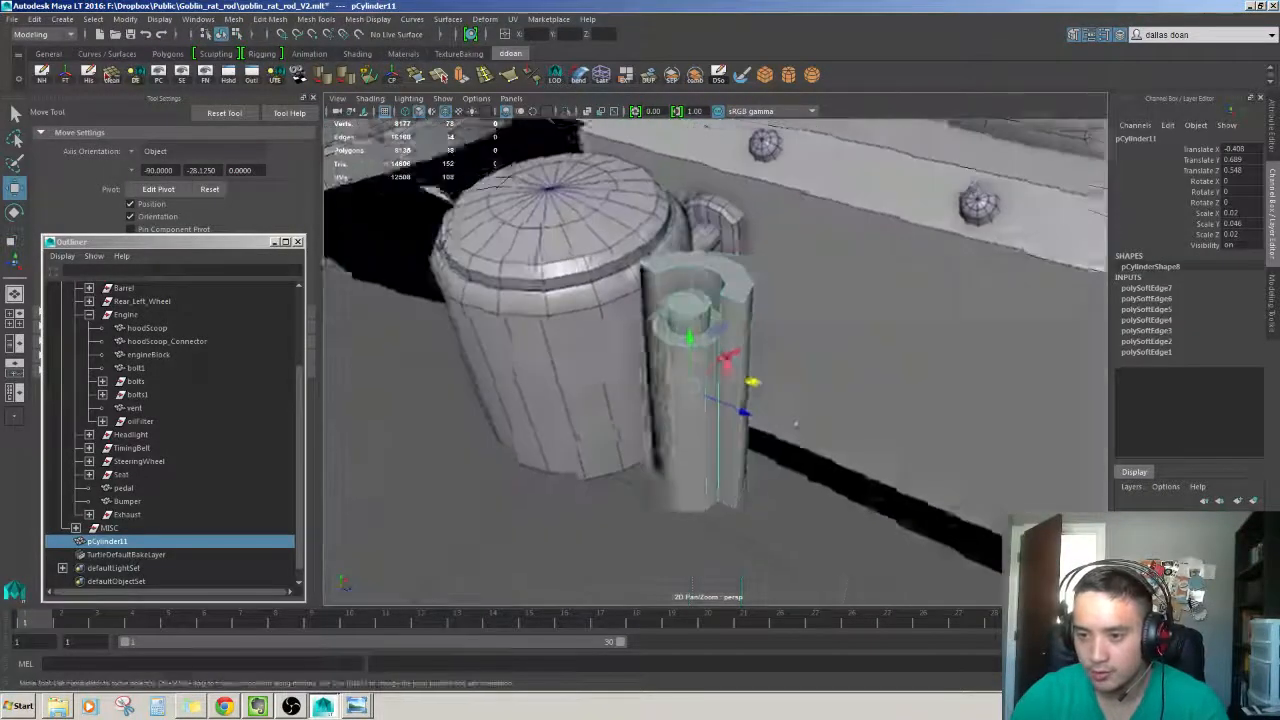
key(F10)
mouse_move(730, 333)
mouse_down()
mouse_move(734, 362)
mouse_move(794, 371)
mouse_move(828, 402)
mouse_up()
shift+click(735, 334)
alt+drag(638, 354, 742, 333)
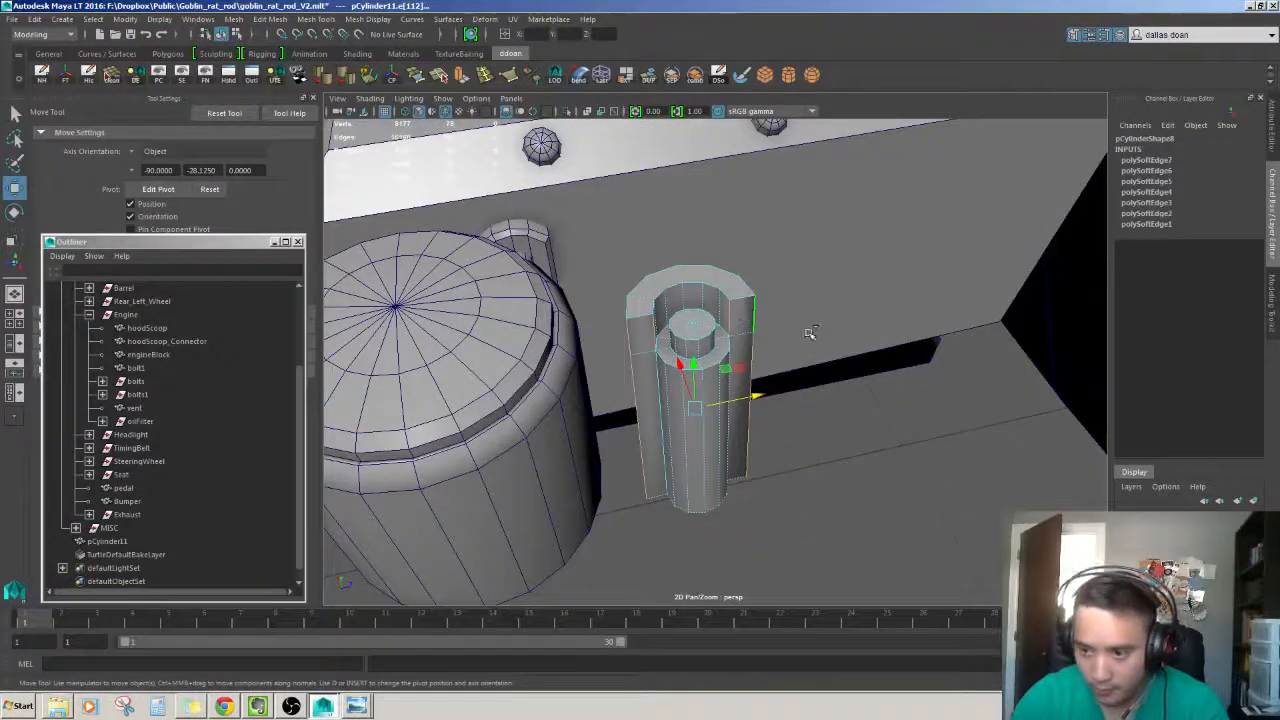
alt+drag(857, 343, 745, 297)
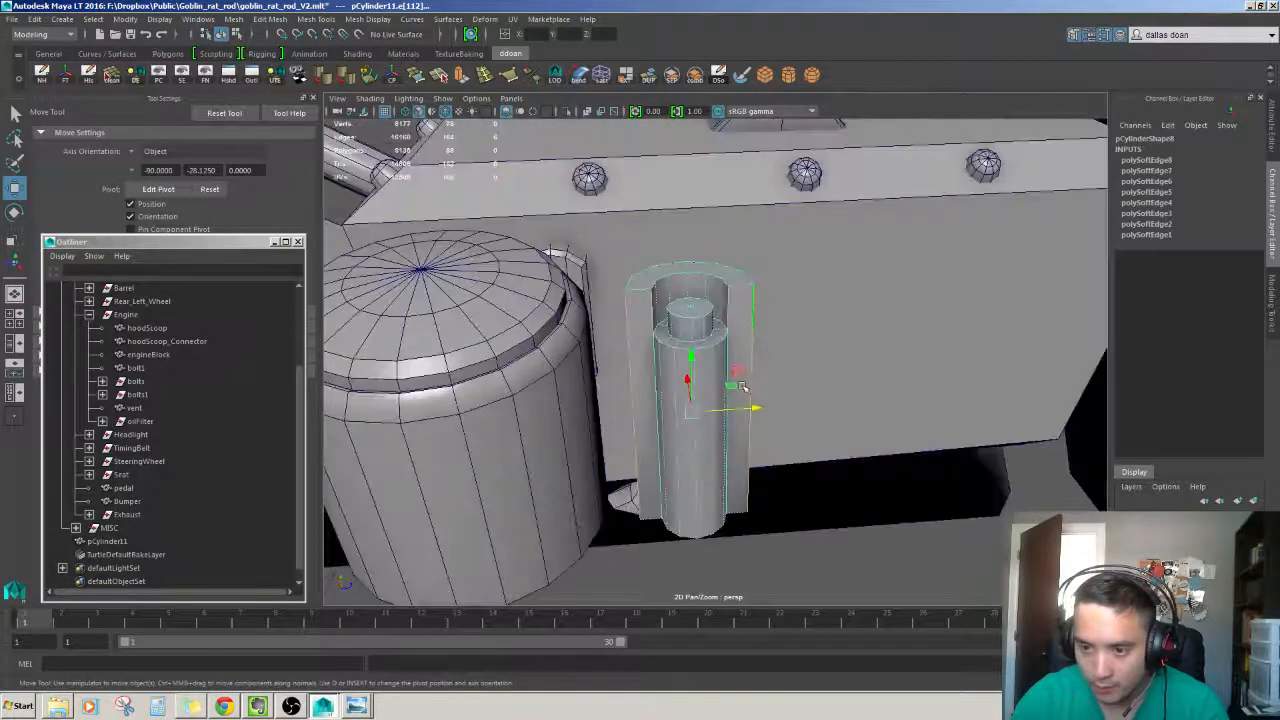
Return the cylinder part to object selection, delete its construction history and deselect it.
key(F8)
alt+drag(742, 384, 748, 381)
key(alt+shift+d)
click(771, 480)
Harden the edges around the underside of the cylinder part and the vertical crease edges running up from it.
scroll(771, 480, down, 5)
alt+drag(771, 480, 710, 546)
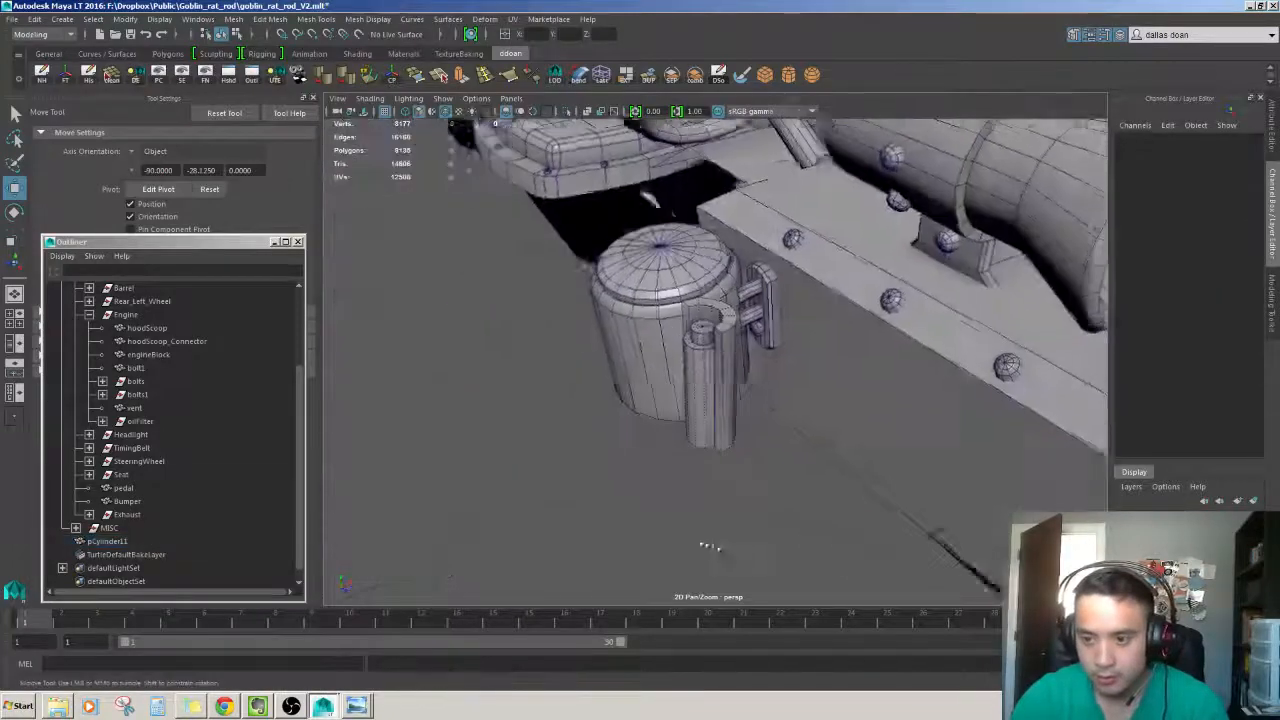
scroll(729, 494, up, 5)
scroll(729, 494, down, 6)
alt+drag(729, 494, 721, 387)
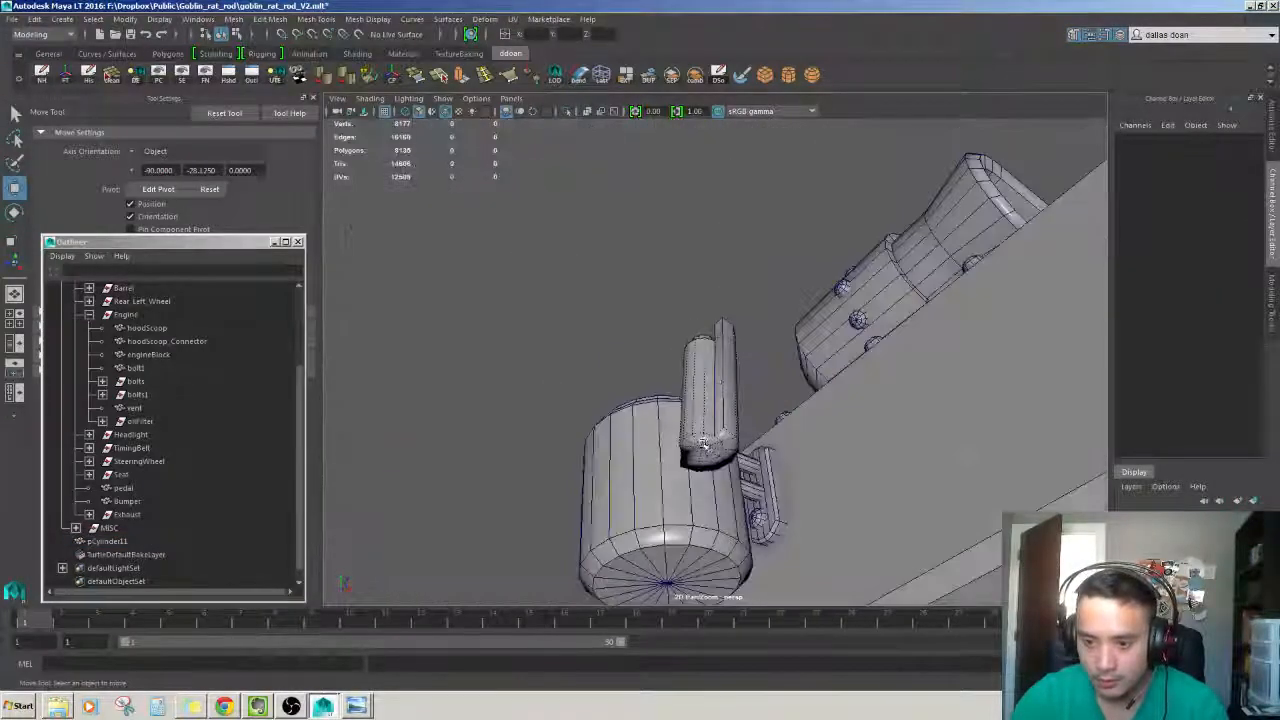
click(704, 444)
scroll(720, 437, up, 5)
scroll(720, 455, down, 4)
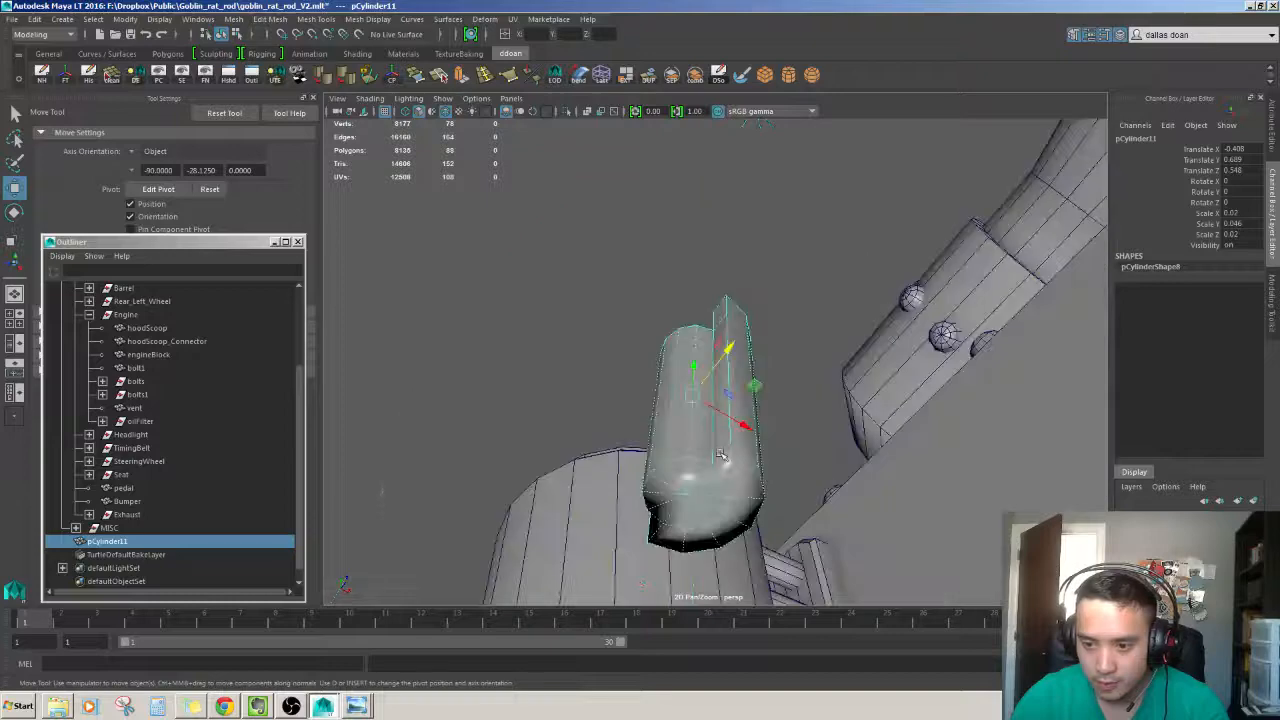
mouse_move(720, 455)
alt+mouse_down()
mouse_move(700, 445)
mouse_move(722, 406)
mouse_move(672, 447)
mouse_move(705, 454)
alt+mouse_up()
key(F10)
click(690, 440)
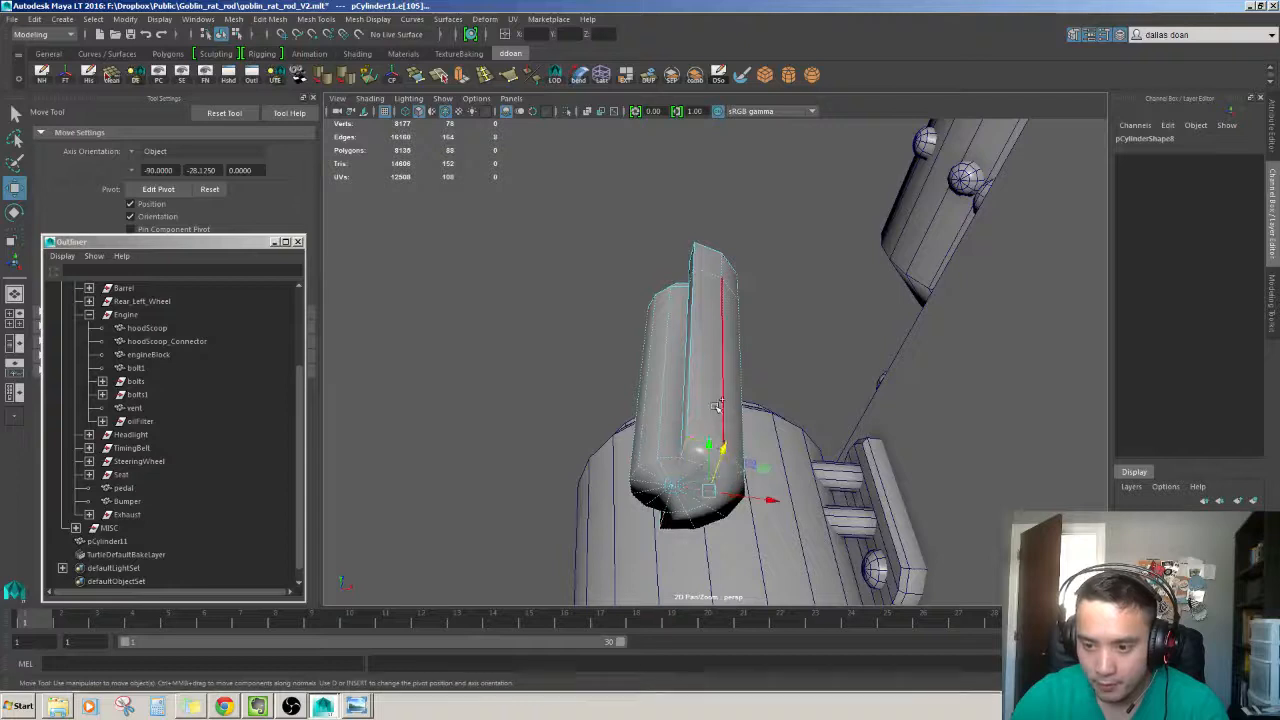
alt+drag(803, 447, 705, 475)
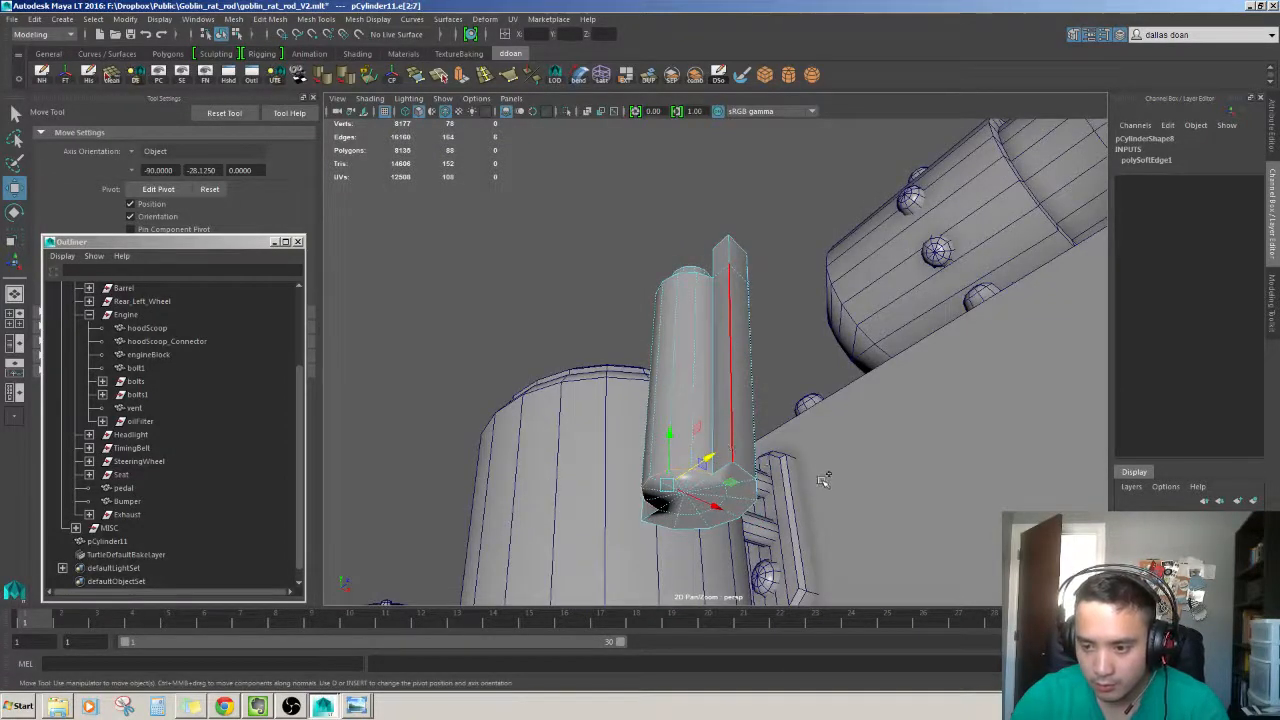
alt+drag(716, 457, 717, 371)
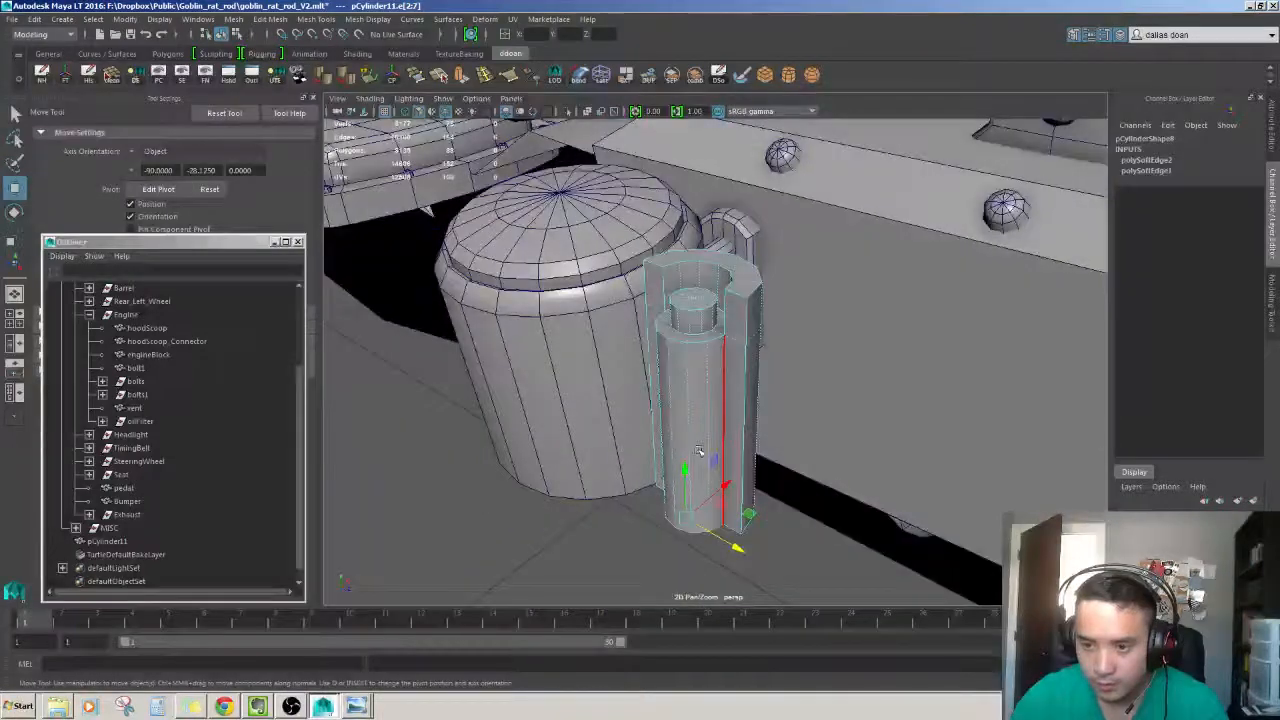
Return to object selection and examine the part's shading and its placement beside the oil filter from several angles.
key(F8)
alt+drag(699, 451, 663, 457)
alt+right_drag(663, 457, 634, 474)
click(592, 457)
mouse_move(634, 474)
alt+mouse_down()
mouse_move(593, 457)
mouse_move(632, 457)
alt+mouse_up()
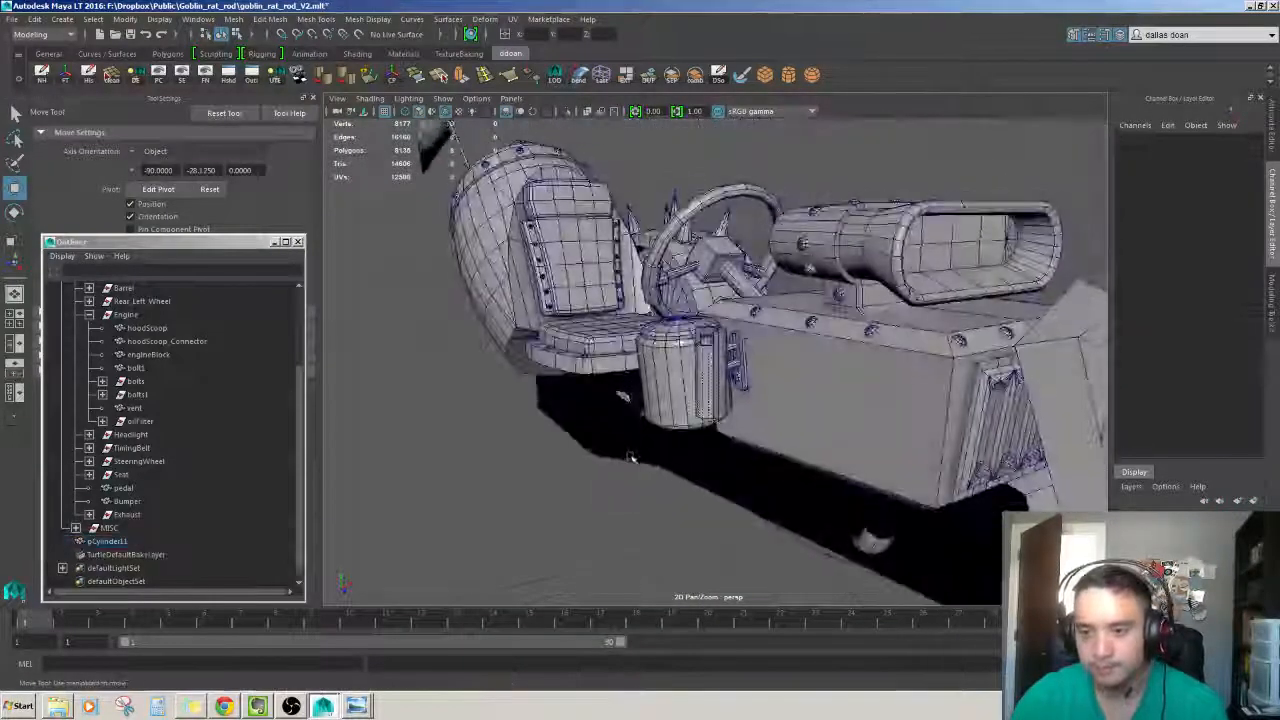
alt+right_drag(632, 457, 648, 466)
alt+drag(648, 466, 631, 426)
alt+right_drag(631, 426, 690, 440)
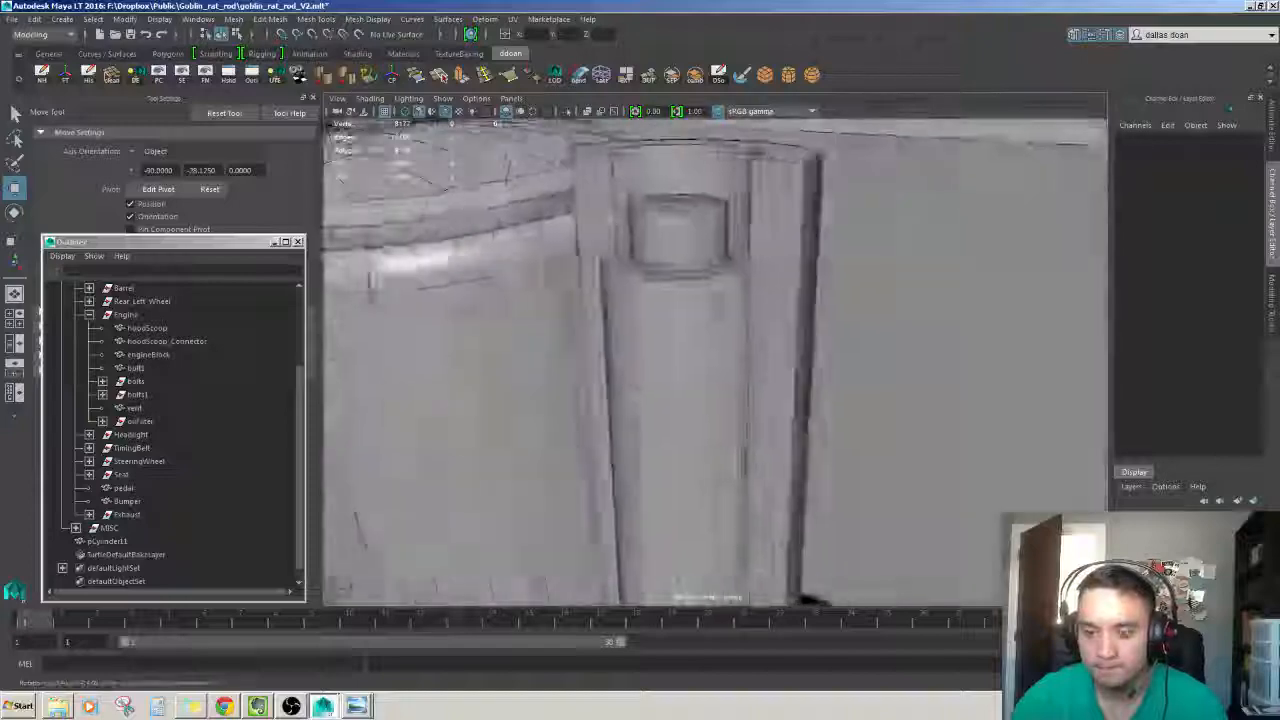
alt+drag(690, 440, 764, 491)
alt+right_drag(764, 491, 674, 471)
Move the cylinder part against the side of the engine block, to a Translate X of -0.293.
click(714, 408)
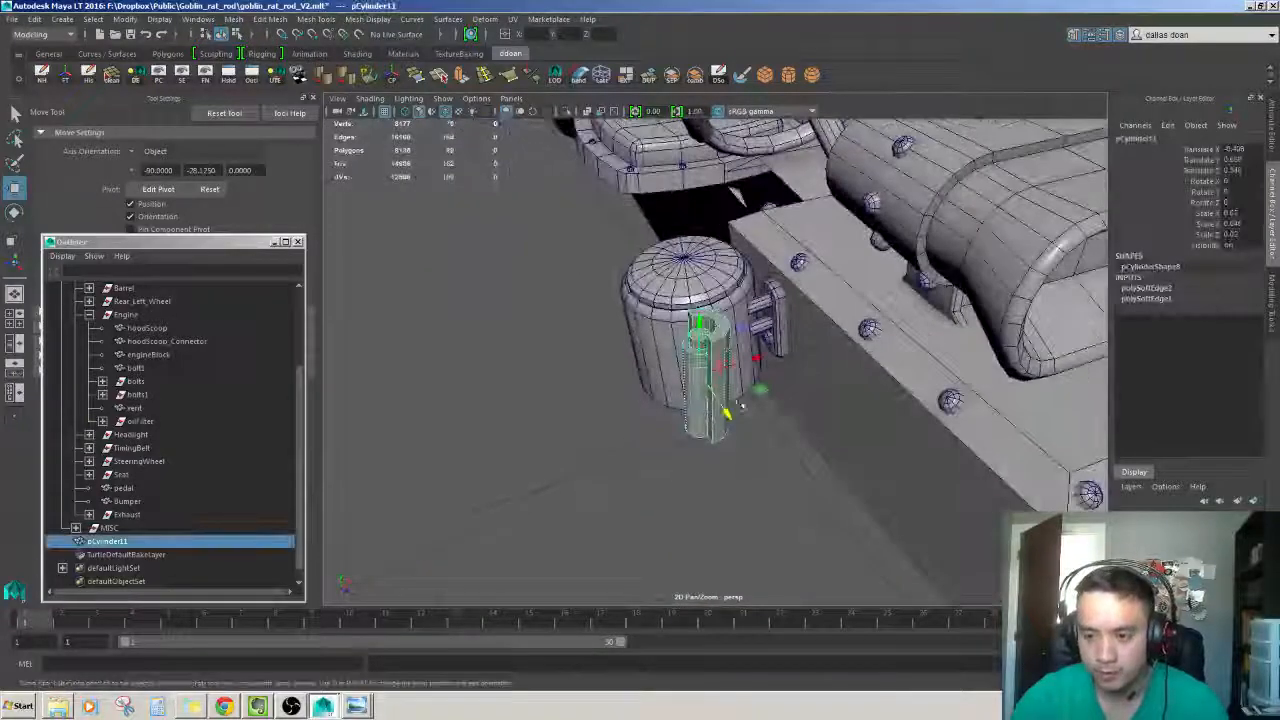
alt+drag(740, 404, 850, 374)
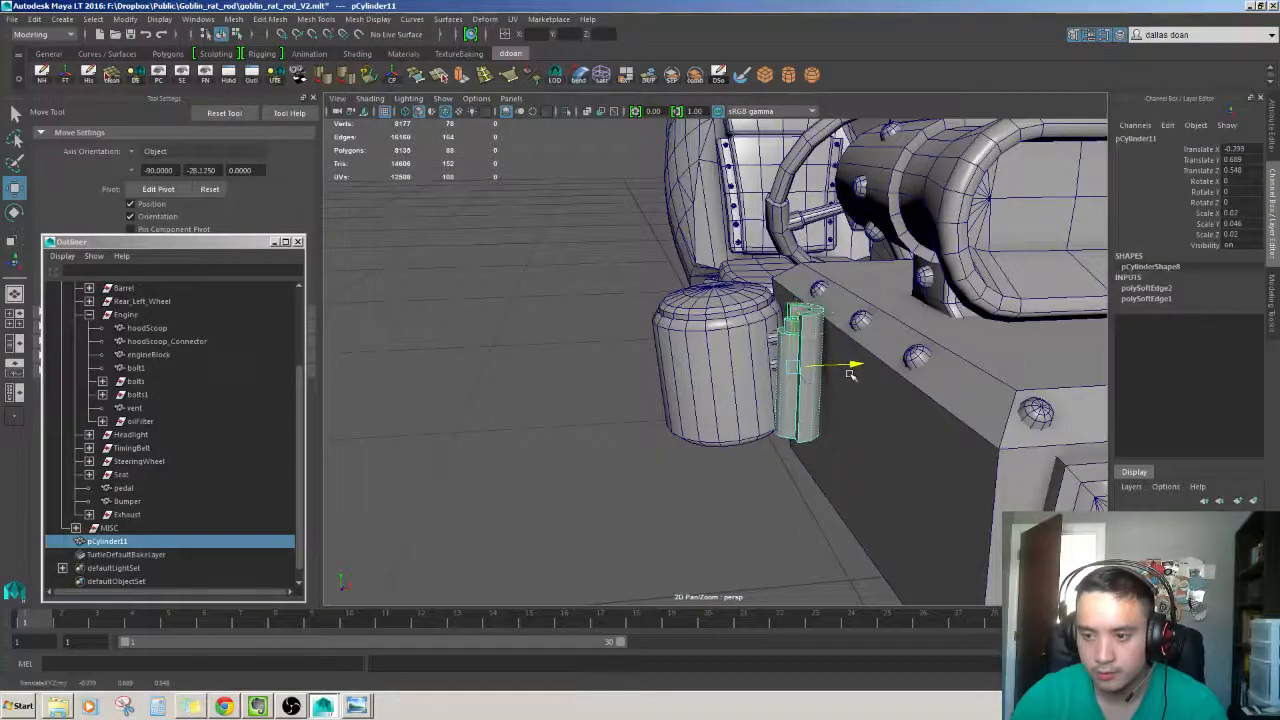
alt+drag(690, 432, 764, 428)
Duplicate the cylinder part three times and place the copies in a row along the side of the engine block.
key(ctrl+d)
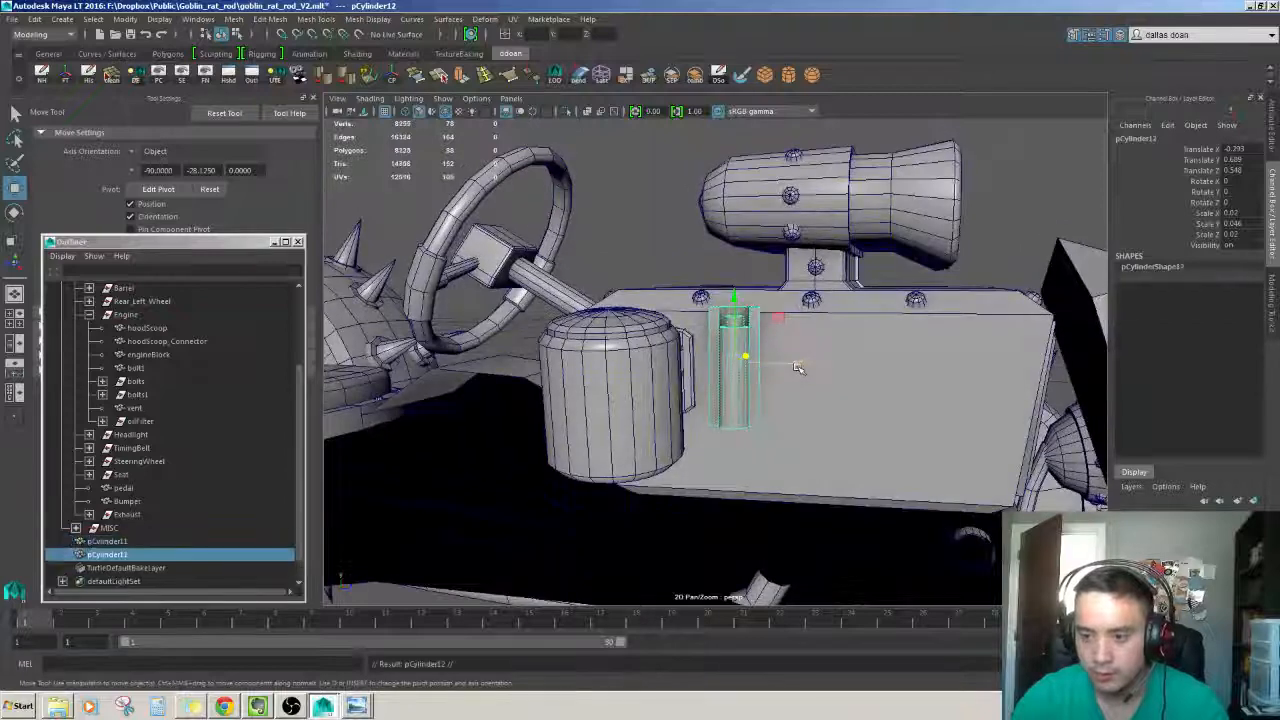
drag(797, 368, 1051, 411)
key(ctrl+d)
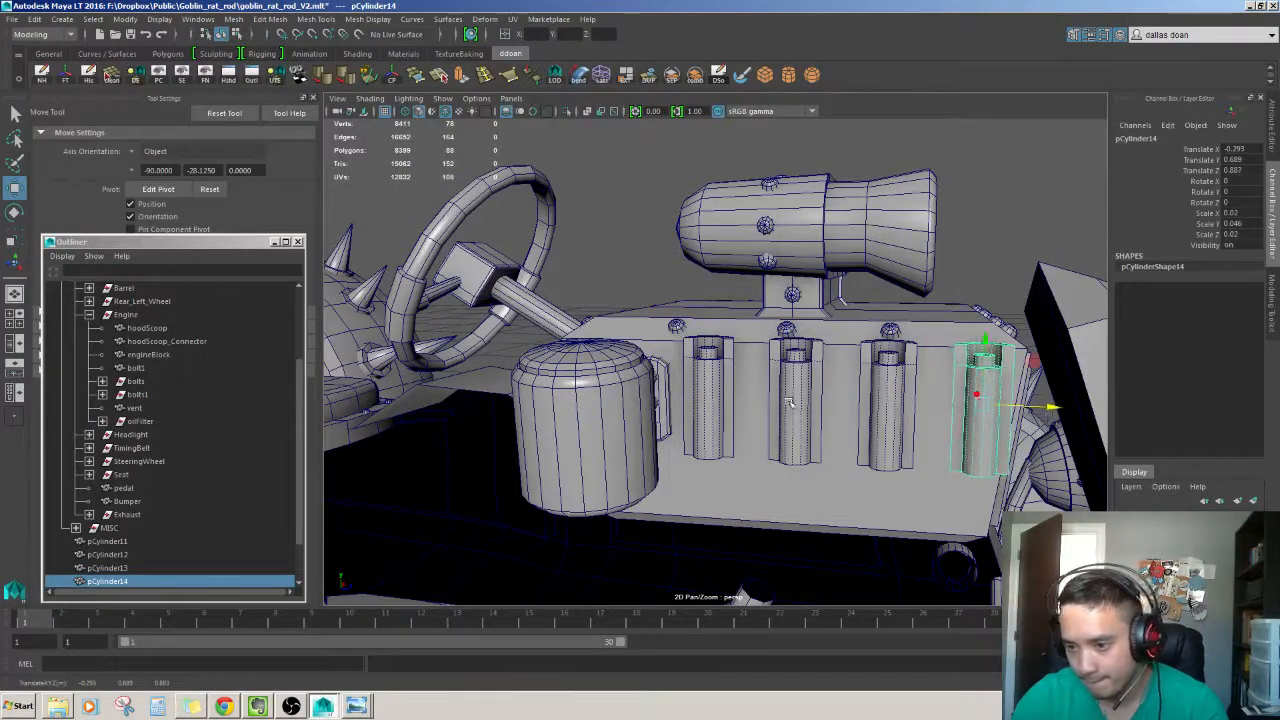
Shift the three duplicated cylinders along the engine block to even out the spacing of the row.
click(790, 403)
click(879, 403)
click(805, 401)
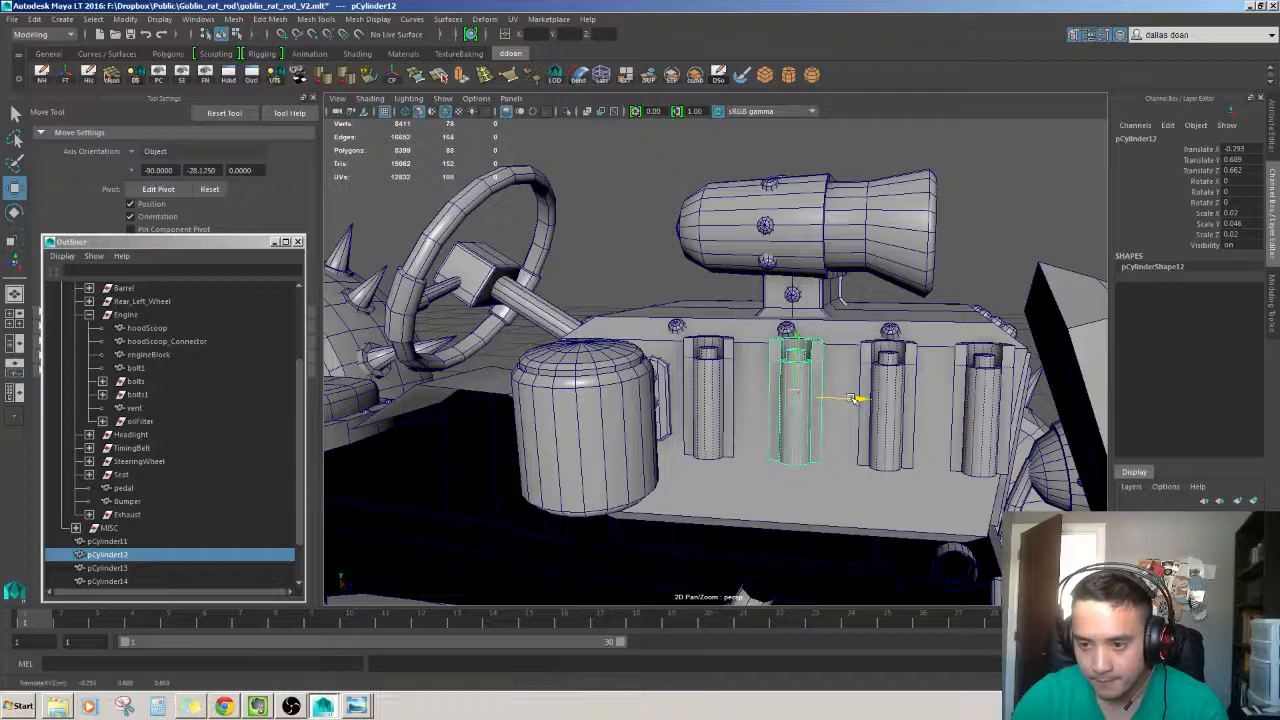
drag(850, 398, 843, 399)
click(885, 400)
drag(955, 402, 942, 402)
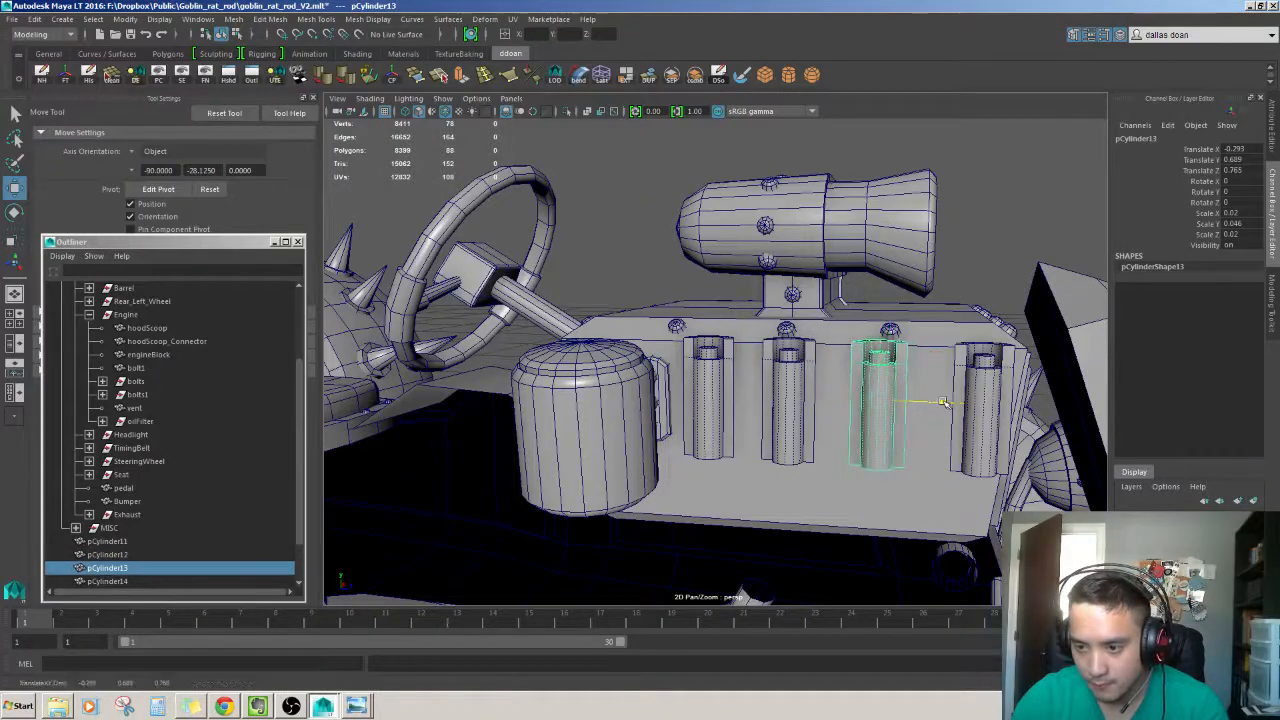
click(981, 395)
drag(1045, 408, 1033, 407)
Select the three duplicated cylinders on the engine block and delete them.
click(966, 195)
alt+drag(966, 195, 720, 395)
click(930, 380)
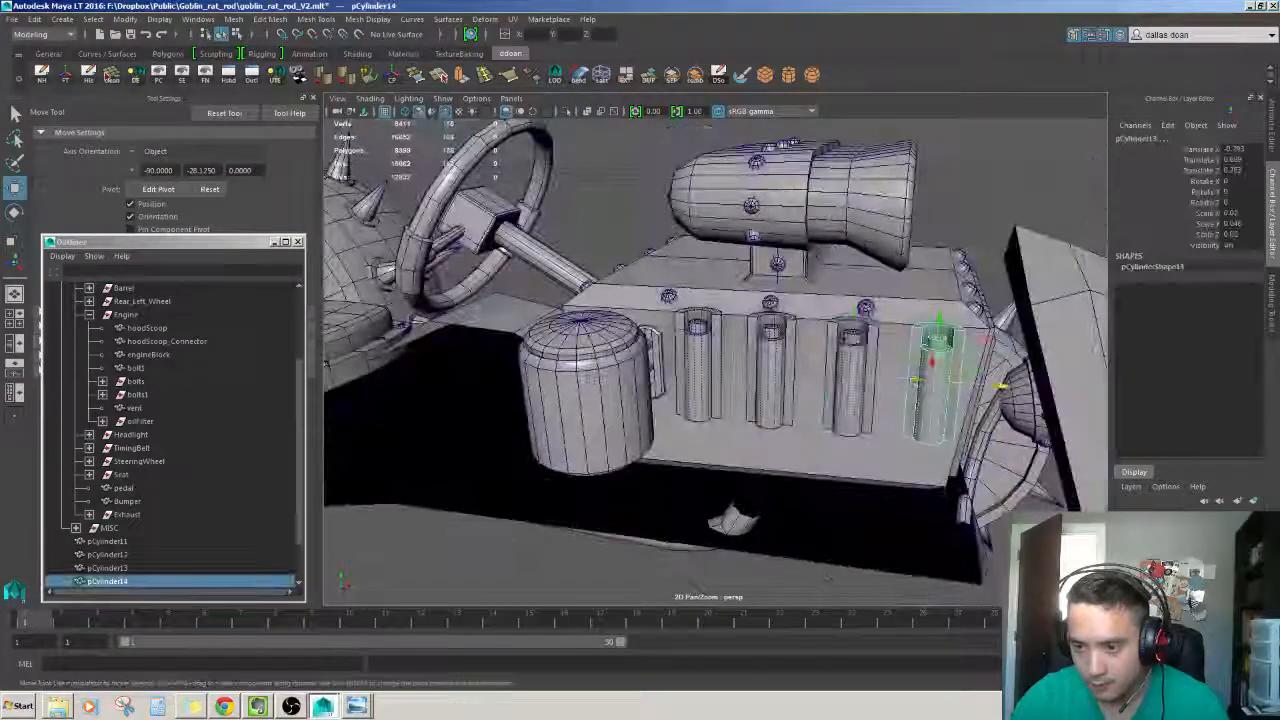
shift+click(850, 378)
shift+click(770, 368)
key(Delete)
Select the remaining cylinder part beside the oil filter and make the Move tool active for it.
click(700, 366)
alt+right_drag(700, 366, 785, 322)
alt+drag(785, 322, 766, 314)
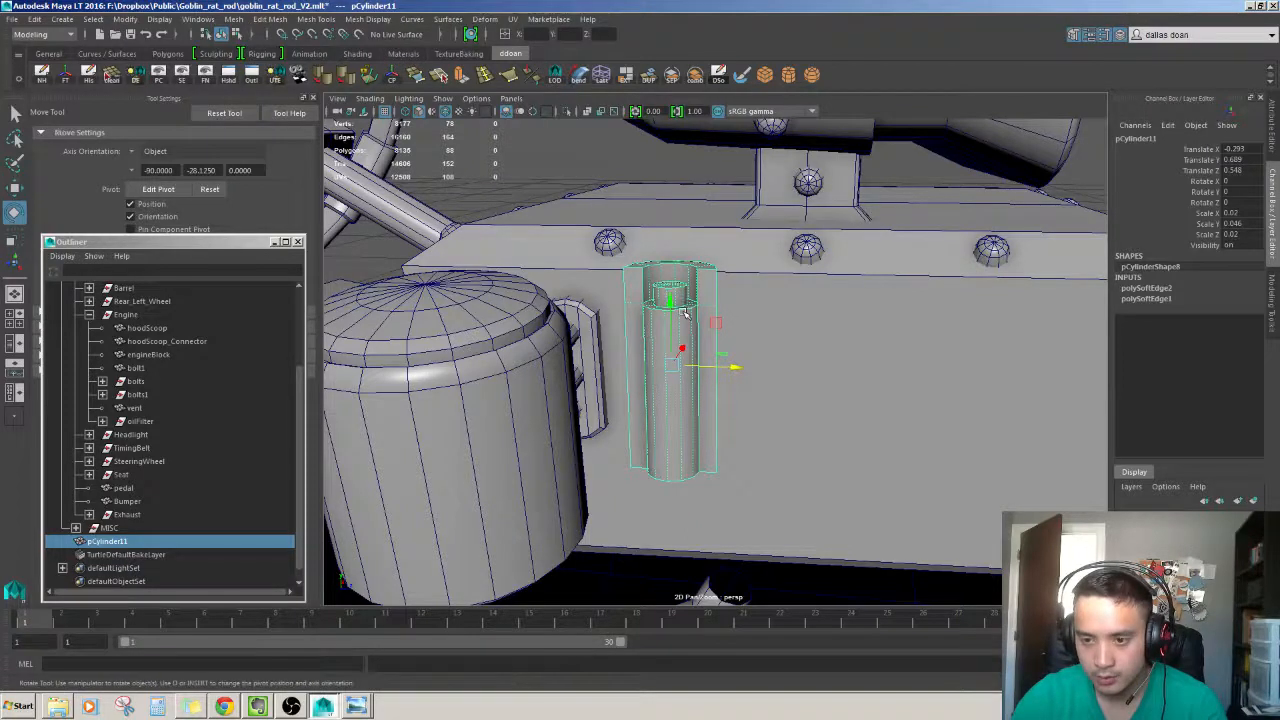
key(q)
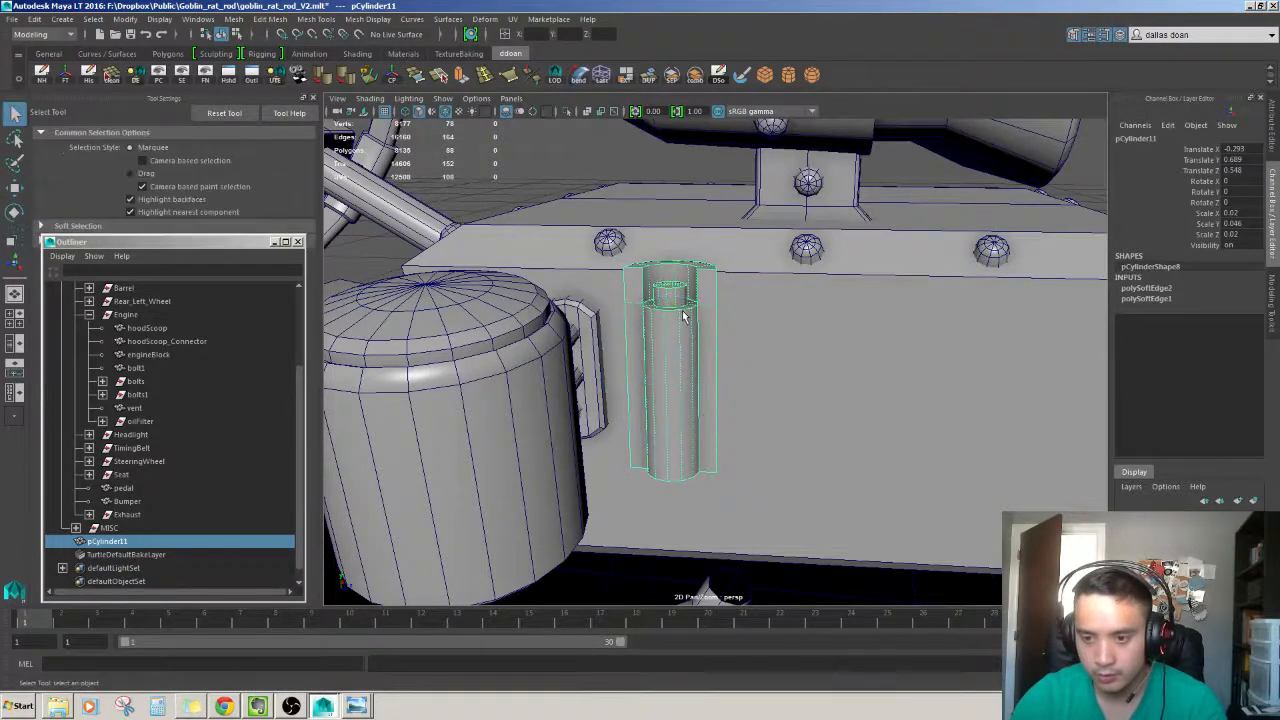
key(e)
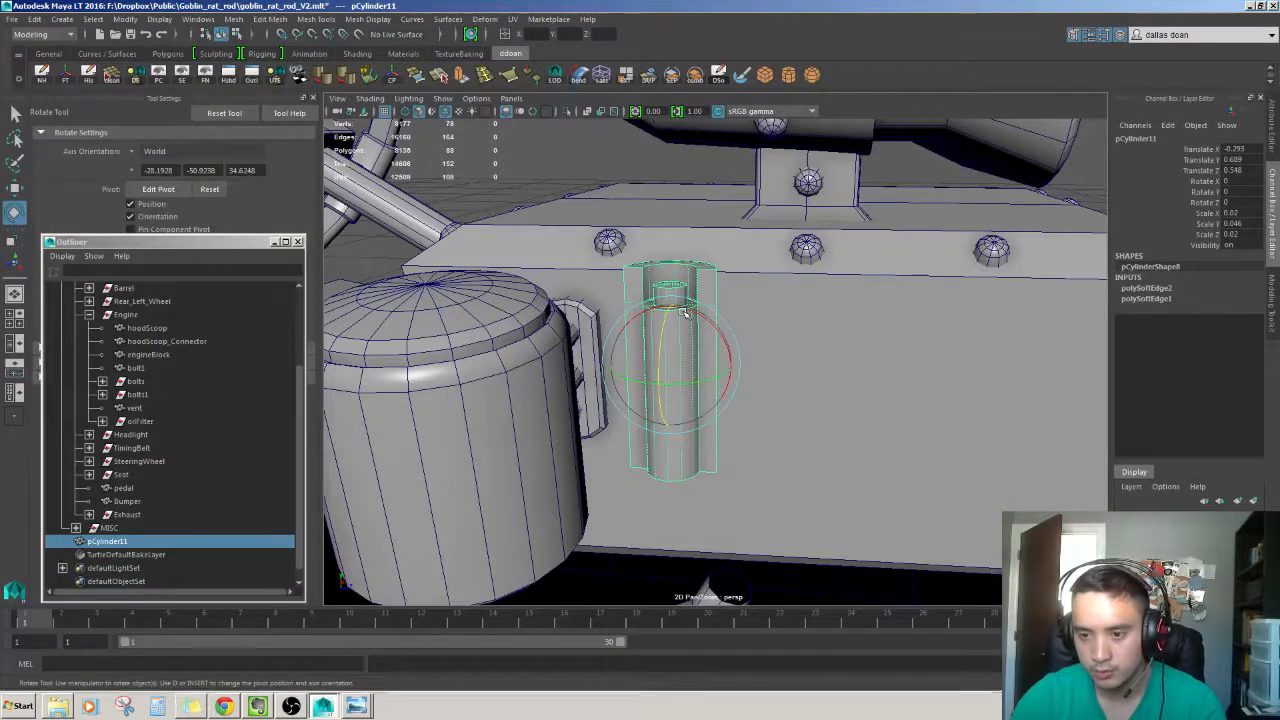
key(q)
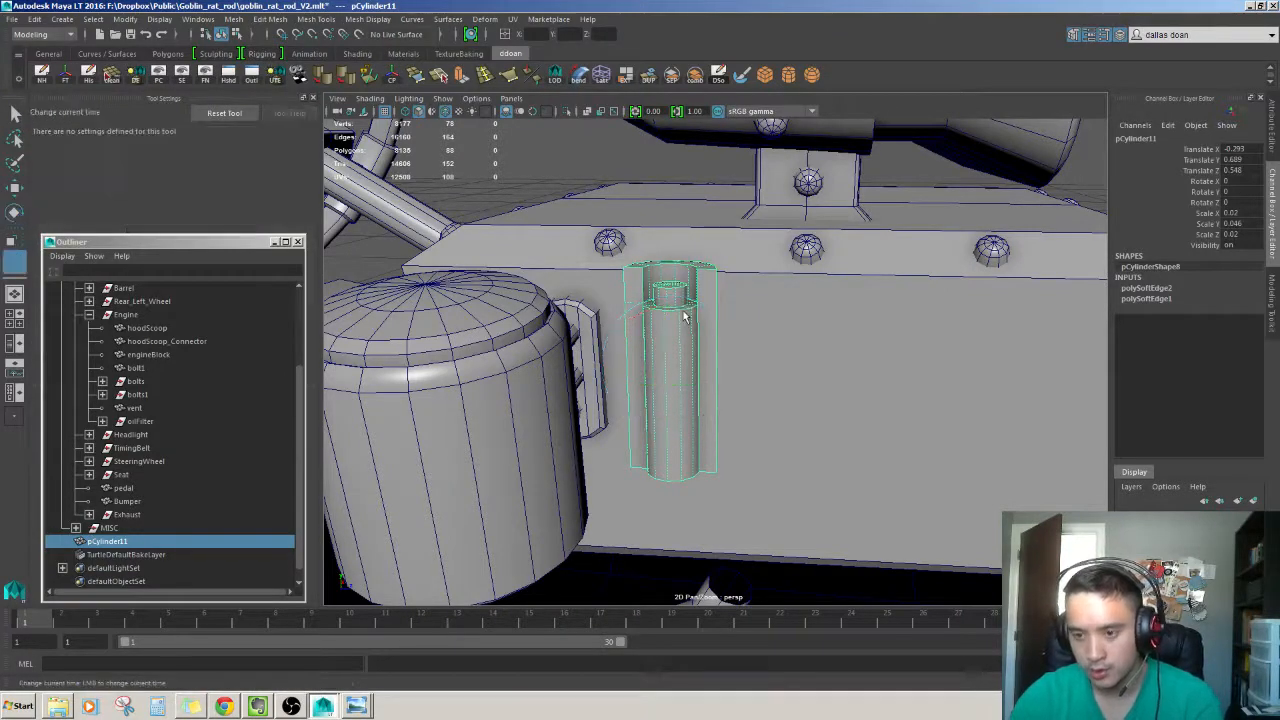
key(e)
key(w)
alt+drag(720, 350, 868, 203)
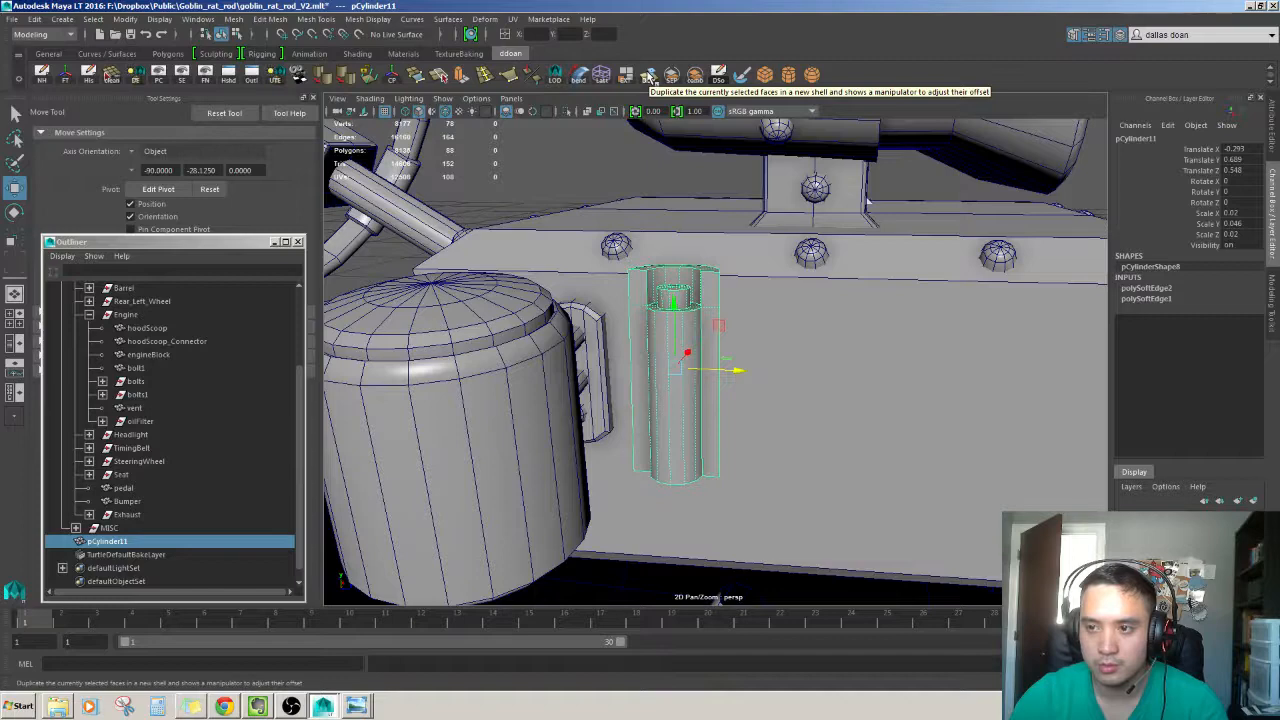
click(34, 19)
mouse_move(52, 19)
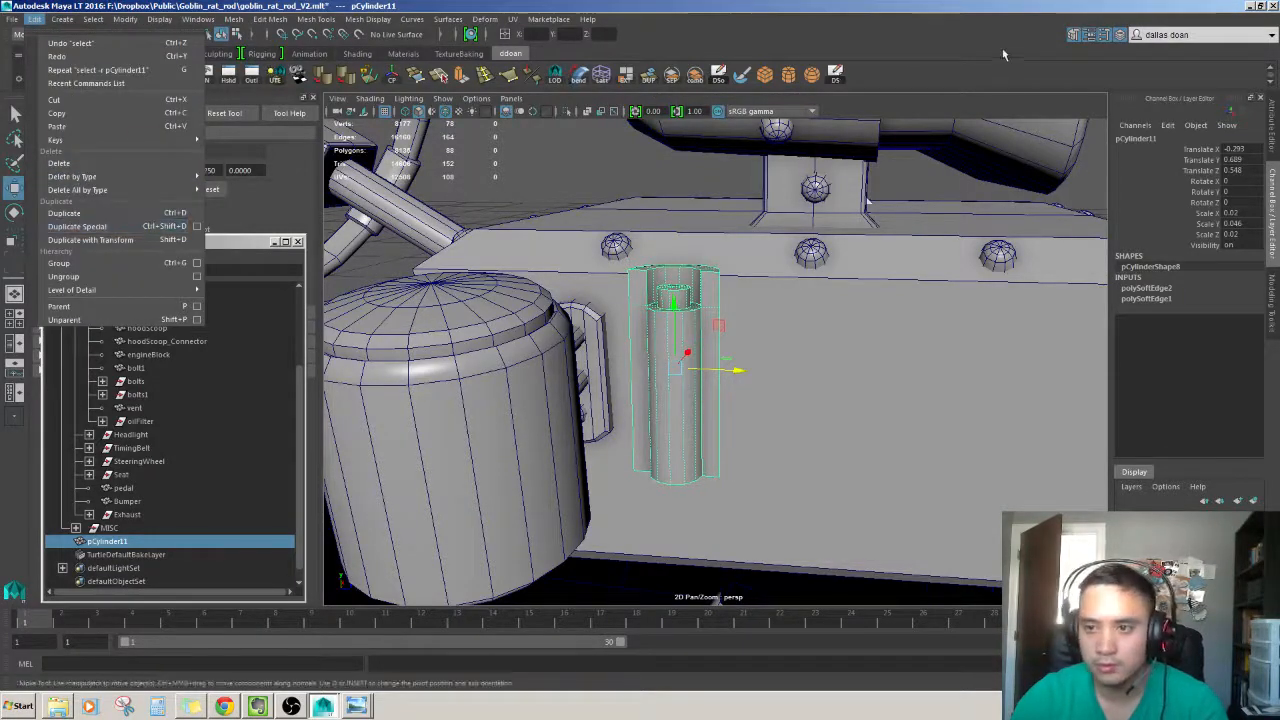
click(918, 72)
right_click(845, 80)
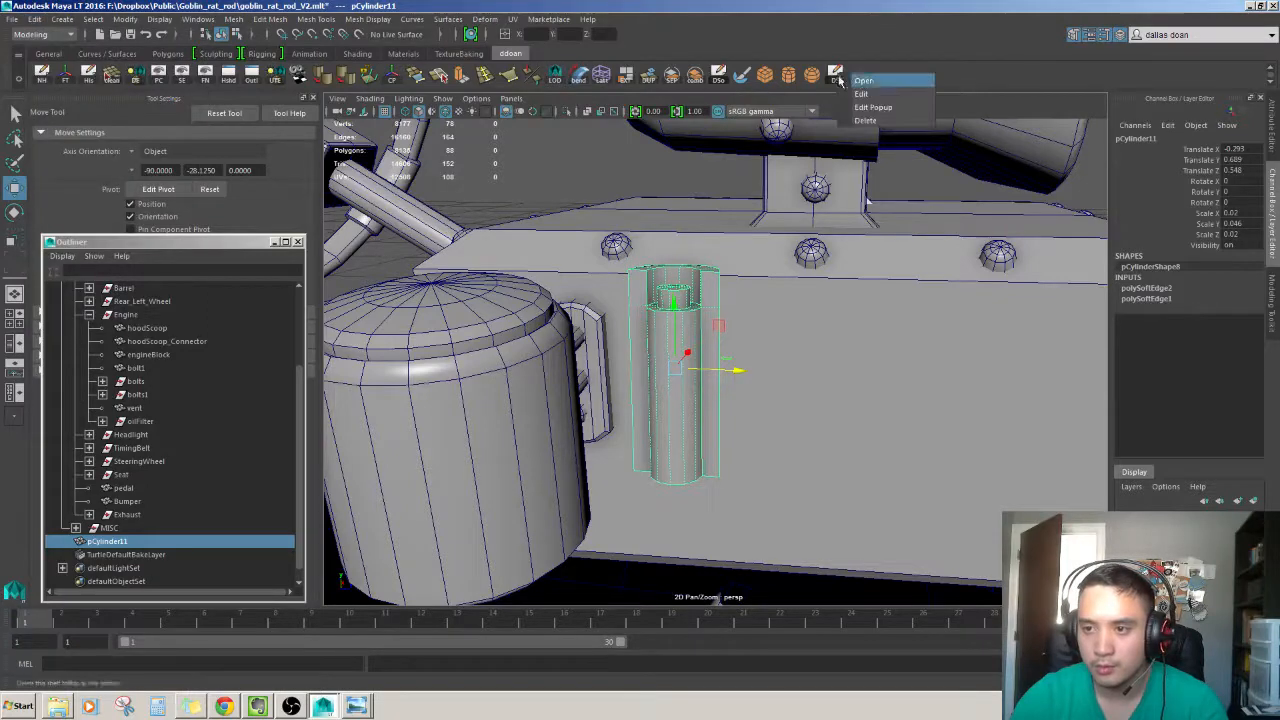
click(873, 120)
Check that Duplicate Special makes one Instance copy, then duplicate the cylinder and move the copy to the engine block's far end.
click(721, 77)
alt+drag(748, 364, 814, 366)
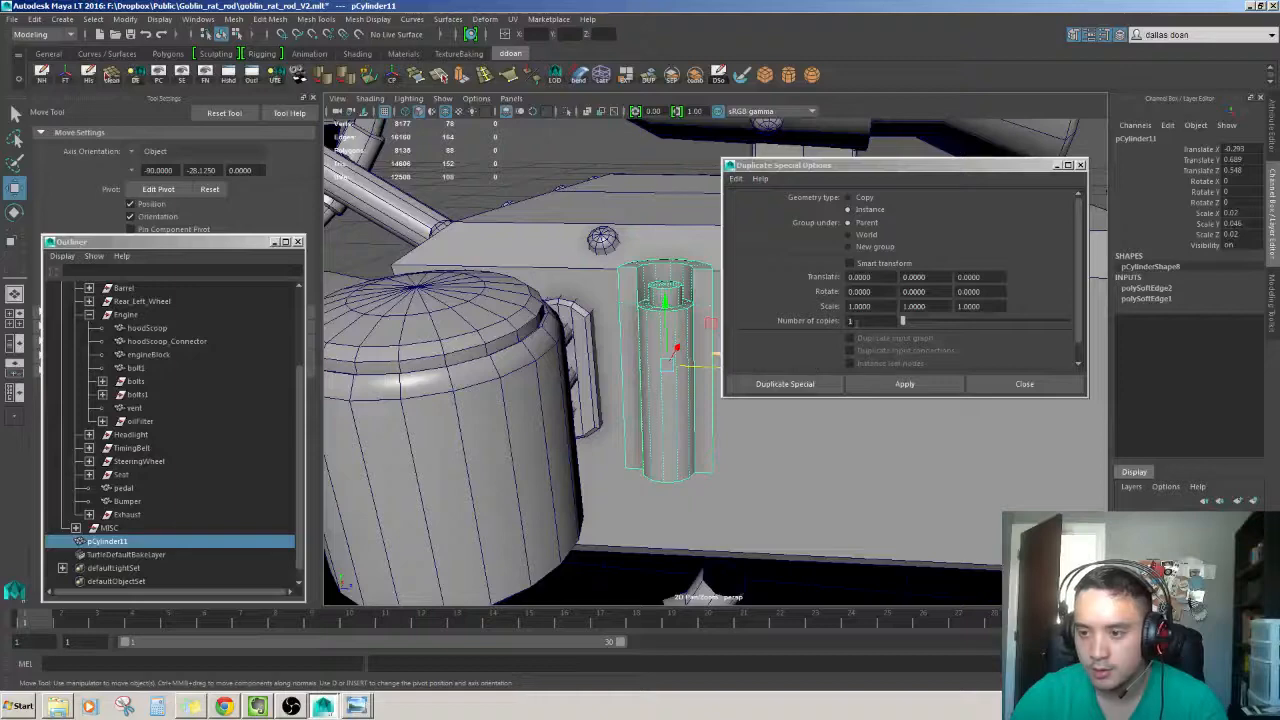
click(854, 321)
click(1026, 386)
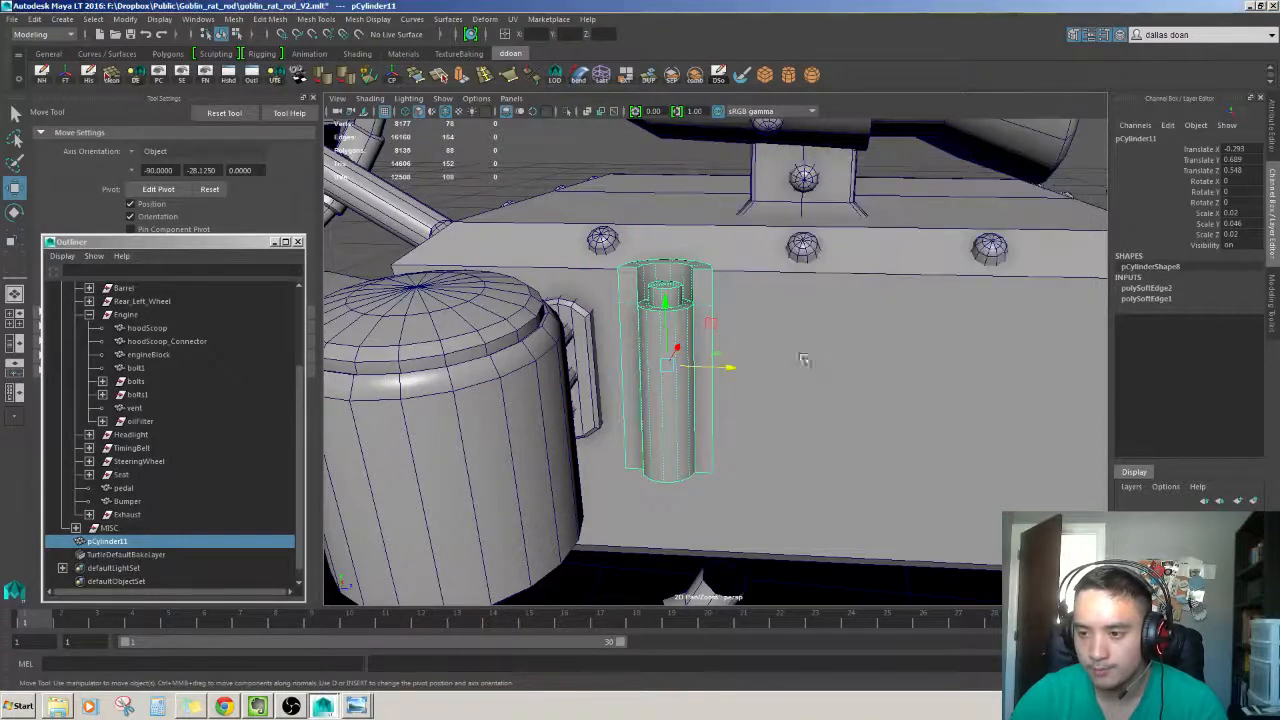
alt+drag(803, 357, 727, 352)
alt+middle_drag(727, 352, 520, 323)
alt+drag(520, 323, 737, 351)
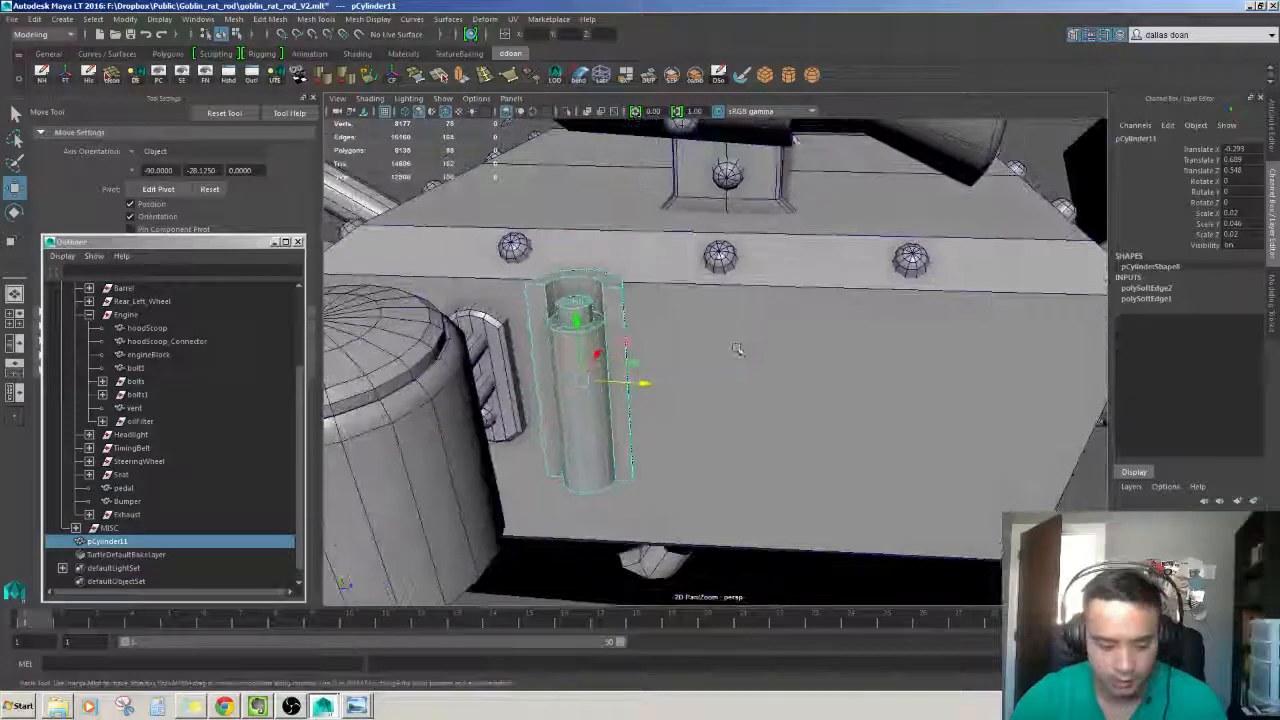
key(ctrl+d)
drag(647, 383, 796, 381)
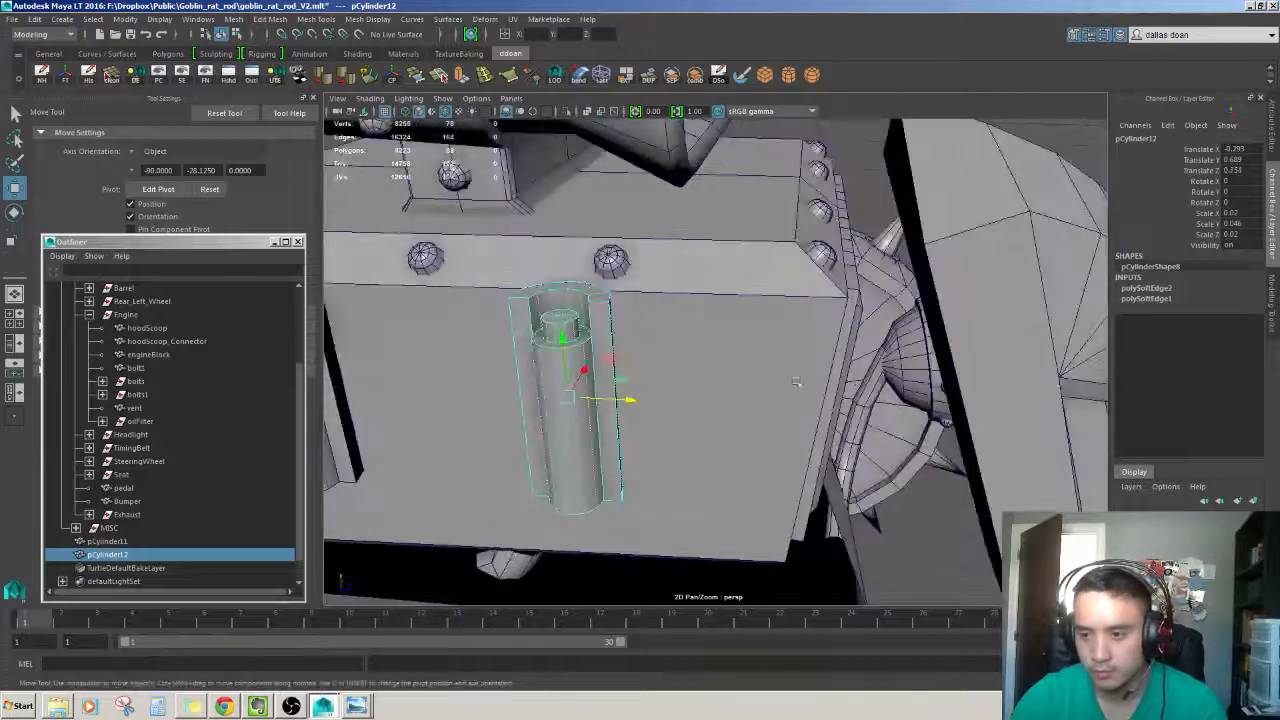
drag(620, 400, 758, 390)
Make two more instances of the first cylinder and space them out between the two end cylinders.
click(507, 322)
key(ctrl+d)
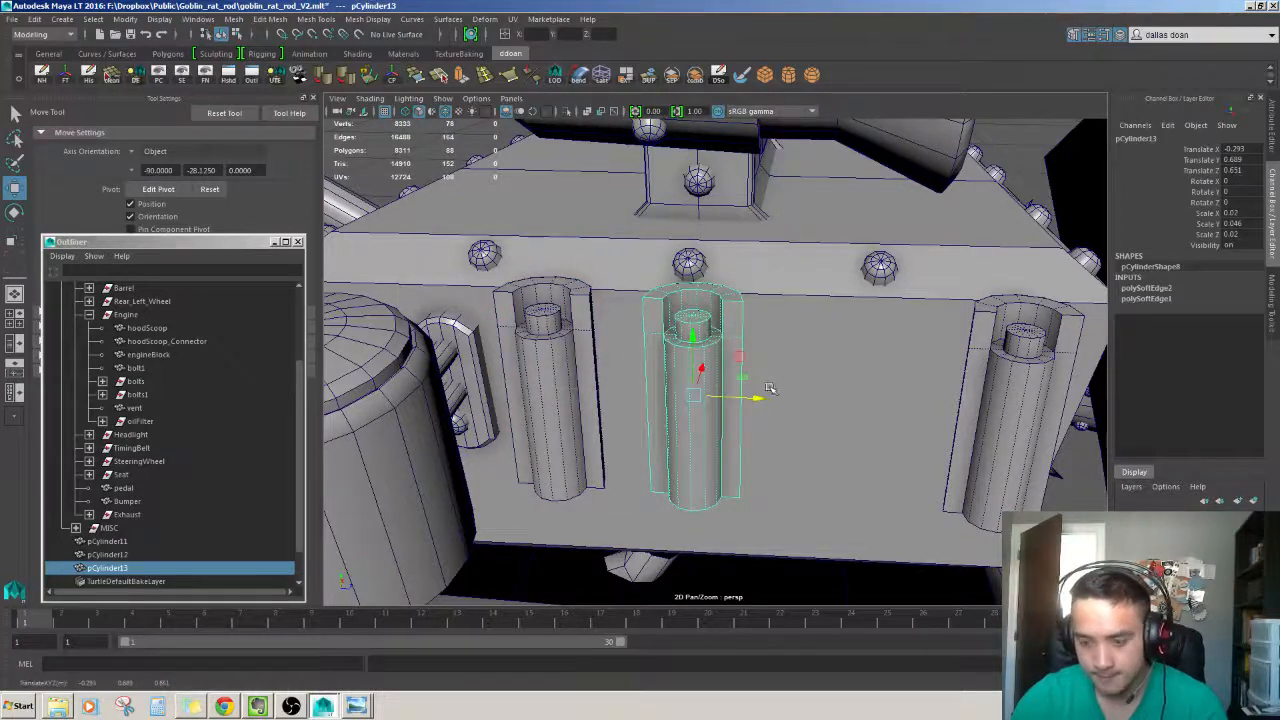
click(584, 392)
key(ctrl+d)
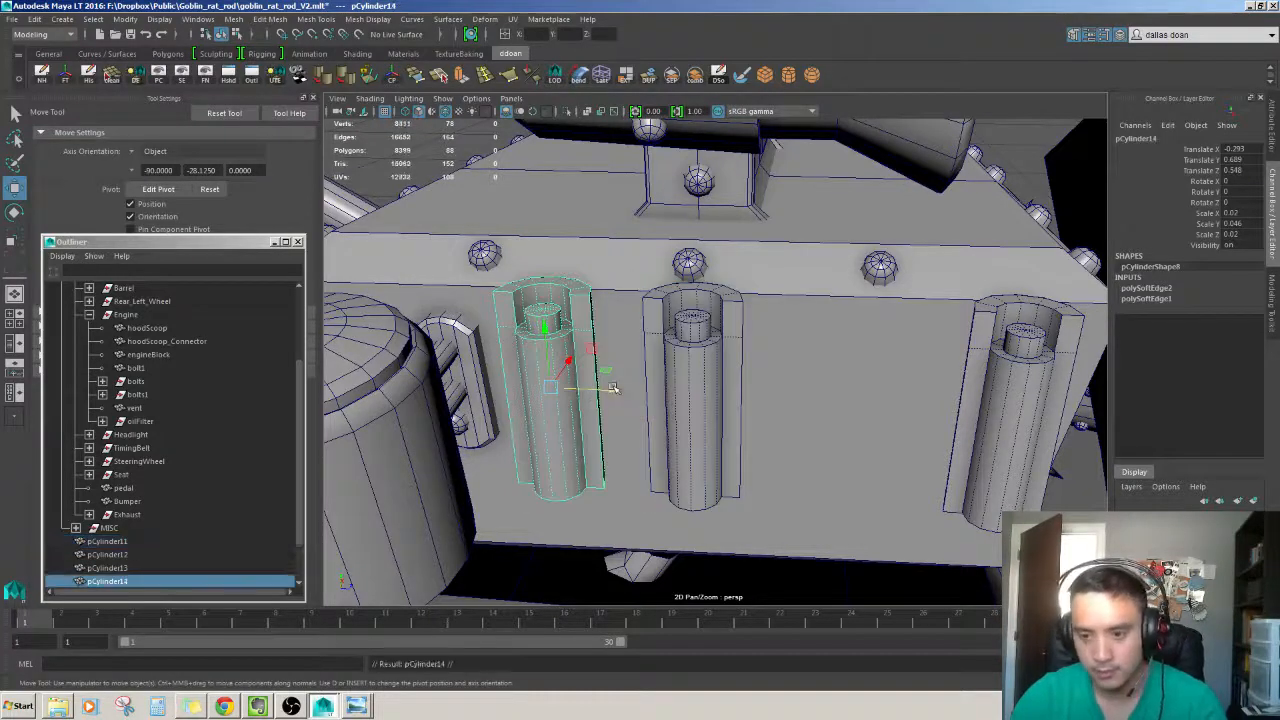
drag(600, 392, 890, 395)
Select a rim vertex on the second cylinder to test the instancing, and return to object selection.
click(722, 365)
right_drag(722, 365, 675, 364)
click(724, 308)
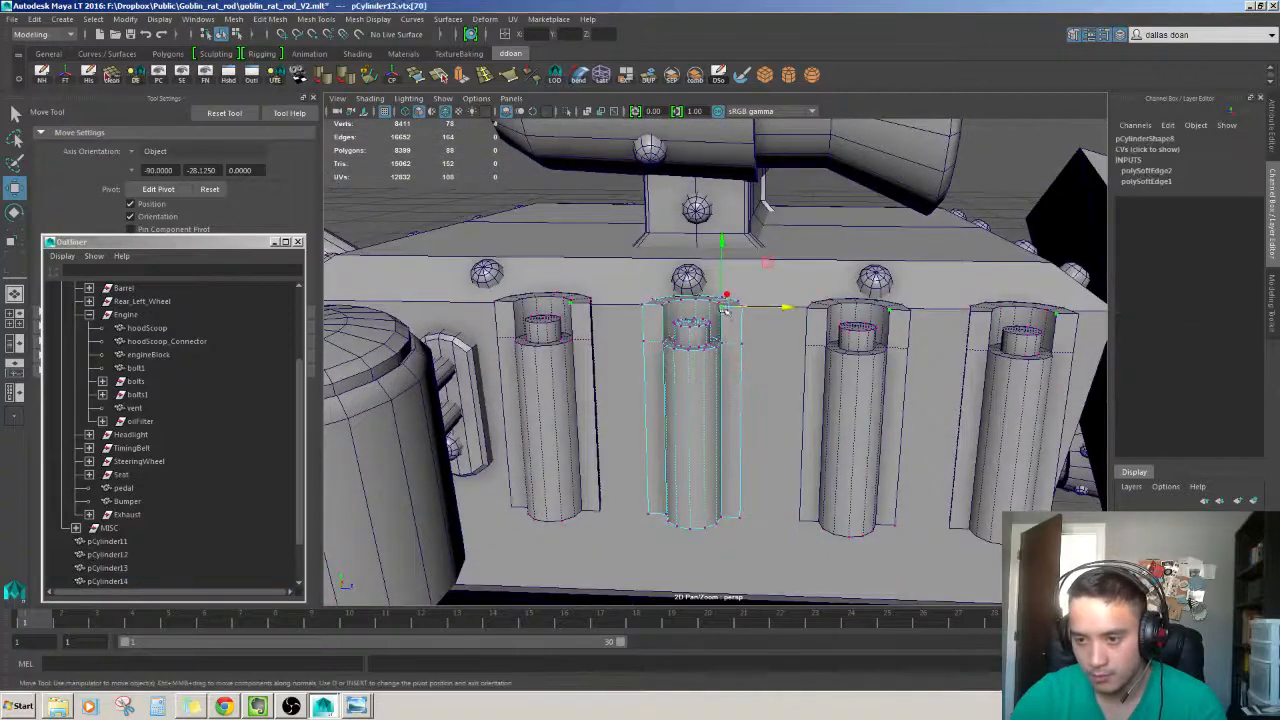
alt+drag(724, 308, 707, 378)
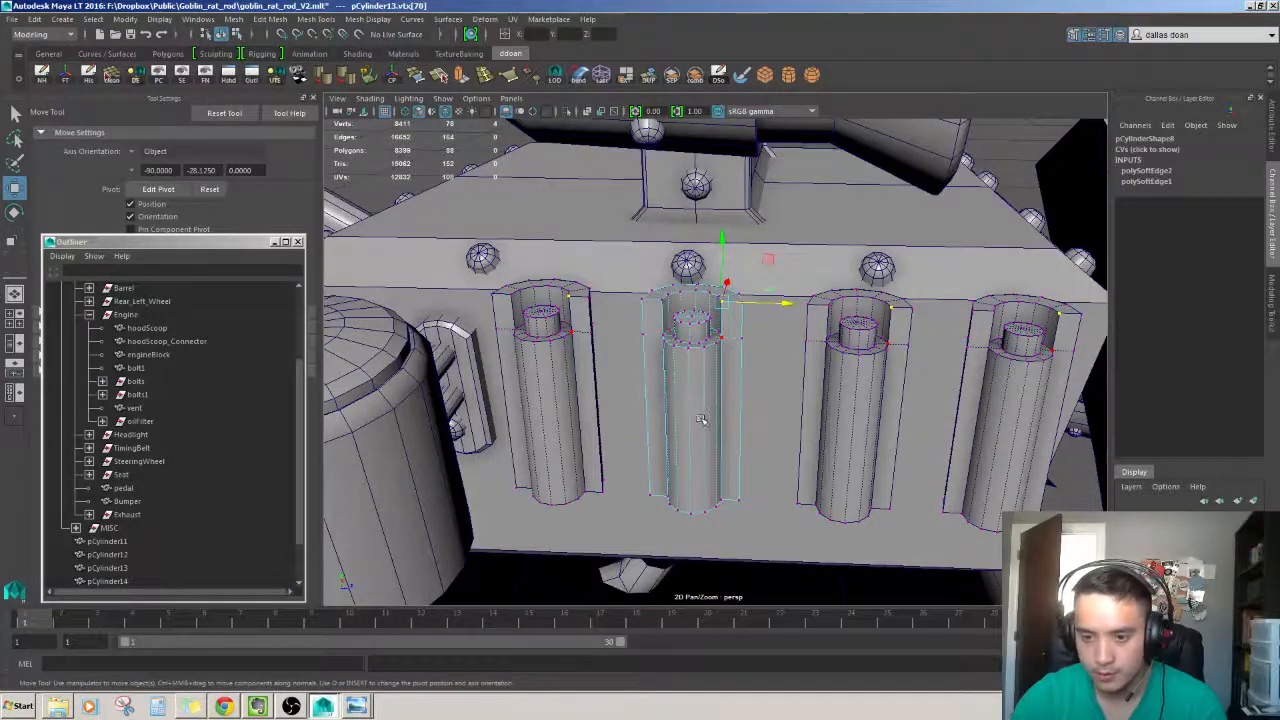
right_drag(701, 420, 742, 385)
alt+drag(746, 358, 768, 318)
scroll(761, 387, down, 4)
click(866, 332)
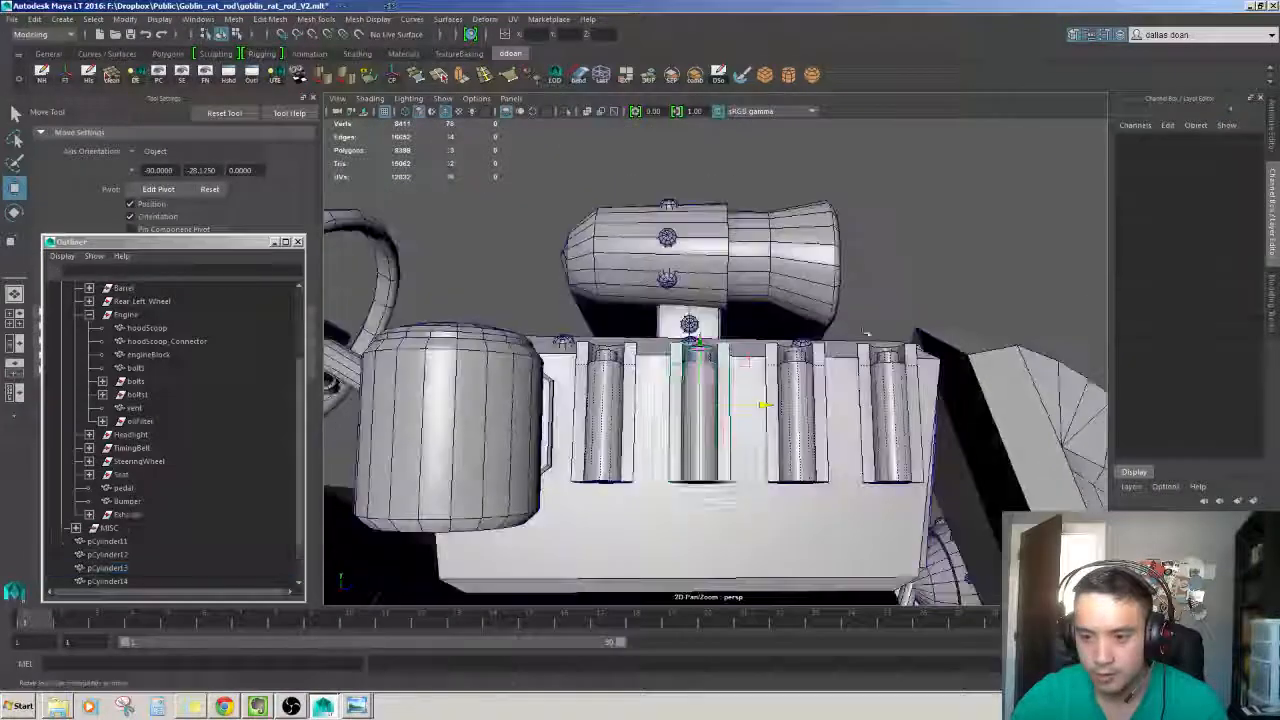
Rotate all four cylinders about 5.86 degrees in Z to match the engine block's slanted side, and move them against it.
scroll(866, 332, down, 5)
alt+drag(866, 332, 775, 370)
scroll(775, 370, up, 4)
click(698, 362)
shift+click(731, 388)
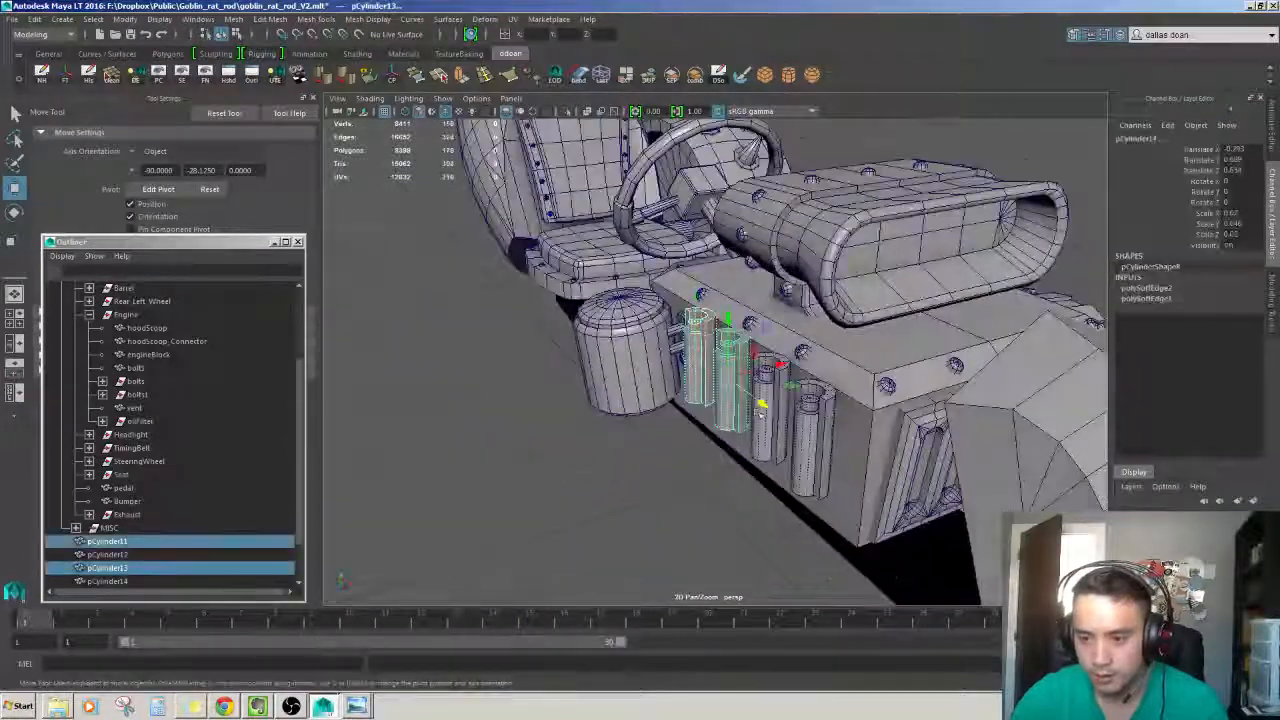
shift+click(765, 420)
shift+click(813, 440)
alt+drag(820, 440, 896, 385)
key(e)
key(w)
click(886, 206)
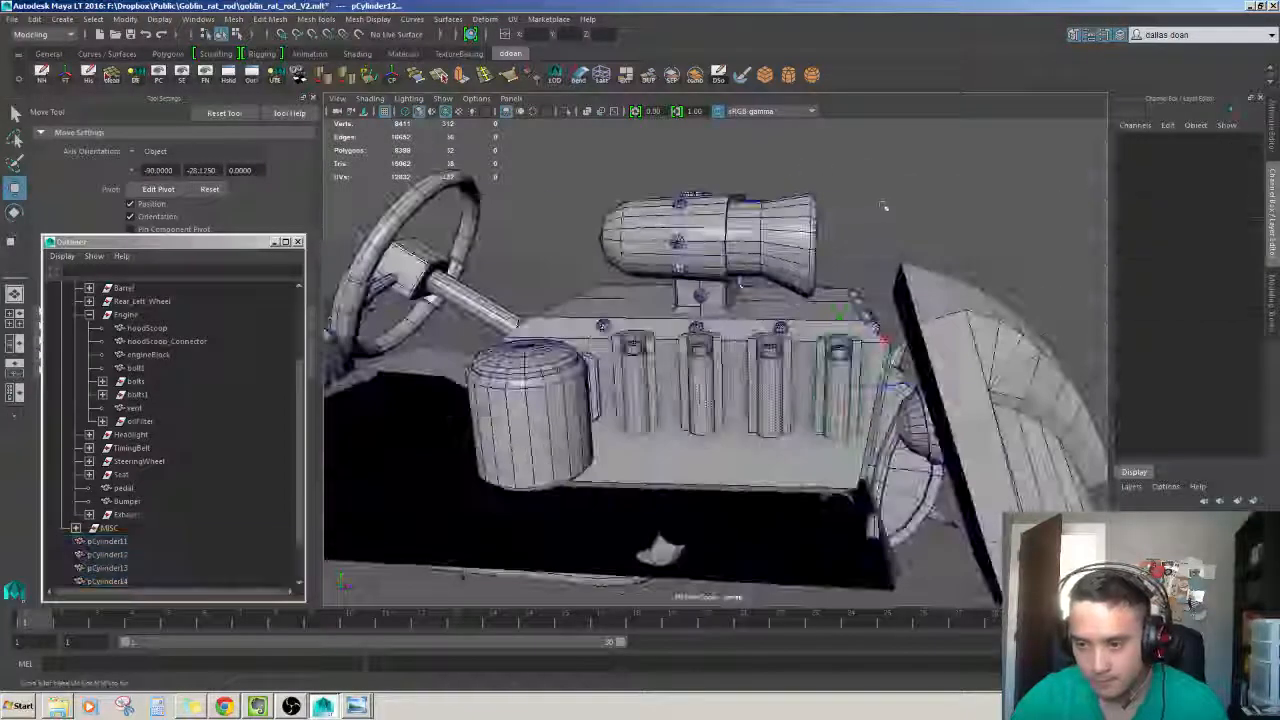
Lengthen the instanced cylinders by moving the bottom vertices of the one beside the oil filter further down the engine block.
alt+right_drag(700, 380, 725, 397)
alt+drag(725, 397, 664, 346)
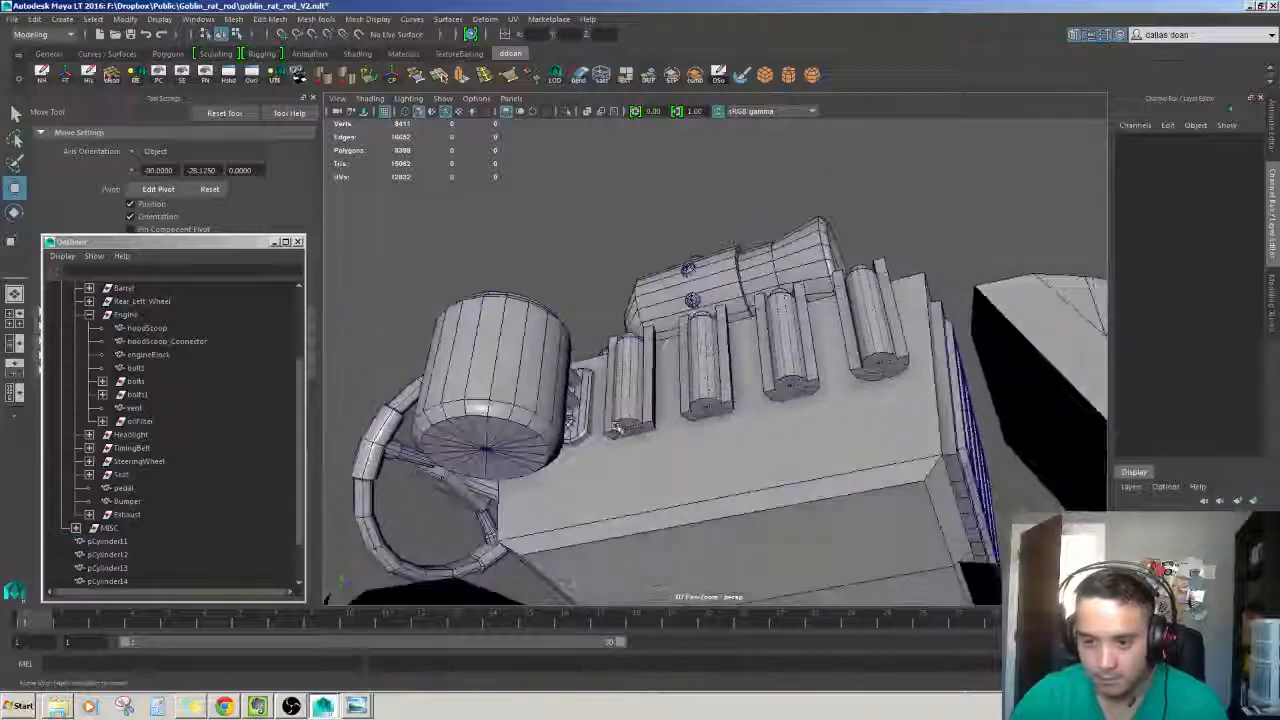
click(628, 396)
alt+drag(628, 430, 898, 408)
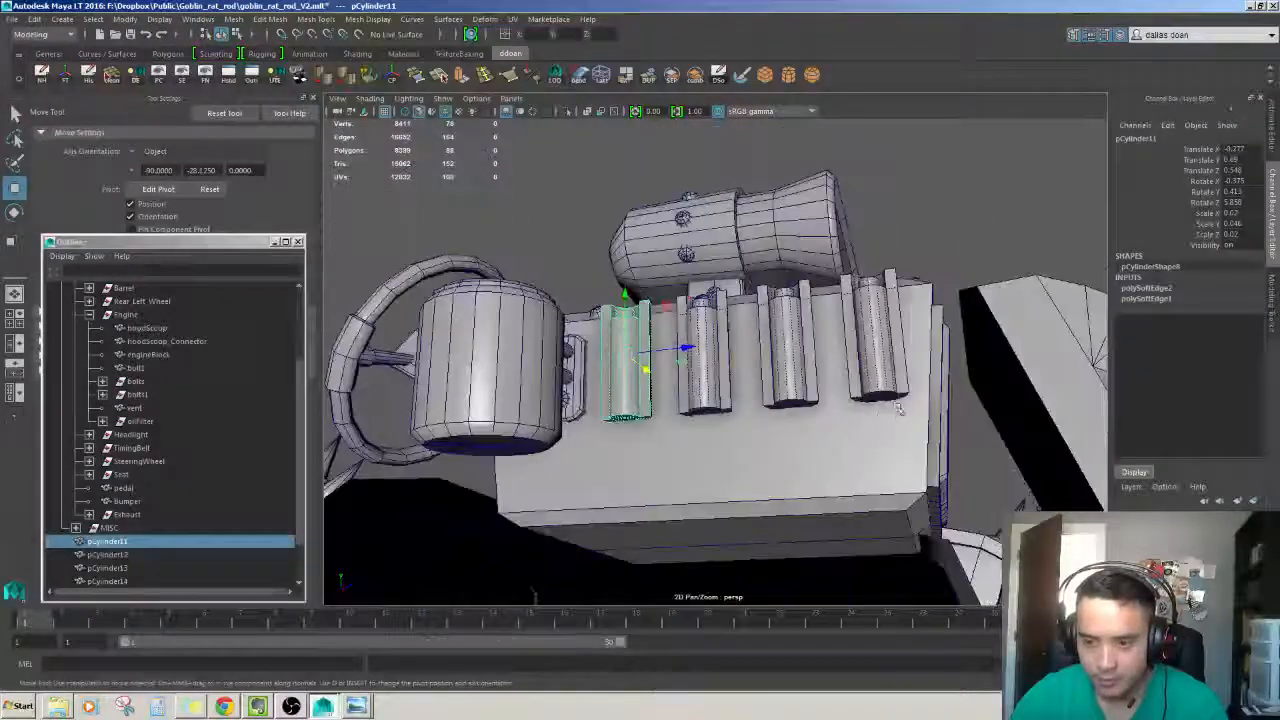
alt+drag(667, 428, 632, 420)
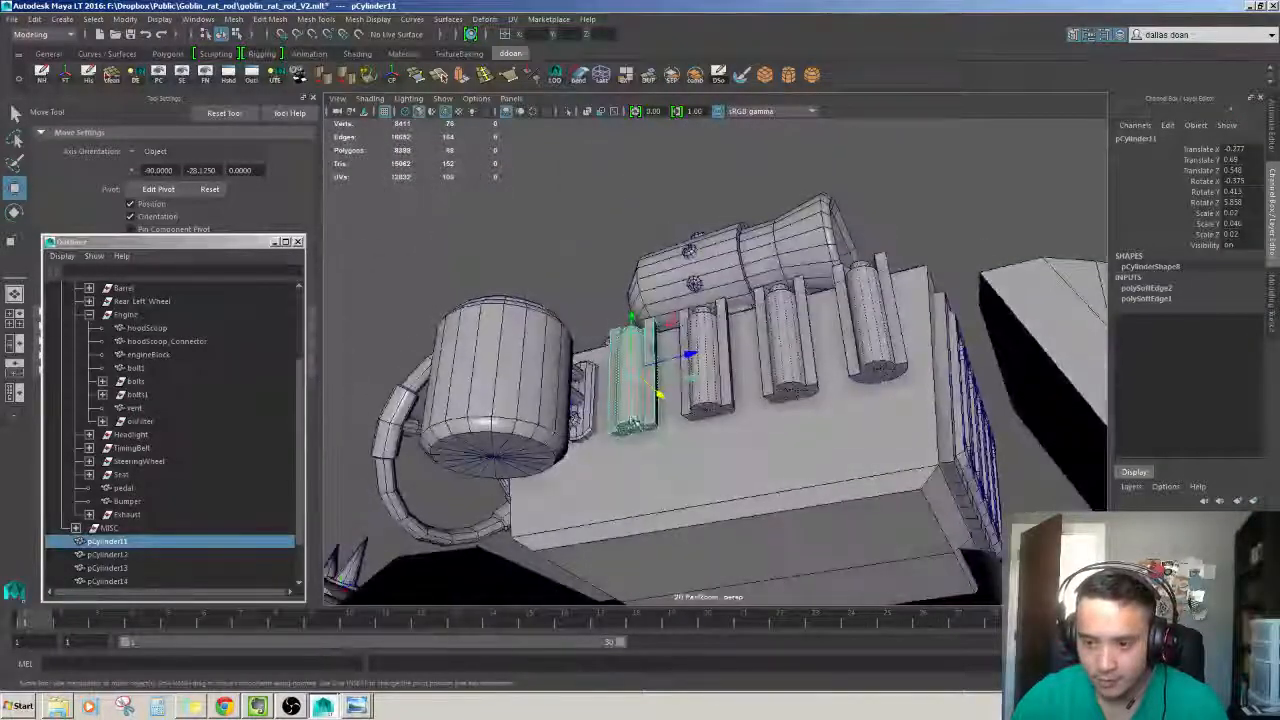
key(F9)
alt+drag(587, 380, 628, 390)
alt+drag(628, 390, 655, 430)
click(702, 376)
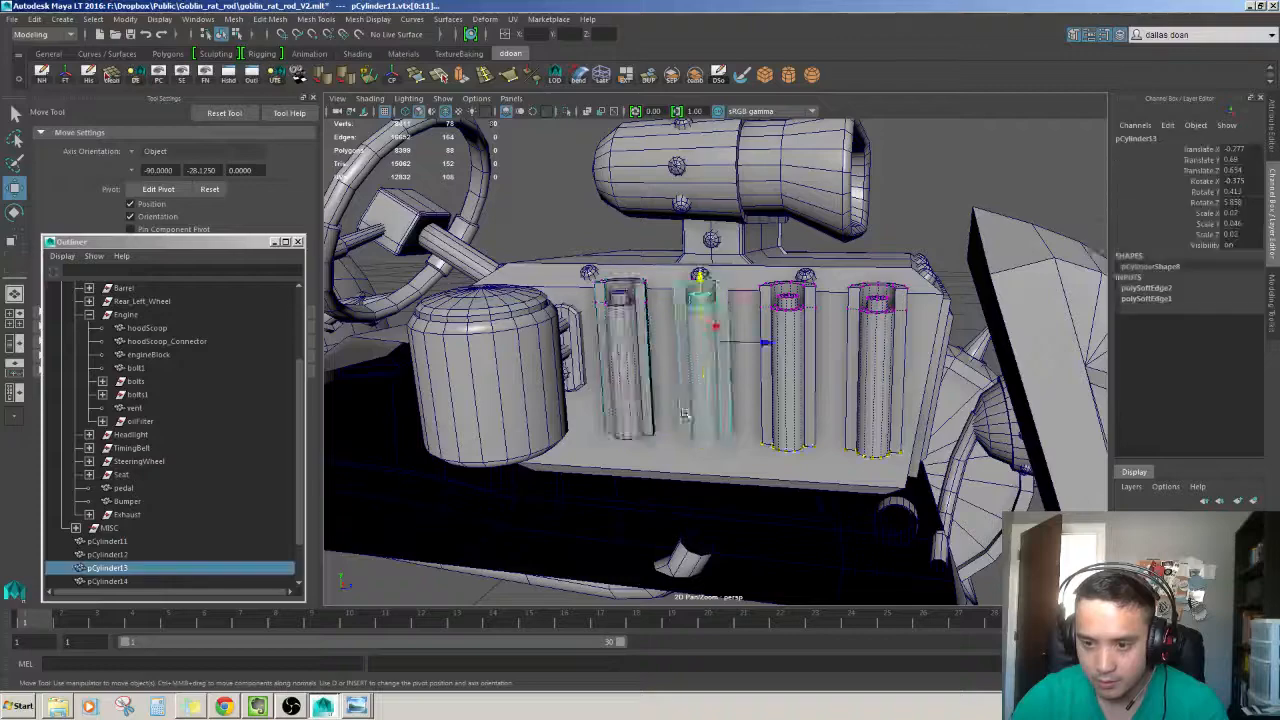
scroll(716, 368, down, 5)
click(822, 189)
Select all four cylinders and shift them slightly to adjust how deep they sit in the engine block's side.
alt+drag(815, 205, 709, 473)
click(680, 457)
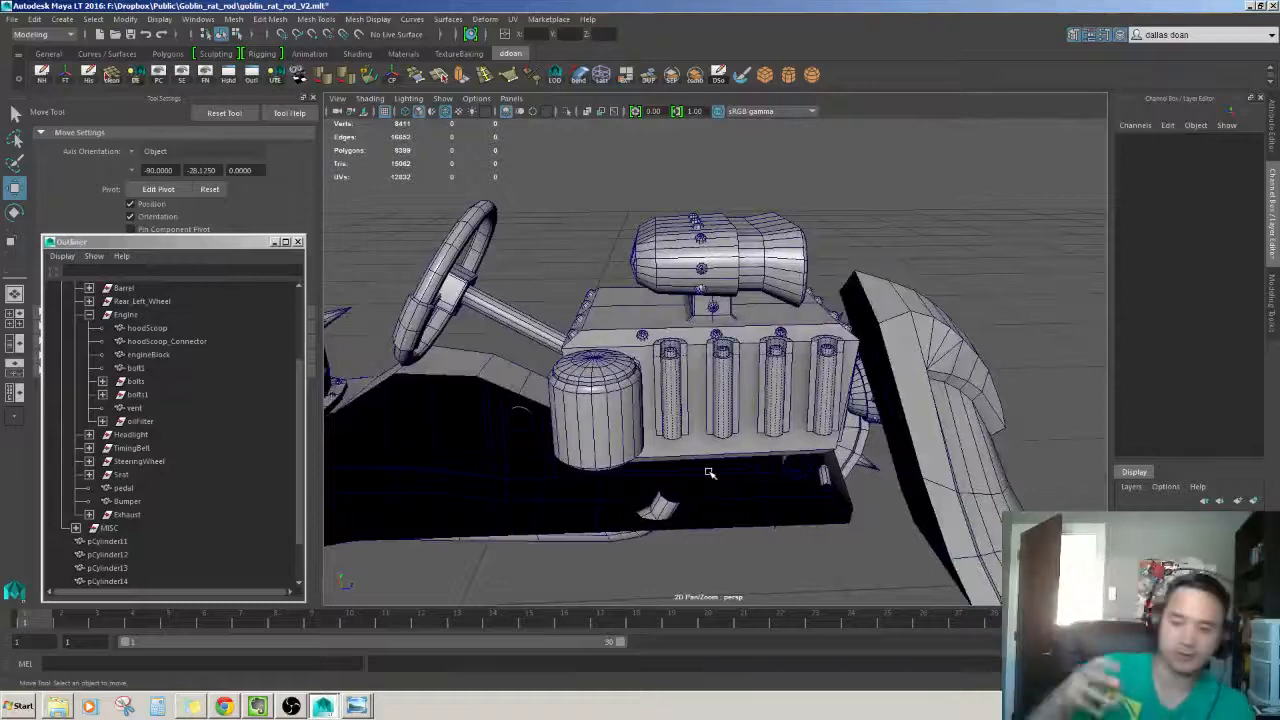
alt+drag(642, 412, 754, 366)
click(742, 358)
shift+click(773, 298)
shift+click(811, 248)
shift+click(843, 203)
alt+drag(843, 205, 896, 240)
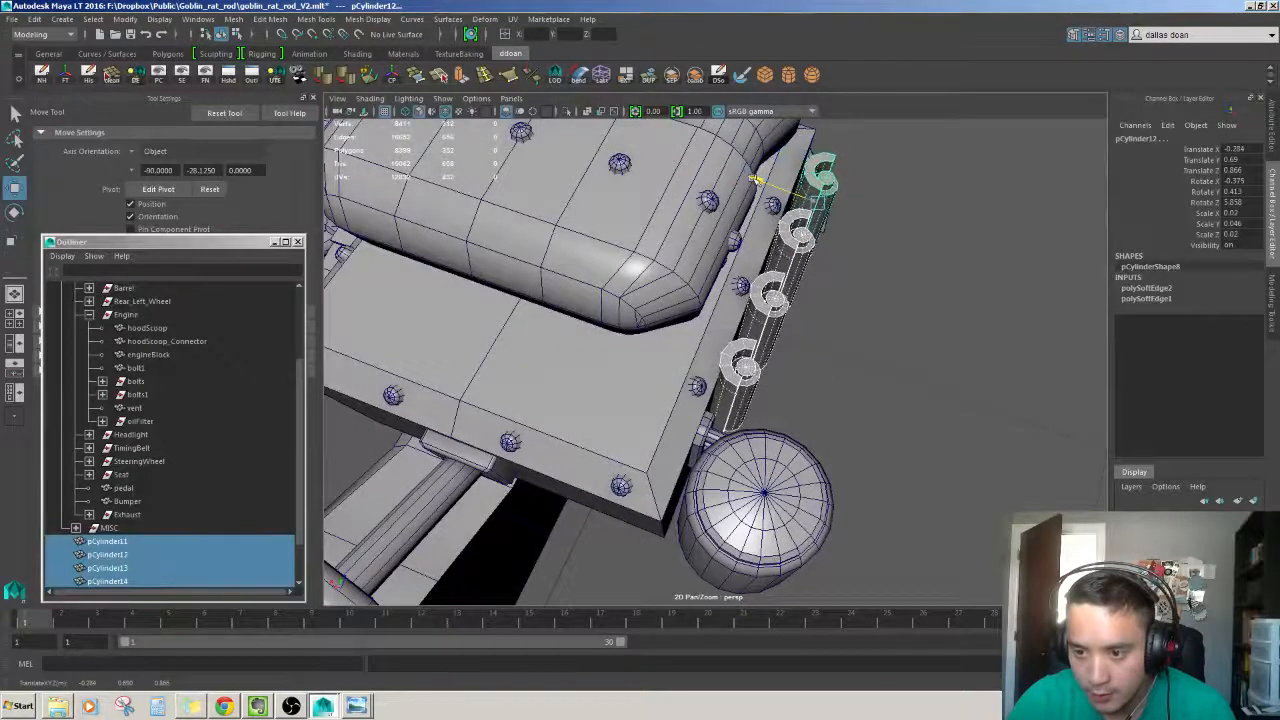
click(852, 368)
Examine the oil filter and the row of cylinders on the engine block from several angles.
alt+drag(852, 368, 680, 248)
alt+right_drag(680, 248, 618, 237)
alt+drag(640, 340, 712, 328)
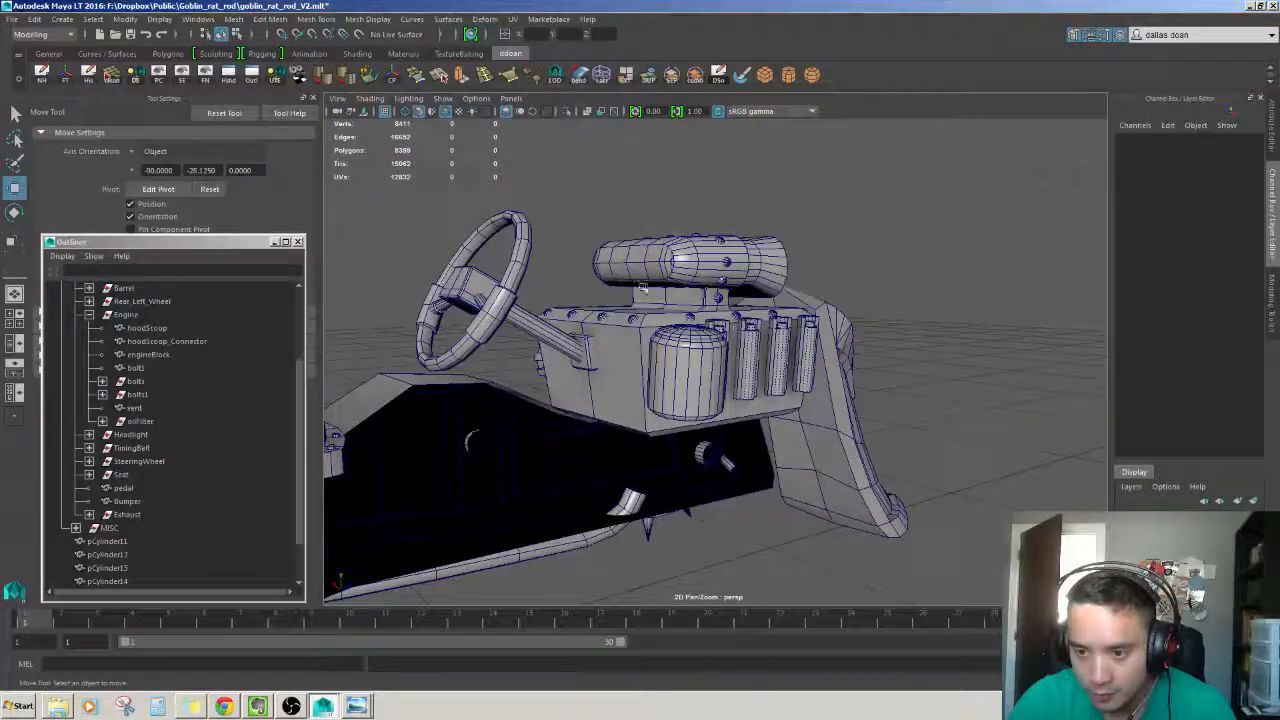
alt+drag(643, 287, 655, 325)
click(677, 380)
key(f)
alt+right_drag(677, 380, 600, 365)
alt+drag(700, 370, 597, 403)
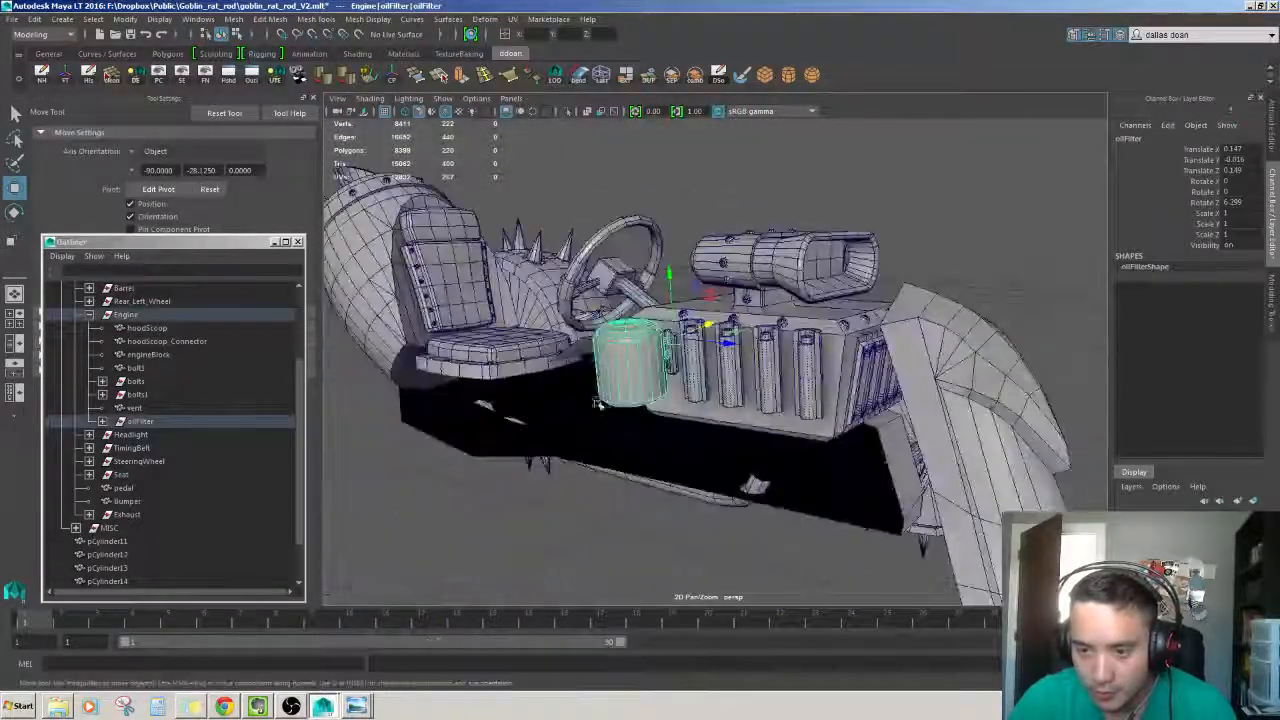
alt+right_drag(597, 403, 630, 385)
alt+drag(640, 380, 733, 432)
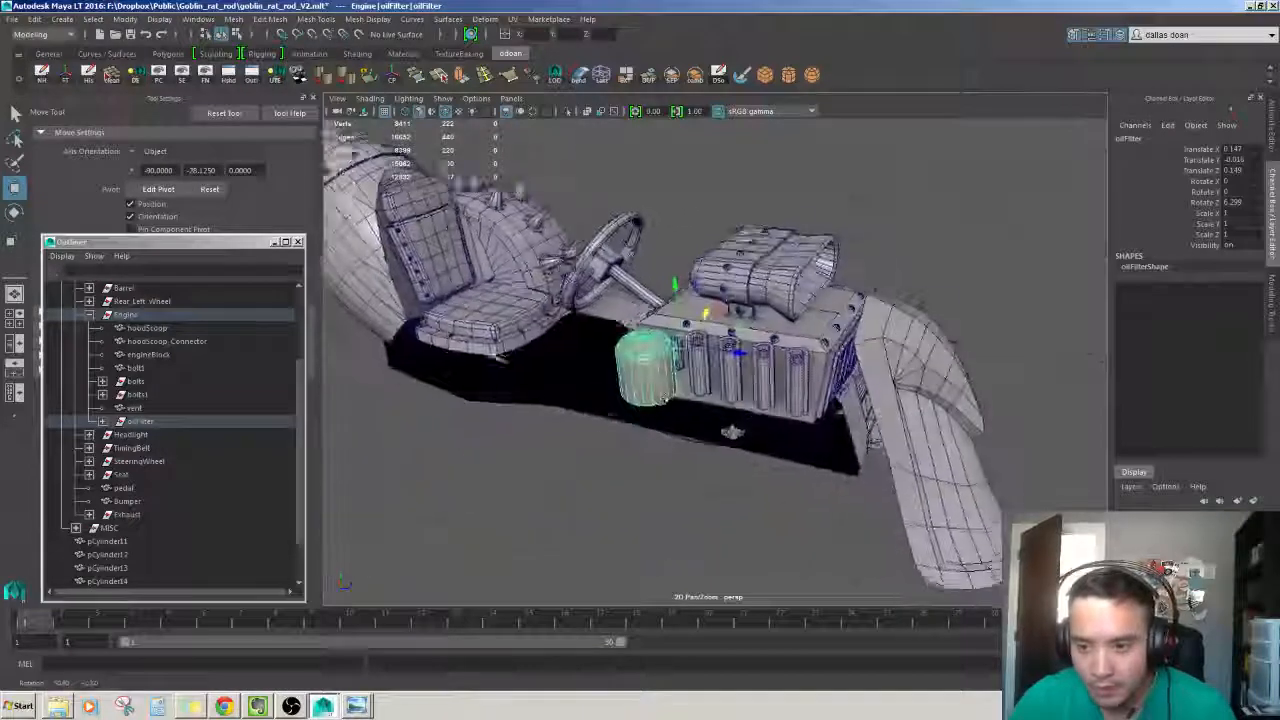
alt+drag(665, 399, 672, 410)
alt+right_drag(740, 544, 746, 566)
alt+drag(746, 566, 735, 520)
Select the whole oilFilter group and move it to the end of the engine block away from the steering wheel.
click(747, 505)
click(660, 412)
alt+drag(660, 412, 690, 440)
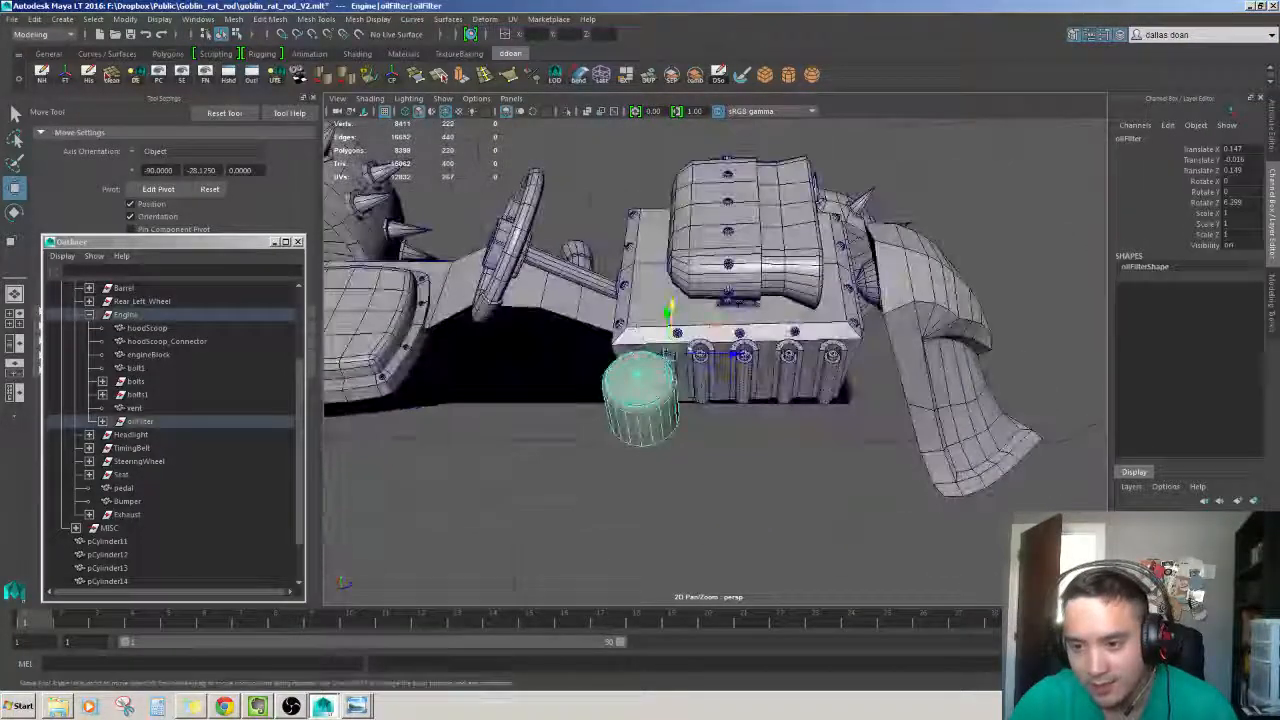
alt+drag(672, 383, 660, 404)
key(Up)
alt+right_drag(642, 388, 670, 390)
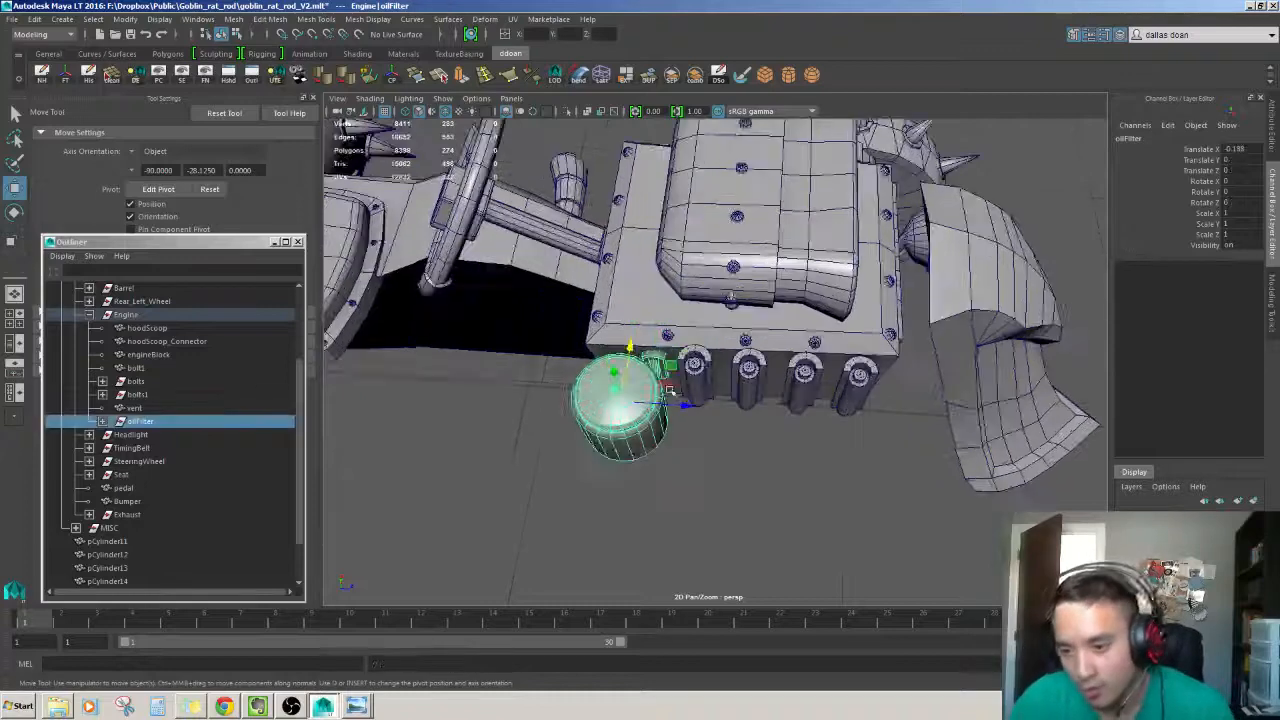
drag(864, 421, 880, 400)
Select the four cylinders and move them along the engine block toward the steering wheel, clear of the oil filter.
click(862, 372)
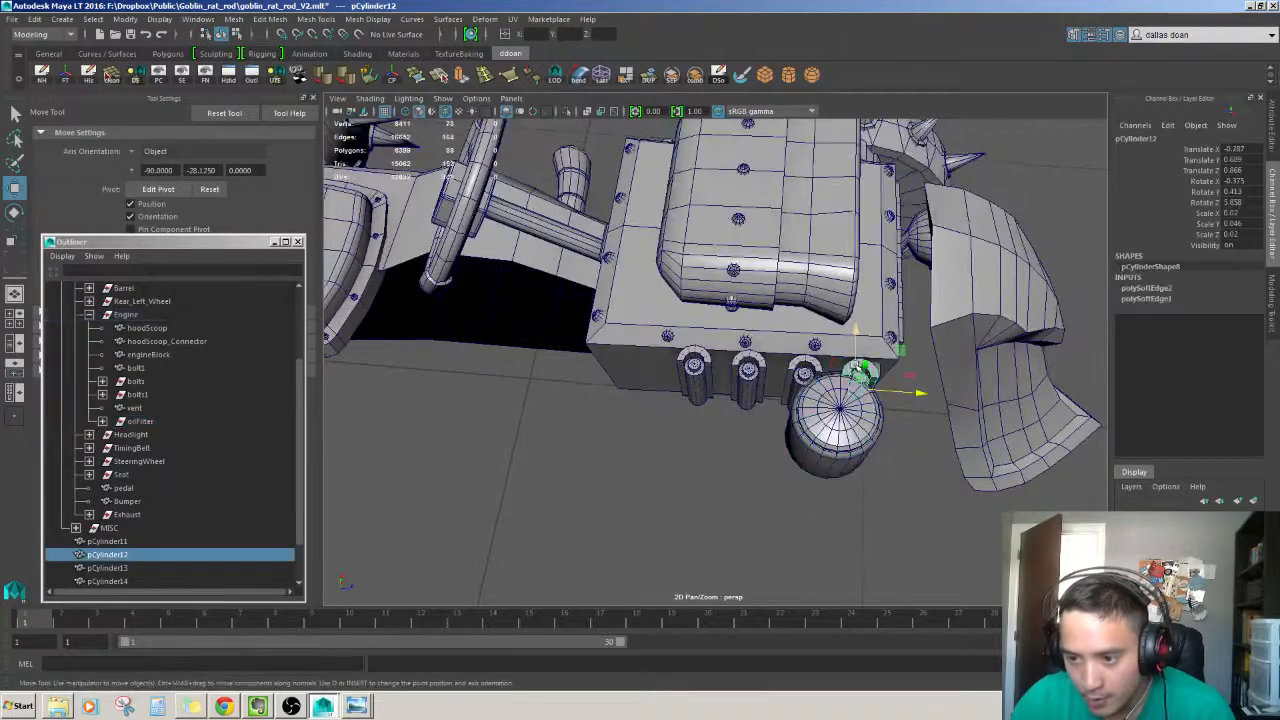
shift+click(803, 370)
shift+click(748, 368)
shift+click(694, 365)
alt+drag(700, 380, 548, 368)
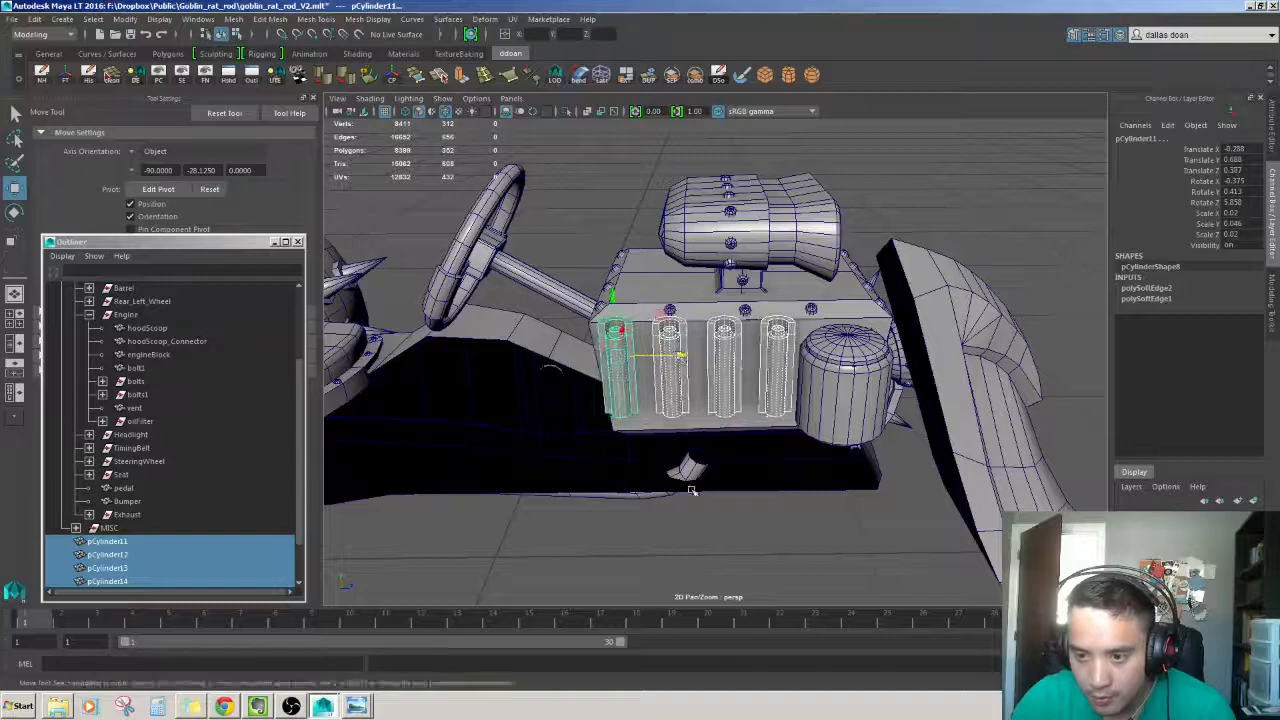
click(694, 508)
Reselect the four cylinders and nudge the row along the engine block to fine-tune its spacing from the oil filter.
alt+drag(700, 500, 766, 403)
click(830, 430)
click(554, 570)
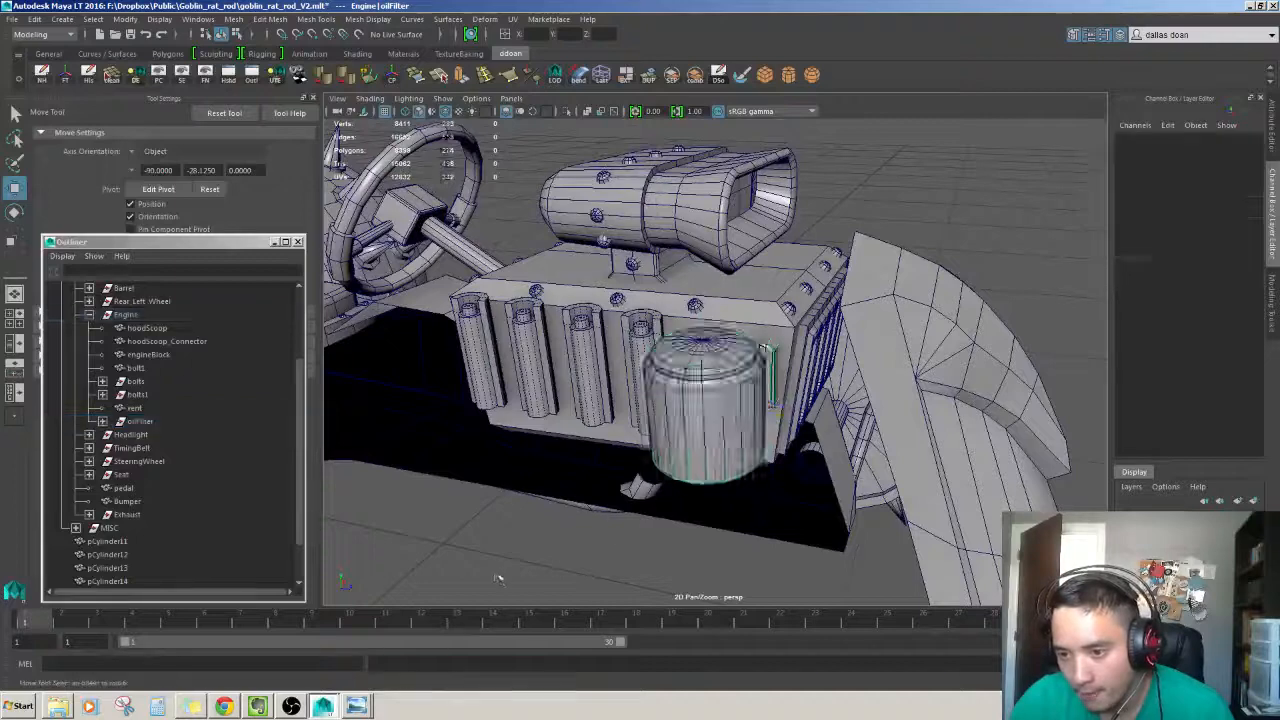
alt+drag(554, 570, 650, 440)
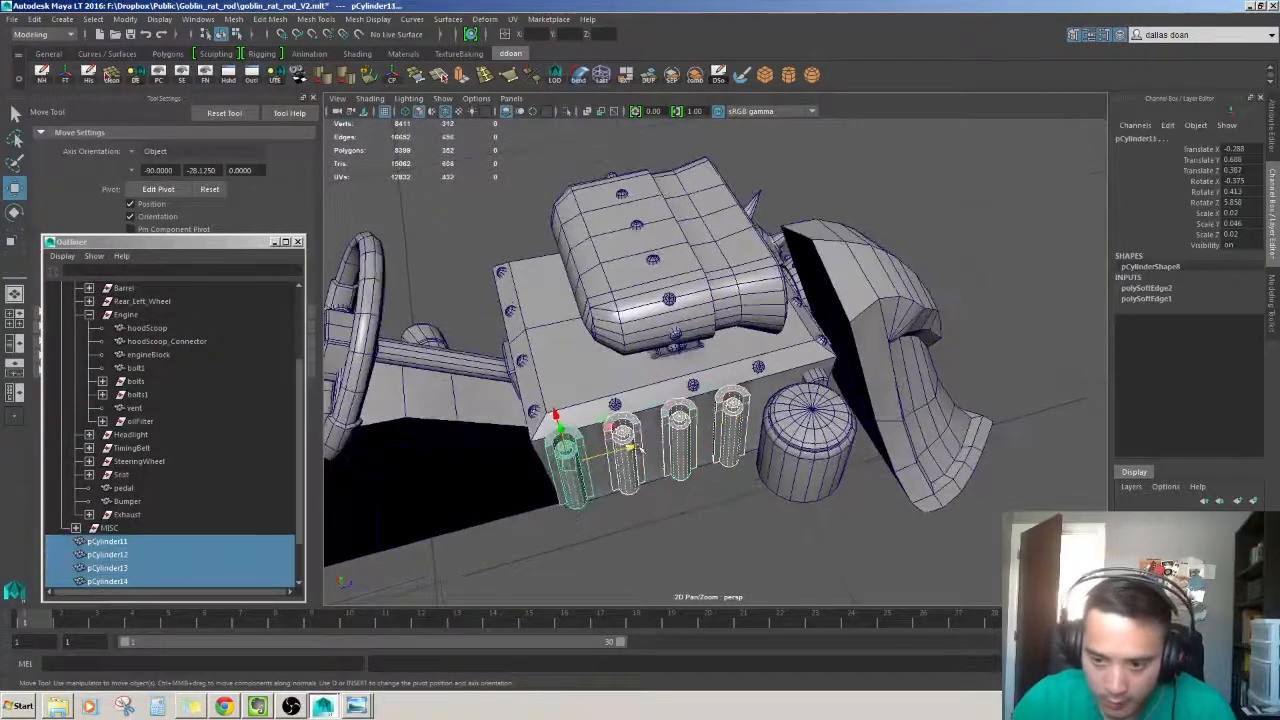
click(690, 450)
drag(639, 448, 789, 542)
click(686, 537)
click(760, 554)
Examine the engine block, steering wheel and timing belt area from the driver's side and around the car.
alt+right_drag(789, 542, 850, 586)
alt+drag(850, 586, 900, 585)
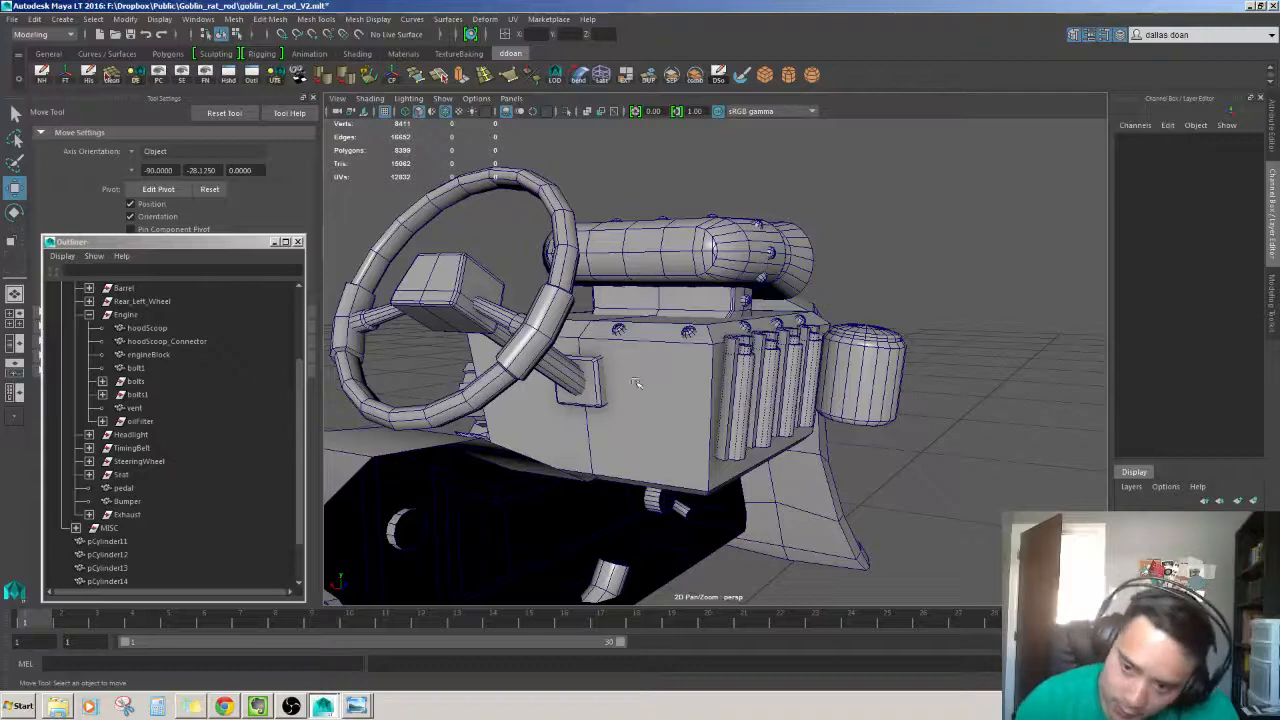
alt+drag(636, 383, 840, 352)
alt+drag(638, 442, 752, 422)
alt+right_drag(751, 422, 690, 400)
alt+middle_drag(690, 400, 662, 328)
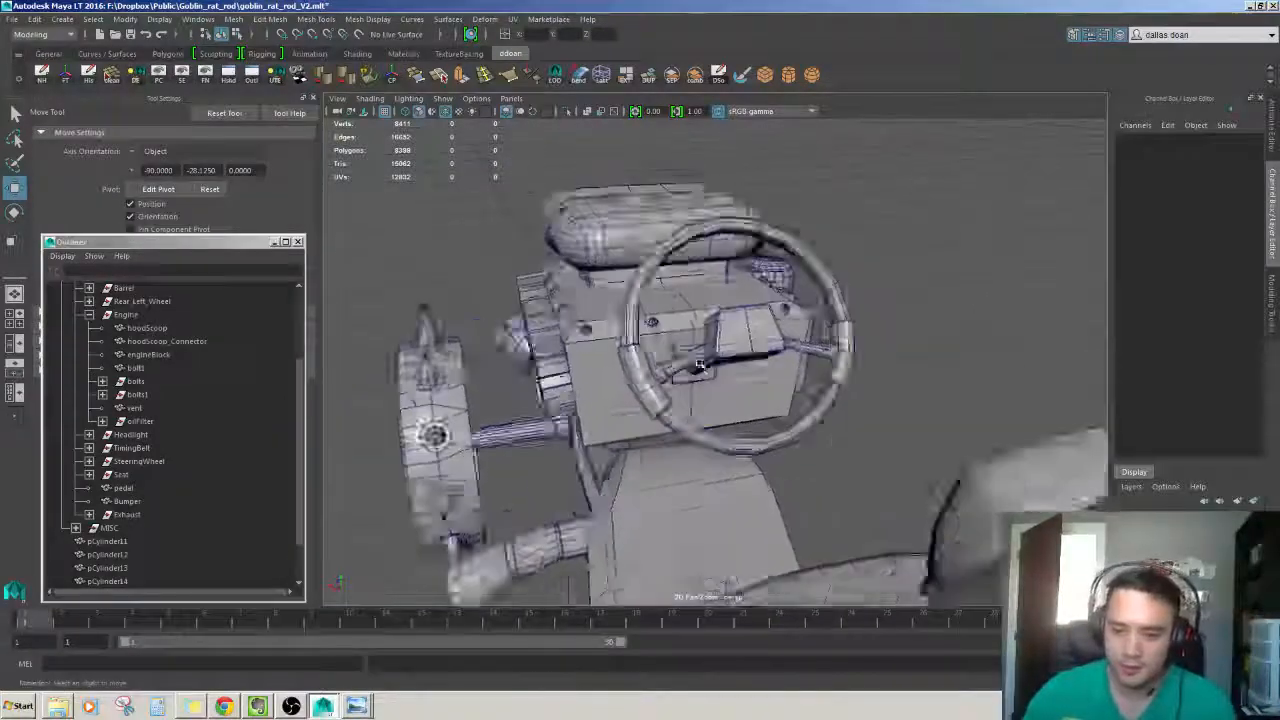
alt+drag(662, 328, 735, 393)
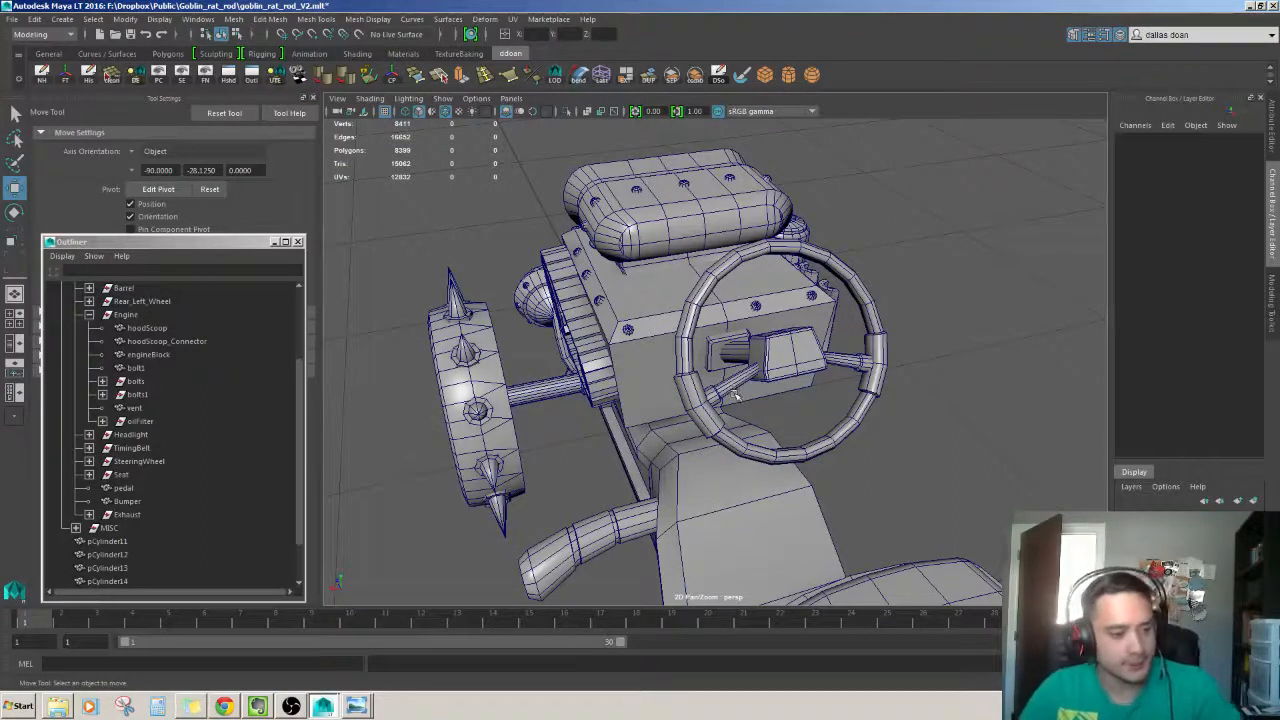
alt+drag(878, 328, 742, 362)
scroll(676, 380, down, 2)
scroll(677, 373, up, 2)
click(940, 306)
alt+drag(900, 322, 624, 355)
alt+drag(445, 322, 788, 379)
Duplicate the oil filter body, move the copy beyond the seat end of the cylinder row and isolate it.
scroll(632, 382, up, 2)
scroll(632, 382, down, 2)
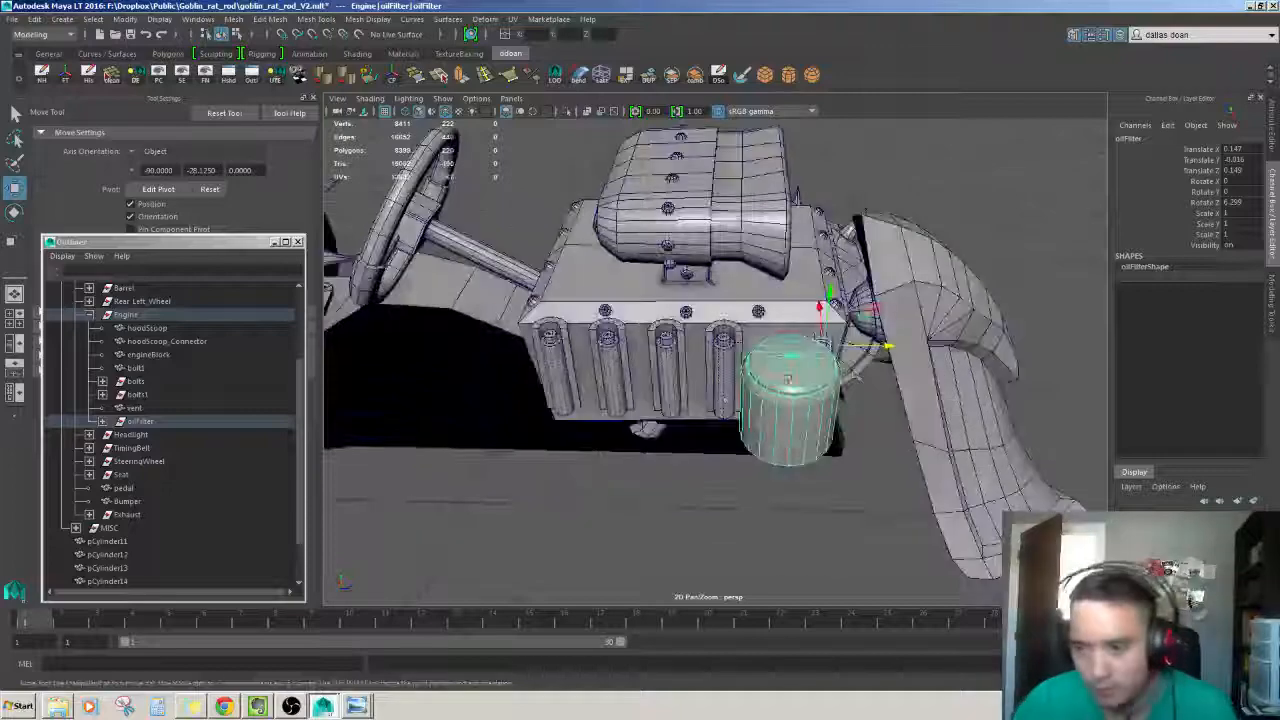
alt+drag(686, 355, 800, 385)
scroll(825, 400, up, 2)
alt+drag(900, 430, 850, 413)
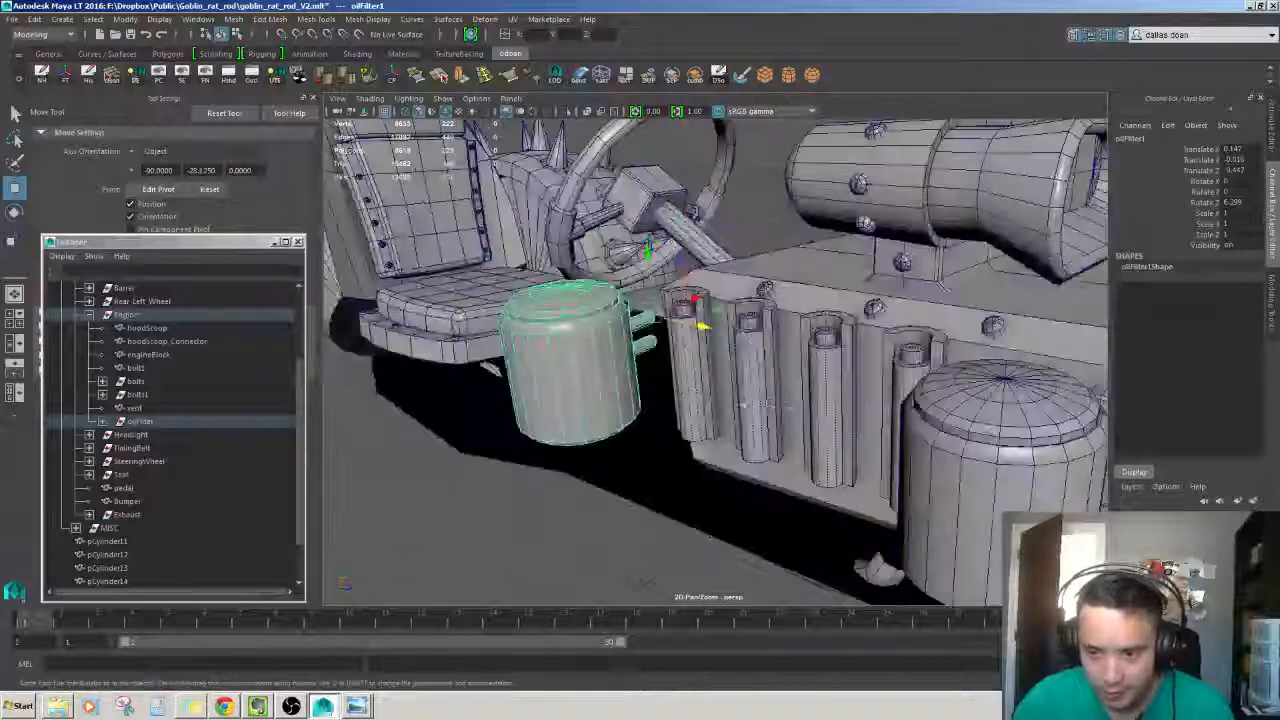
key(ctrl+1)
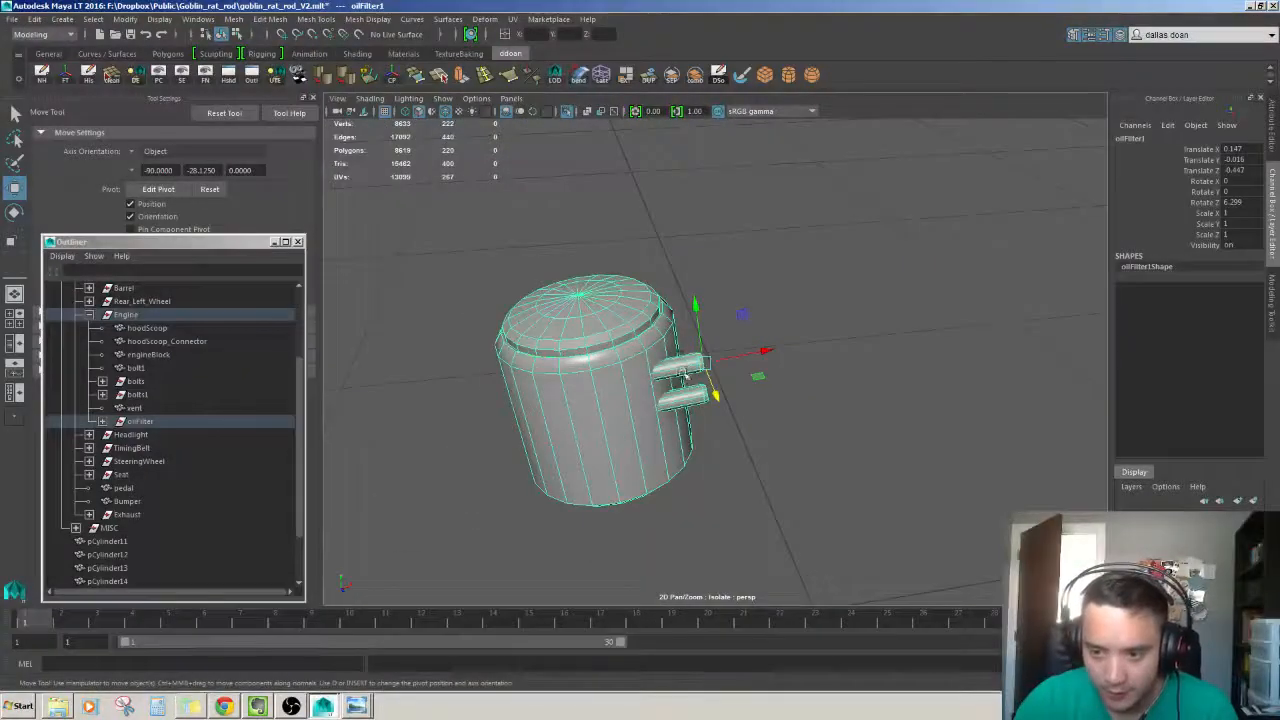
Delete the two connector pins from the oil filter copy and show the rest of the model again.
key(F11)
double_click(687, 373)
key(Delete)
alt+drag(761, 390, 776, 313)
key(ctrl+1)
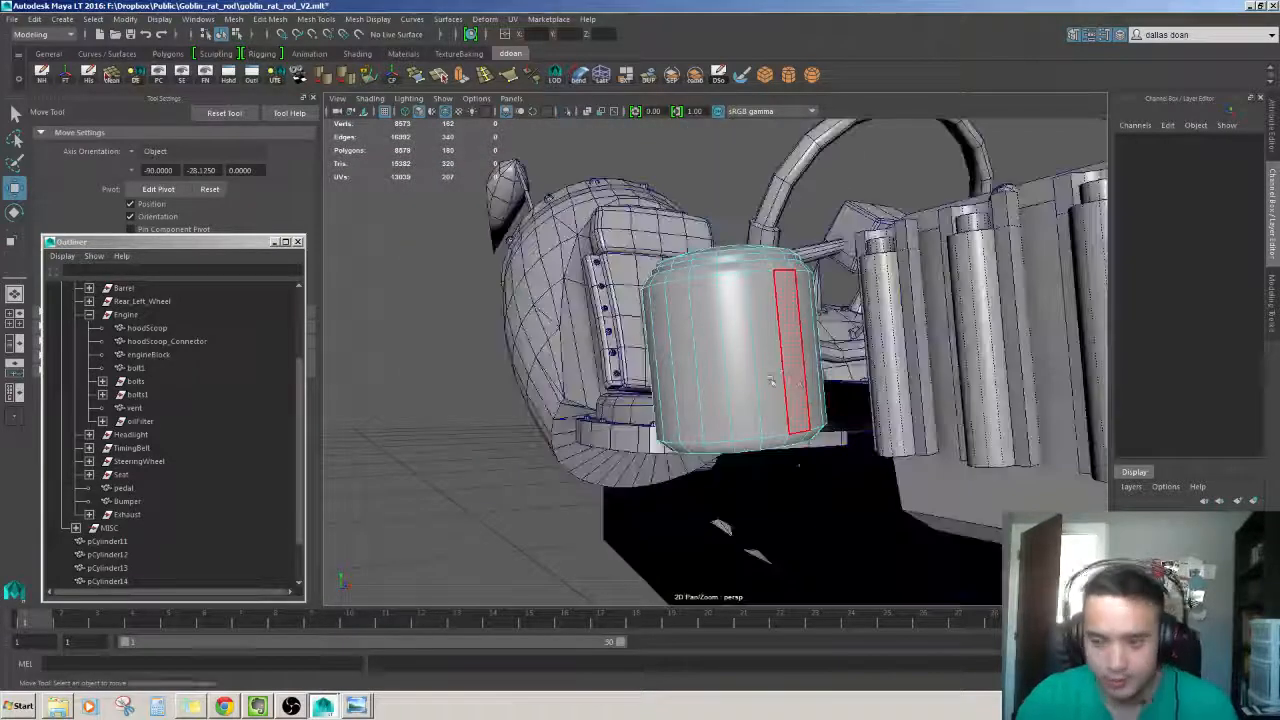
Undo the removal of both connector pins on the oil filter copy and delete only the lower pin.
alt+drag(795, 380, 692, 468)
alt+middle_drag(692, 468, 485, 410)
alt+right_drag(485, 410, 569, 414)
alt+drag(569, 414, 695, 424)
scroll(617, 431, down, 5)
scroll(657, 446, up, 5)
key(ctrl+z)
key(ctrl+z)
click(794, 390)
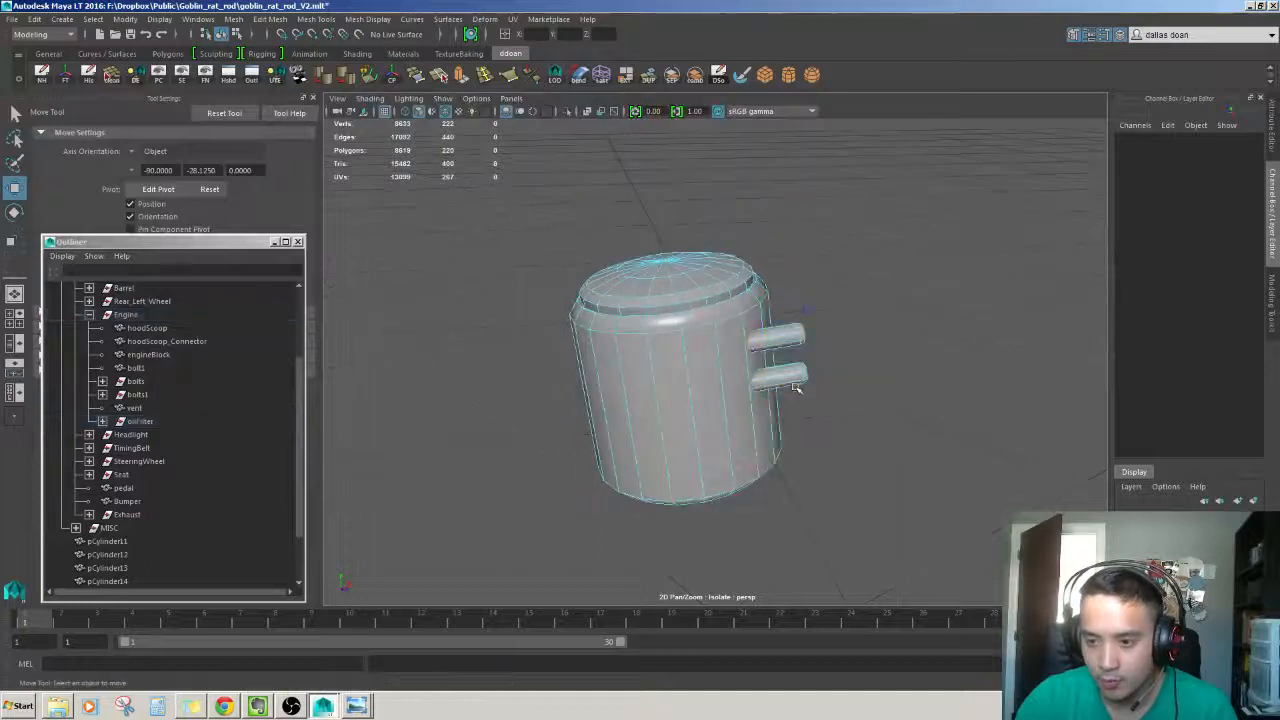
double_click(793, 379)
key(Delete)
Select the remaining pin's faces and shift them in the top view to line up with the centre of the filter body.
double_click(796, 337)
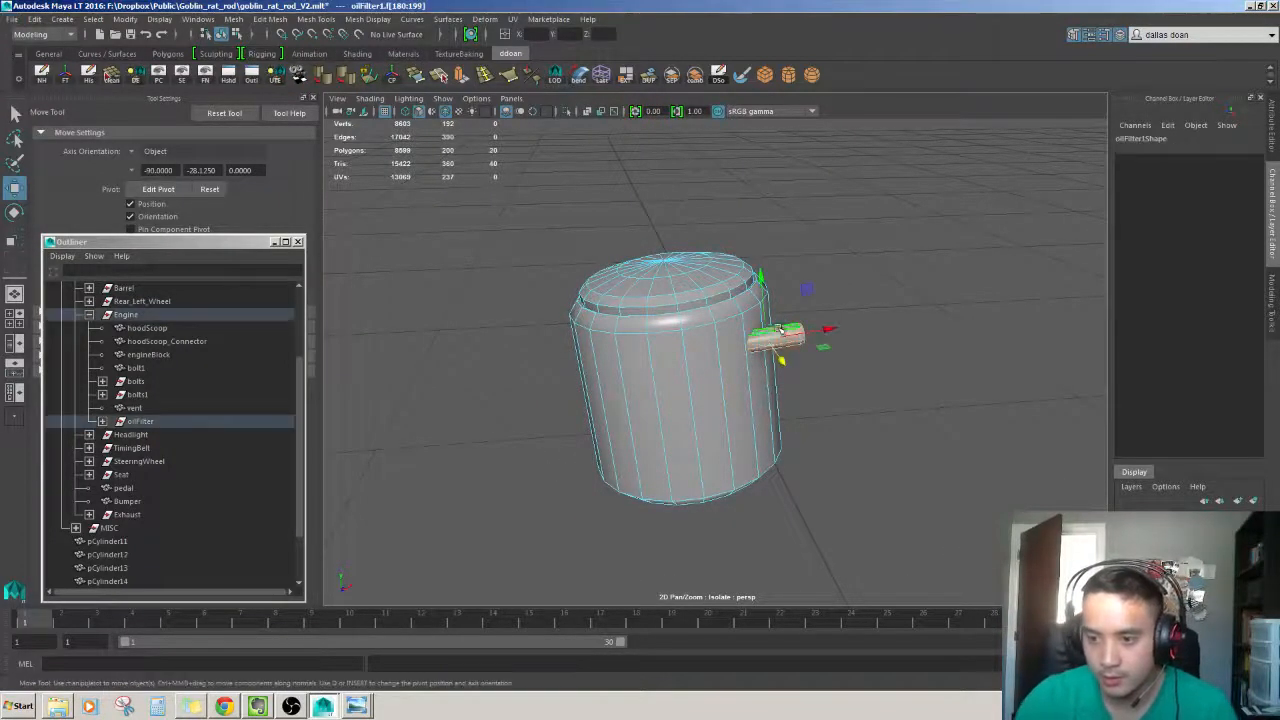
alt+drag(798, 339, 816, 382)
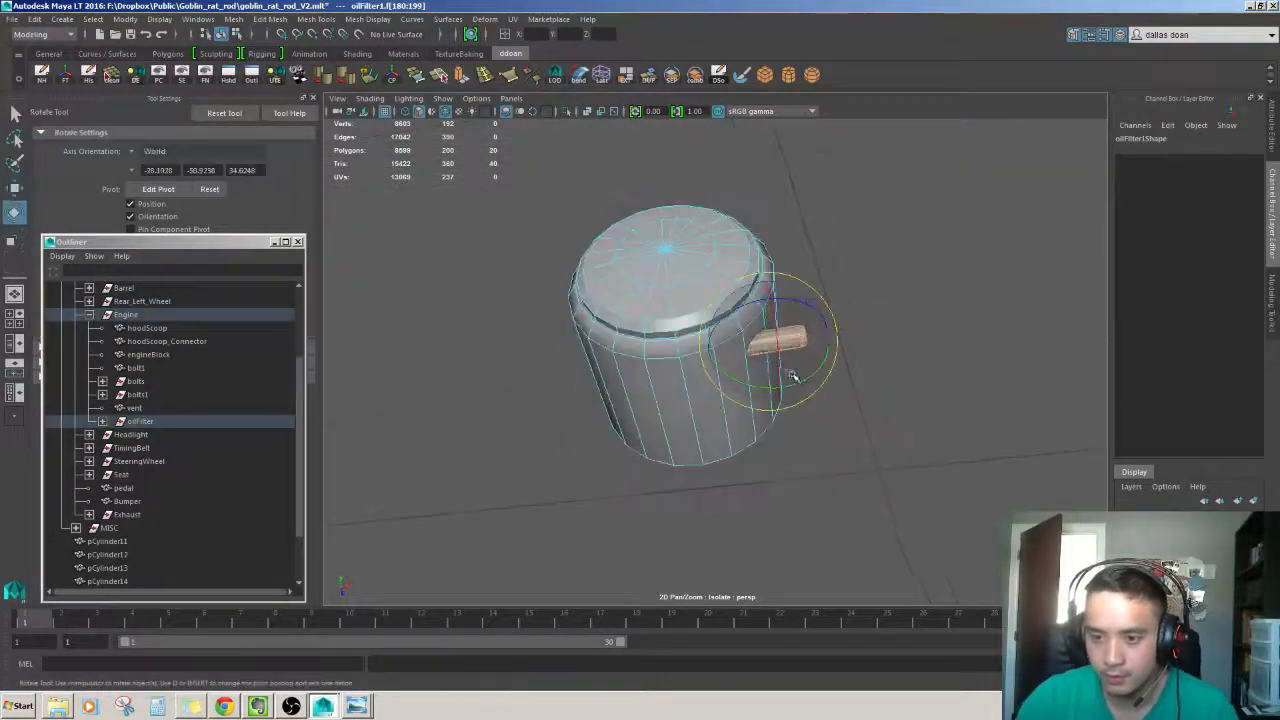
key(space)
key(space)
alt+middle_drag(580, 286, 682, 391)
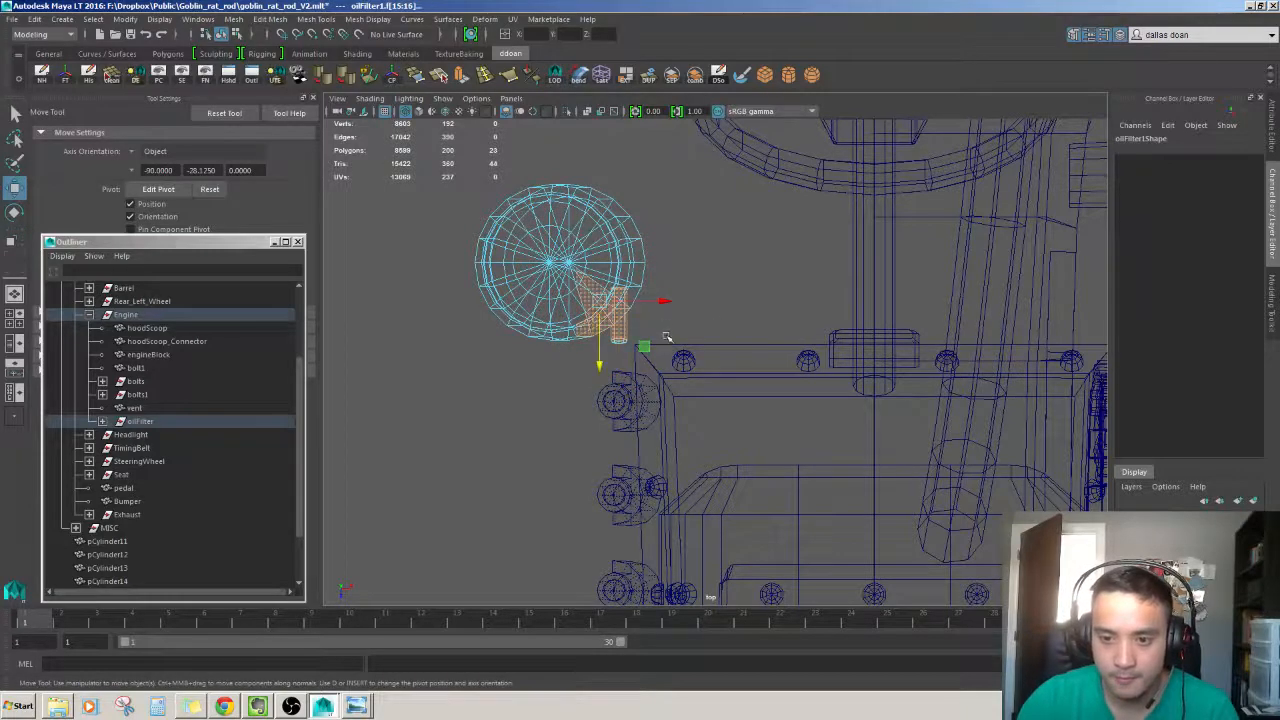
drag(684, 318, 622, 322)
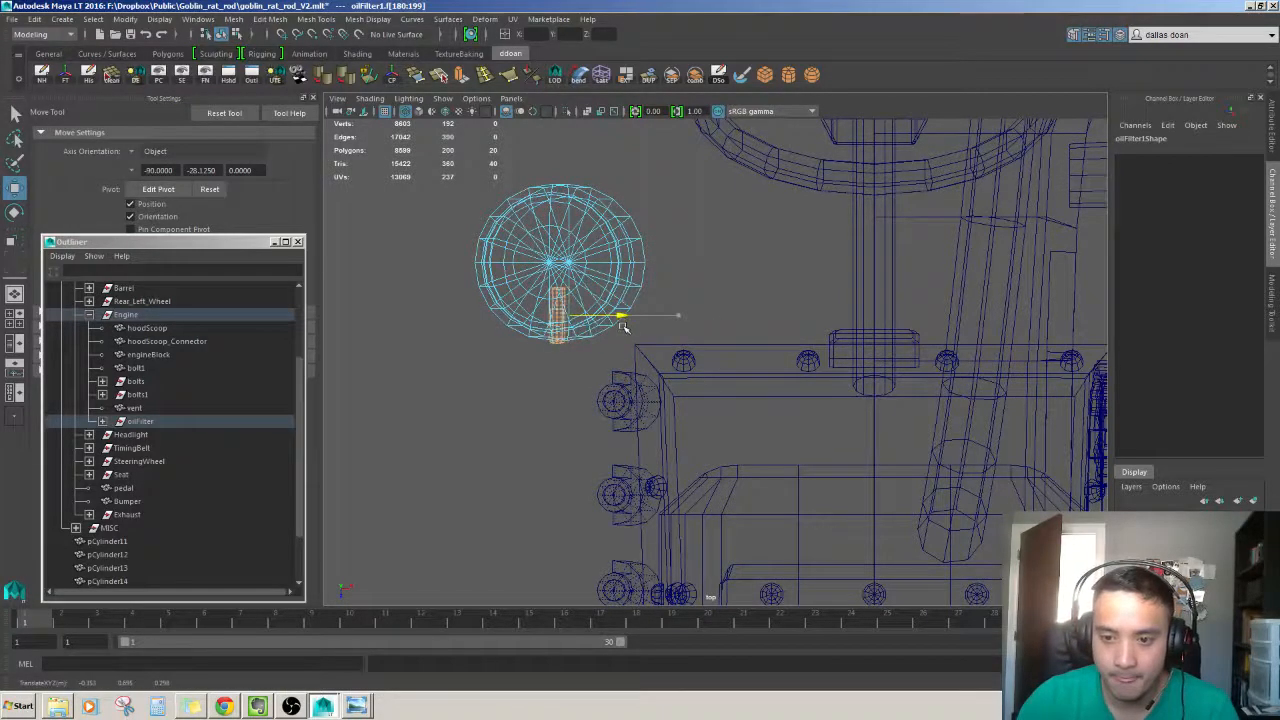
key(space)
key(space)
alt+drag(700, 365, 722, 405)
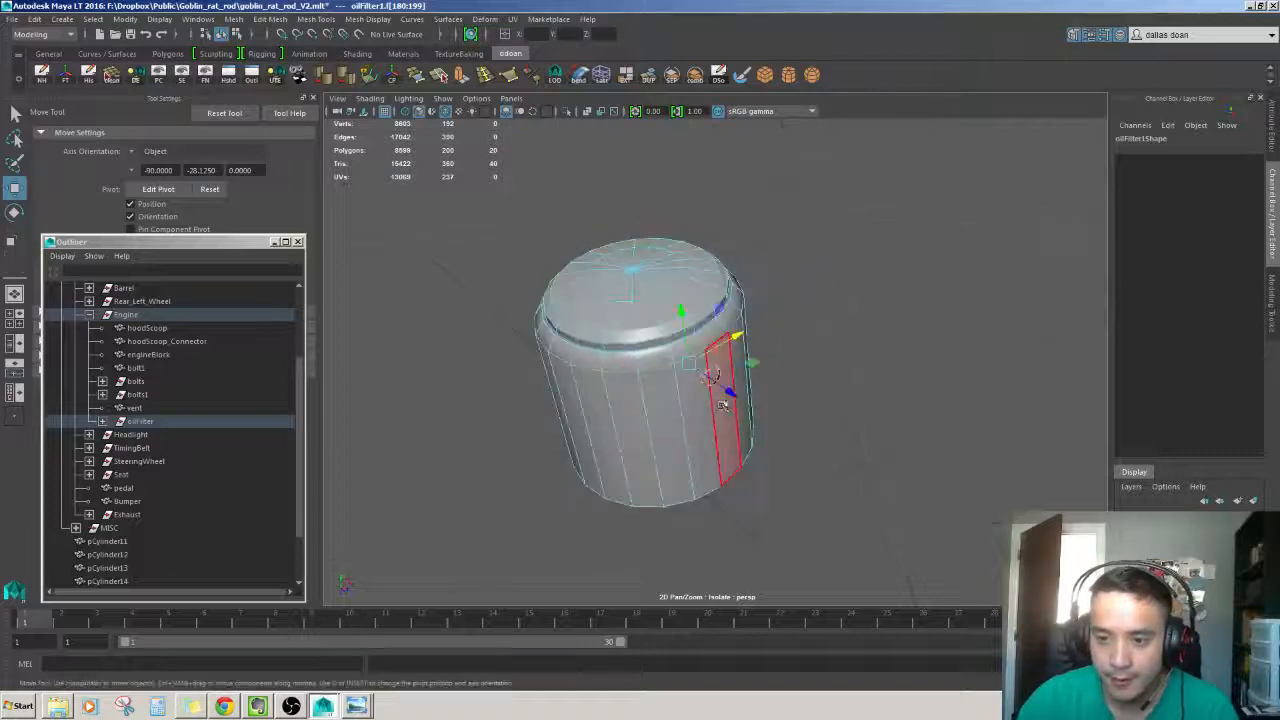
Enlarge the remaining pin into a thick connector and lower it toward the middle of the filter body's height.
alt+drag(789, 433, 840, 373)
key(e)
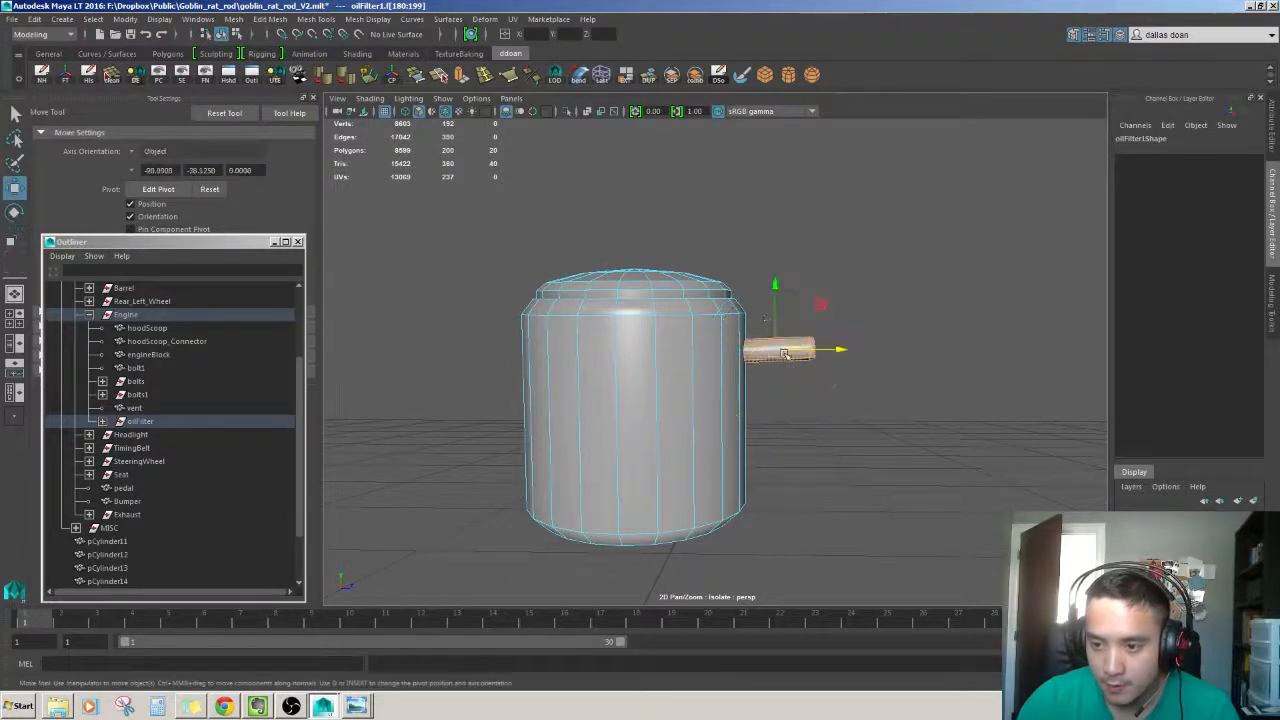
alt+drag(796, 372, 689, 443)
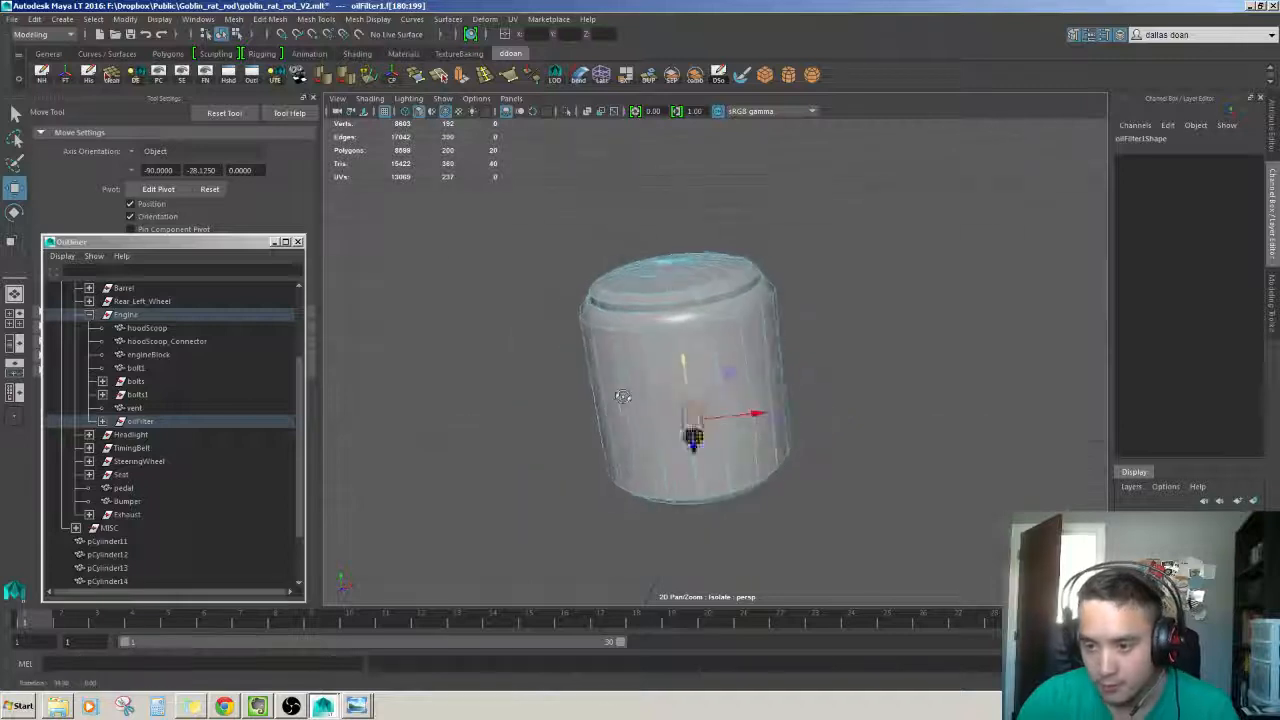
key(r)
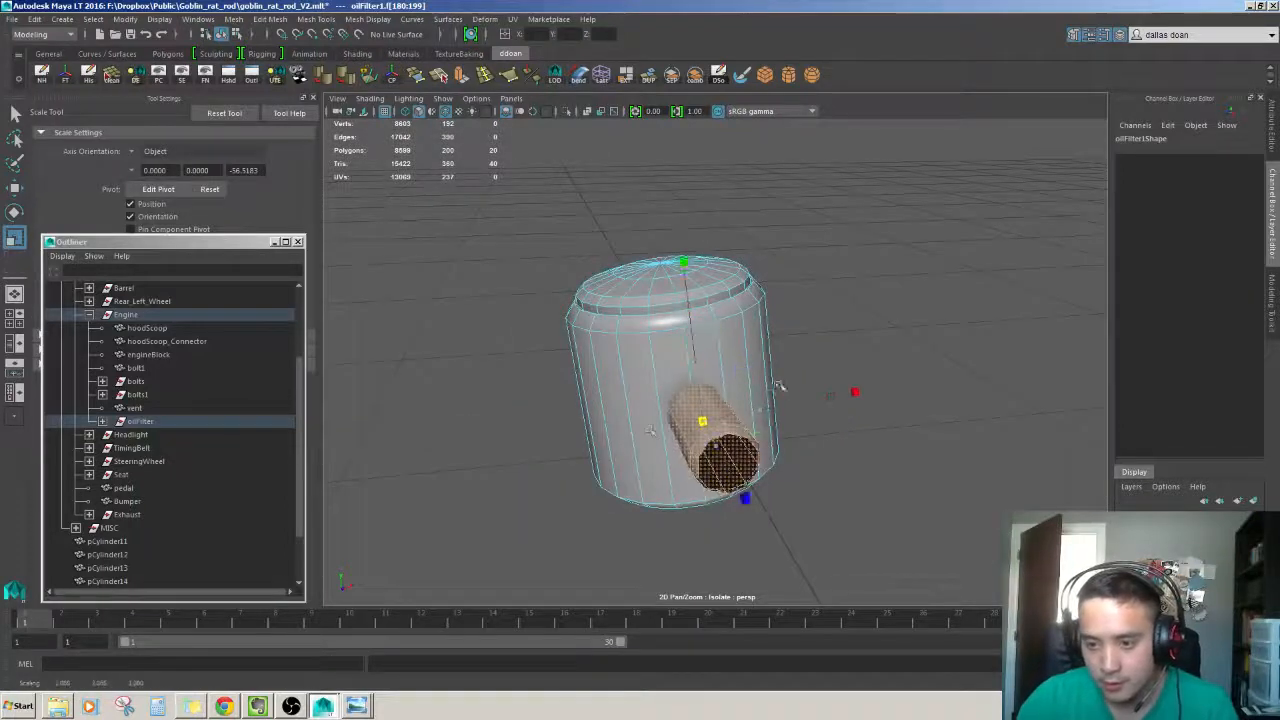
alt+drag(779, 386, 811, 357)
key(e)
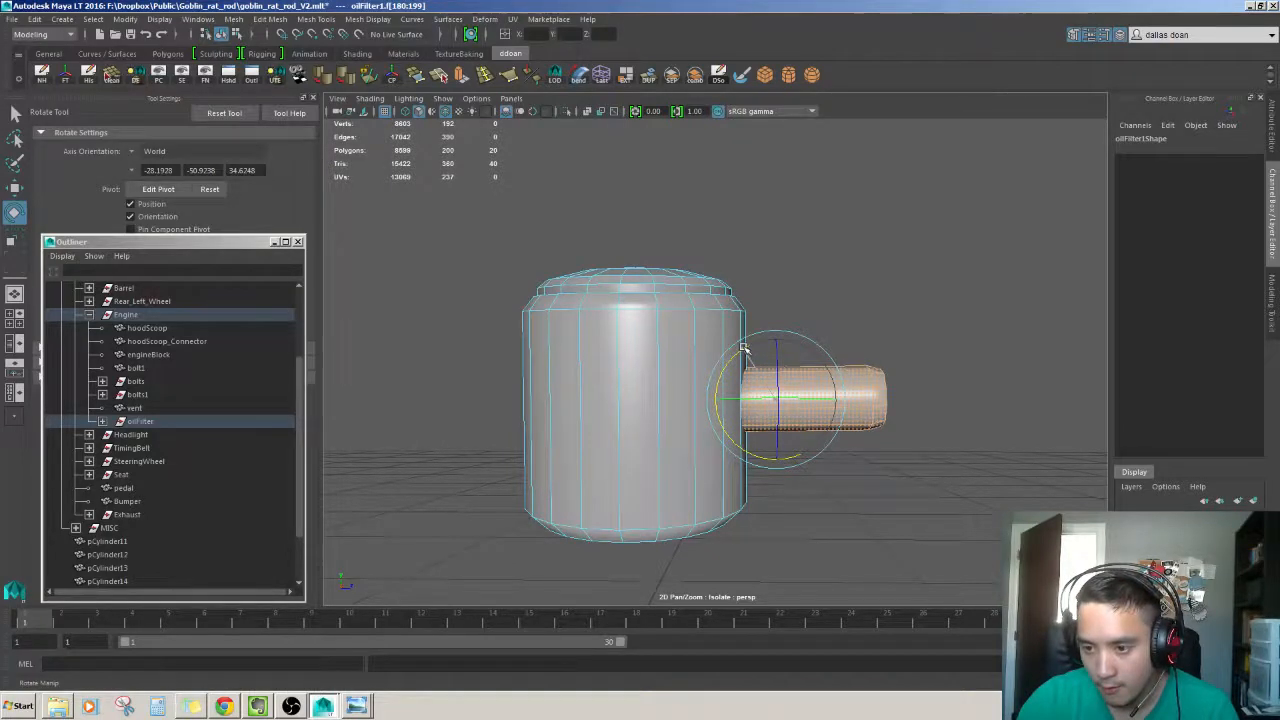
key(w)
alt+drag(743, 347, 702, 461)
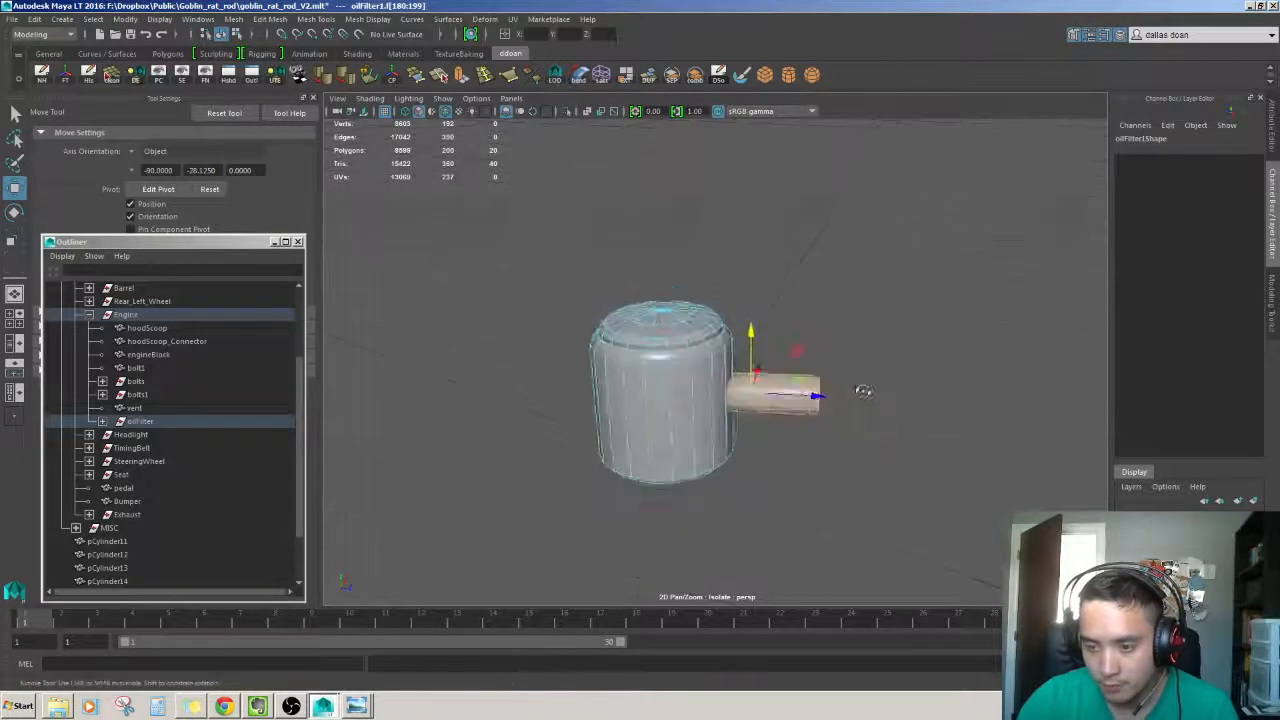
Adjust the connector's length by moving its outer end vertices, and show the rest of the car again.
key(F9)
drag(766, 315, 886, 432)
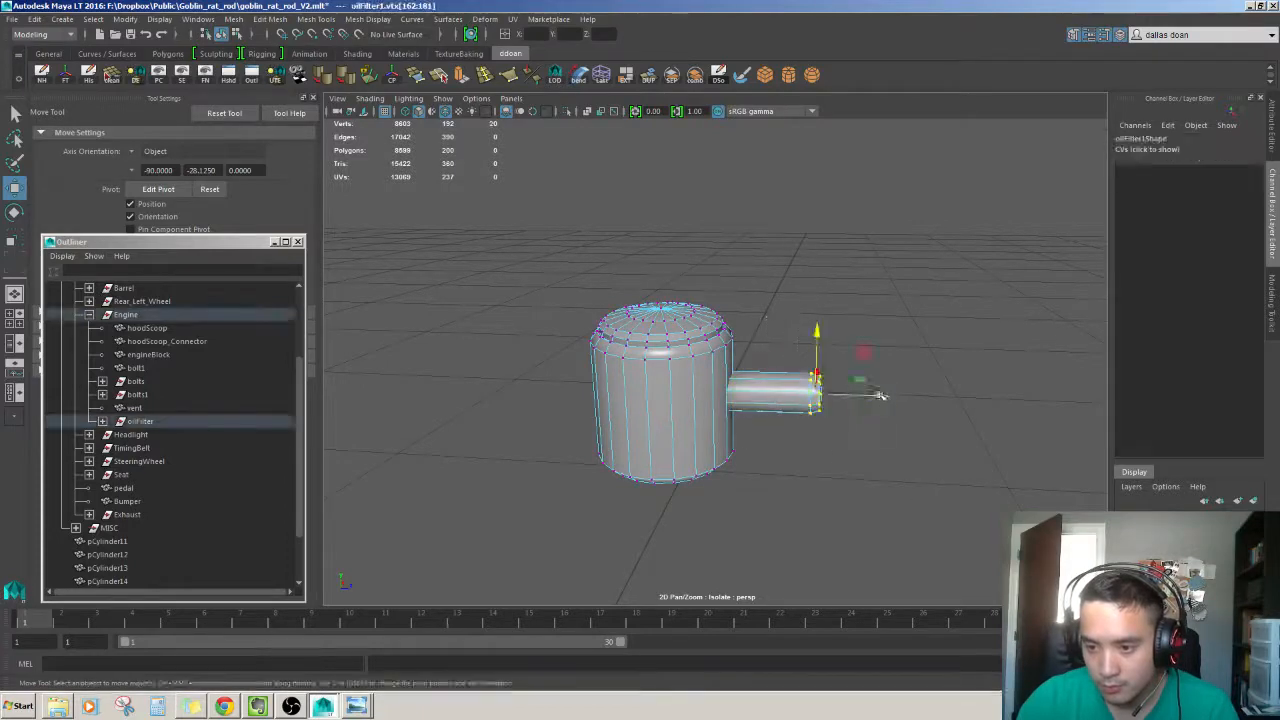
key(F8)
scroll(715, 443, down, 3)
alt+drag(720, 446, 747, 444)
key(ctrl+1)
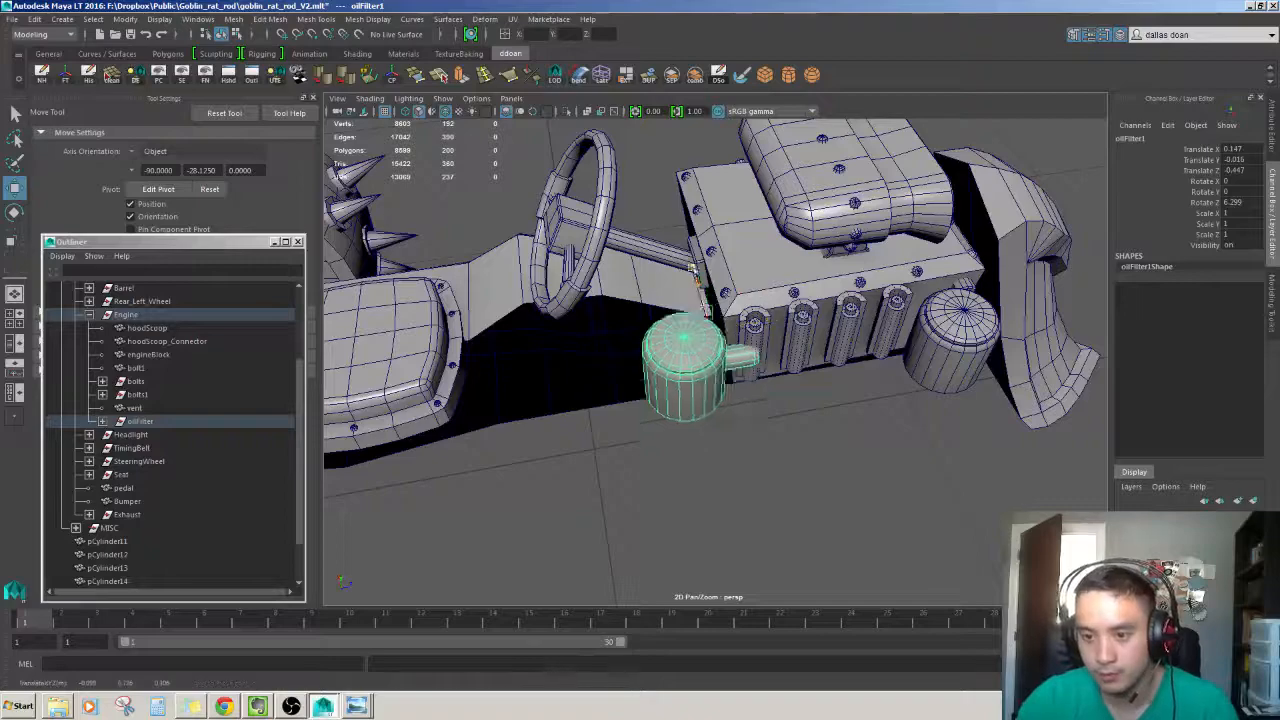
Move the oil filter copy behind the seat-side face of the engine block, at about 0.285 in Translate X.
alt+drag(681, 250, 735, 418)
scroll(672, 343, up, 3)
scroll(723, 420, down, 5)
scroll(771, 463, up, 5)
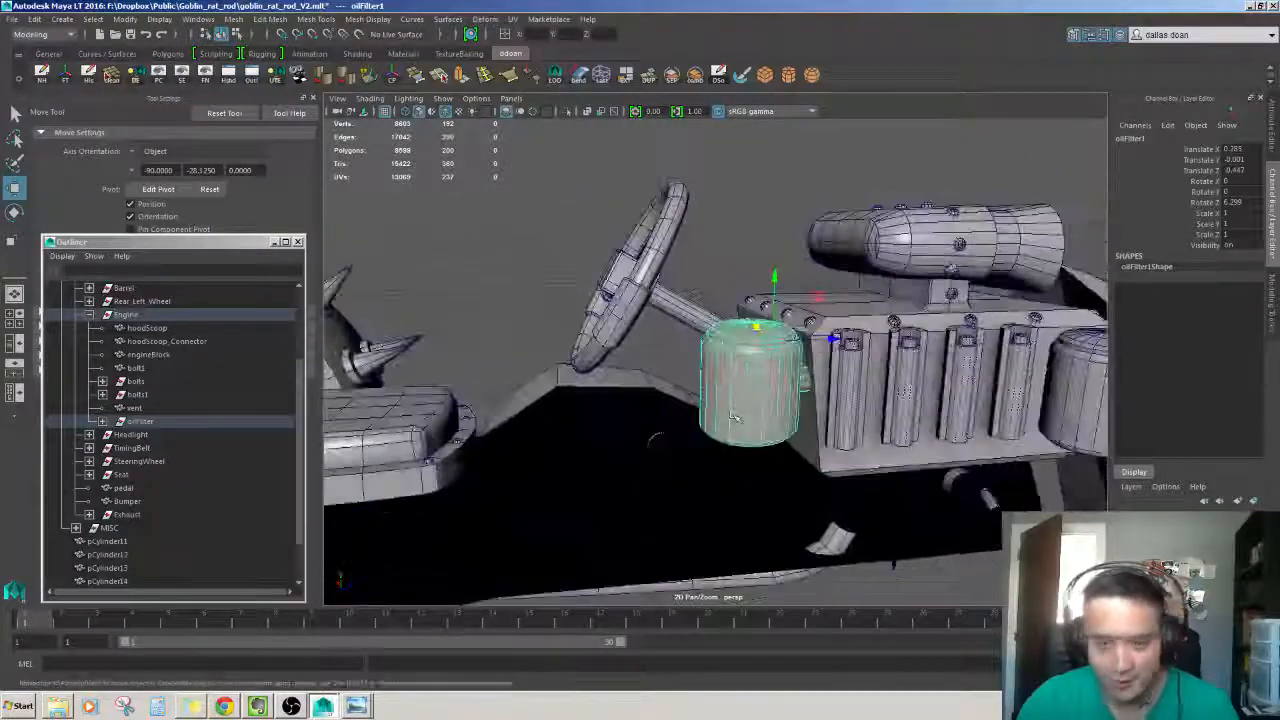
alt+drag(812, 437, 725, 445)
Examine the original oil filter's mount and compare both filters' size and placement from the front, side and driver's seat.
click(848, 407)
key(f)
scroll(852, 406, up, 4)
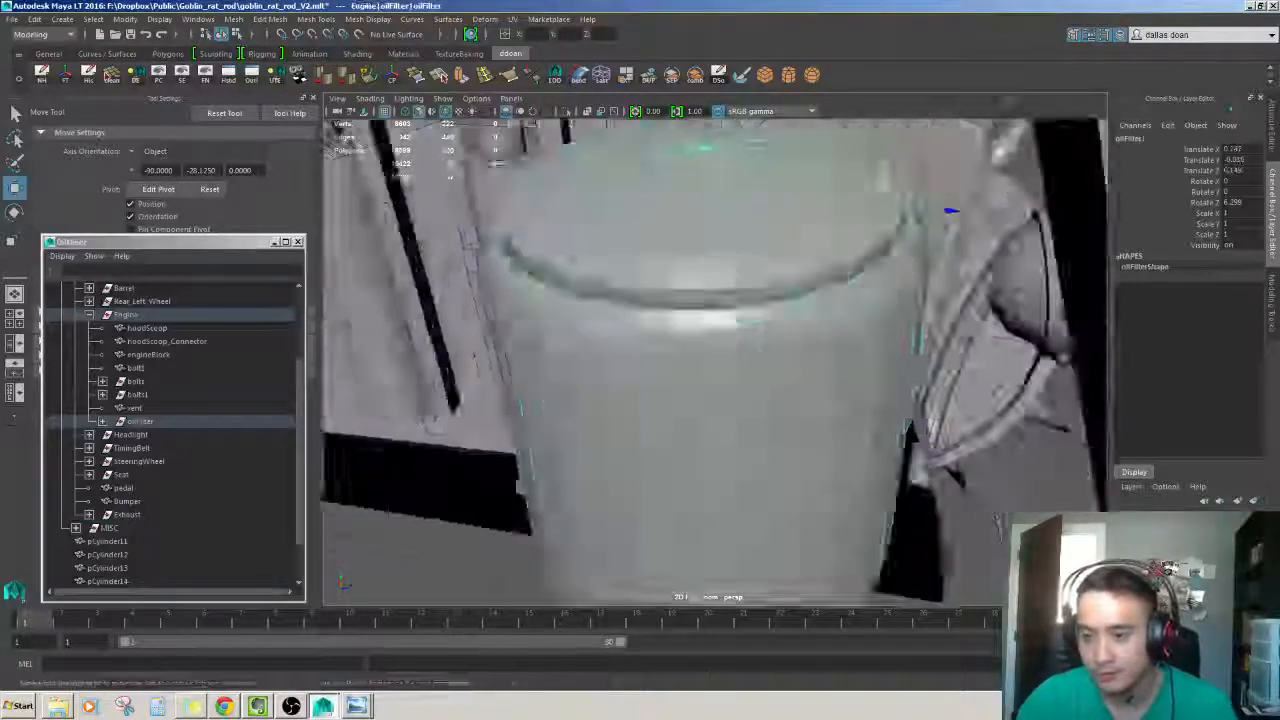
scroll(852, 406, down, 4)
alt+drag(852, 406, 820, 399)
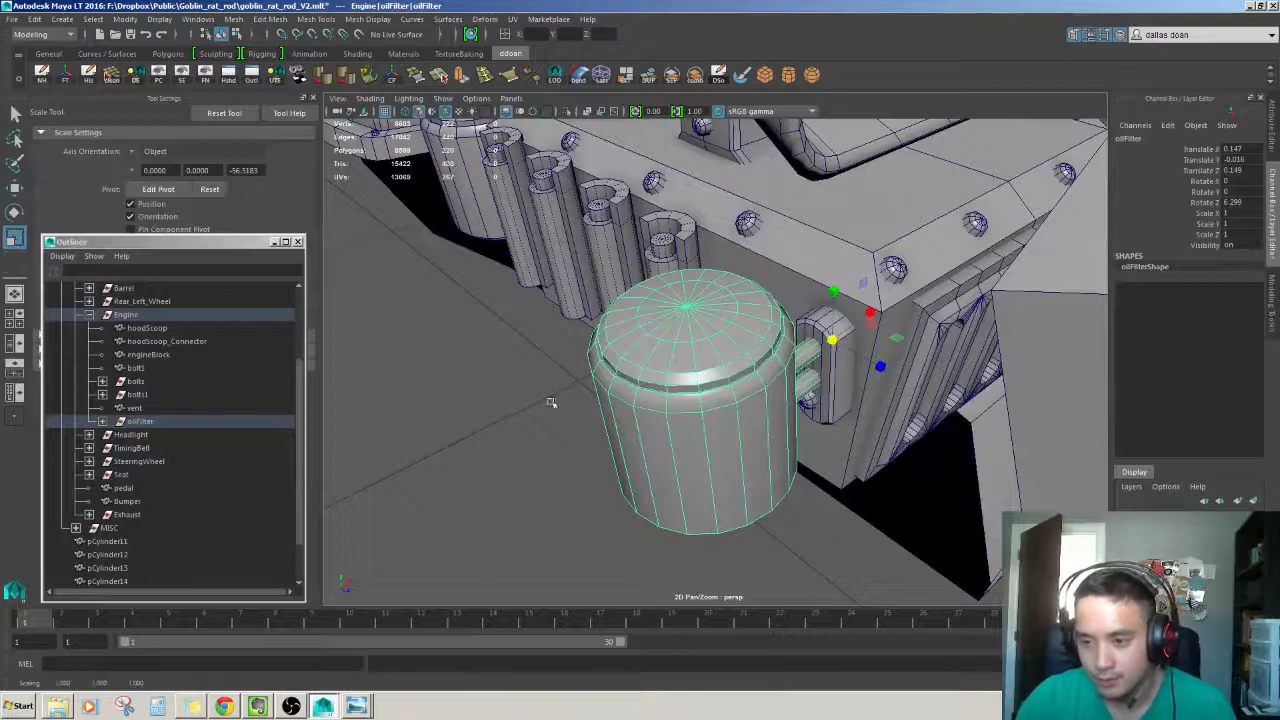
scroll(551, 402, down, 4)
alt+drag(551, 402, 843, 540)
scroll(630, 335, down, 5)
click(843, 540)
scroll(843, 540, up, 2)
click(556, 432)
alt+drag(585, 452, 909, 491)
key(w)
scroll(762, 477, down, 3)
click(750, 502)
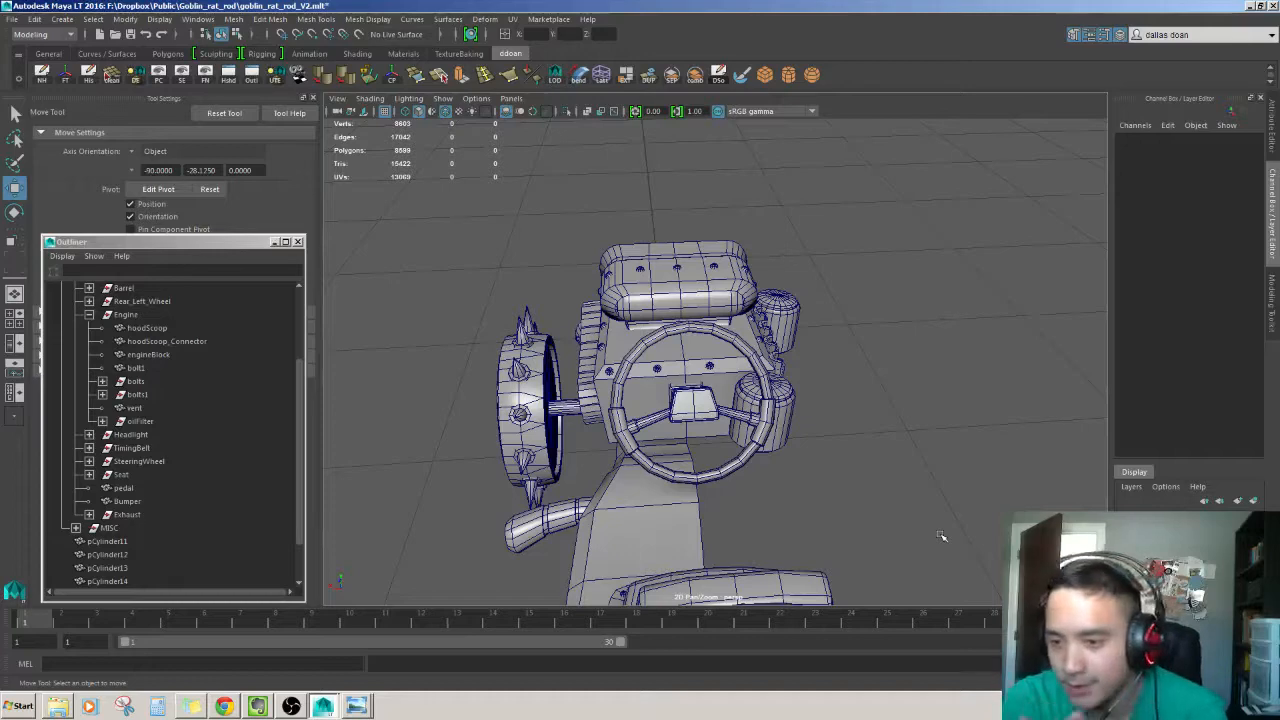
Try to slide the oil filter copy across the back of the engine block toward the timing belt side, and undo it.
alt+drag(812, 447, 728, 509)
click(711, 402)
alt+drag(741, 362, 676, 428)
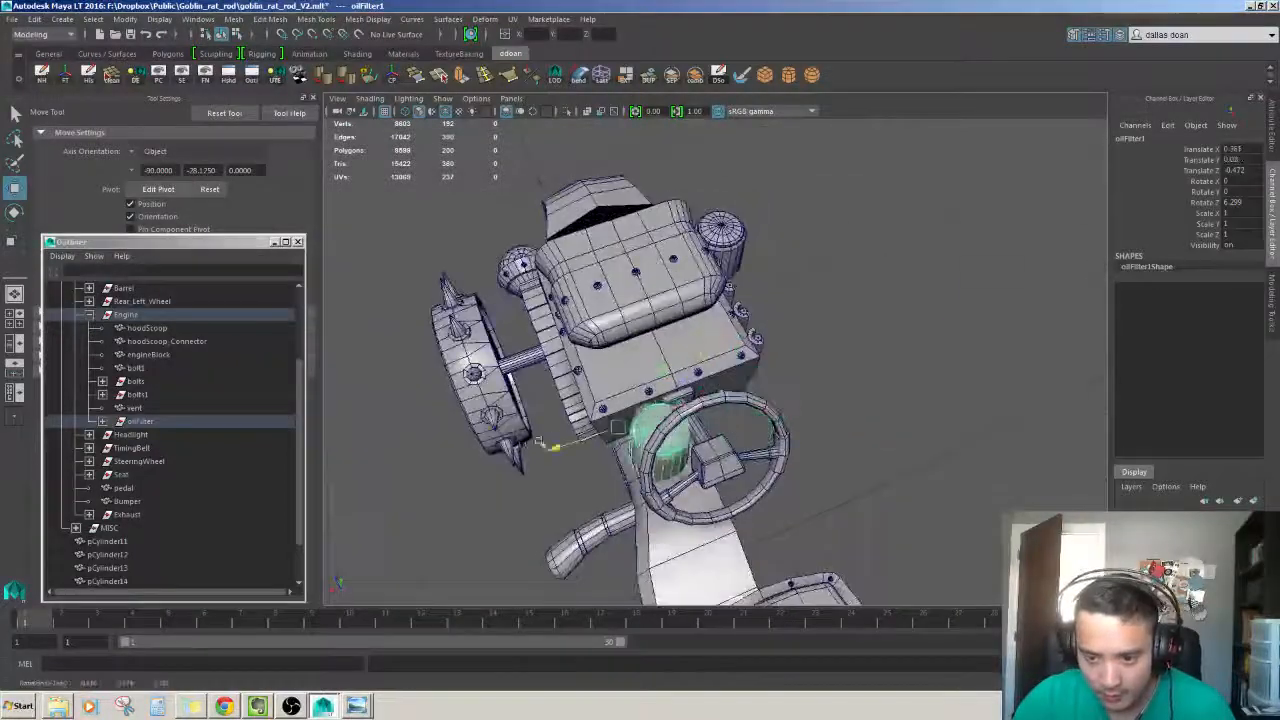
alt+drag(514, 455, 596, 380)
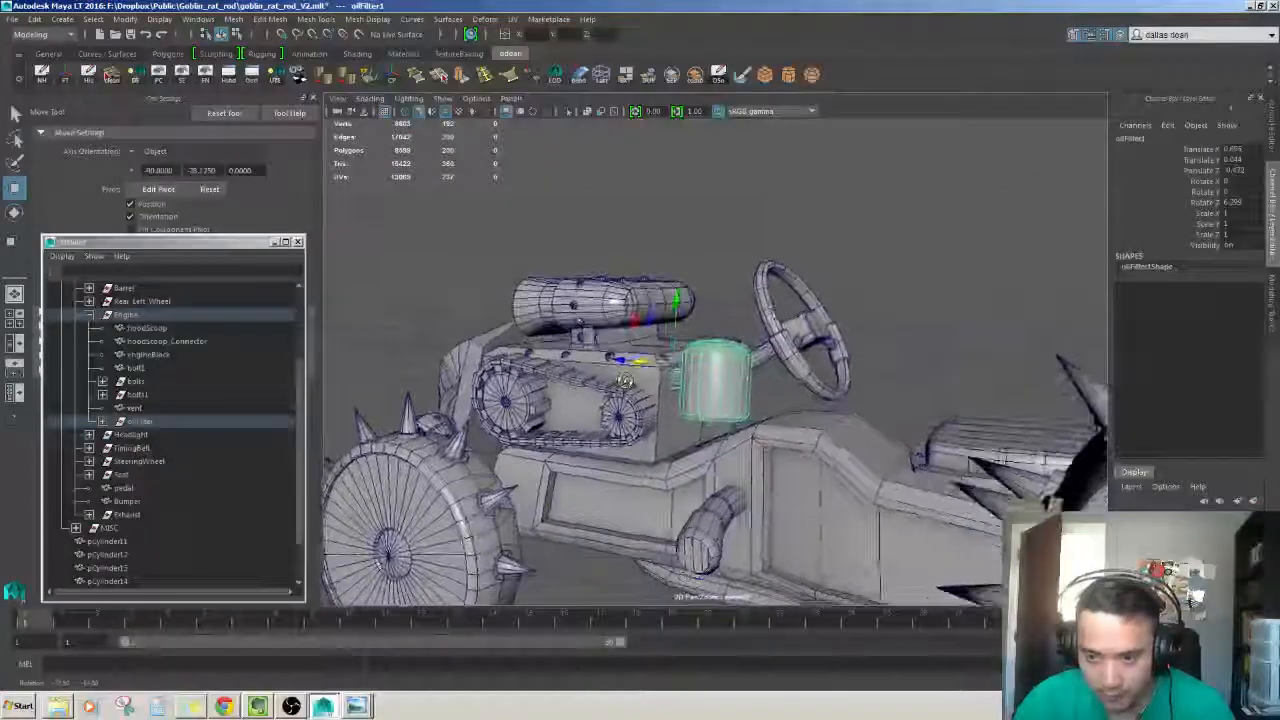
alt+drag(402, 432, 440, 442)
alt+drag(680, 215, 500, 240)
key(ctrl+z)
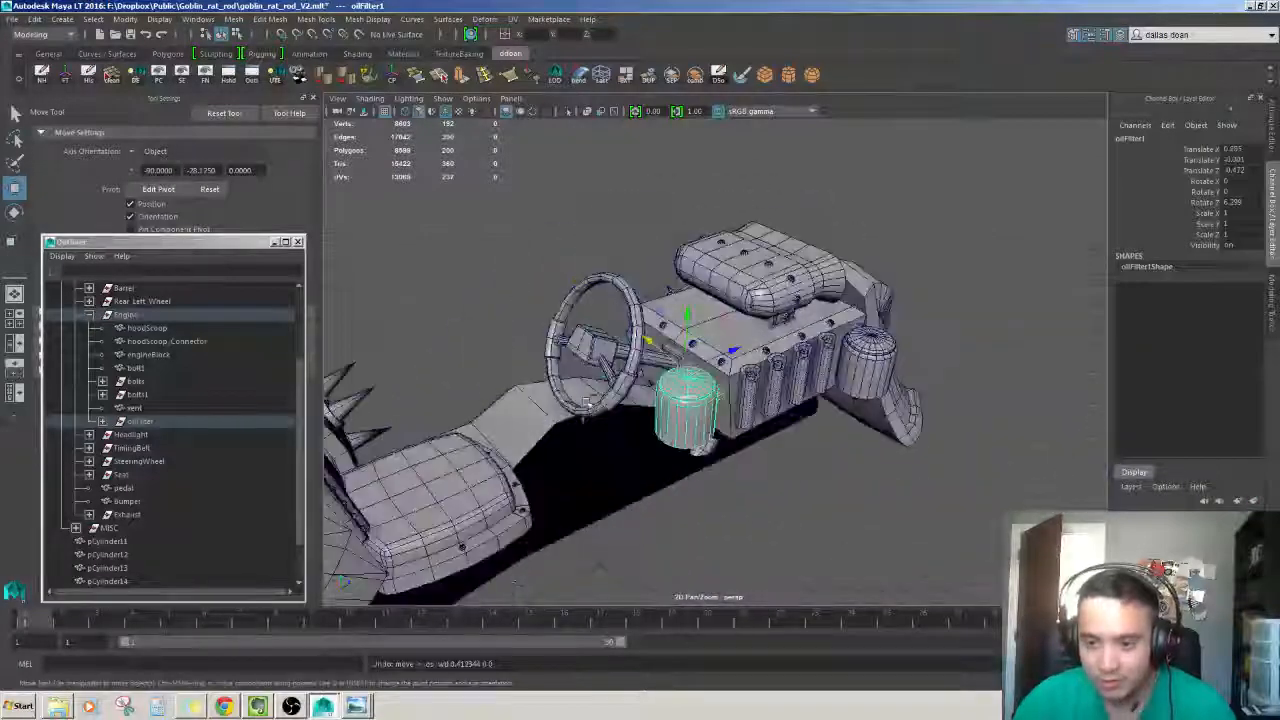
Scale the original oil filter uniformly to about 0.746 and shift it toward its mounting plate on the engine block.
alt+drag(832, 455, 737, 424)
click(877, 428)
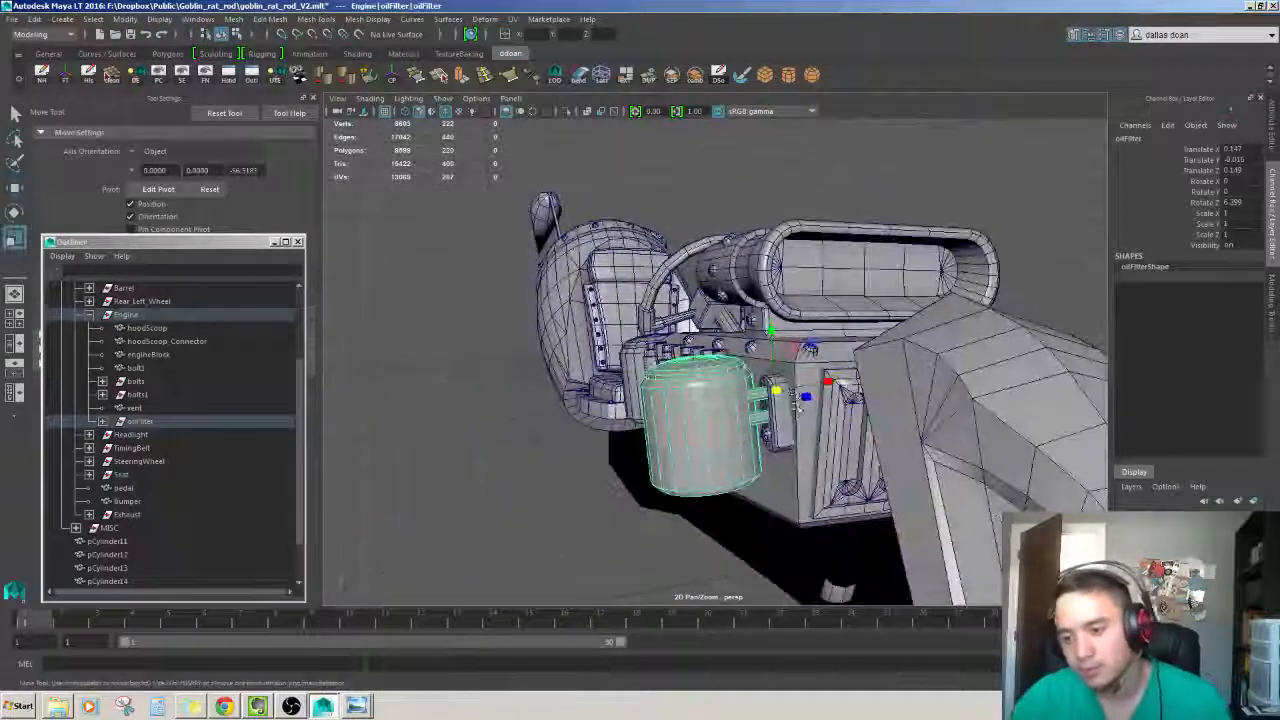
key(r)
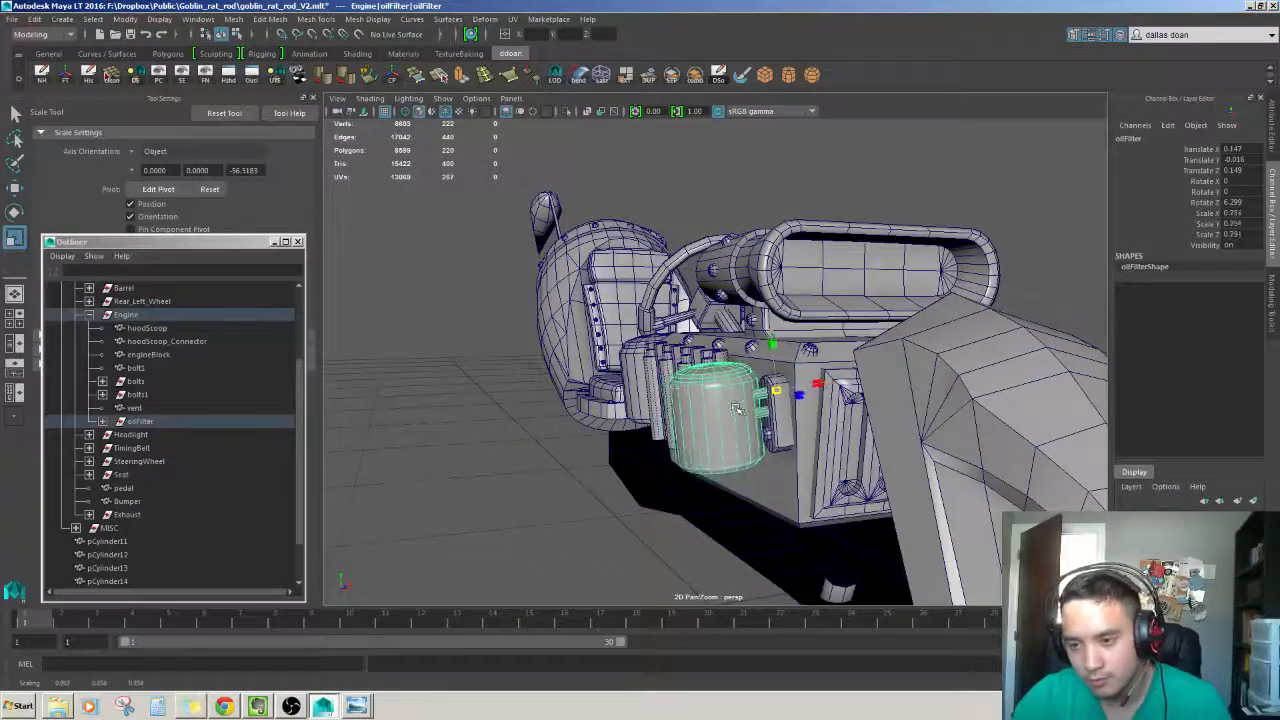
alt+drag(741, 413, 758, 420)
alt+right_drag(758, 420, 835, 440)
alt+drag(835, 440, 846, 438)
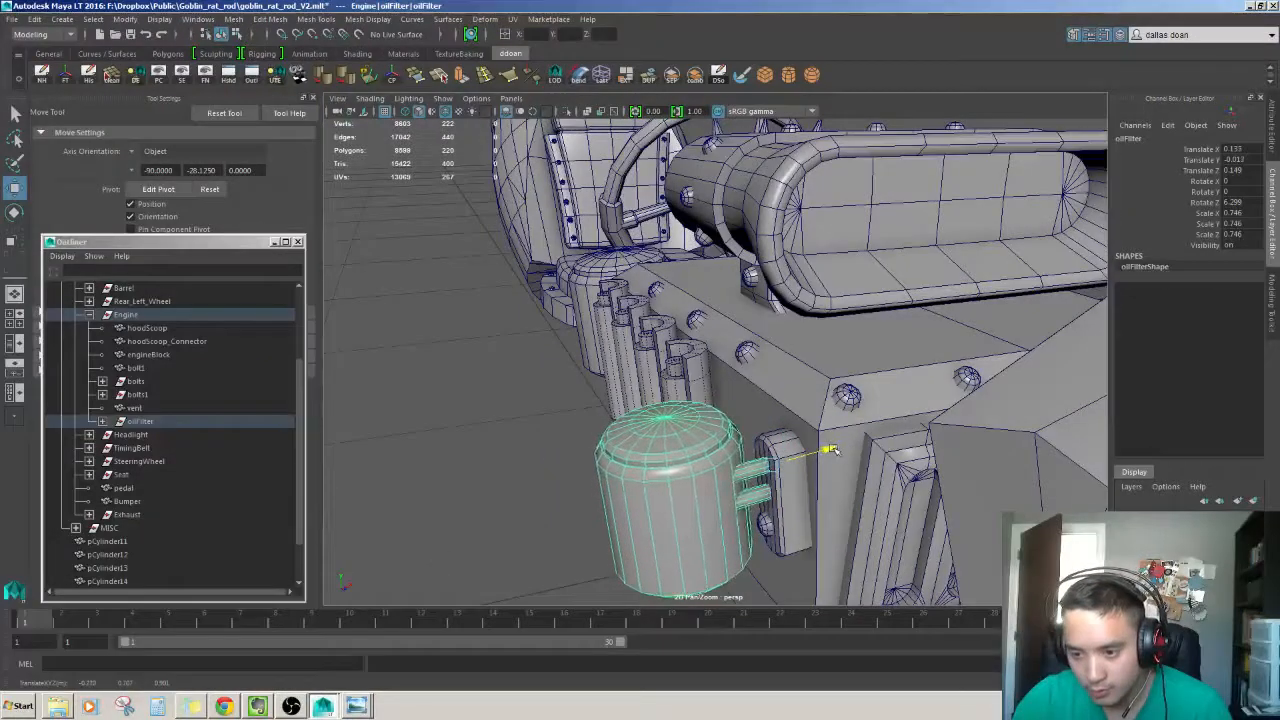
alt+right_drag(826, 447, 580, 450)
click(557, 453)
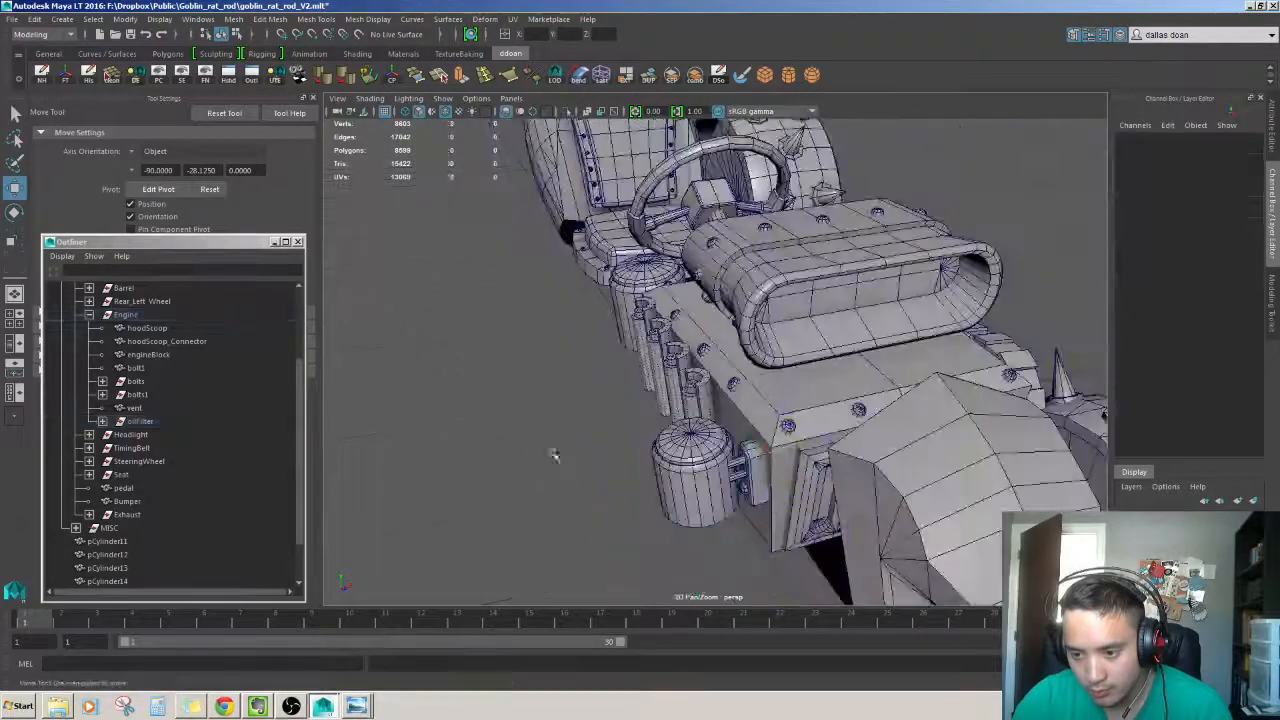
Scale the oil filter copy at the seat end of the engine uniformly to 0.7.
alt+drag(557, 453, 640, 470)
click(590, 395)
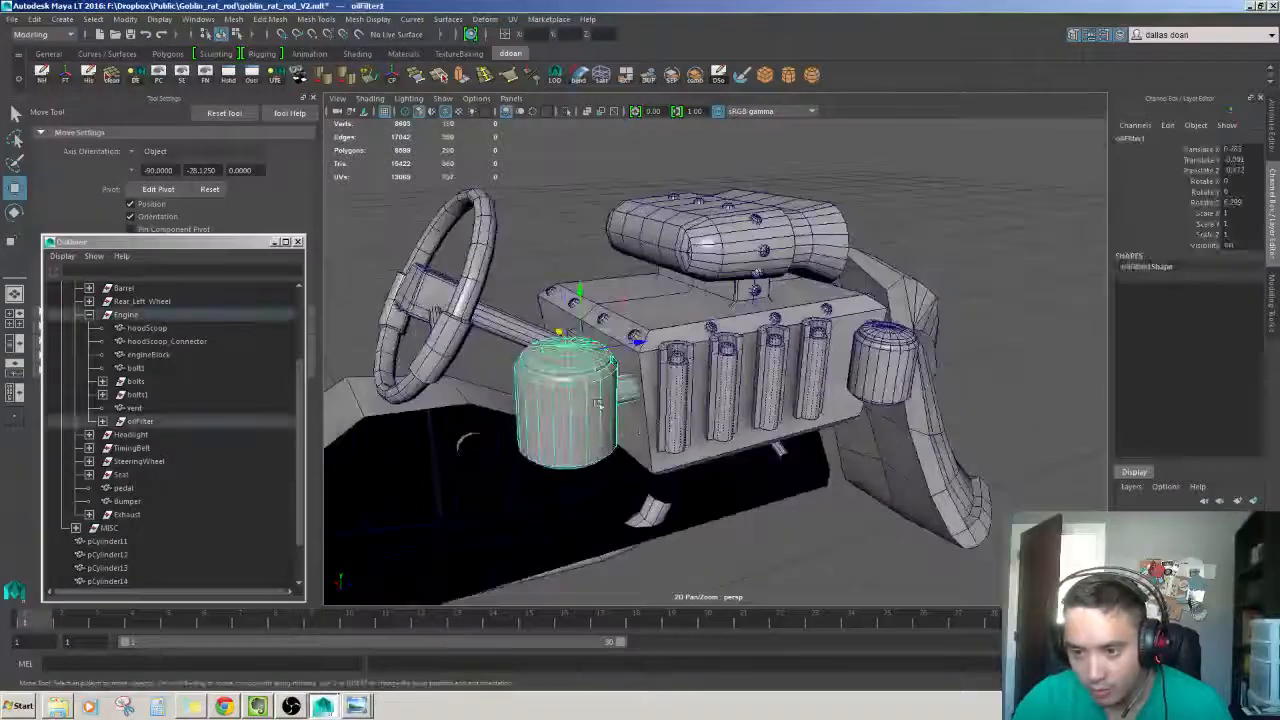
key(r)
alt+drag(604, 387, 740, 370)
Nudge the scaled oil filter copy toward the block's seat-side face and straighten its Z rotation to 0.
key(w)
key(w)
key(e)
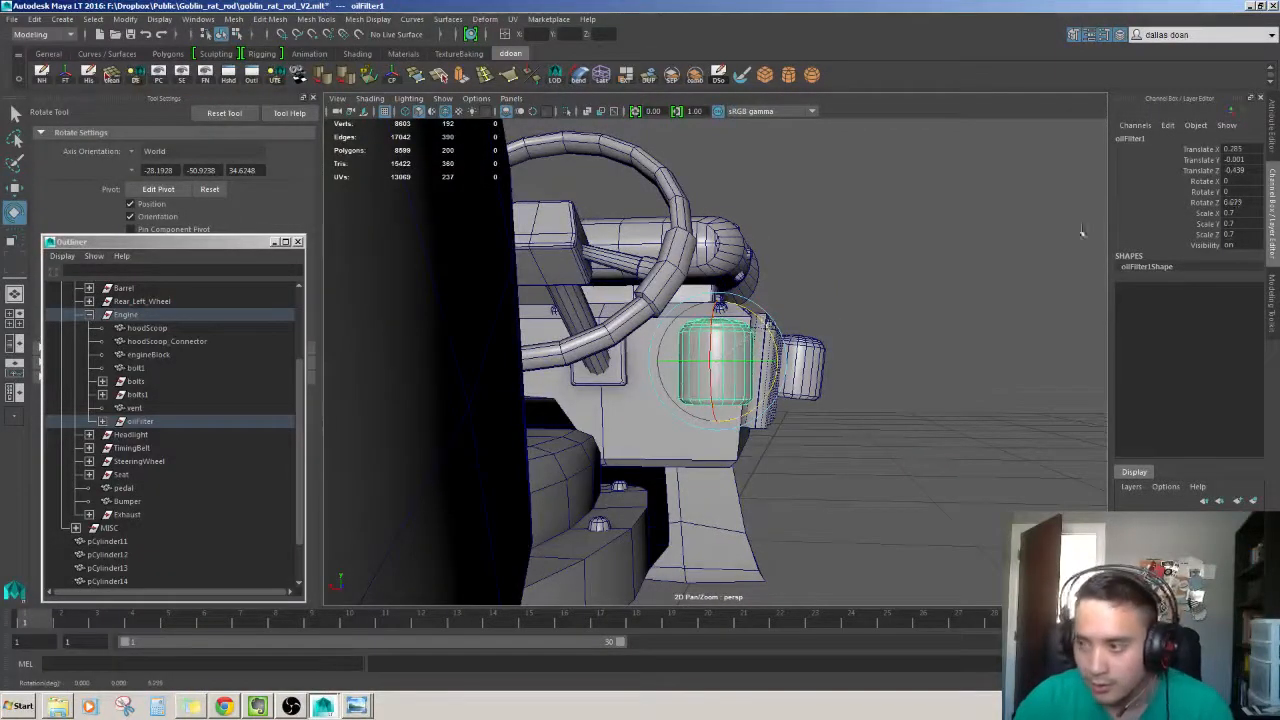
alt+drag(936, 126, 914, 263)
click(914, 263)
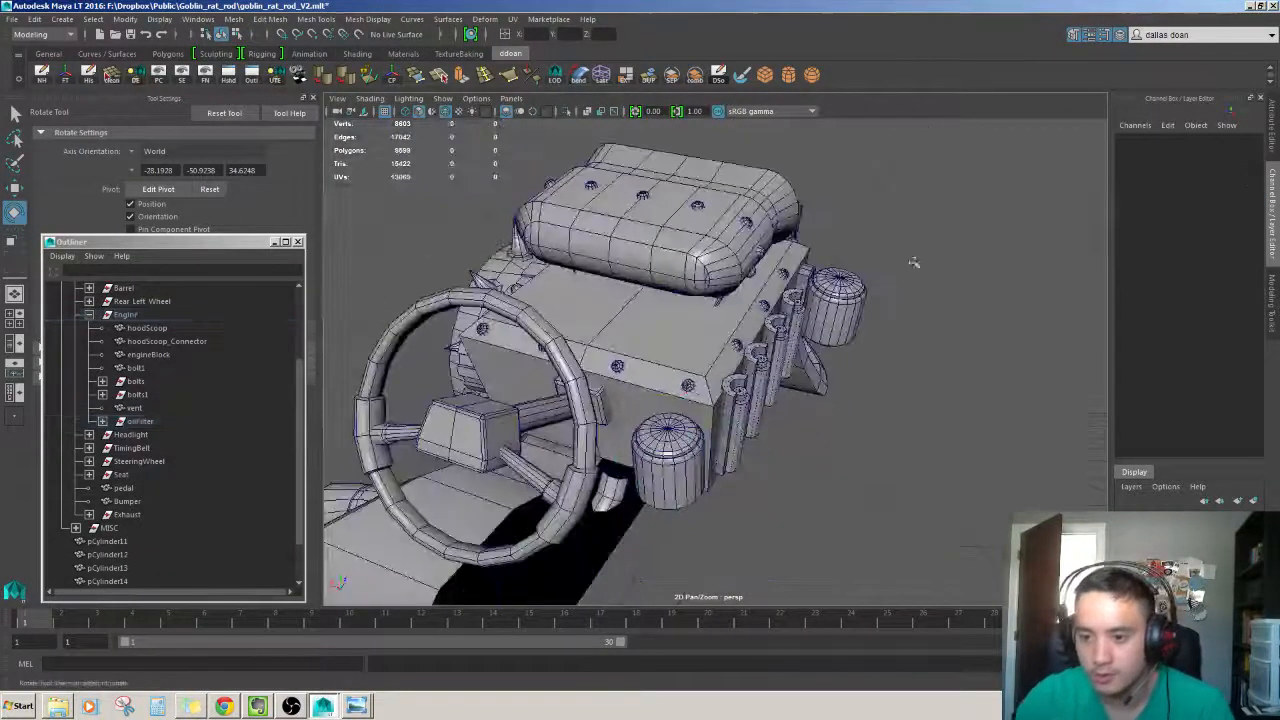
Raise the oil filter copy above the engine block's seat-side top corner, at about 0.228 in Translate Y.
key(w)
click(675, 452)
alt+drag(675, 452, 631, 357)
alt+drag(620, 228, 675, 335)
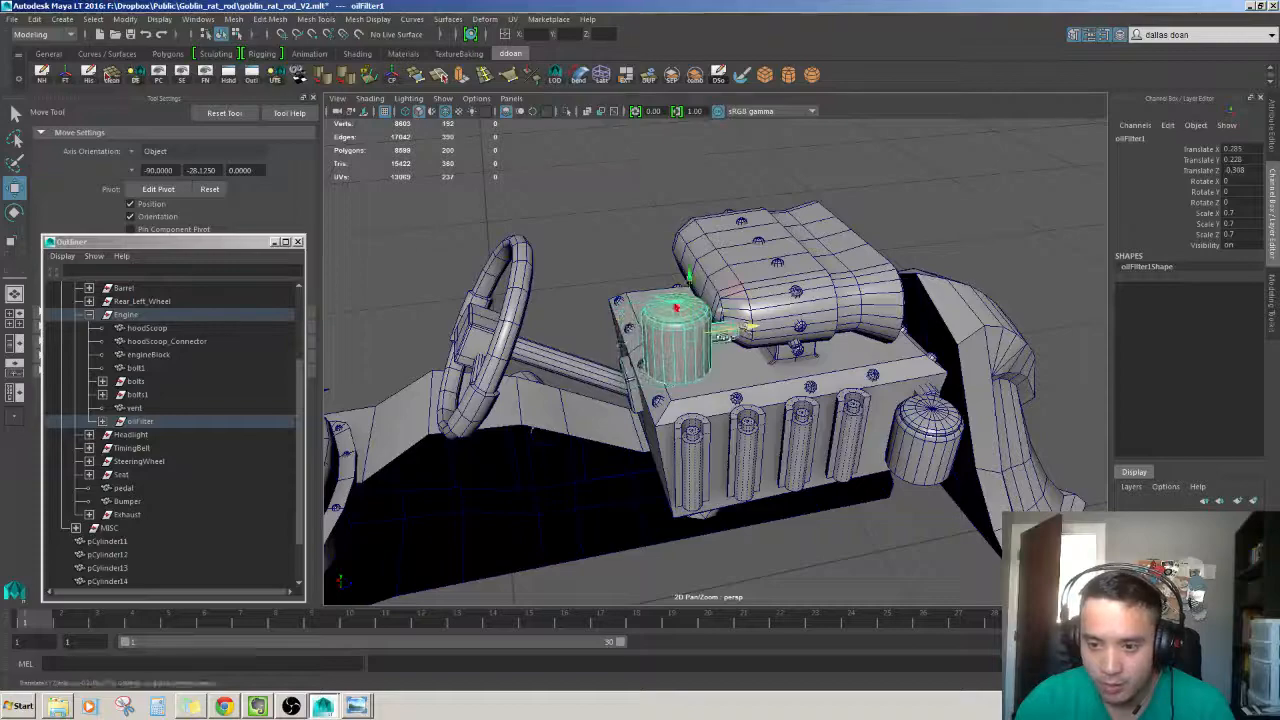
Select the connector's faces on the raised filter copy and rotate them from horizontal to vertical.
alt+drag(723, 336, 700, 215)
scroll(712, 322, up, 3)
key(e)
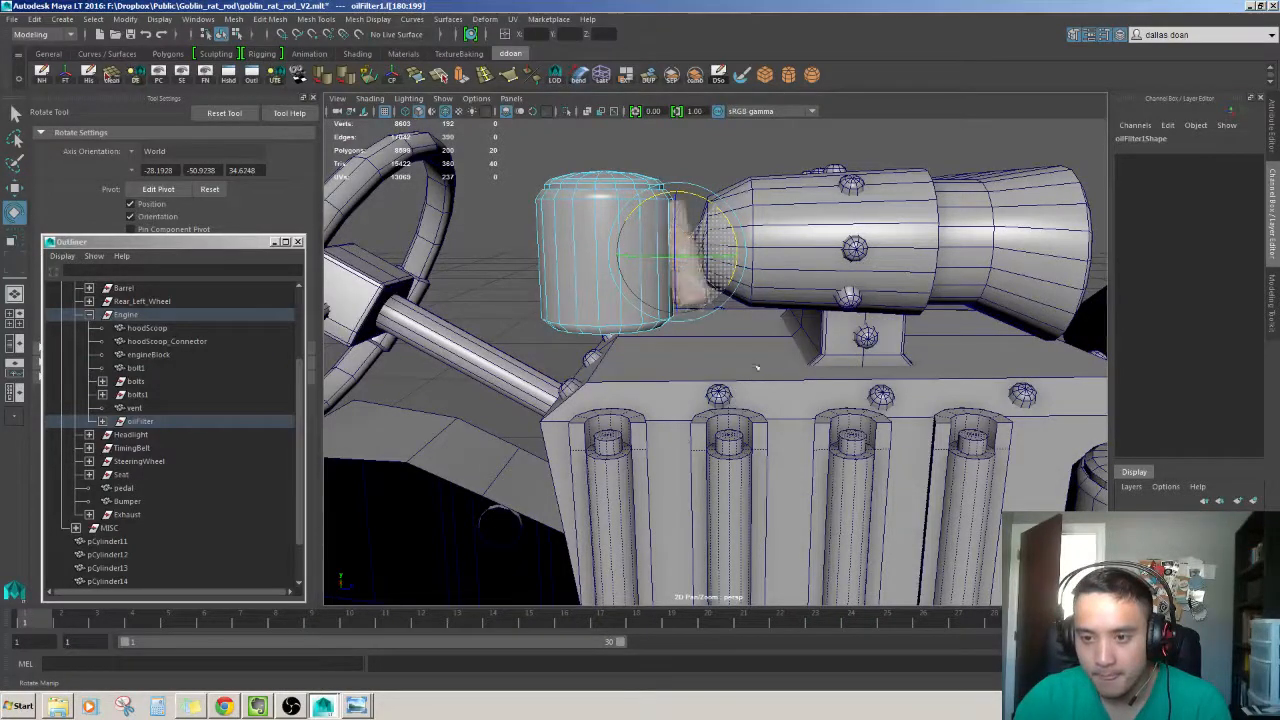
Centre the vertical connector under the filter body so that it protrudes from the underside as a stem.
key(w)
alt+drag(770, 289, 768, 218)
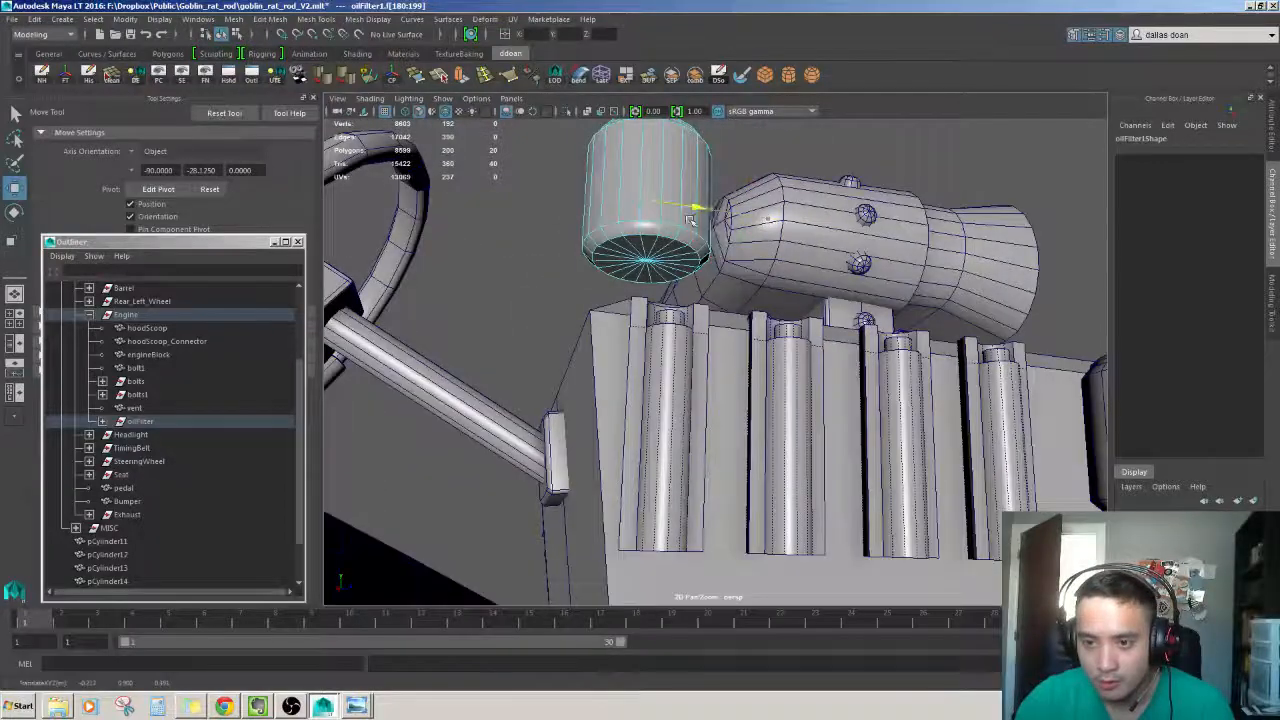
alt+drag(690, 219, 652, 160)
alt+drag(657, 239, 800, 362)
scroll(667, 333, up, 5)
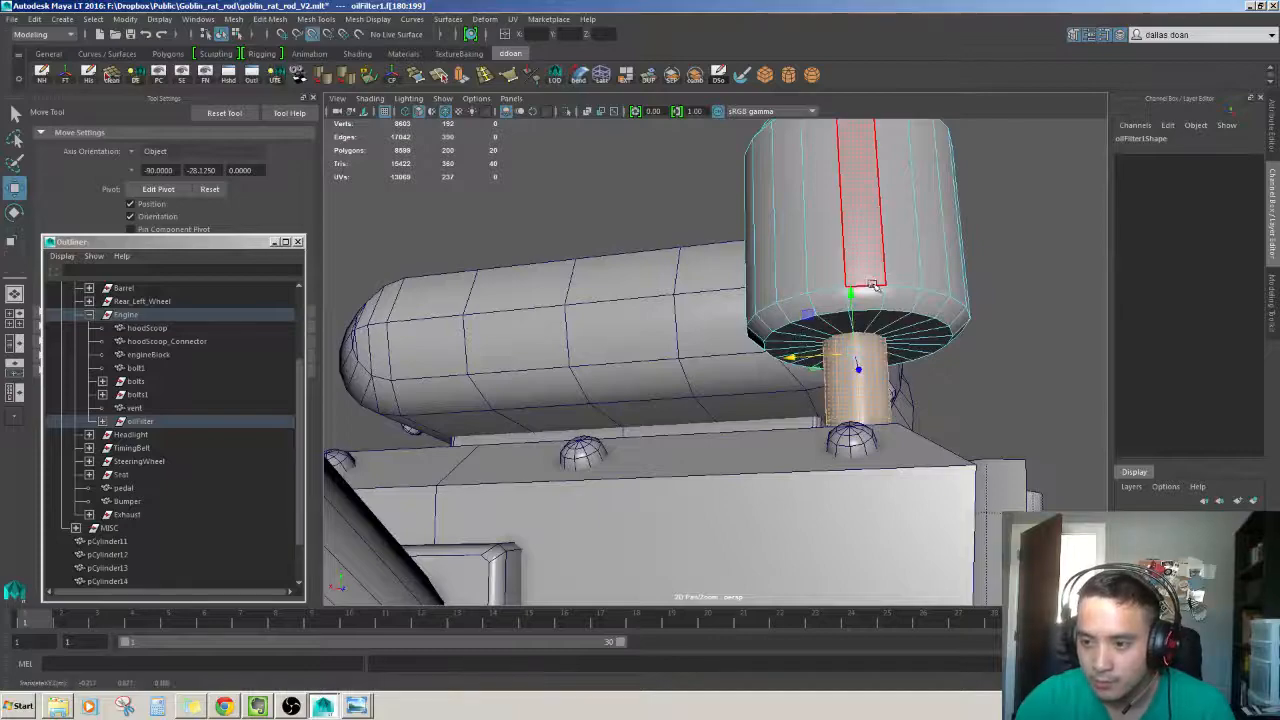
alt+drag(872, 286, 884, 350)
alt+drag(849, 288, 560, 300)
key(F8)
scroll(674, 417, down, 5)
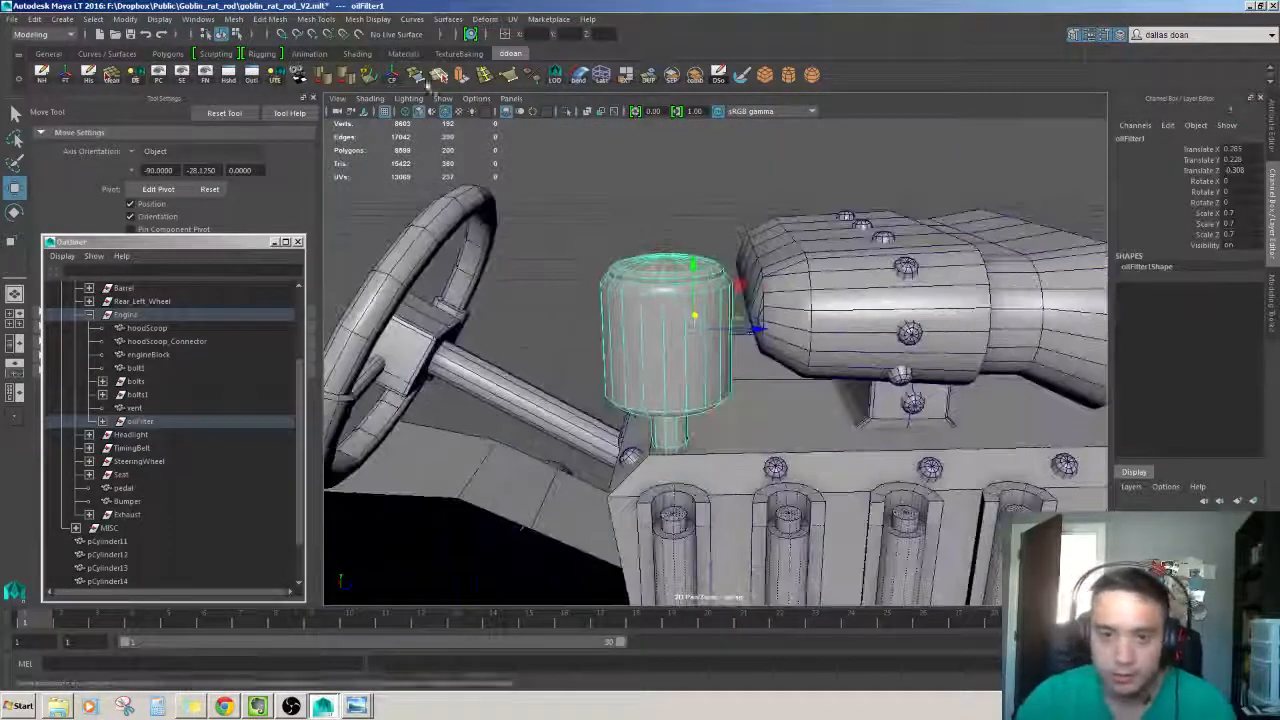
Shift the upright filter copy inward on top of the engine block and lower it so its stem meets the surface.
alt+drag(735, 335, 692, 345)
alt+drag(692, 345, 617, 328)
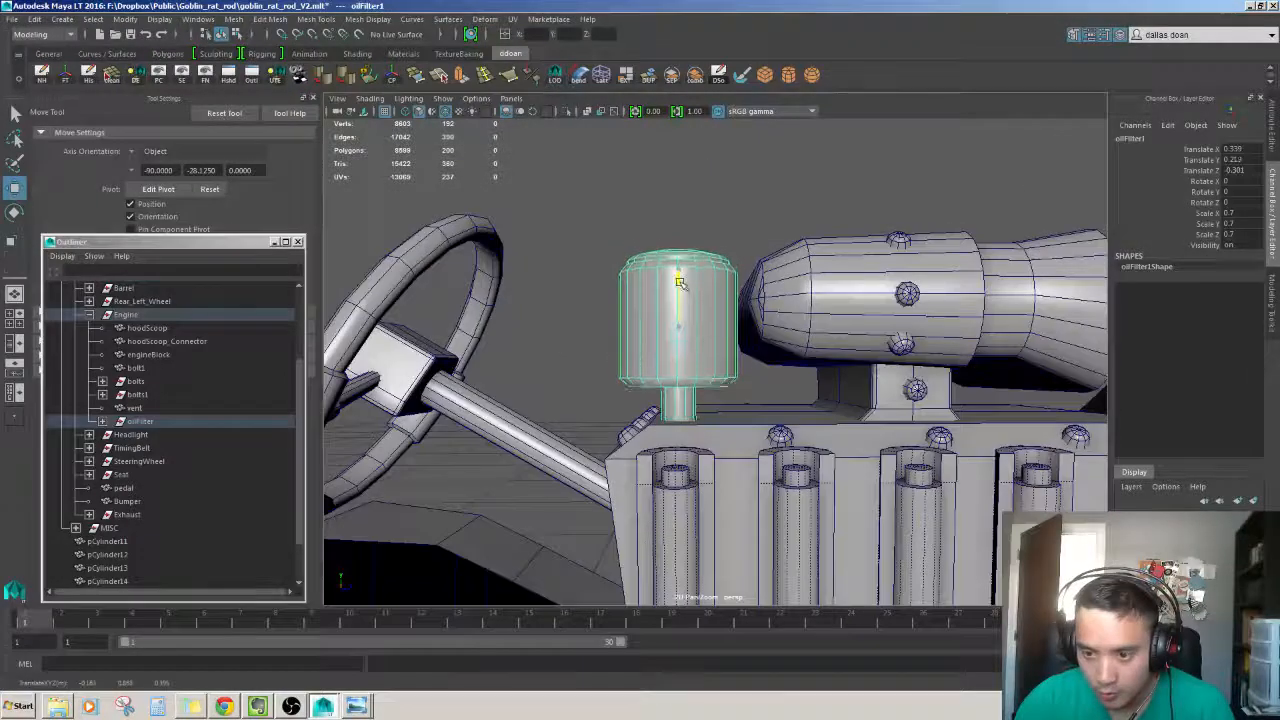
scroll(677, 293, down, 5)
alt+drag(677, 293, 765, 400)
click(891, 486)
alt+drag(891, 486, 910, 585)
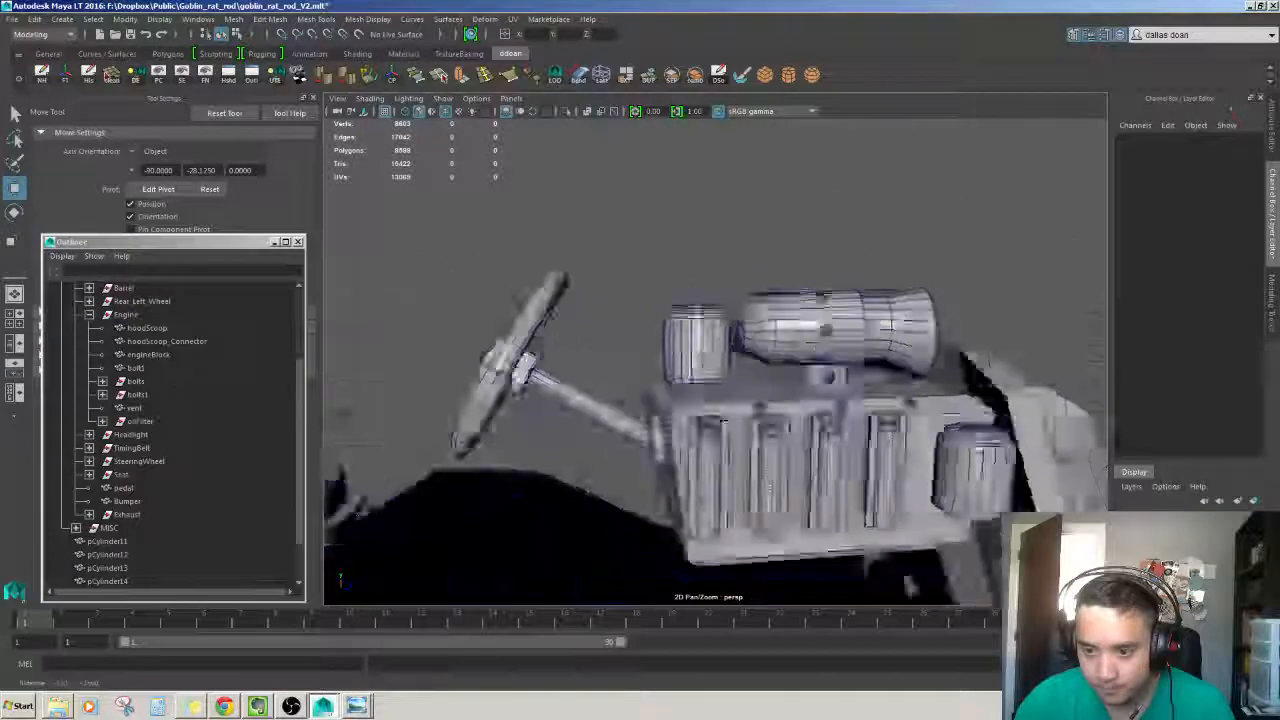
click(697, 369)
alt+drag(697, 369, 768, 355)
click(735, 223)
alt+drag(735, 223, 700, 300)
alt+right_drag(700, 300, 785, 340)
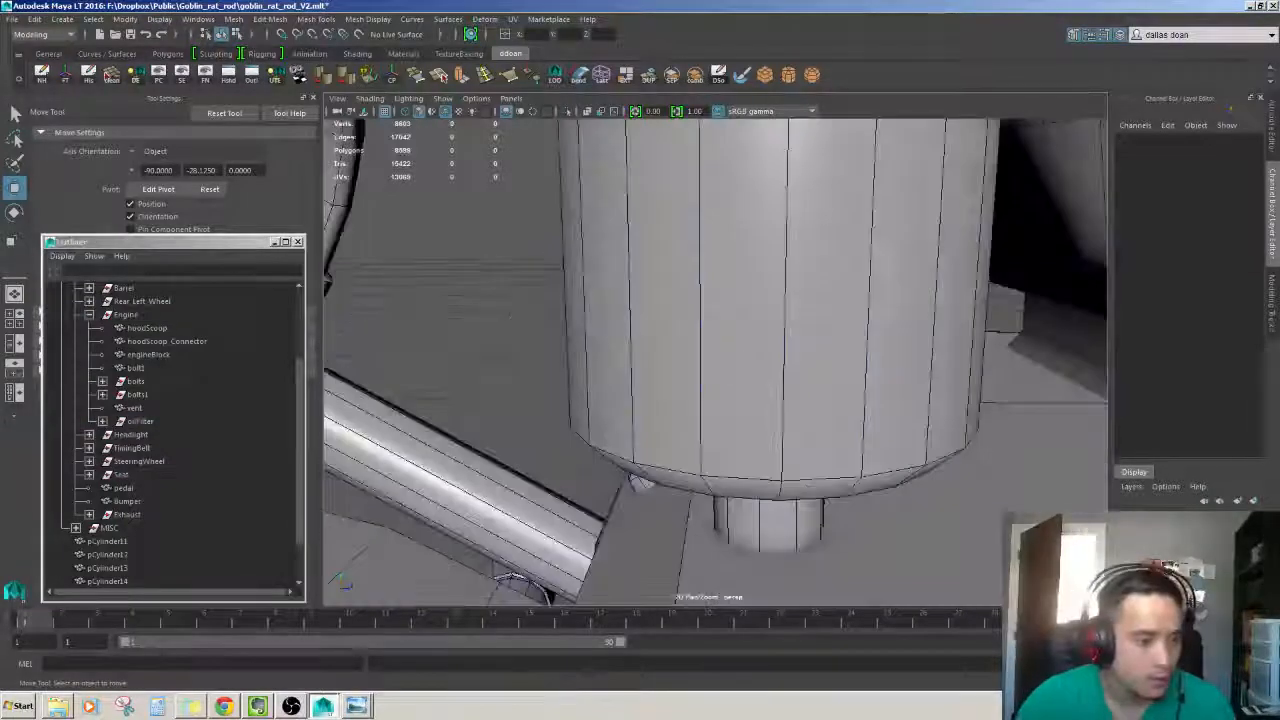
Select the edges of the upright filter copy's top cap, convert them to vertices and raise them to make a taller stepped cap.
alt+drag(785, 340, 779, 371)
alt+right_drag(779, 371, 722, 362)
alt+drag(722, 362, 738, 380)
click(742, 385)
alt+right_drag(742, 385, 768, 368)
alt+drag(768, 368, 762, 348)
key(F10)
click(760, 358)
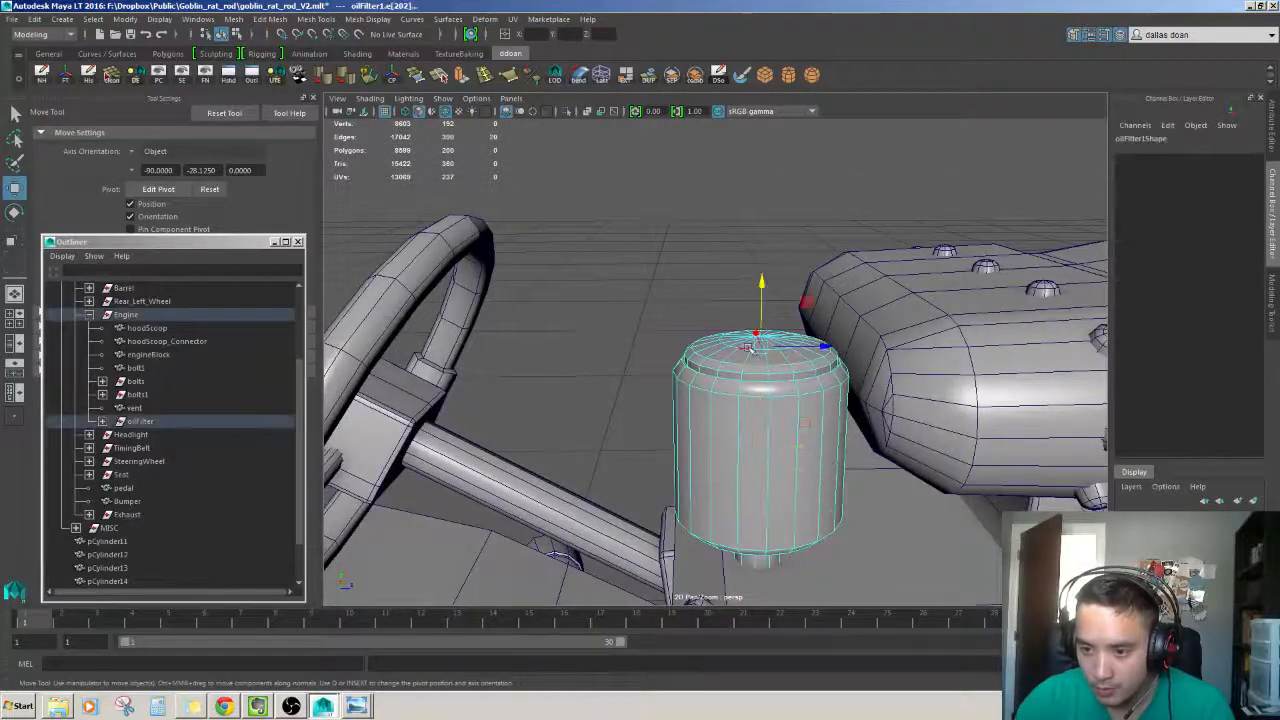
alt+right_drag(748, 347, 788, 358)
alt+drag(788, 358, 779, 371)
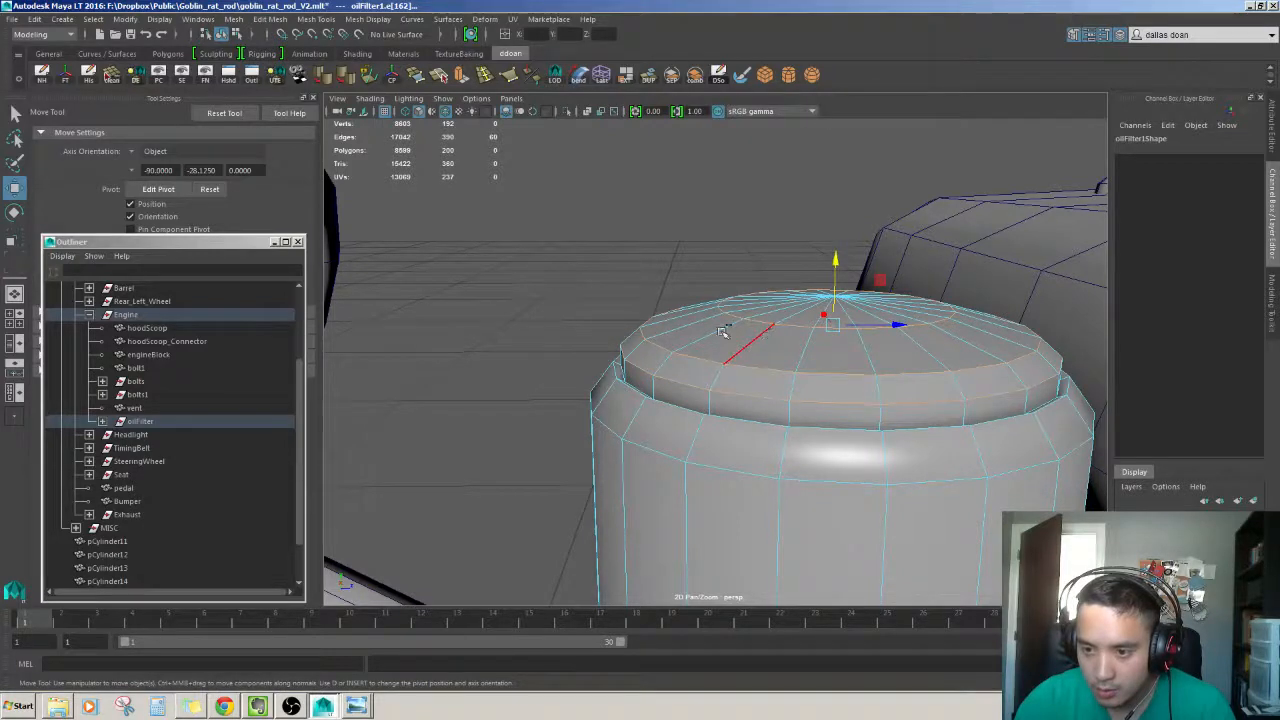
alt+drag(755, 322, 757, 338)
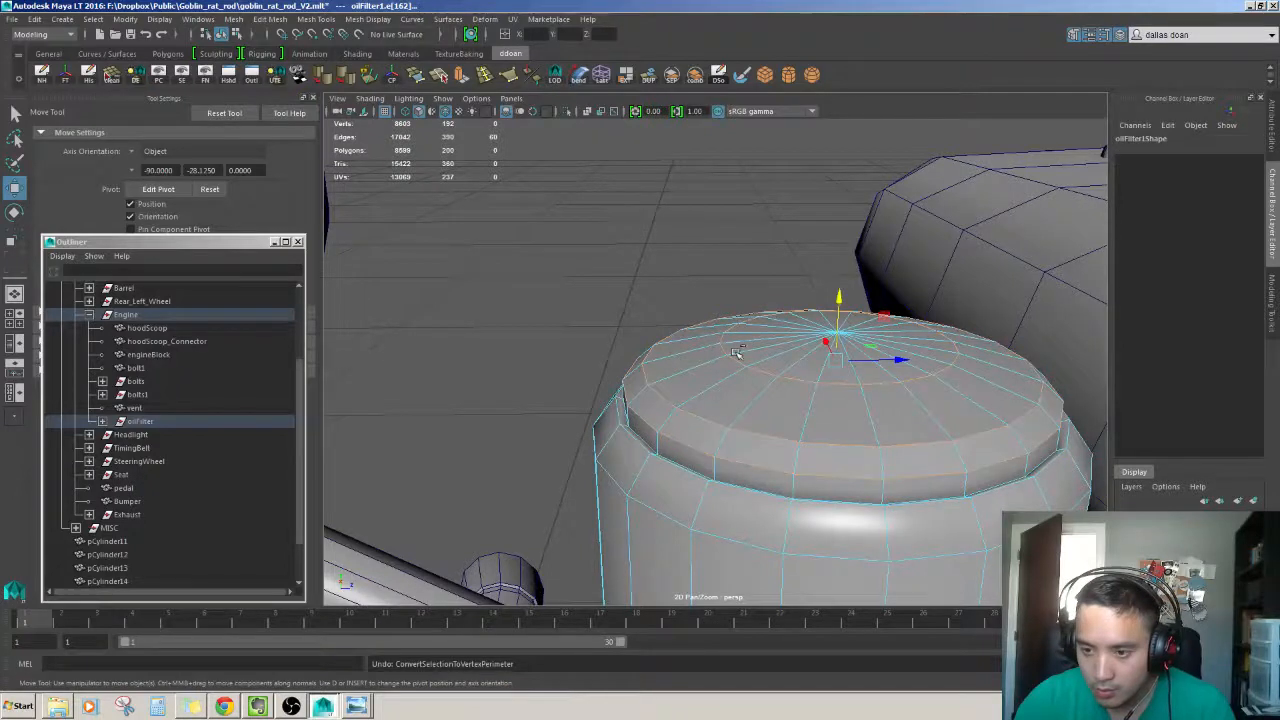
key(ctrl+F9)
alt+drag(662, 347, 714, 356)
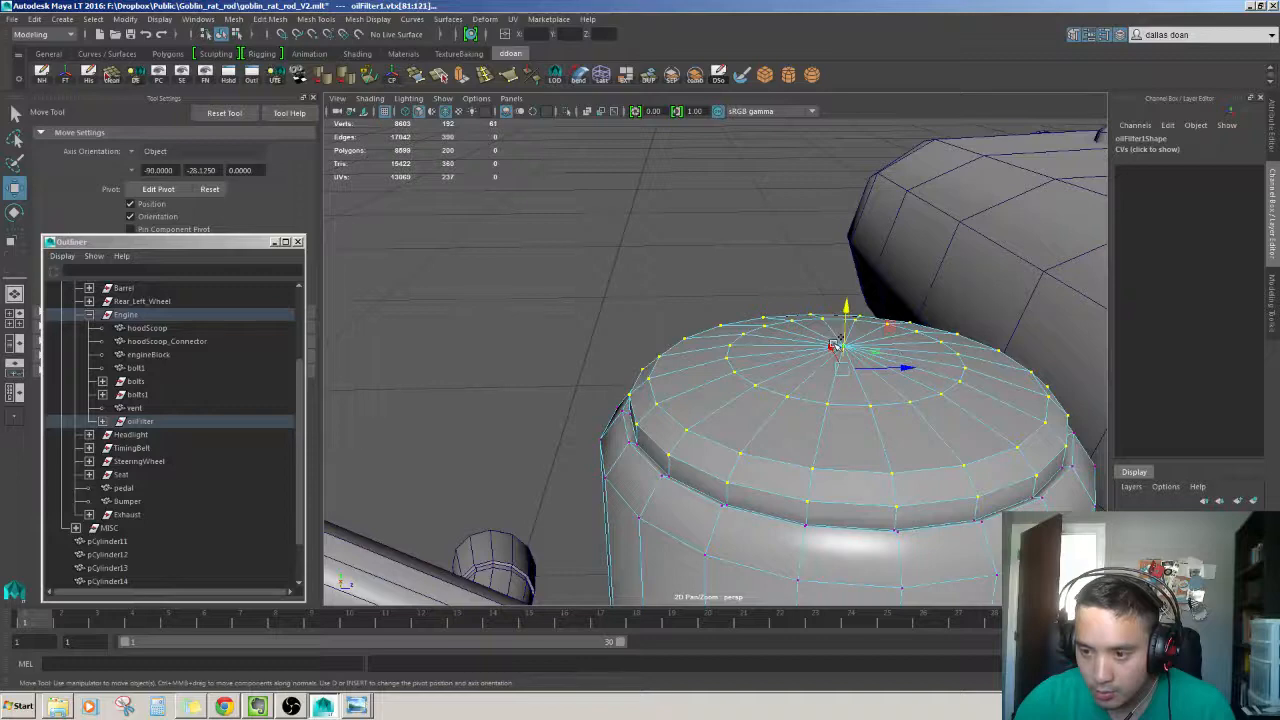
drag(846, 316, 849, 240)
alt+right_drag(849, 240, 808, 305)
alt+drag(808, 305, 826, 275)
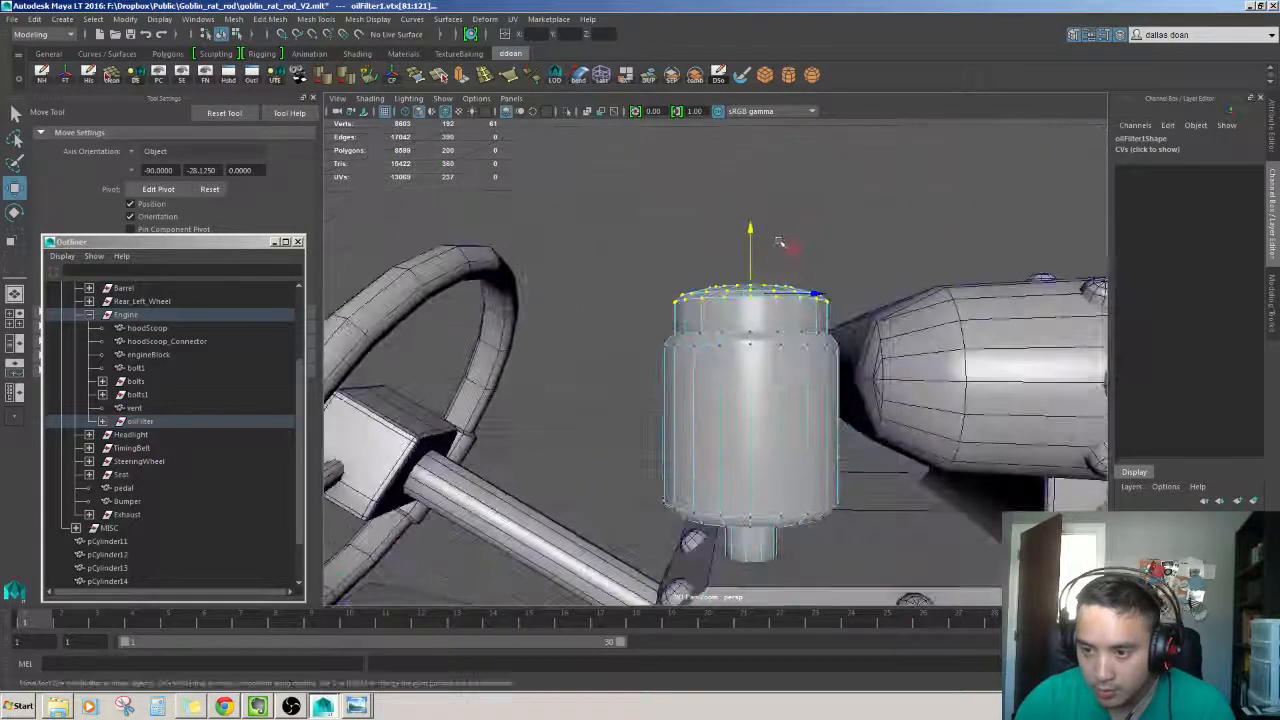
drag(752, 240, 743, 176)
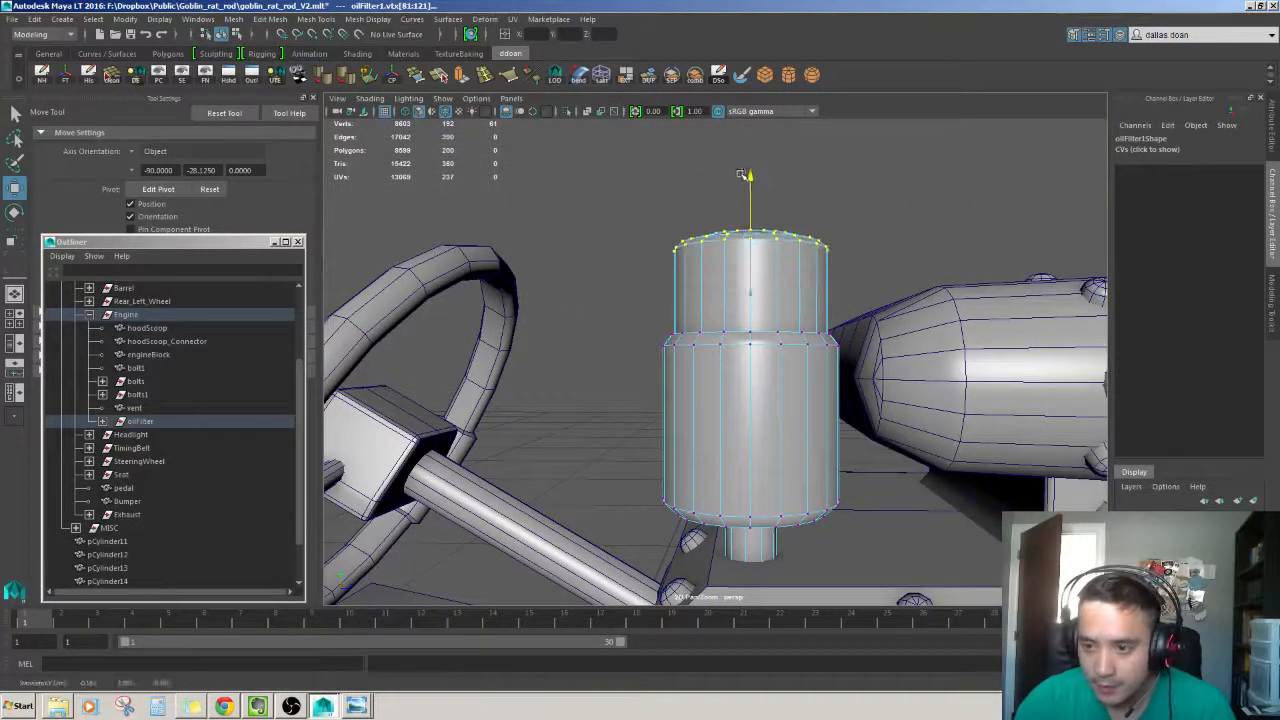
alt+right_drag(744, 185, 668, 250)
alt+drag(668, 250, 655, 335)
alt+right_drag(655, 335, 690, 400)
alt+drag(690, 400, 764, 310)
right_drag(765, 366, 823, 249)
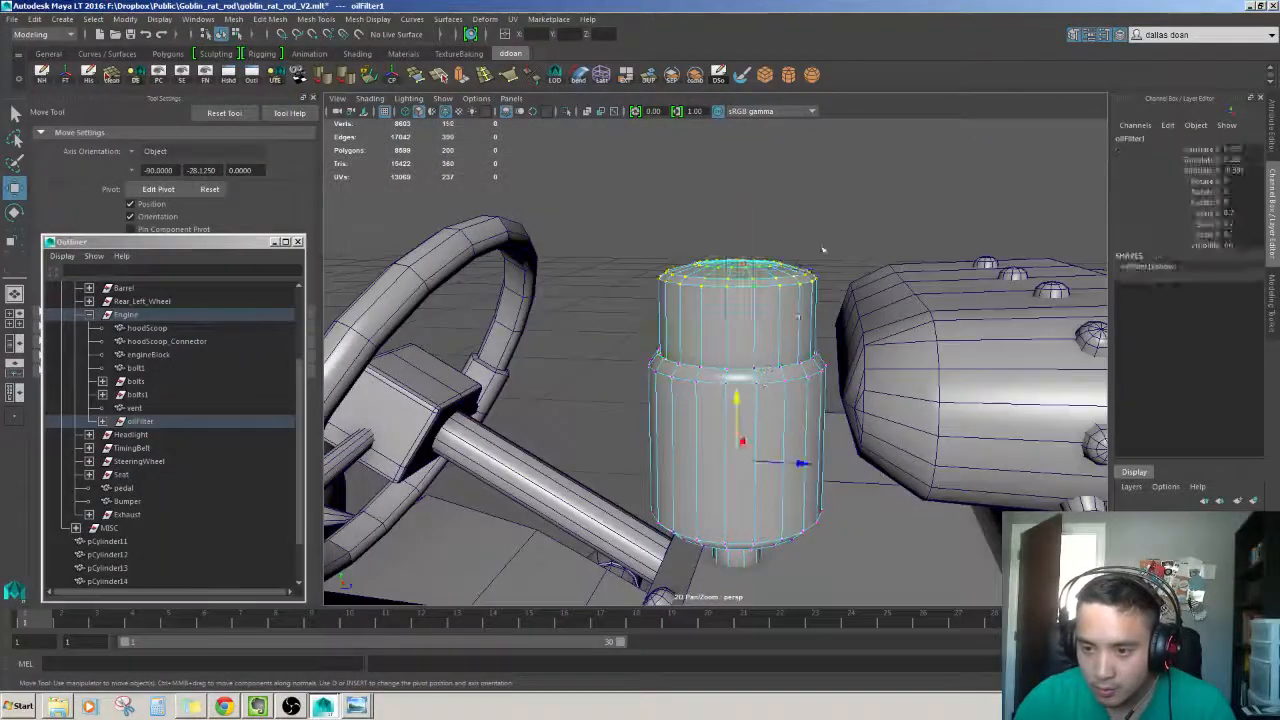
click(832, 198)
Soften the edge loops around the top rim of the filter copy's raised cap.
alt+drag(764, 343, 735, 372)
alt+right_drag(735, 372, 774, 397)
alt+drag(774, 397, 737, 437)
click(651, 475)
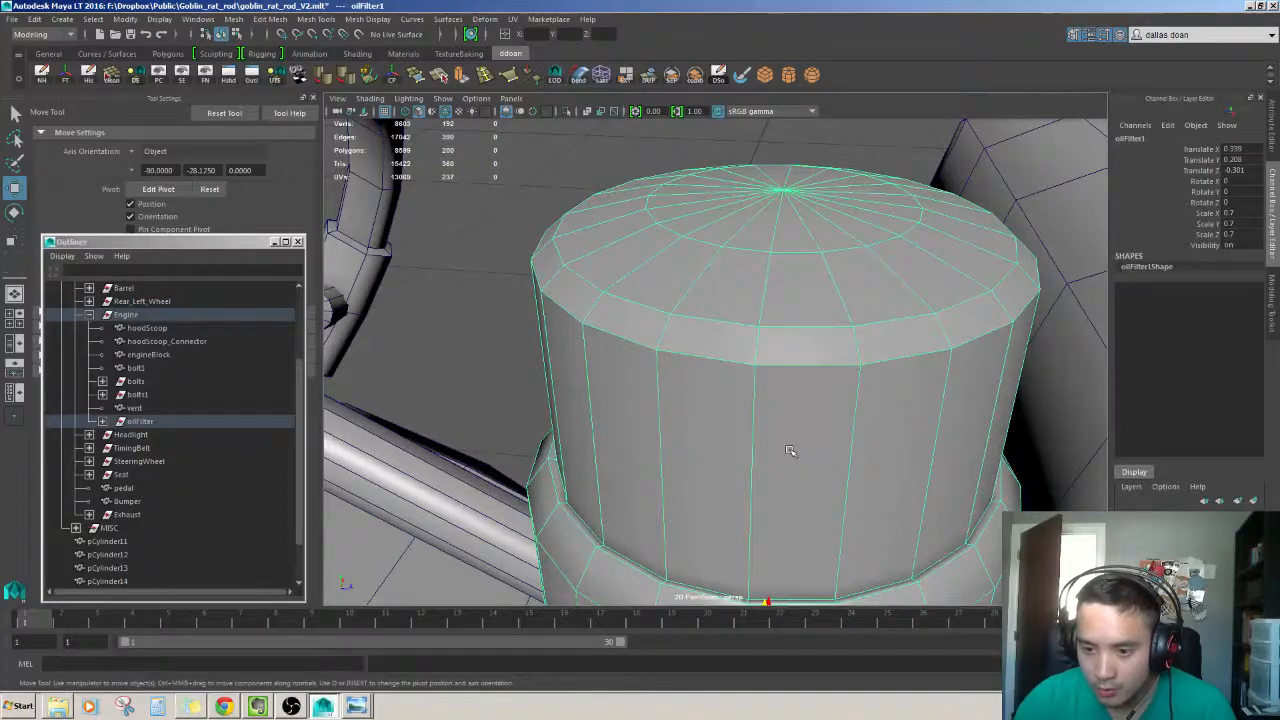
right_drag(705, 368, 705, 325)
double_click(702, 356)
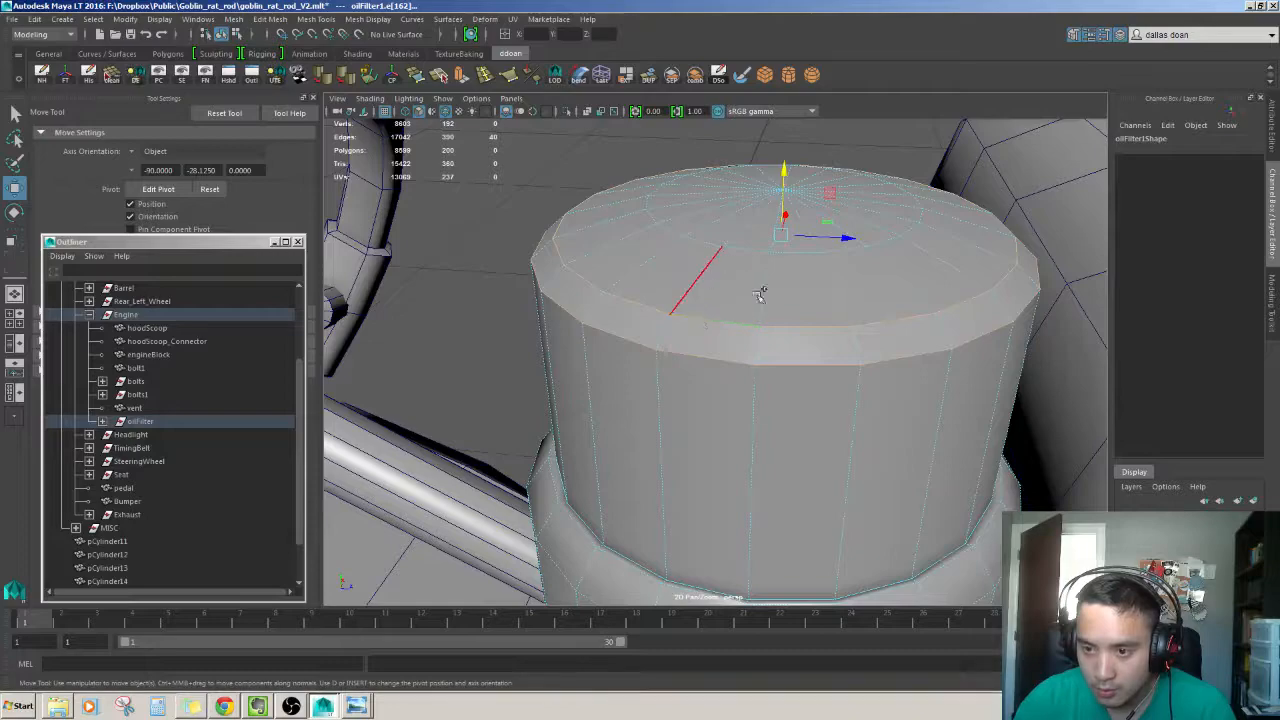
shift+right_drag(842, 276, 703, 291)
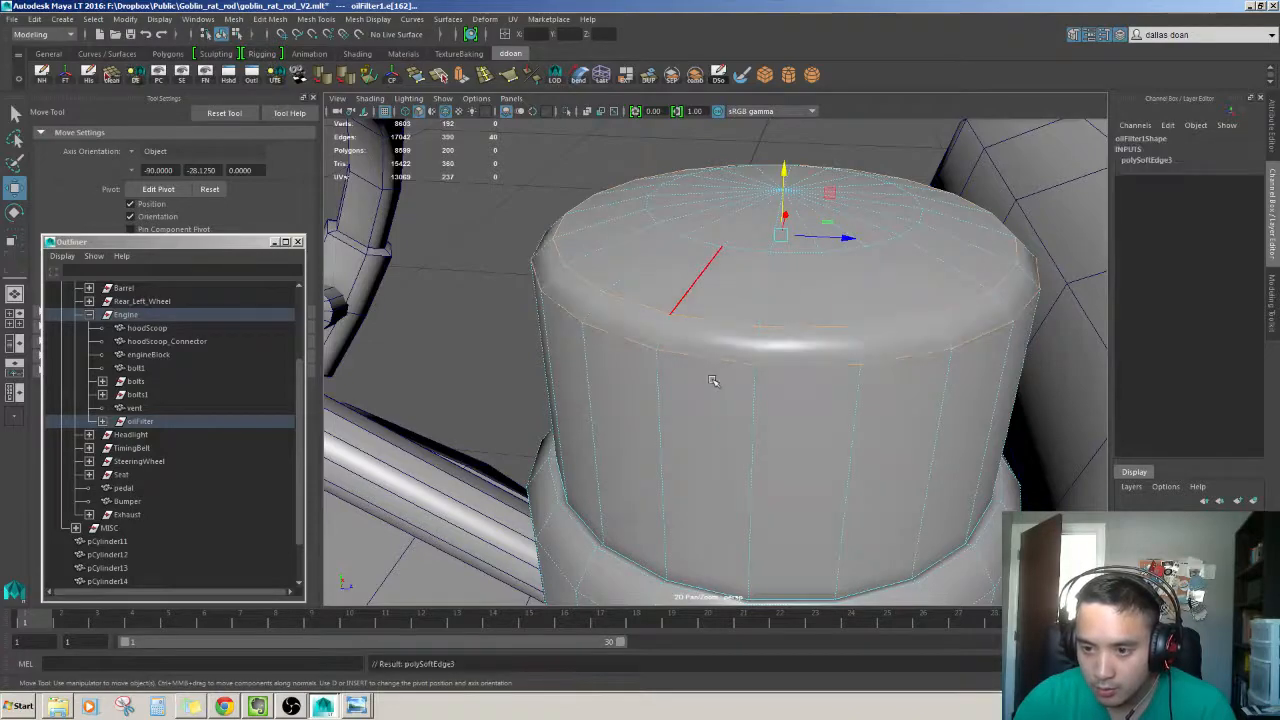
right_drag(712, 380, 752, 345)
alt+right_drag(752, 345, 690, 262)
click(690, 262)
alt+drag(690, 262, 640, 235)
alt+right_drag(640, 235, 703, 280)
alt+drag(703, 280, 629, 553)
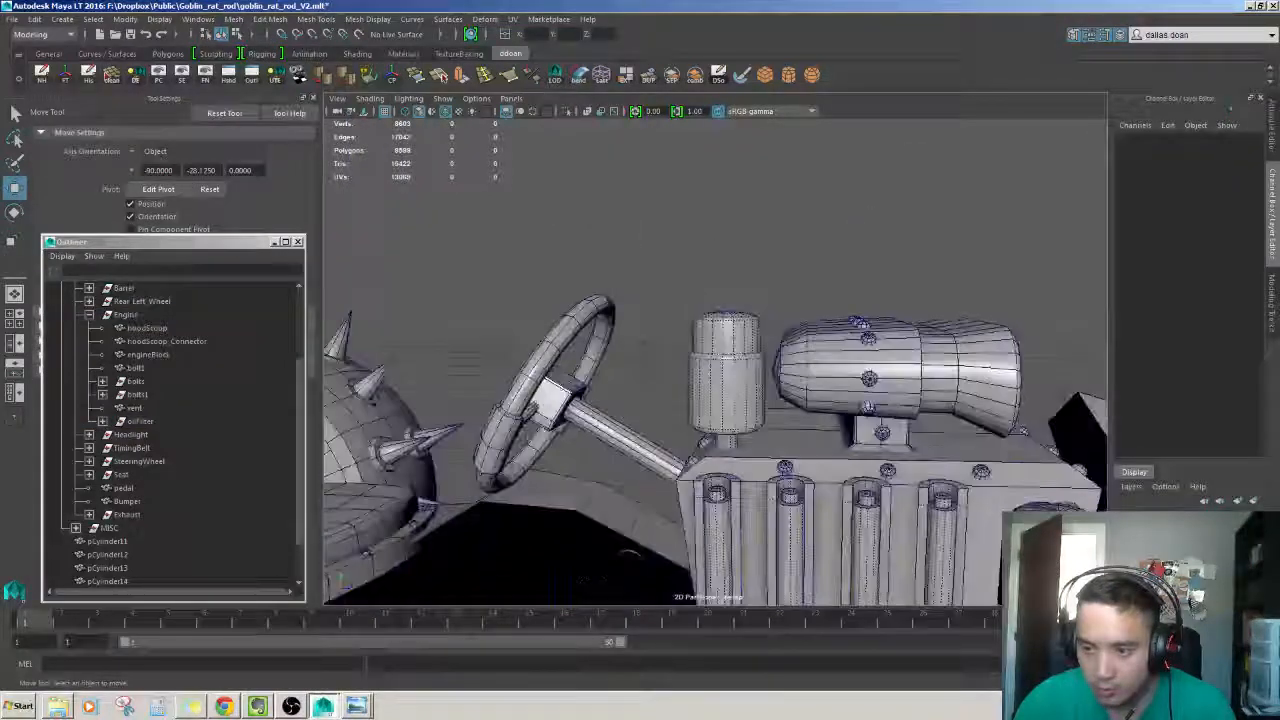
Adjust the edge hardness of the loop where the filter copy's narrower cap meets the wider body.
alt+right_drag(629, 553, 771, 277)
alt+drag(771, 277, 715, 290)
alt+right_drag(715, 290, 740, 310)
click(705, 312)
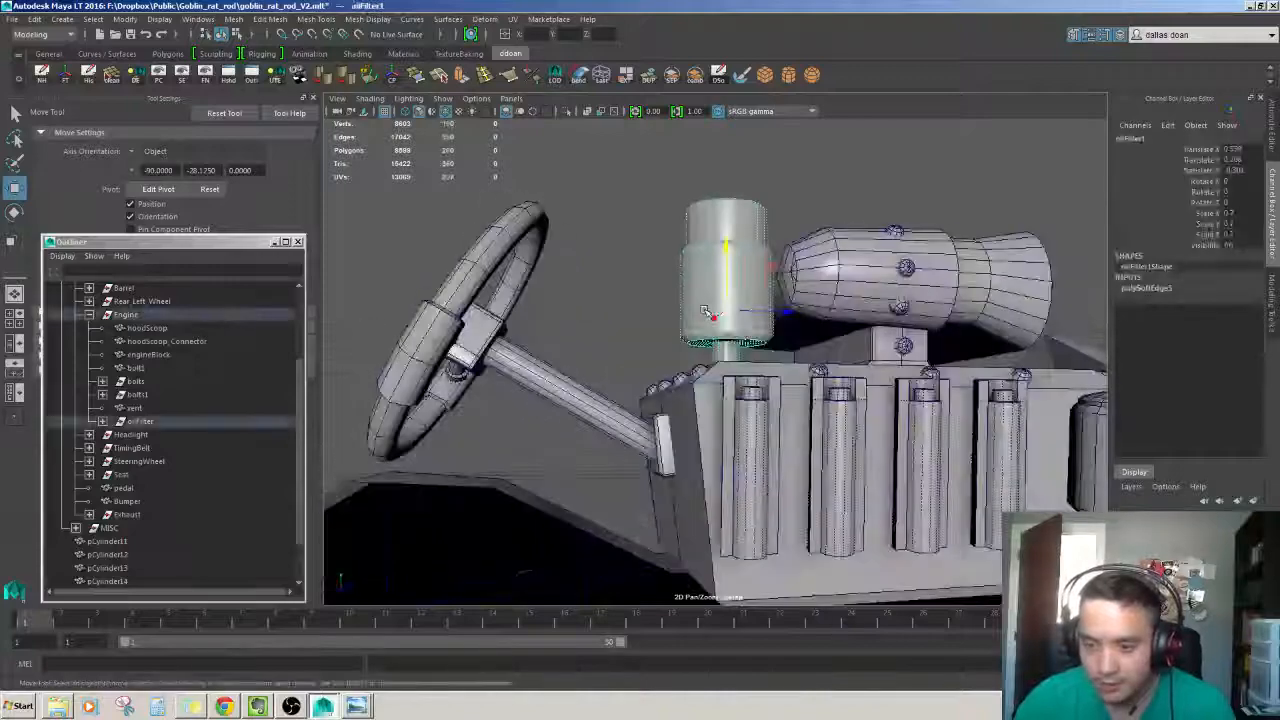
alt+drag(705, 312, 688, 322)
alt+right_drag(688, 322, 765, 290)
alt+drag(700, 270, 640, 338)
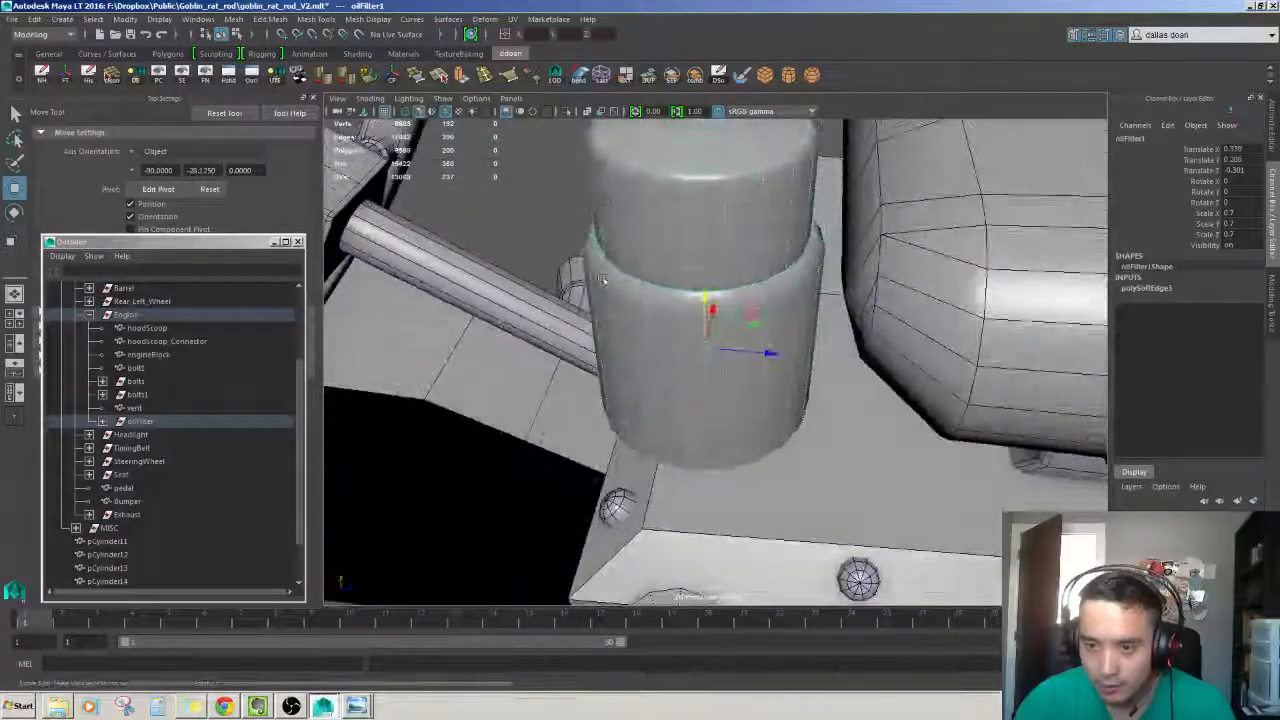
key(F10)
click(677, 284)
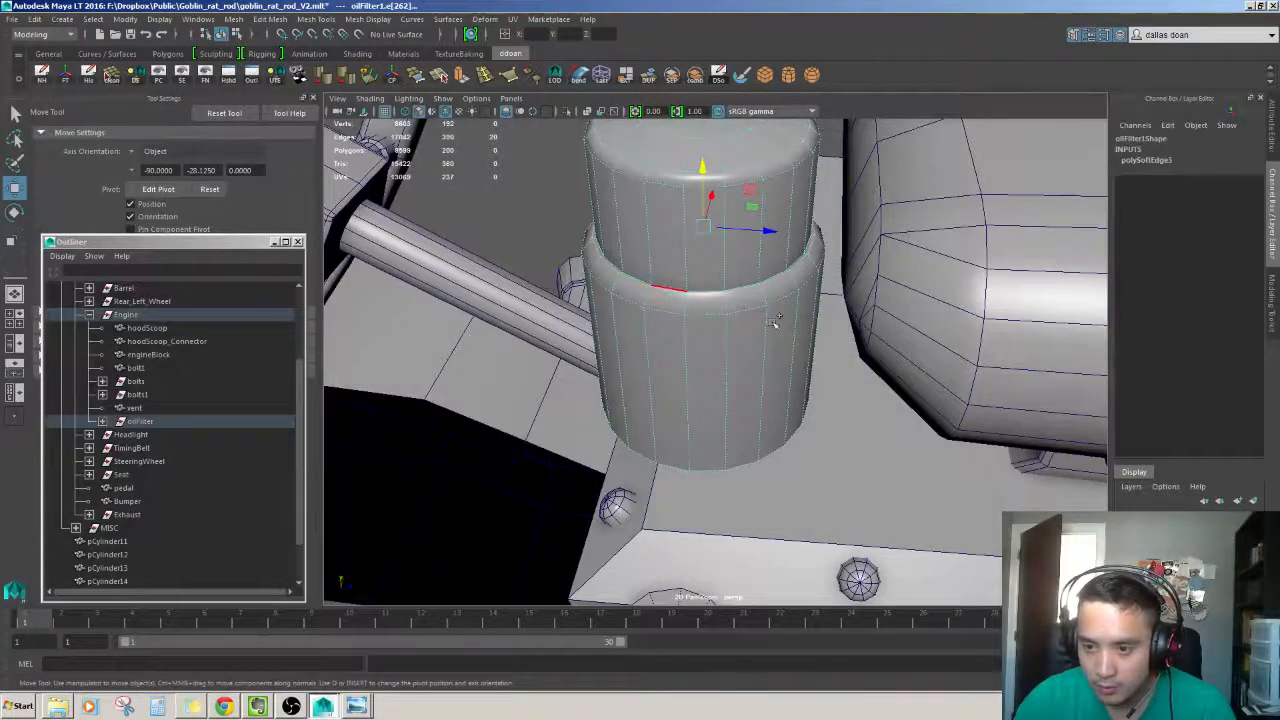
shift+right_drag(775, 322, 705, 290)
alt+drag(705, 290, 692, 228)
key(F8)
key(f)
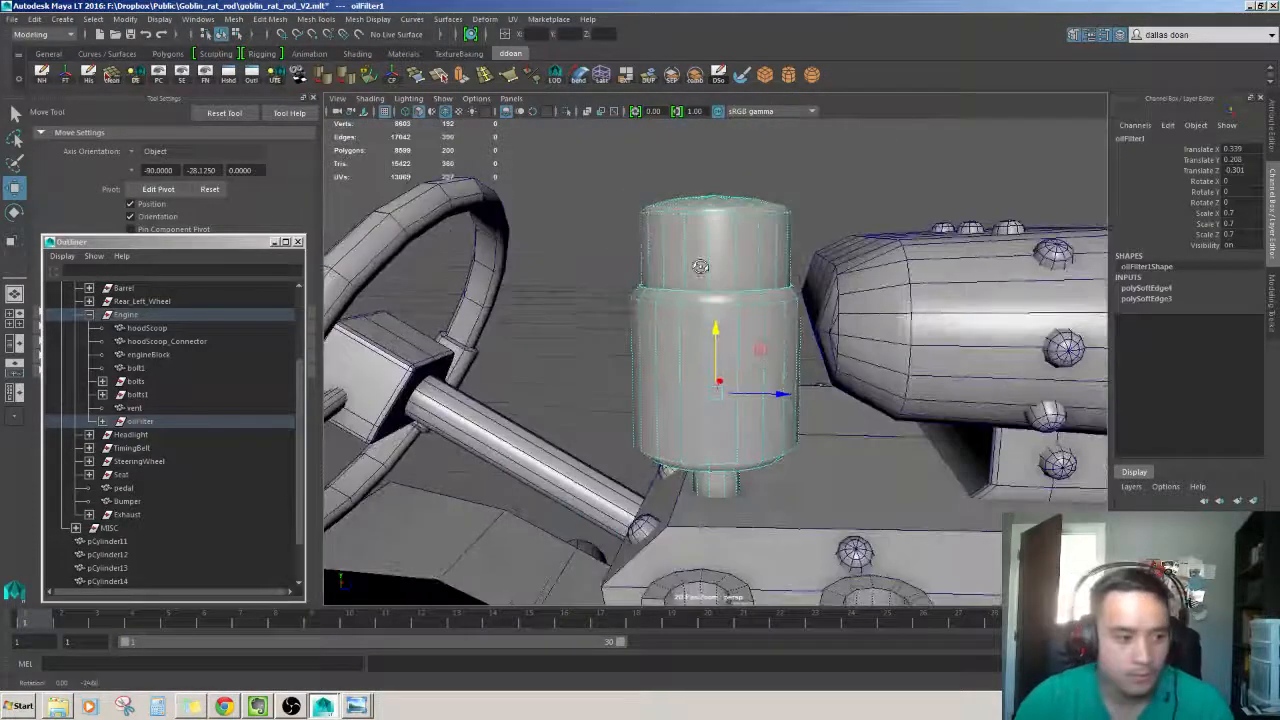
Select the vertices of the filter copy's cap and shoulder and lower them to shorten the main body.
alt+drag(700, 266, 722, 306)
scroll(699, 299, up, 5)
scroll(676, 260, down, 8)
click(674, 246)
scroll(700, 300, down, 2)
scroll(626, 277, down, 5)
scroll(660, 288, up, 4)
scroll(757, 330, up, 4)
click(725, 308)
scroll(725, 308, up, 2)
right_drag(722, 306, 652, 302)
drag(596, 200, 800, 308)
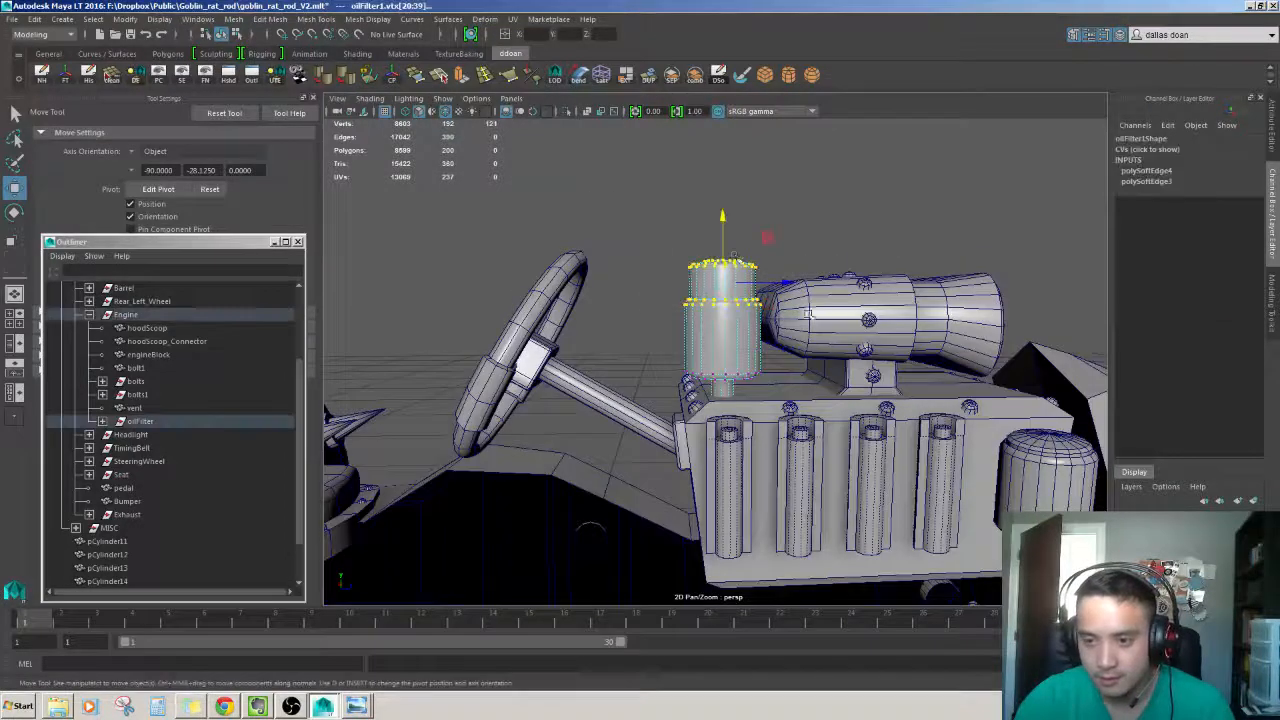
mouse_move(719, 240)
alt+mouse_down()
mouse_move(706, 284)
mouse_move(716, 242)
alt+mouse_up()
Lower only the cap's top vertices to shorten the filter copy's upper section.
drag(600, 234, 775, 305)
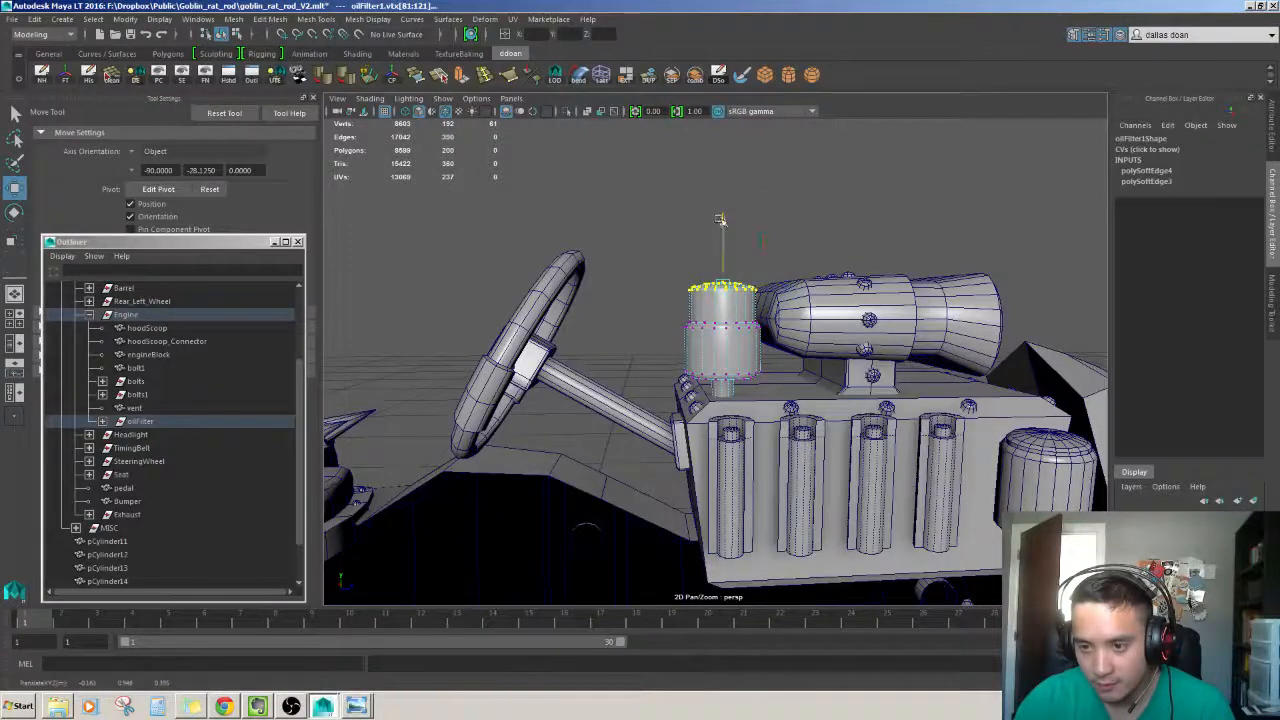
mouse_move(721, 260)
alt+mouse_down()
mouse_move(800, 312)
mouse_move(735, 268)
alt+mouse_up()
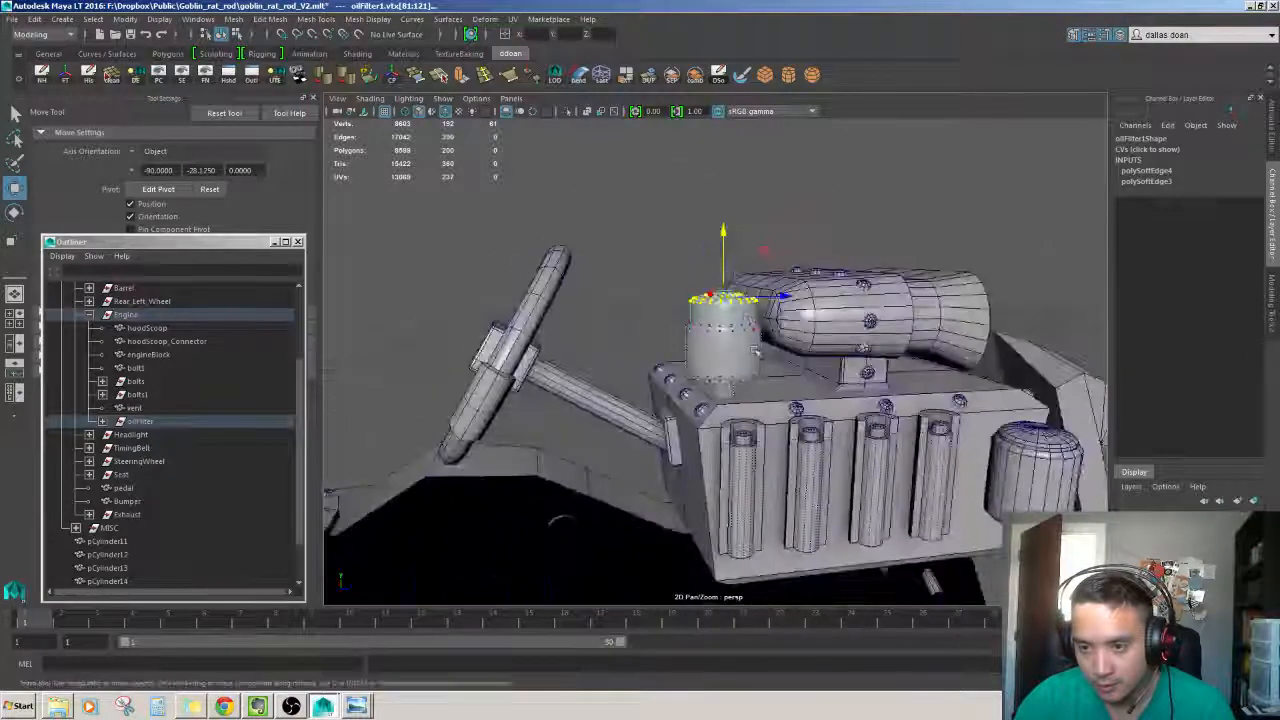
right_drag(720, 438, 743, 417)
click(600, 240)
Examine the shortened filter copy's proportions against the engine and the whole car from several angles.
scroll(590, 242, down, 6)
alt+drag(540, 245, 427, 253)
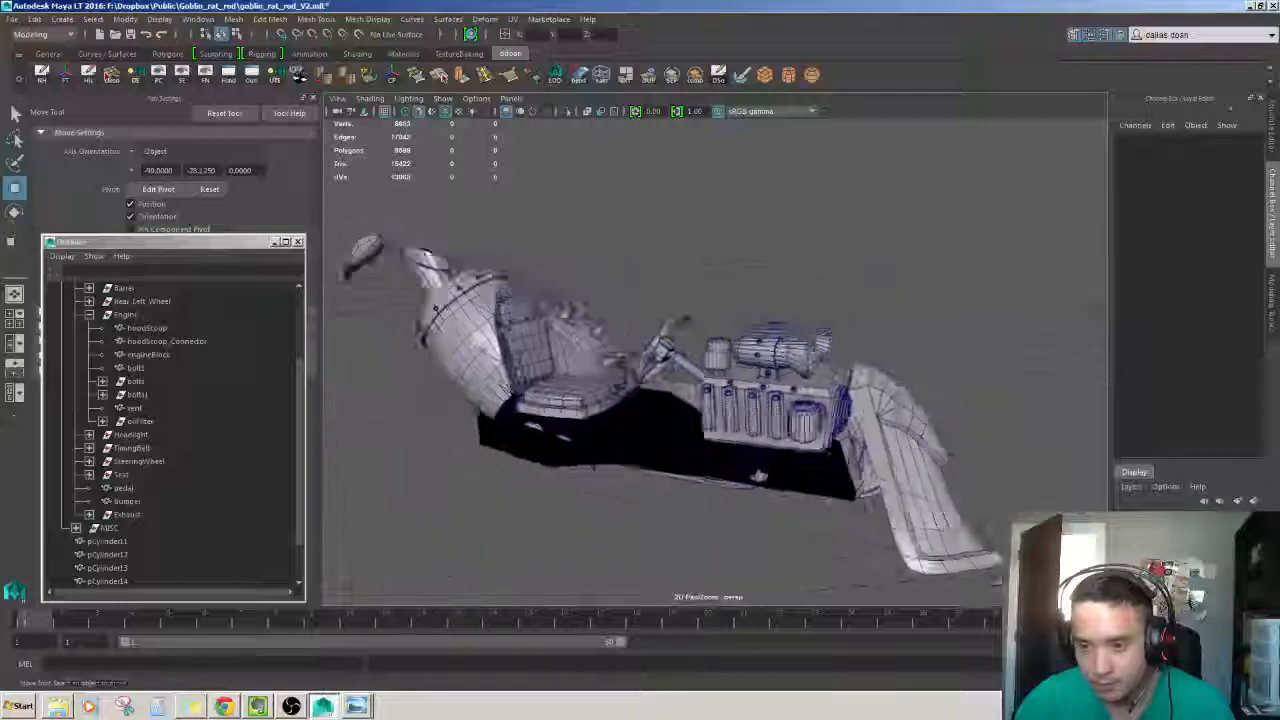
scroll(755, 355, up, 5)
alt+drag(550, 311, 780, 358)
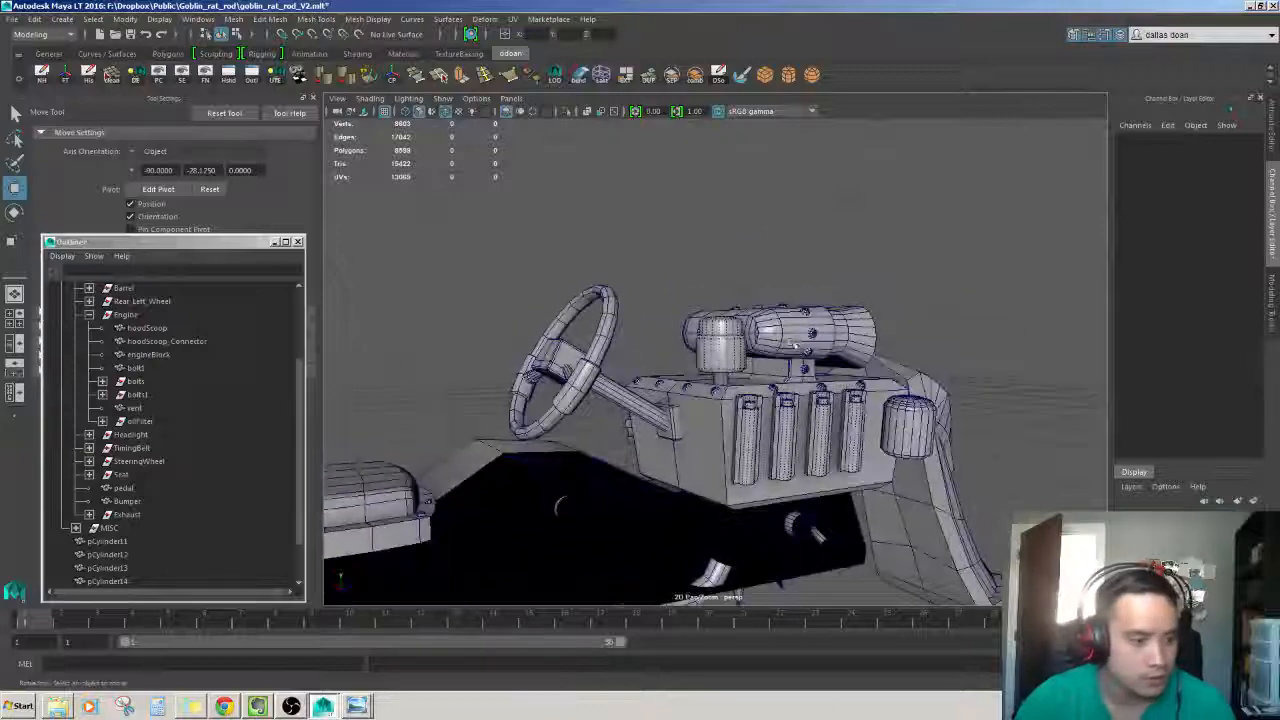
alt+drag(731, 314, 871, 277)
scroll(707, 366, up, 5)
scroll(706, 367, down, 3)
scroll(634, 260, down, 2)
scroll(580, 302, down, 4)
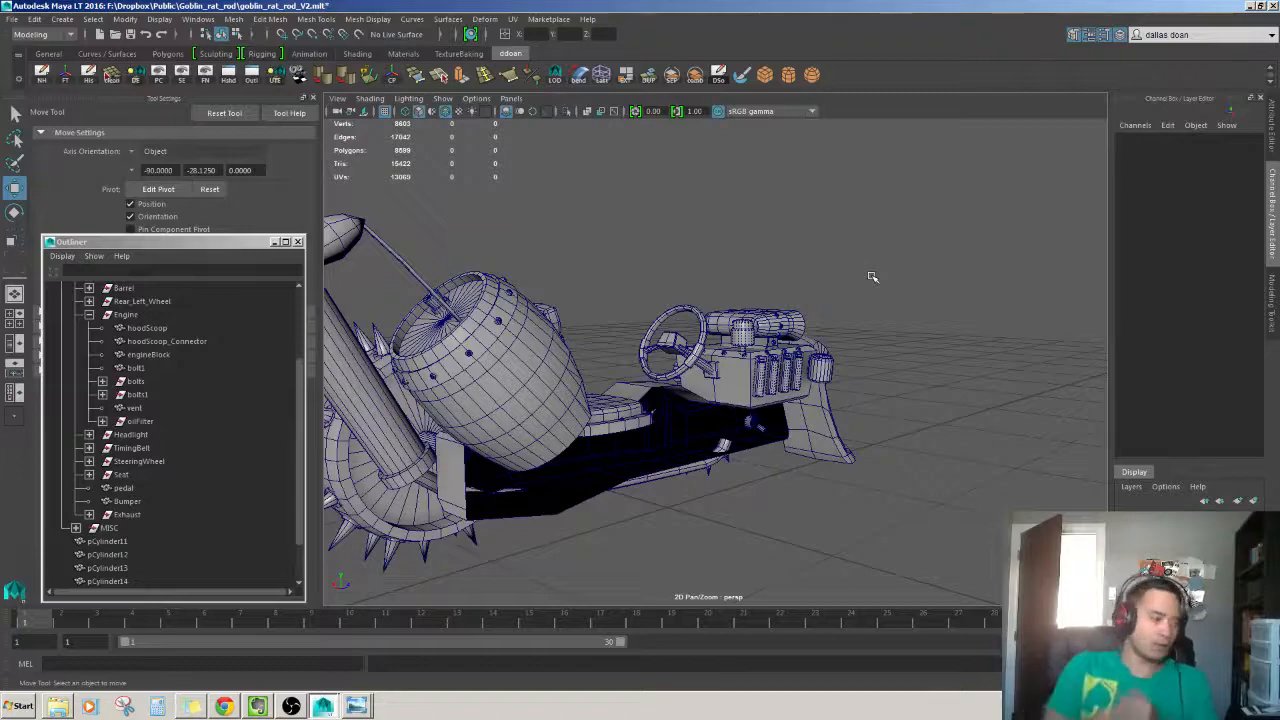
scroll(872, 277, up, 4)
alt+drag(872, 277, 826, 374)
scroll(766, 457, up, 2)
Compare the filter copy on top of the engine block with the side-mounted oil filter.
click(747, 338)
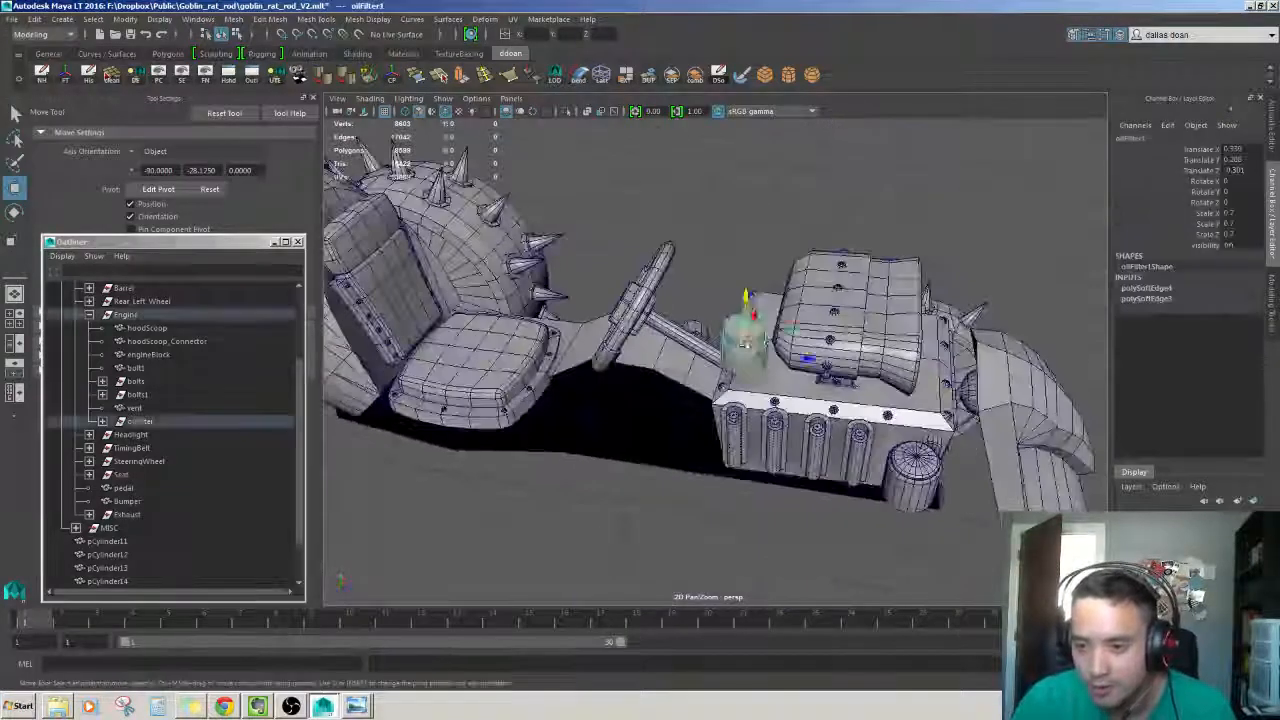
key(f)
scroll(745, 335, down, 3)
alt+drag(745, 335, 734, 223)
click(734, 223)
scroll(745, 300, up, 5)
scroll(745, 300, down, 10)
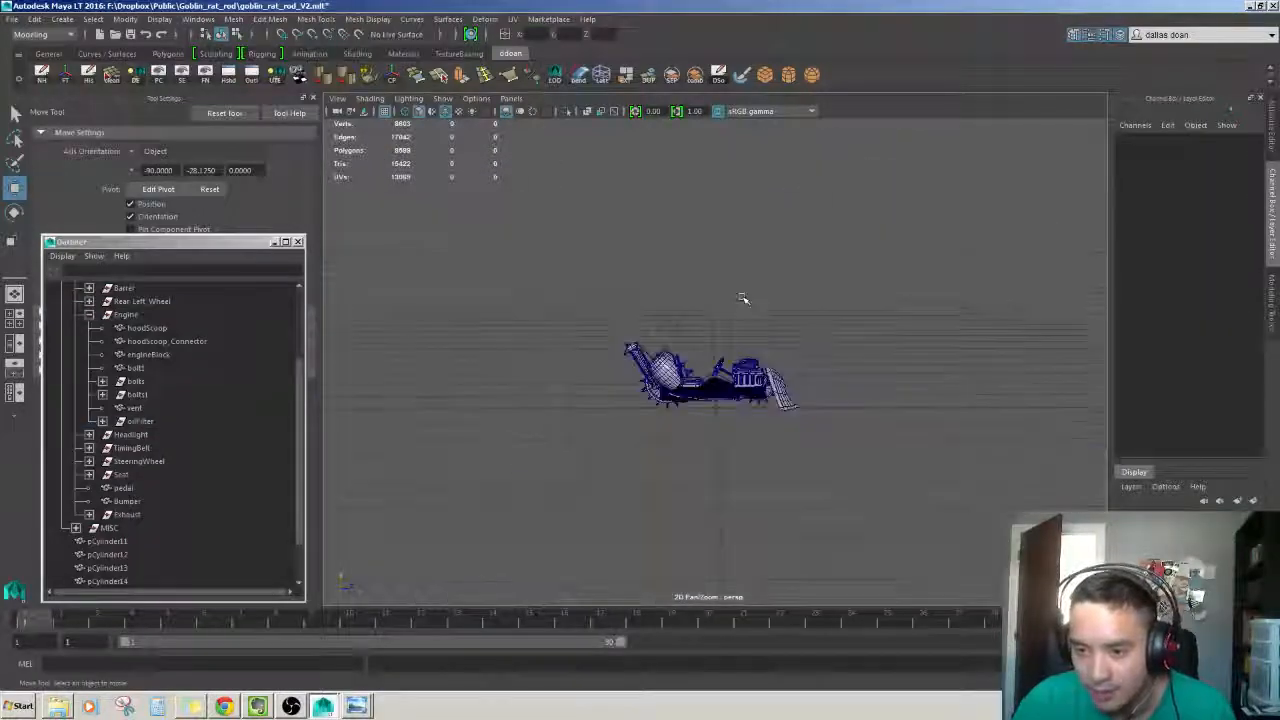
click(768, 385)
key(f)
alt+drag(812, 372, 775, 324)
scroll(851, 340, down, 3)
scroll(868, 374, down, 3)
click(836, 450)
scroll(836, 450, up, 2)
alt+drag(836, 450, 740, 330)
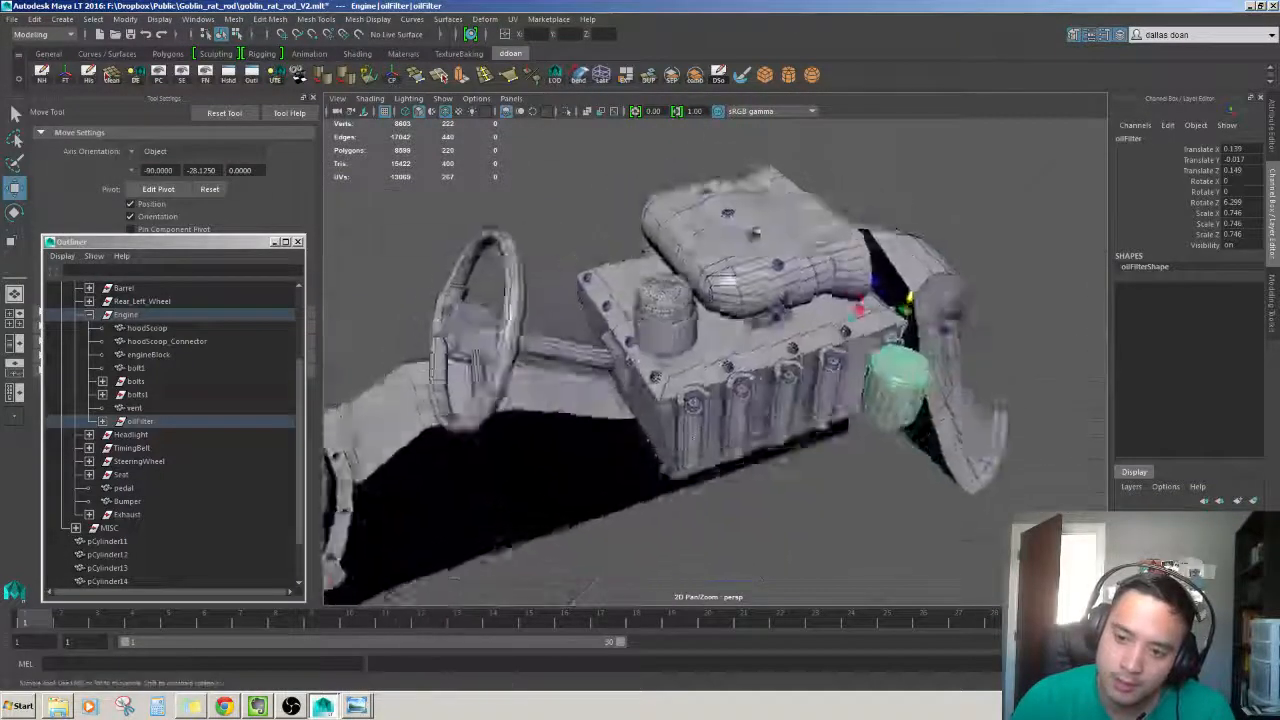
Move the filter copy across the top of the engine block to the timing-belt side, at about 0.69 in Translate X.
alt+drag(570, 590, 740, 585)
alt+drag(634, 337, 721, 340)
click(664, 300)
drag(721, 340, 772, 292)
drag(510, 323, 501, 324)
alt+drag(501, 324, 580, 298)
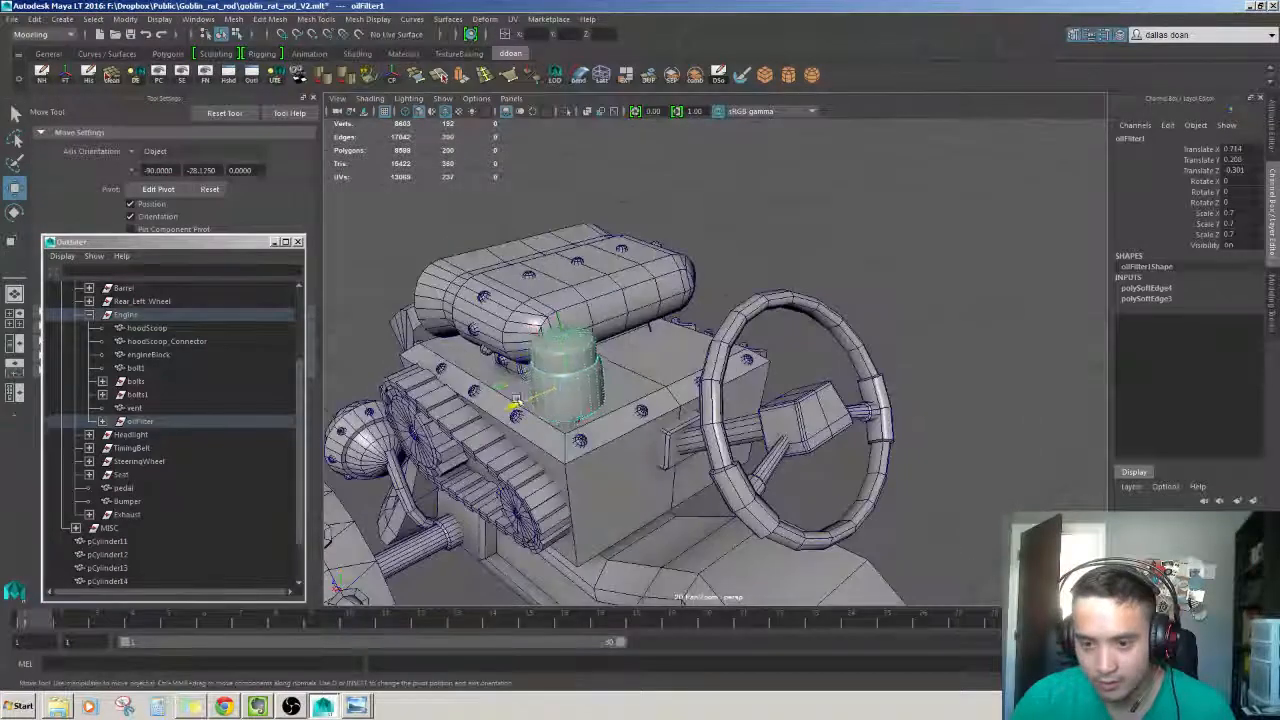
drag(516, 400, 526, 396)
alt+drag(526, 396, 811, 283)
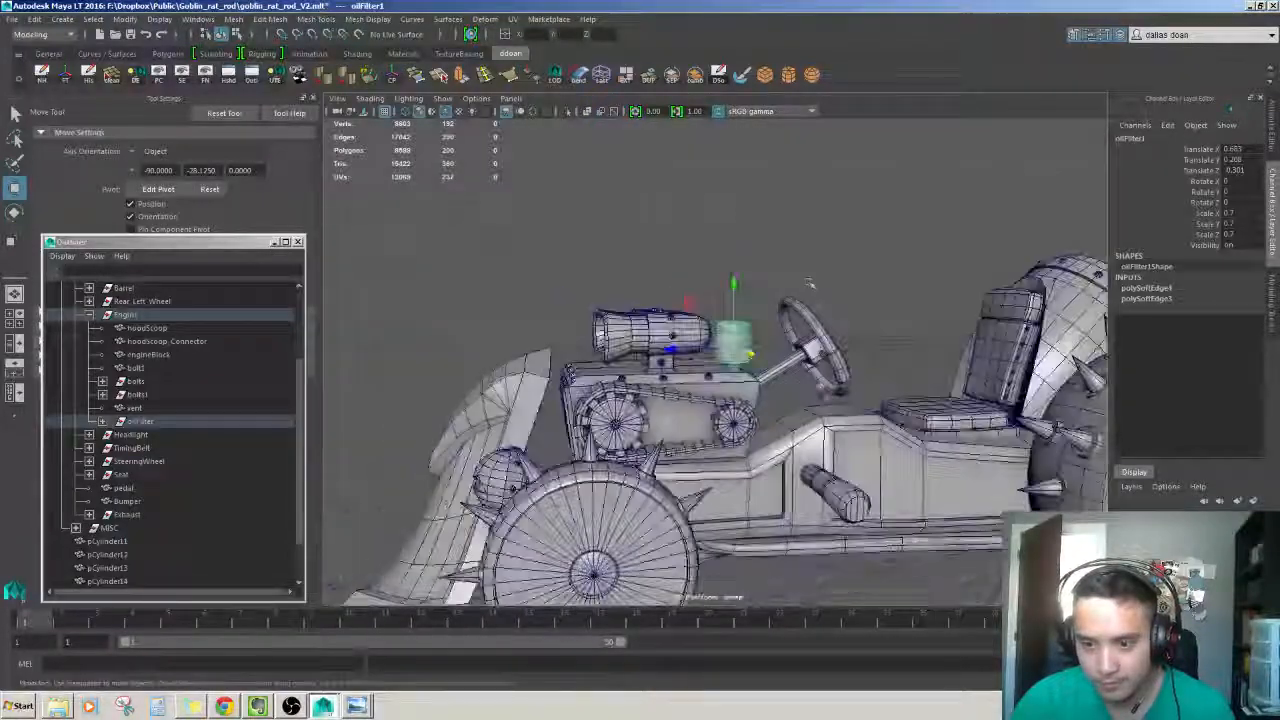
click(811, 283)
Check the filter copy's new placement from the driver's seat, both sides of the engine and the full car.
alt+middle_drag(736, 326, 730, 266)
alt+drag(338, 512, 358, 460)
alt+drag(688, 292, 692, 318)
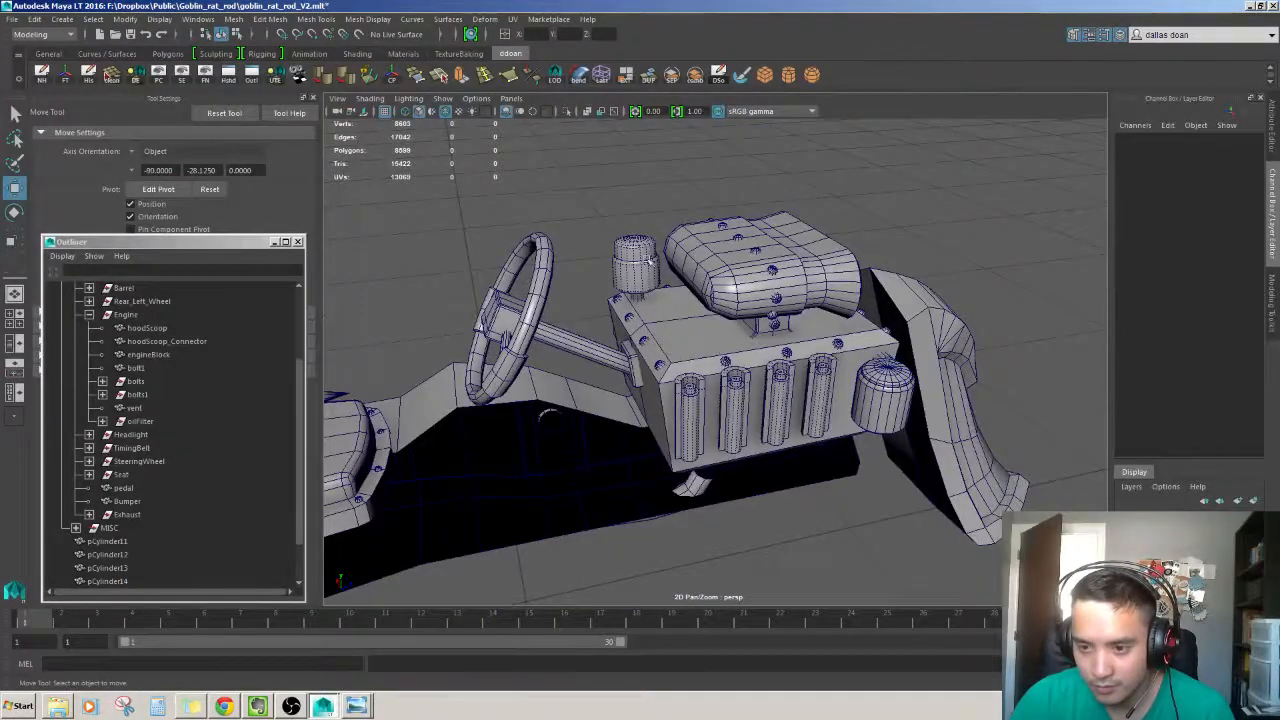
alt+drag(649, 258, 670, 201)
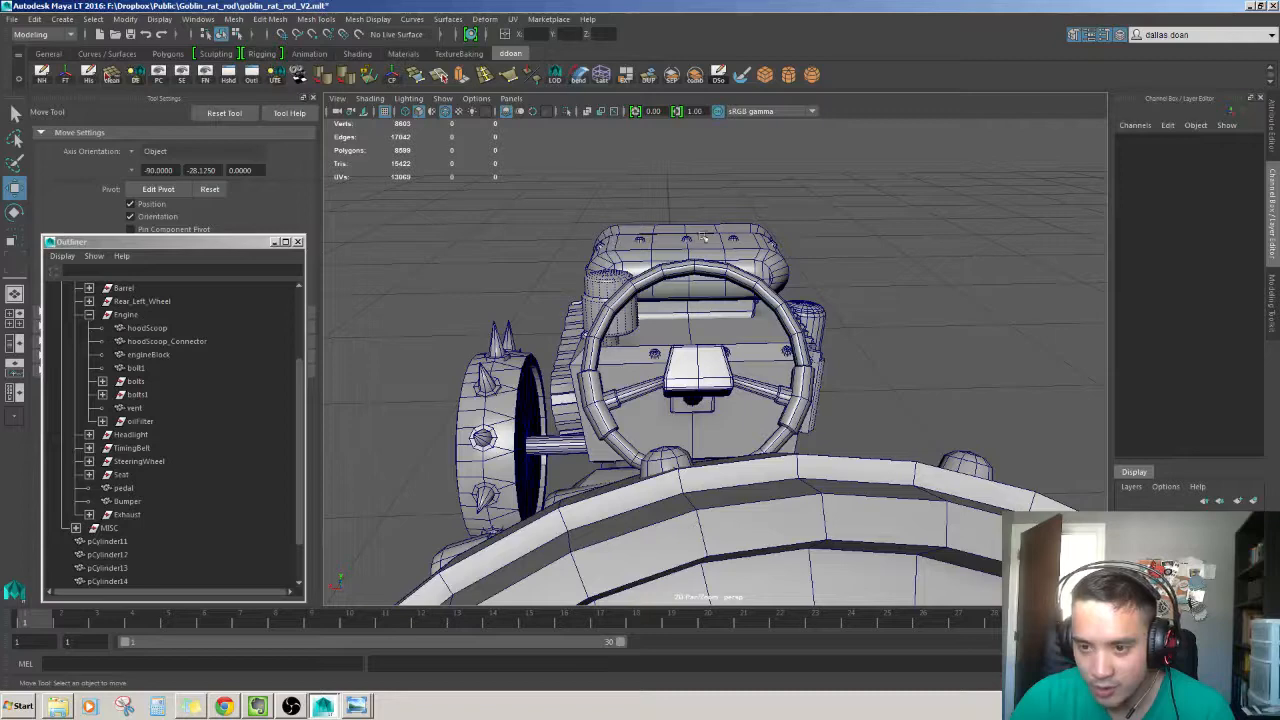
alt+drag(795, 302, 686, 280)
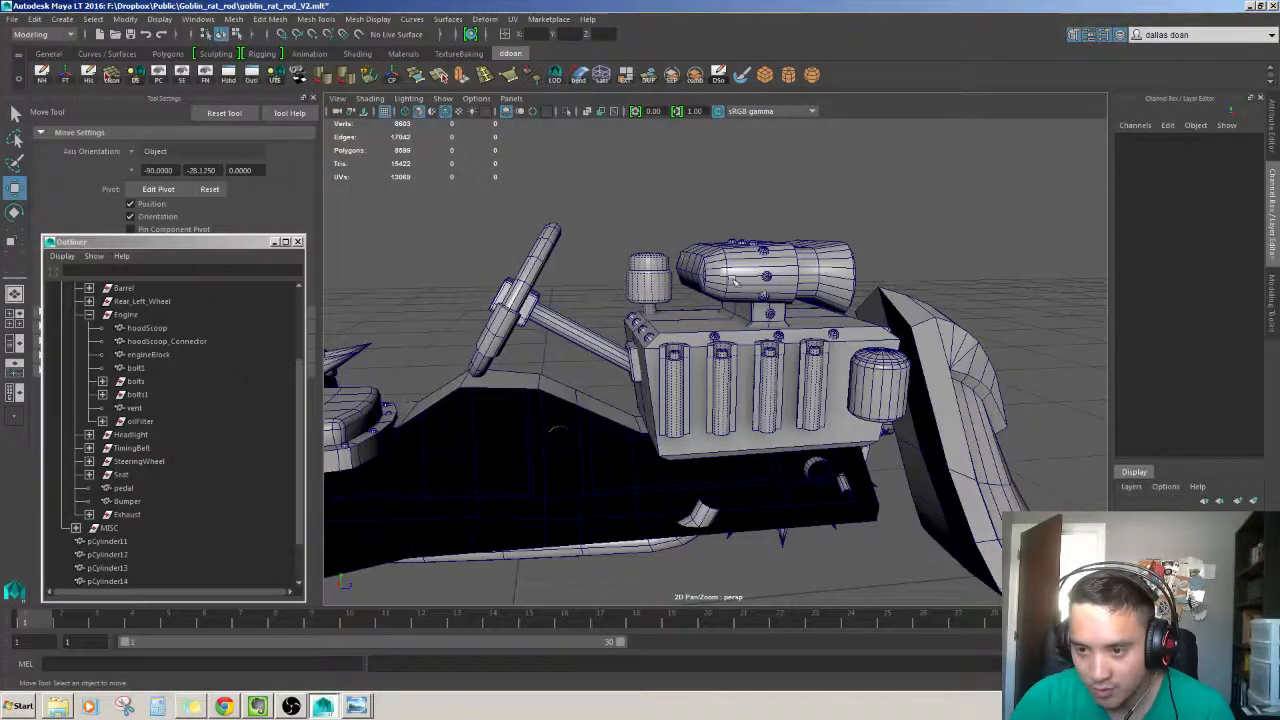
alt+drag(735, 292, 772, 294)
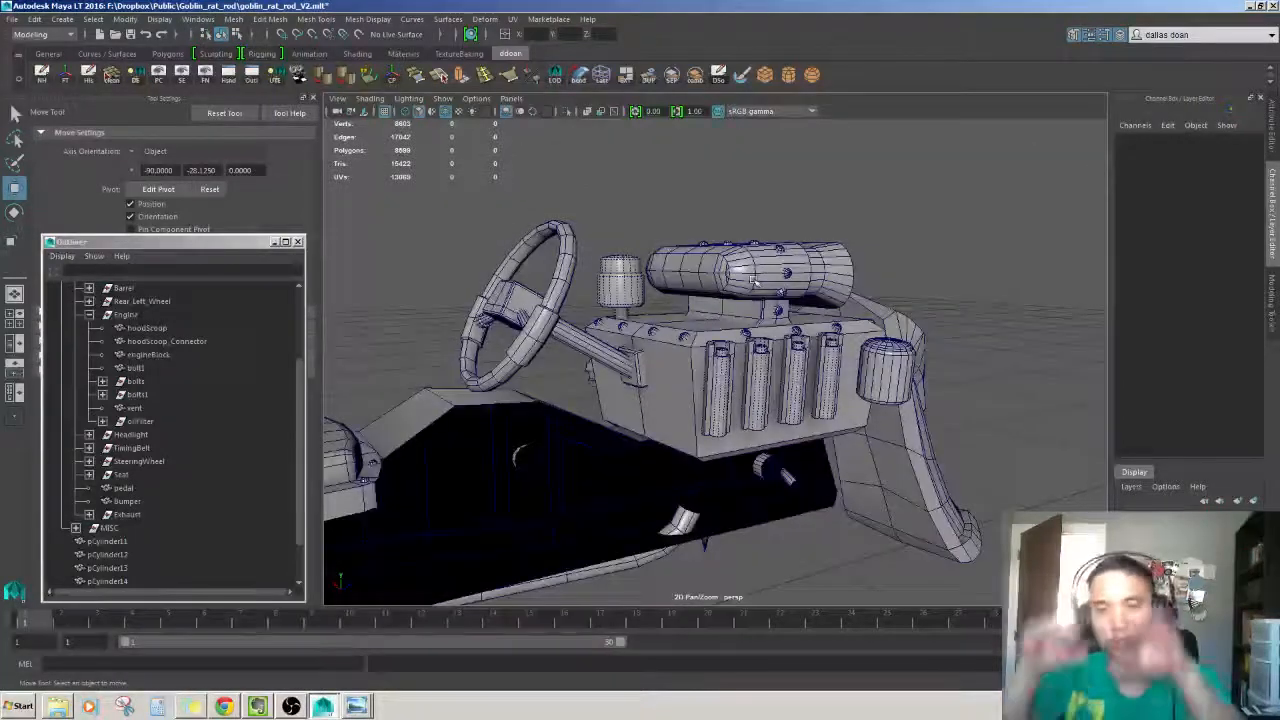
alt+drag(734, 330, 1060, 240)
click(601, 213)
key(f)
click(680, 328)
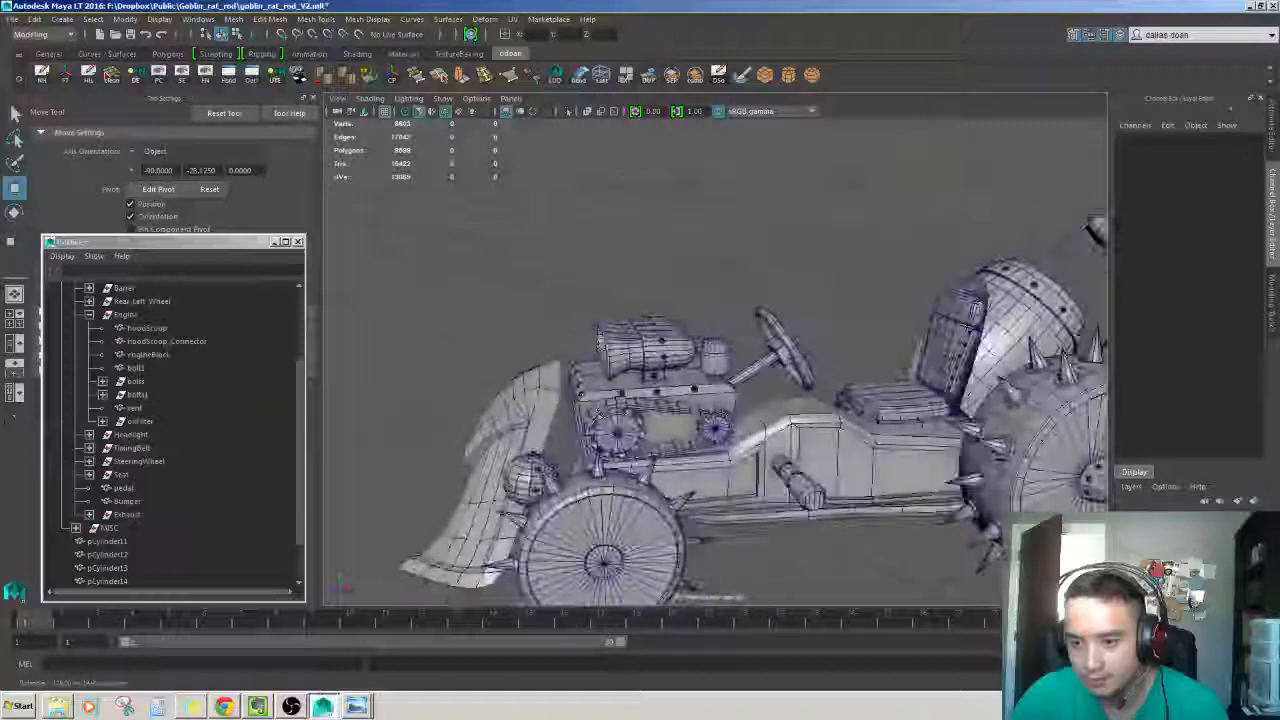
scroll(1095, 230, down, 5)
alt+drag(700, 320, 568, 332)
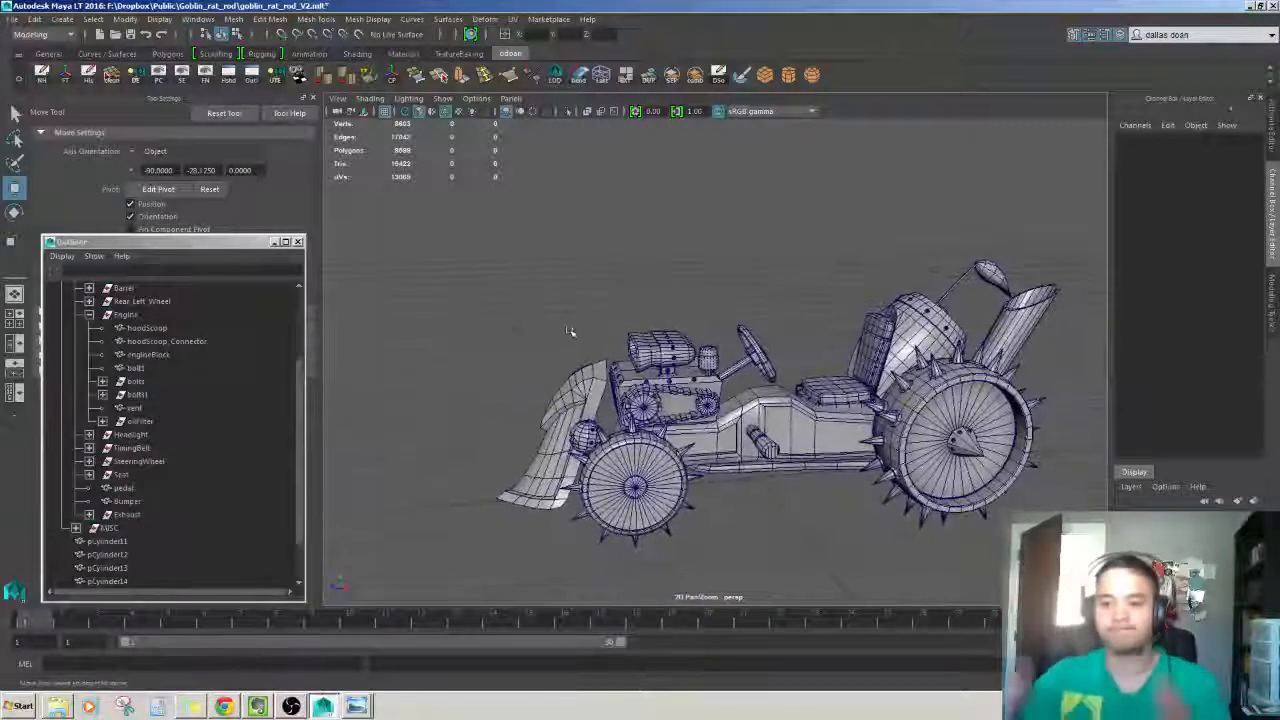